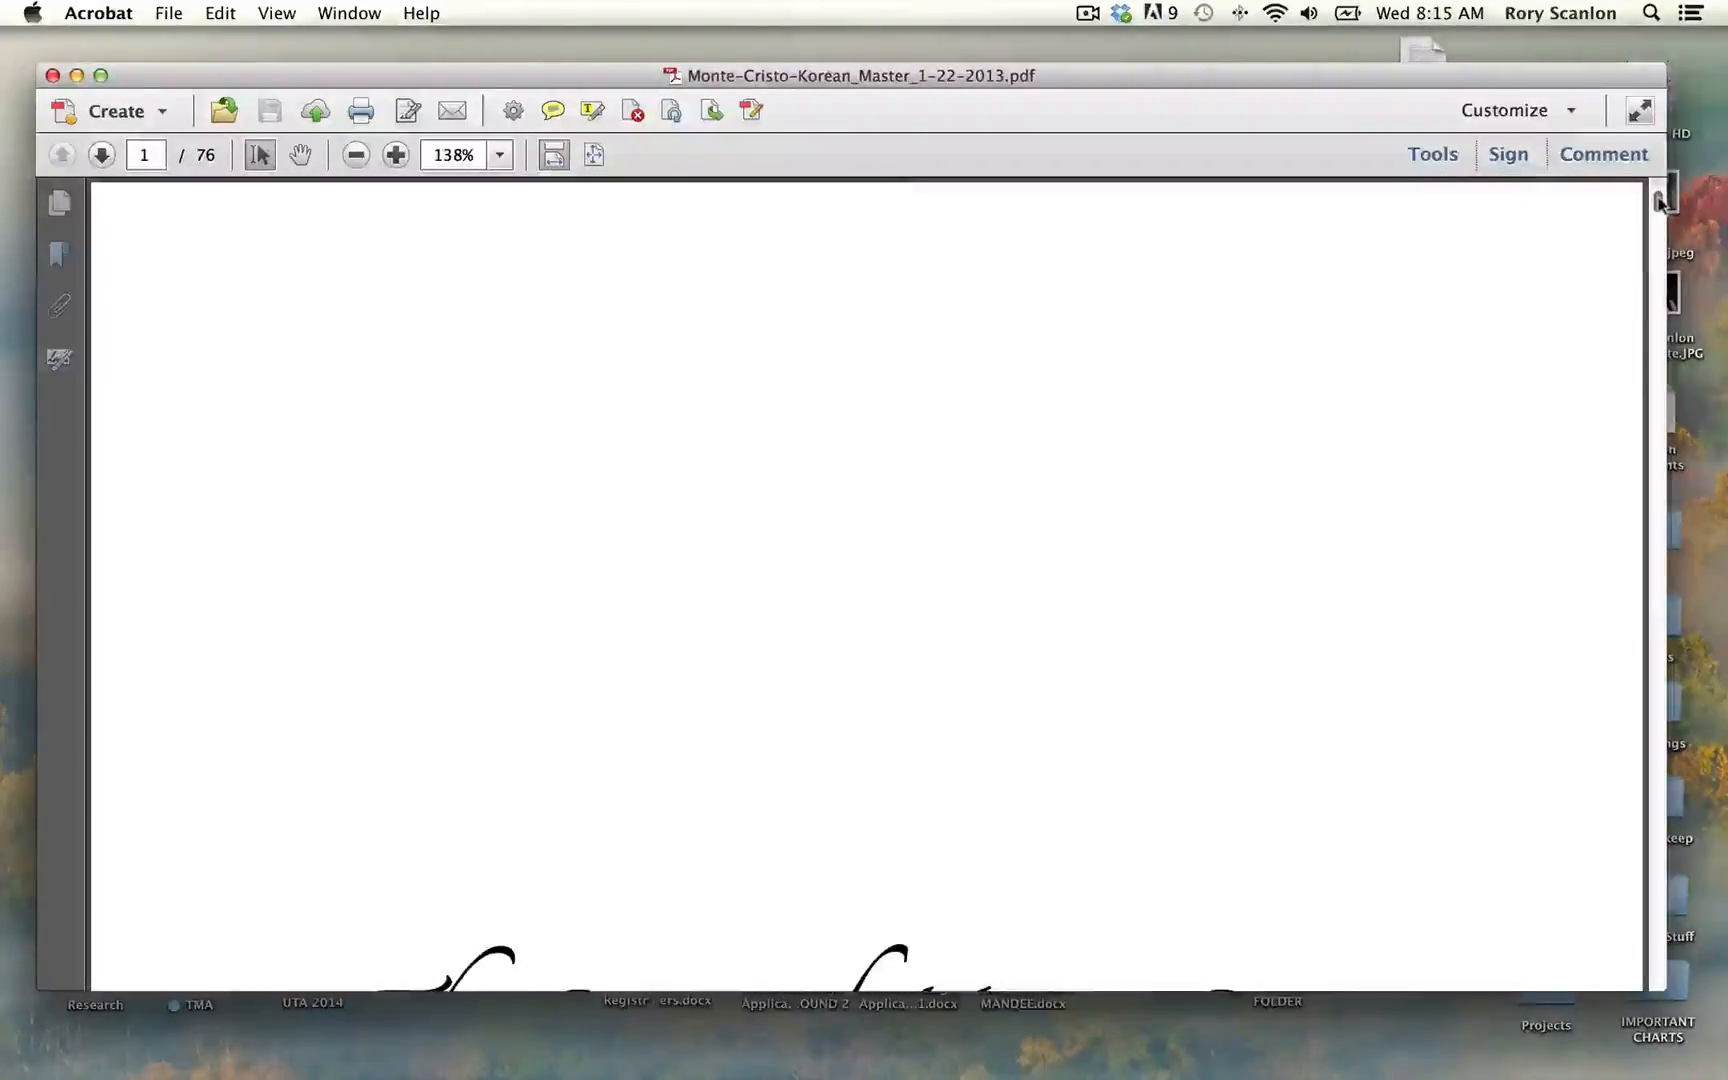
Step: Show the title page of the script PDF, and move its window down to bring the MONTE CRISTO folder forward
left_click(1658, 890)
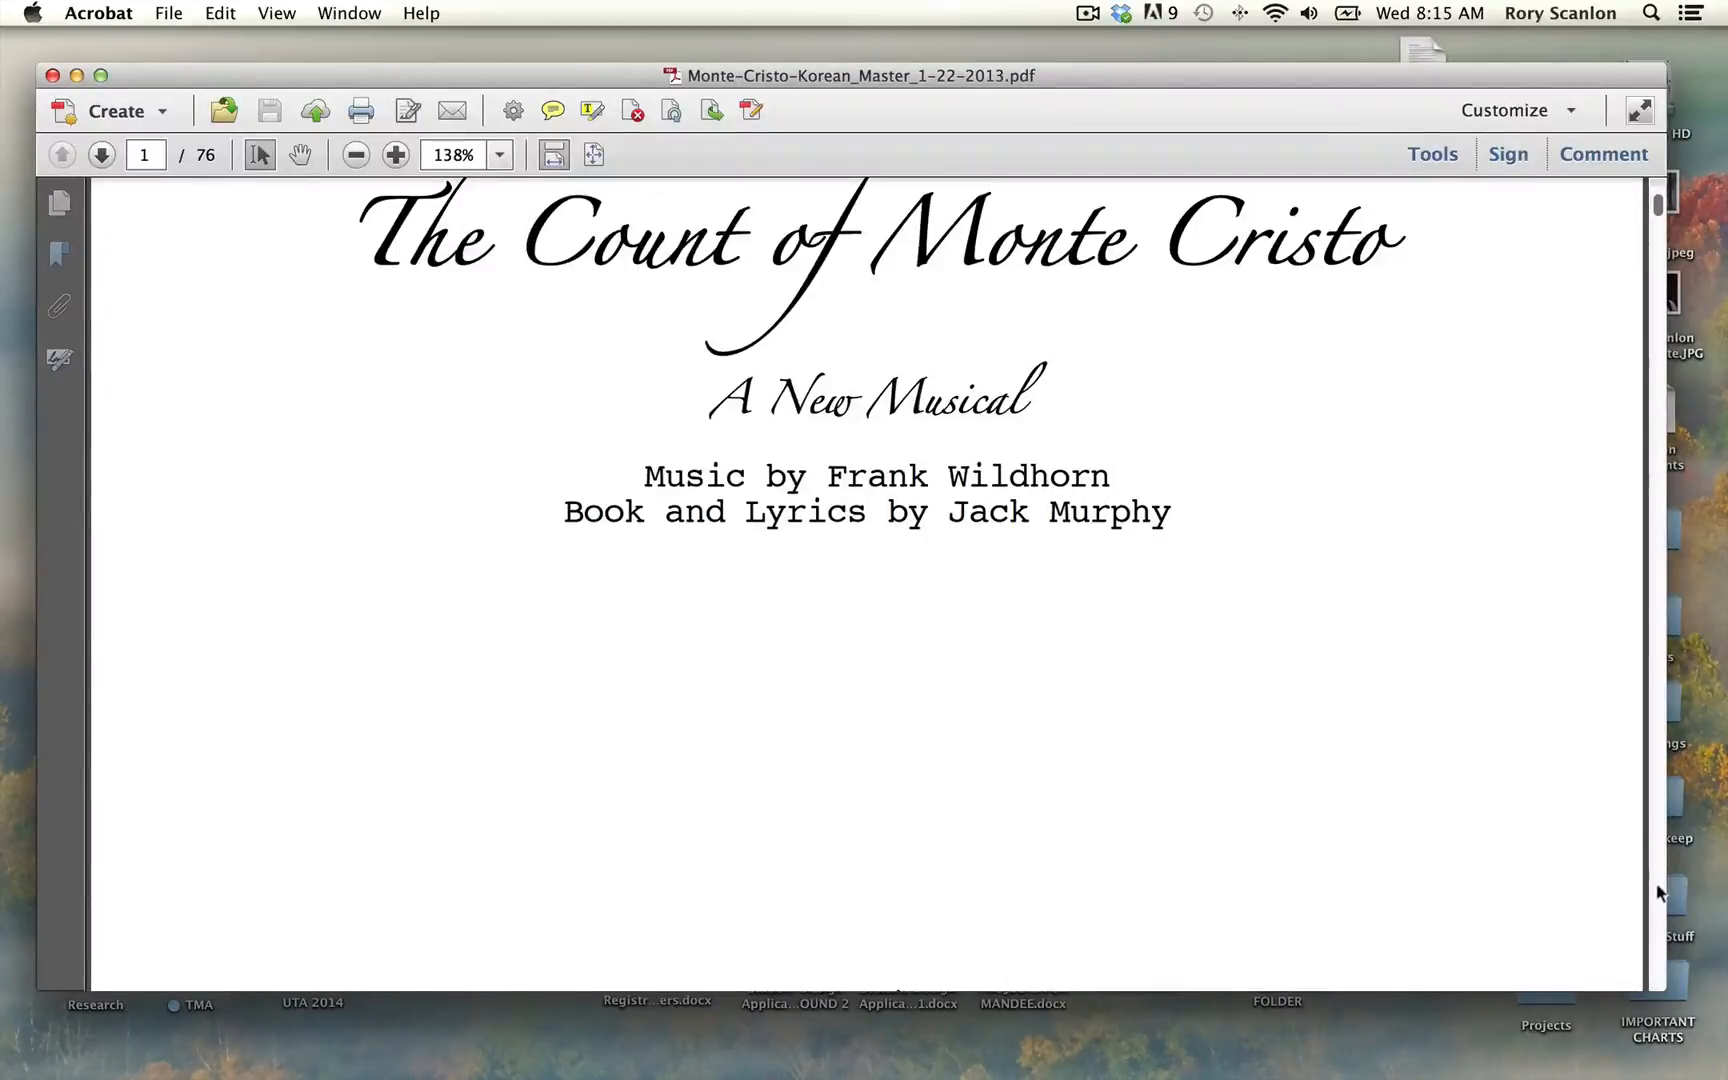
left_click_drag(1155, 88, 1146, 652)
left_click(983, 483)
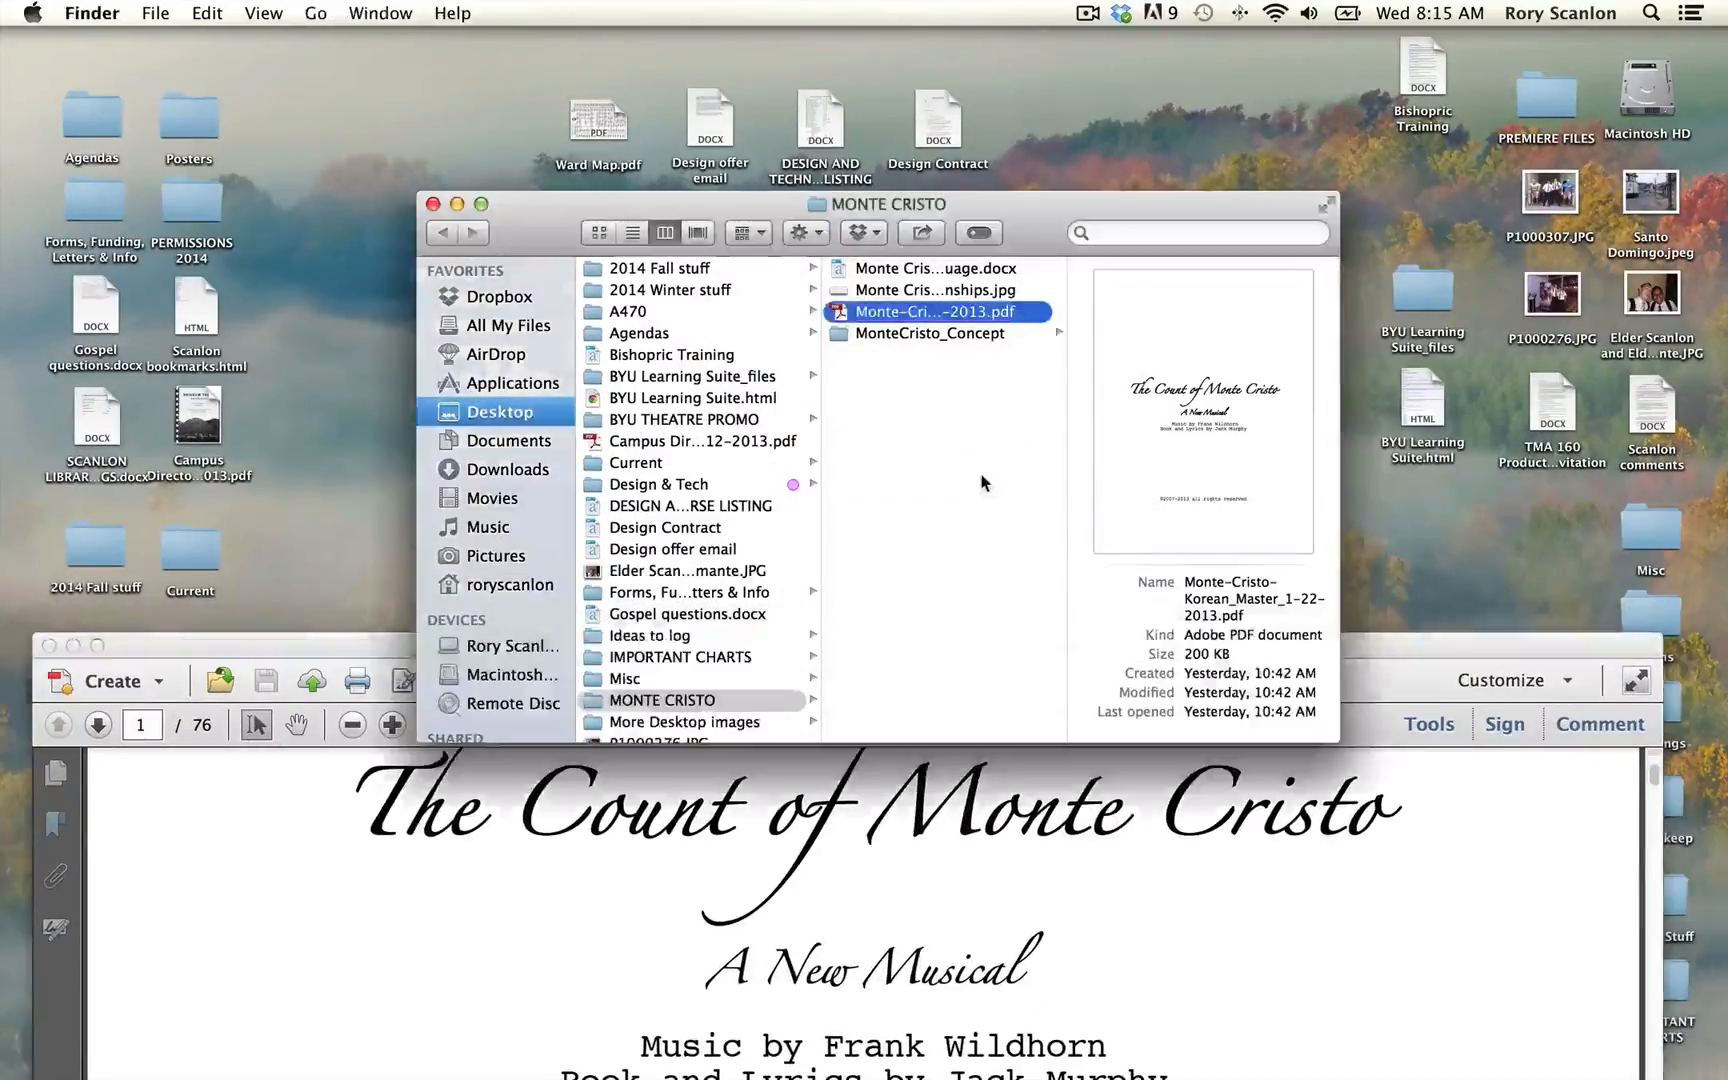
Step: Open Monte Cristo character relationships.jpg from the MONTE CRISTO folder, examine the character chart, and dismiss its window
left_click(843, 293)
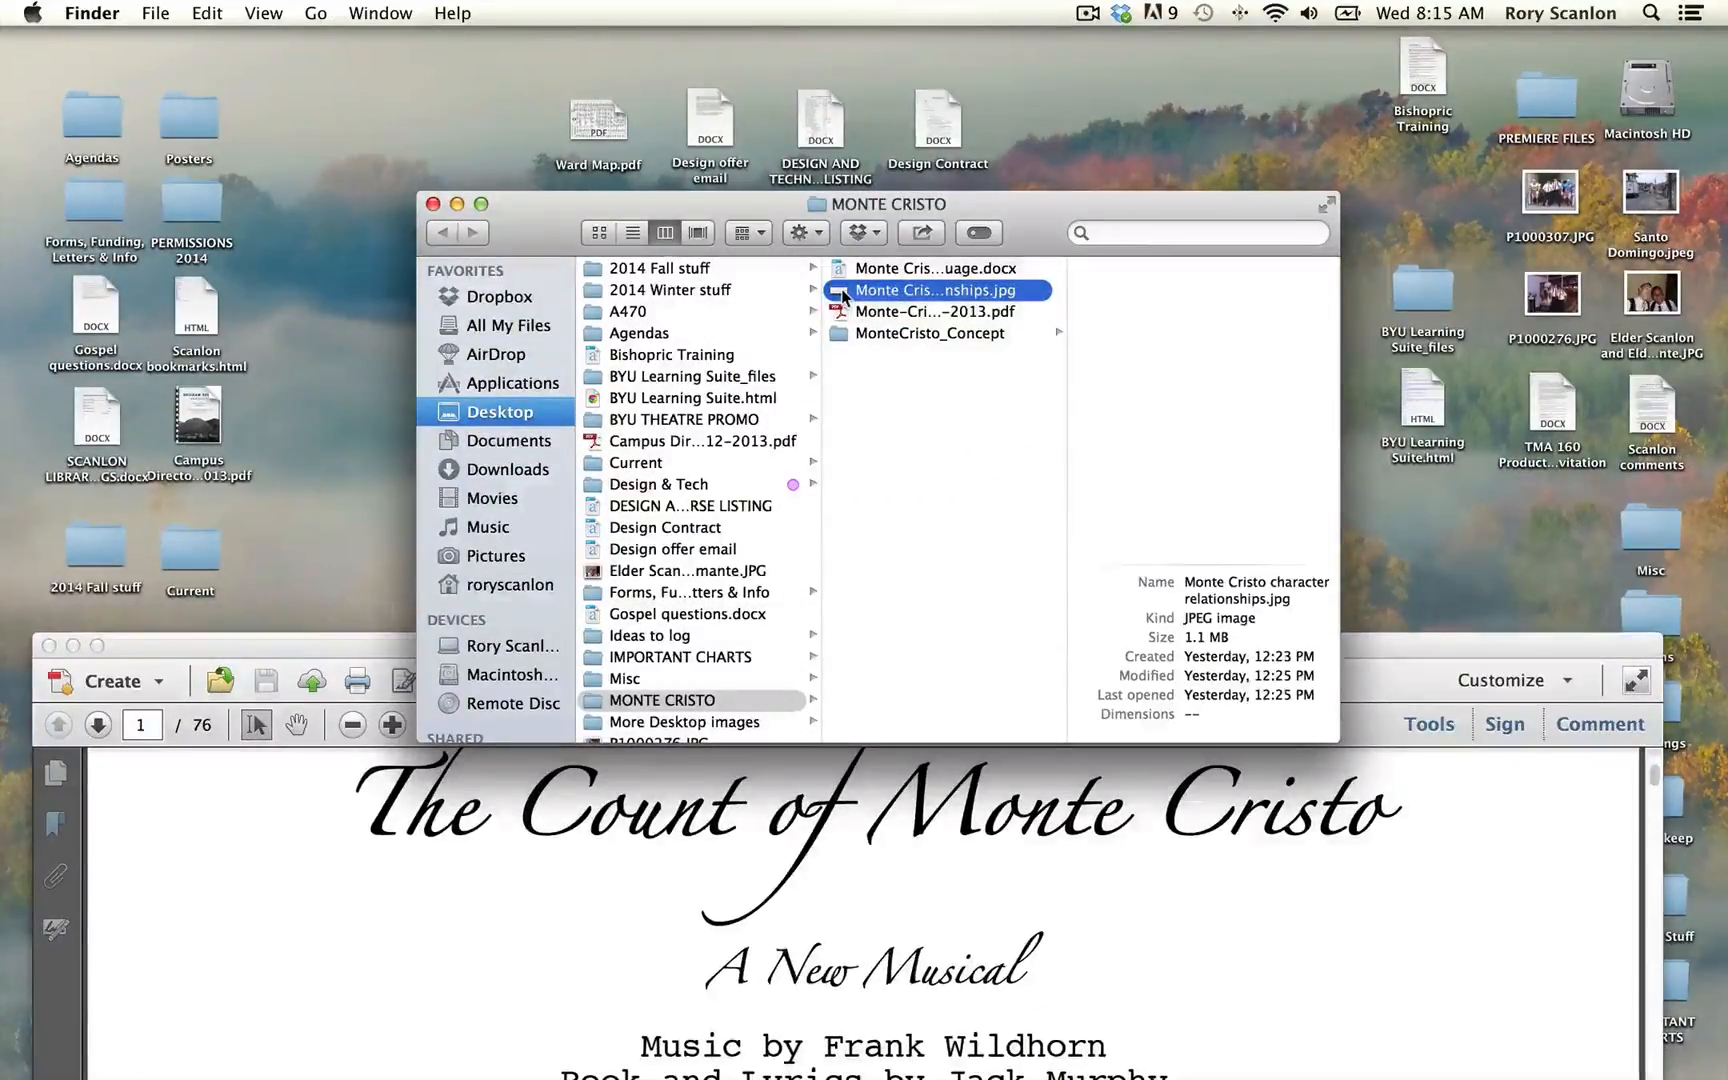
double_click(843, 295)
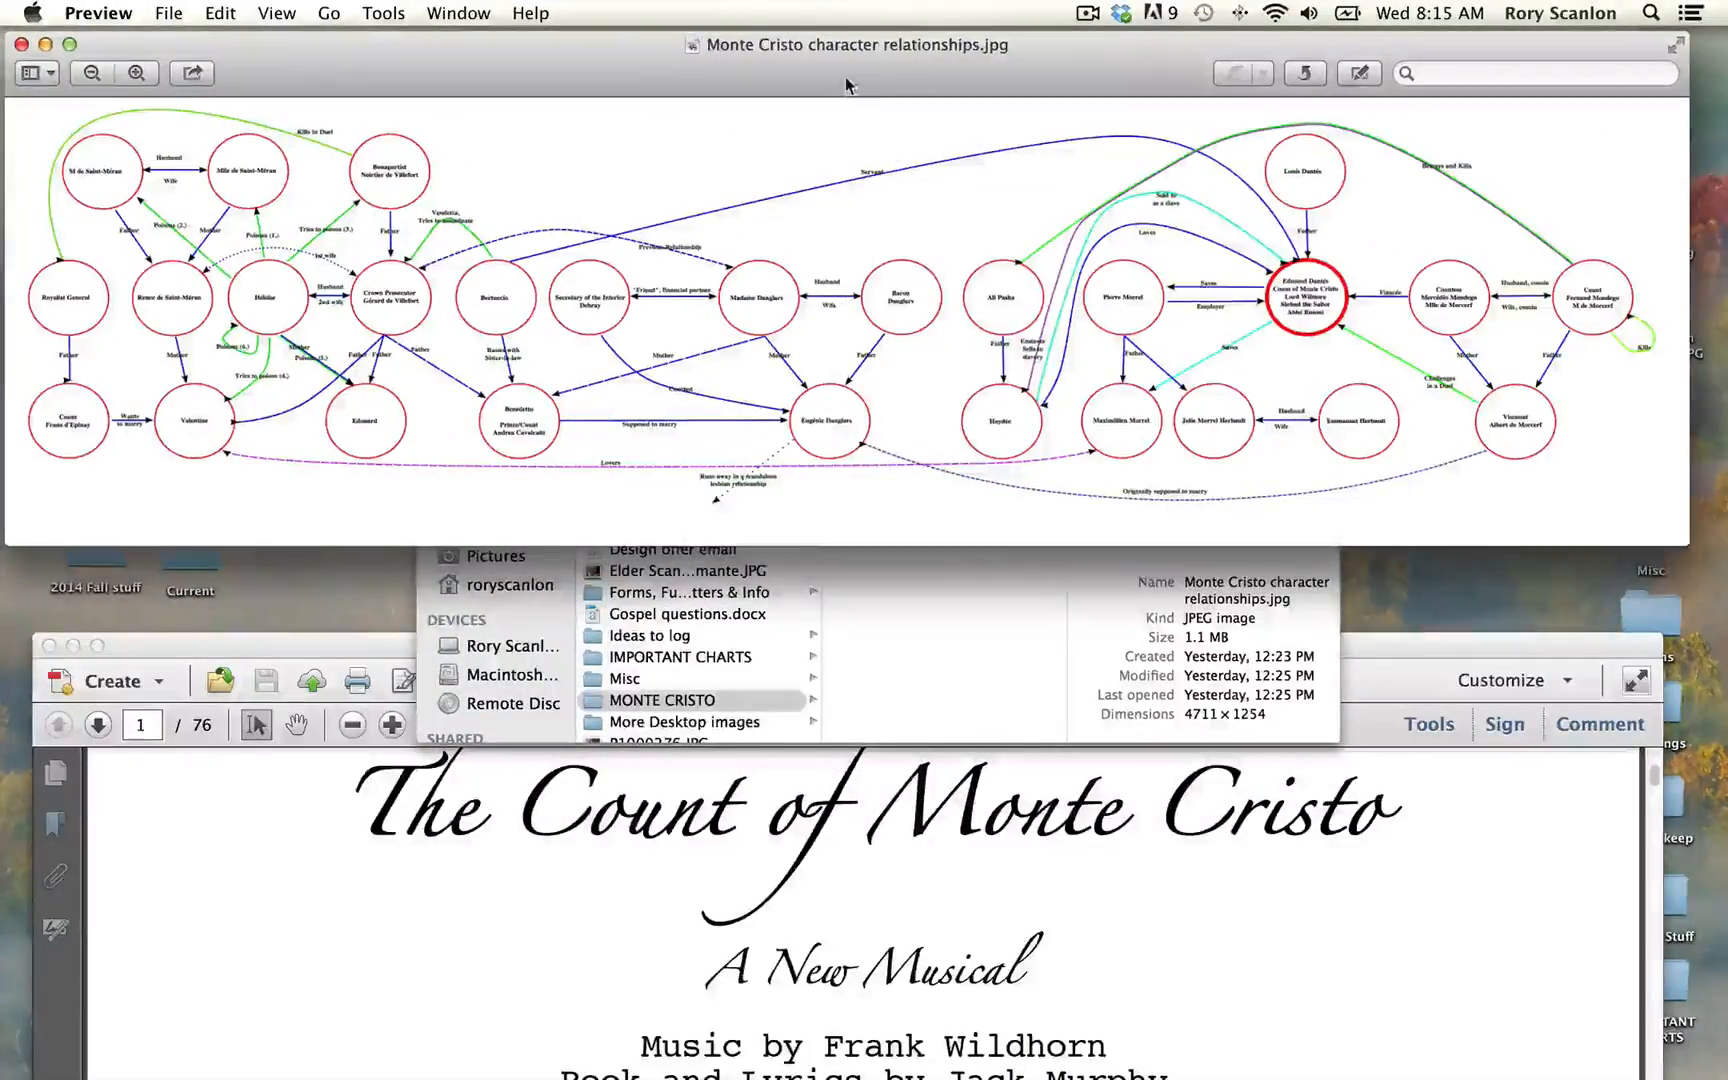
left_click_drag(846, 85, 836, 179)
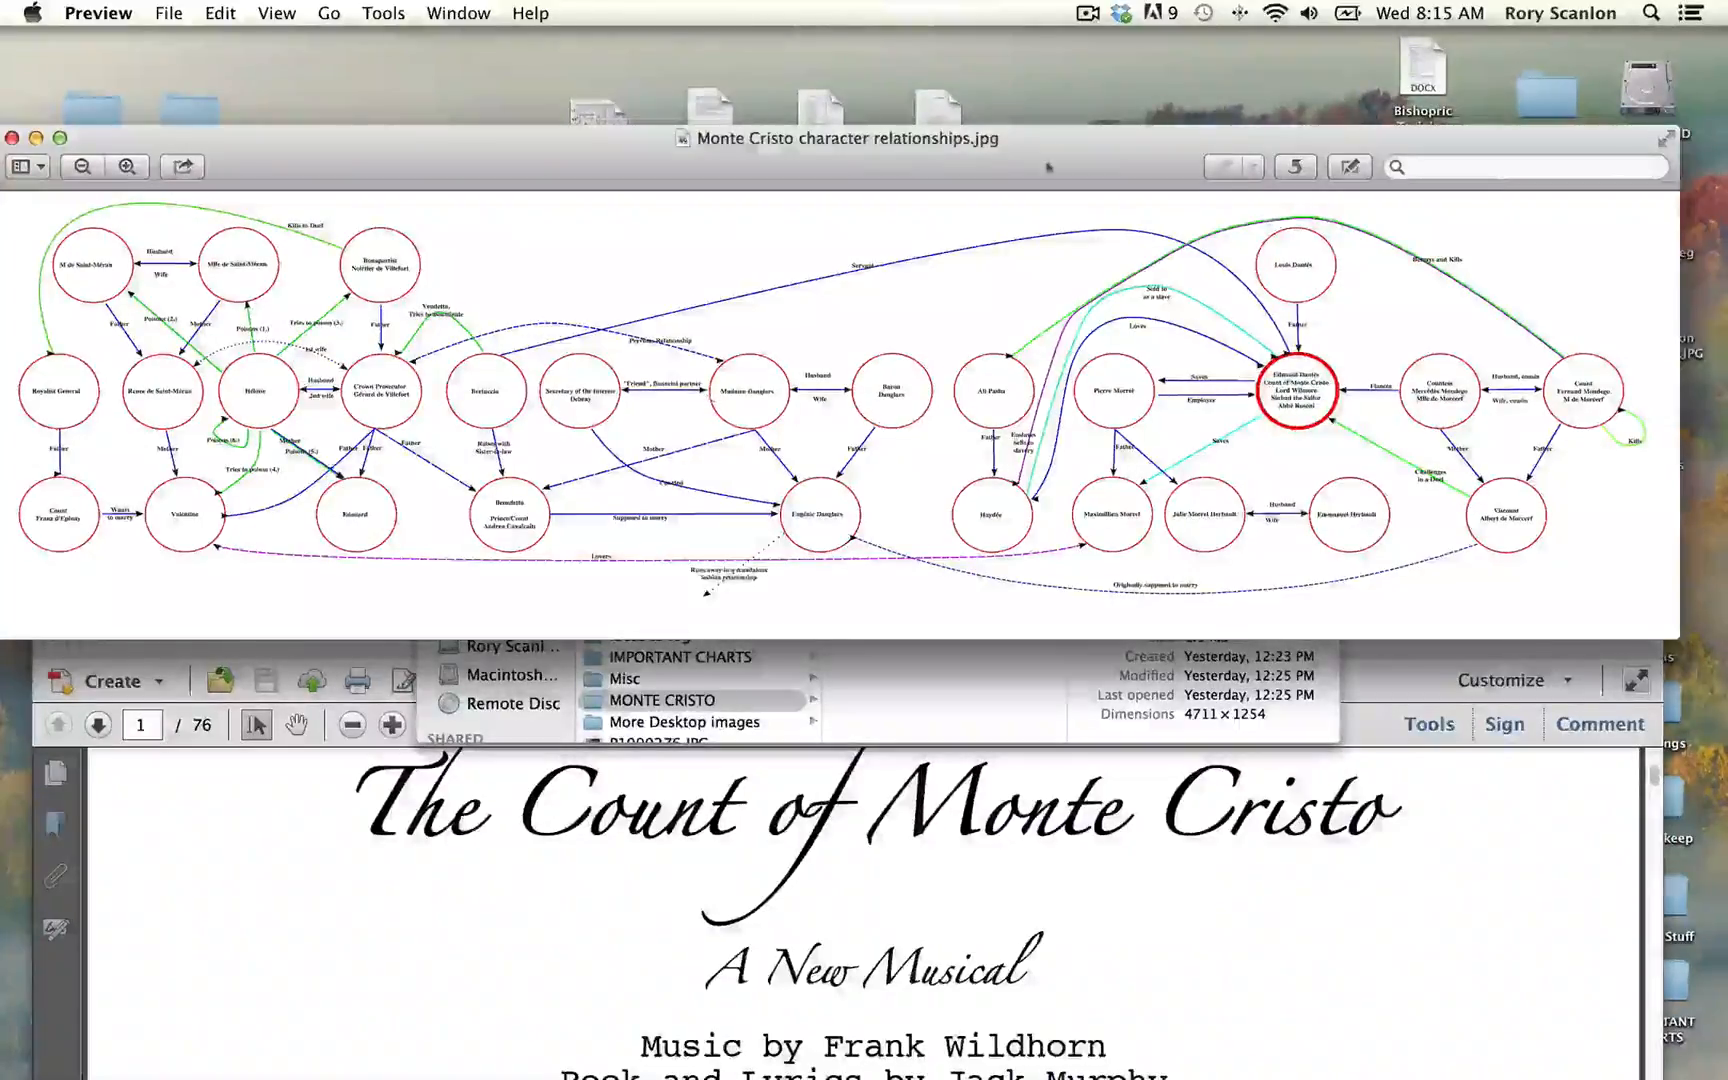
left_click_drag(925, 167, 948, 88)
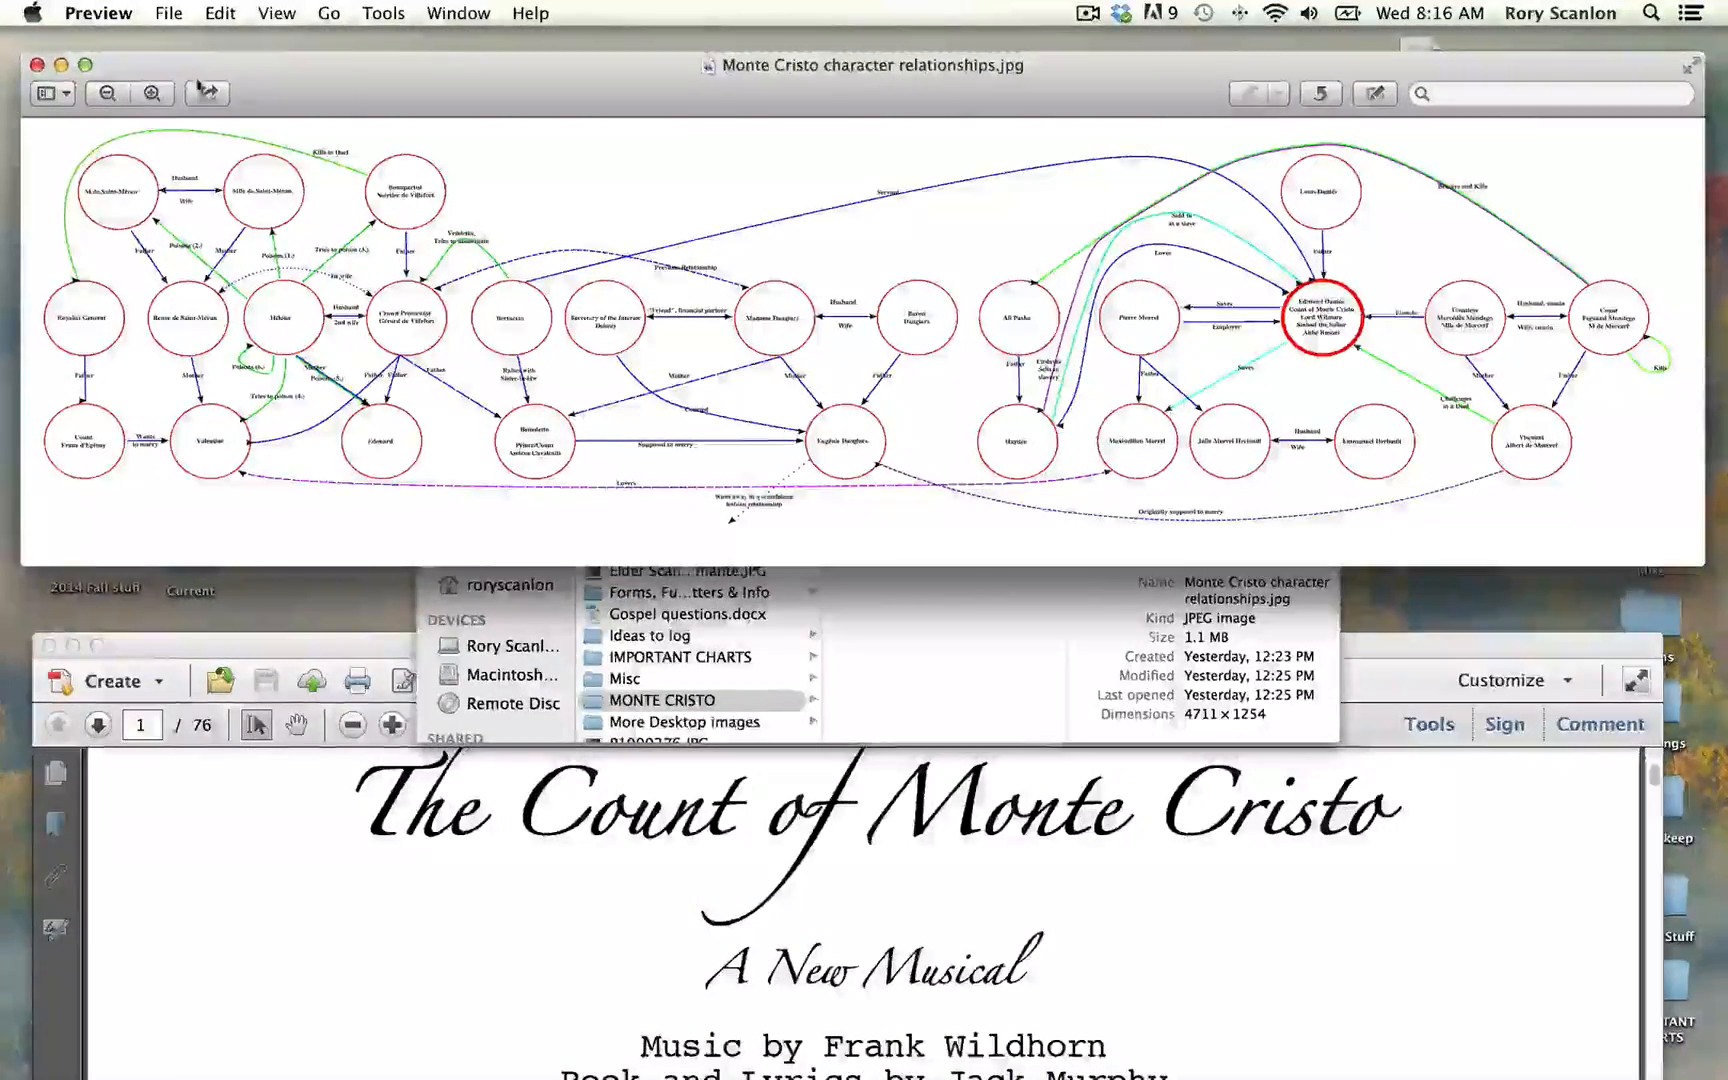
left_click(61, 66)
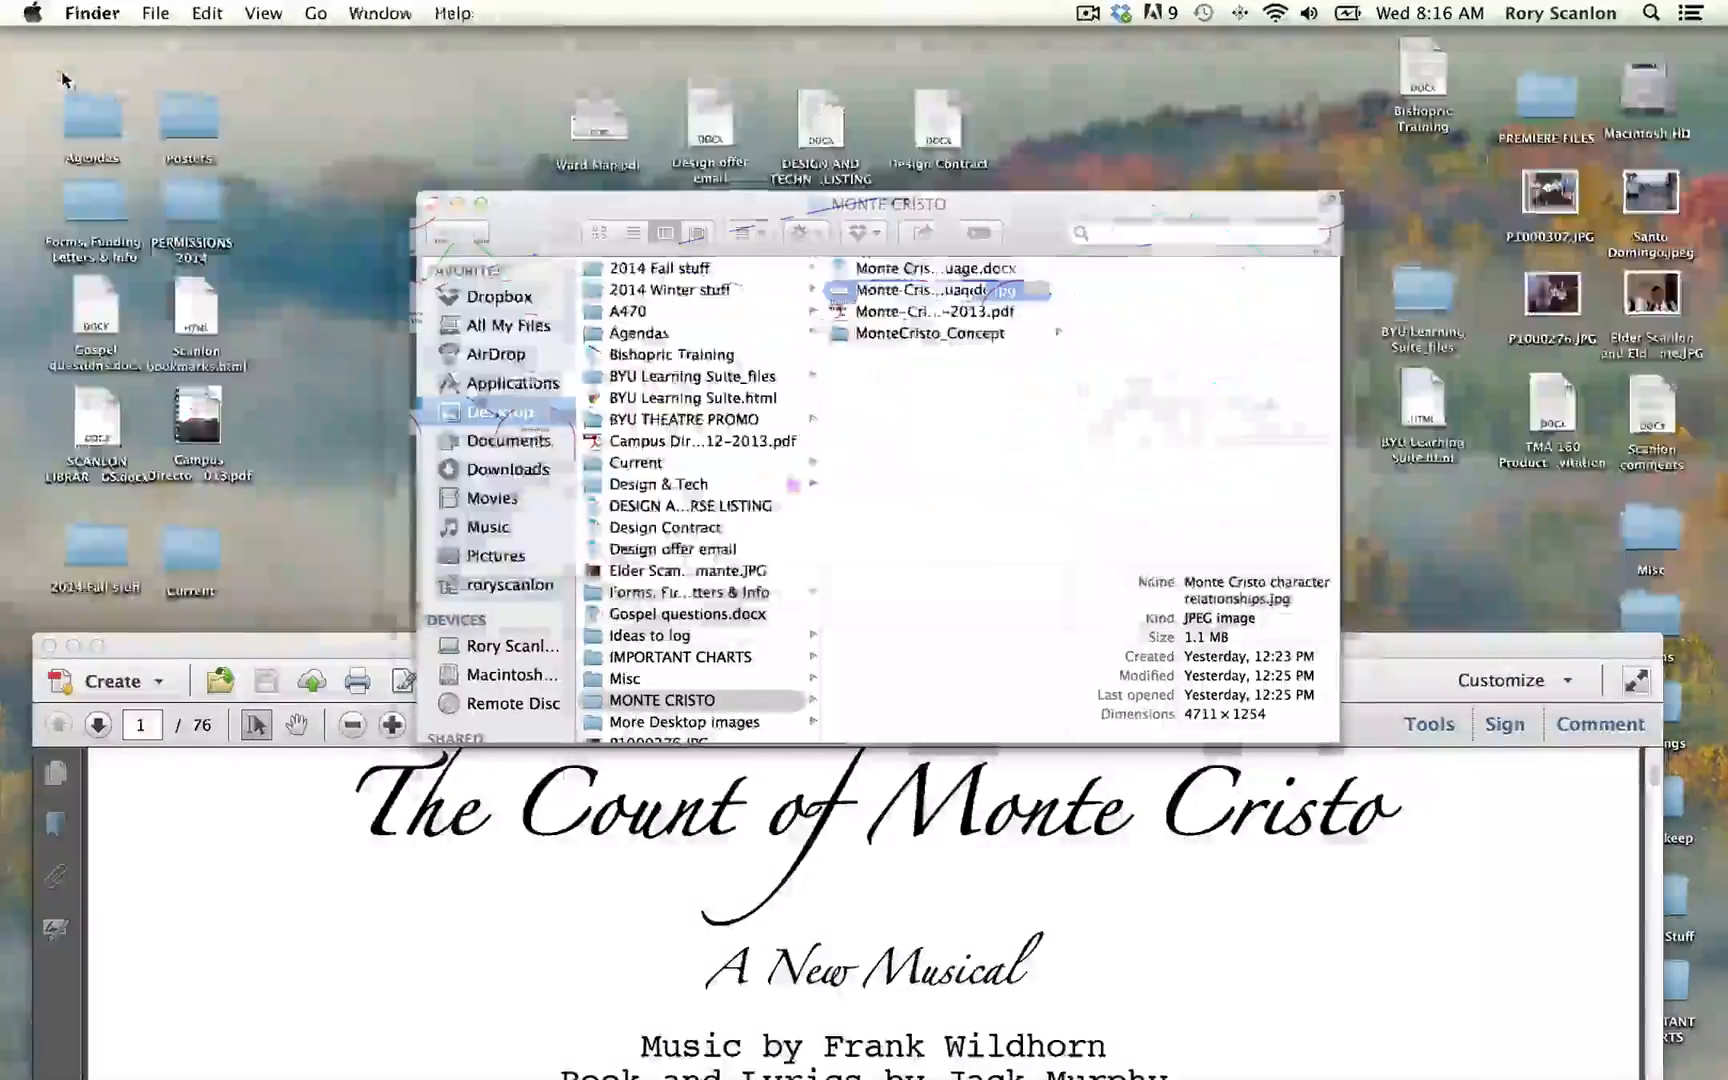
Step: Bring the script PDF forward to view its title page, and reposition its window to uncover the Finder folder
left_click(1395, 647)
left_click_drag(1378, 655, 1410, 62)
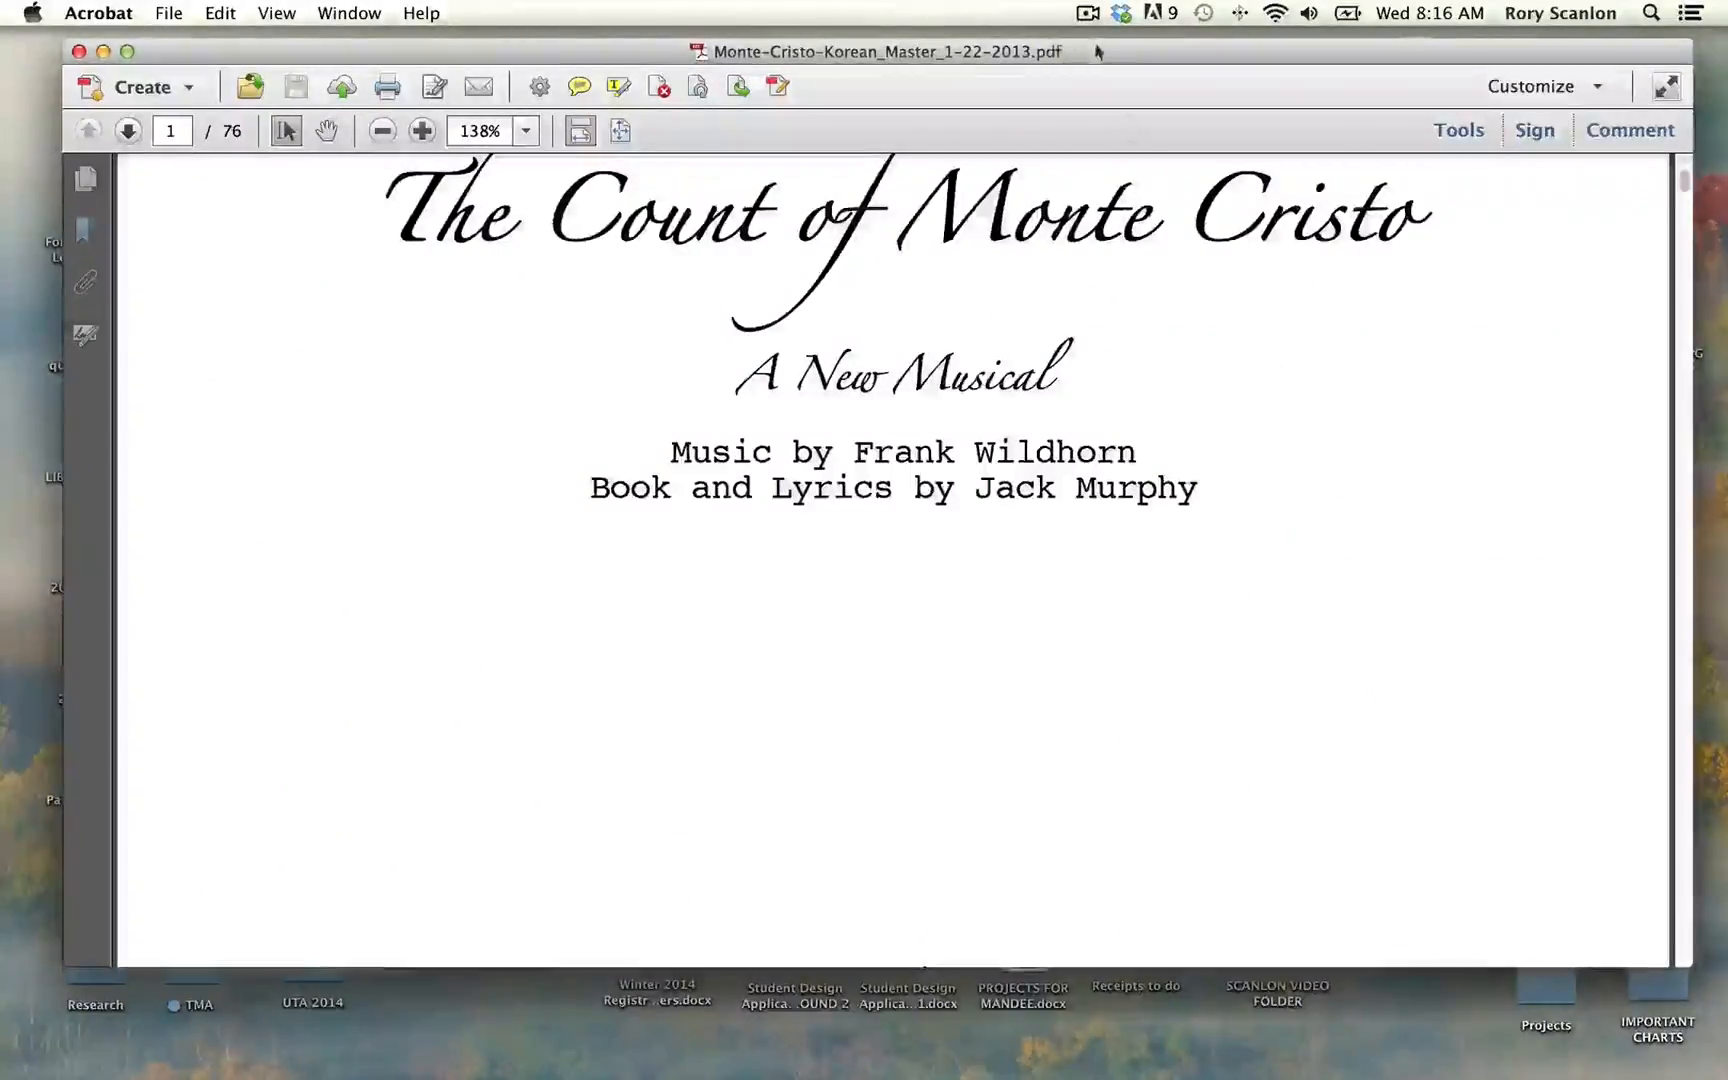
left_click_drag(1093, 50, 1115, 593)
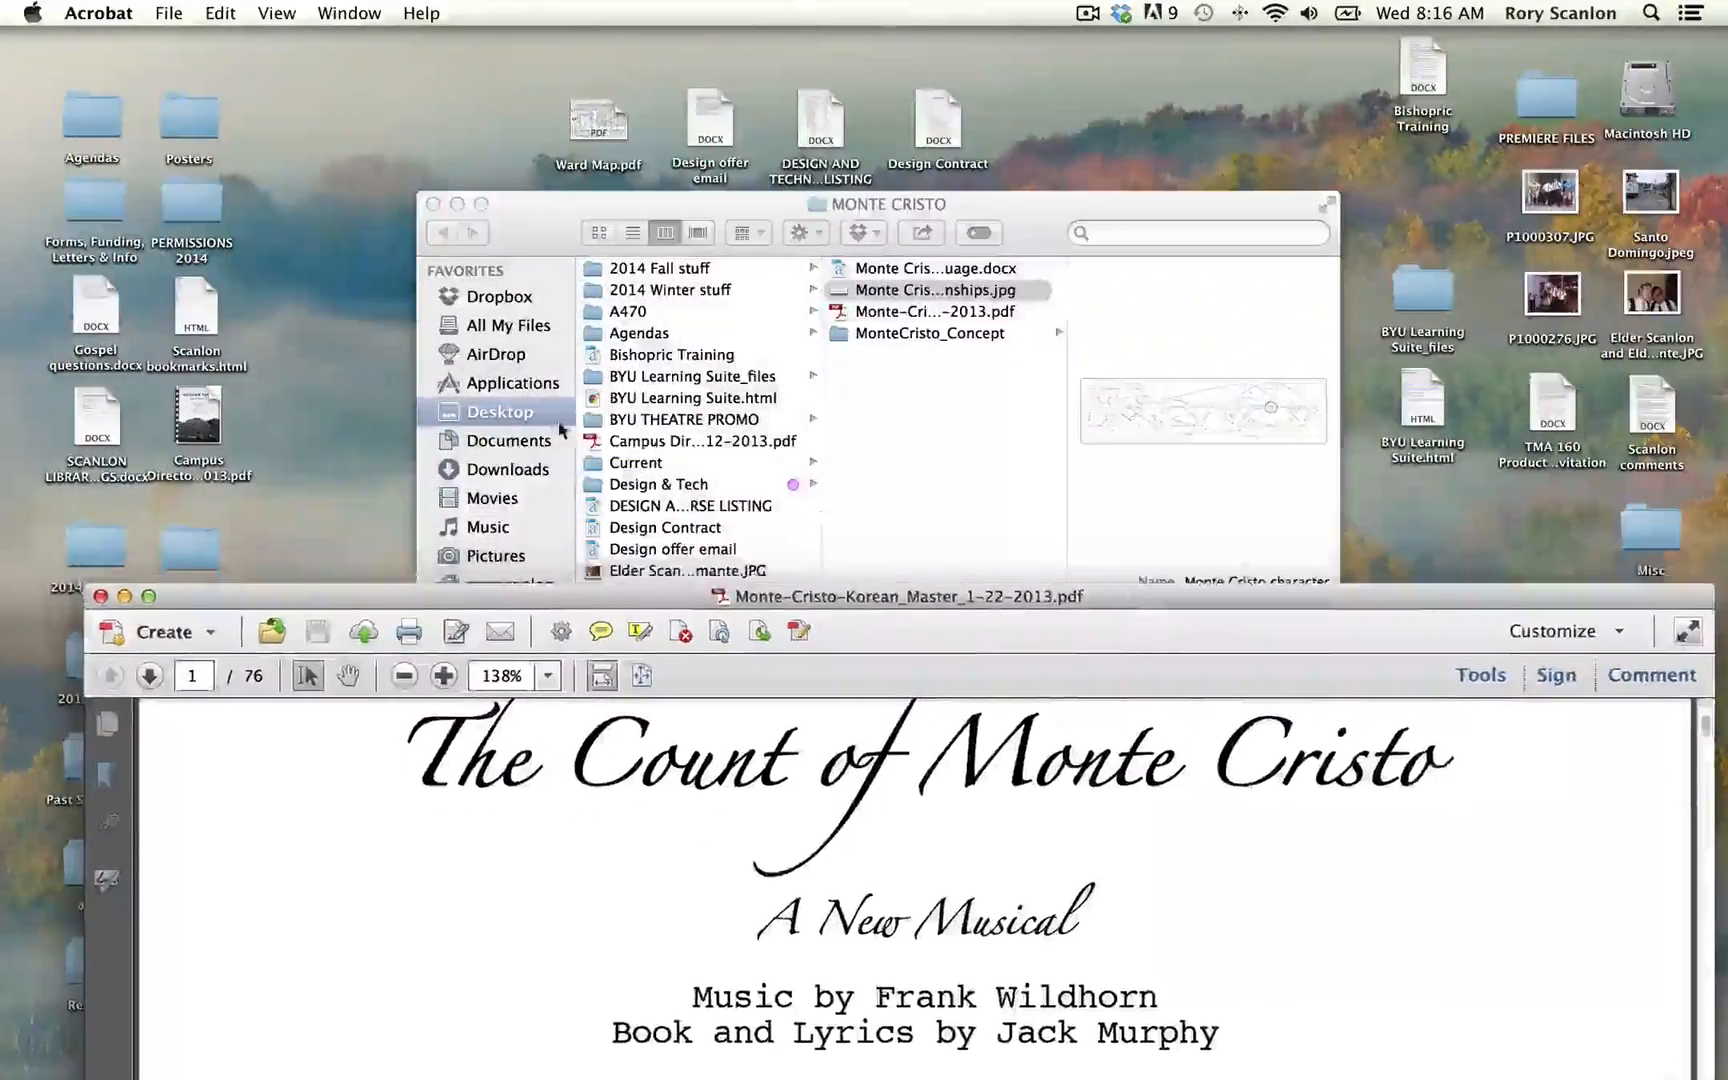
left_click_drag(425, 603, 718, 668)
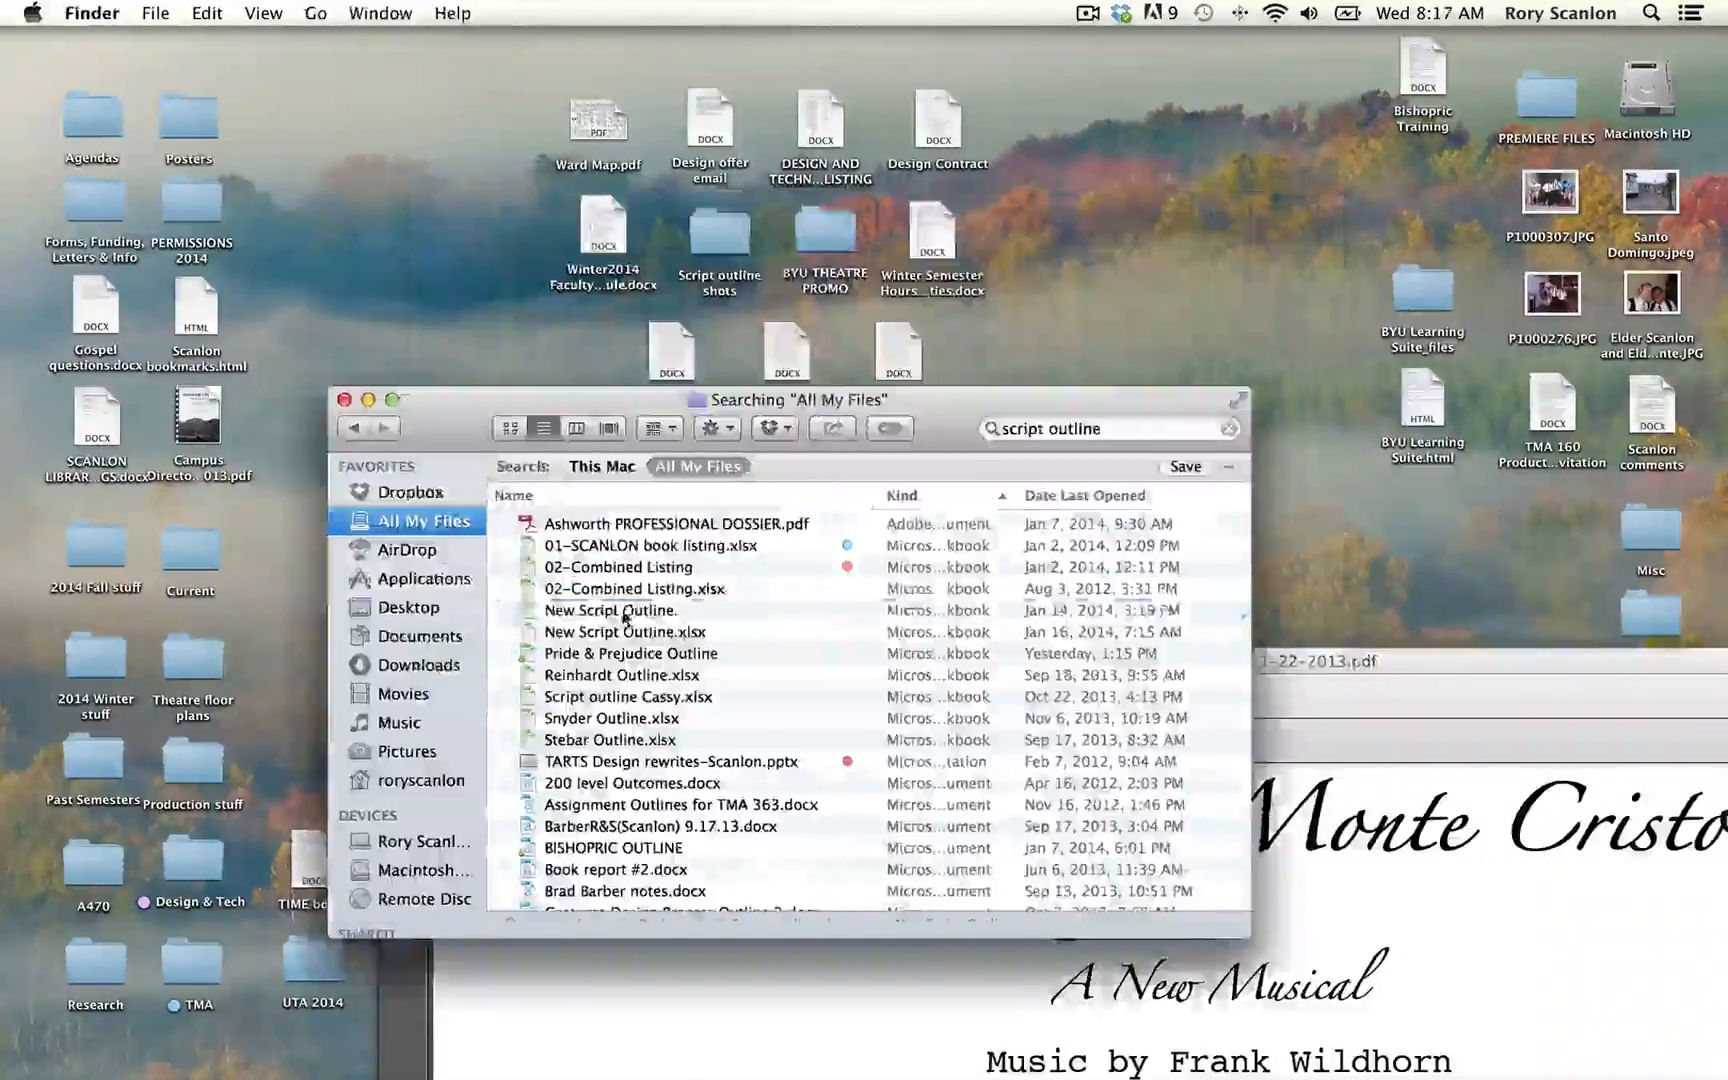
Step: Open New Script Outline.xlsx from the Finder search results for script outline
left_click(625, 611)
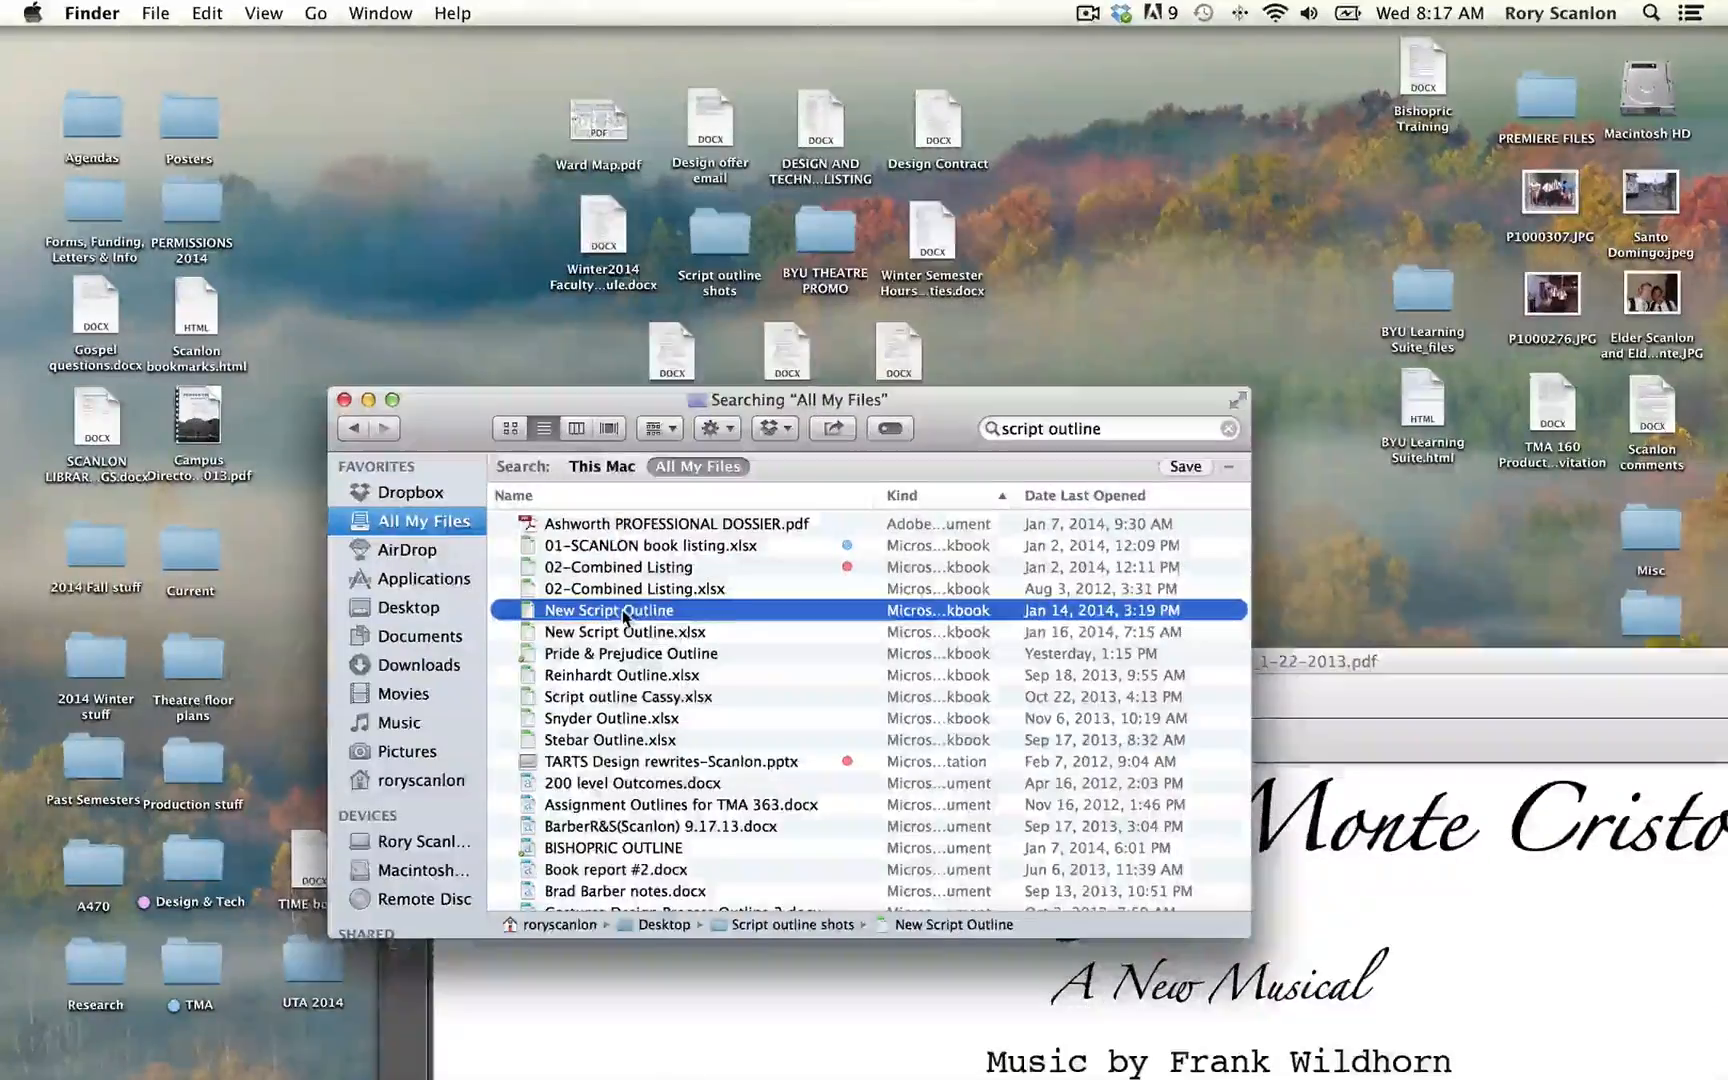
left_click(622, 633)
double_click(622, 633)
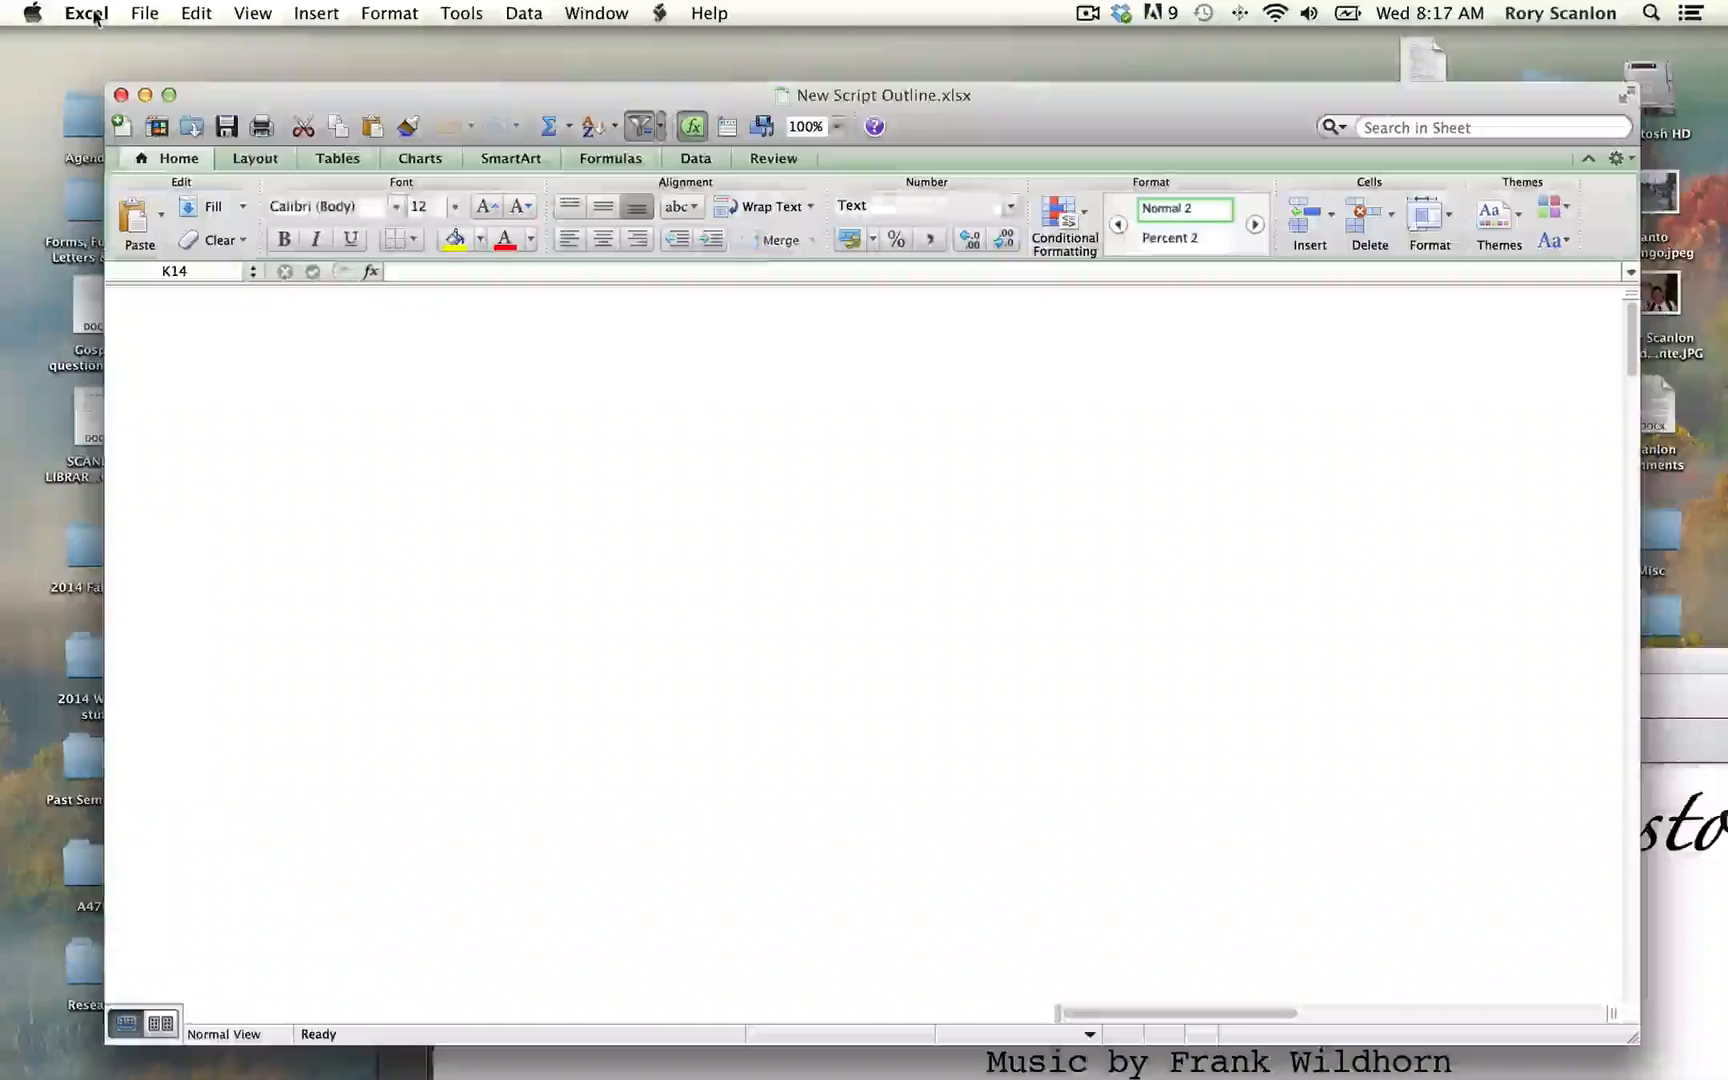
Step: Create a workbook from the Customer List template in Excel and look at its built-in help comments
left_click(88, 13)
mouse_move(145, 13)
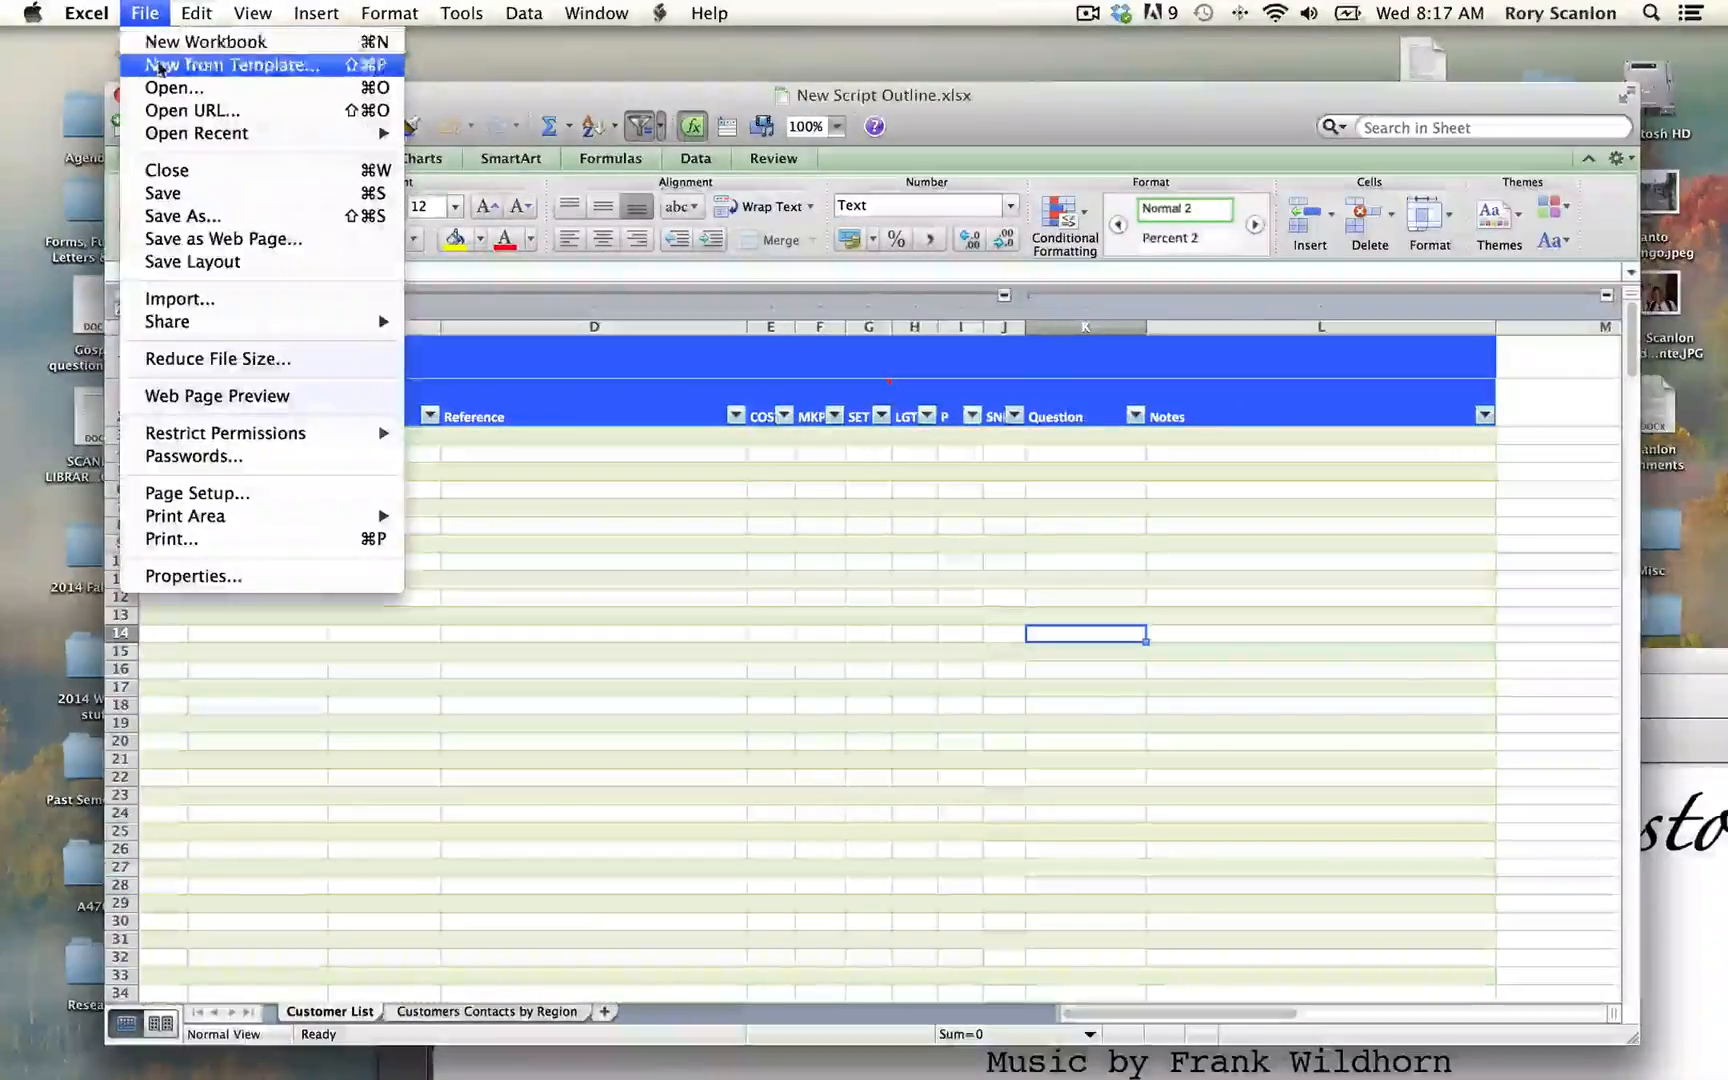
left_click(160, 65)
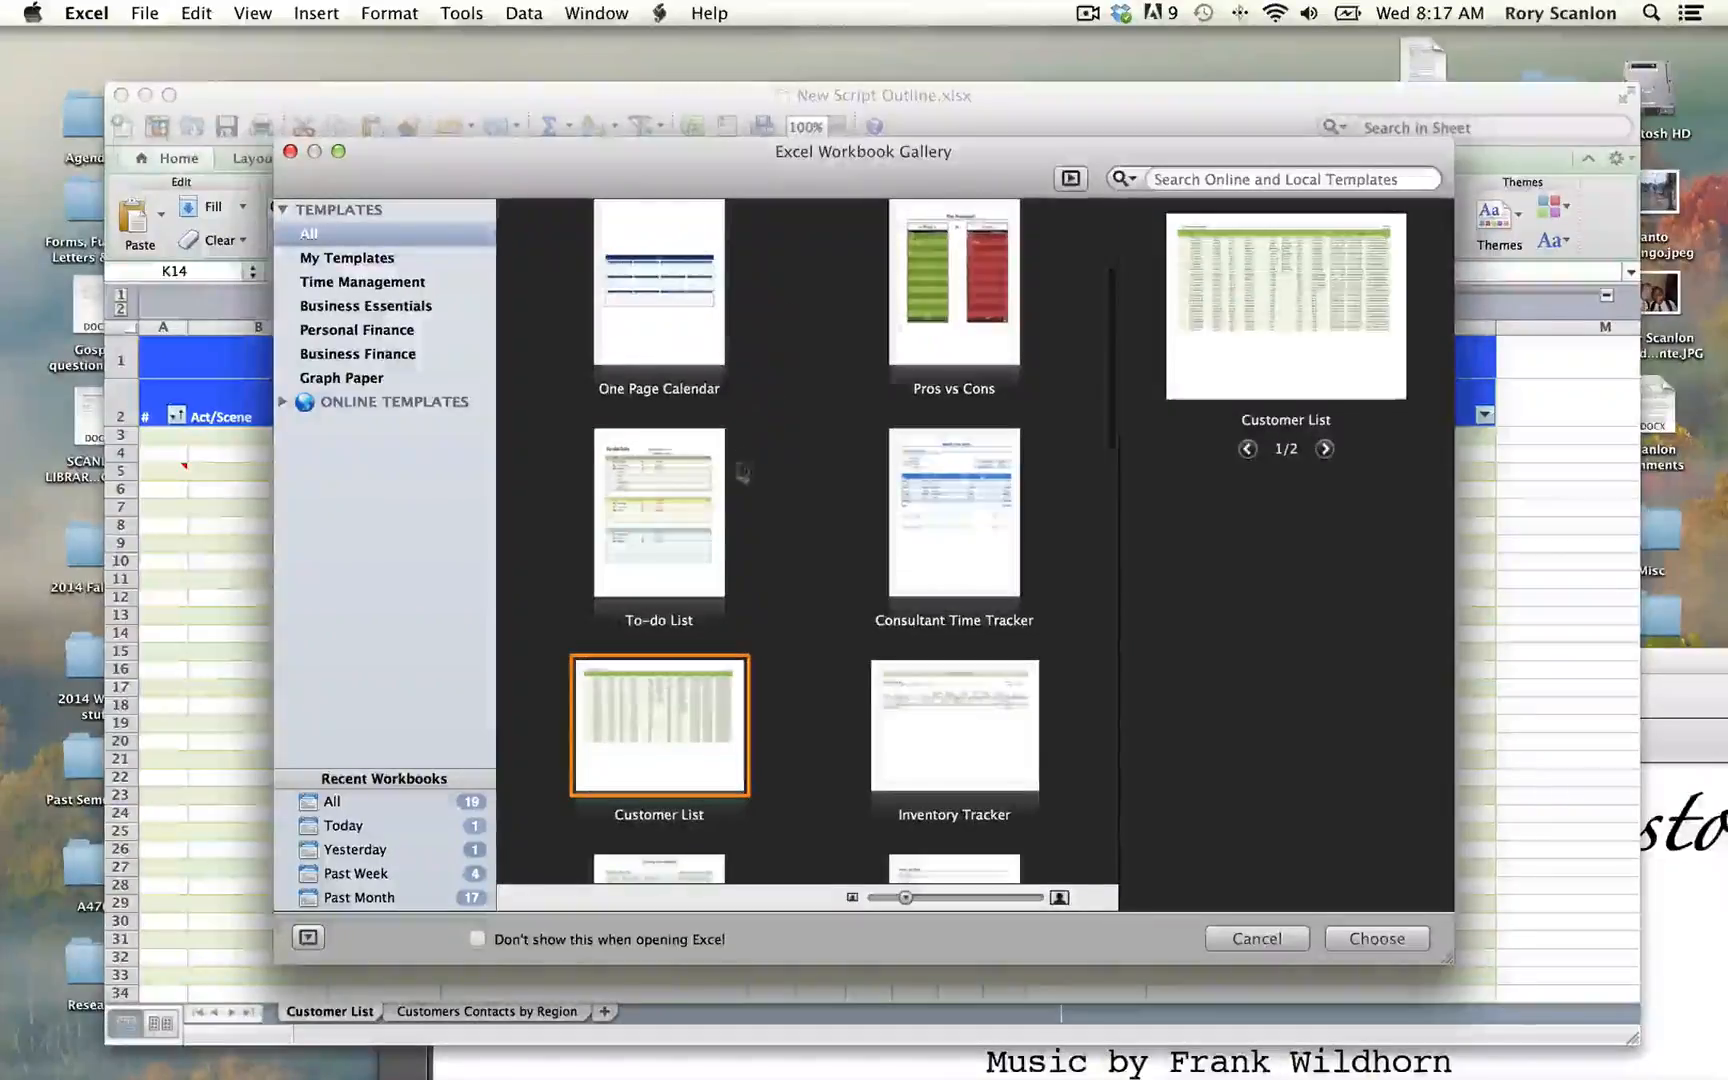
double_click(638, 714)
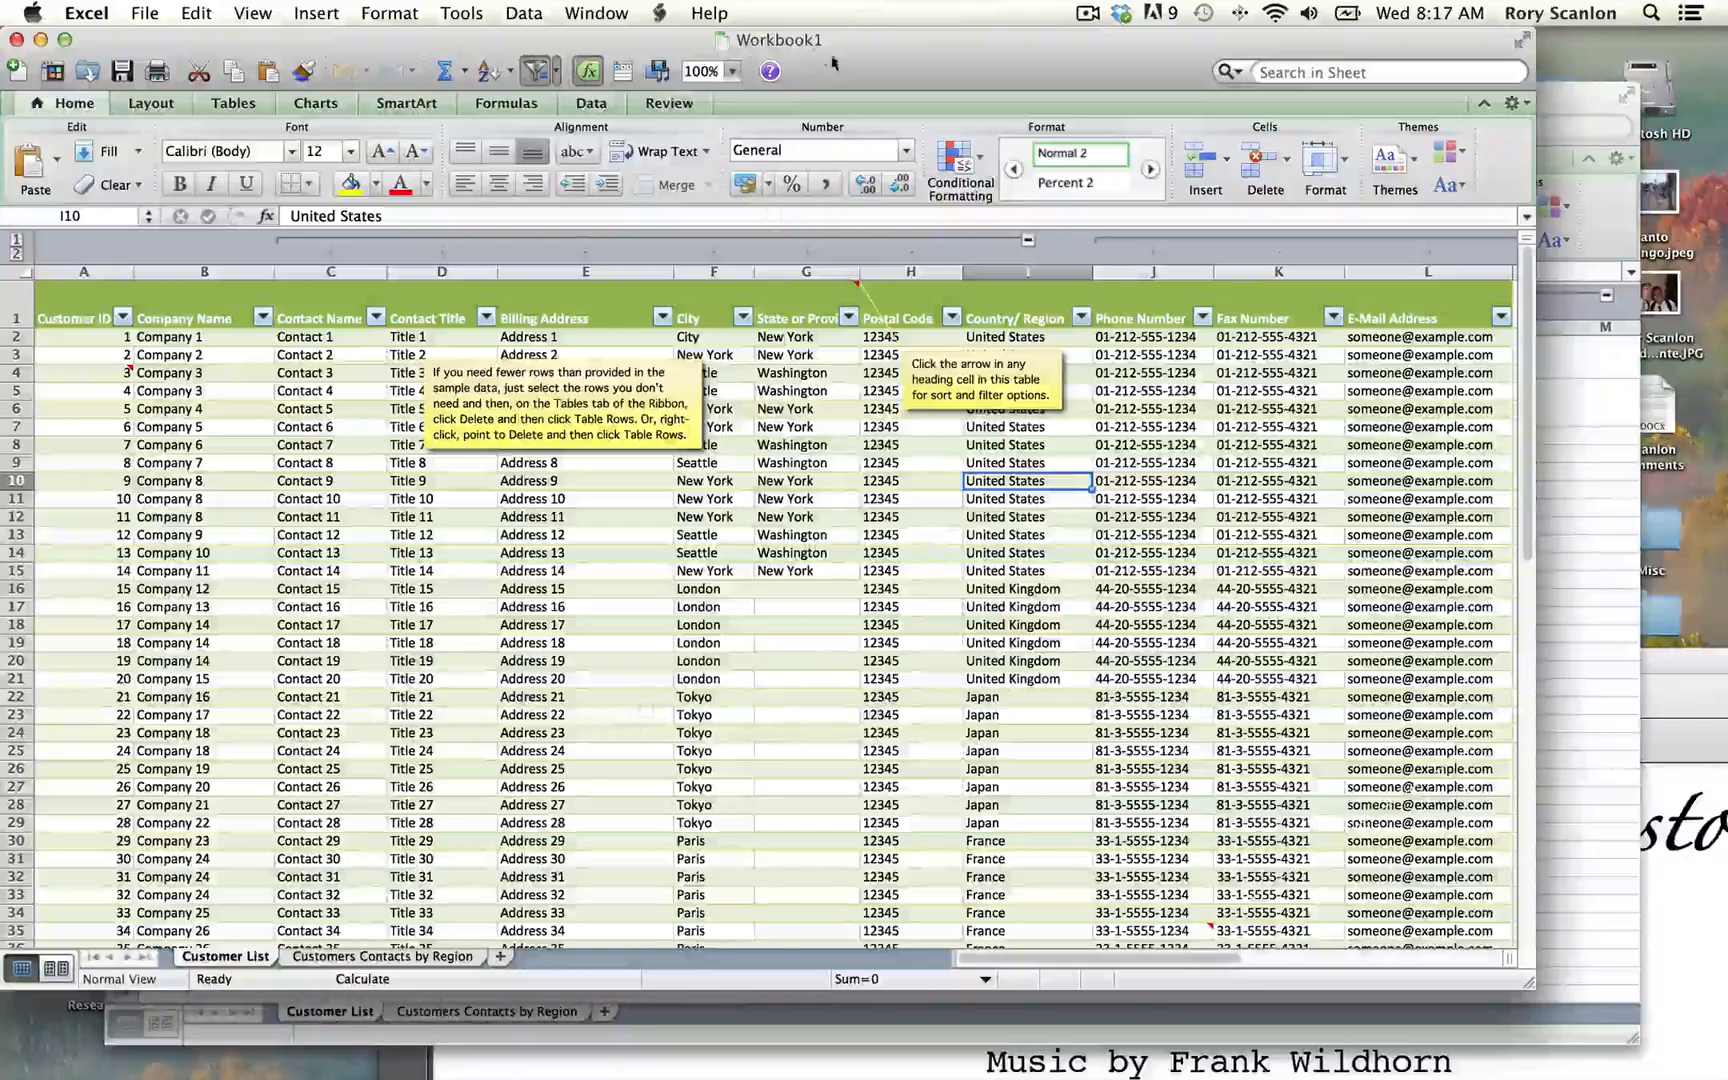
left_click_drag(833, 63, 891, 68)
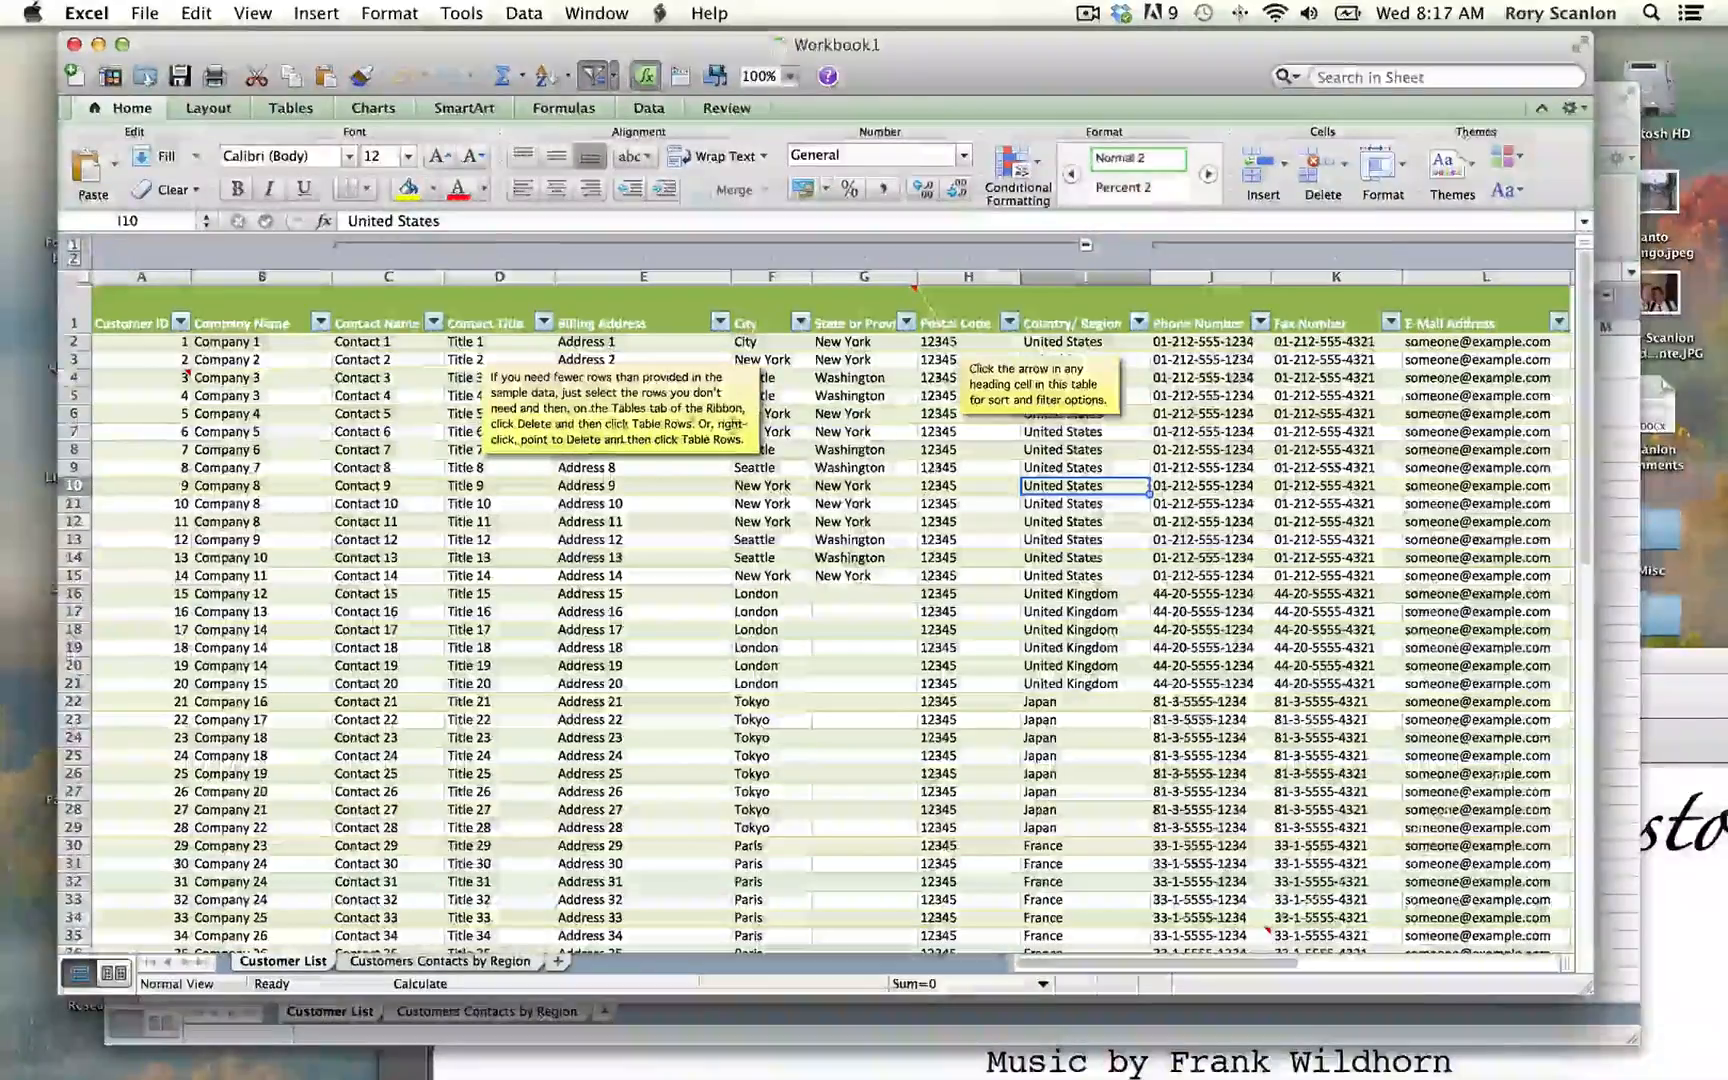
left_click(607, 403)
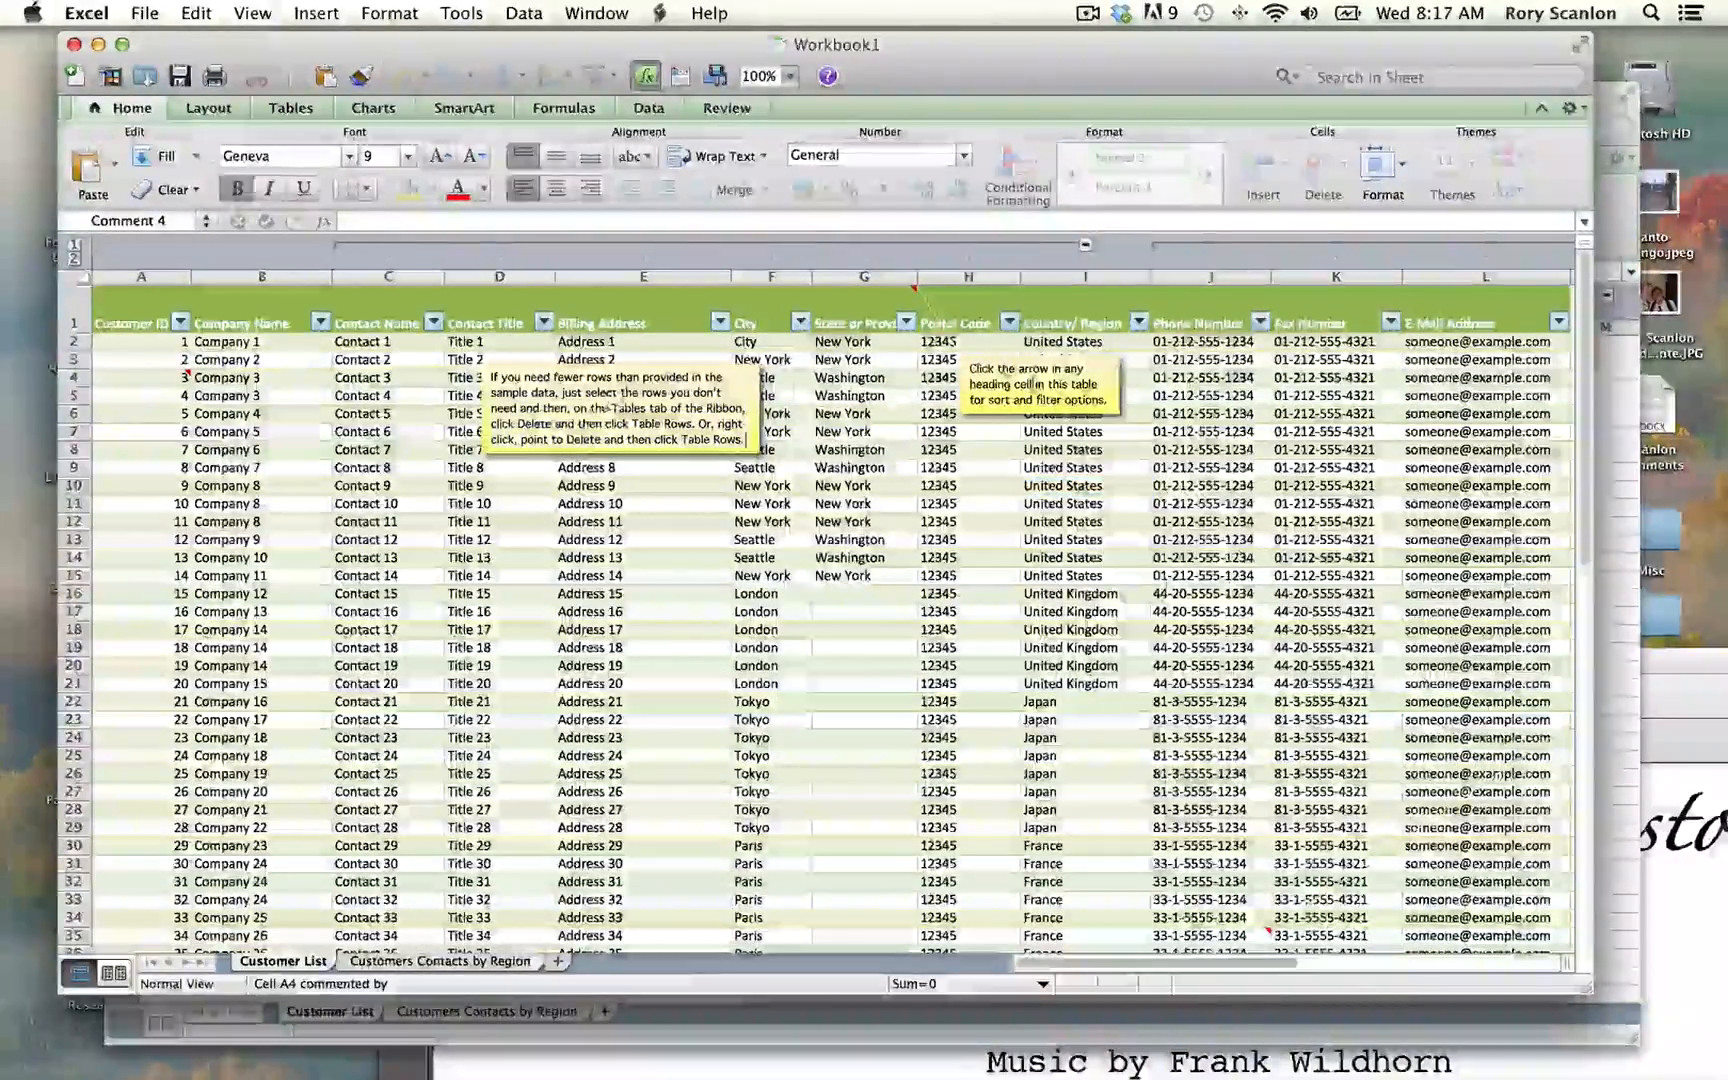
left_click(1035, 384)
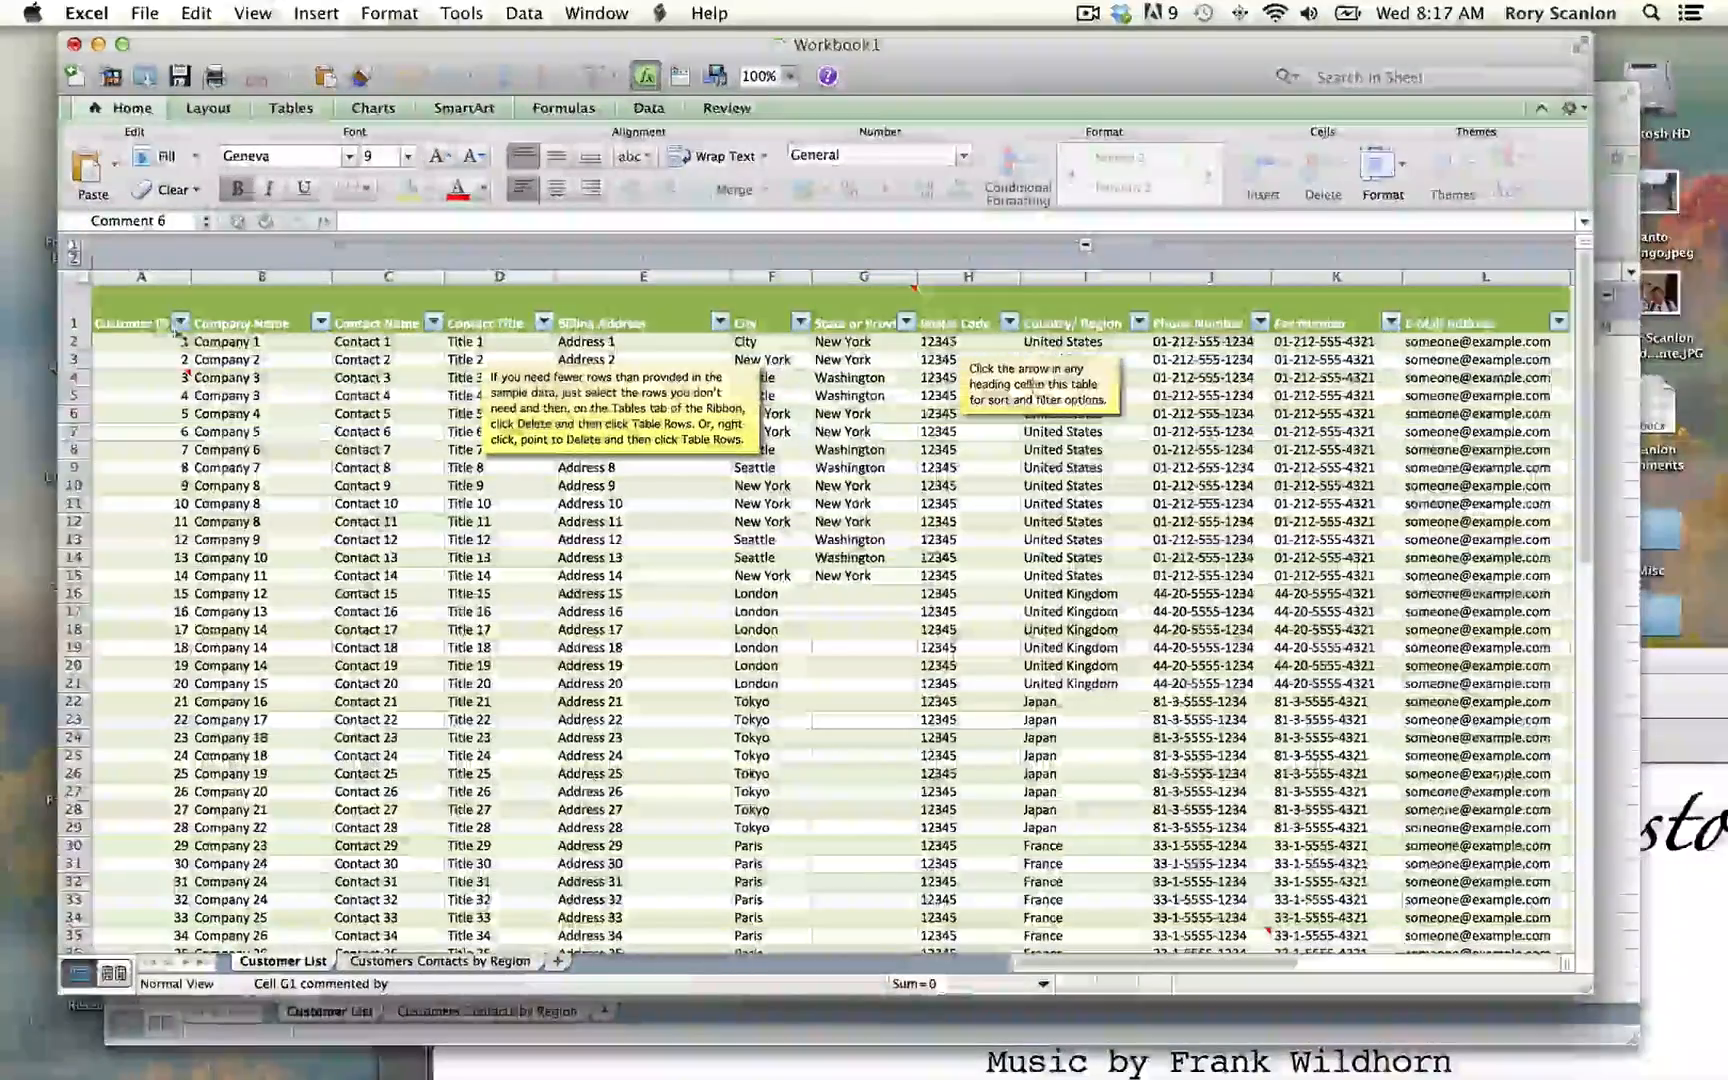
Step: Filter the Fax Number column to exclude the first number in the filter list
left_click(1394, 326)
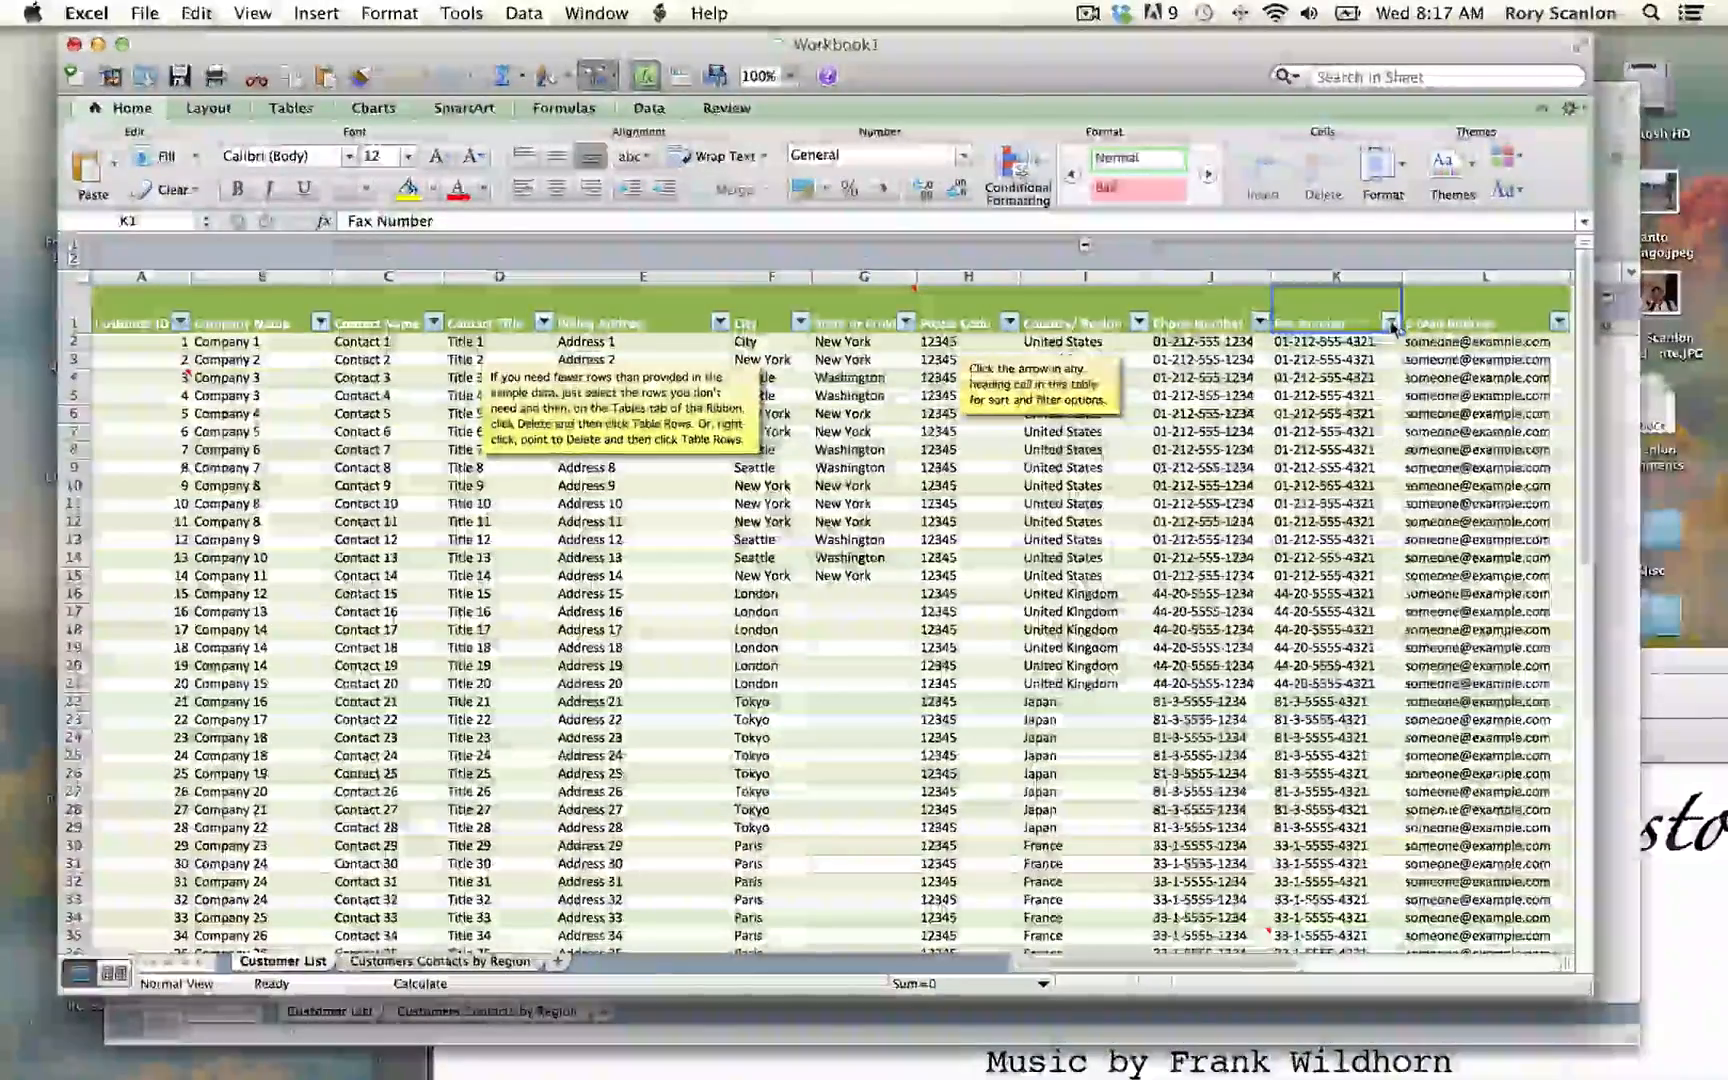
left_click(1391, 322)
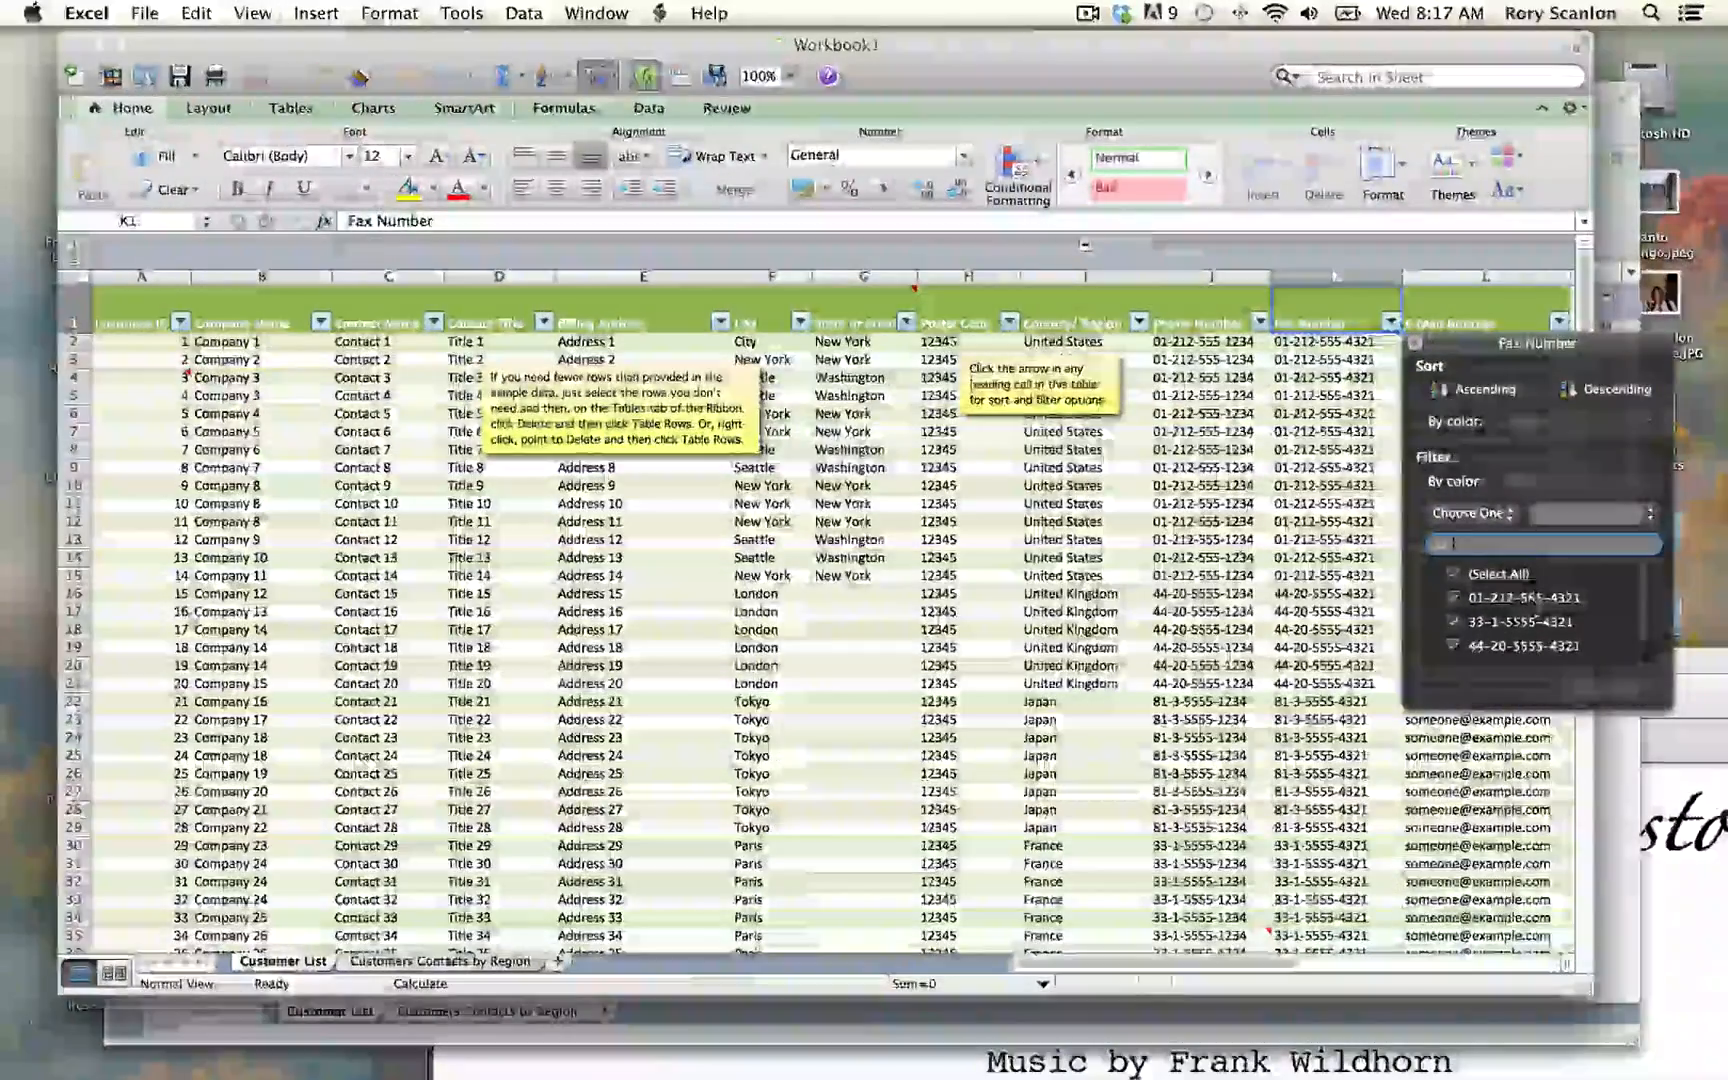
left_click(1497, 602)
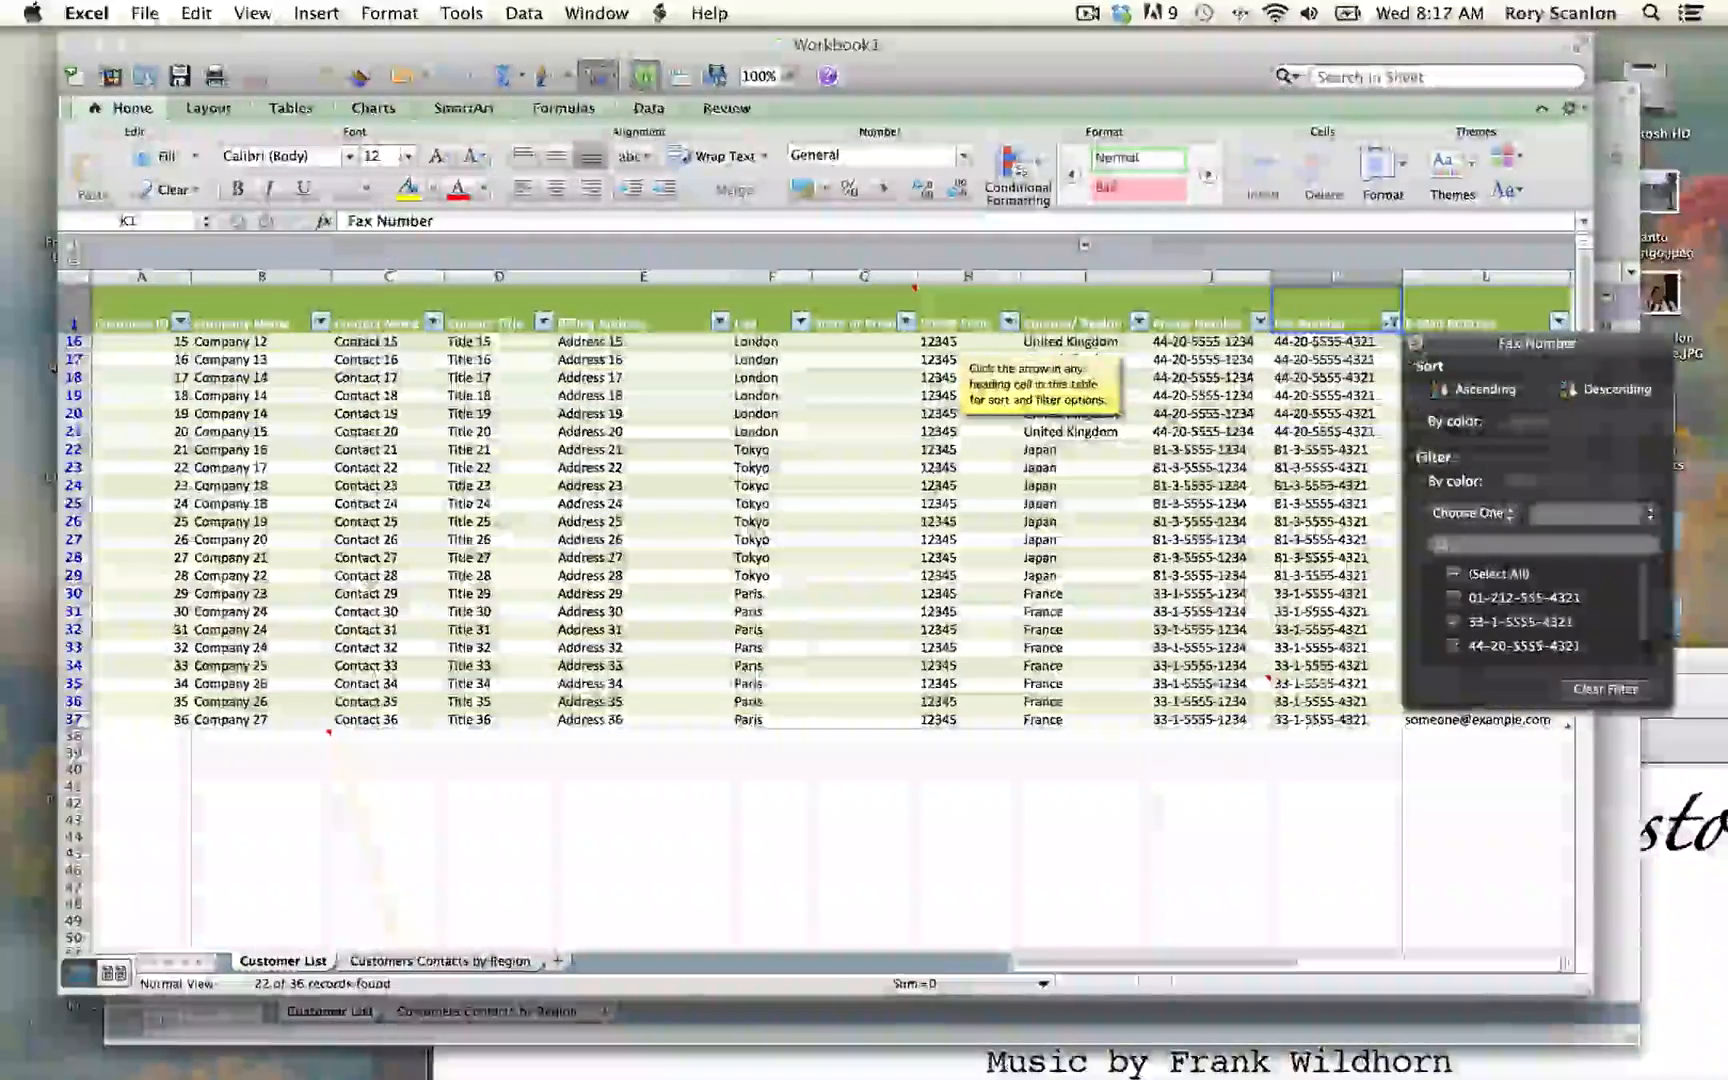
left_click(1416, 344)
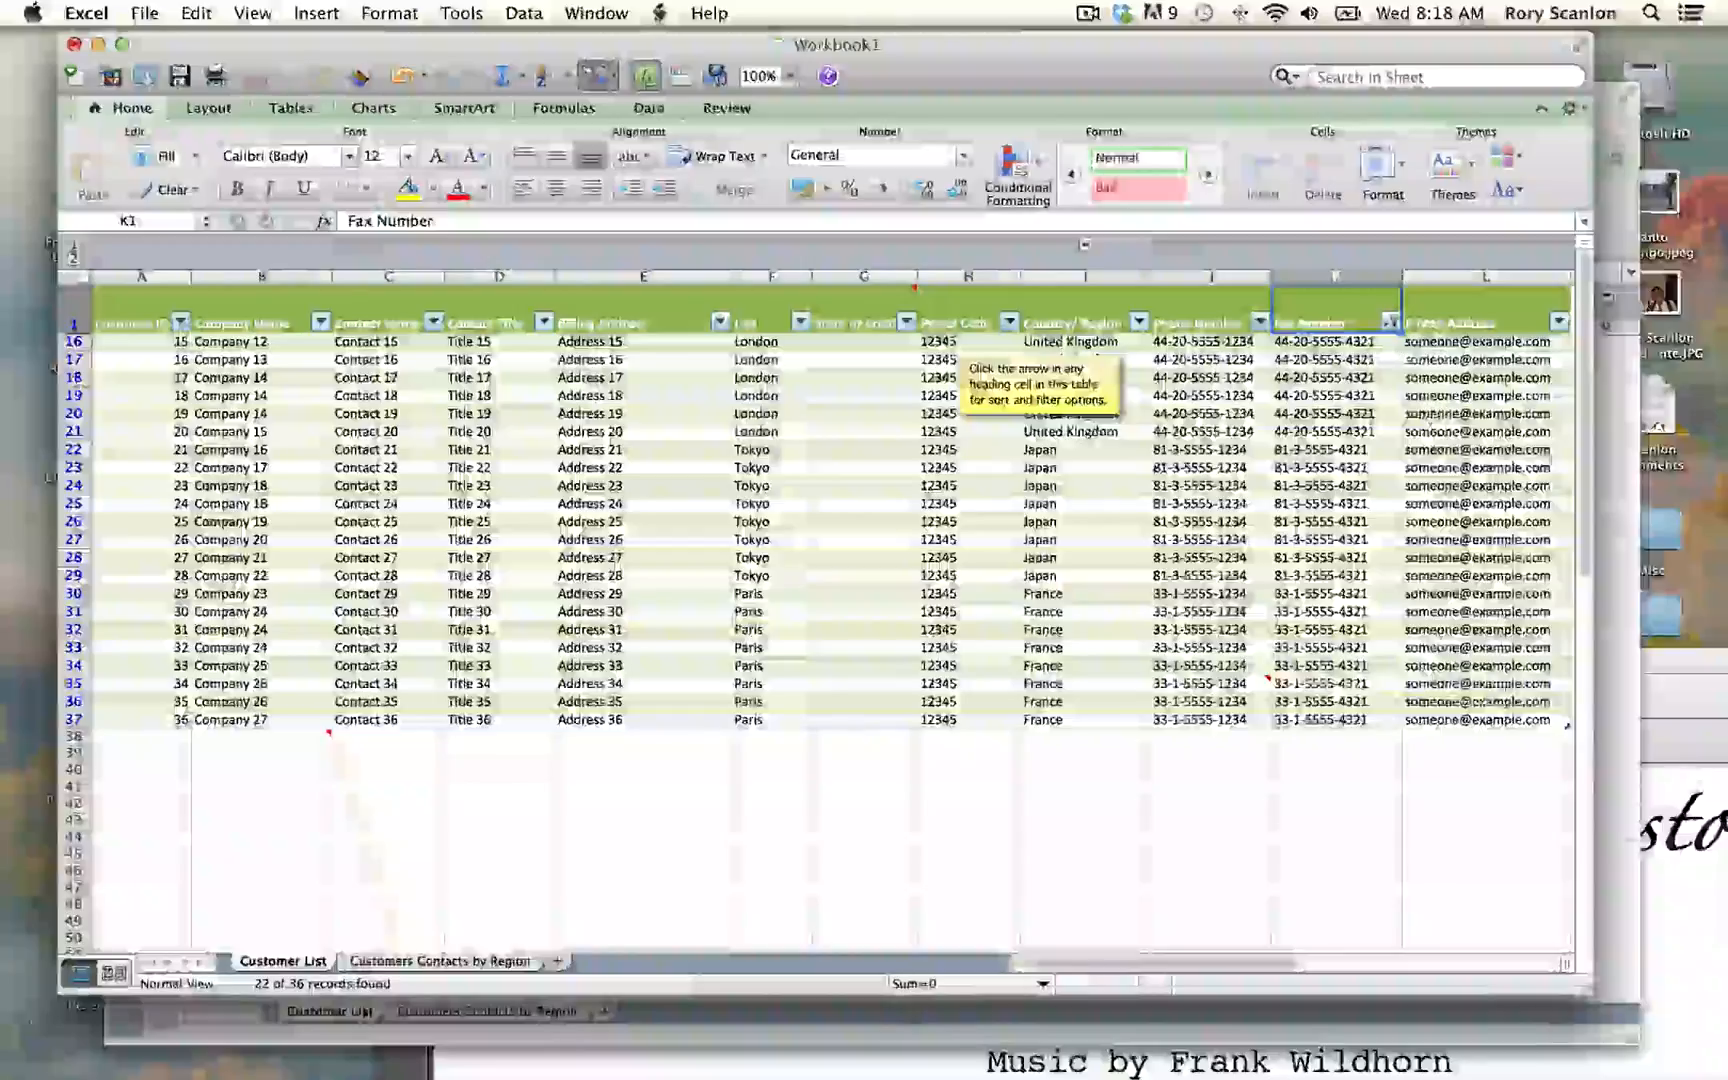
Step: Clear the Fax Number filter and close the Customer List template workbook without saving
left_click(1390, 321)
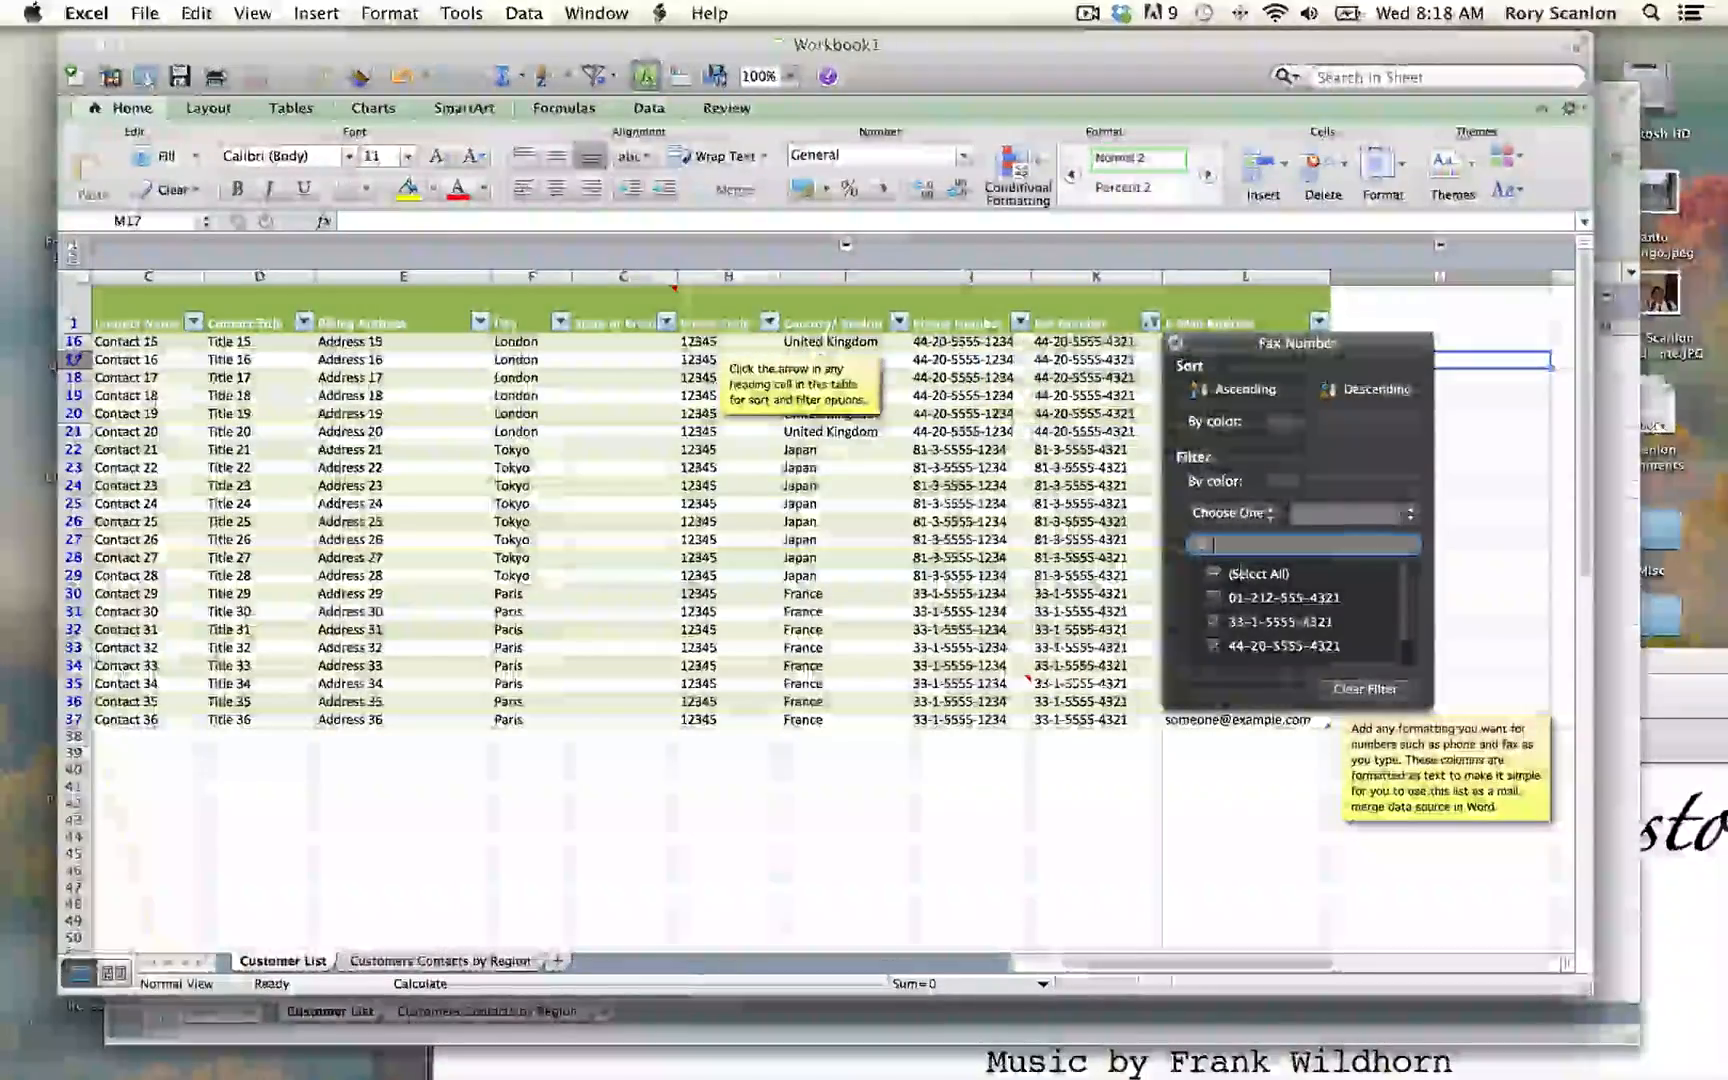
left_click(1366, 690)
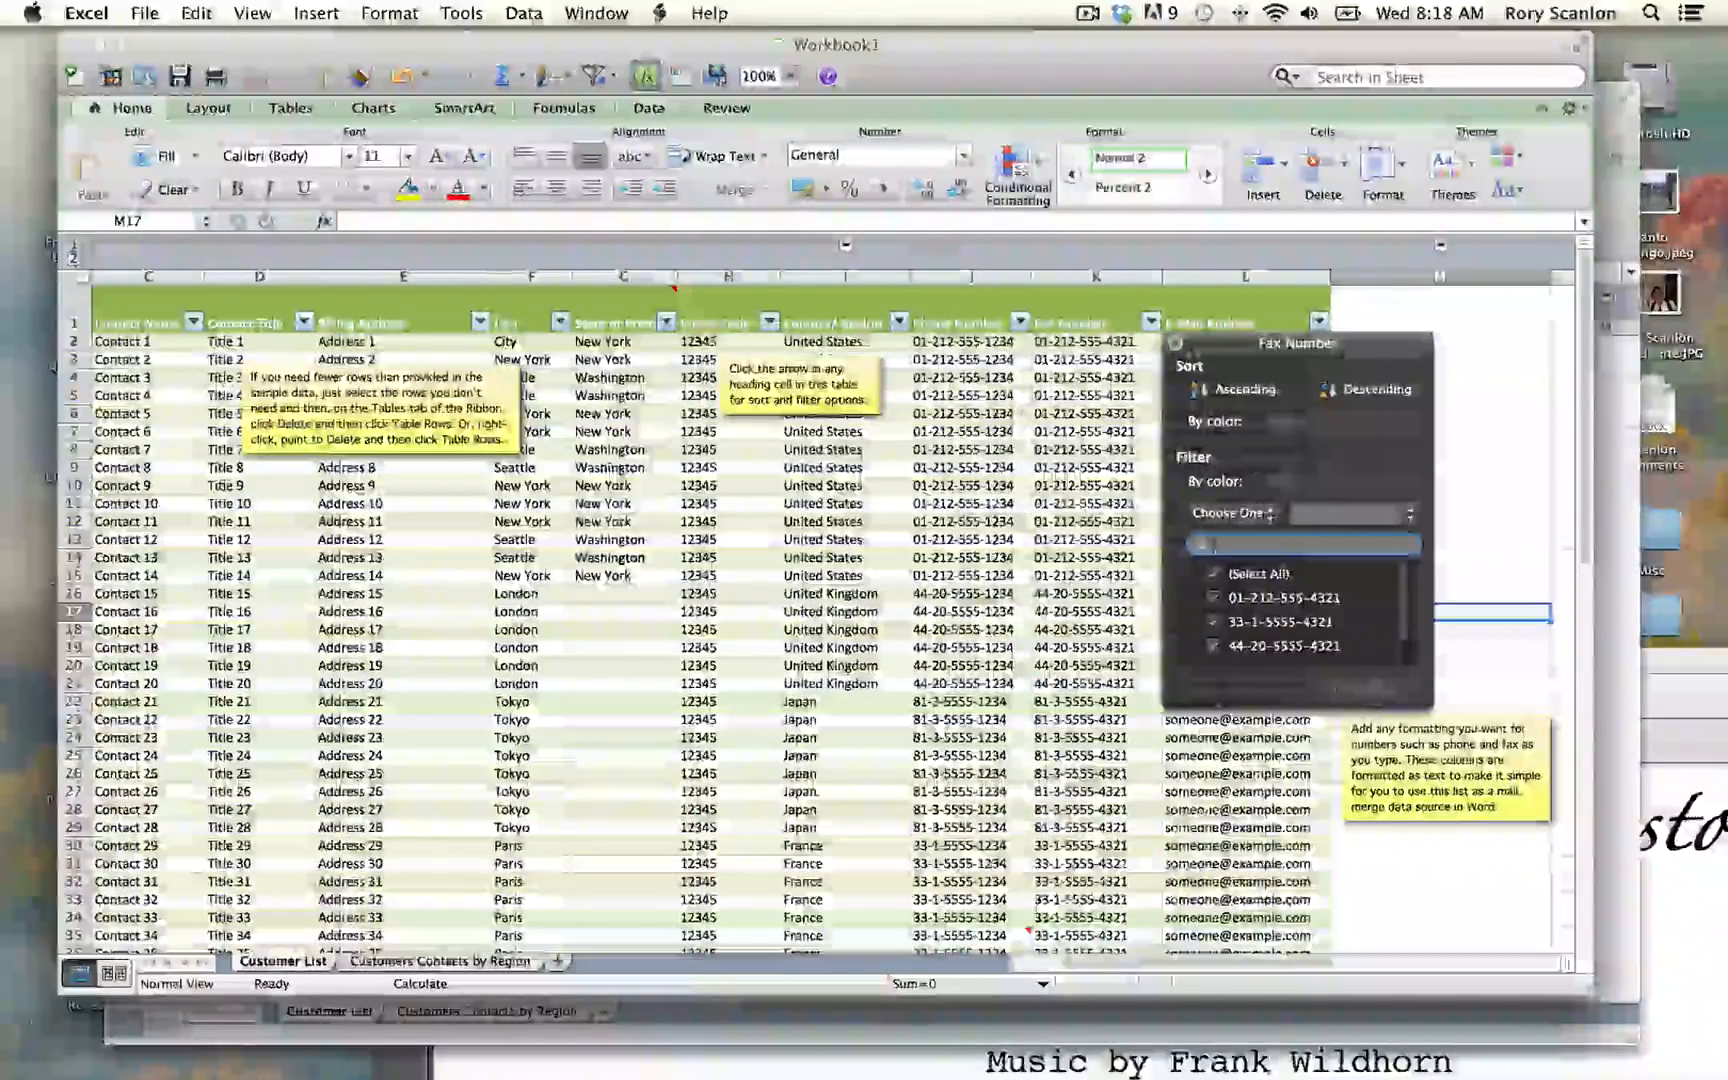
left_click(1176, 344)
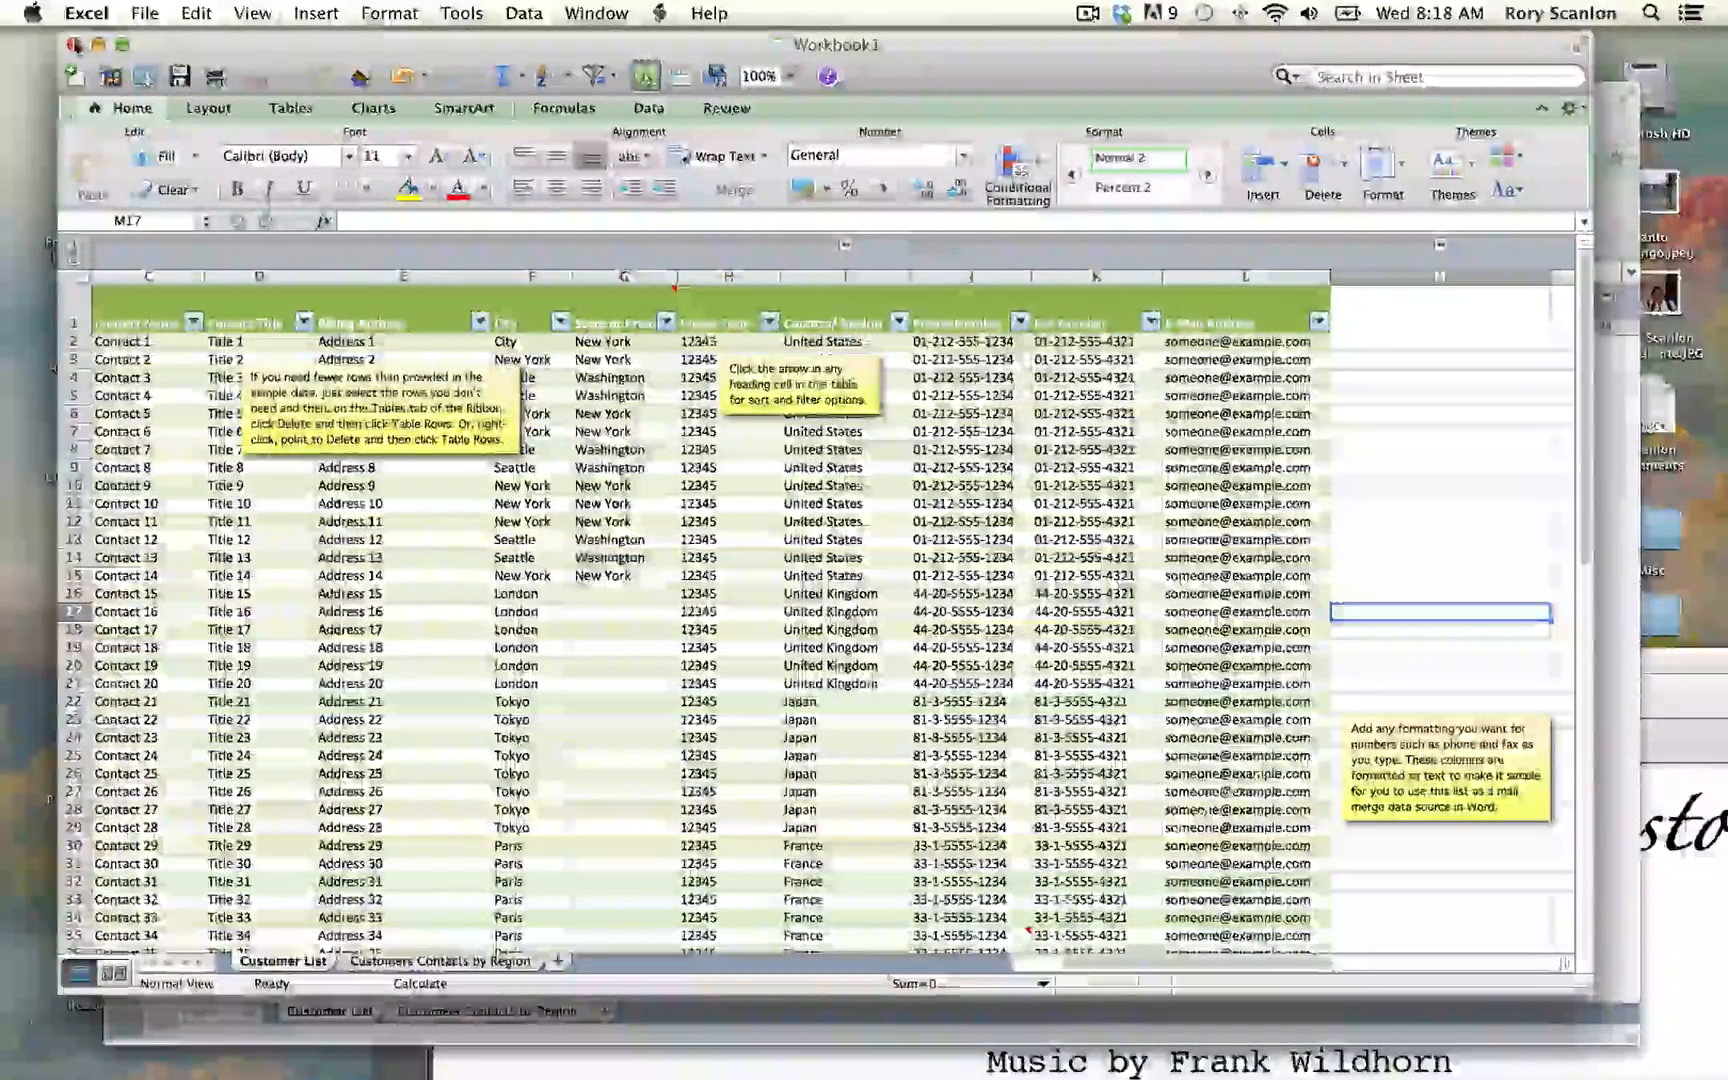
left_click(76, 46)
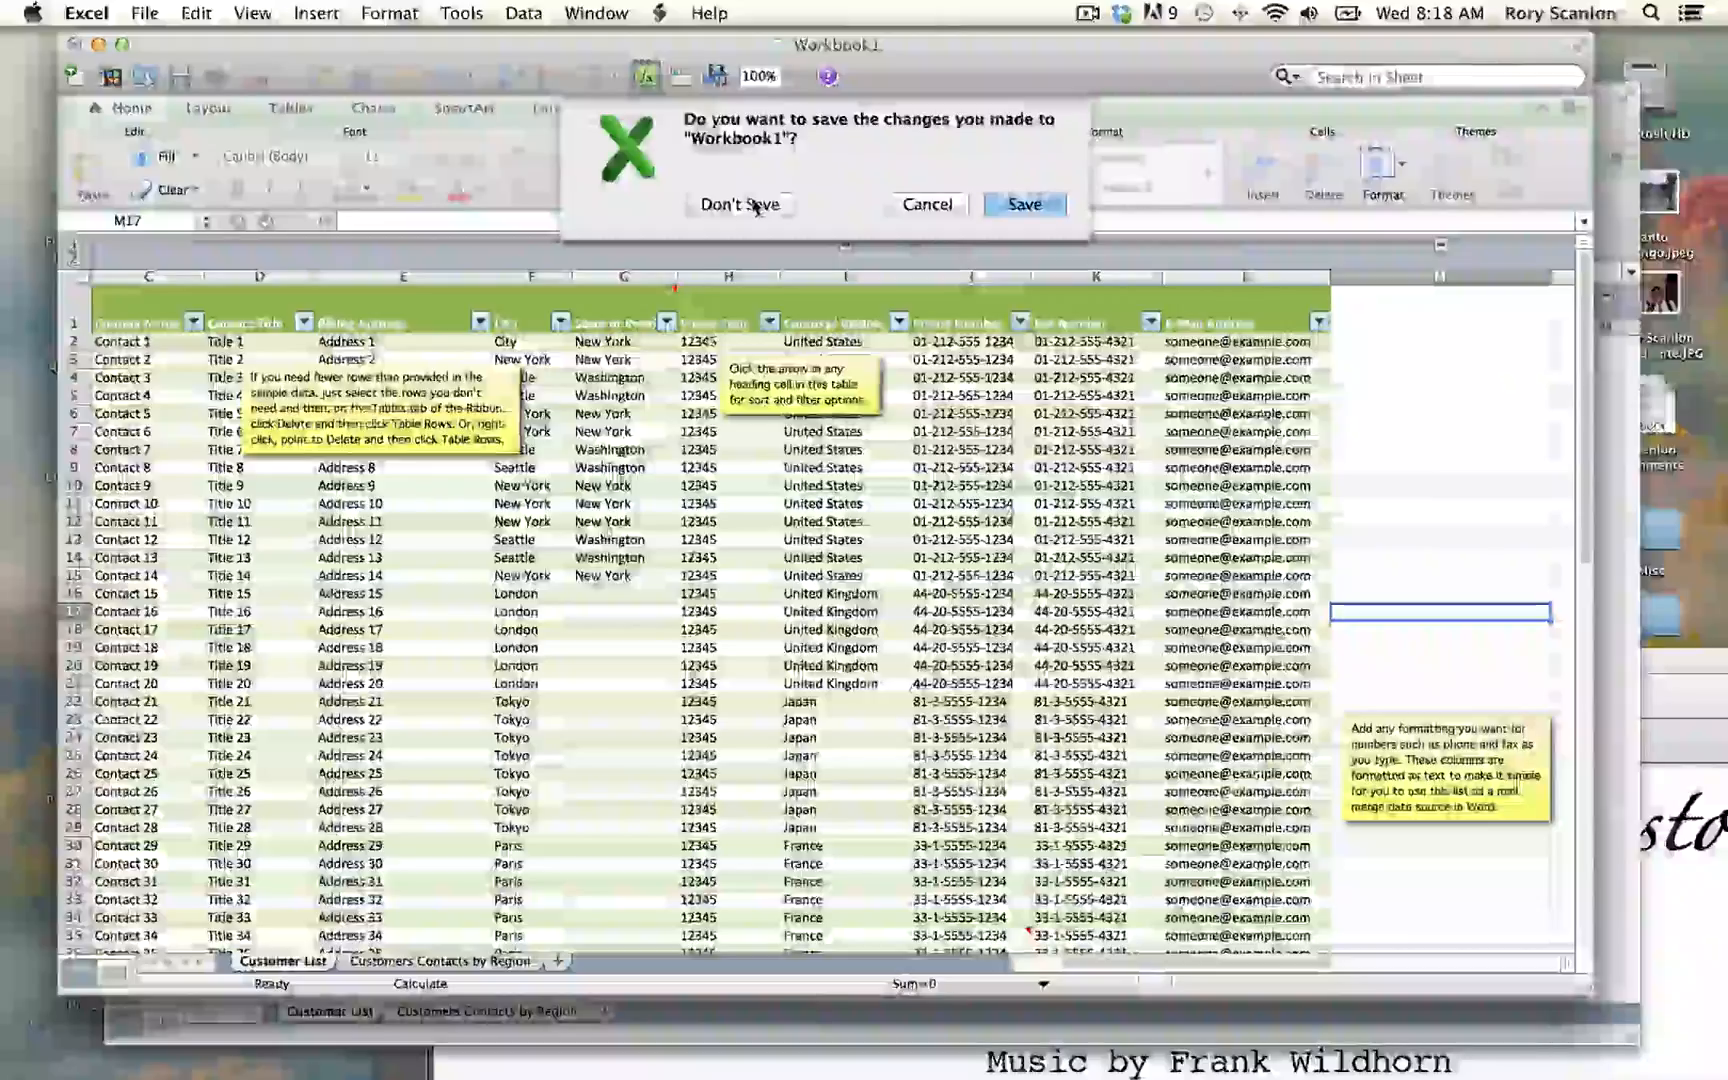
left_click(741, 204)
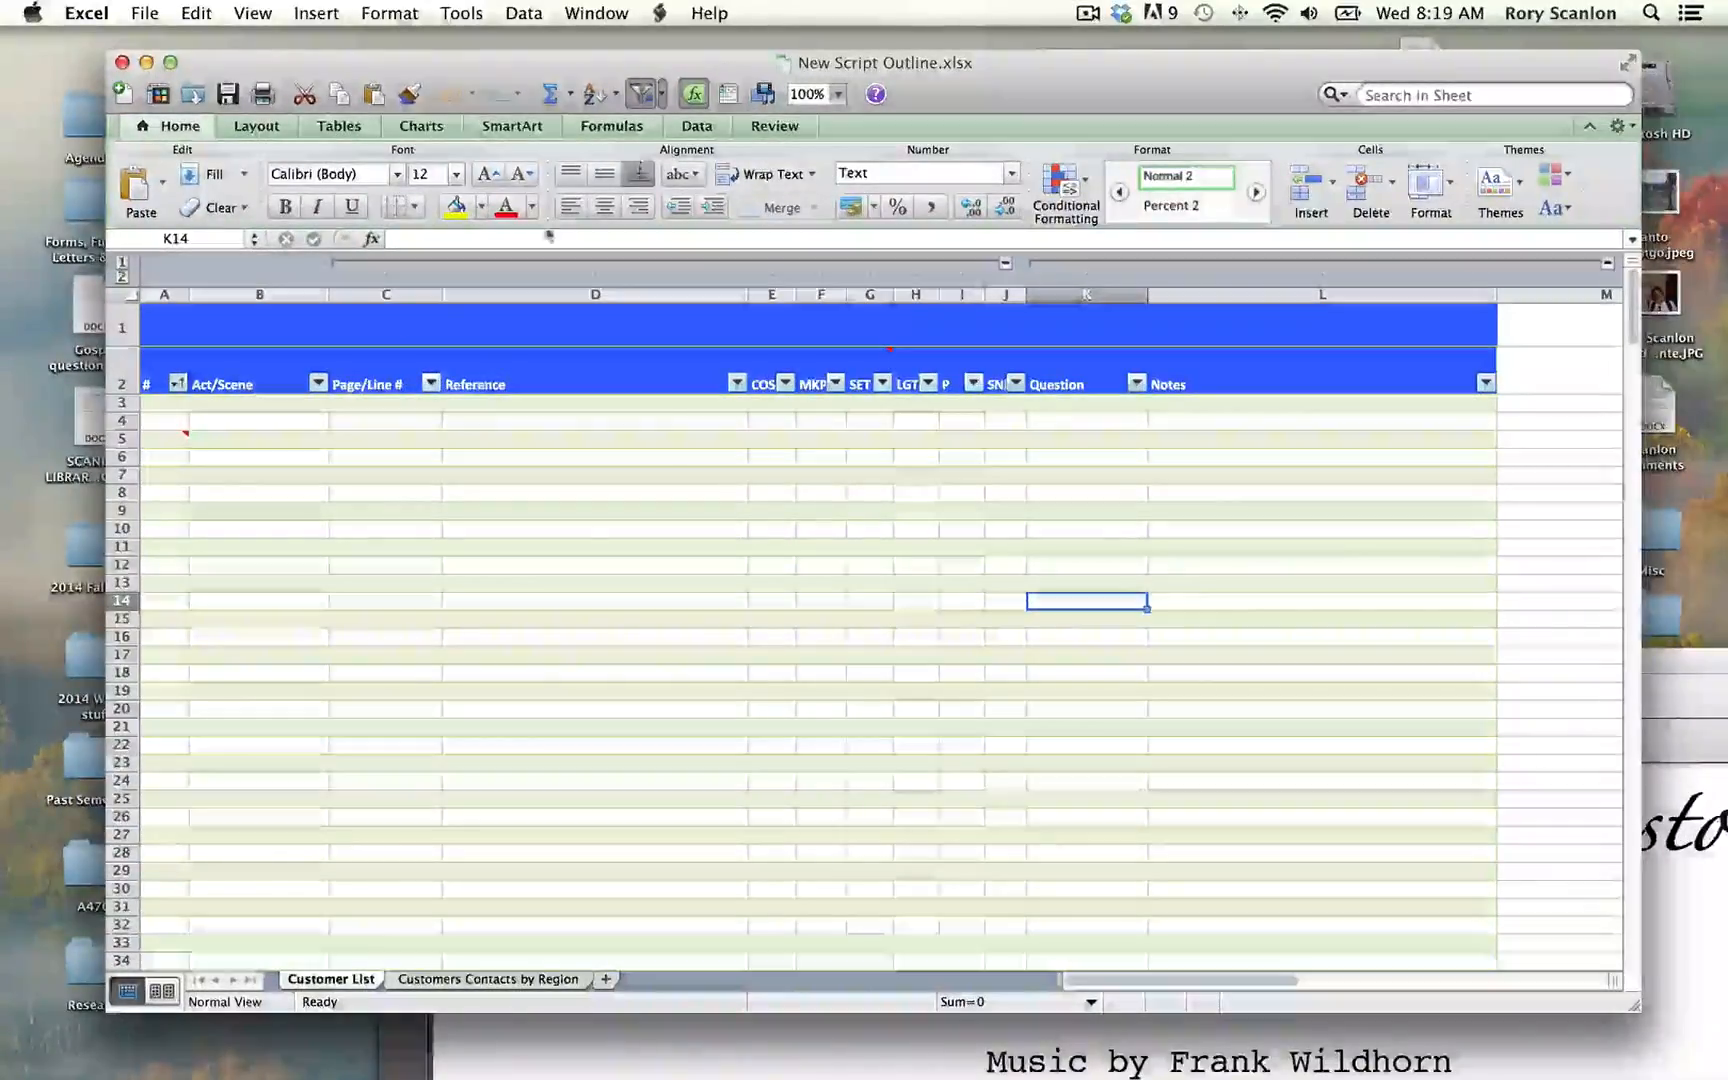
Step: Enter the title "The Count of Monte Cristo" in cell B1 of New Script Outline.xlsx
left_click(257, 334)
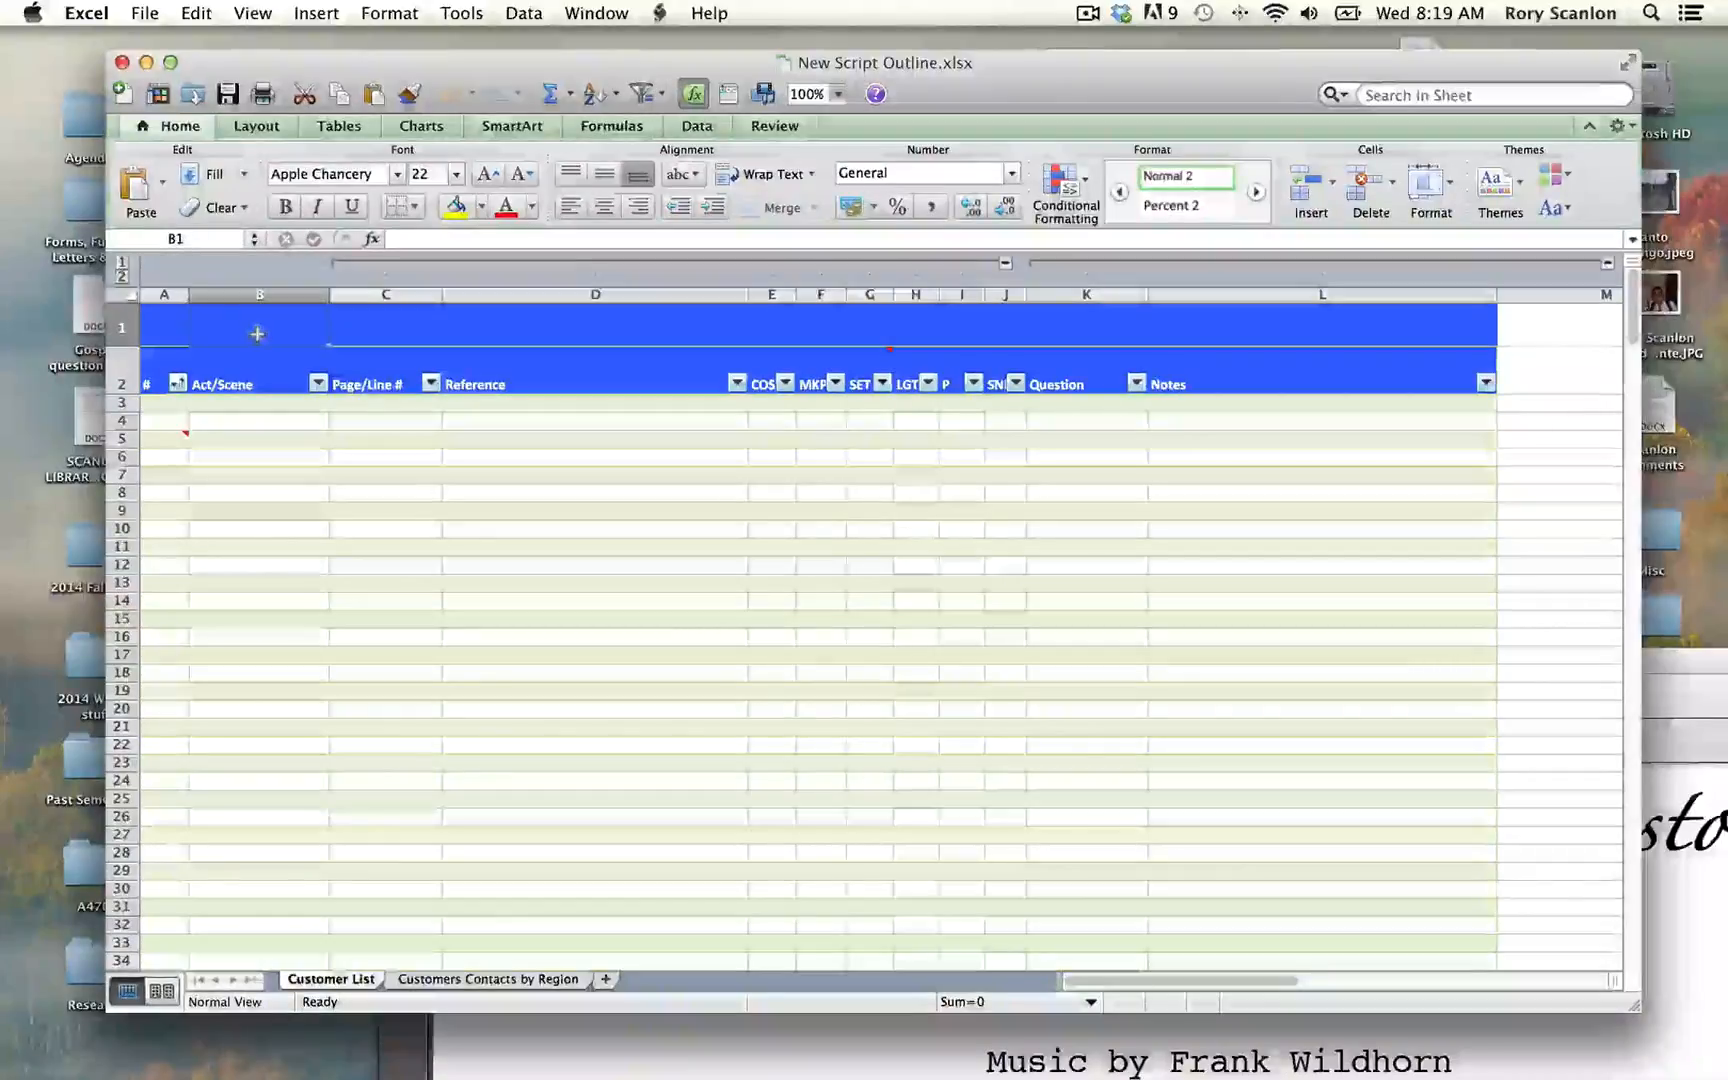
double_click(257, 334)
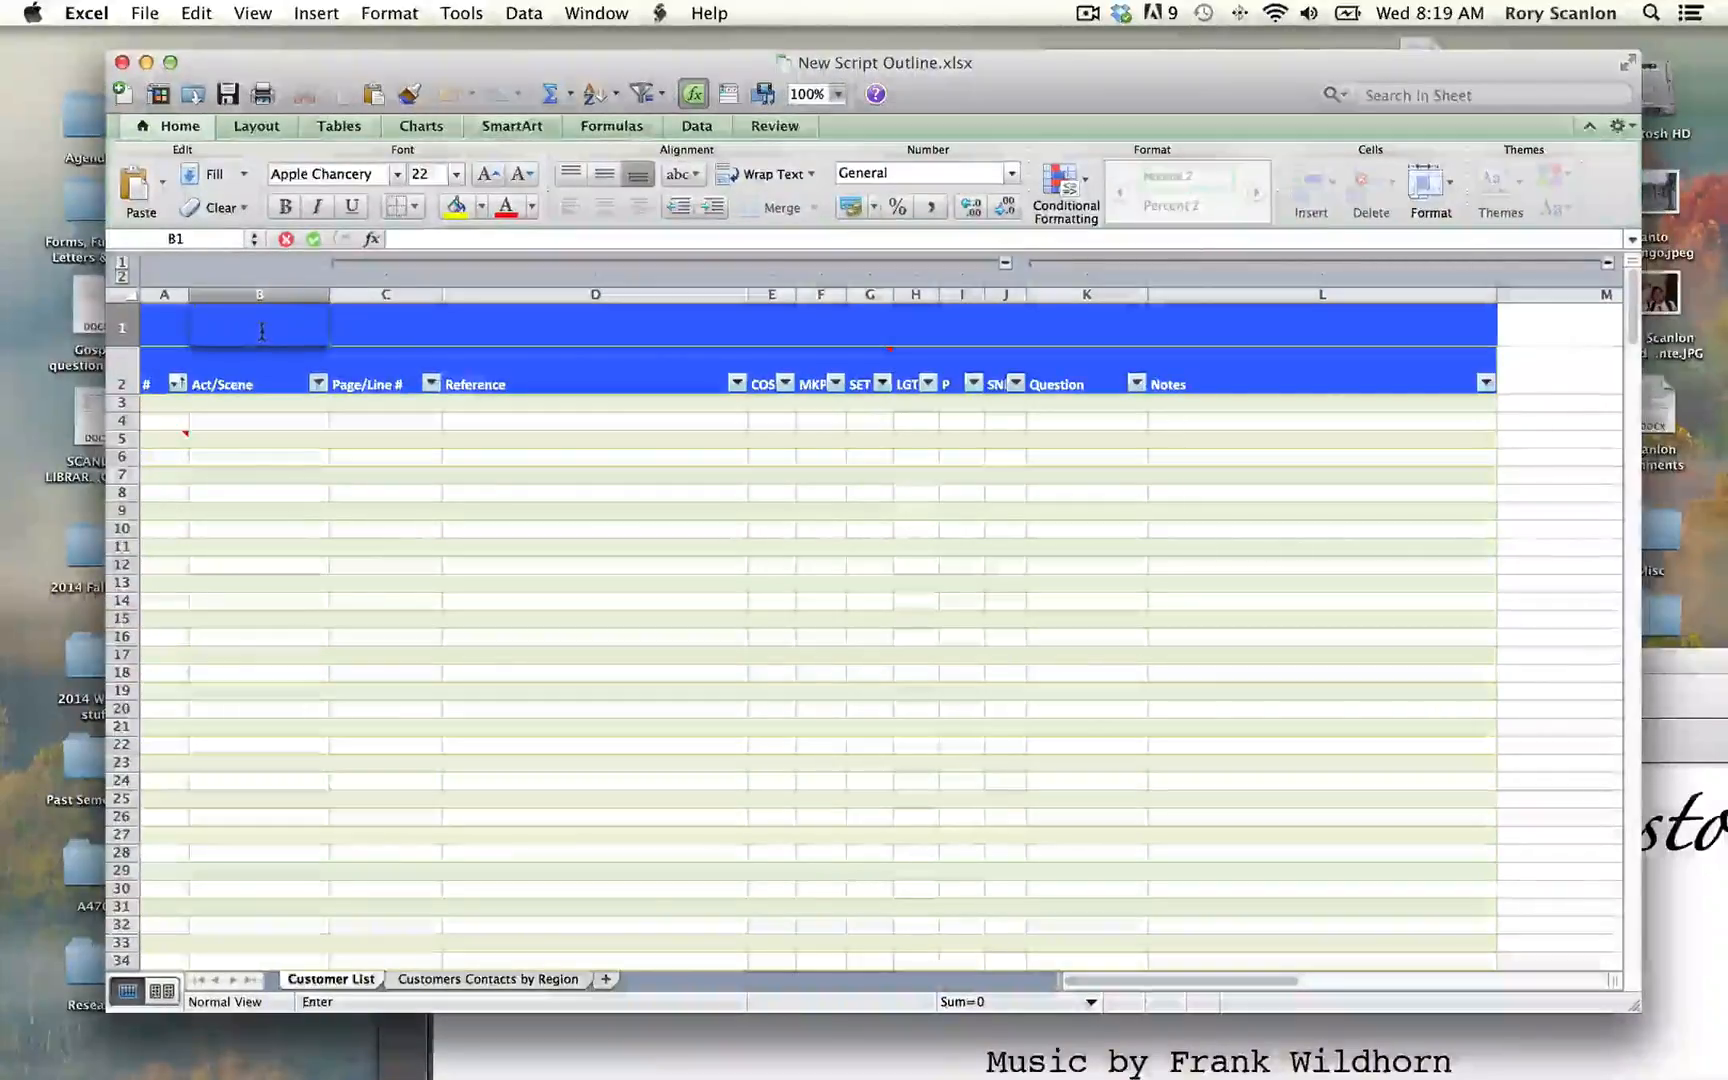
type("The c")
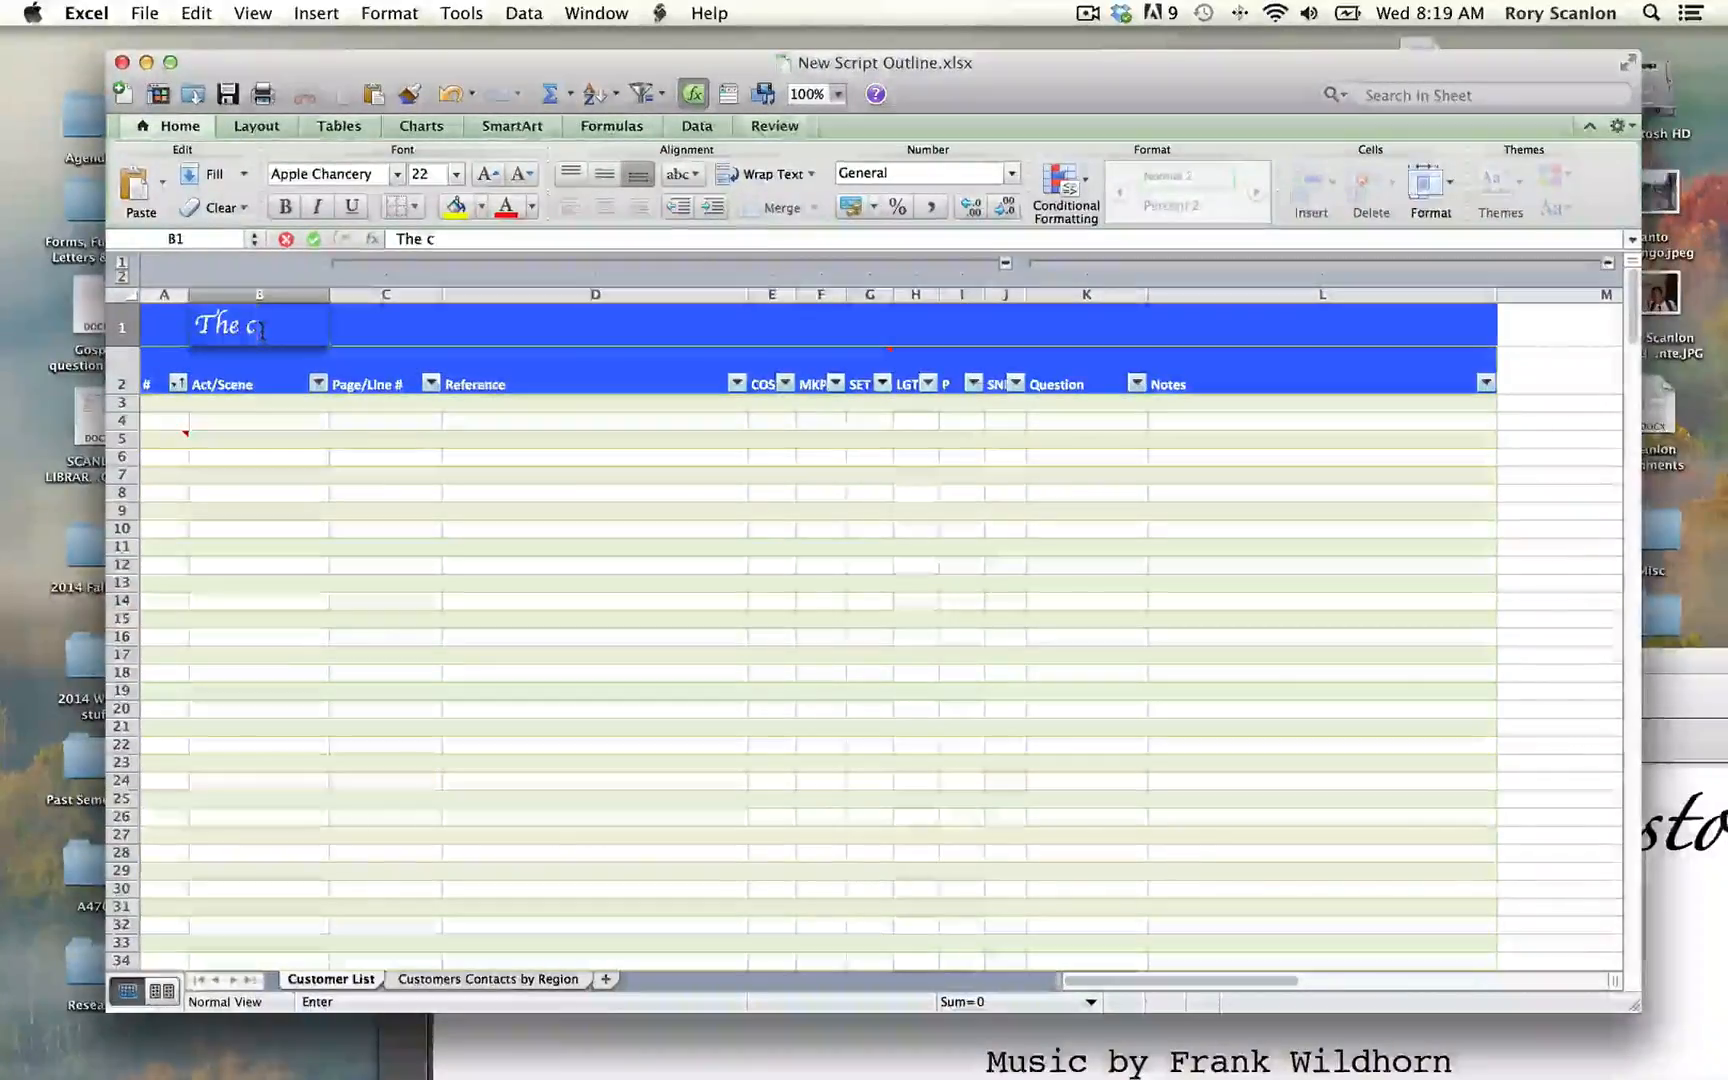
key("BackSpace")
type("Cpu")
key("BackSpace")
key("BackSpace")
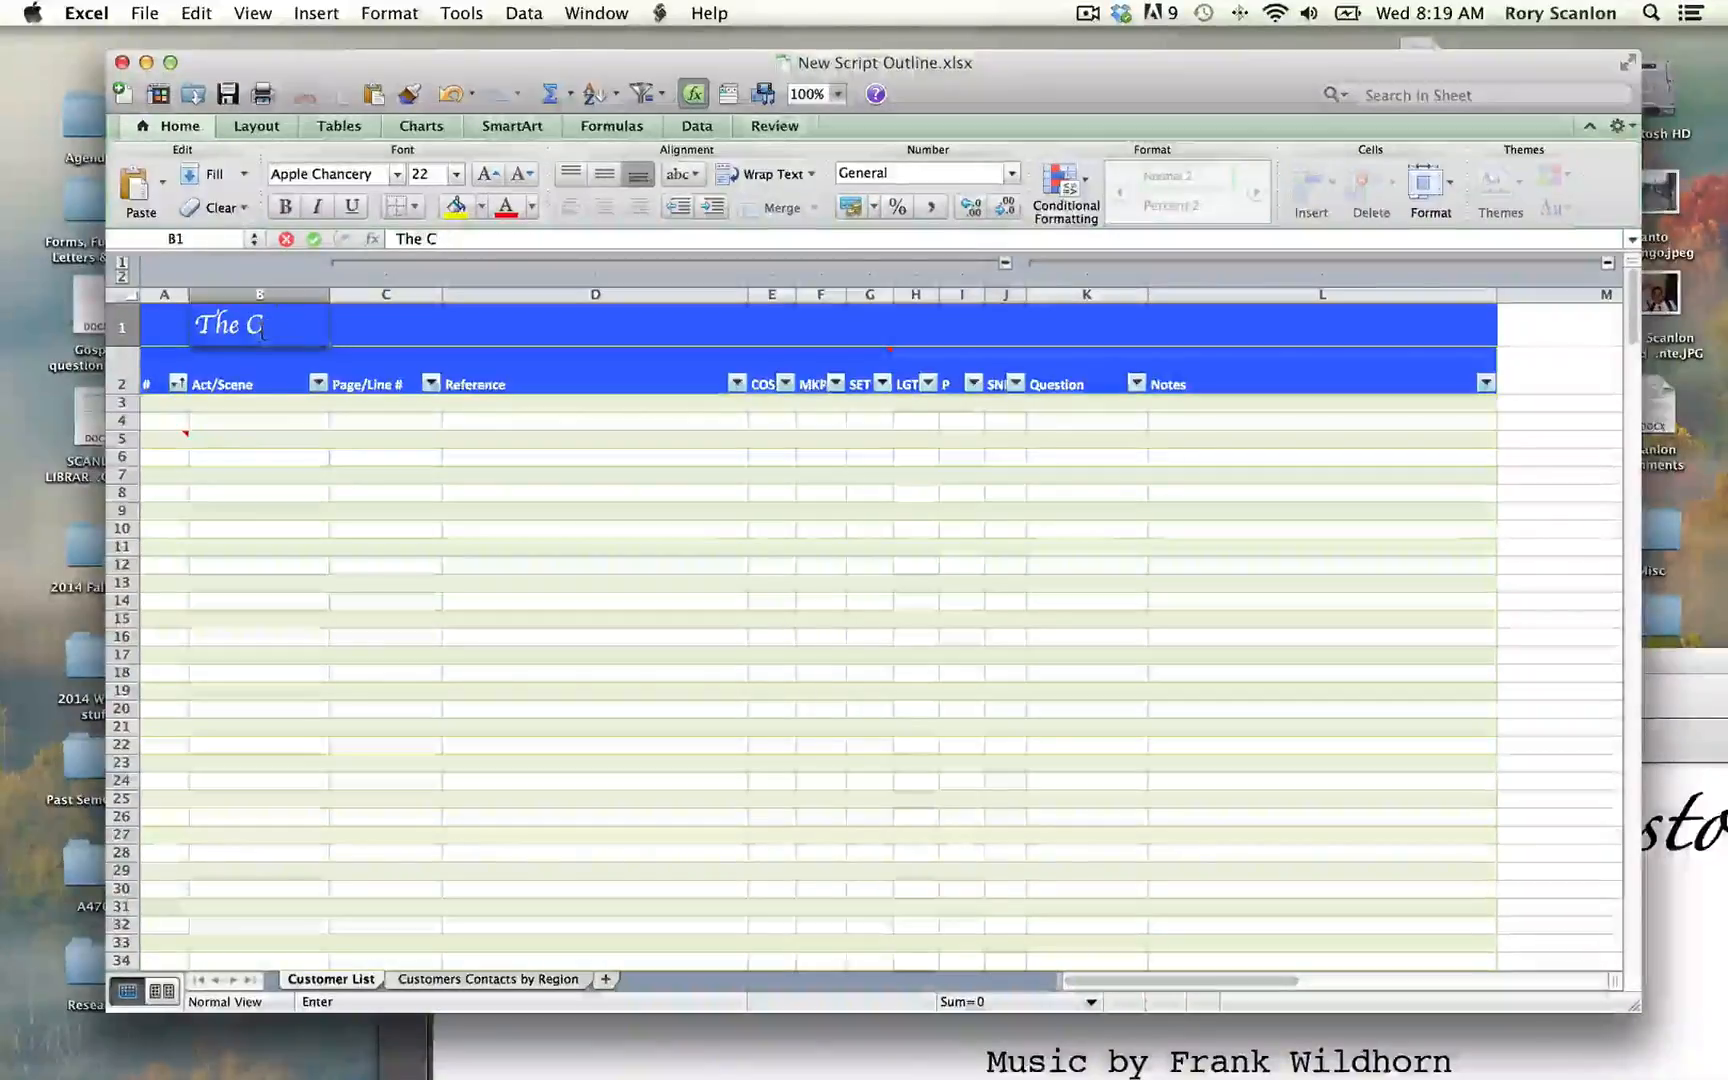
type("ount of Mont")
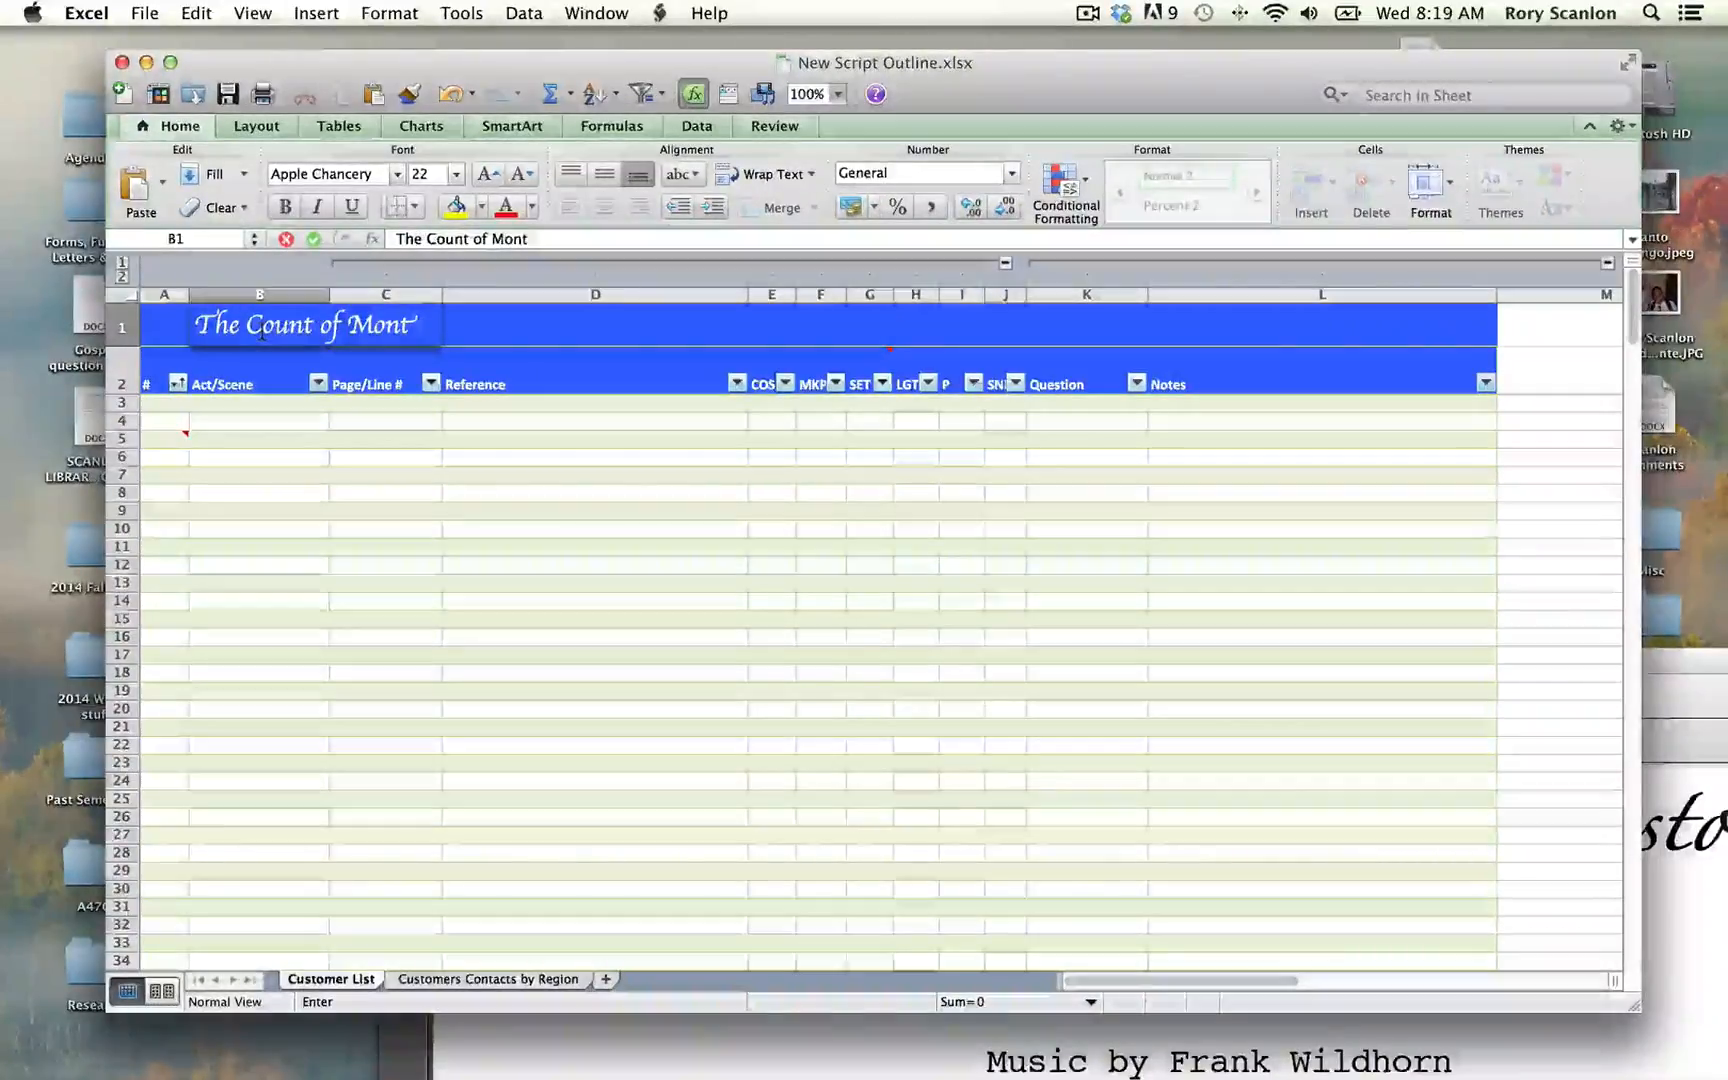
type("e Cristo")
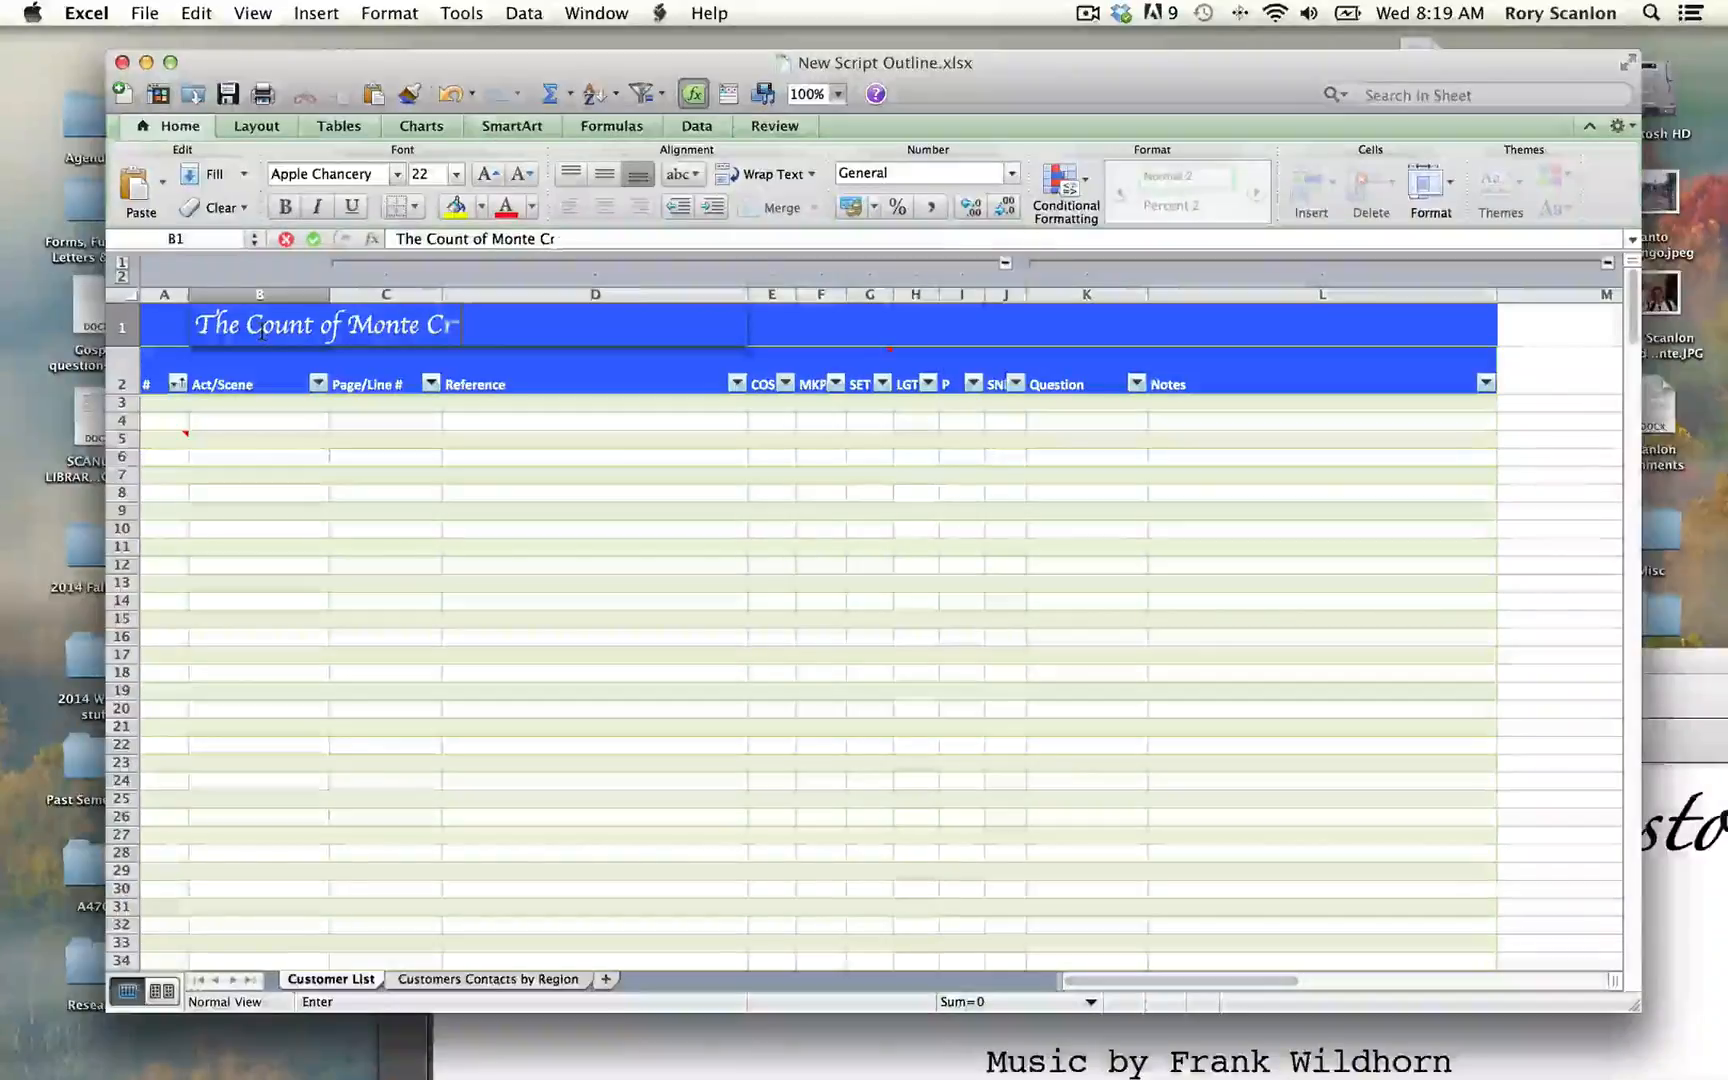
left_click(500, 418)
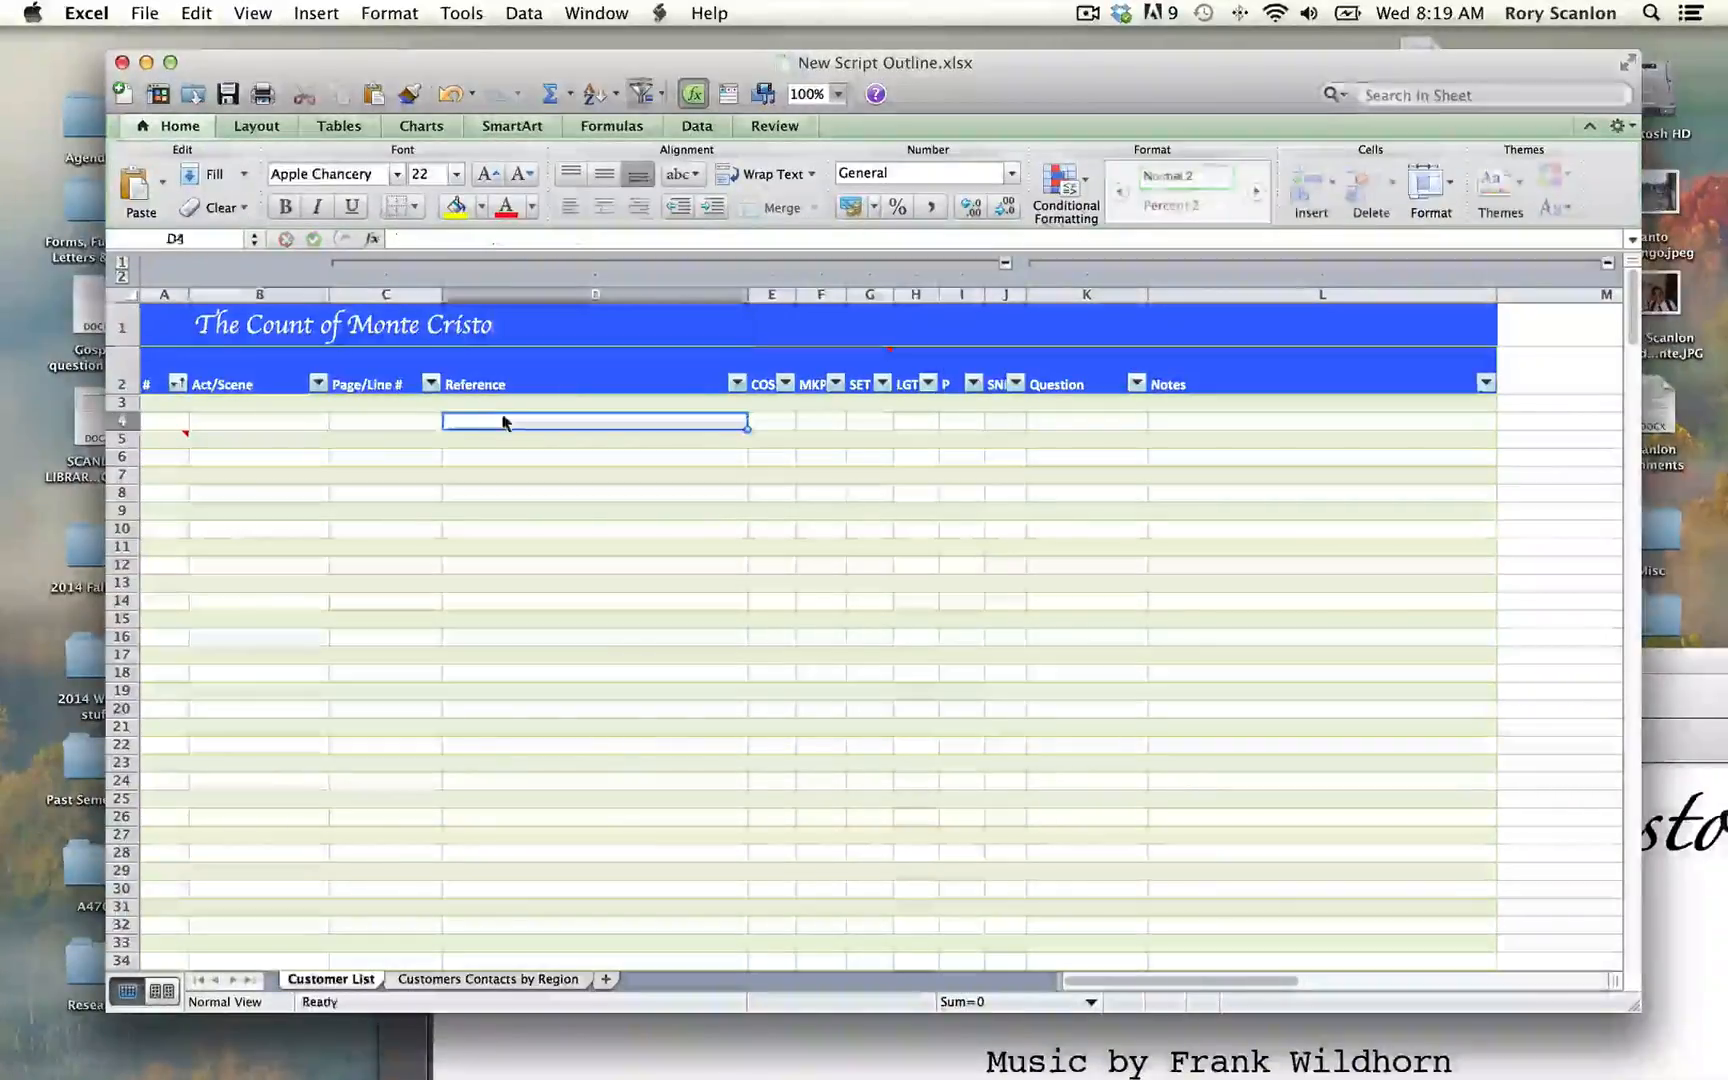
left_click(168, 403)
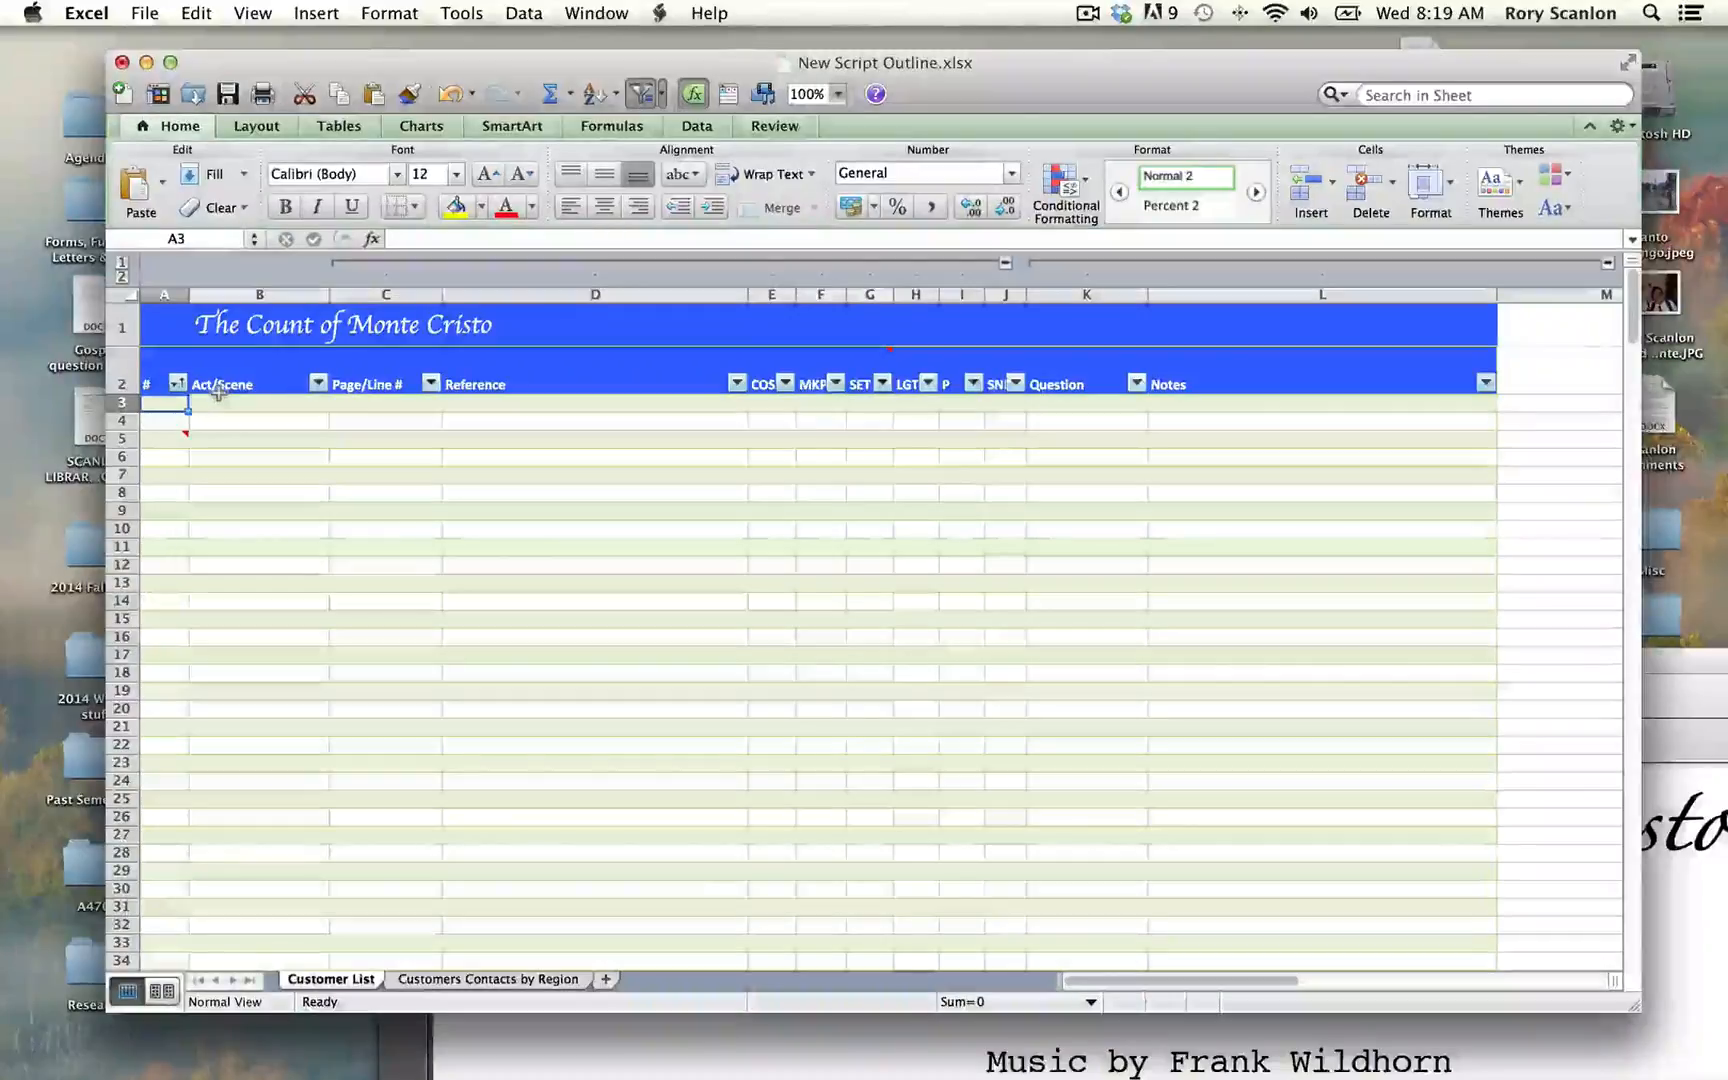
Step: Number the first outline row 1 in cell A3, and narrow the script PDF window and move it aside
left_click(228, 401)
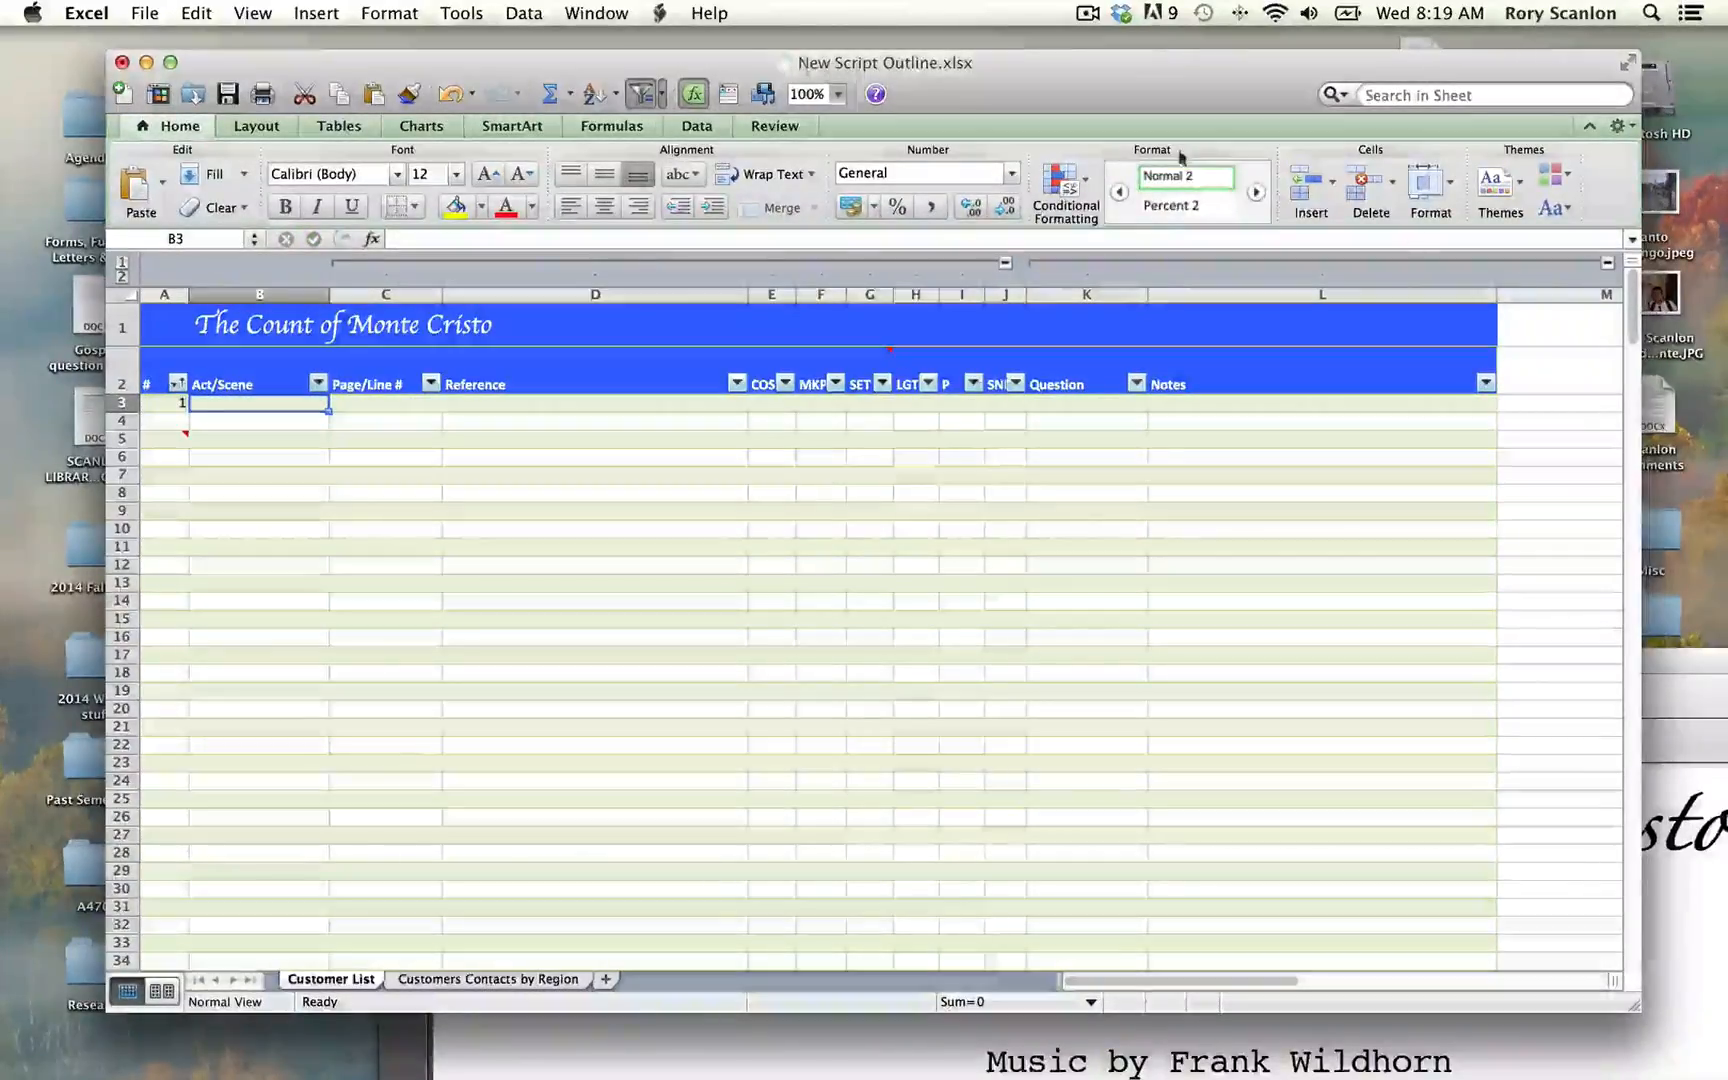
left_click_drag(1259, 80, 1164, 62)
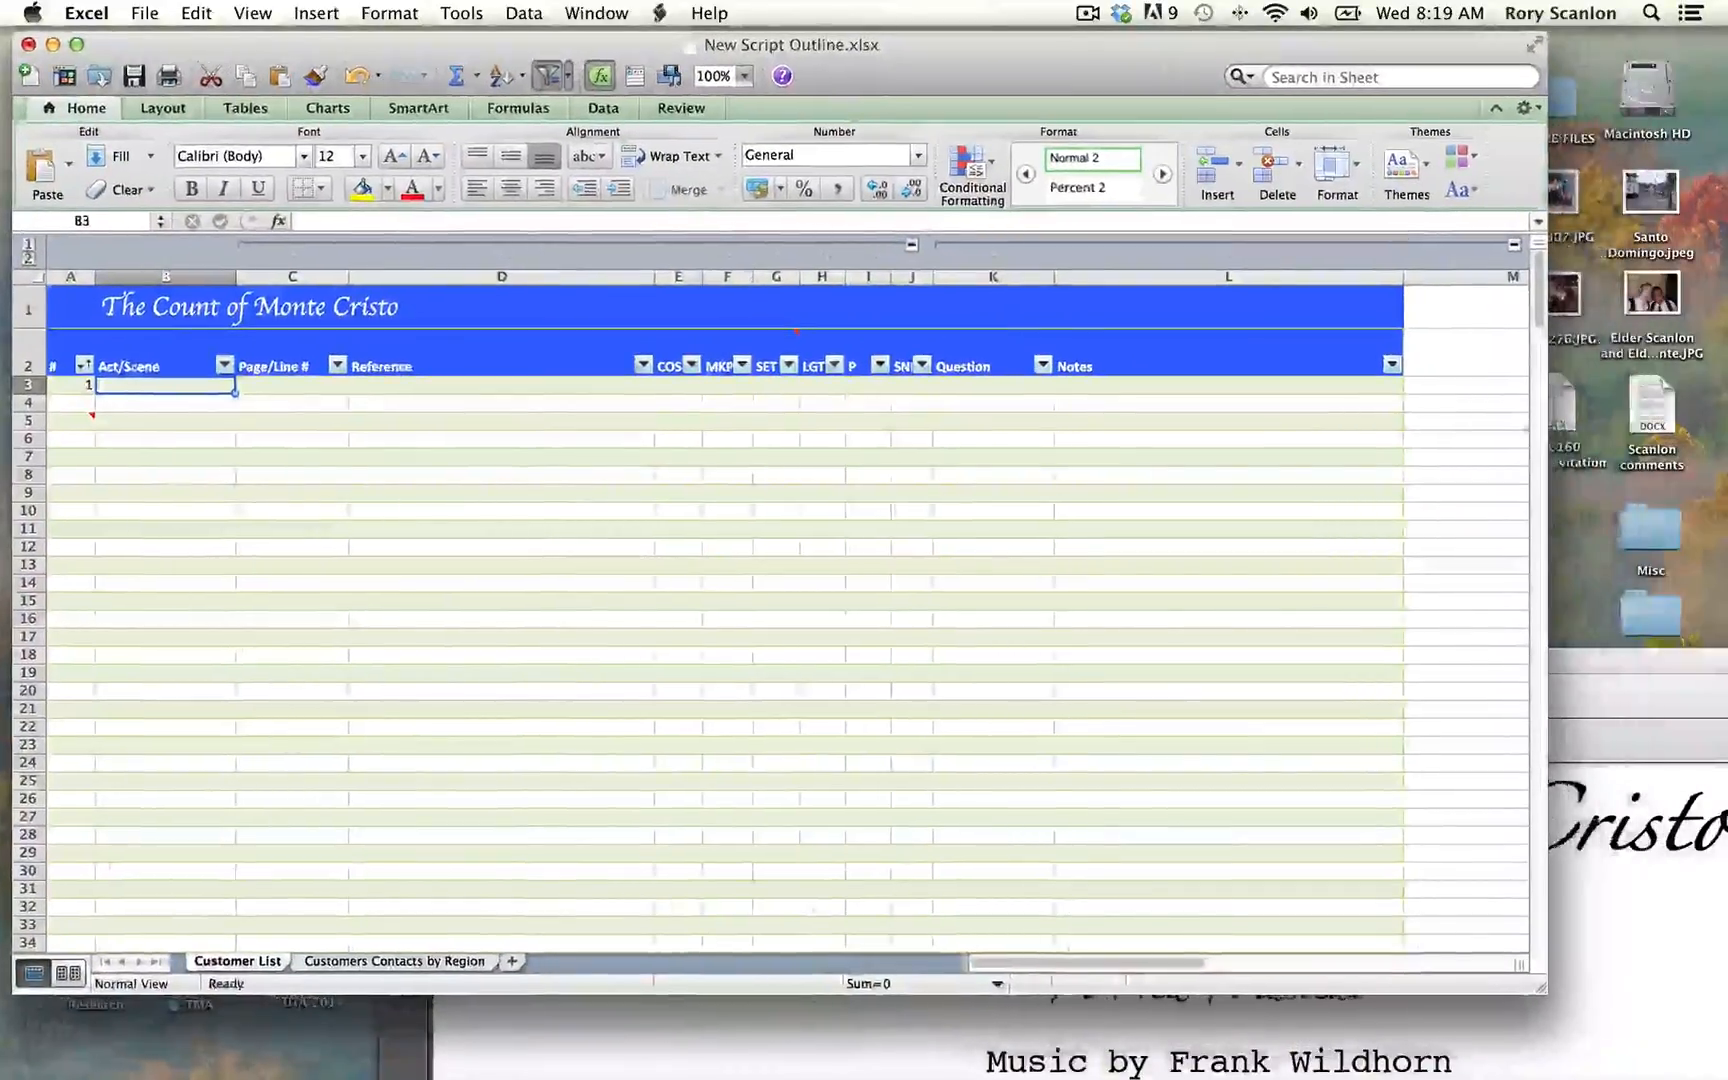
left_click(1580, 665)
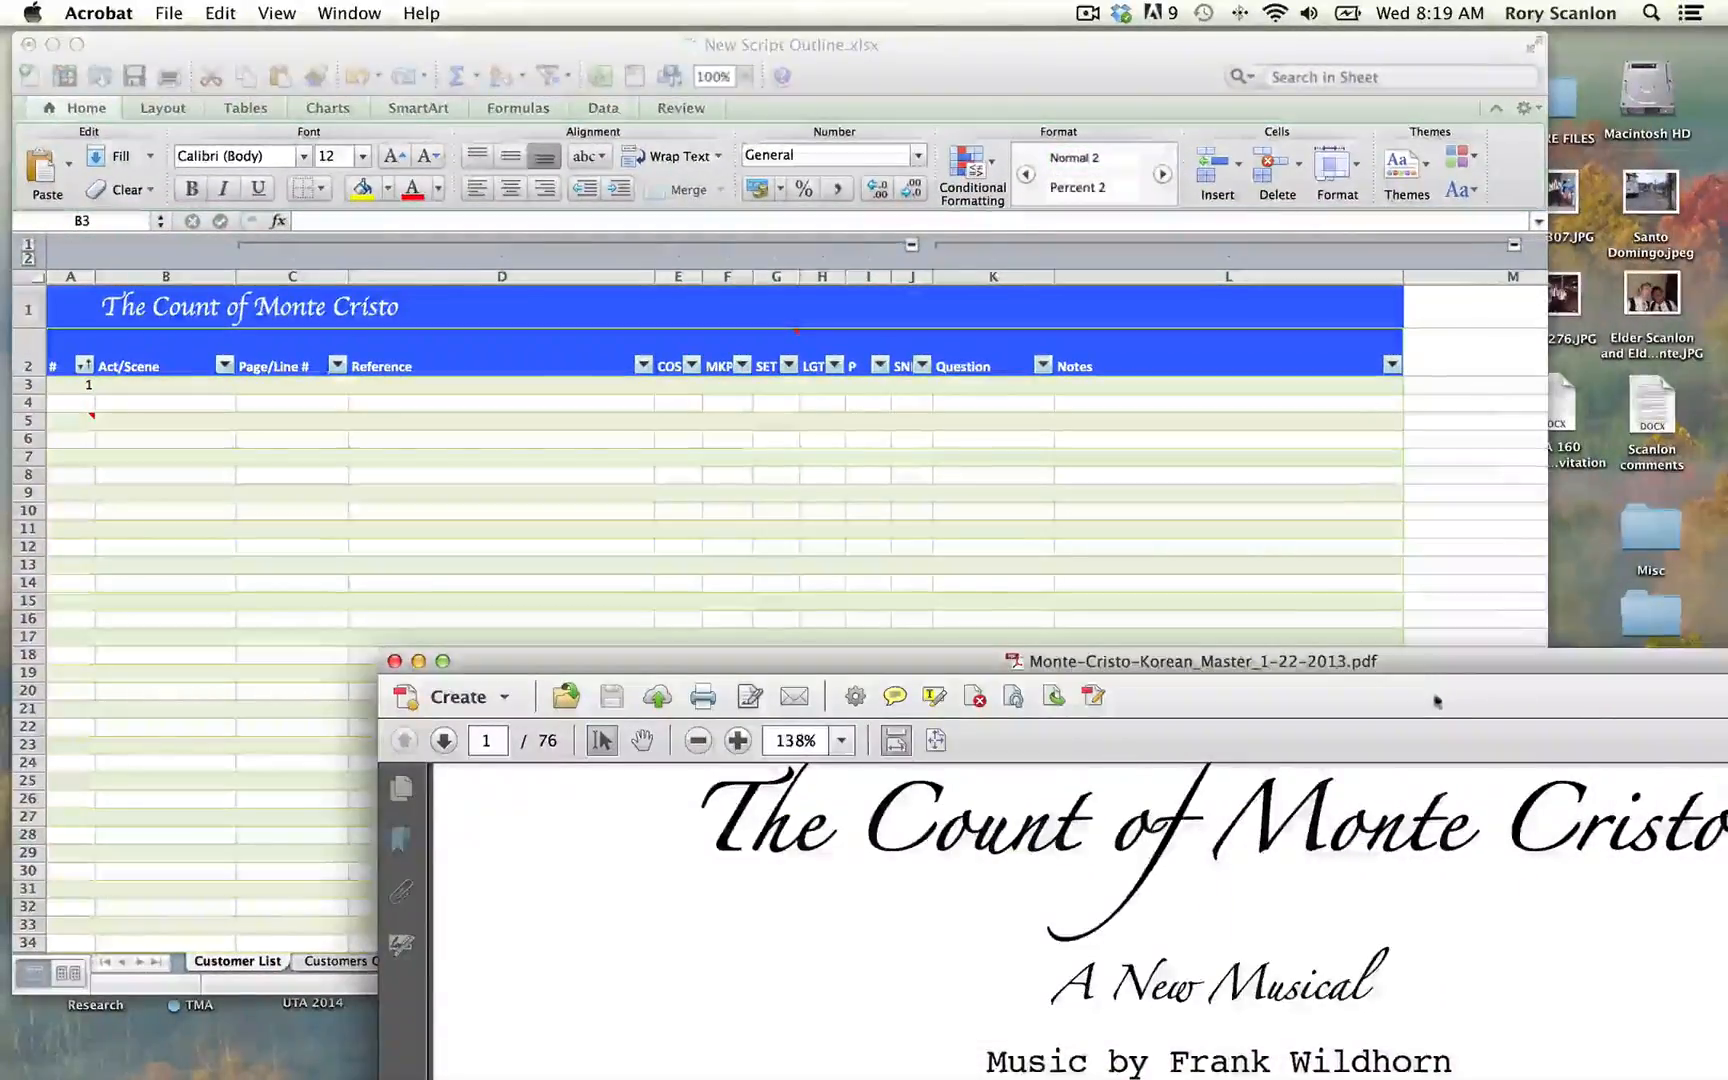
left_click_drag(1432, 676, 1065, 73)
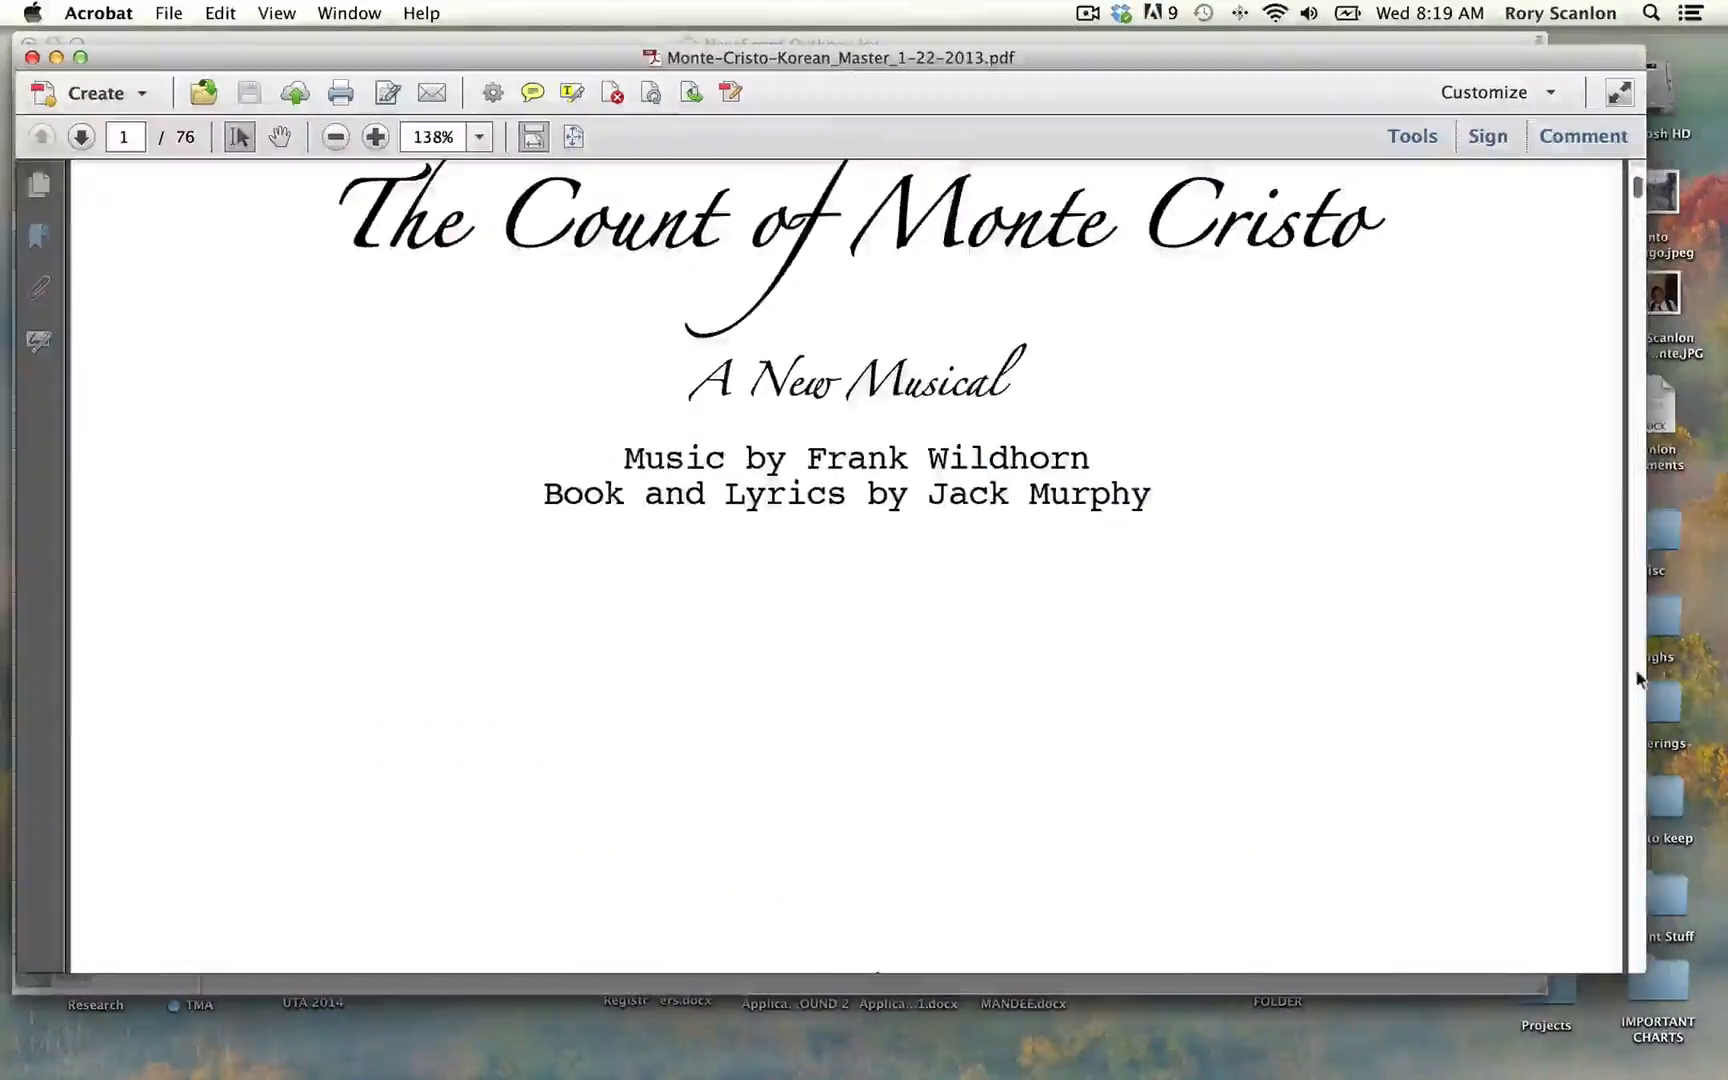
left_click_drag(1641, 677, 1186, 686)
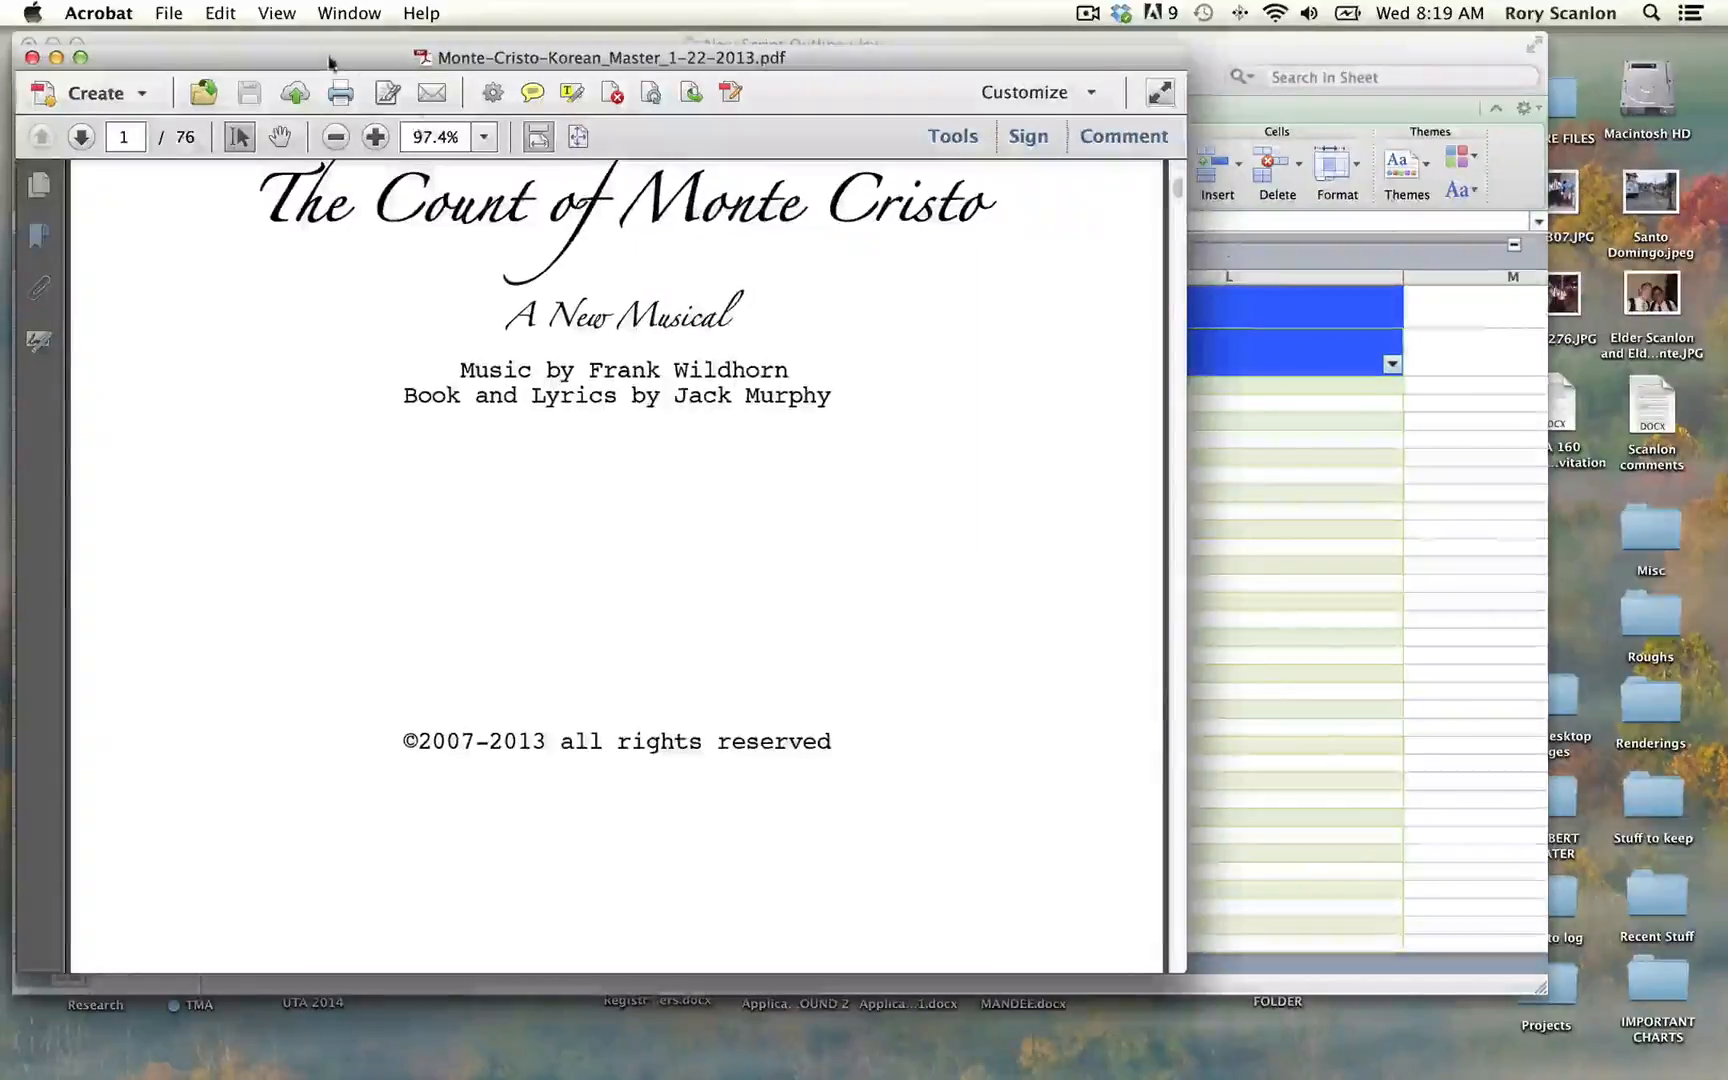
left_click_drag(329, 62, 815, 109)
left_click(846, 61)
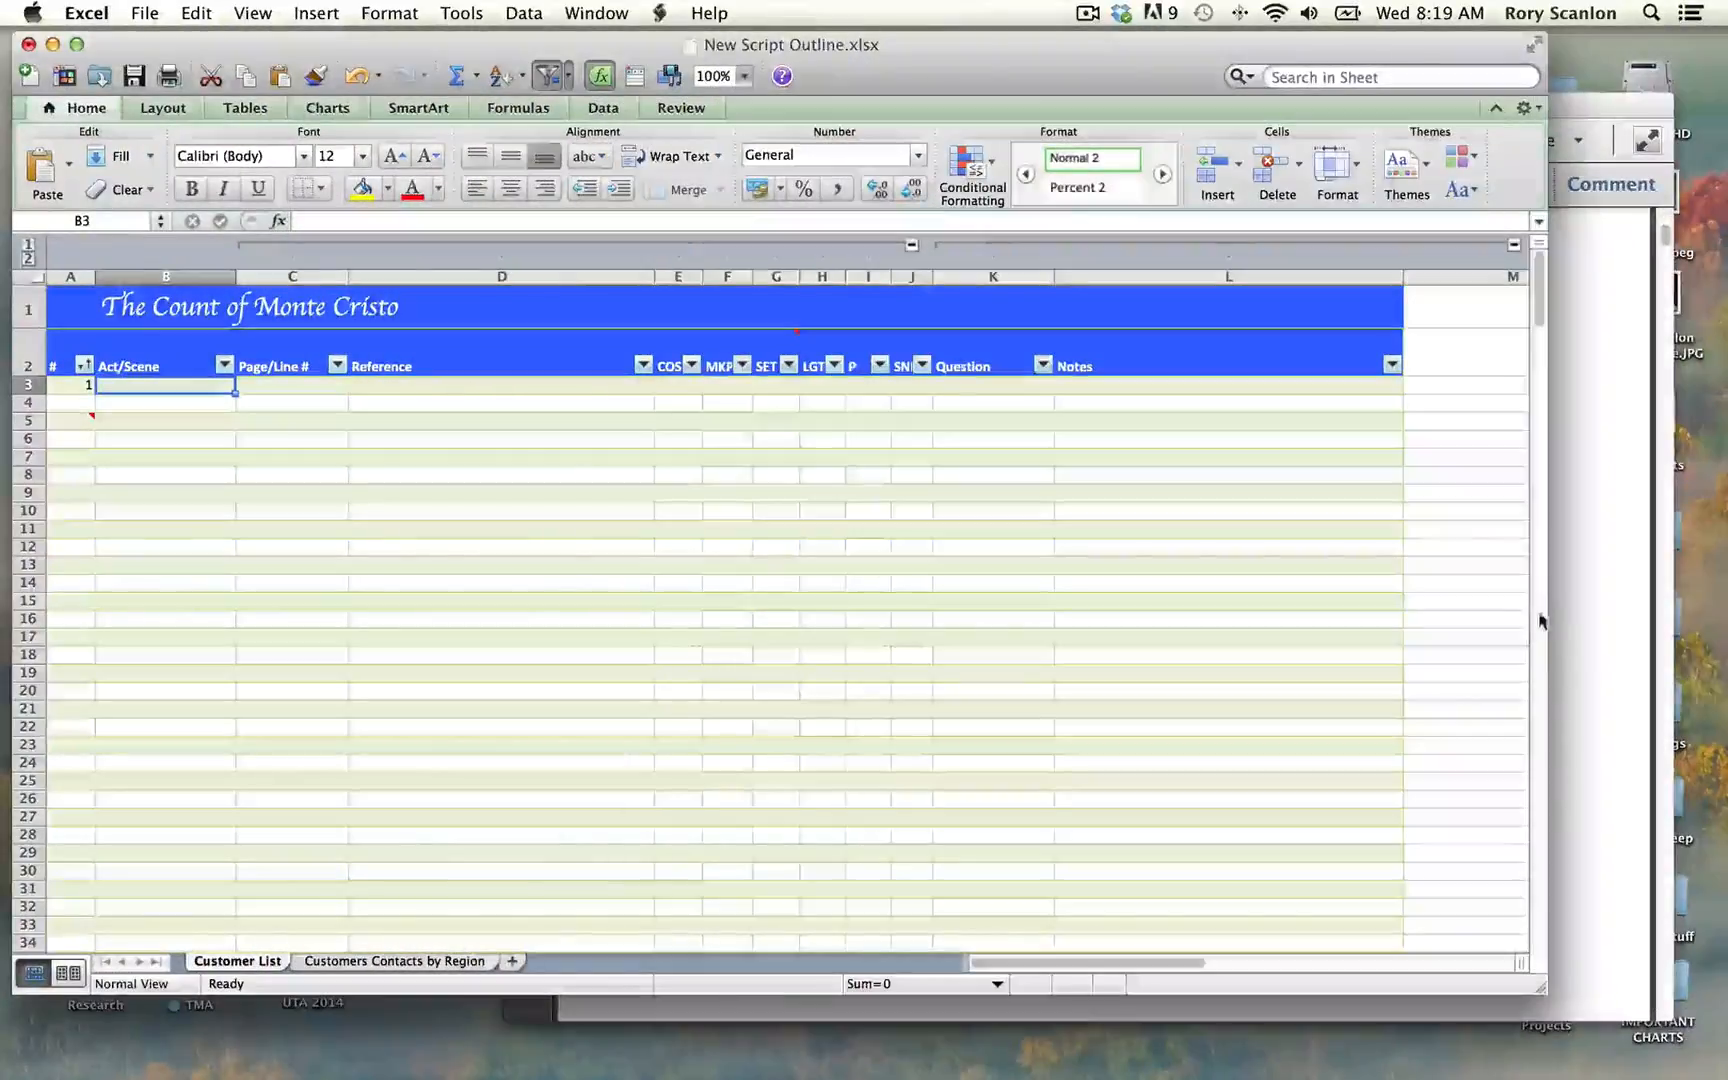
Step: Narrow the workbook window, place the script PDF beside it and show the script's Prologue page
left_click_drag(1547, 620, 1228, 638)
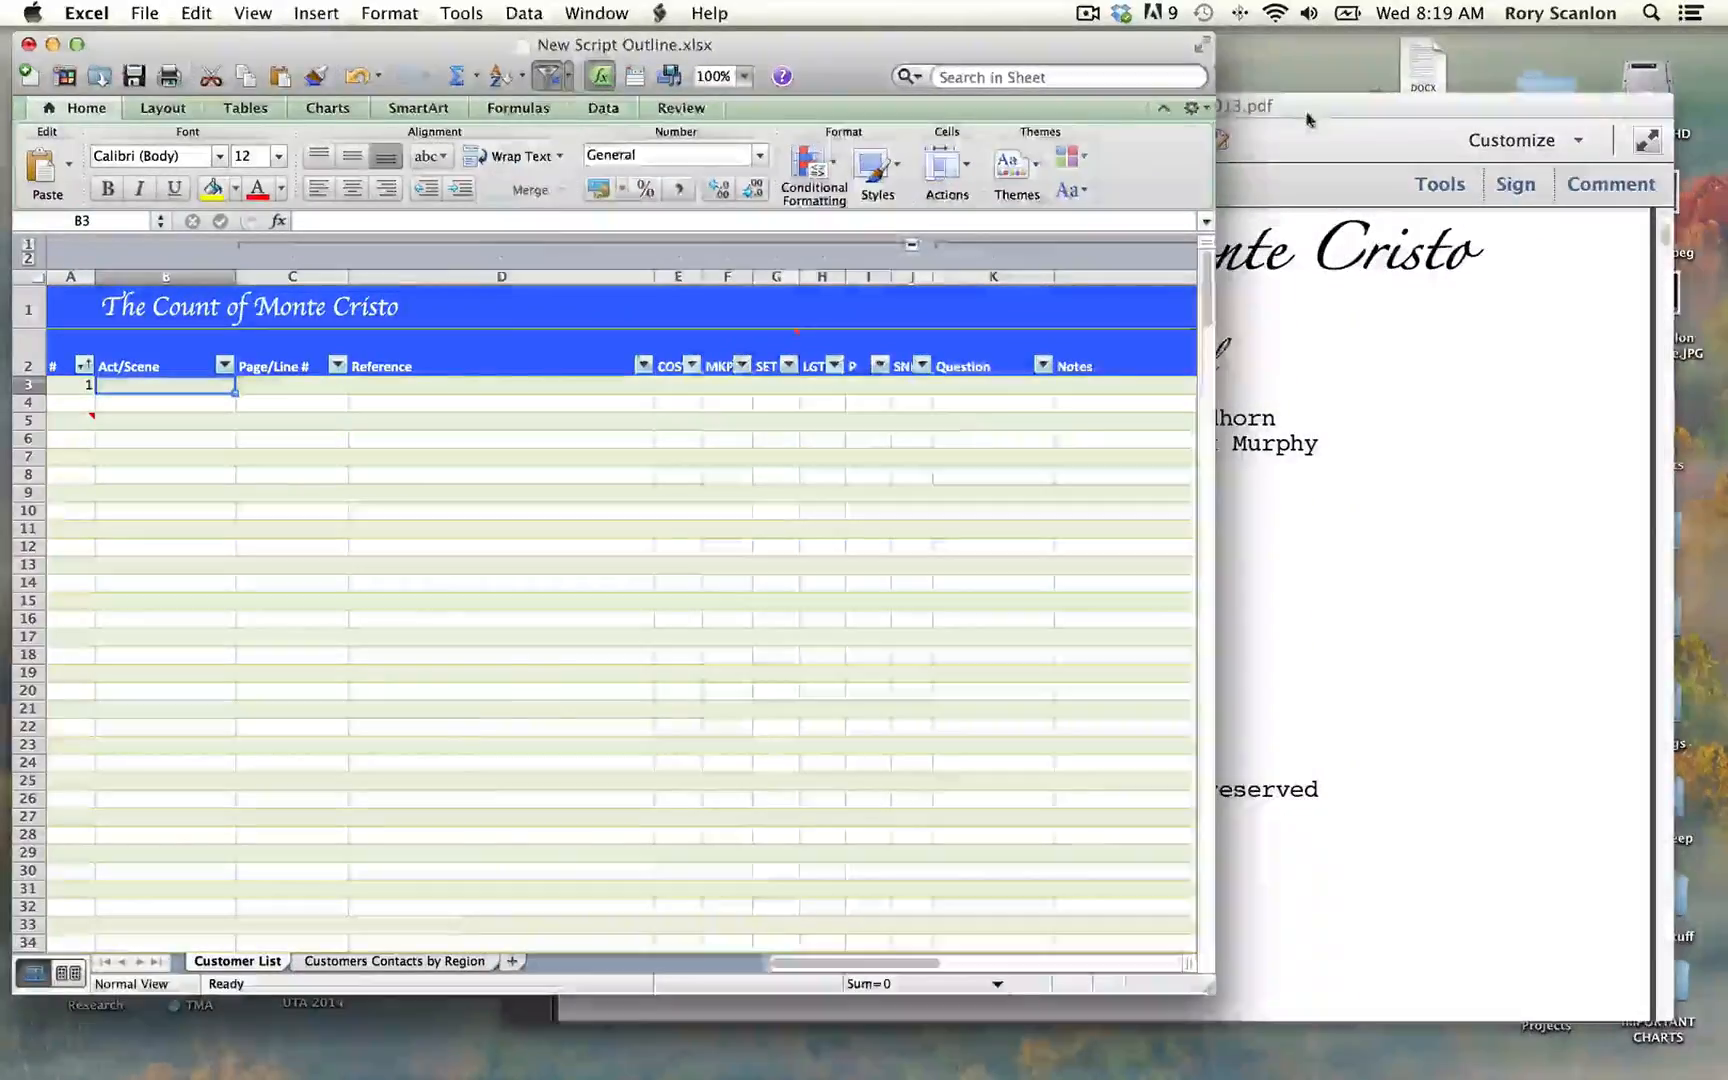
left_click(1240, 104)
left_click_drag(1168, 100, 1211, 48)
scroll(985, 401, "down", 10)
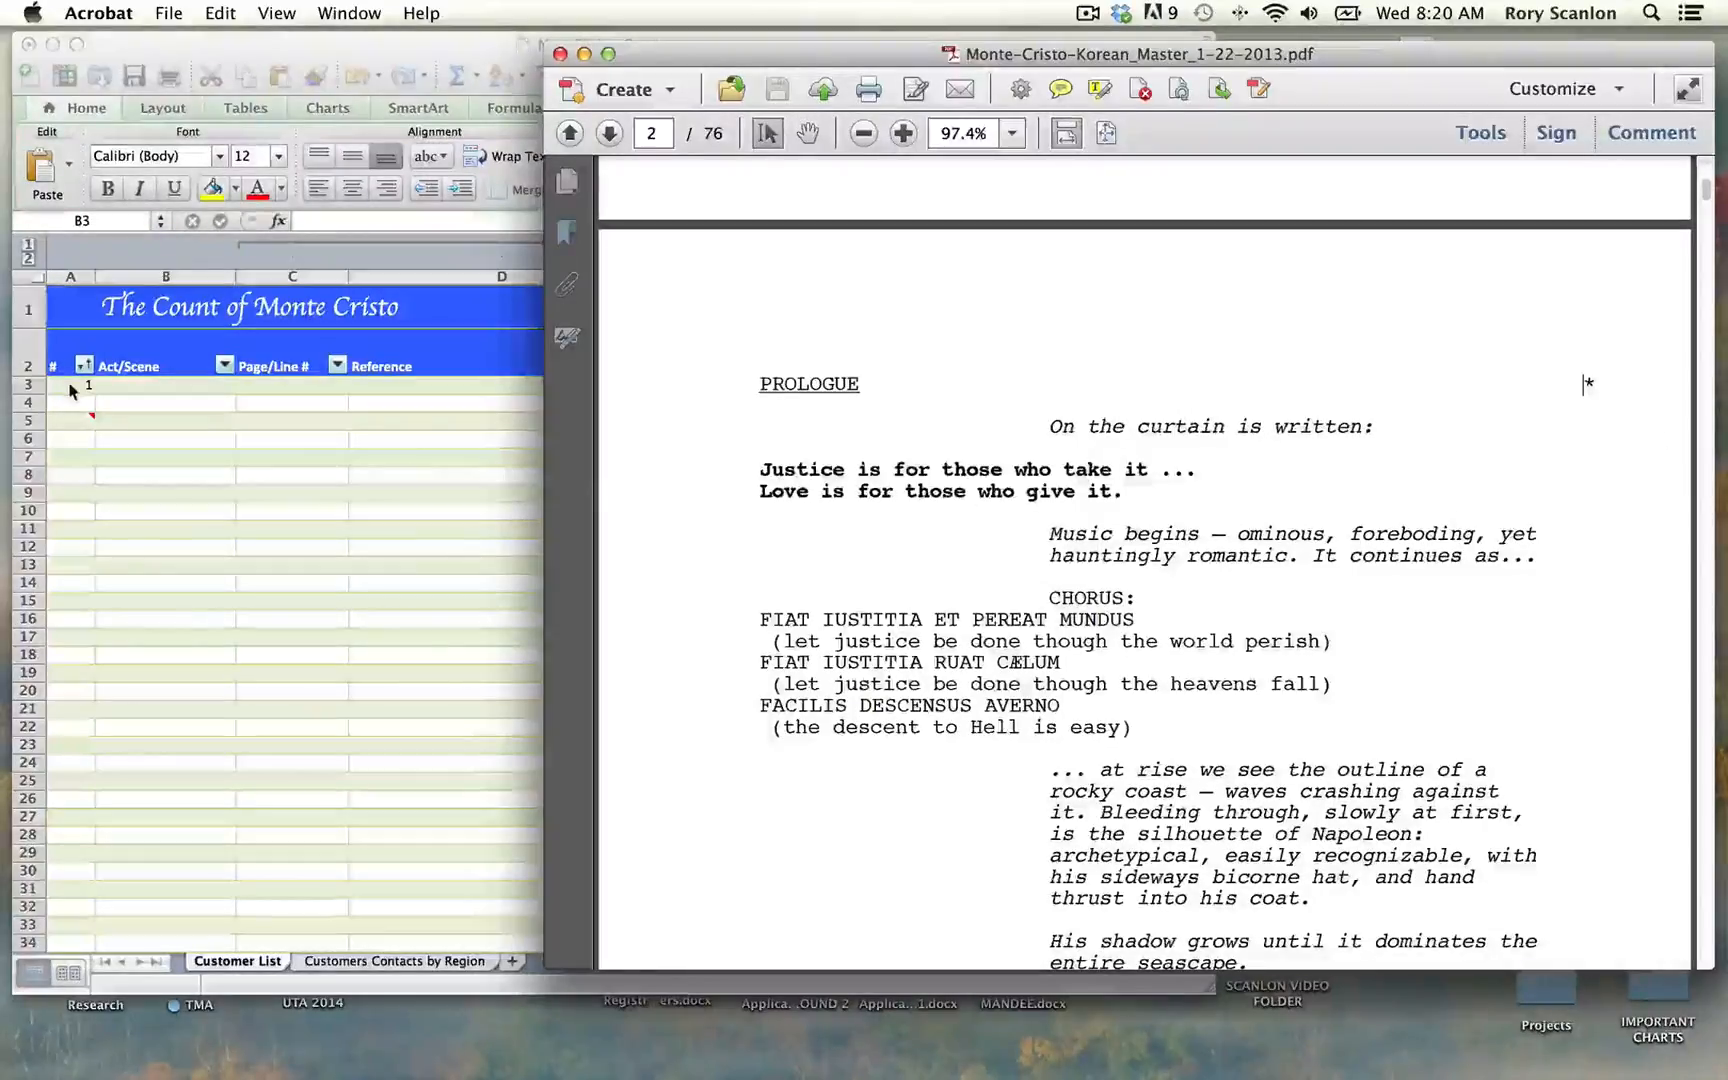
Step: Fill in row 3 of the outline with Act/Scene "Prologue" and Page/Line # 1
left_click(140, 392)
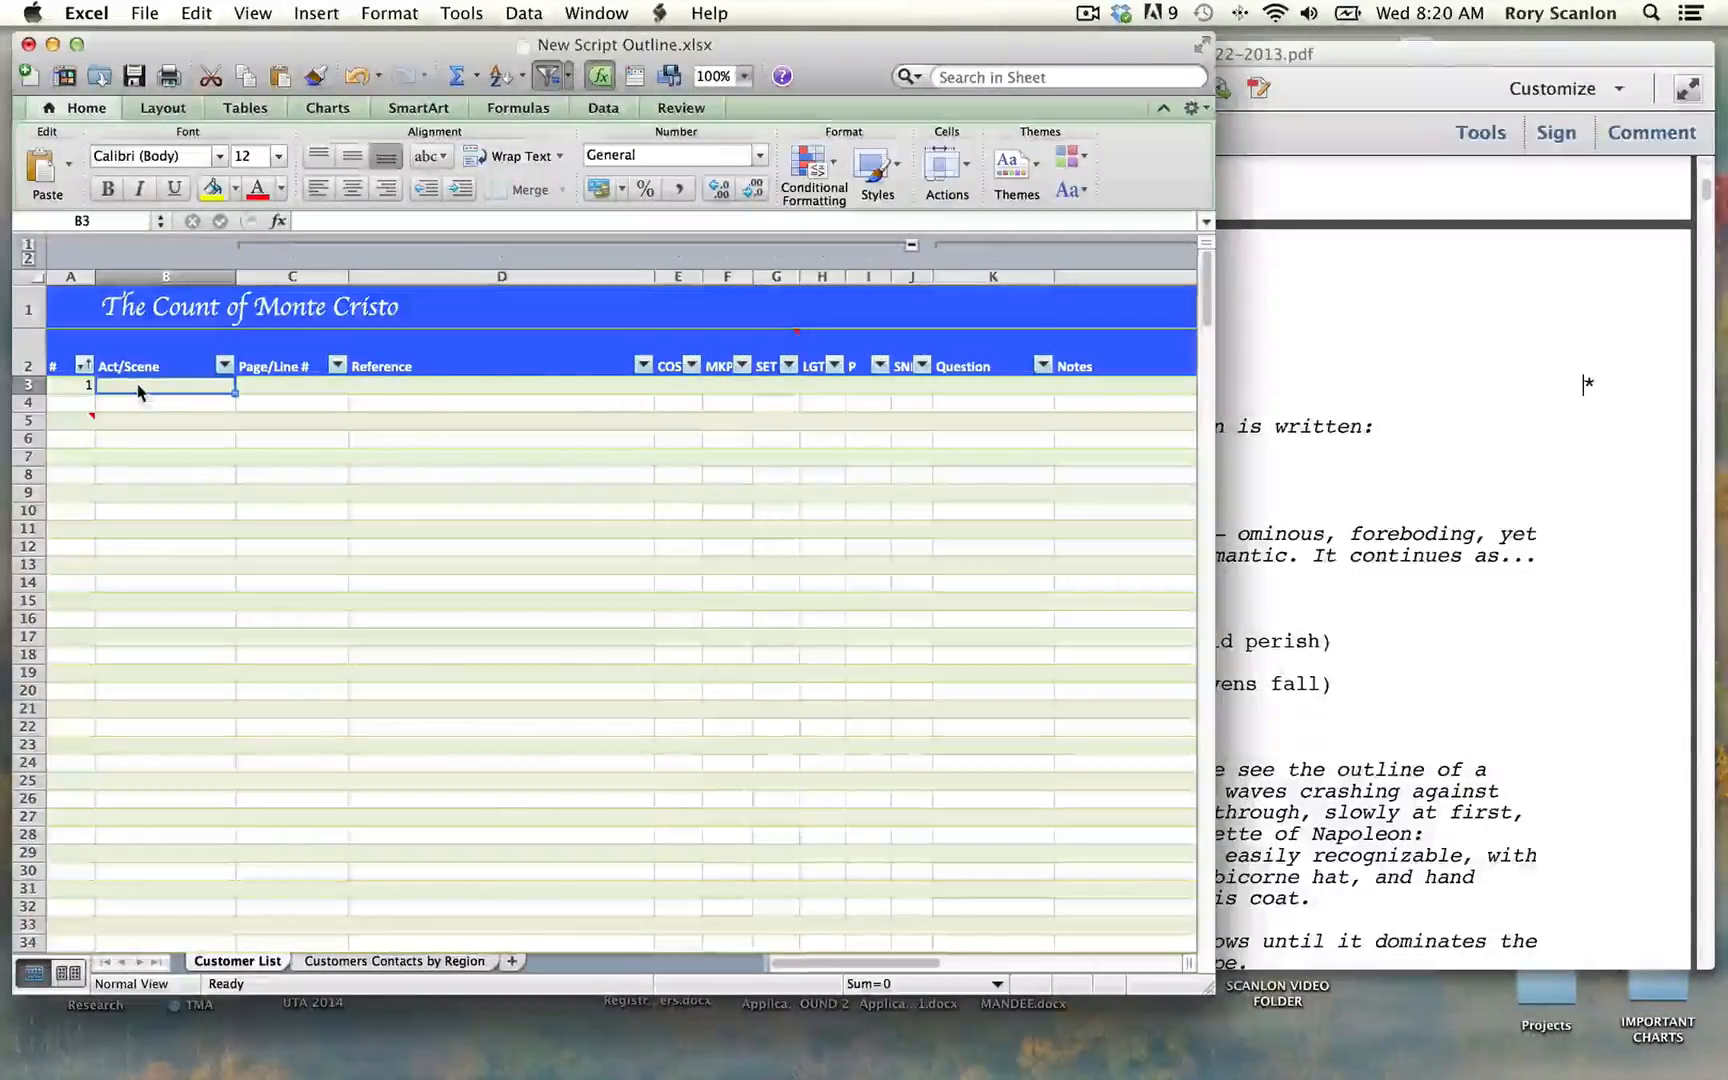
type("Prologue")
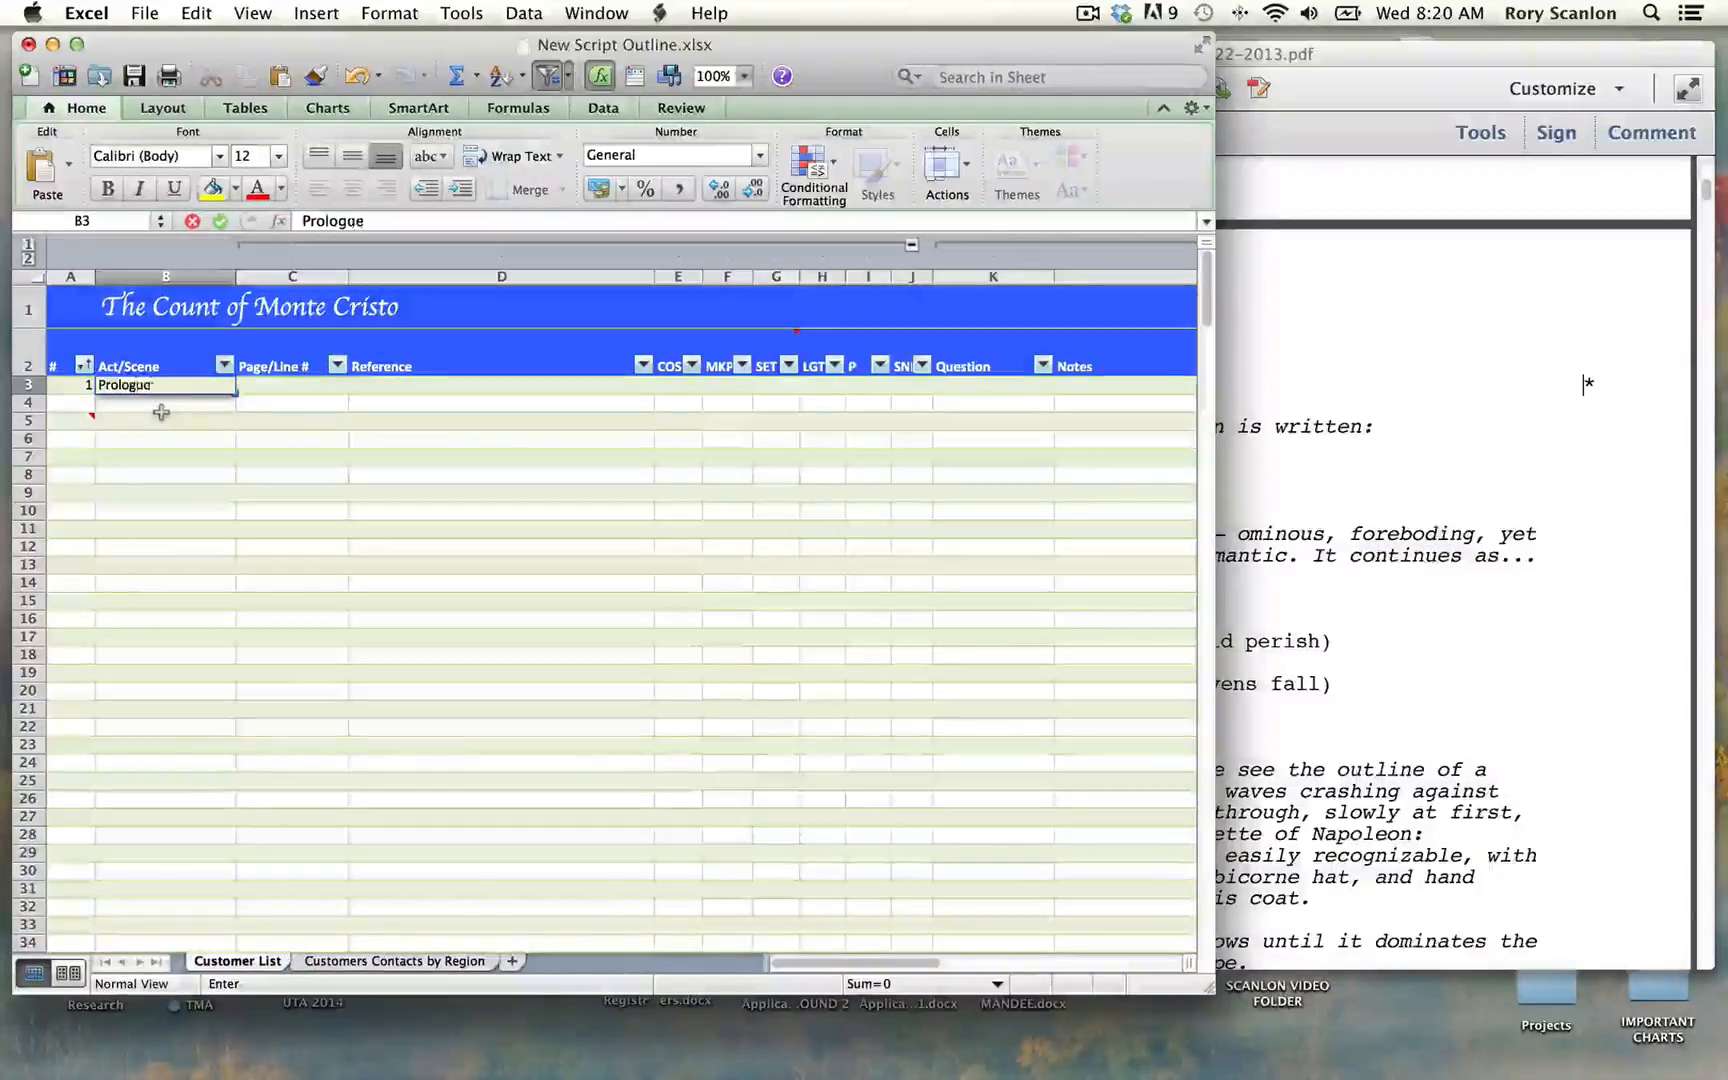
key("Tab")
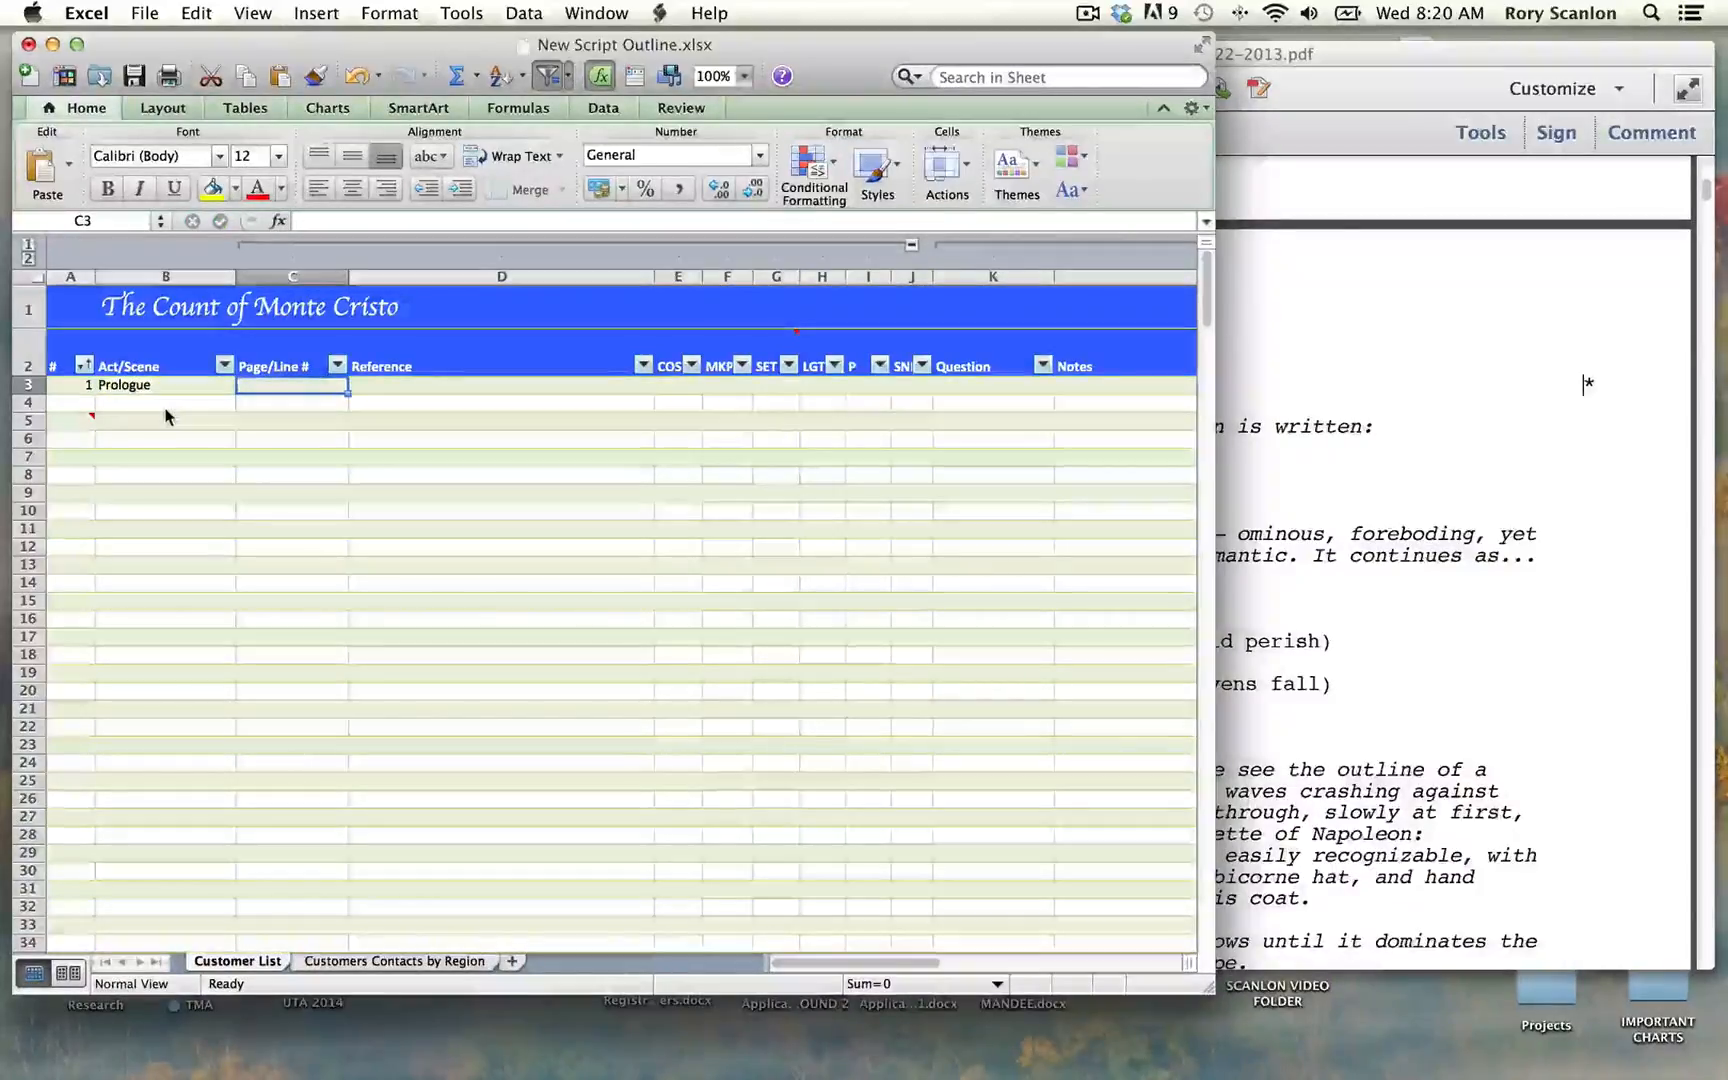
type("1")
key("Tab")
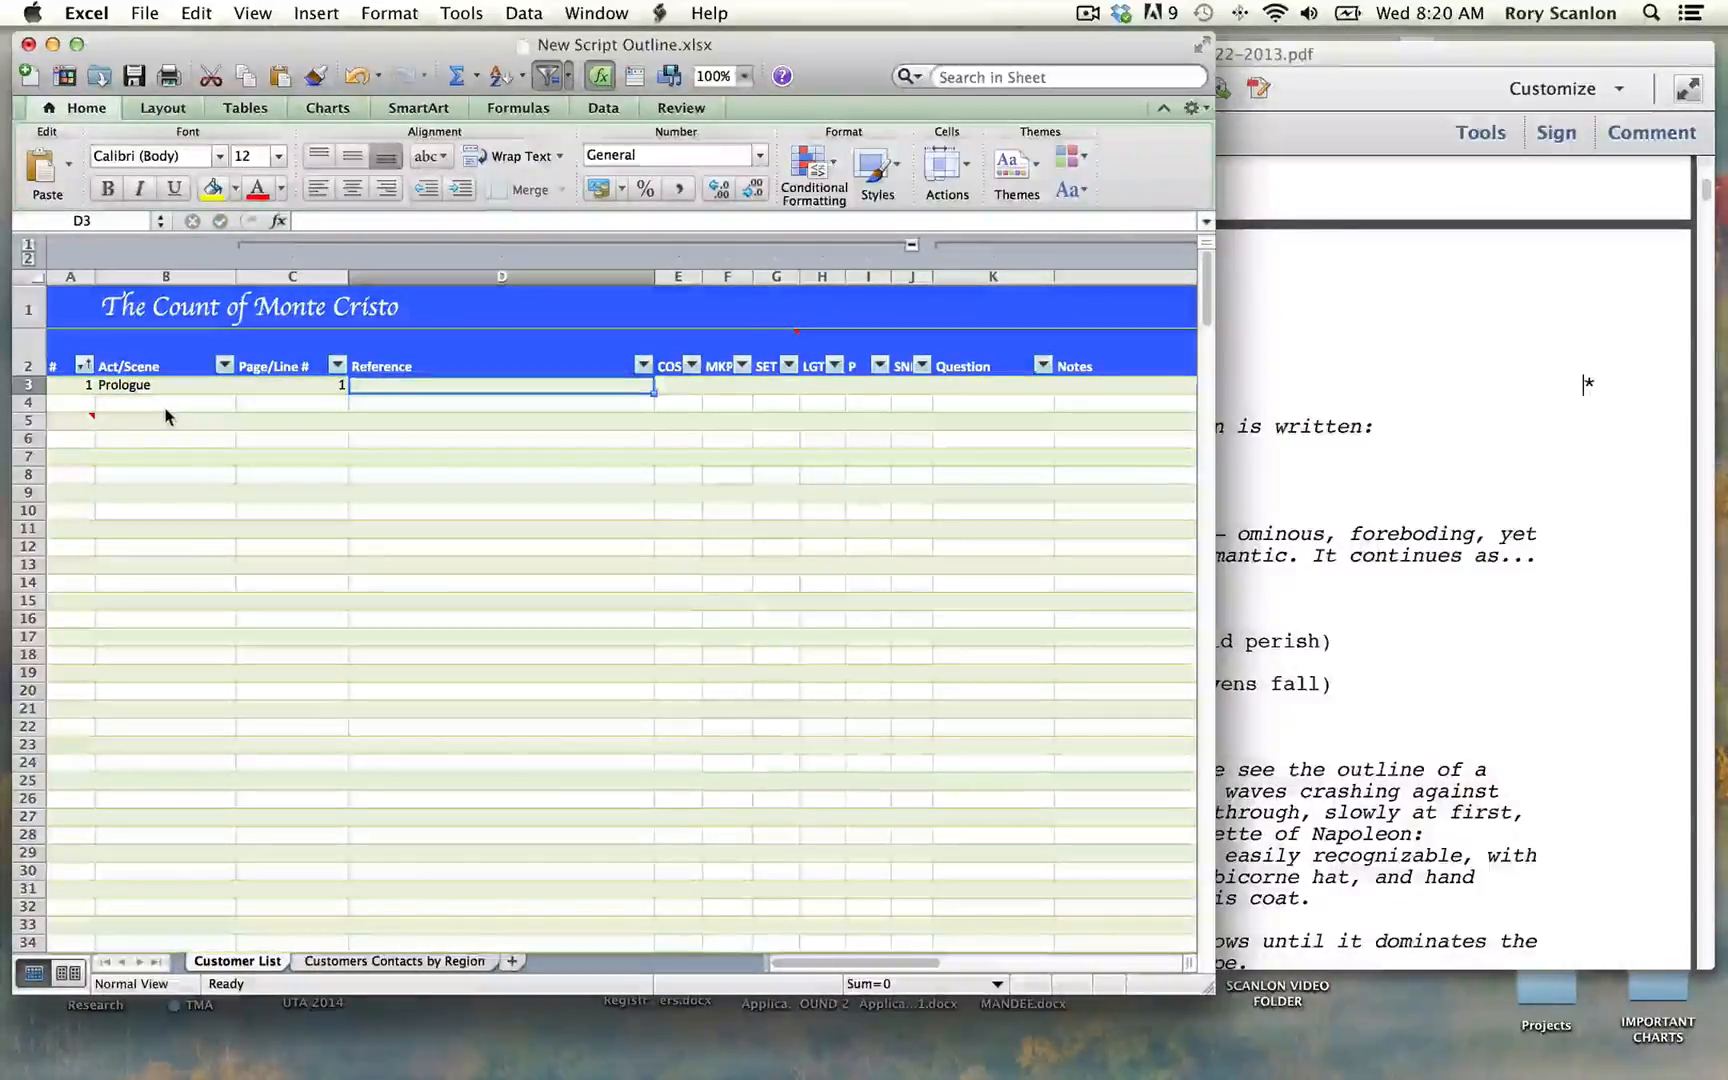
Step: Consult the Prologue page of the script PDF and enter "On the curtain is written..." as the Reference in row 3
left_click(1387, 476)
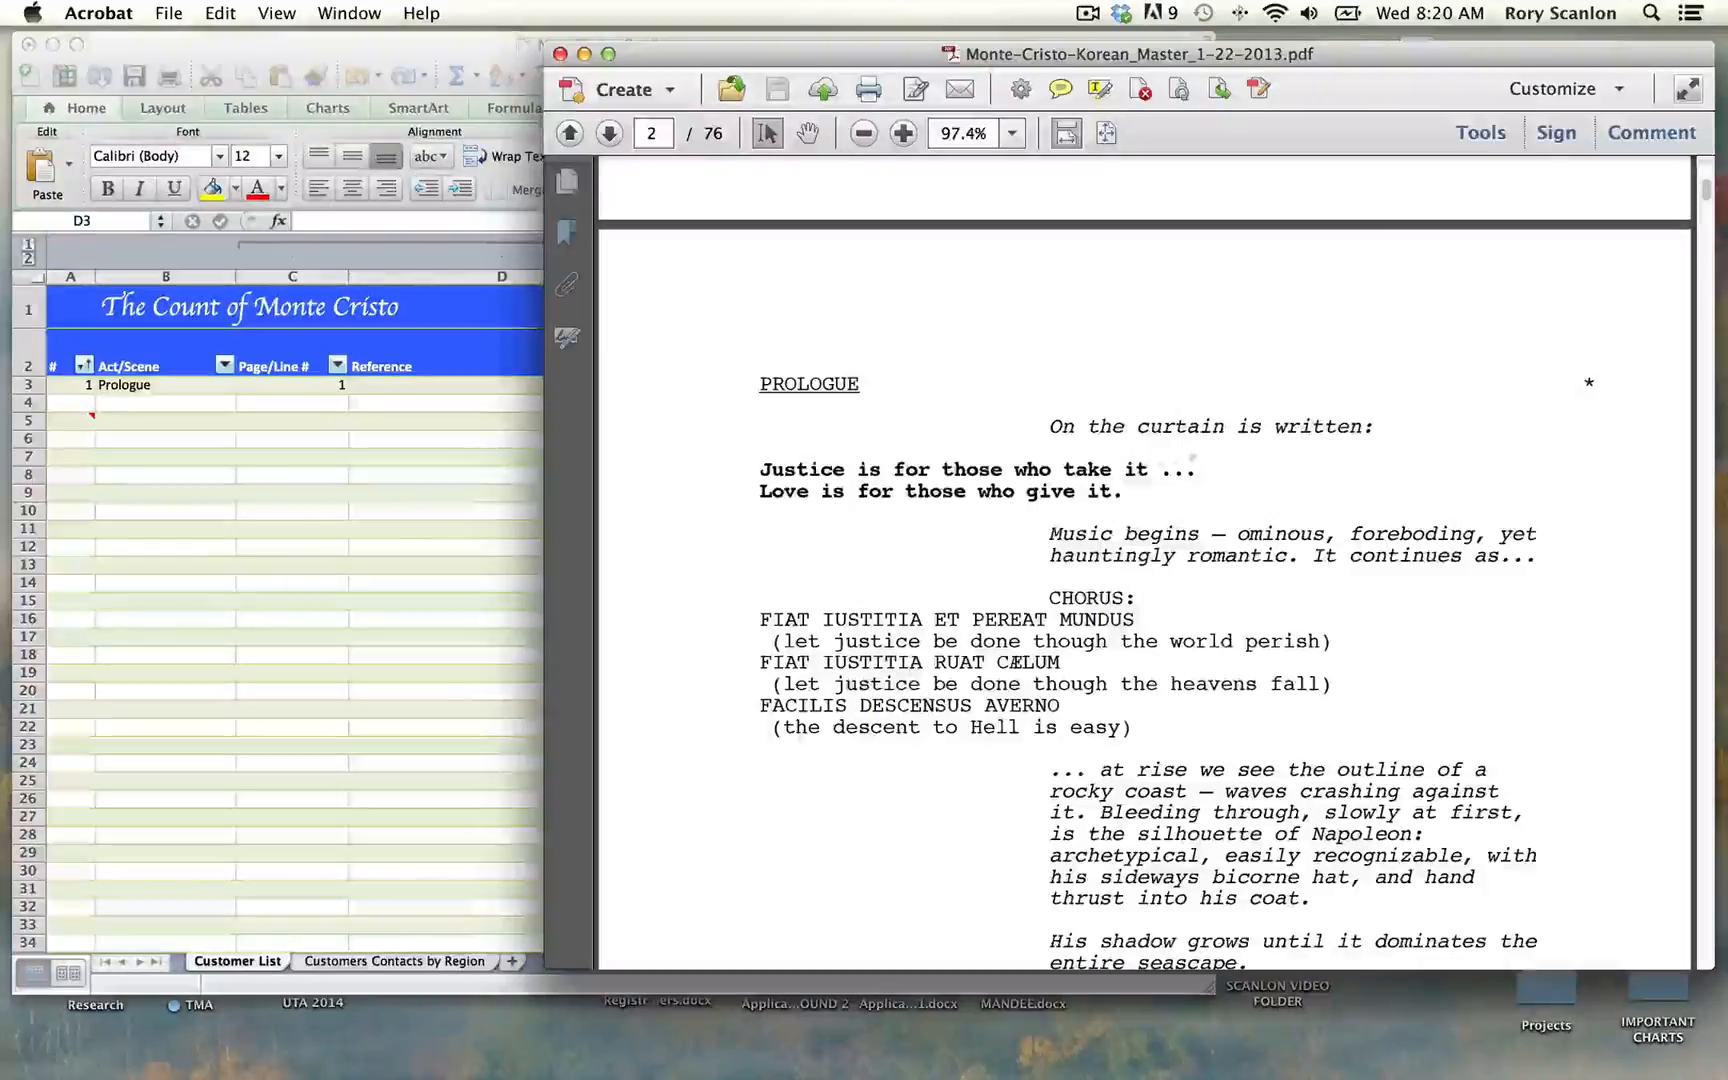
left_click(490, 416)
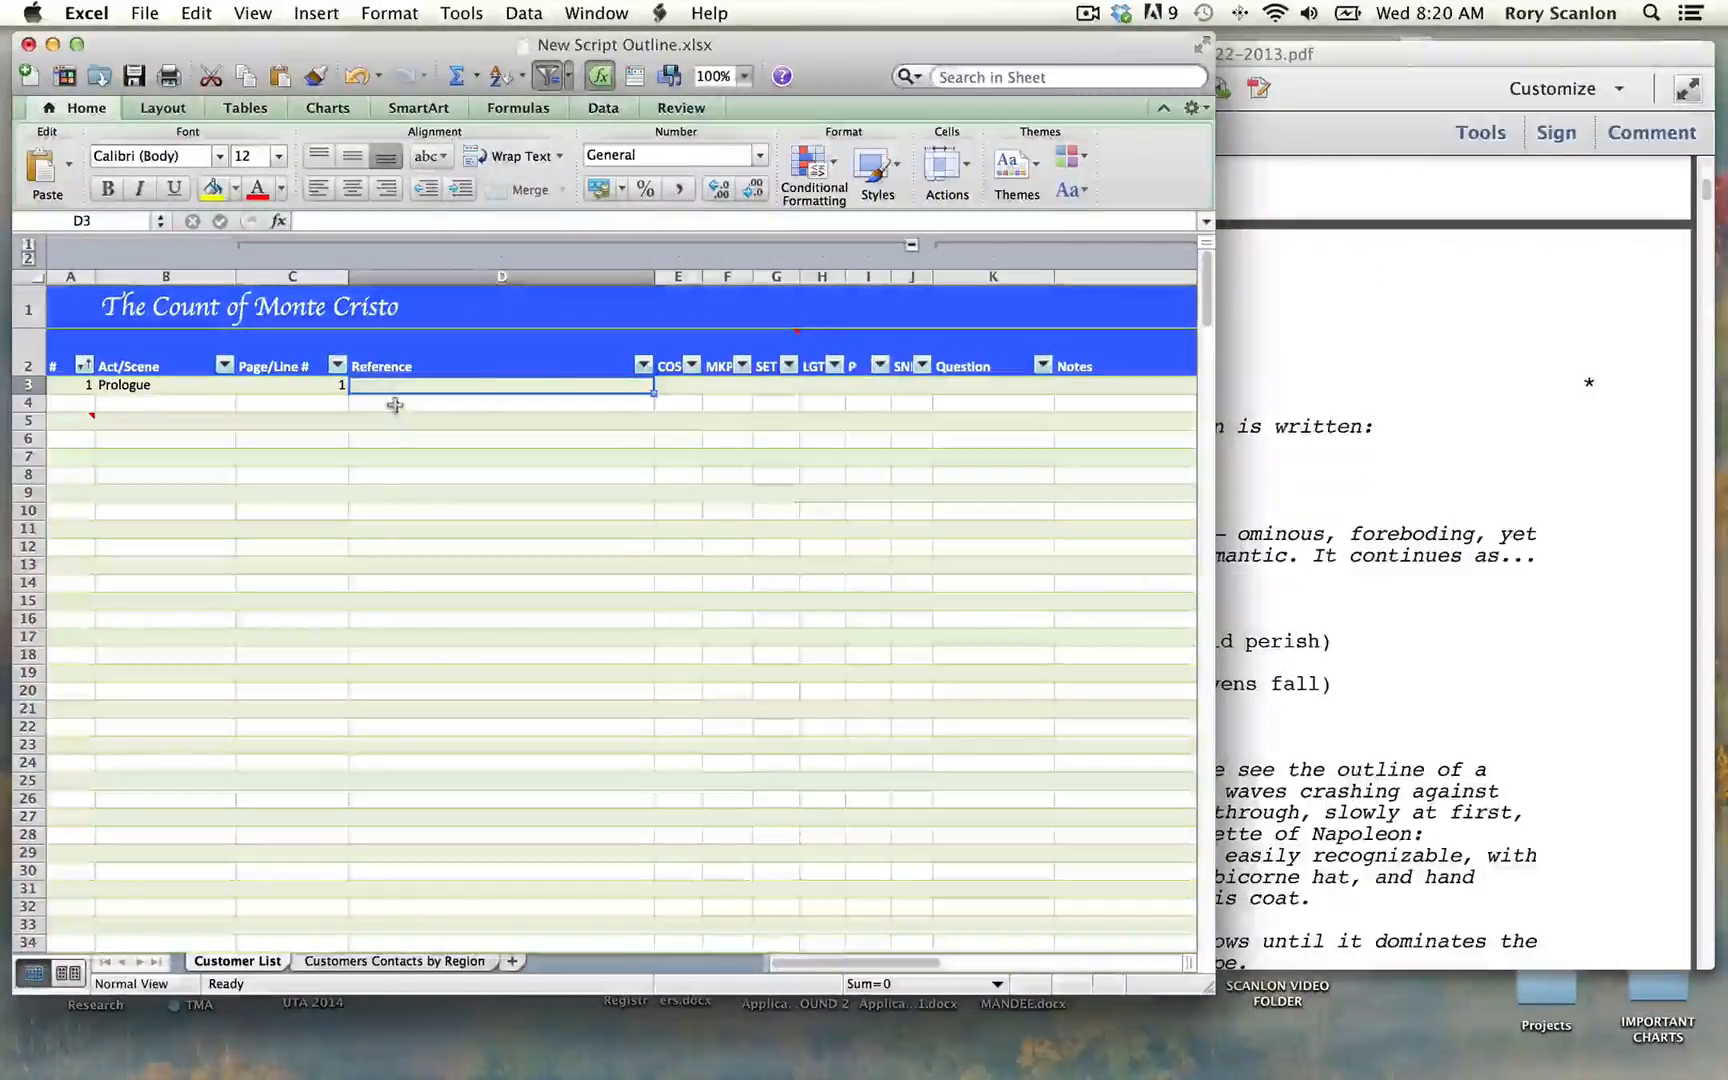
type("On the")
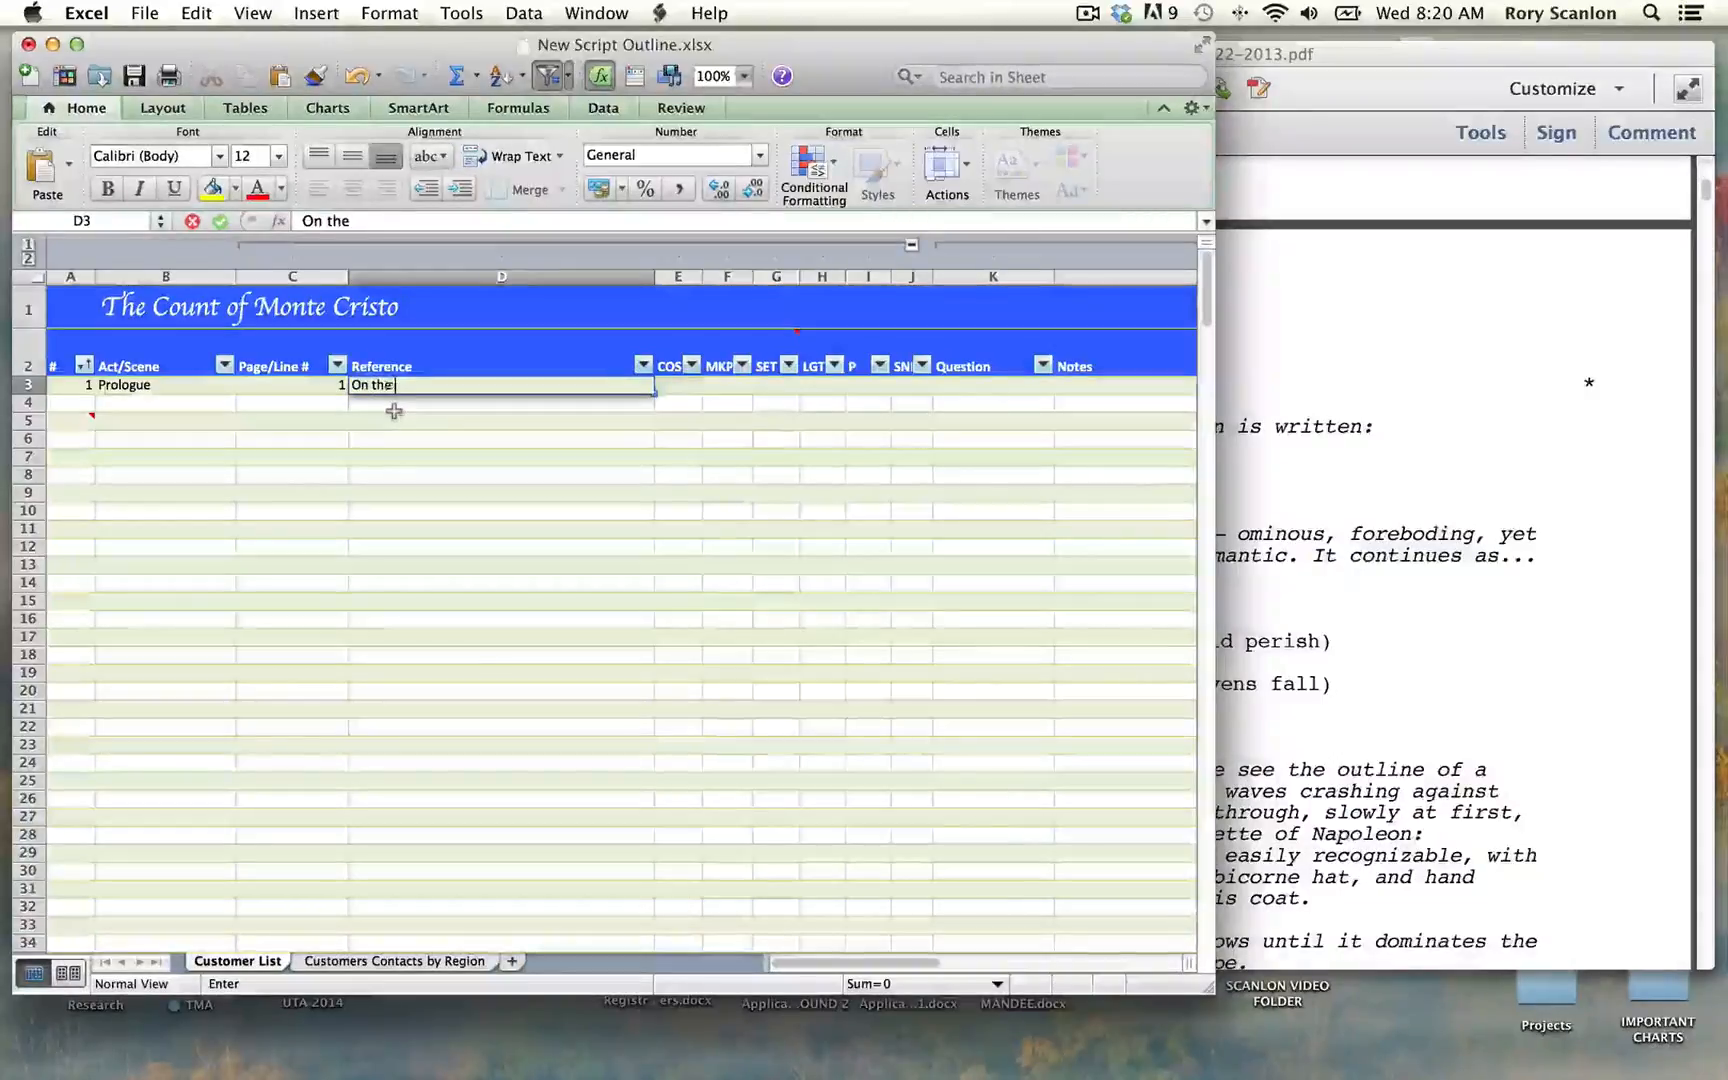
type(" curtain is wr")
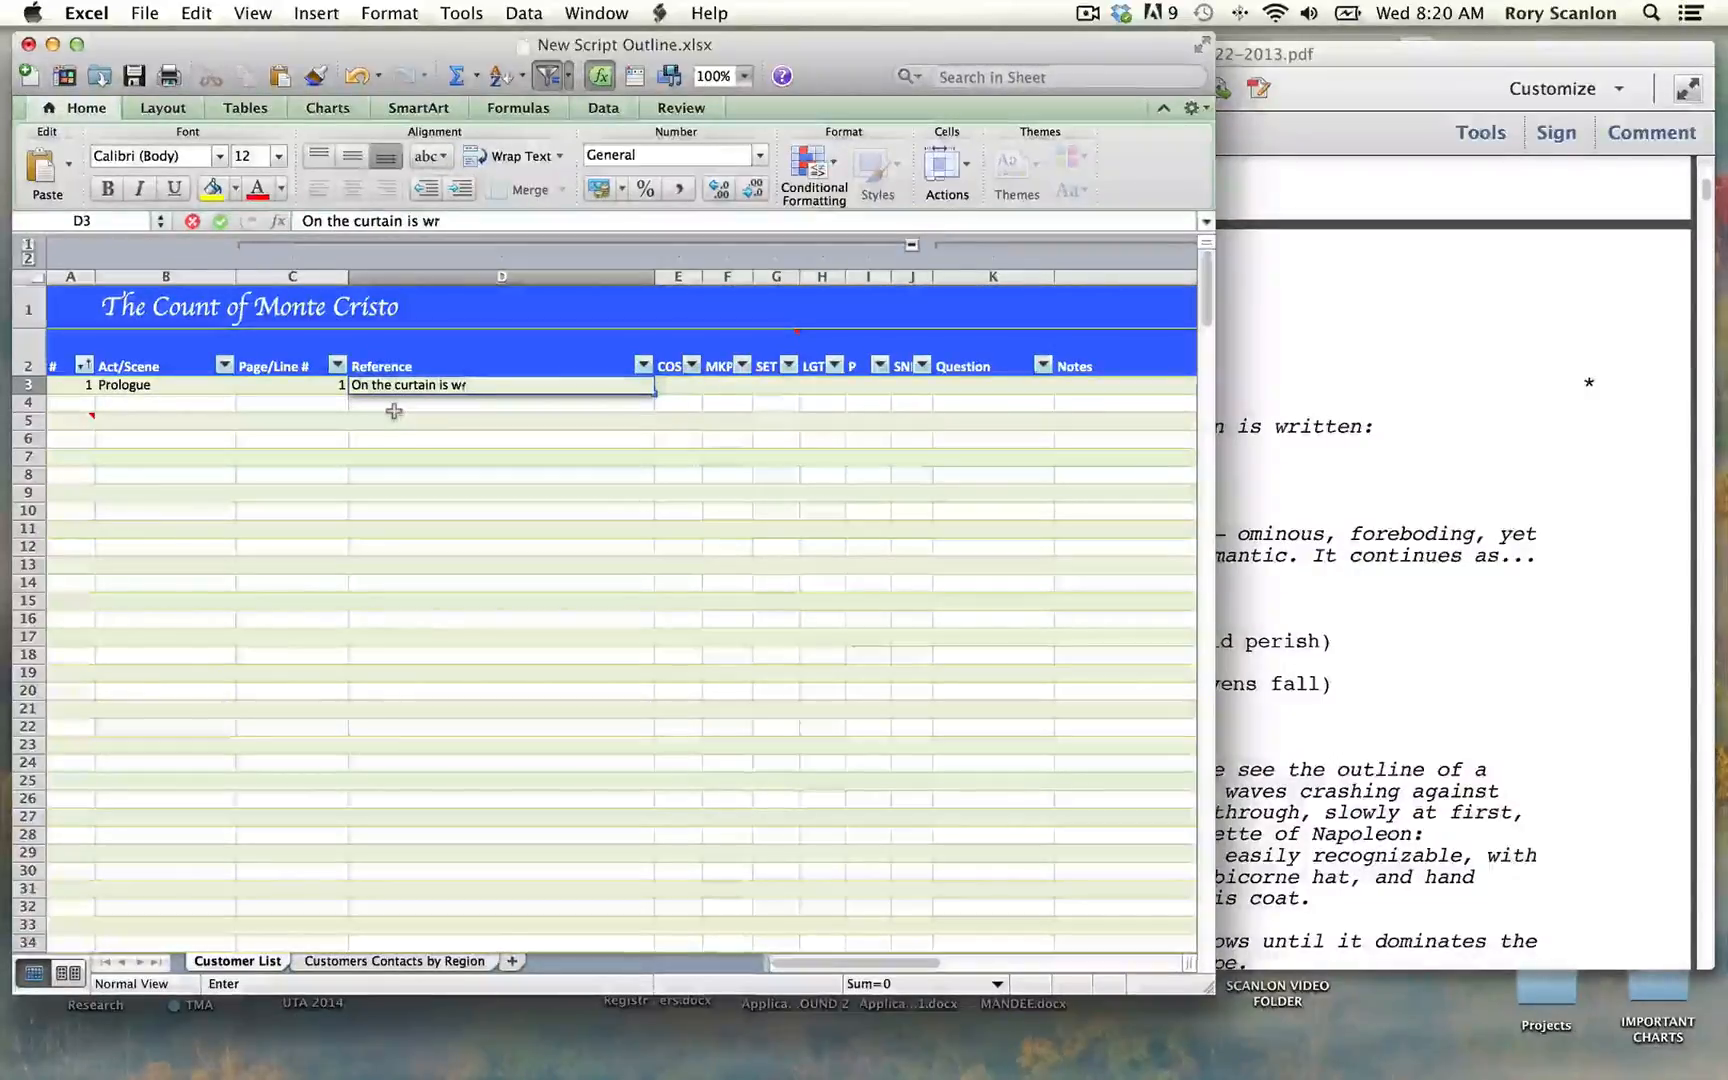
type("itten..")
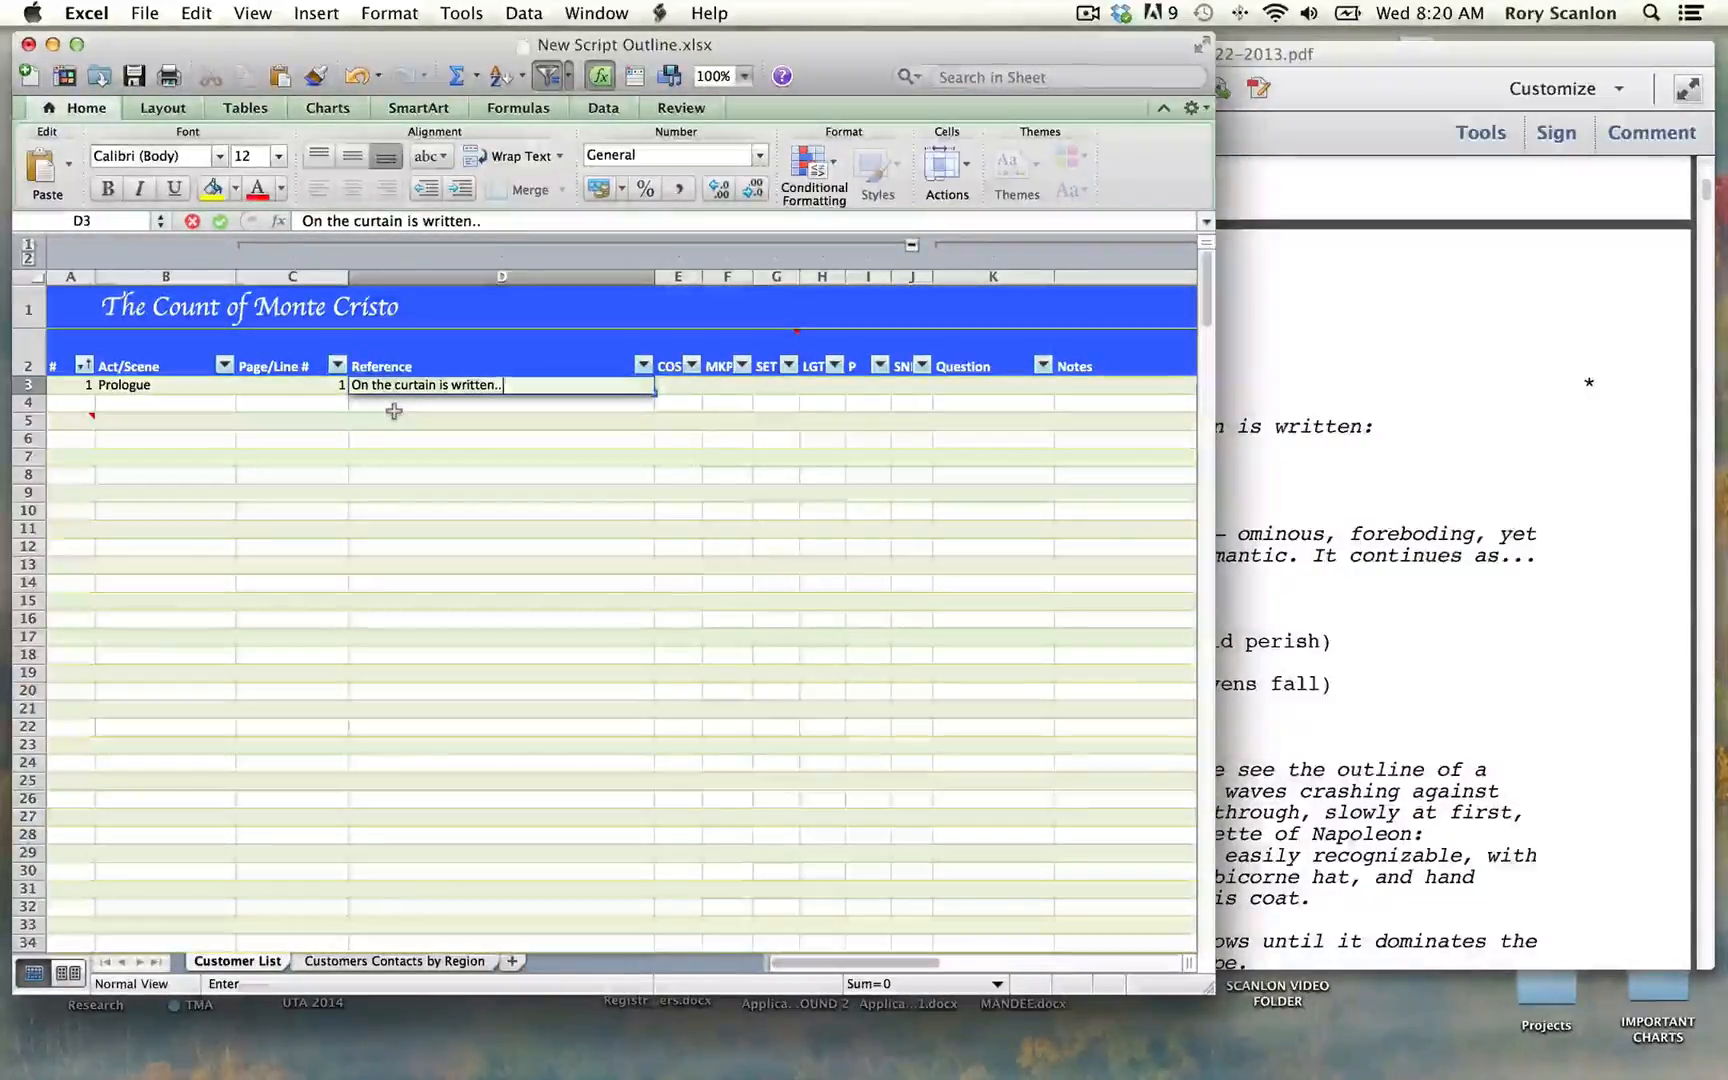
type(".")
key("Tab")
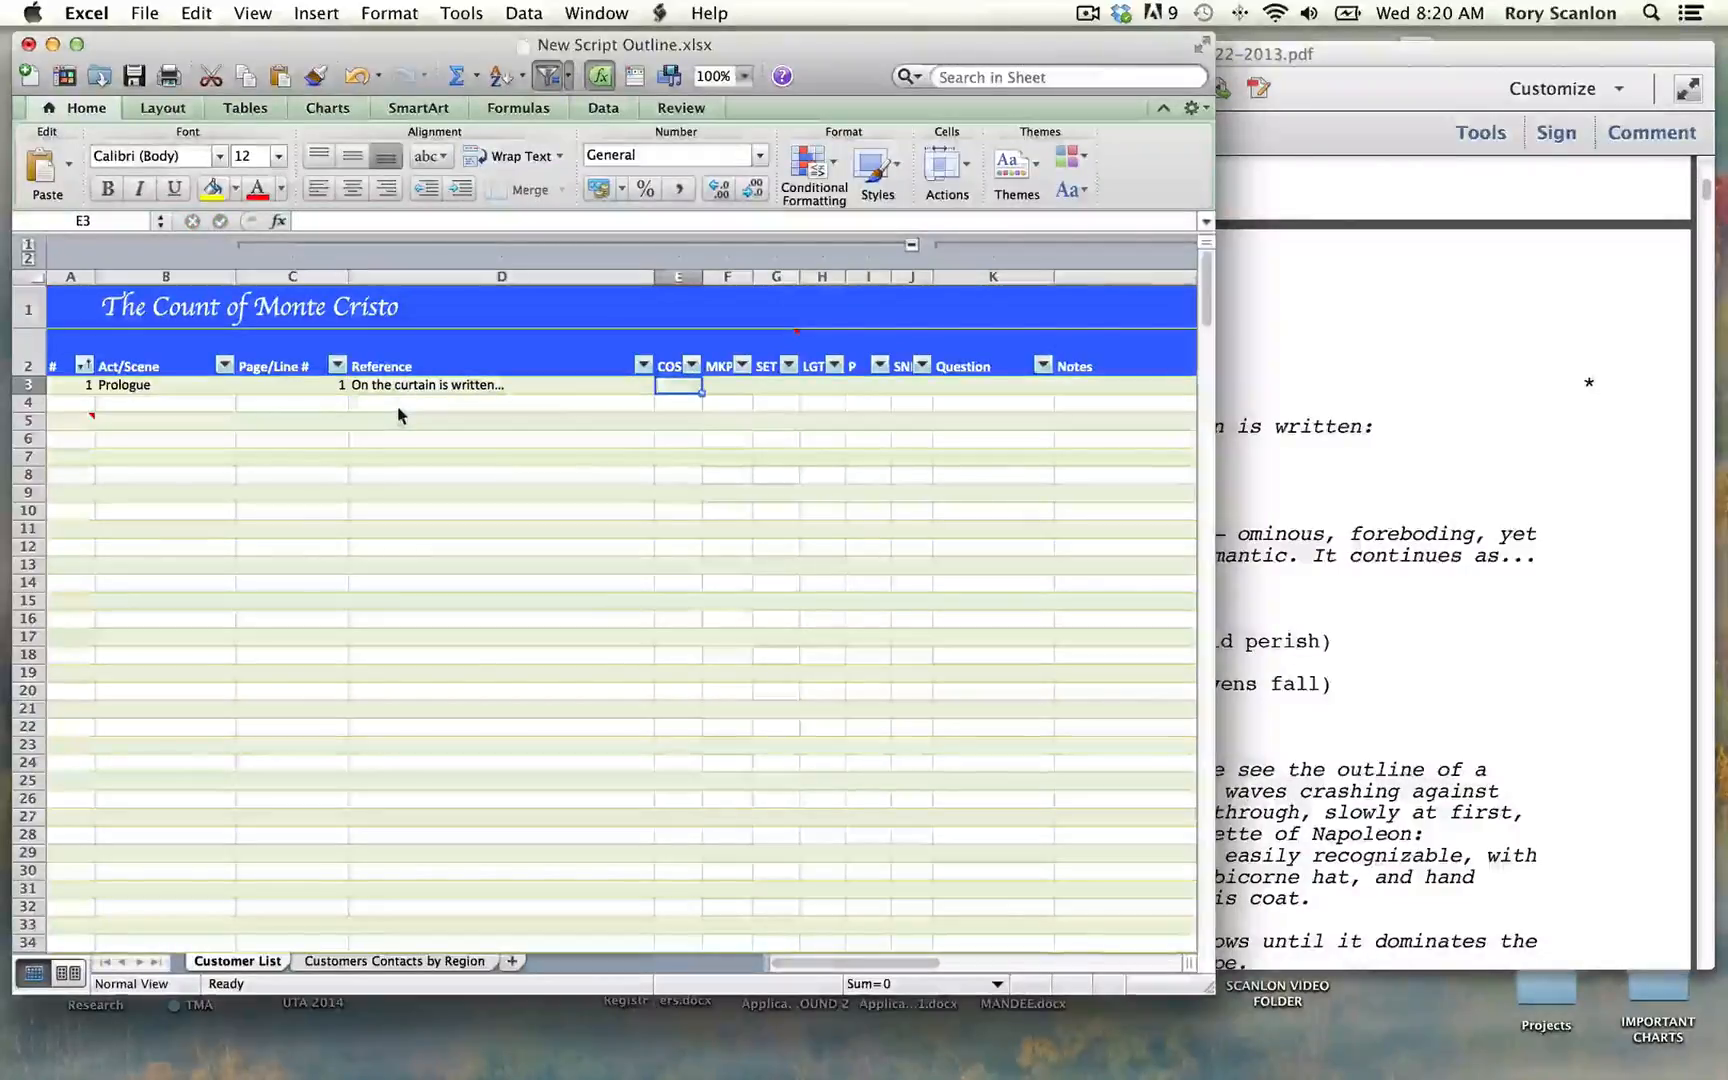
Step: Mark row 3 with S in the SET column and L in the LGT column
key("Tab")
key("Tab")
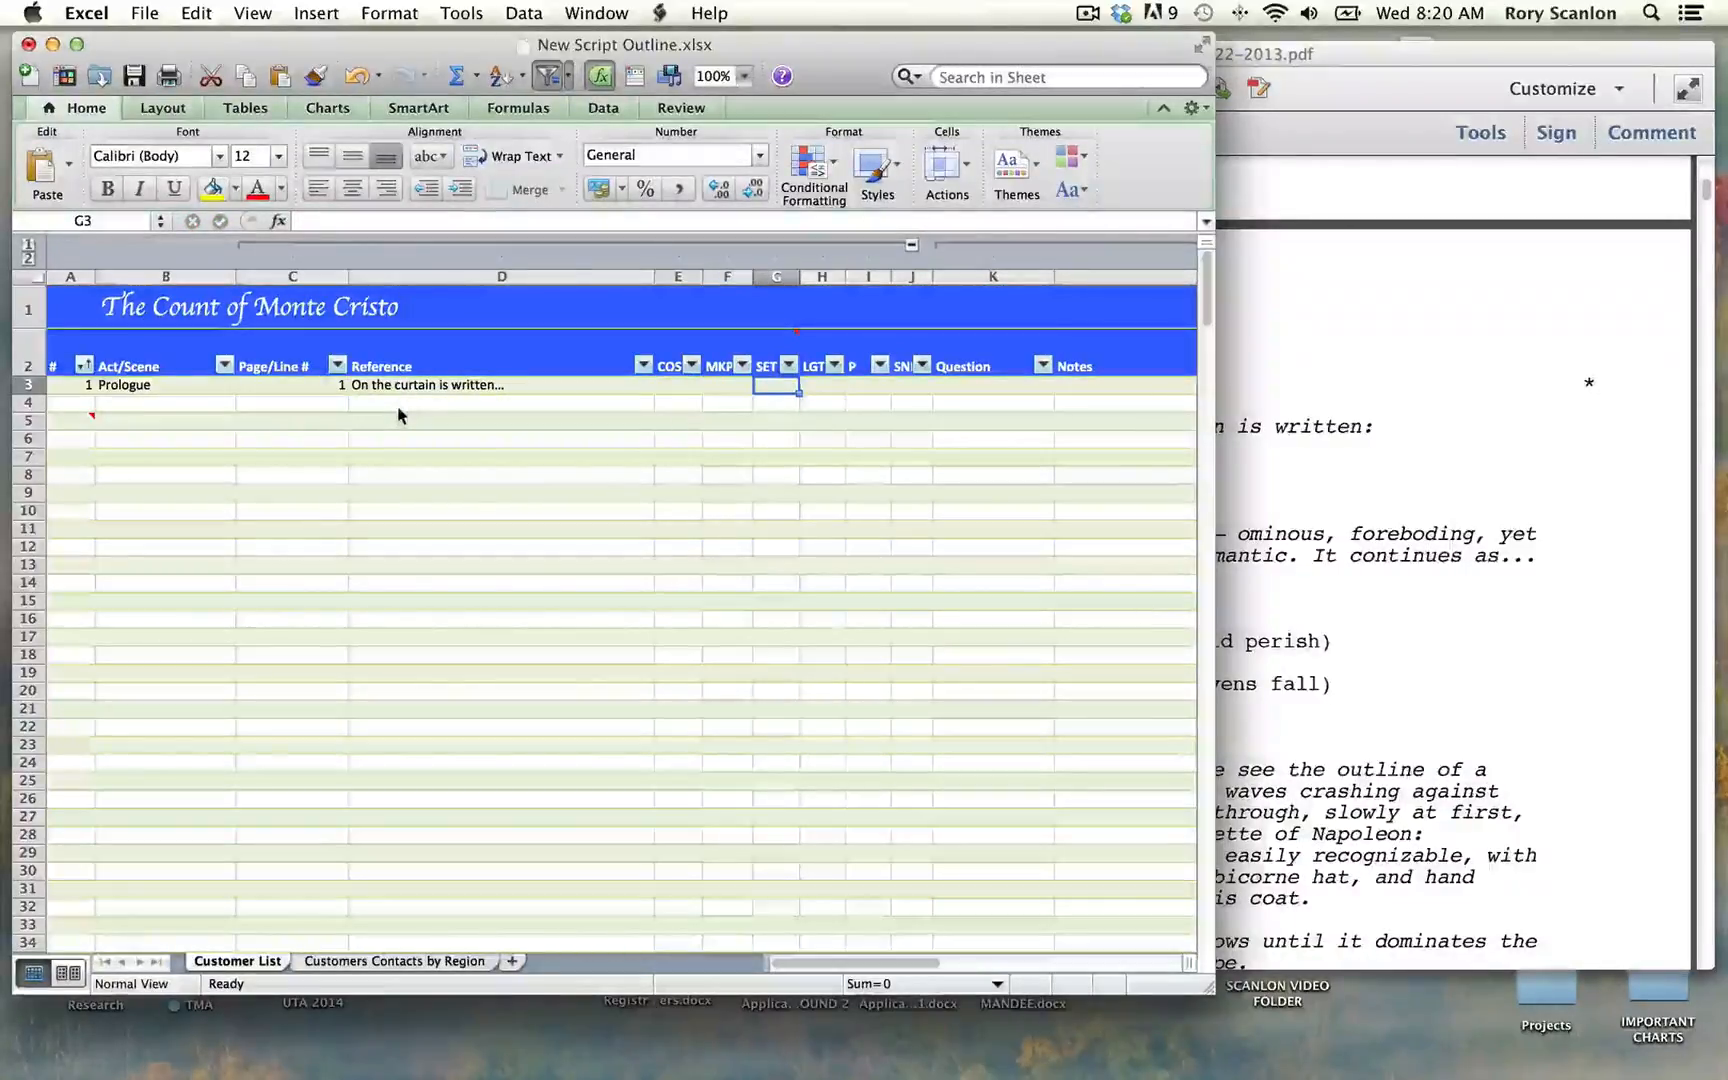
type("S")
key("Tab")
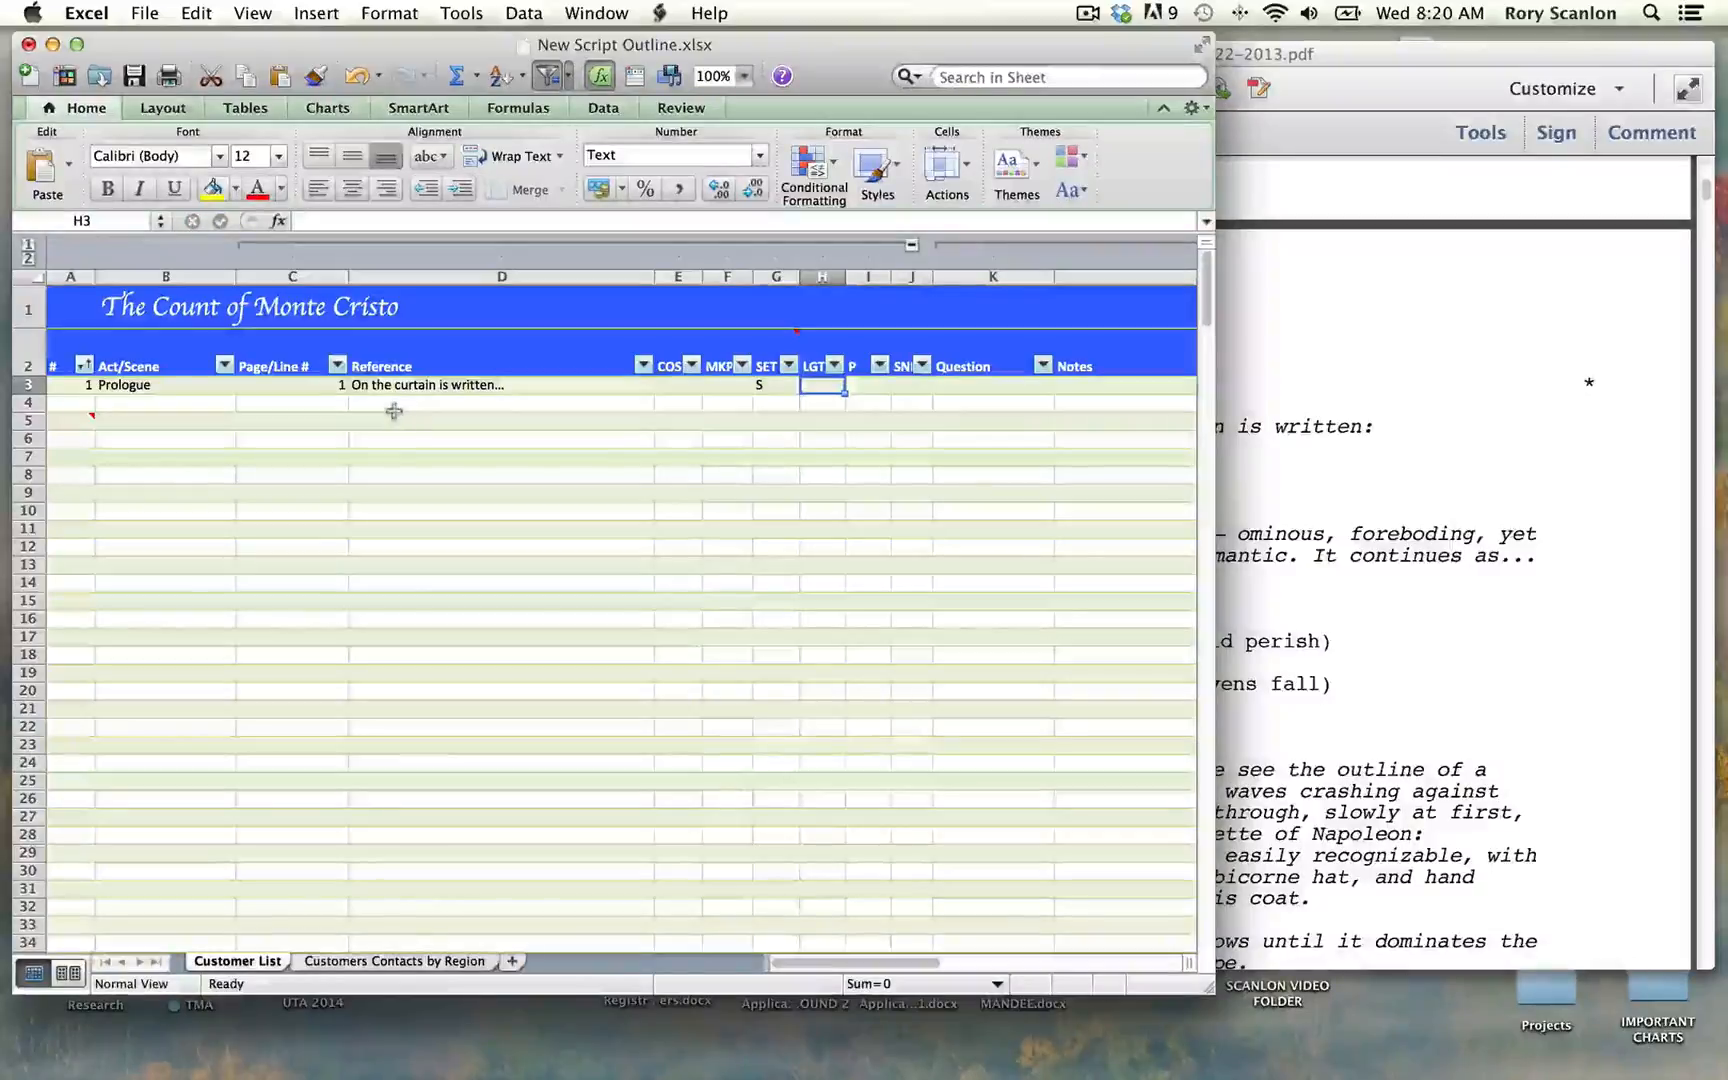
type("L")
key("Tab")
key("Tab")
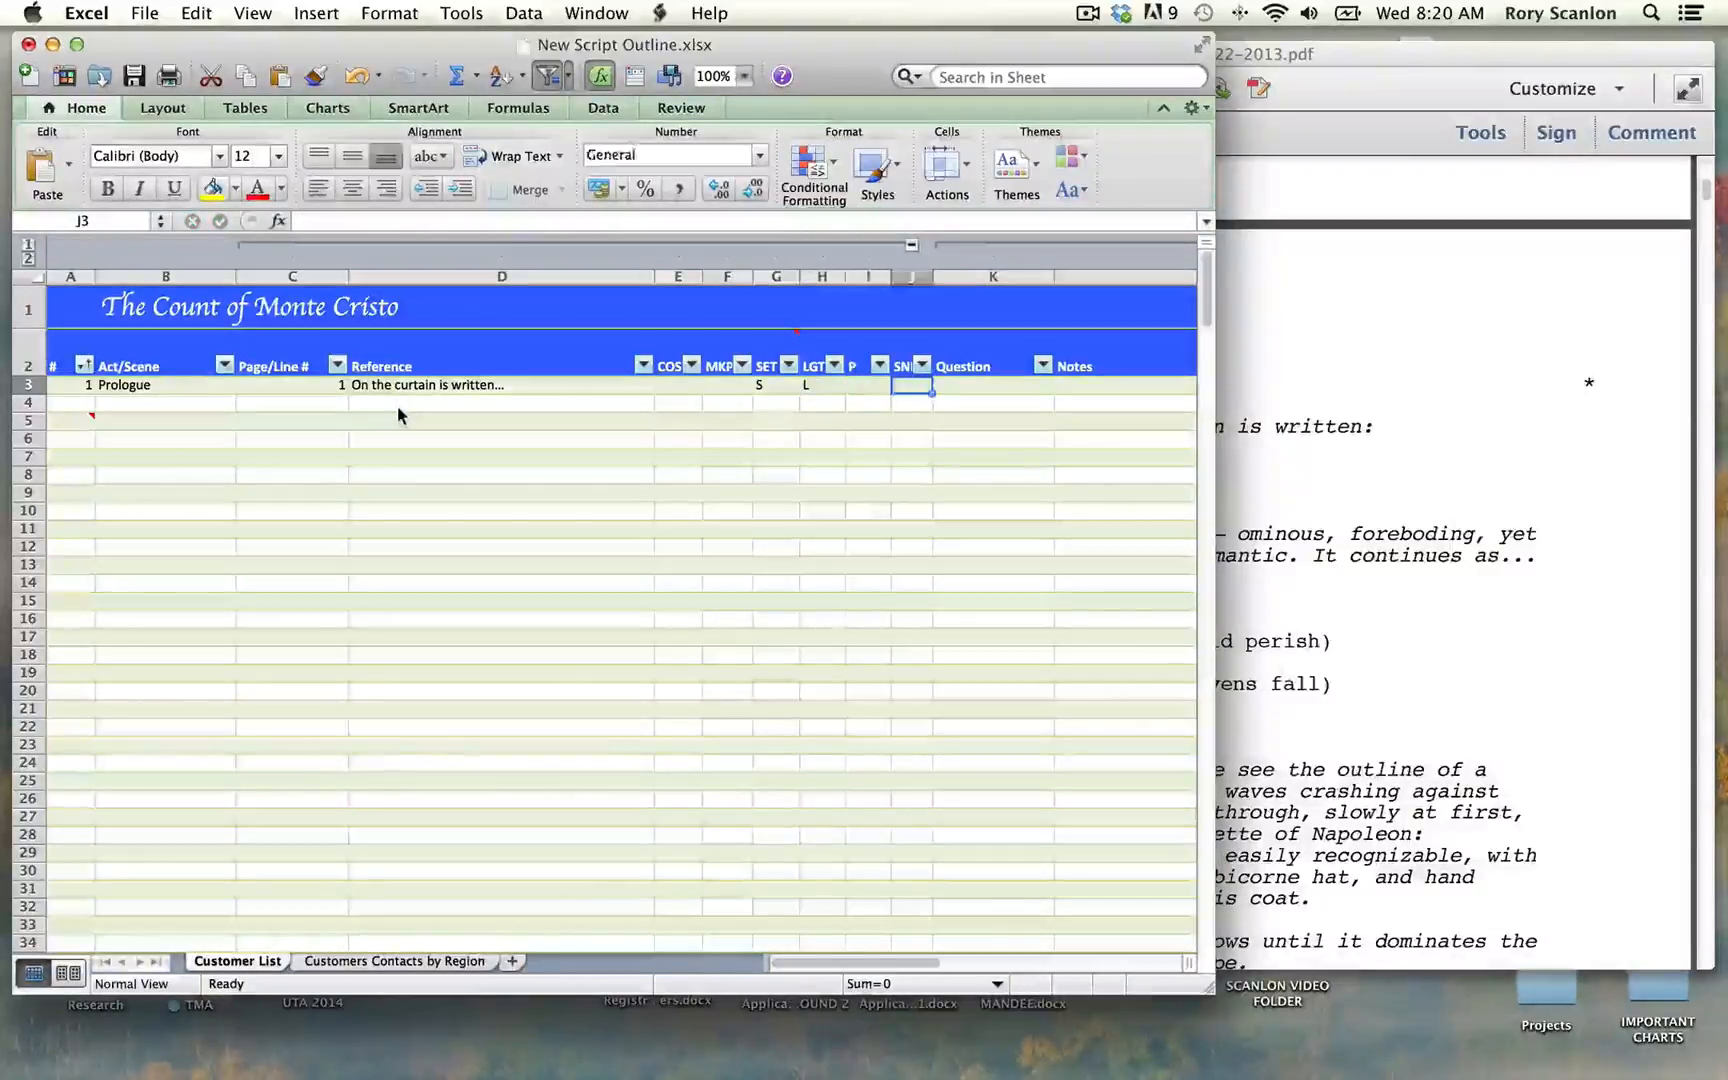
Step: Enter "Act curtain?" in the Question column of row 3 and check the Prologue text in the script PDF
key("Tab")
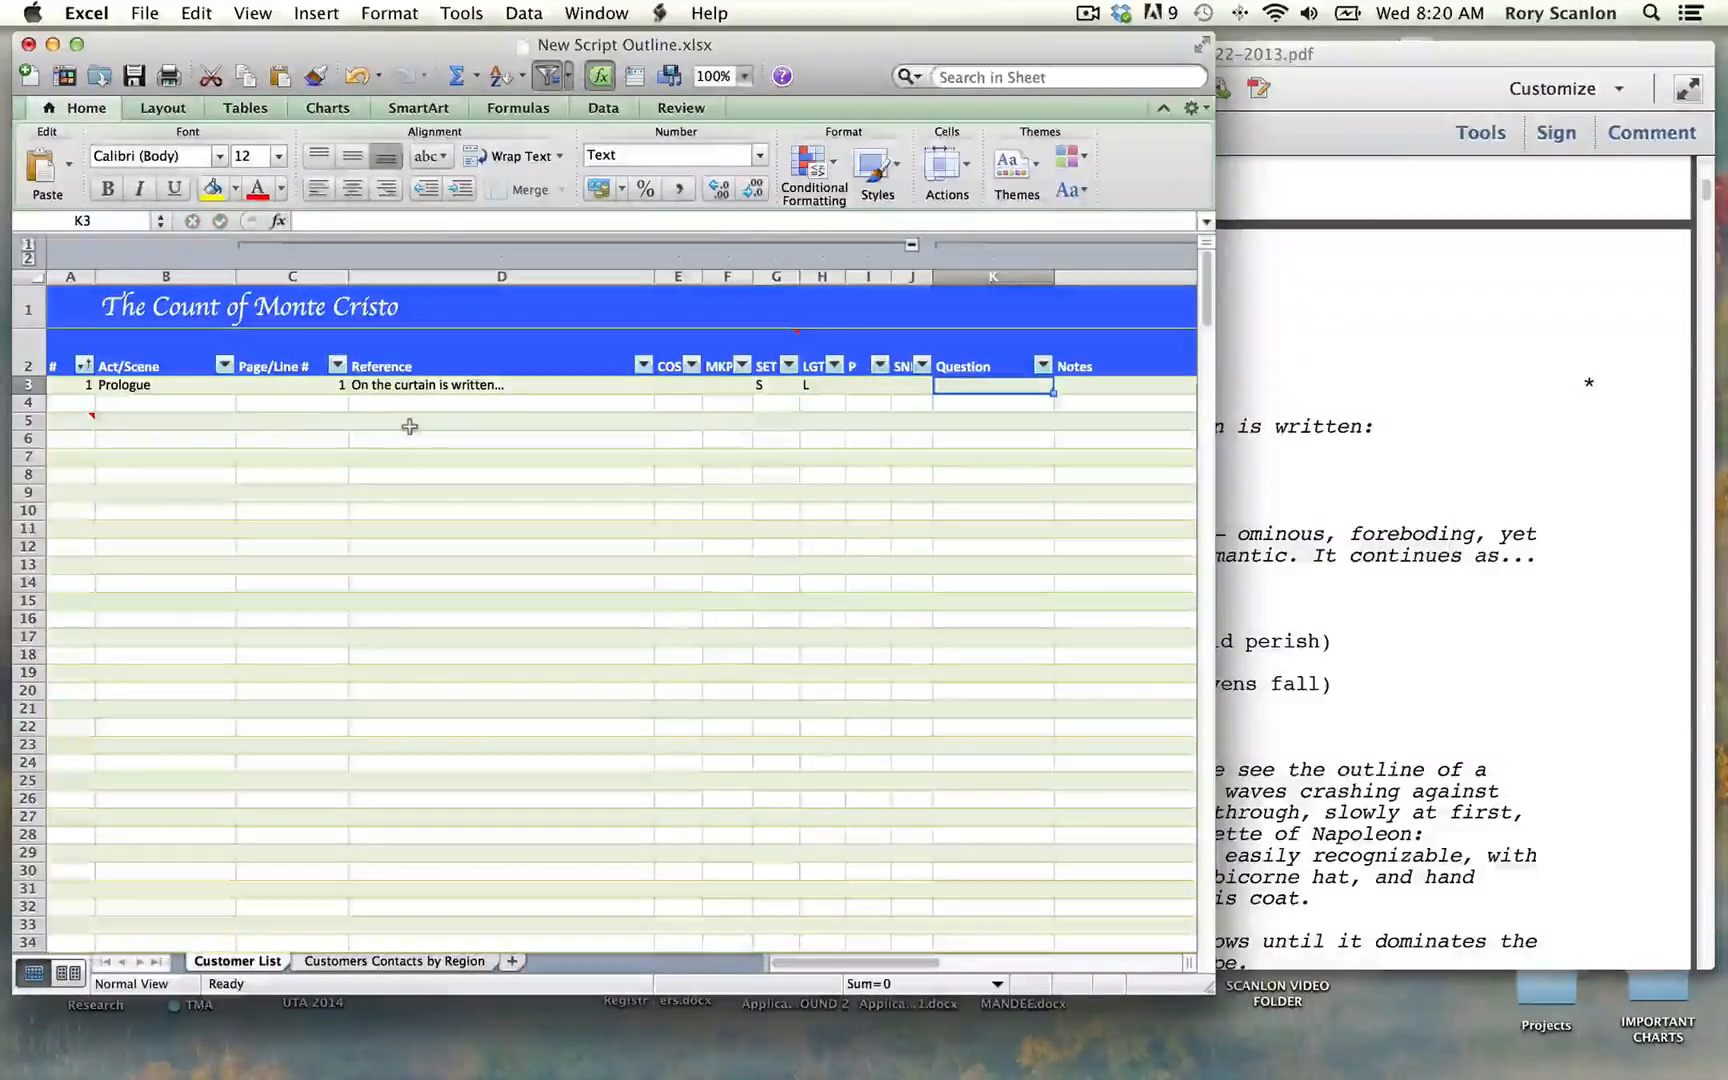
type("Act curtain?")
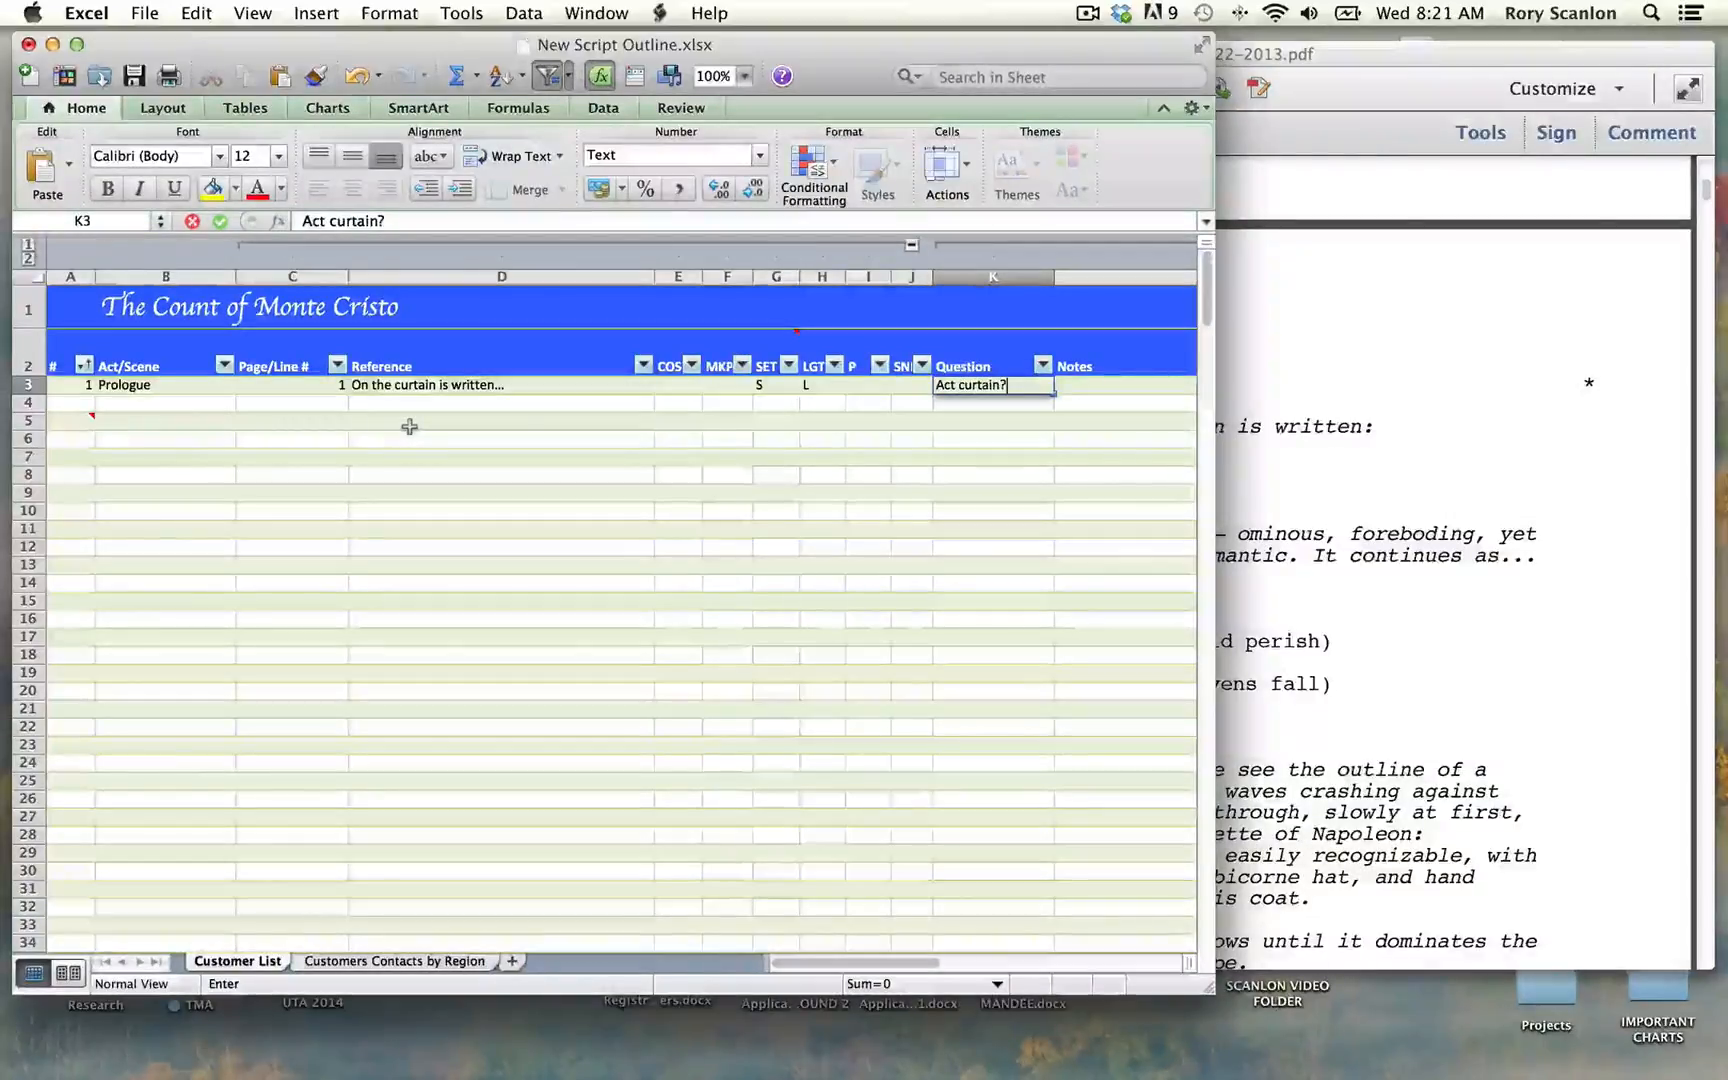
left_click(1340, 425)
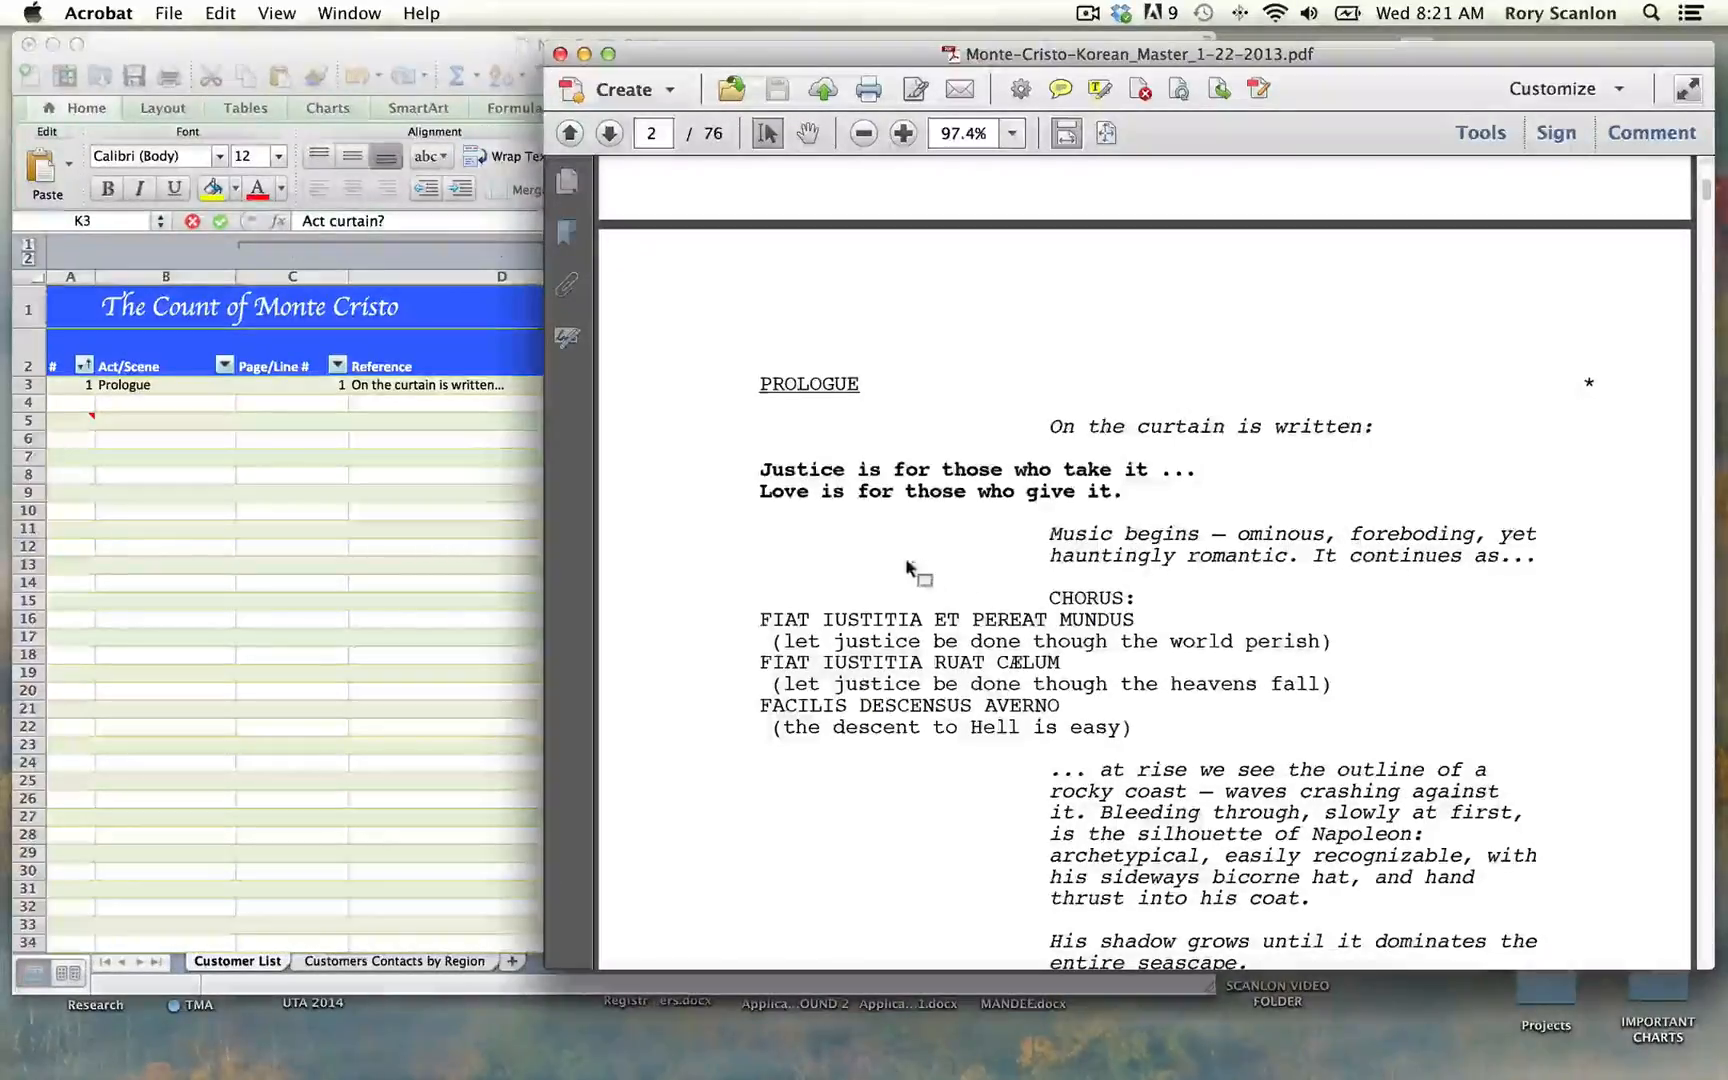
left_click(521, 509)
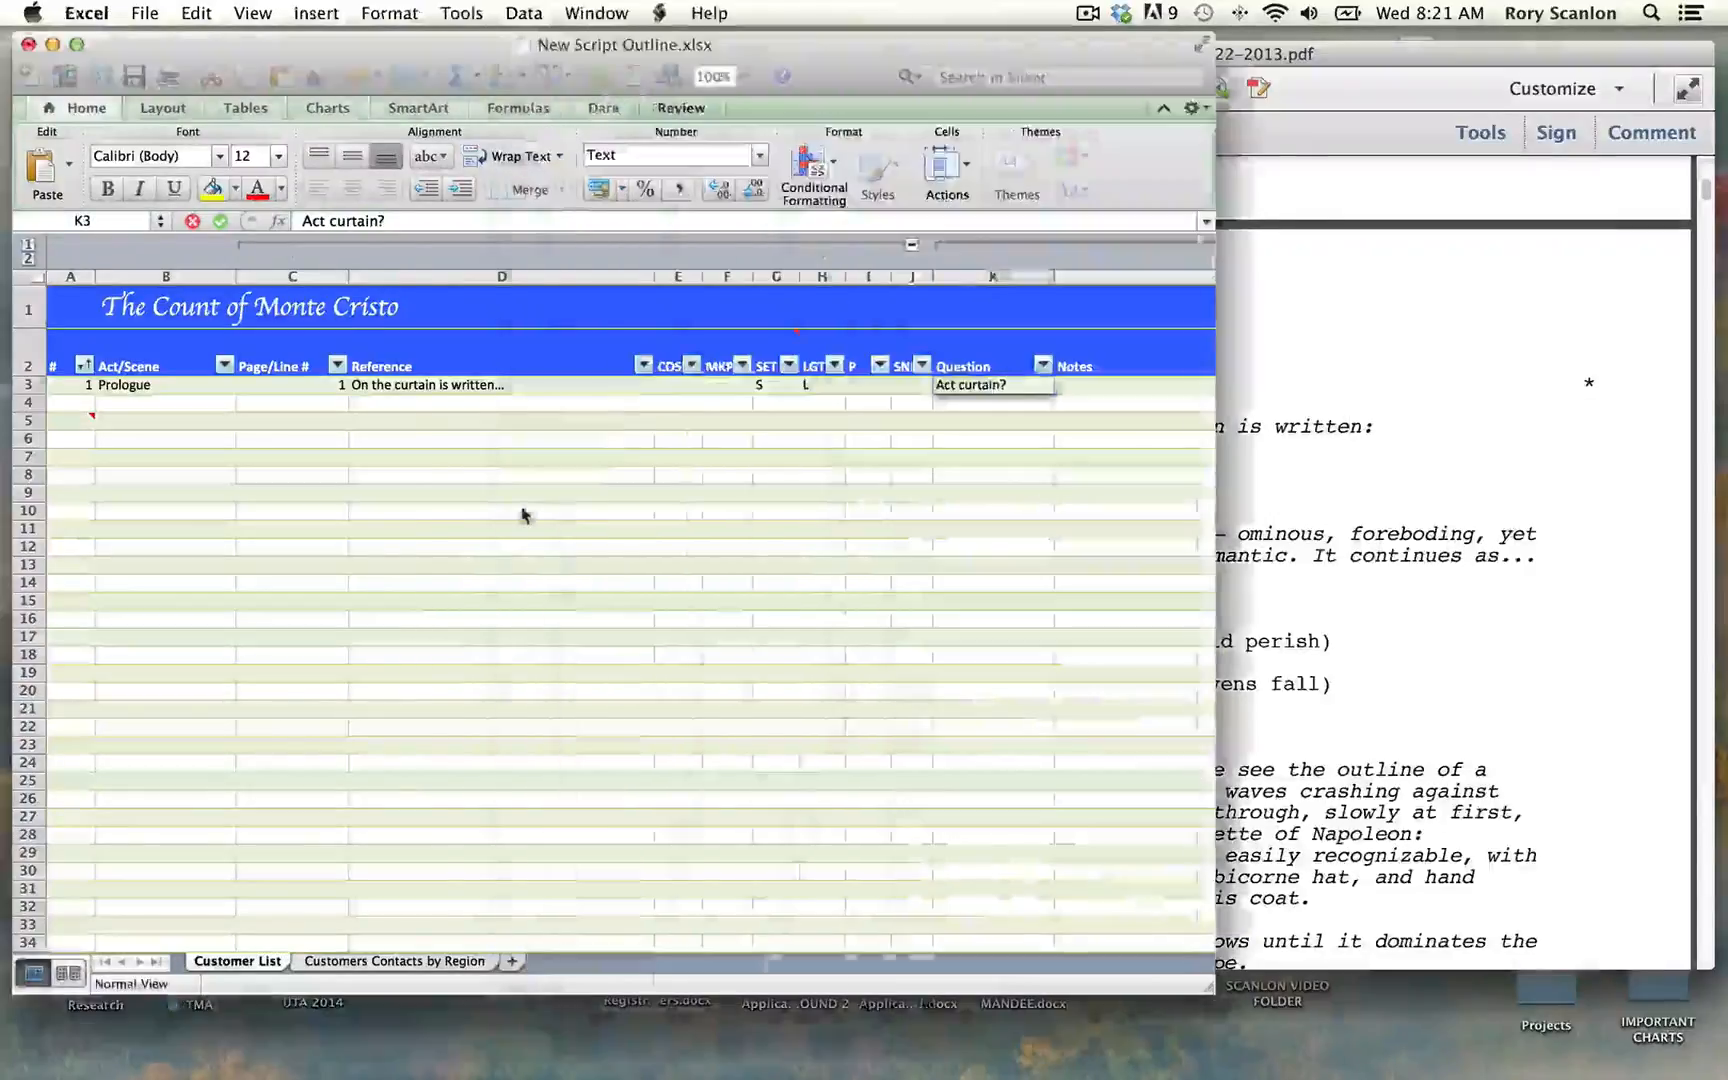
Step: Start row 4 of the outline with number 2, Act/Scene "Prologue" and Page/Line # 1
left_click(85, 405)
type("2")
key("Tab")
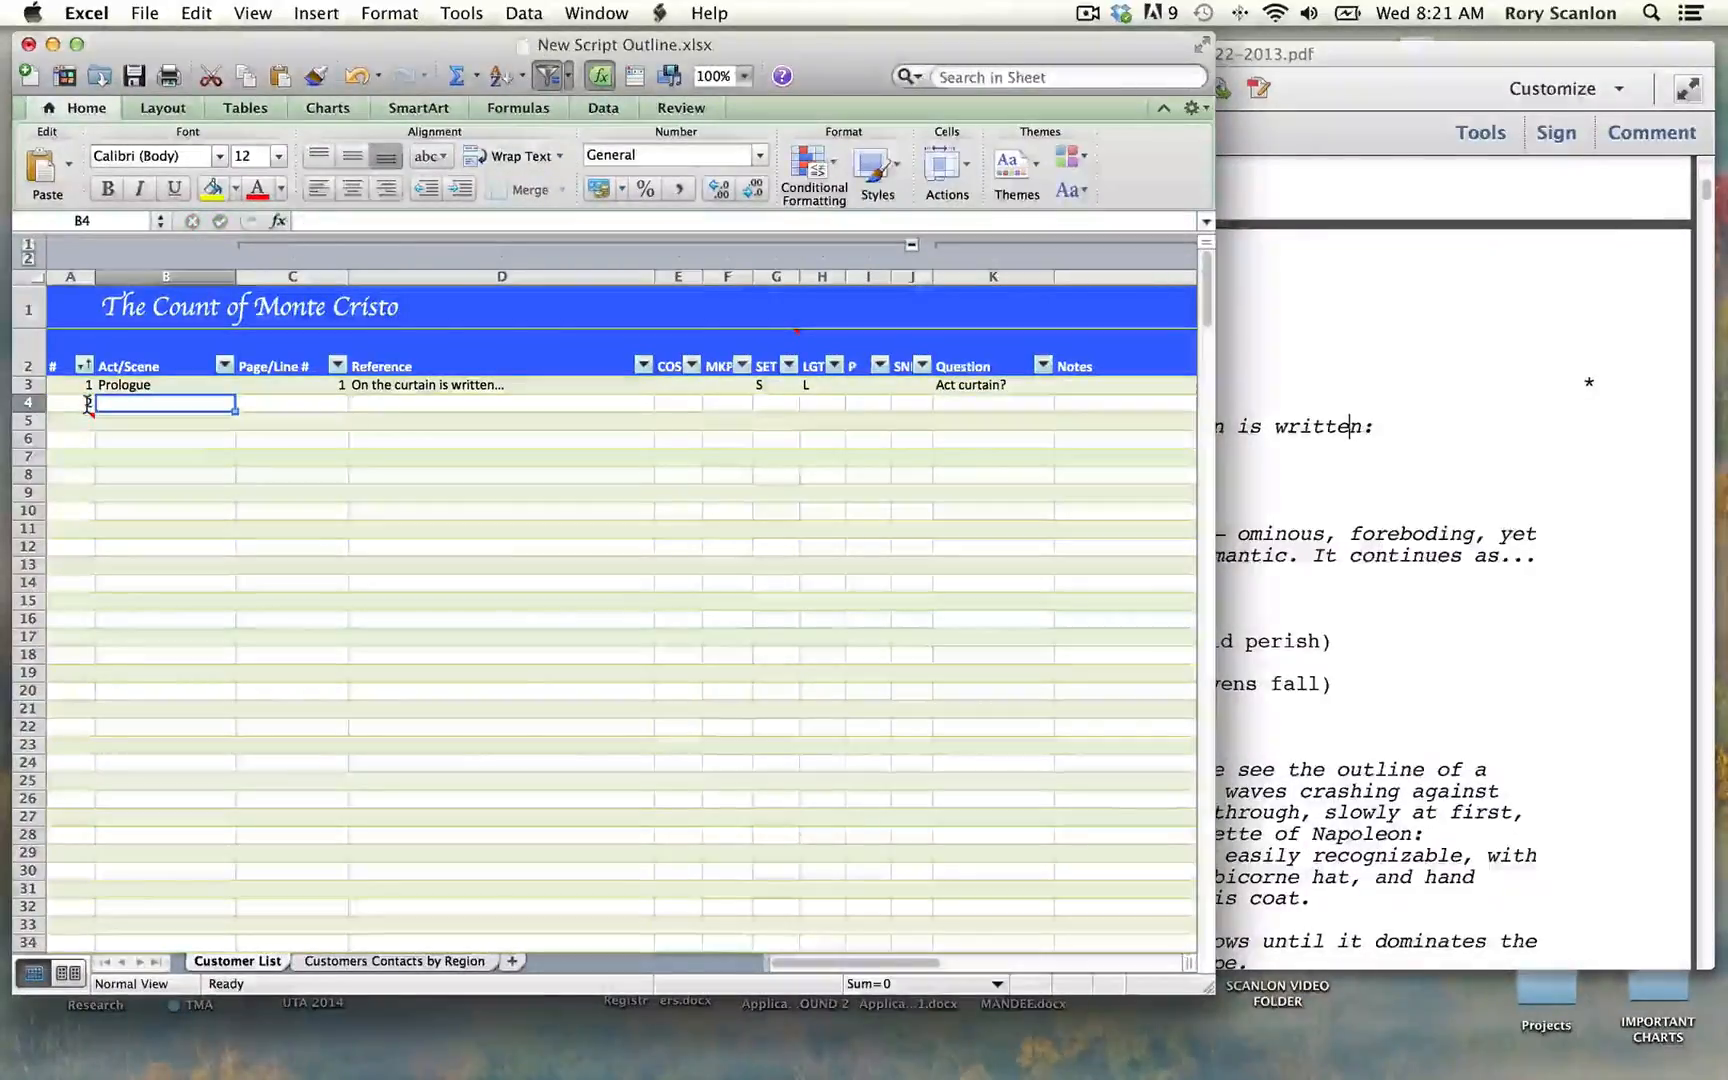
type("Prolgo")
key("BackSpace")
key("BackSpace")
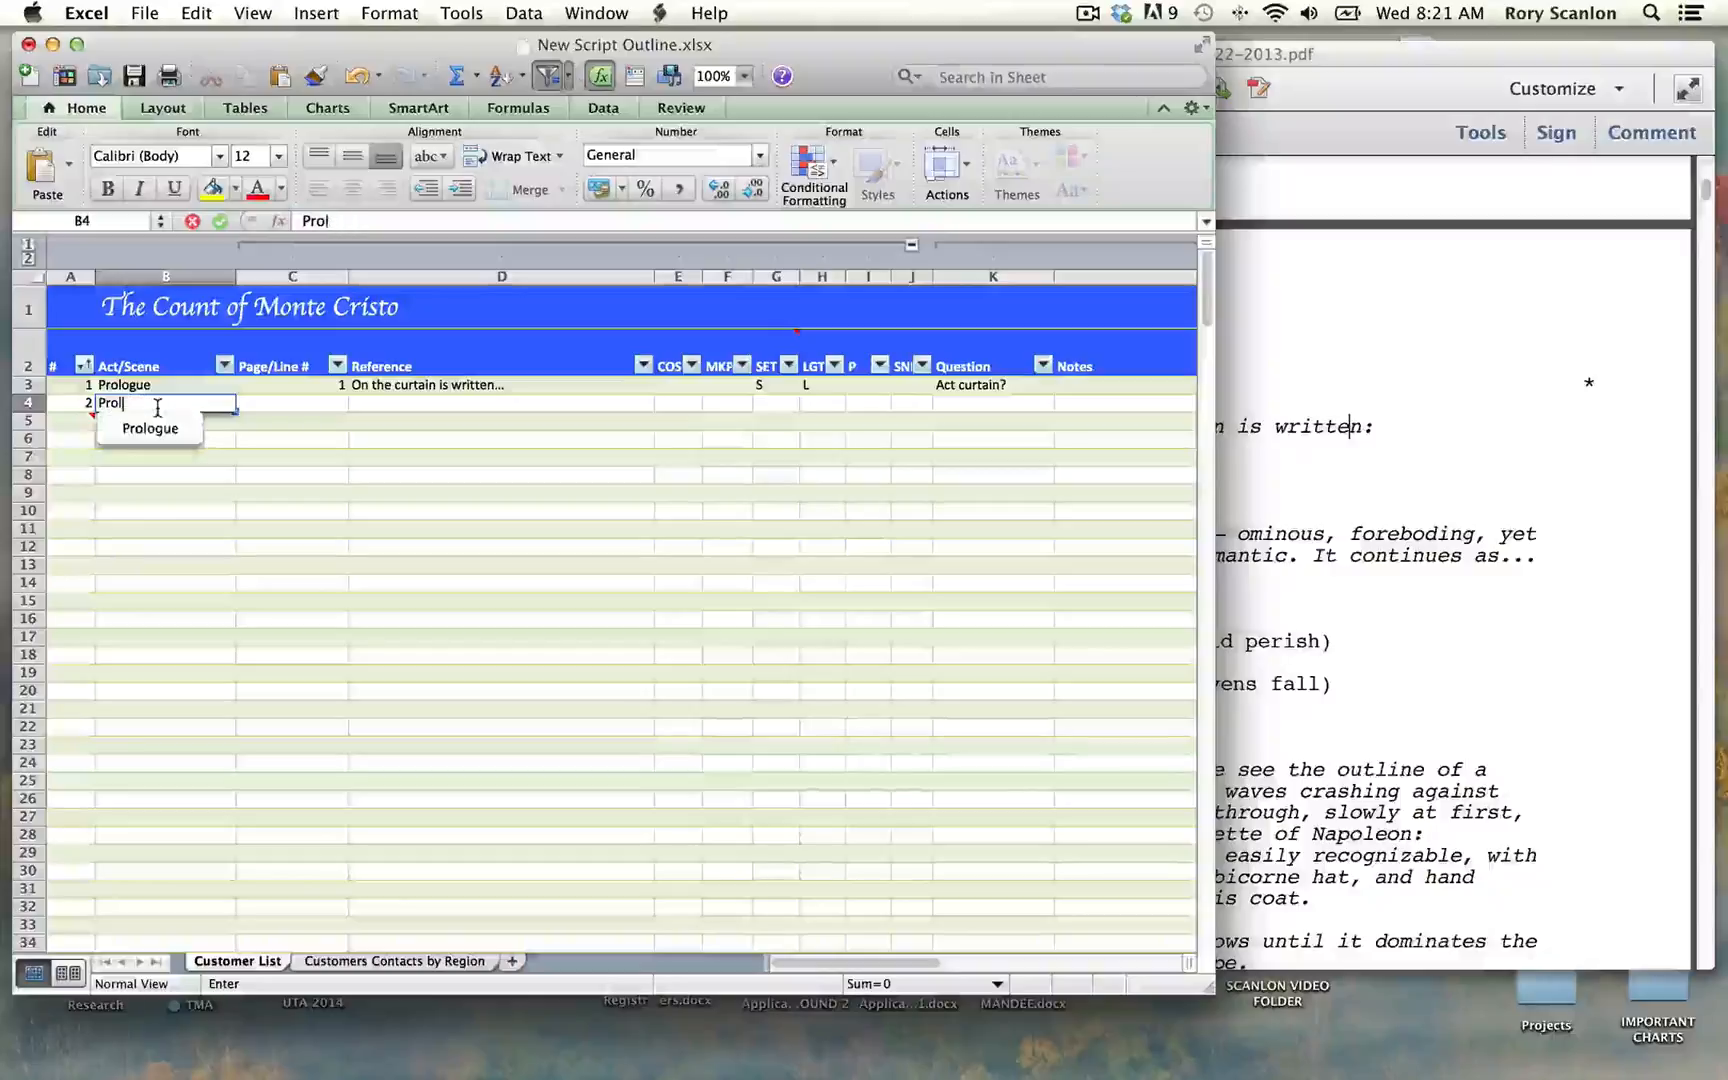
key("Tab")
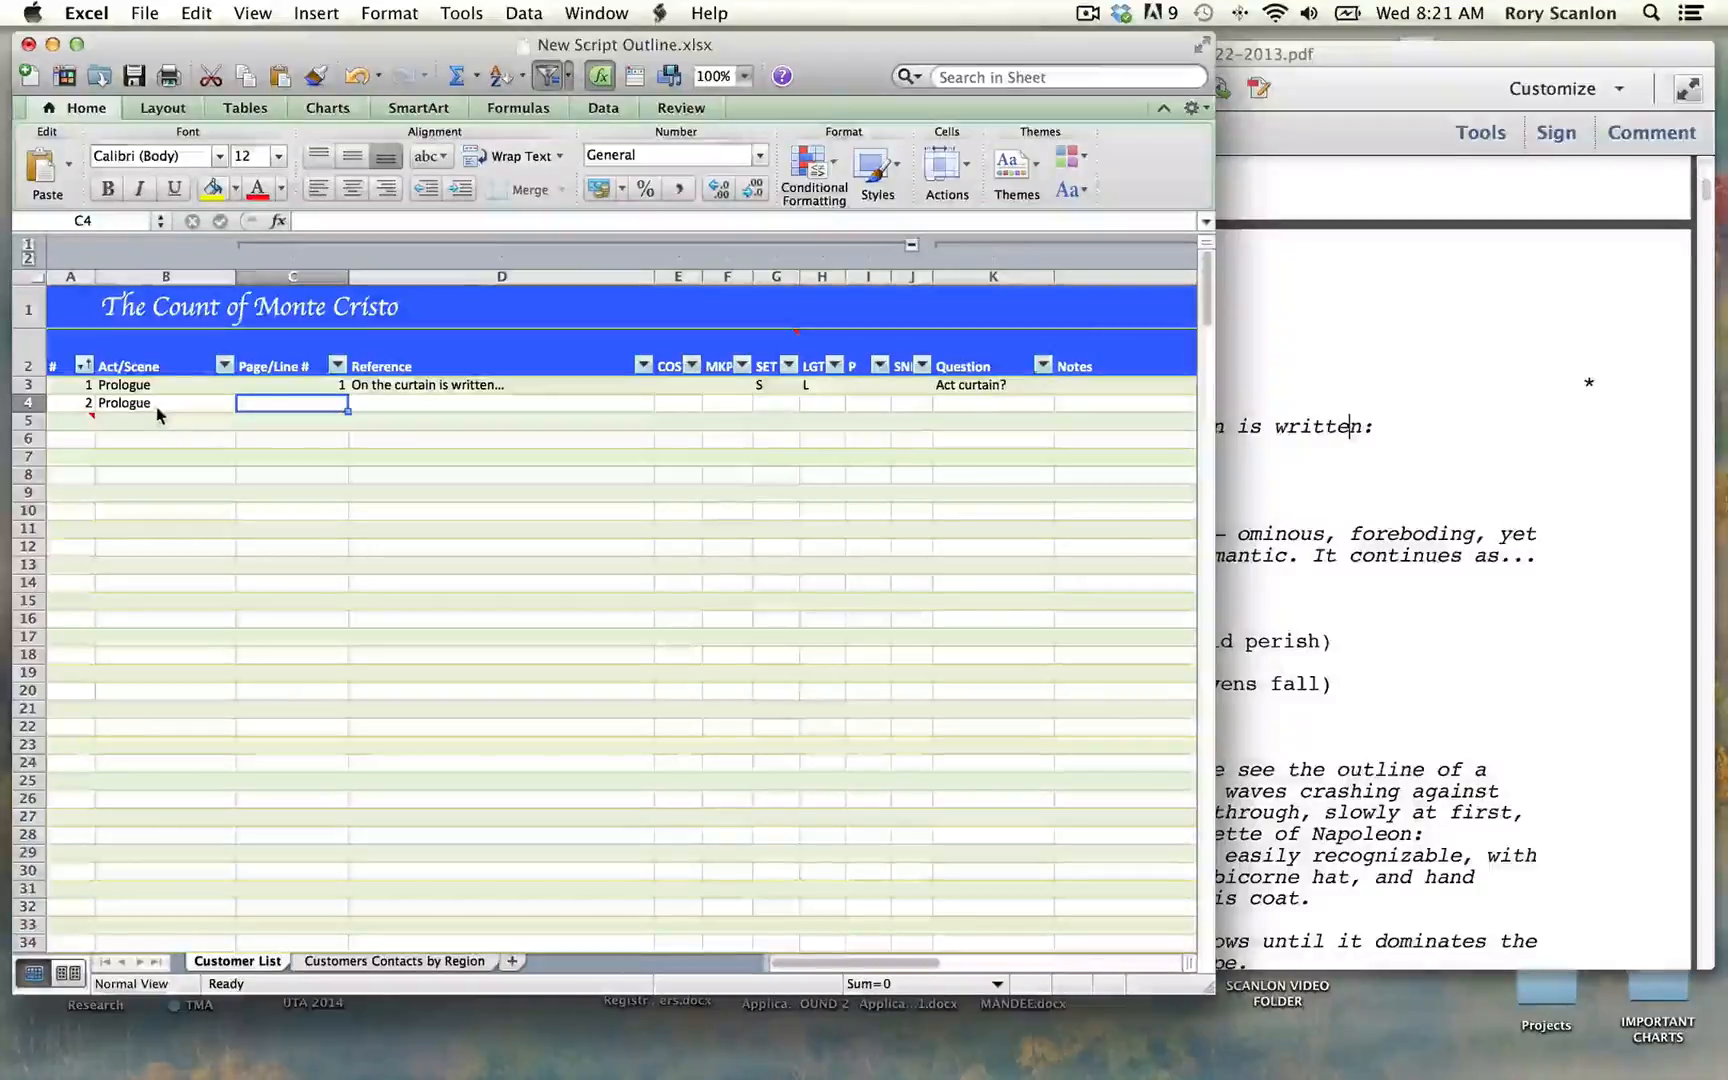
type("1")
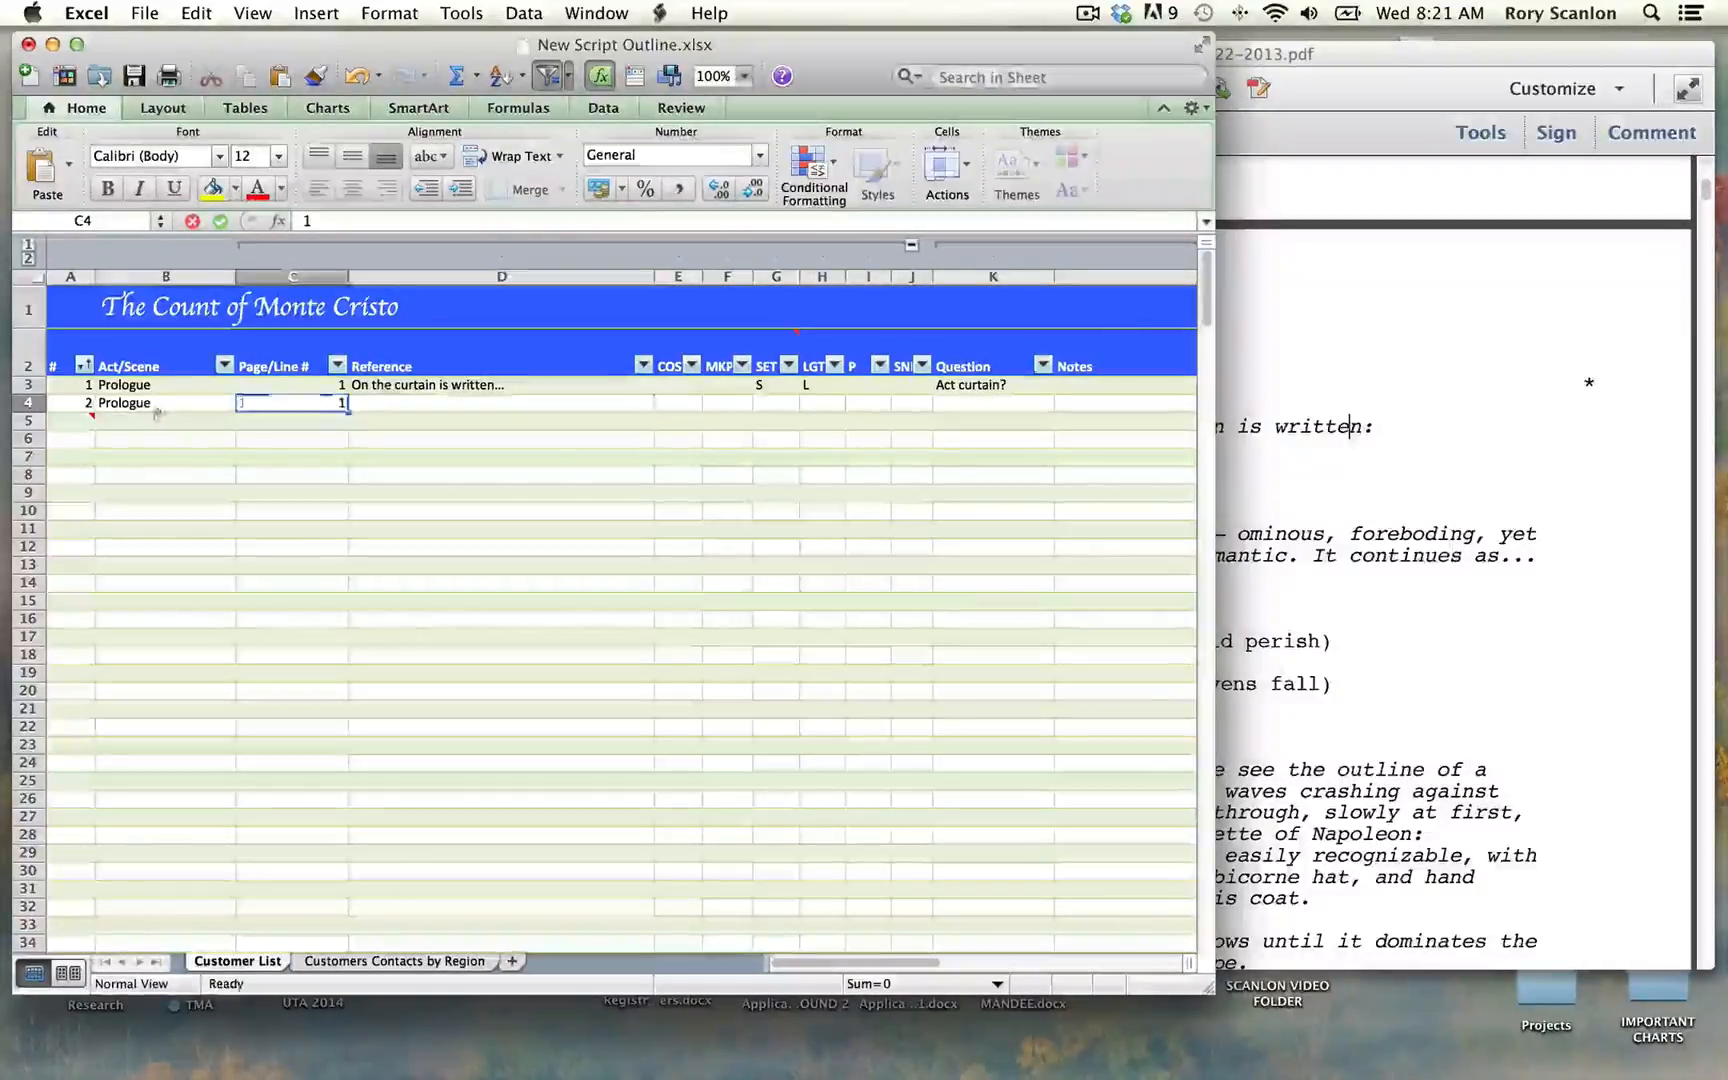
key("Tab")
Step: Consult the script PDF for the next stage direction and enter "Music begins..." as the Reference in row 4
left_click(1315, 518)
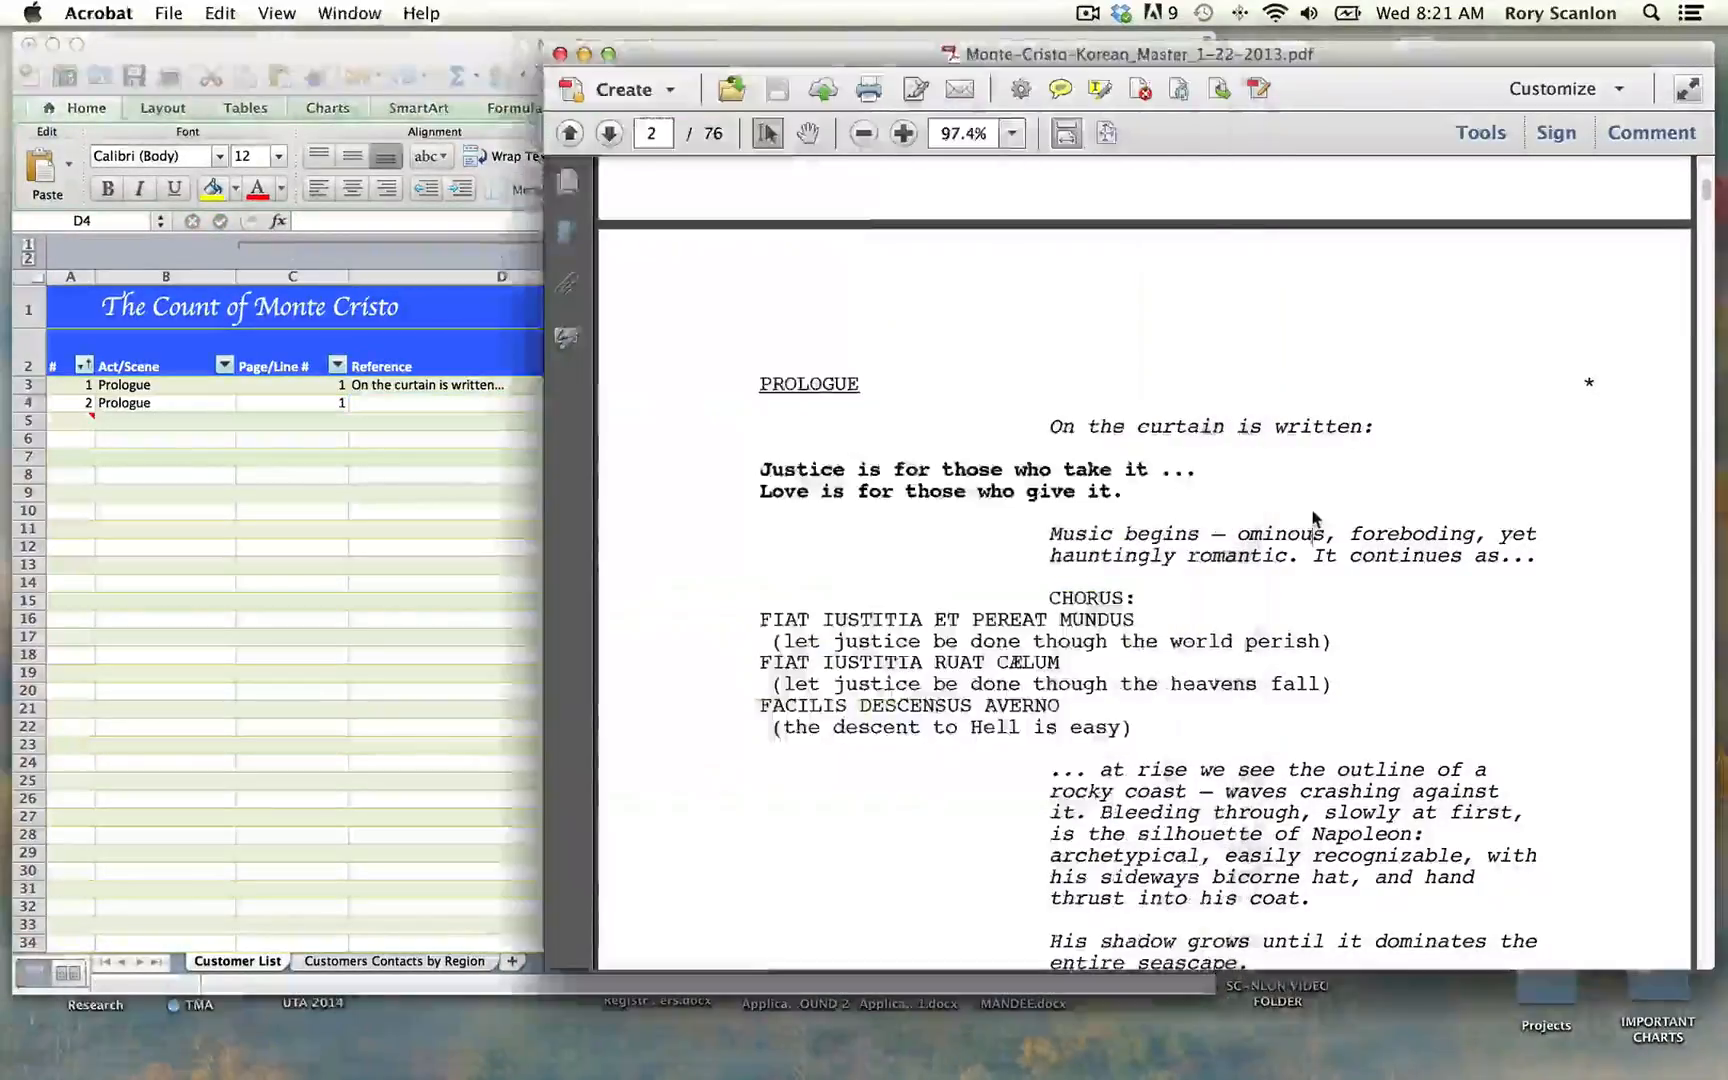
key("super+Tab")
type("M")
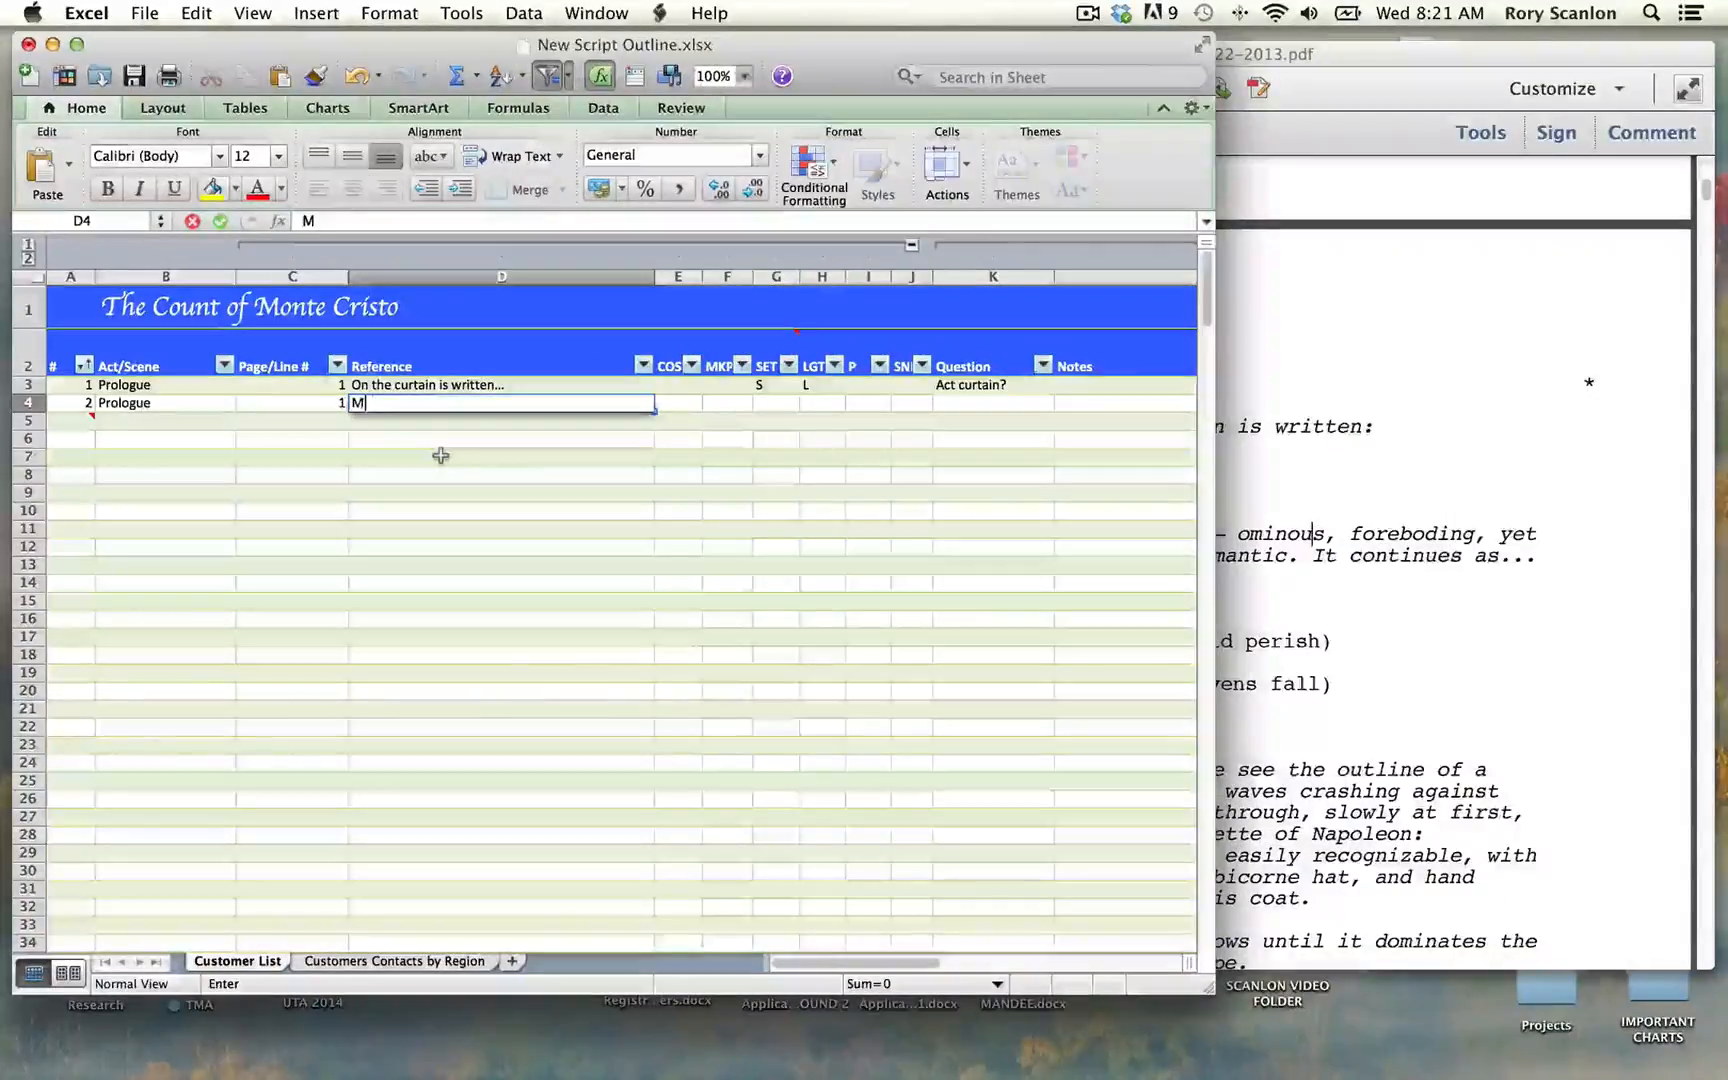
type("usic begins.")
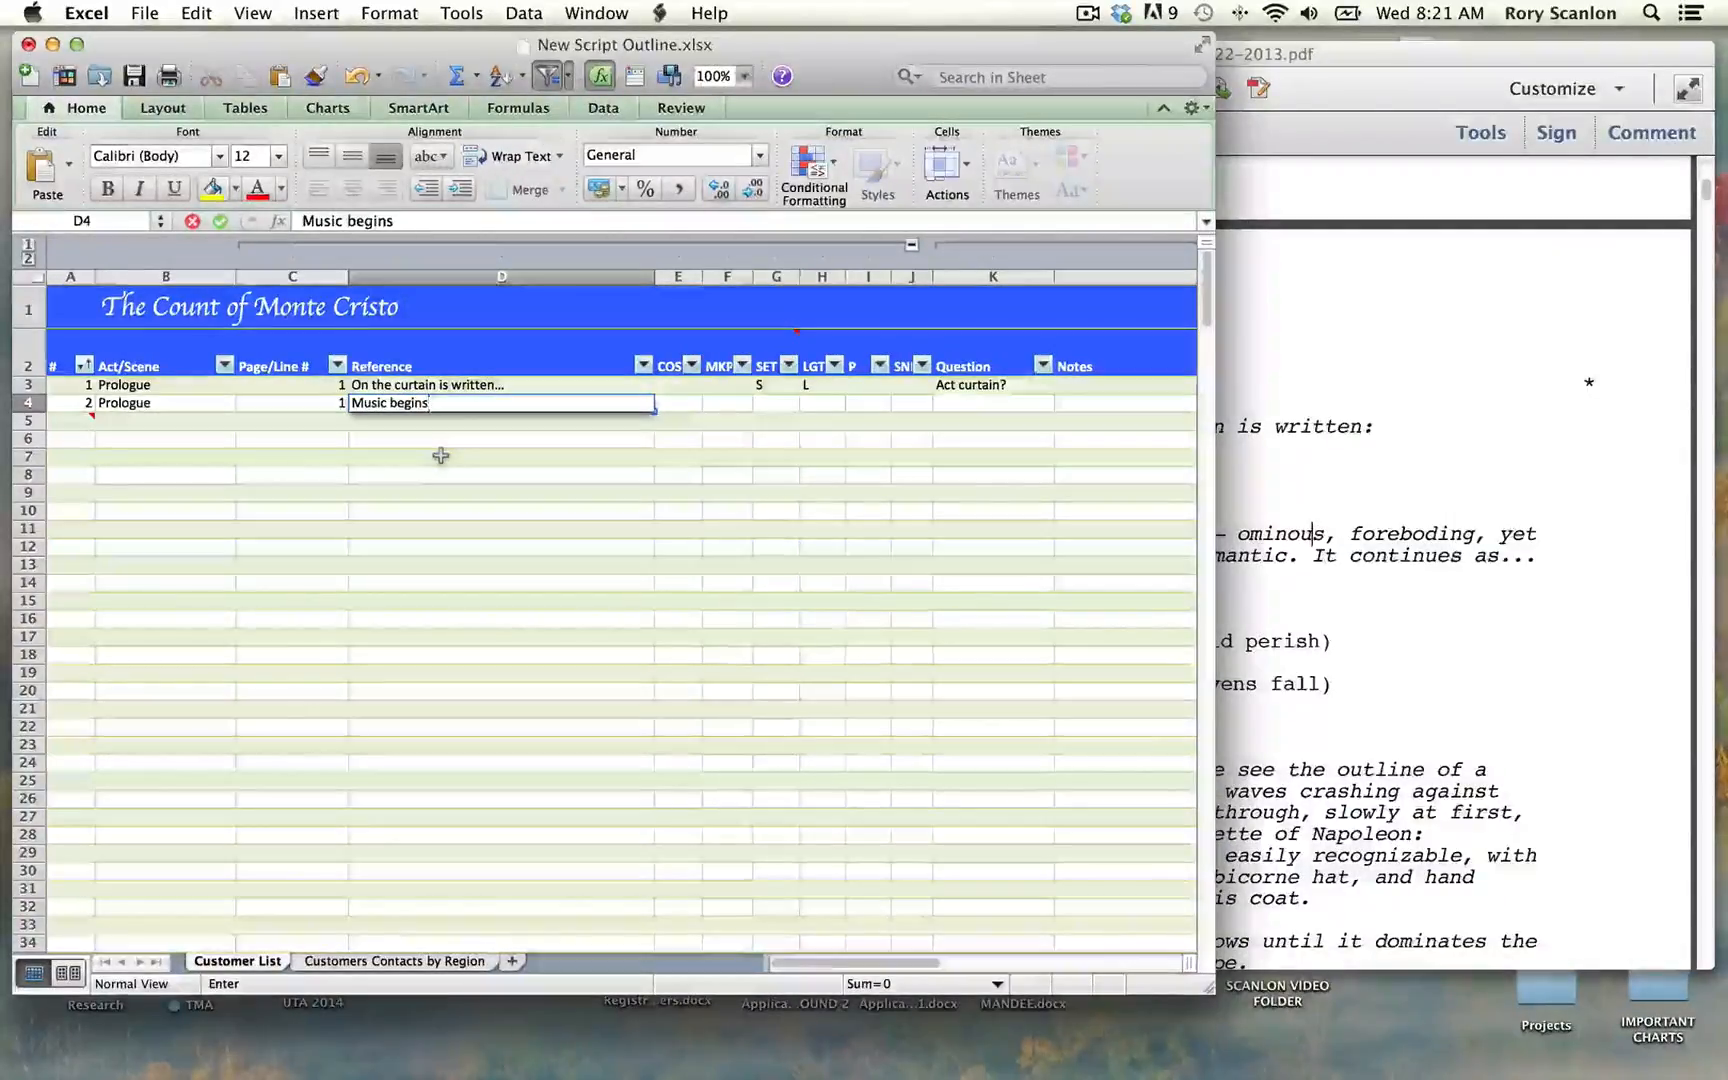
key("Tab")
key("Tab")
key("Tab")
key("Tab")
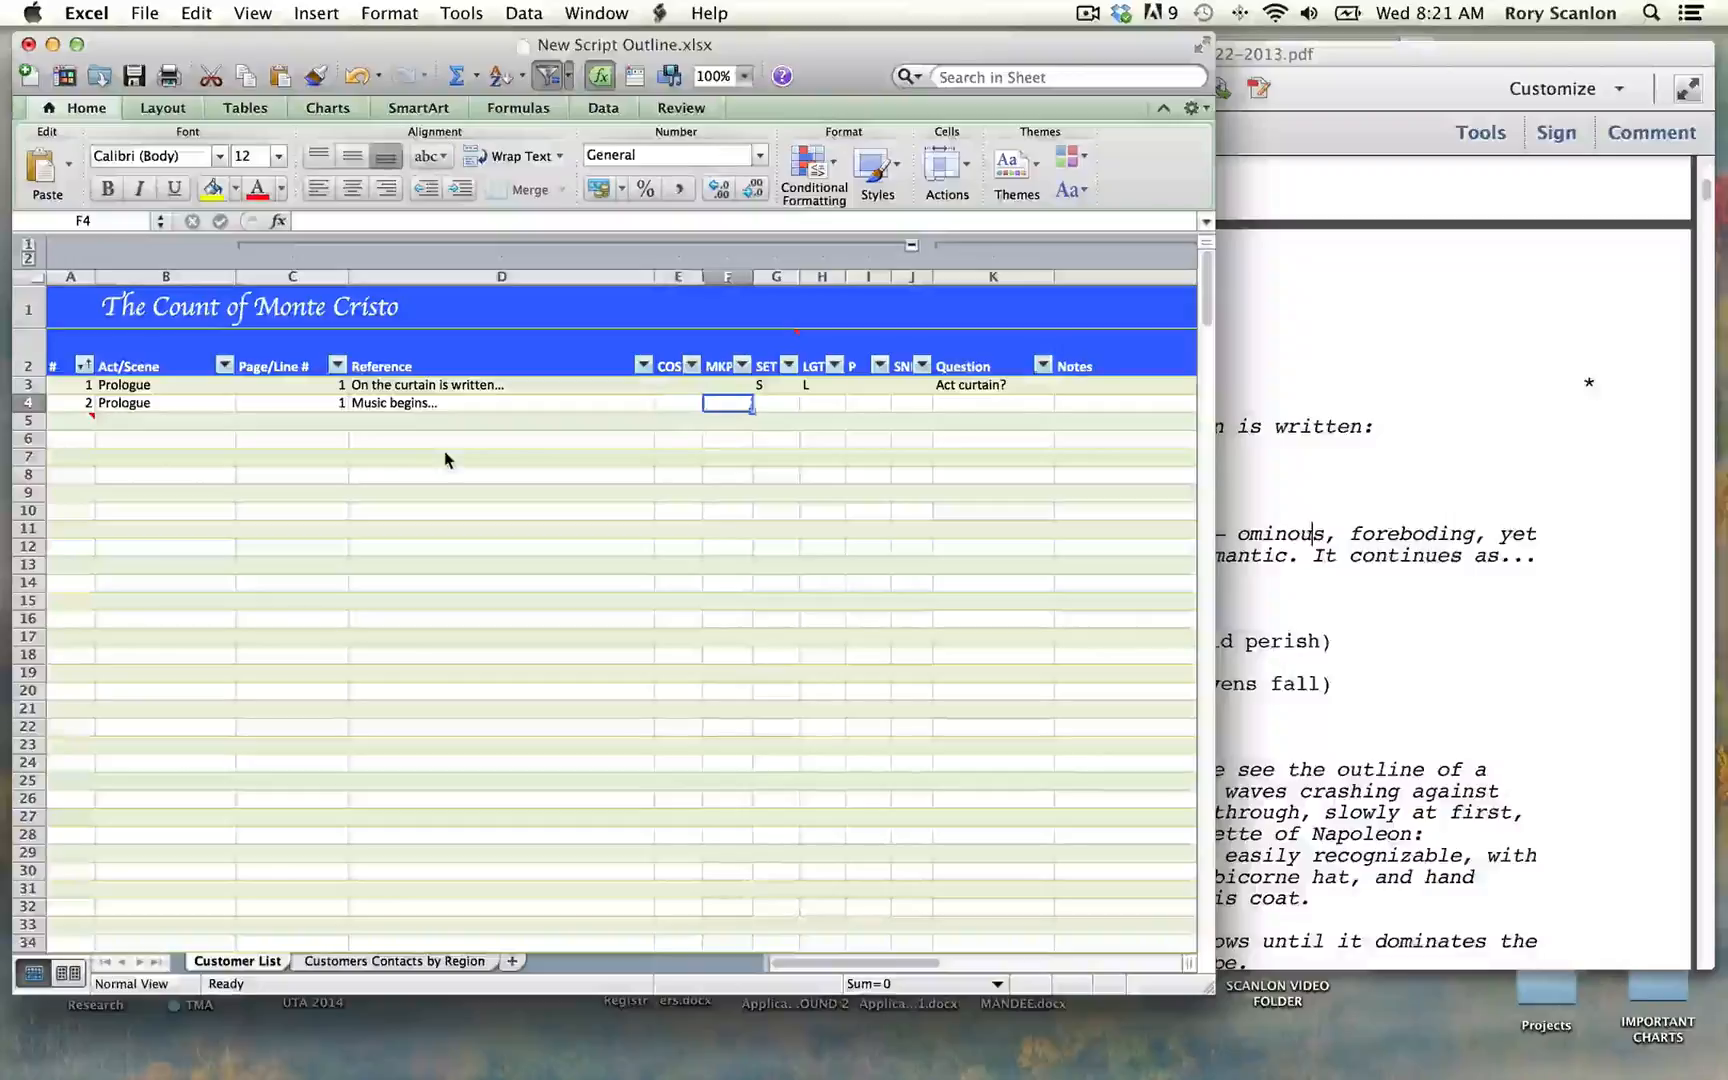
Step: Mark row 4 with D in the sound column
key("Tab")
key("Tab")
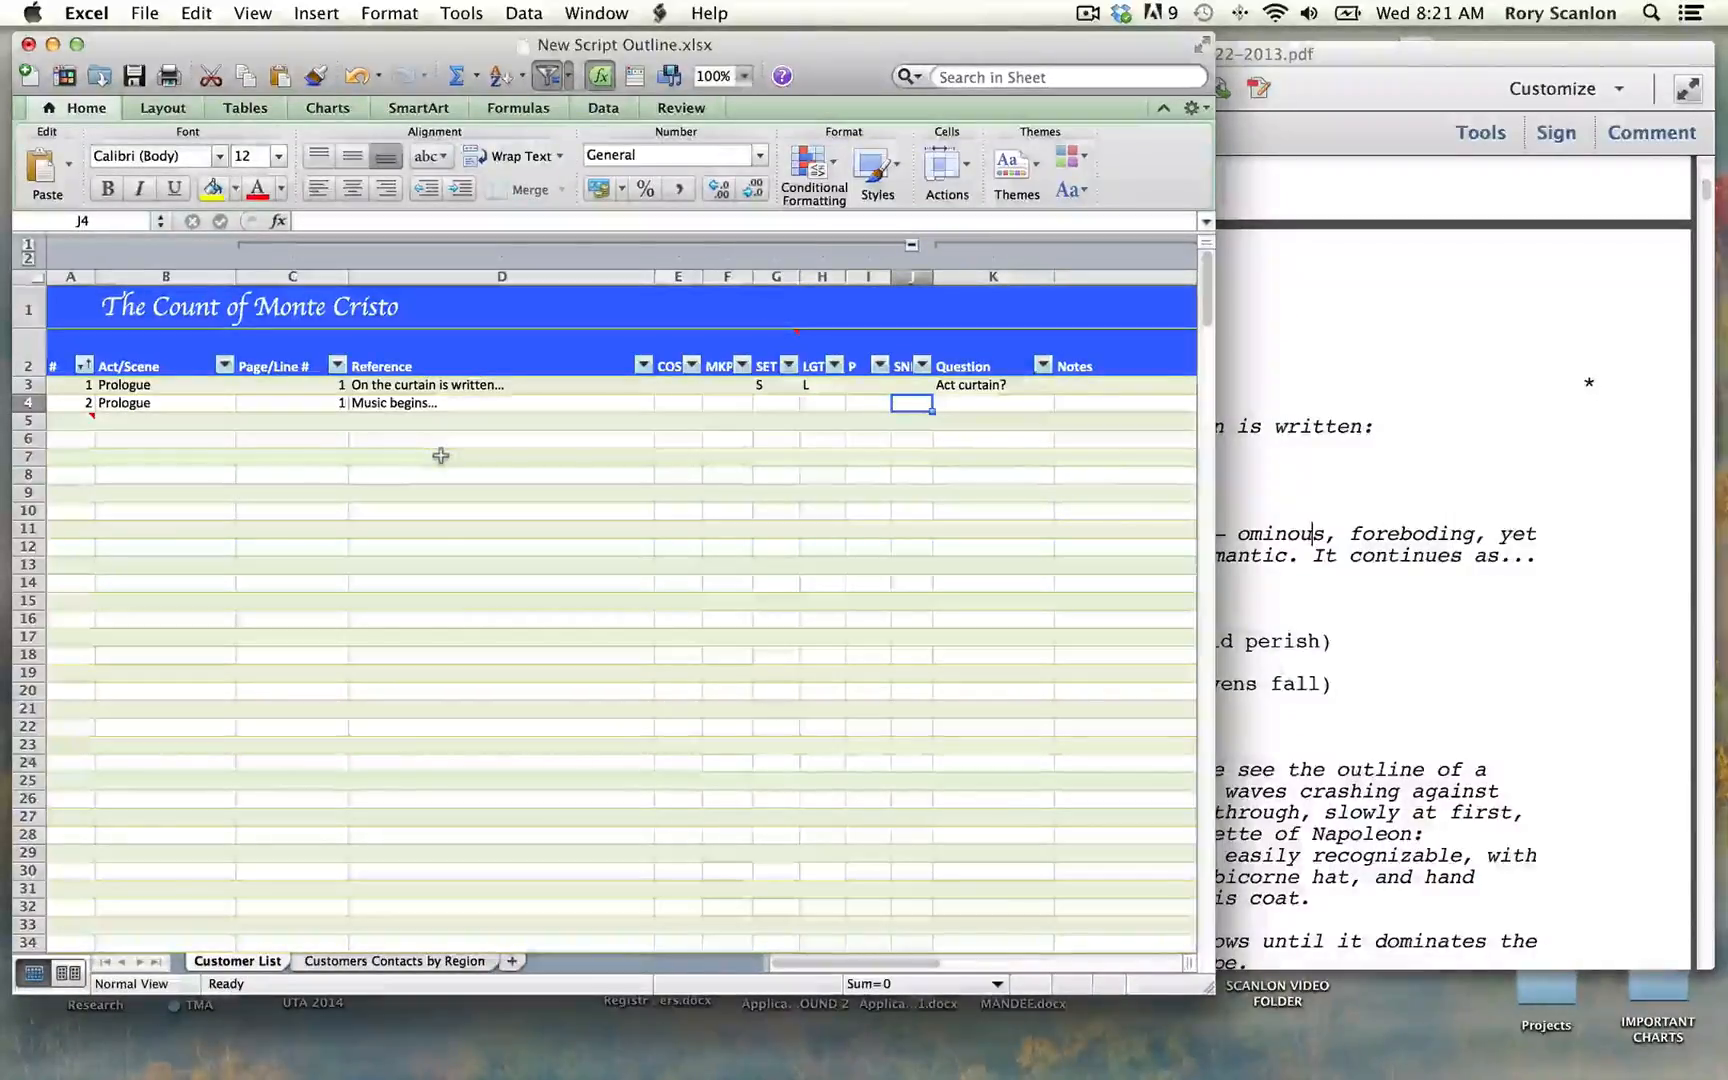
type("D")
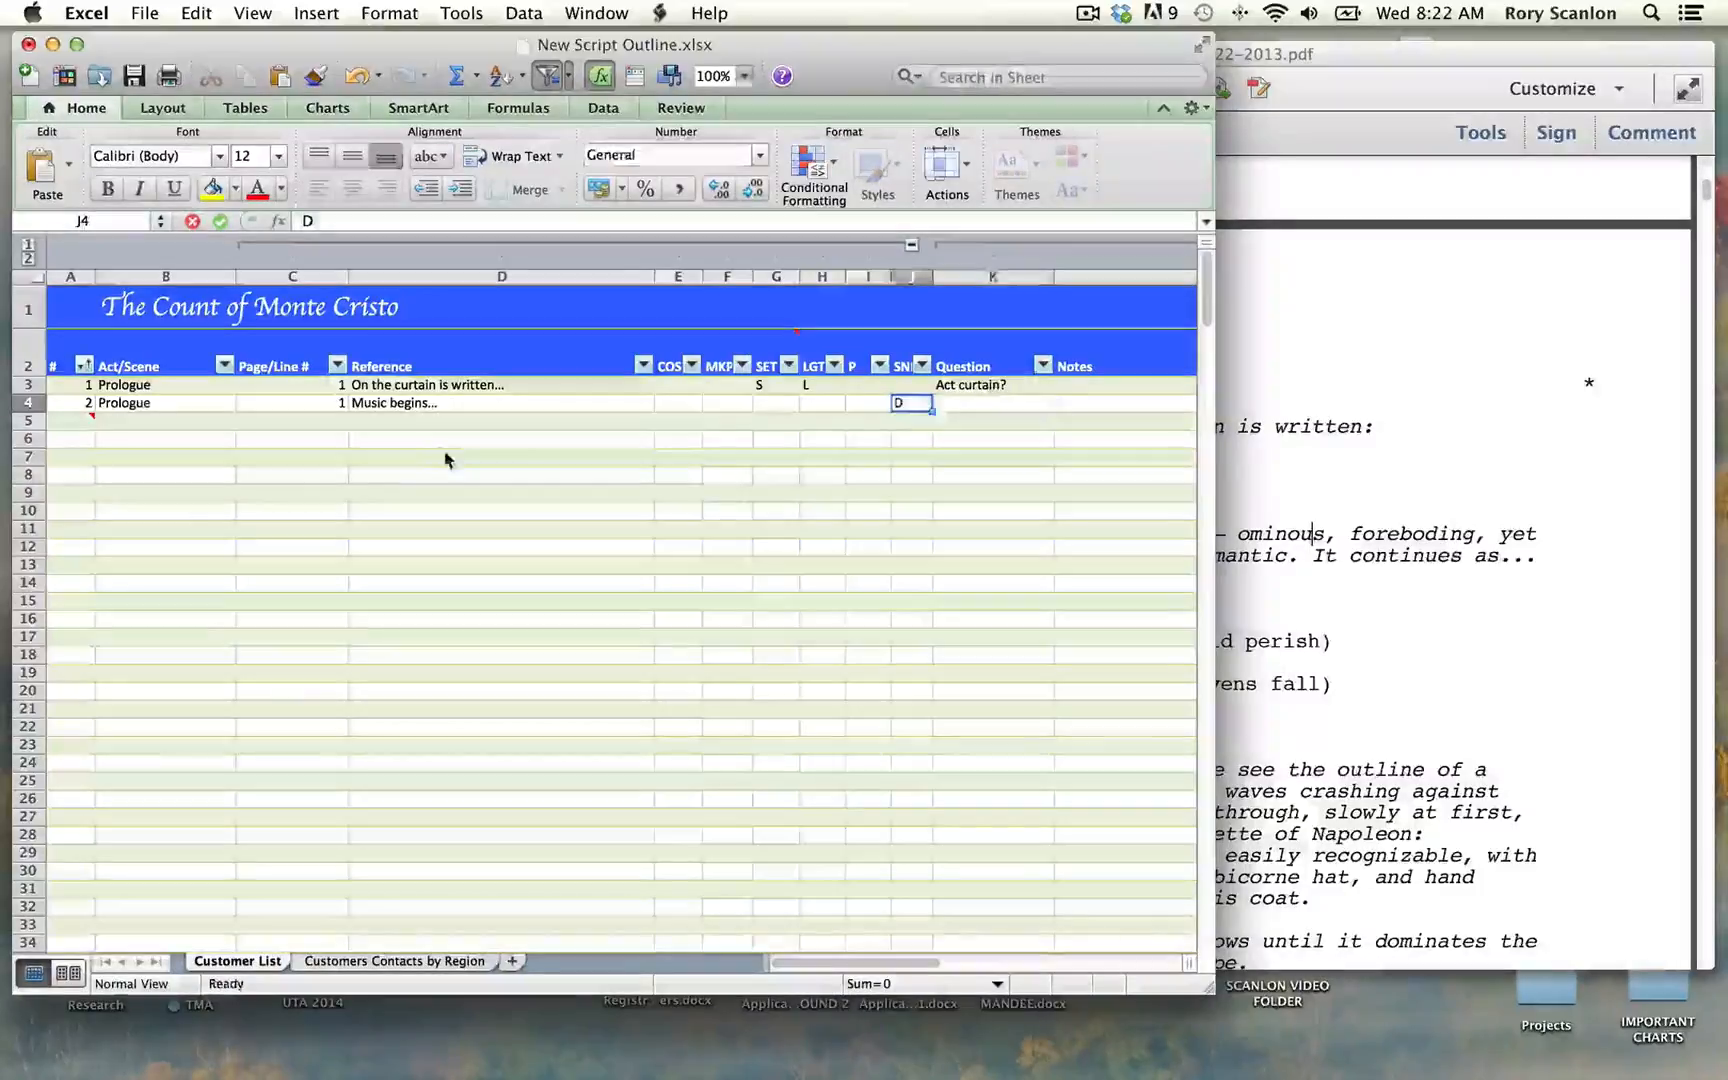
key("Tab")
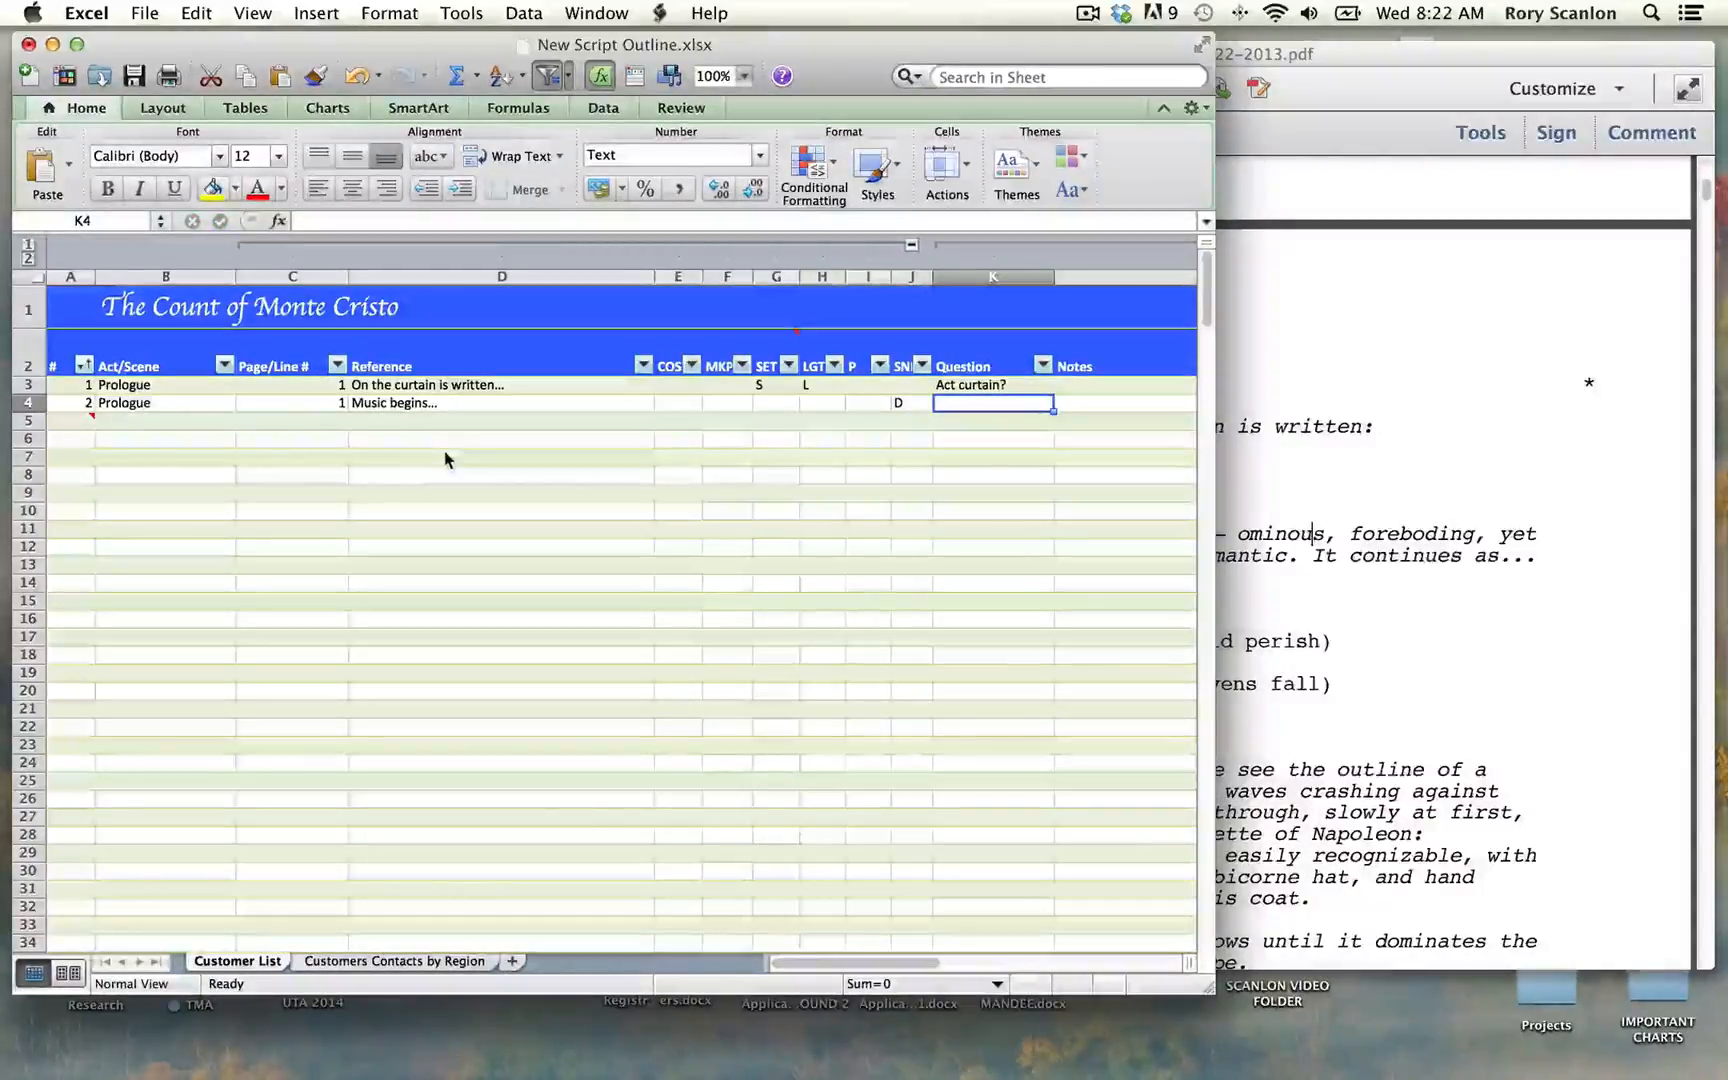
Step: Check the script PDF for the next stage direction and start row 5 with number 3, Act/Scene "Prologue" and Page/Line # 1
left_click(1283, 480)
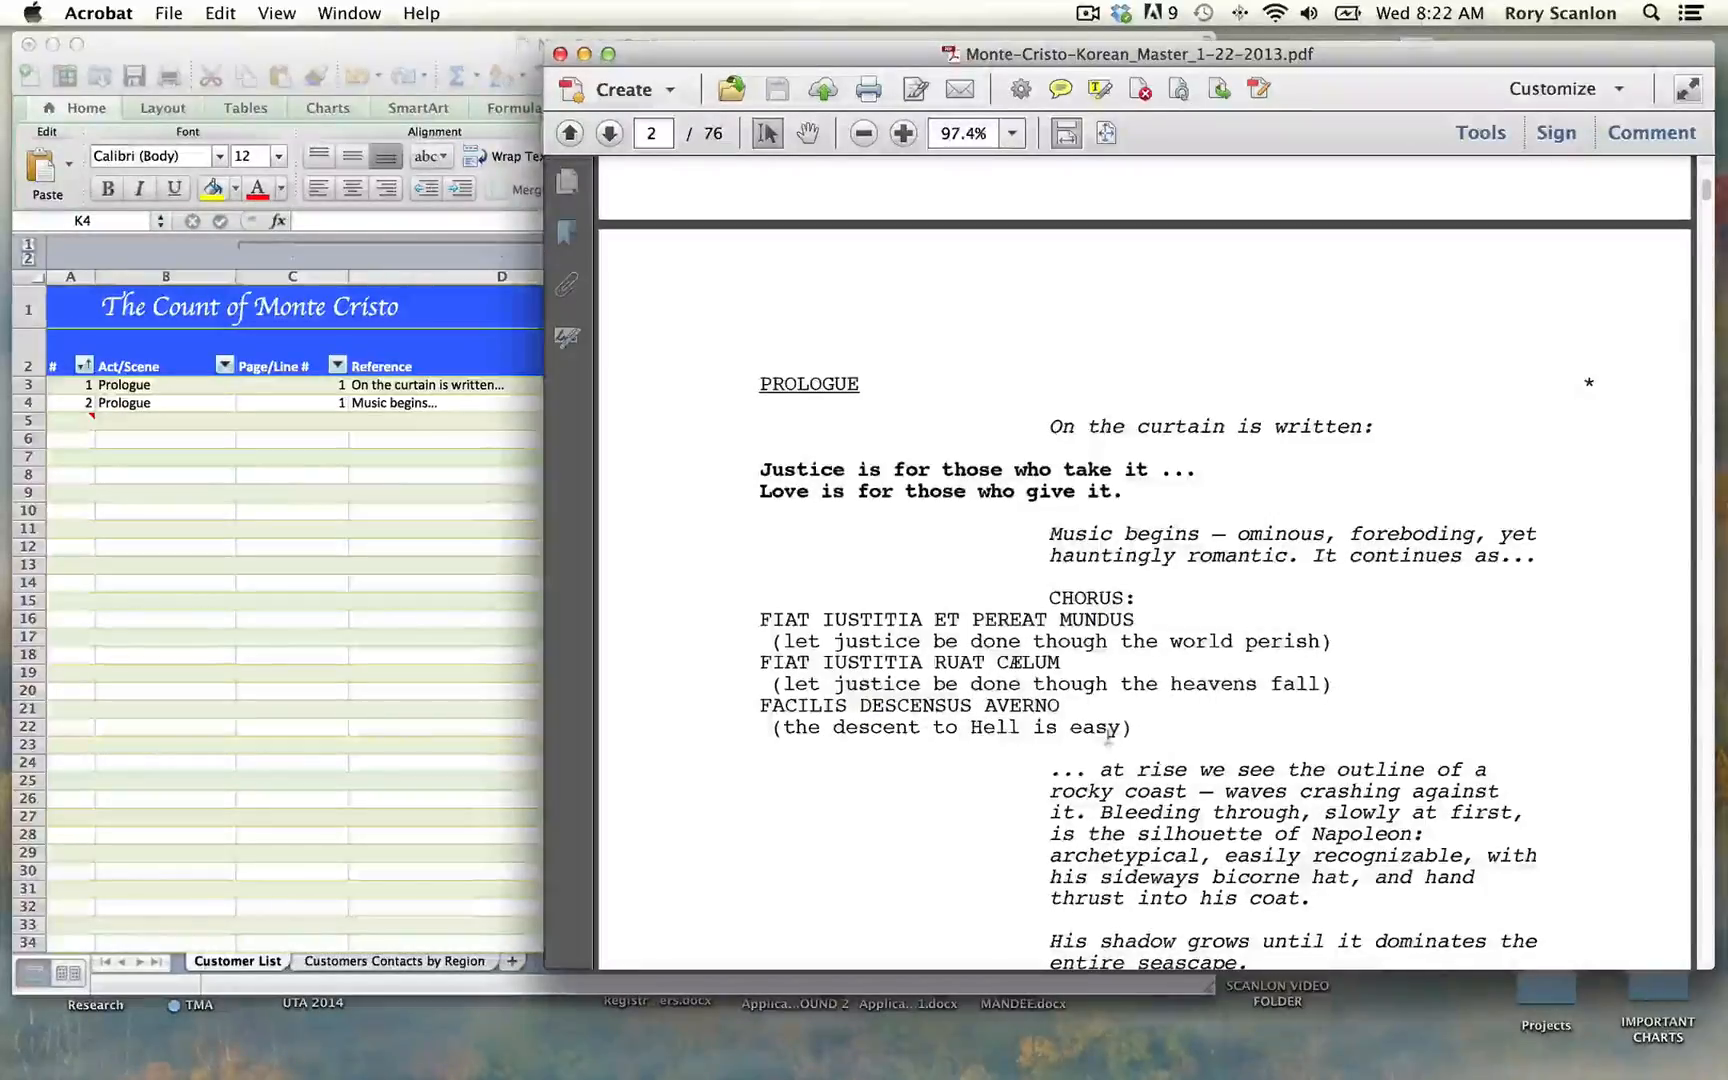
scroll(1223, 731, "down", 5)
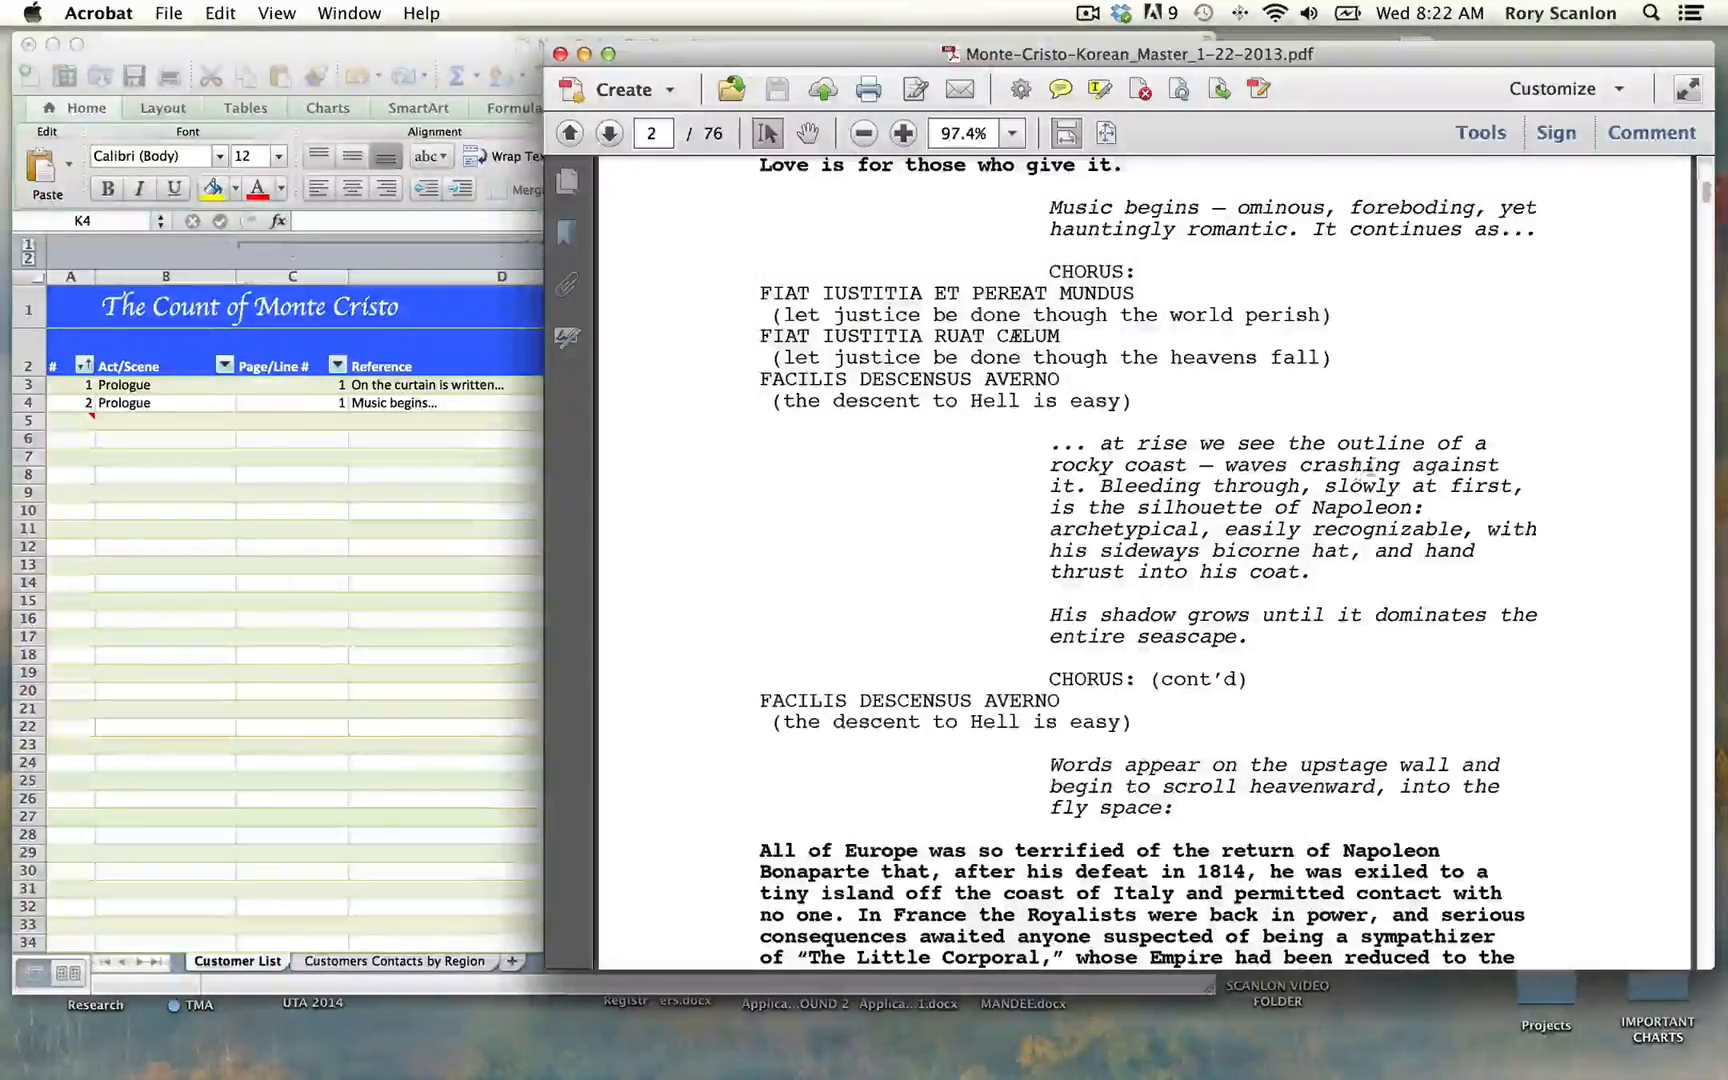
left_click(450, 487)
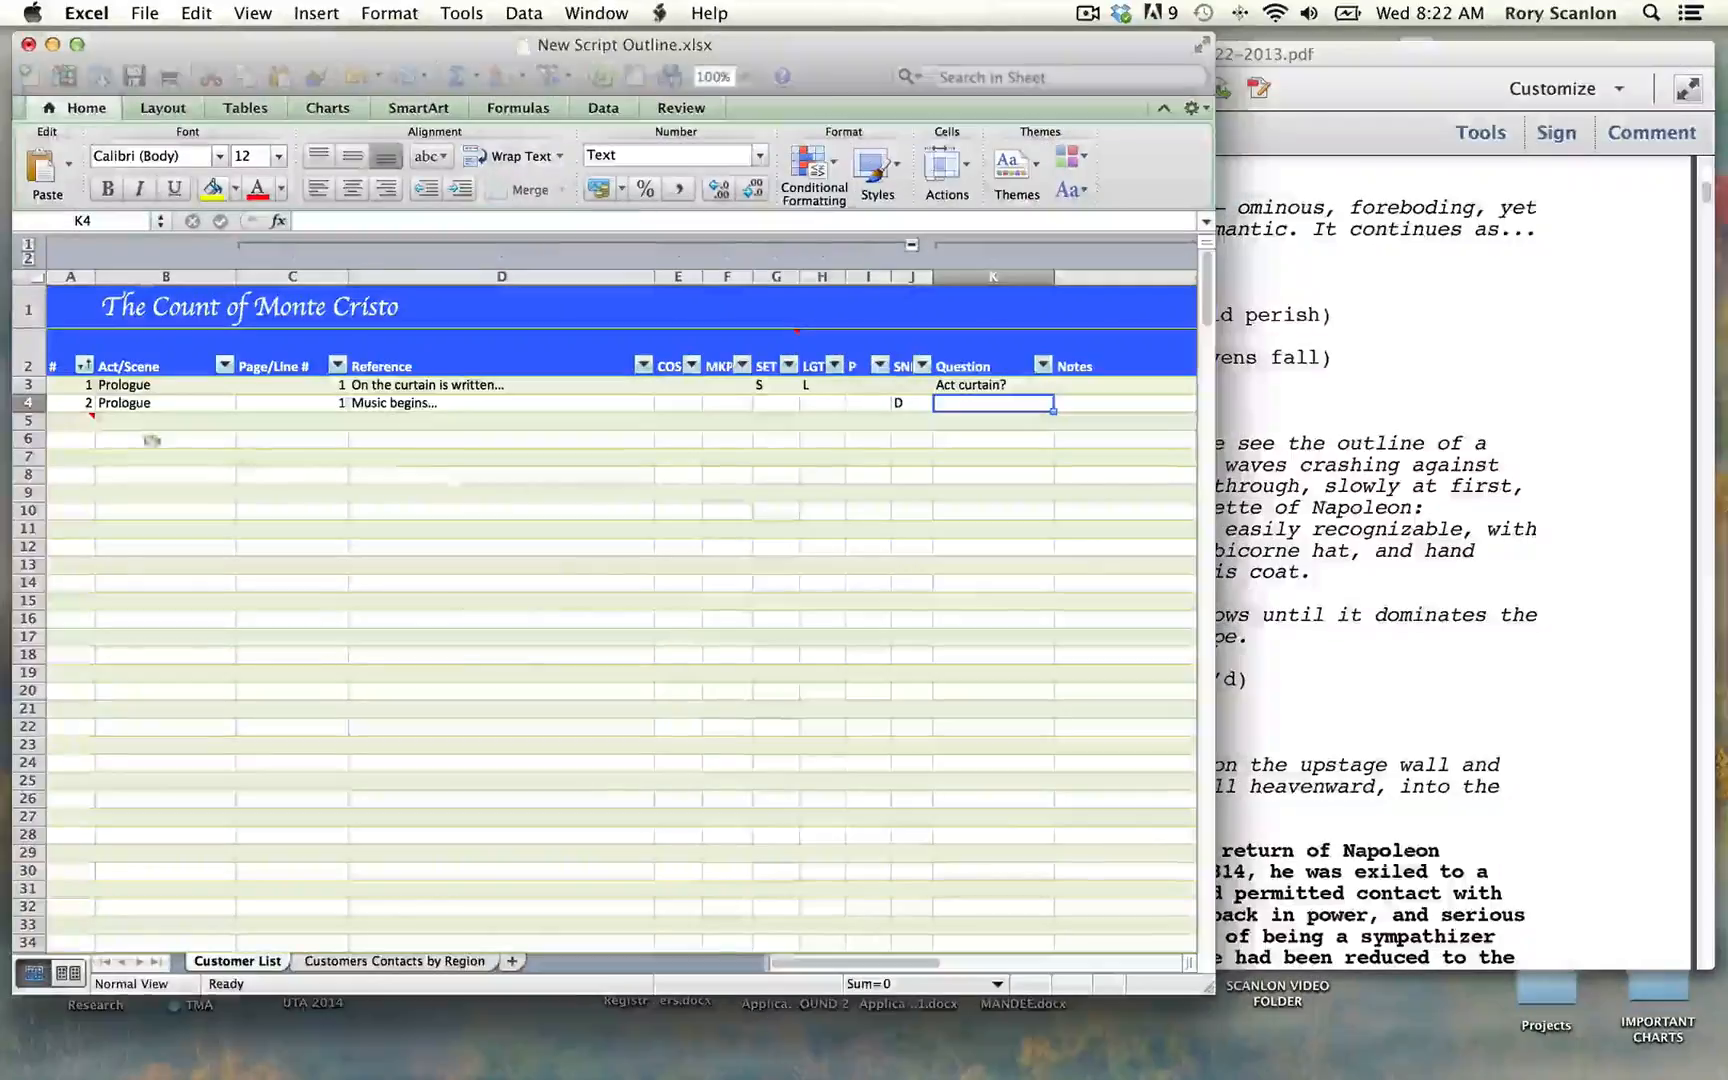
left_click(78, 422)
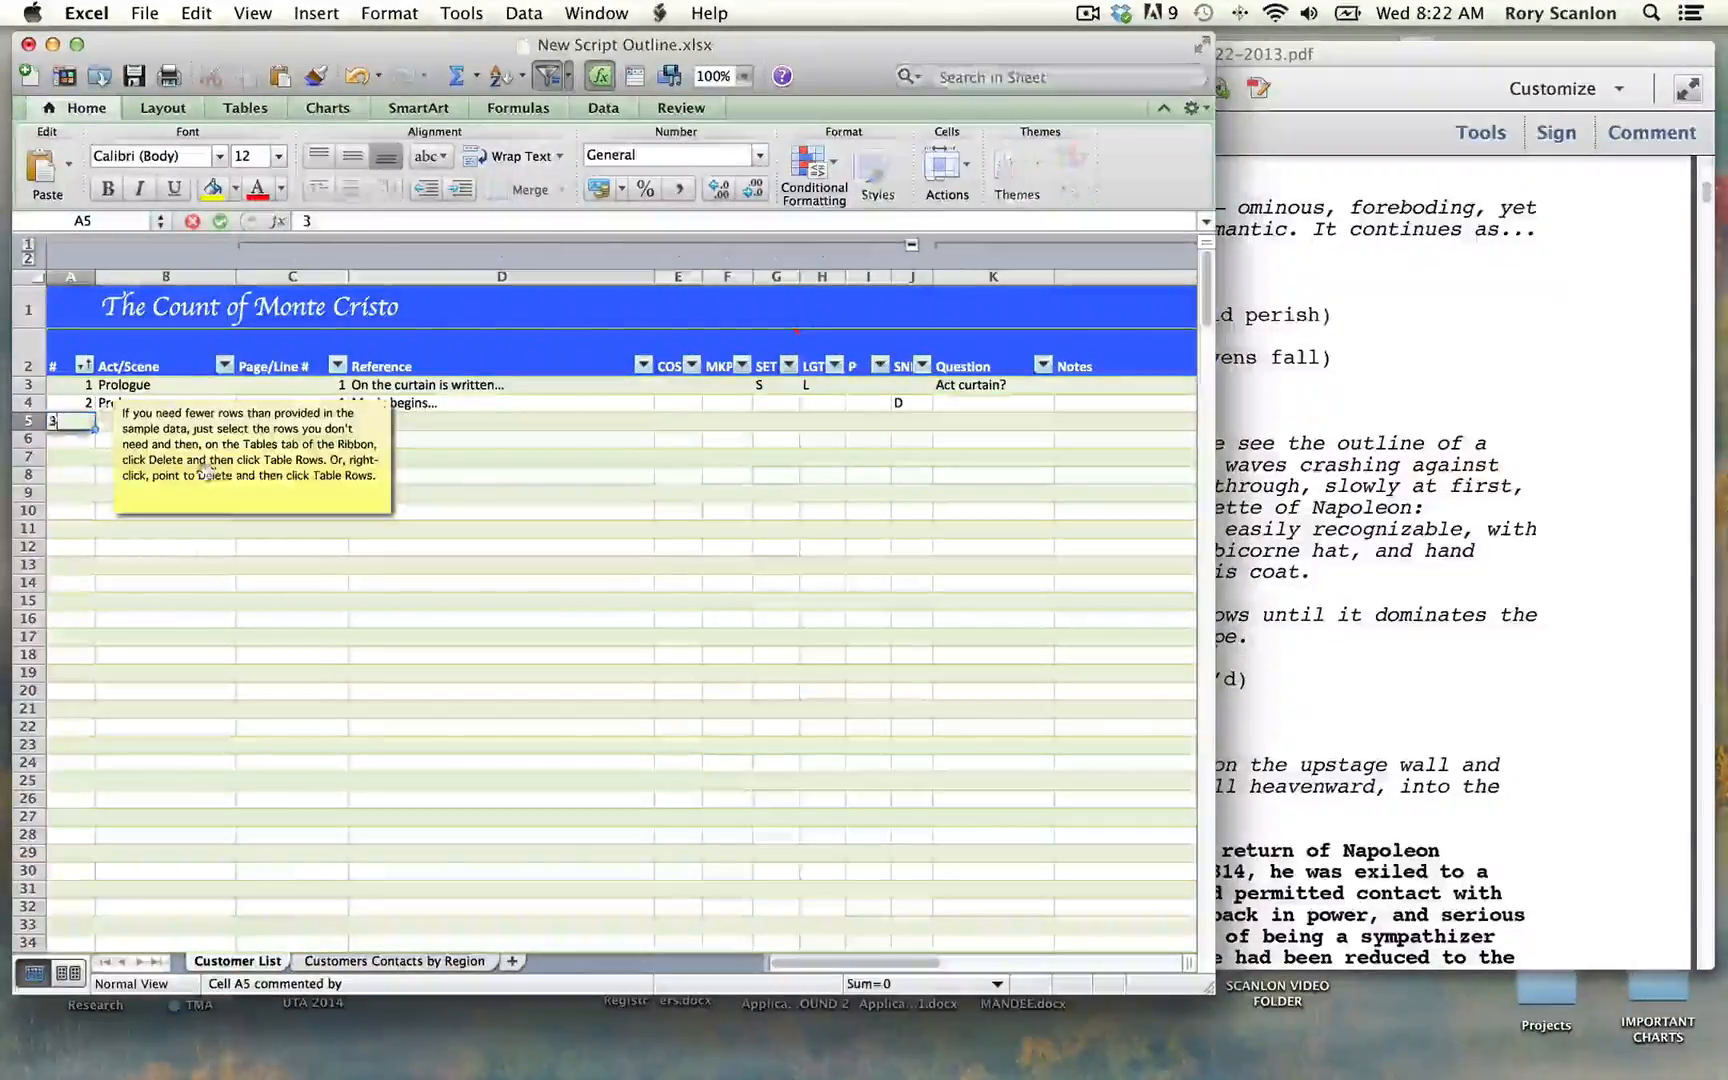
type("3")
key("Tab")
type("P")
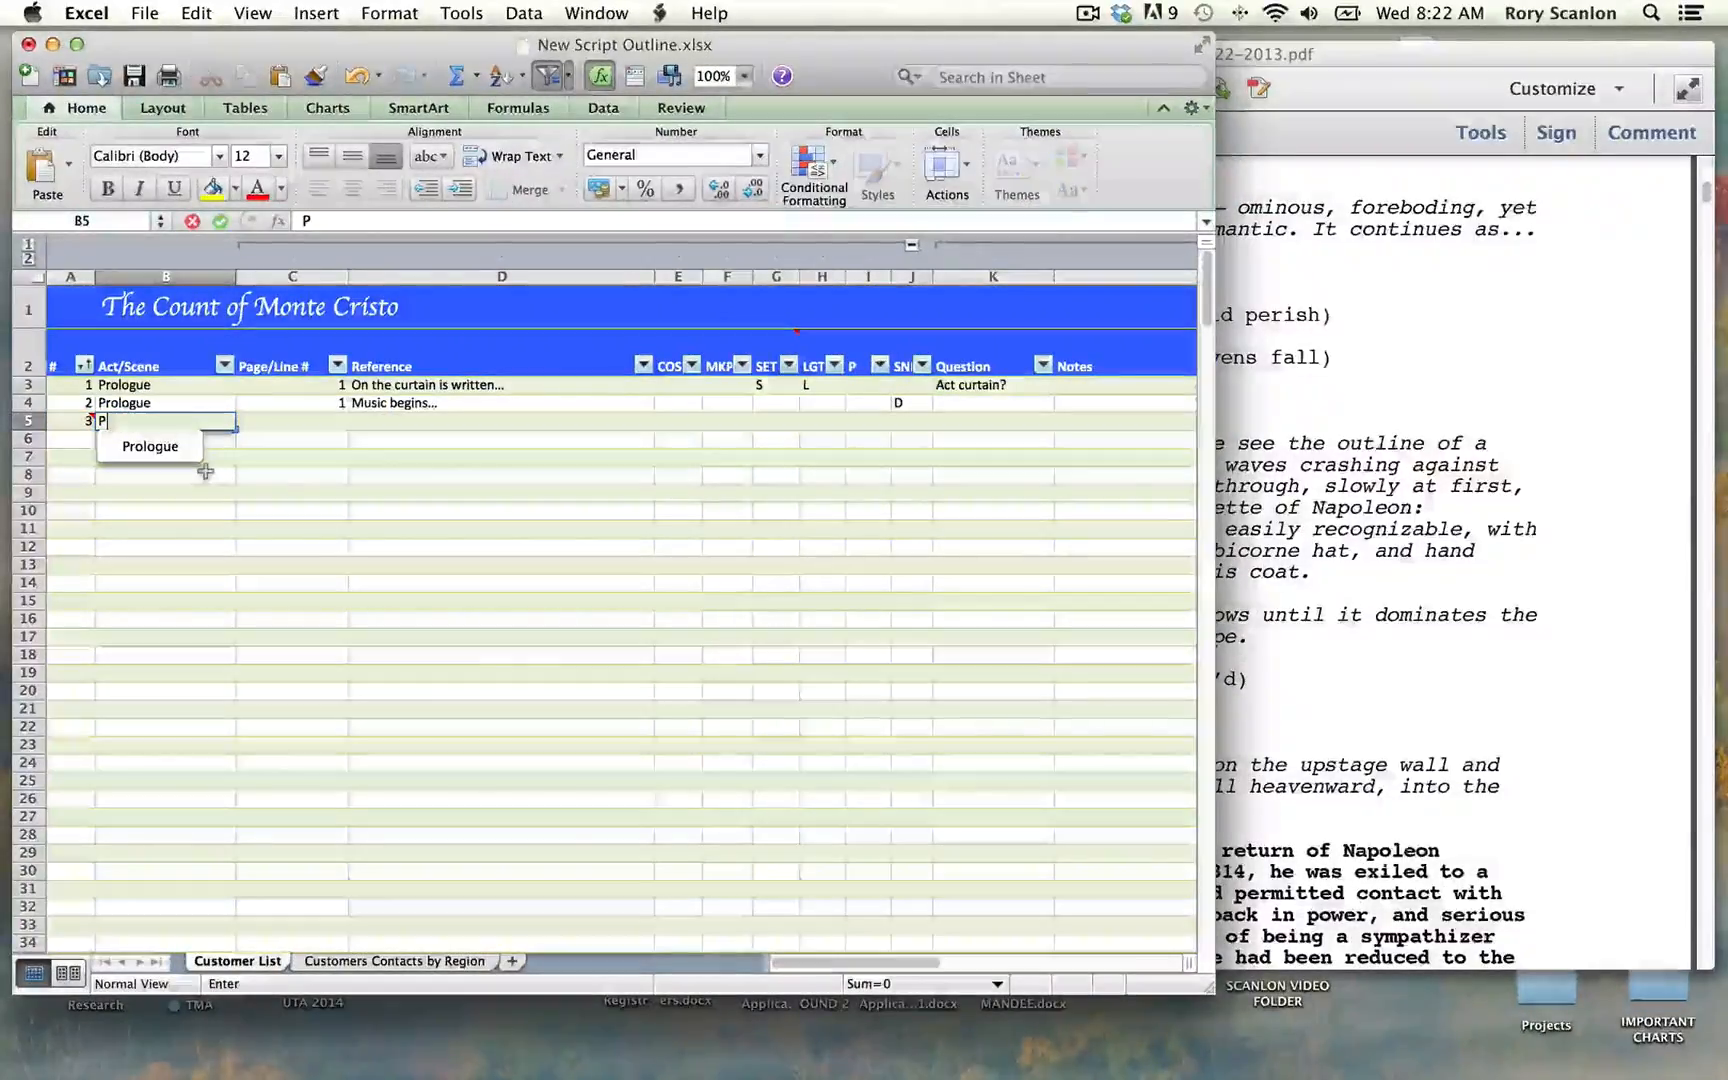
key("Down")
key("Tab")
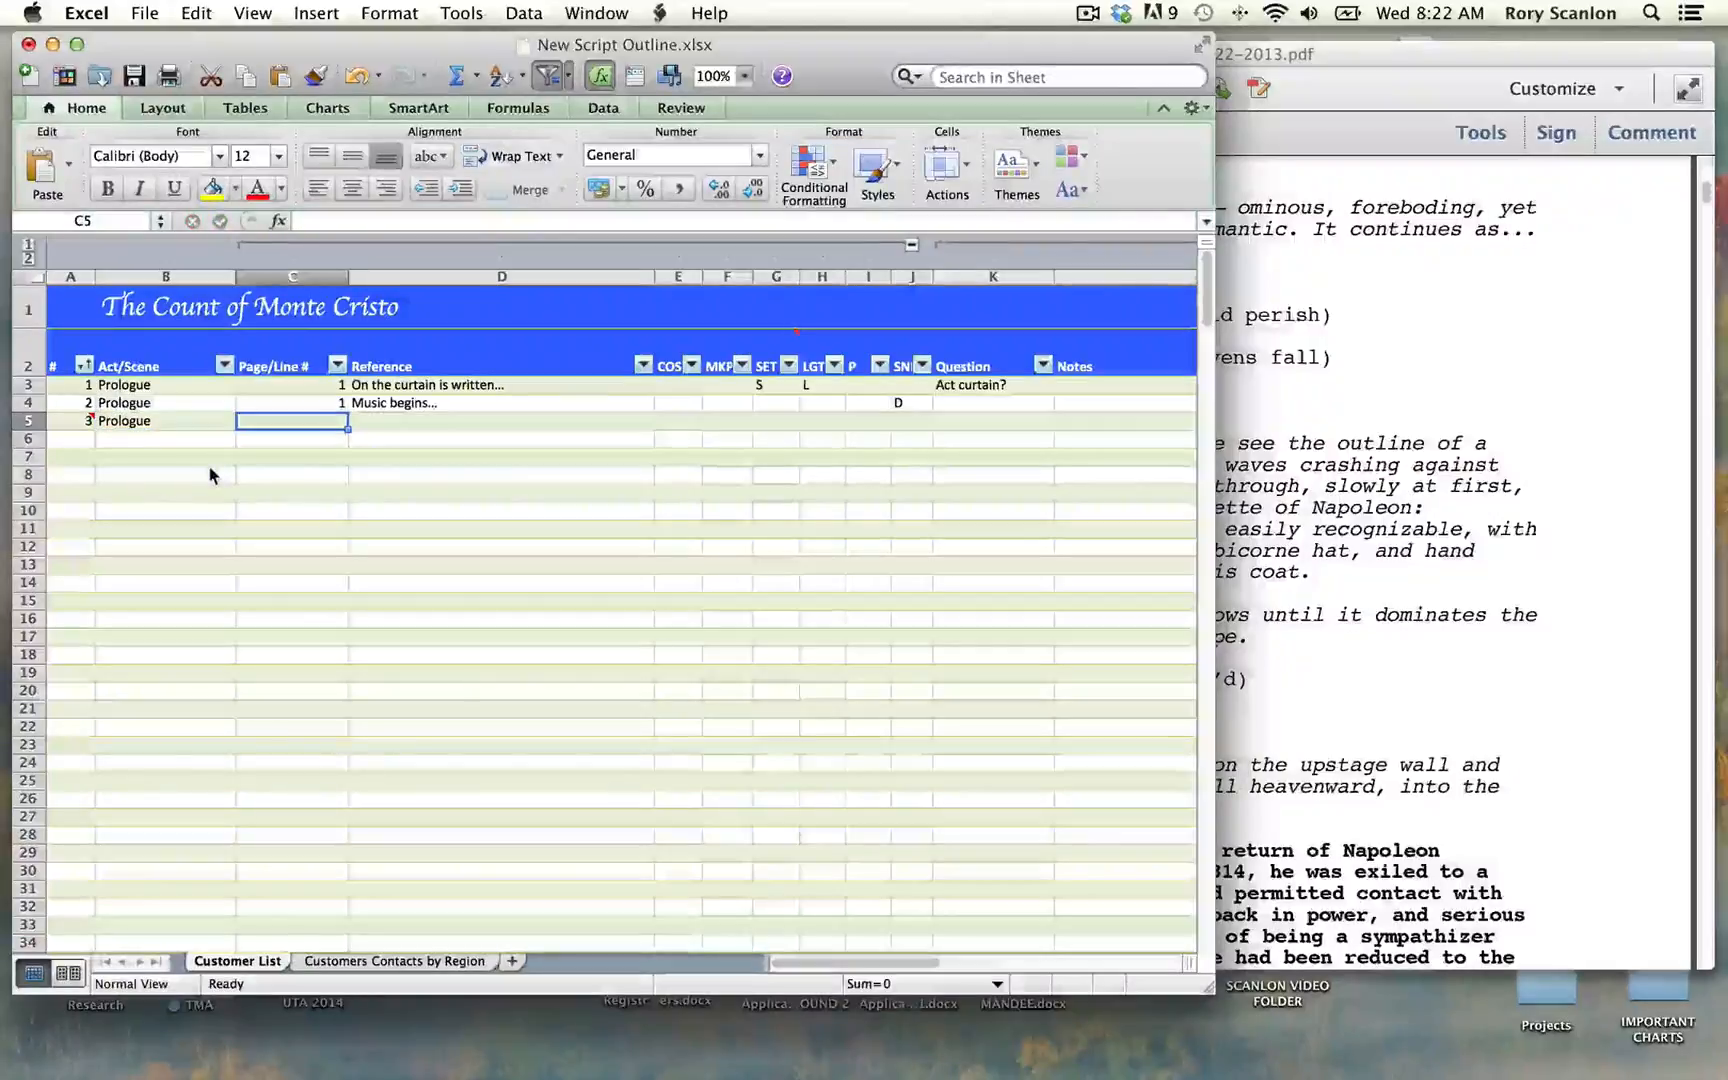
type("1")
key("Tab")
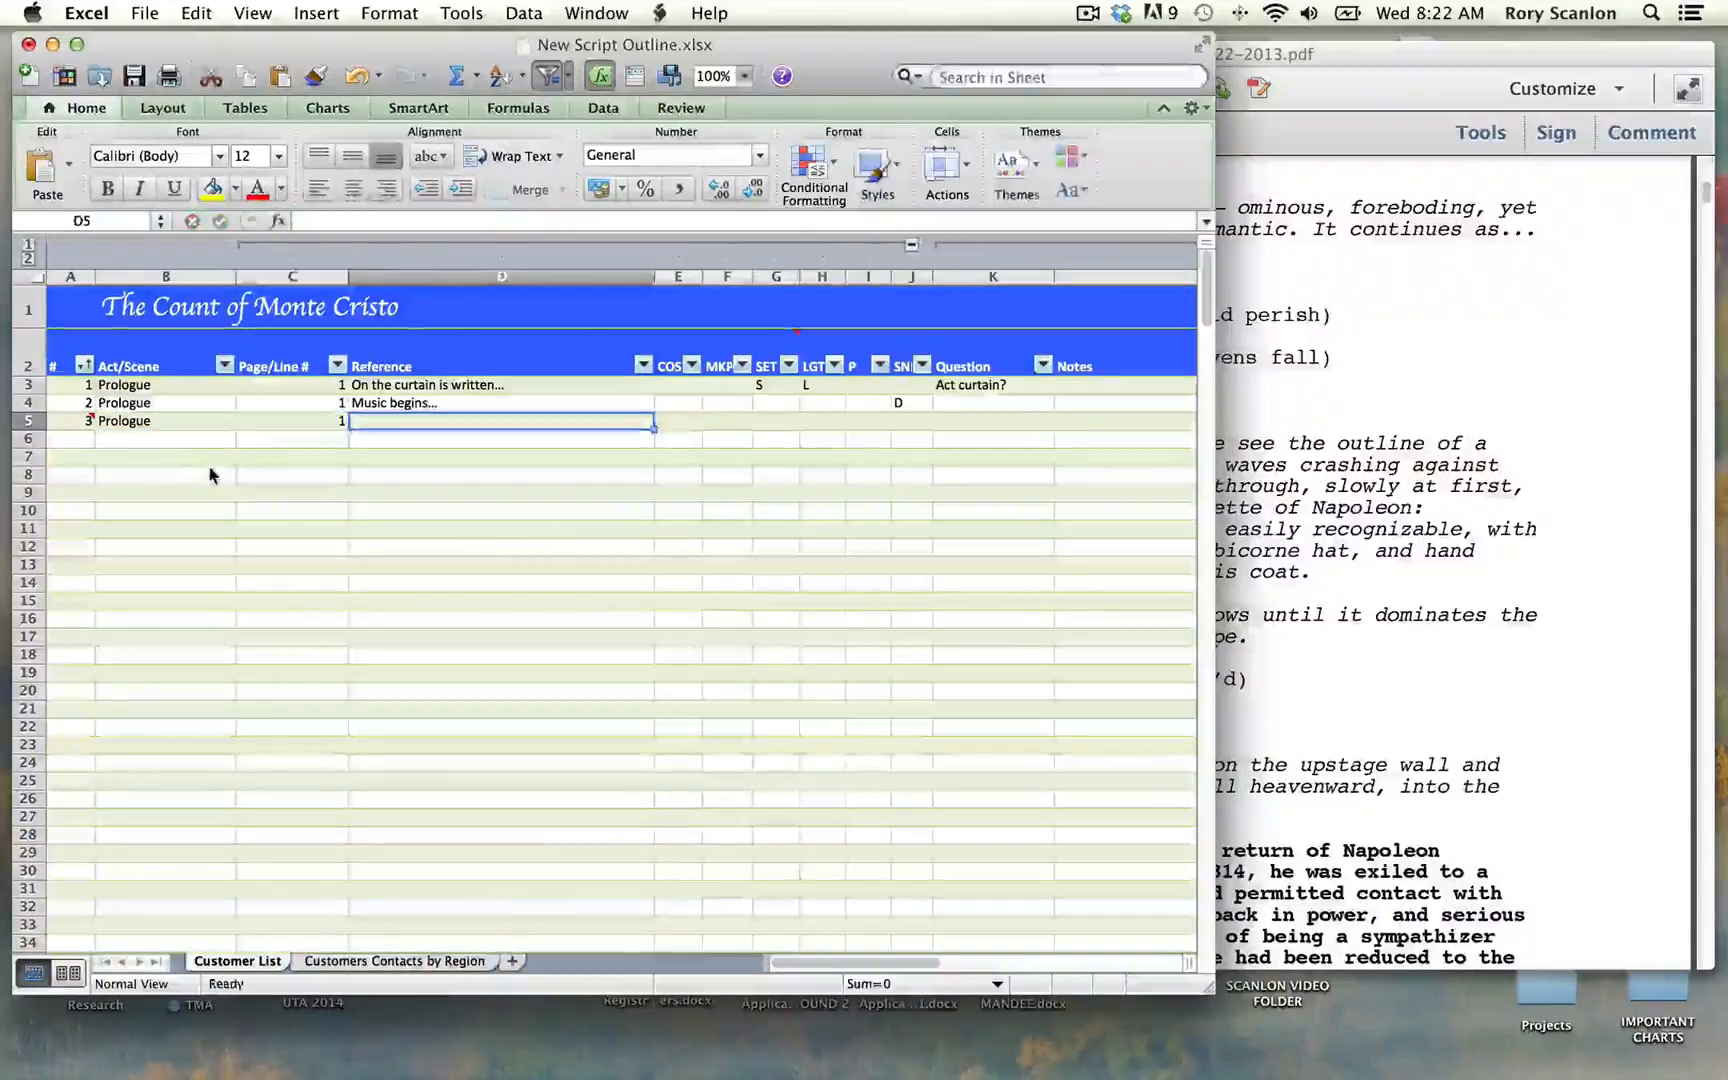
Step: Enter "At the rise..." as the Reference in row 5 and mark it S under SET and L under LGT
type("At th")
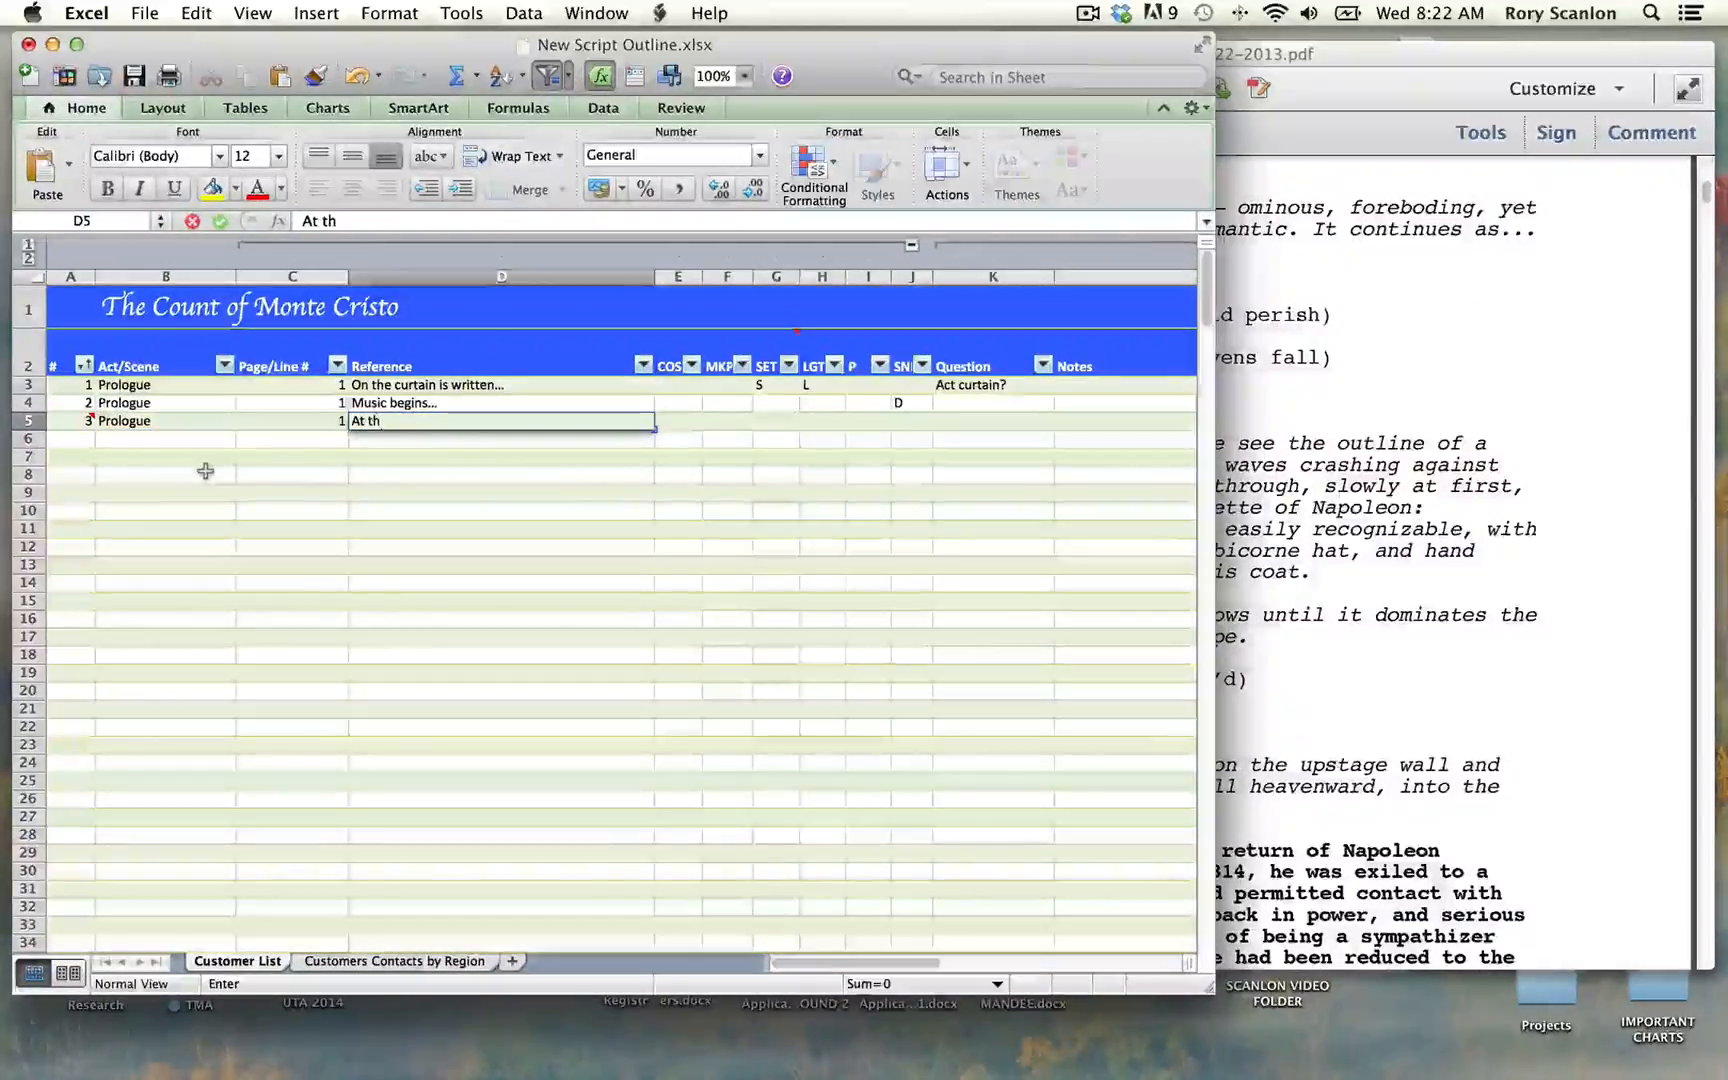
type("e rise...")
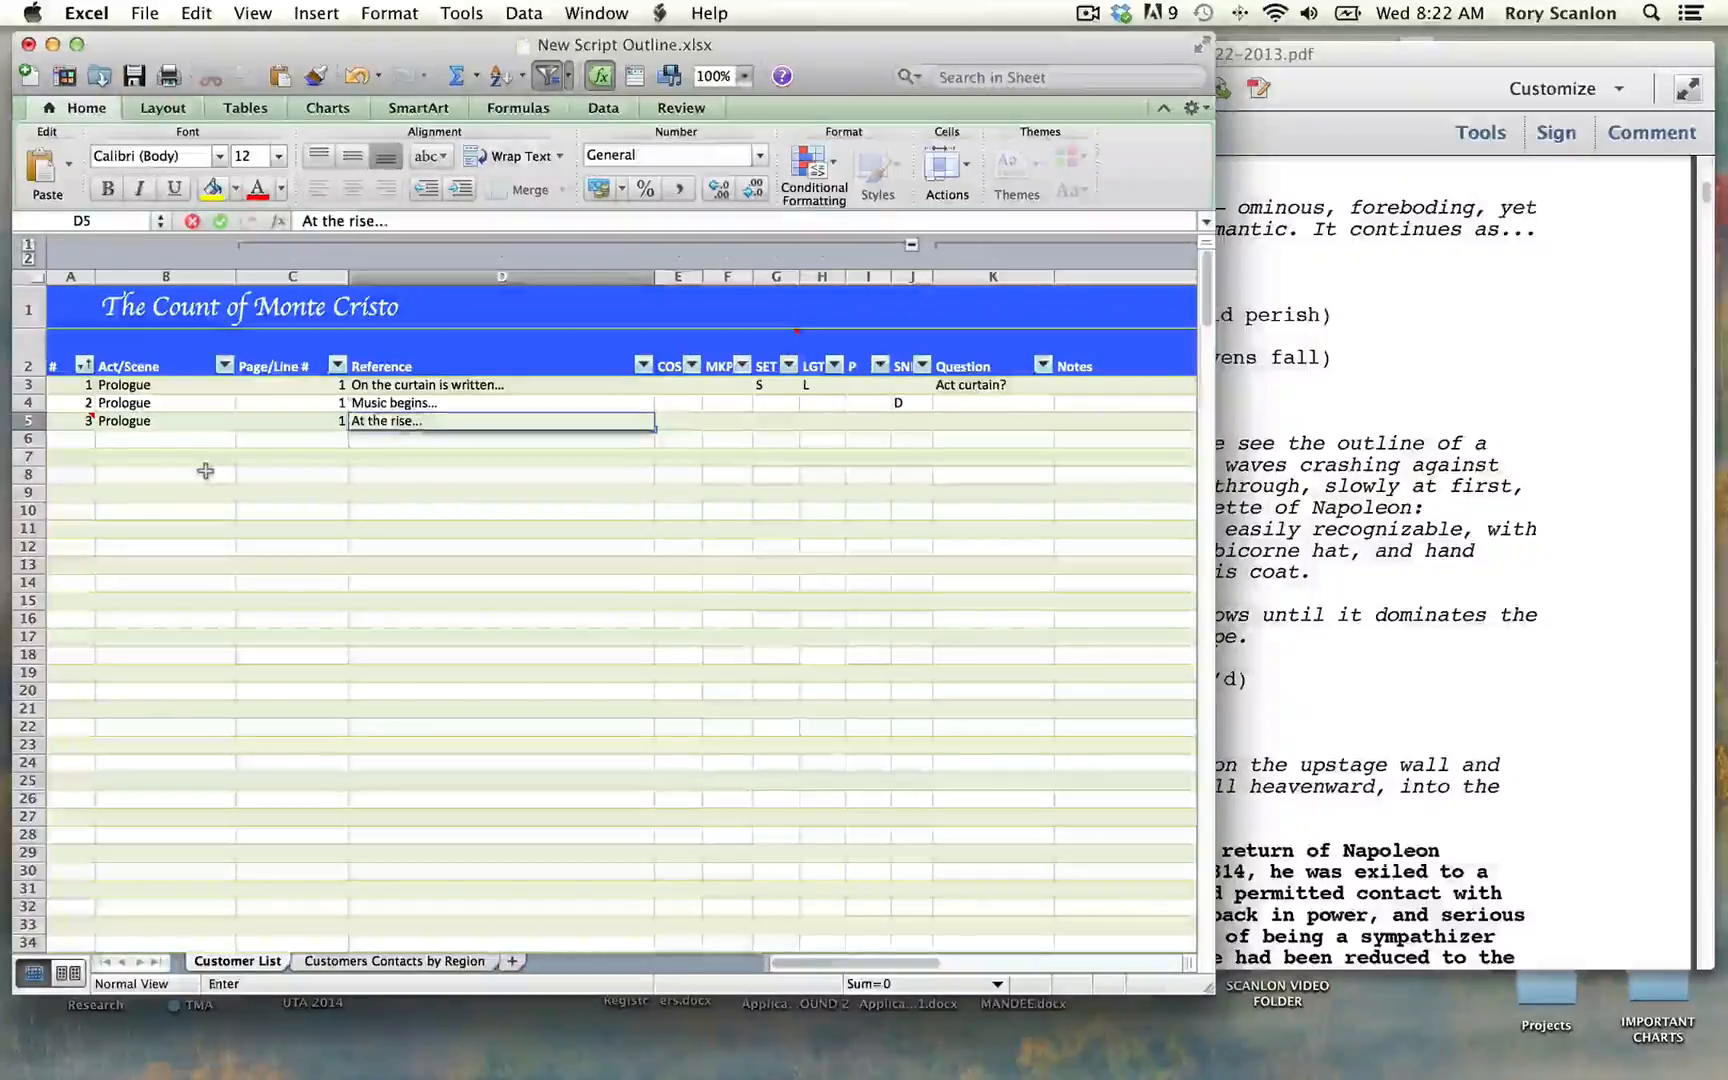
key("Tab")
key("Tab")
key("Tab")
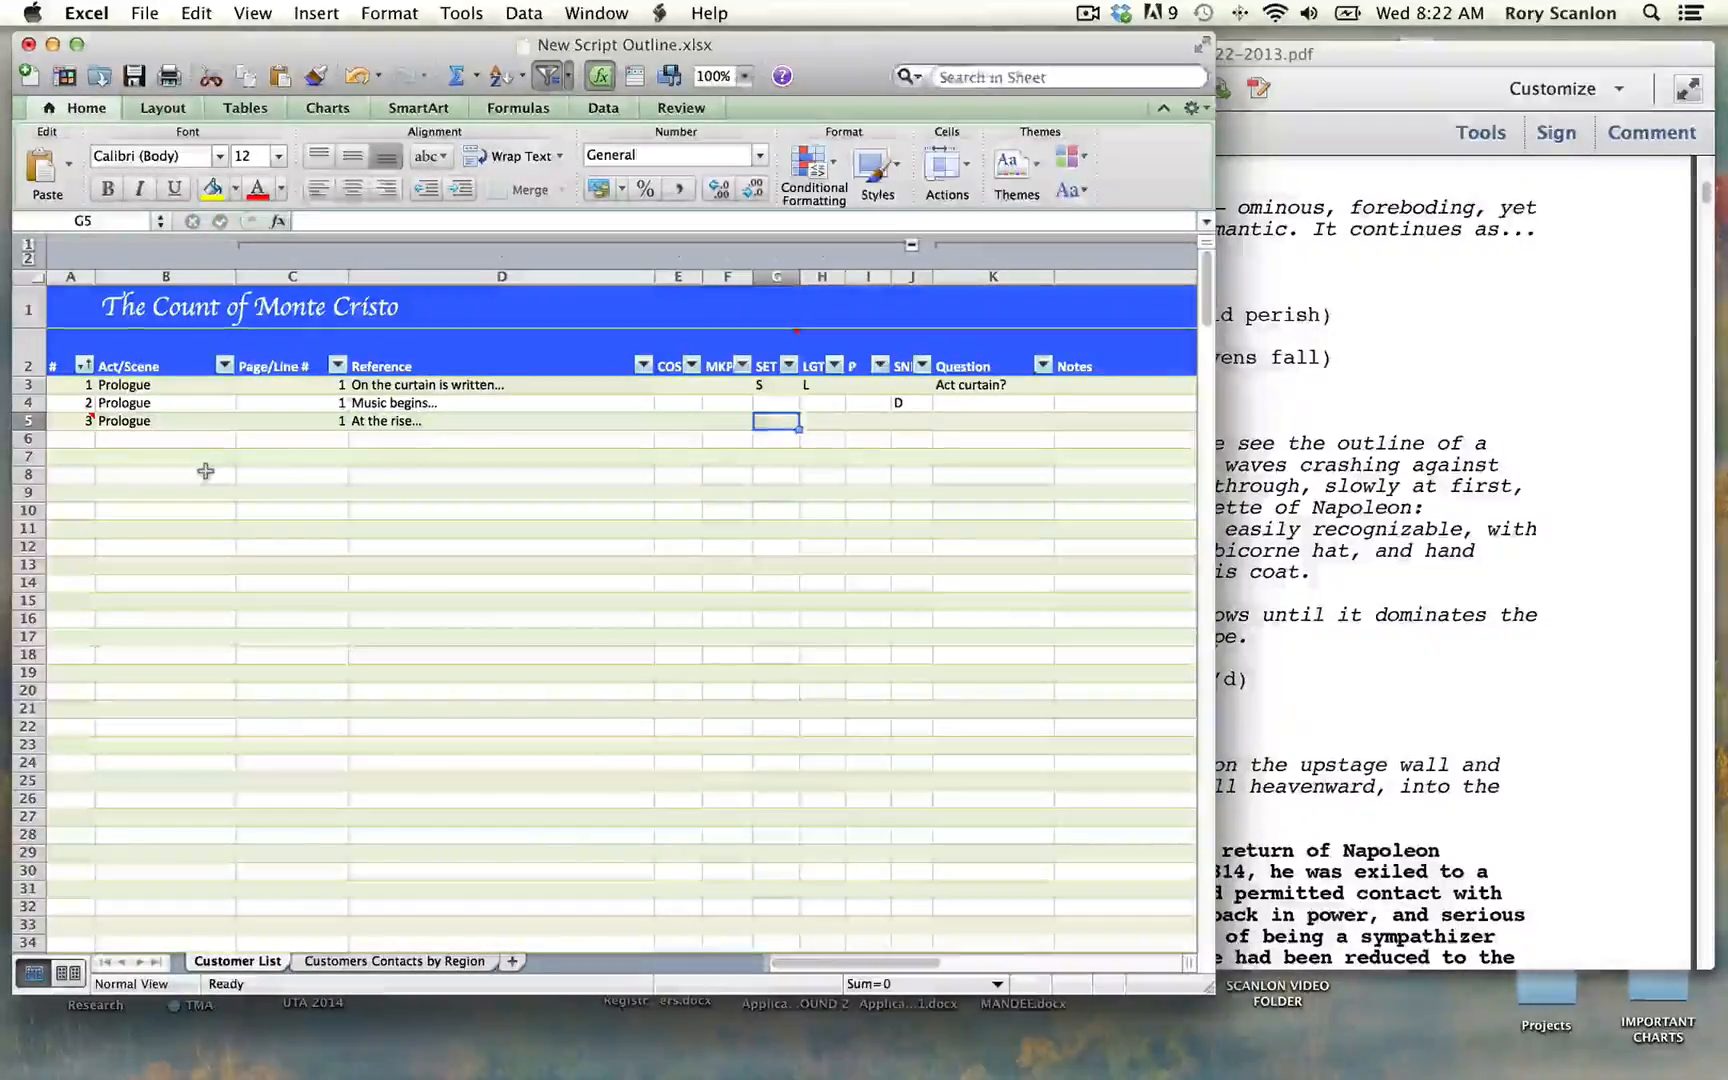
type("S")
key("Tab")
type("L")
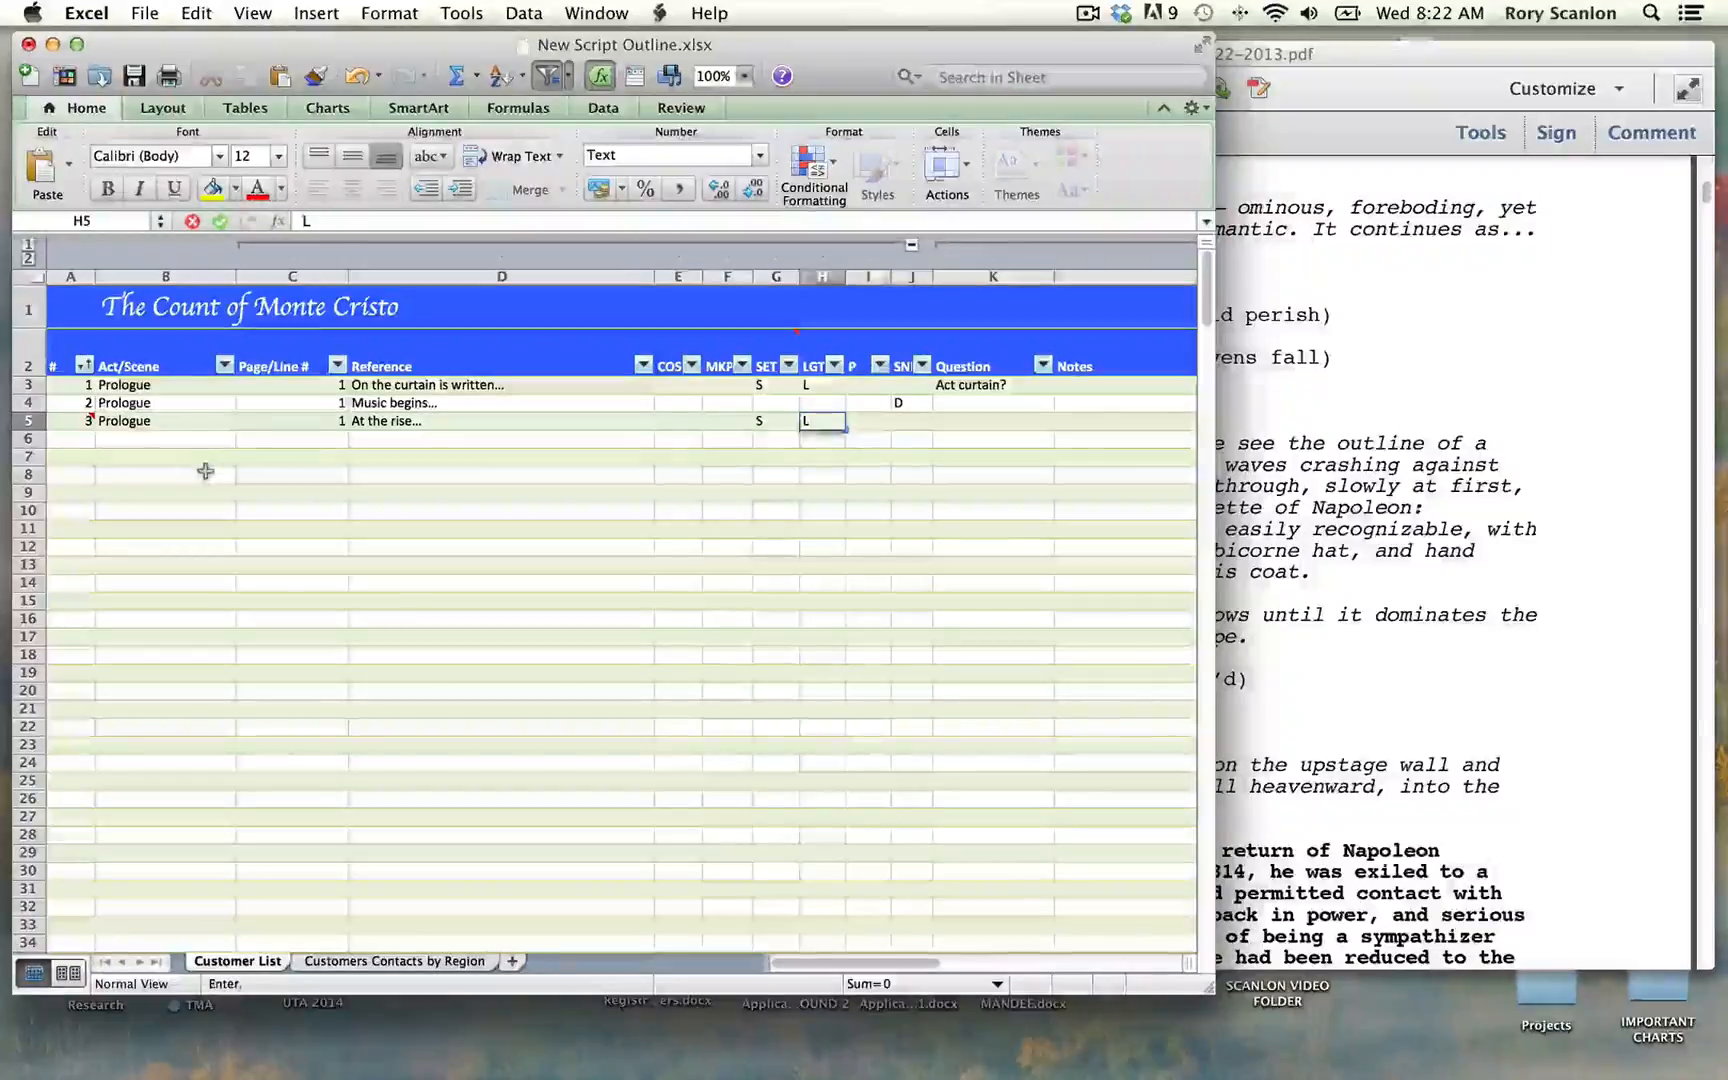
Step: Enter "Curtain going up" in the Question column of row 5
key("Tab")
key("Tab")
key("Tab")
type("Curtain going")
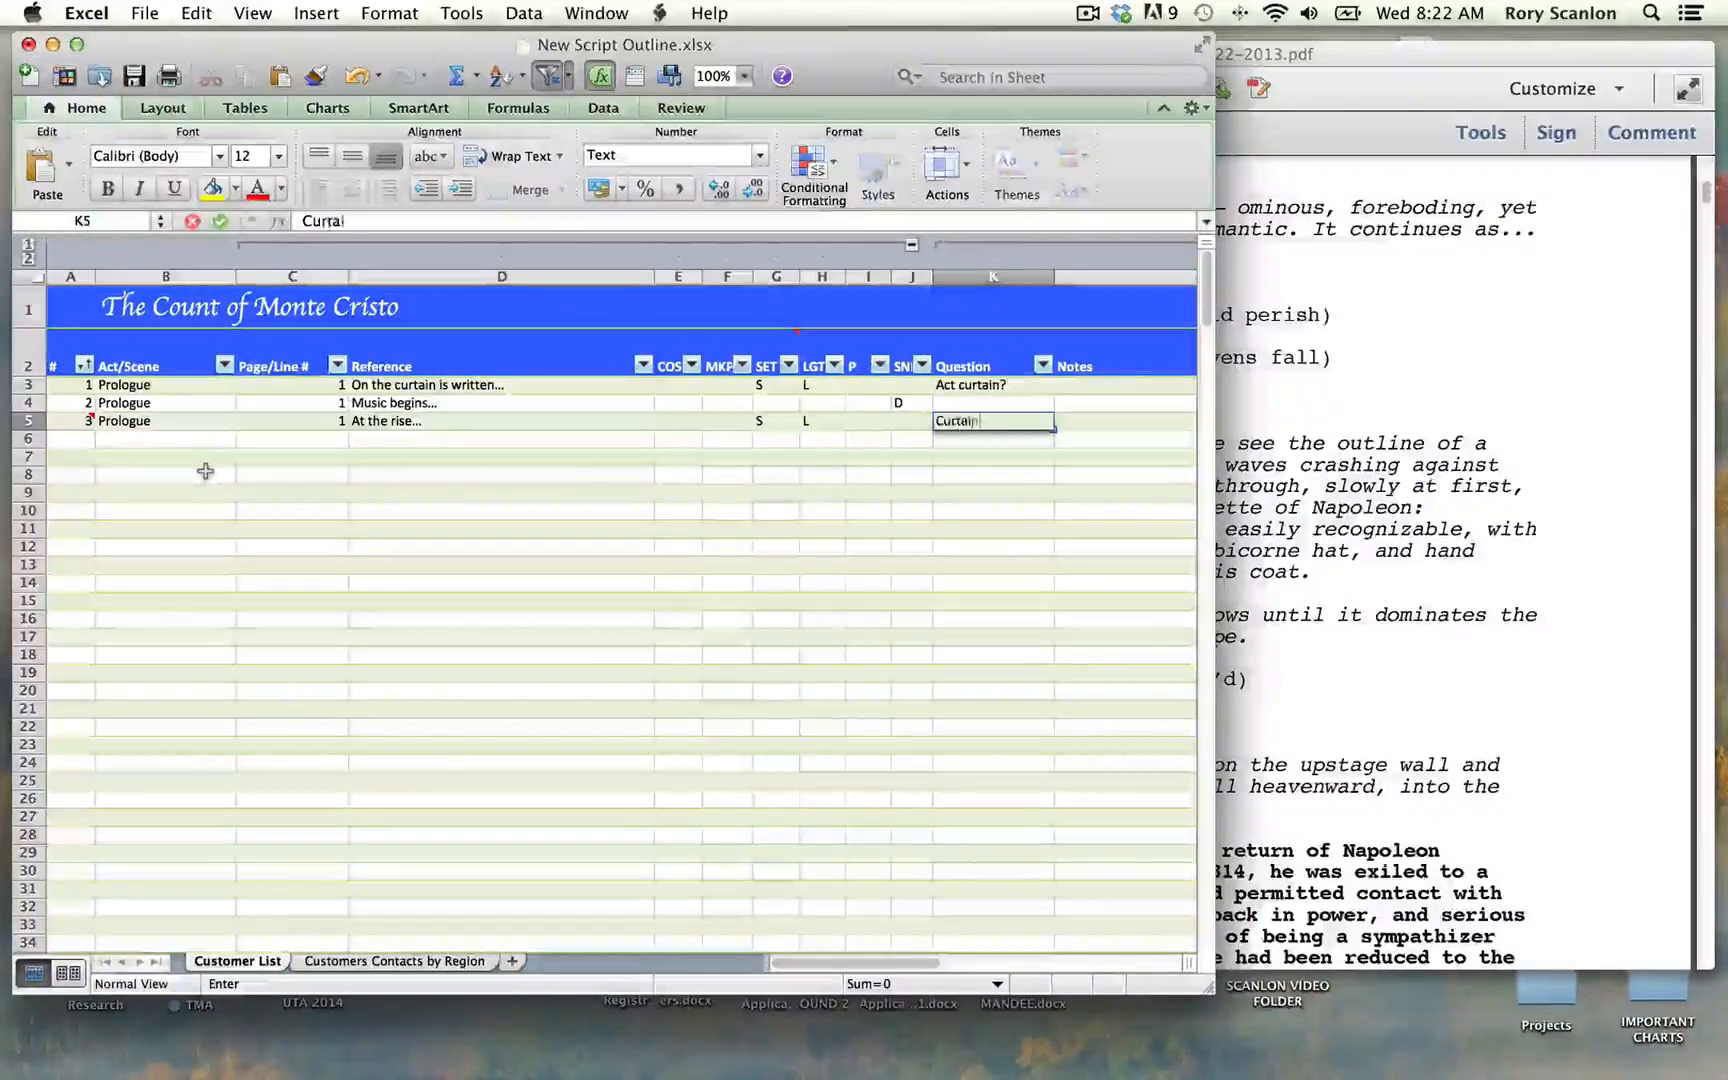
key("Tab")
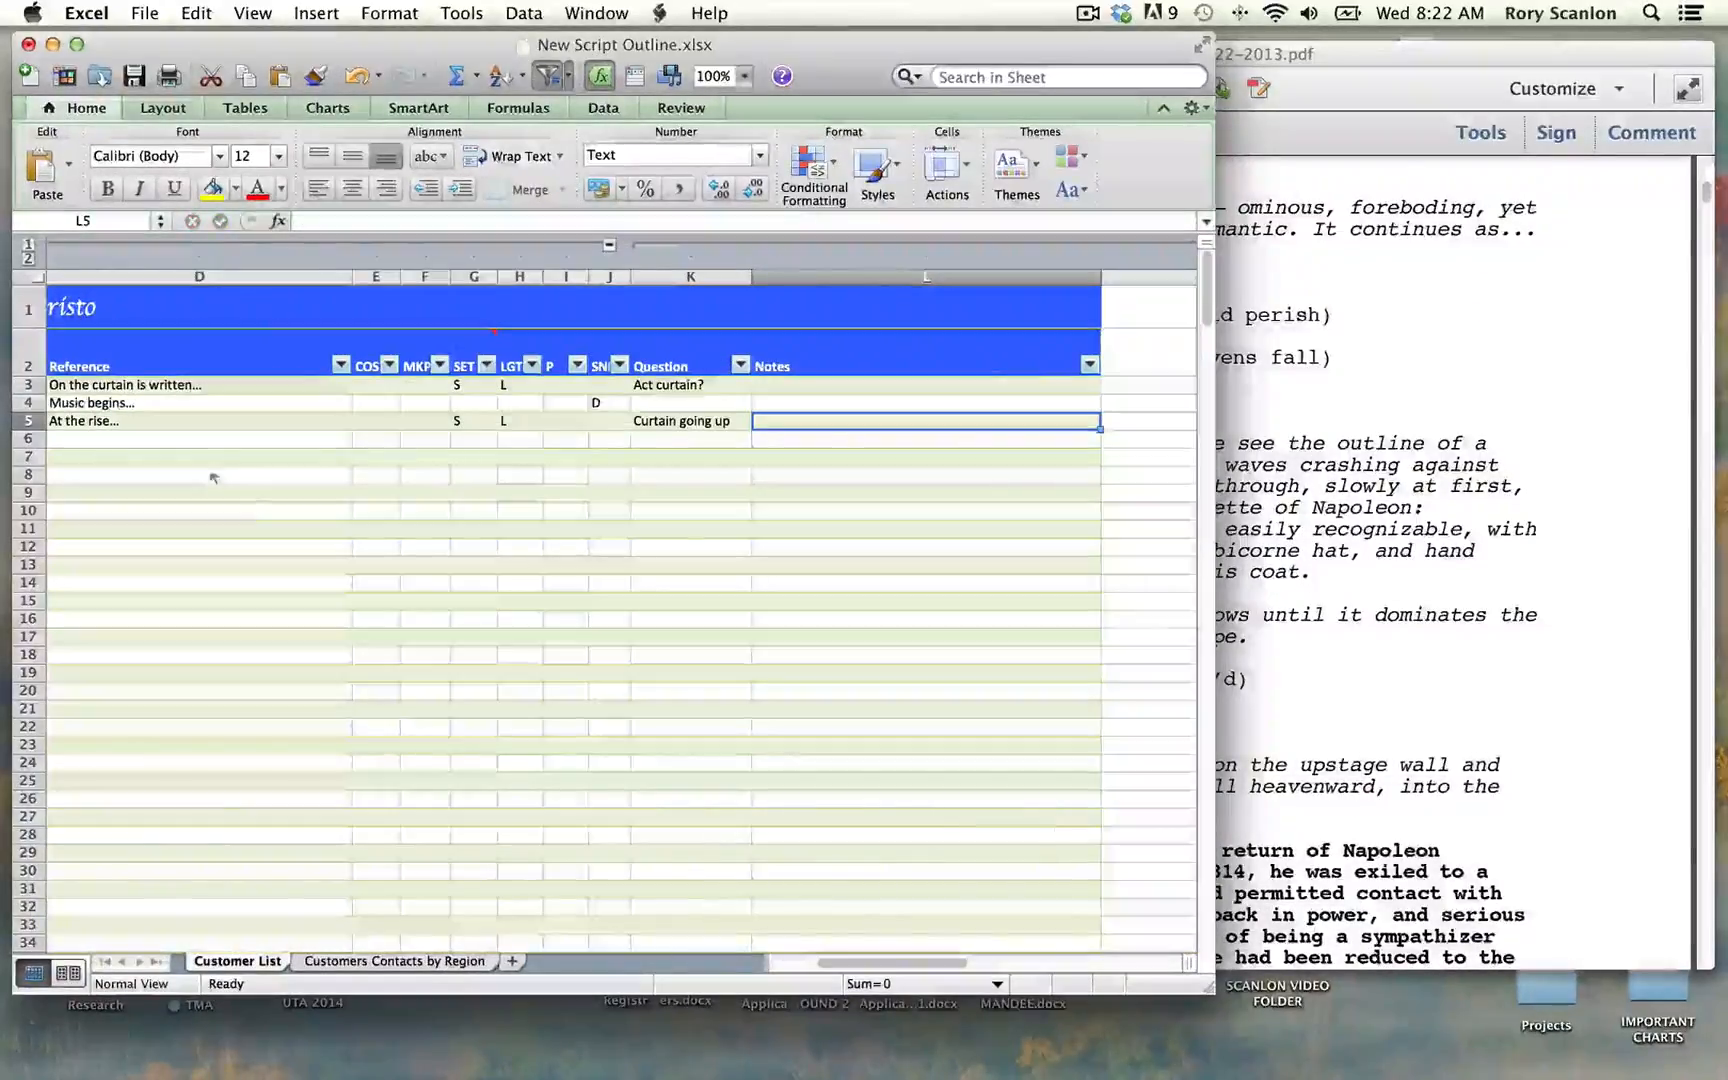
Step: Enter "There would be an orchestra warming period?" in the Notes column of row 5
left_click_drag(903, 964, 809, 966)
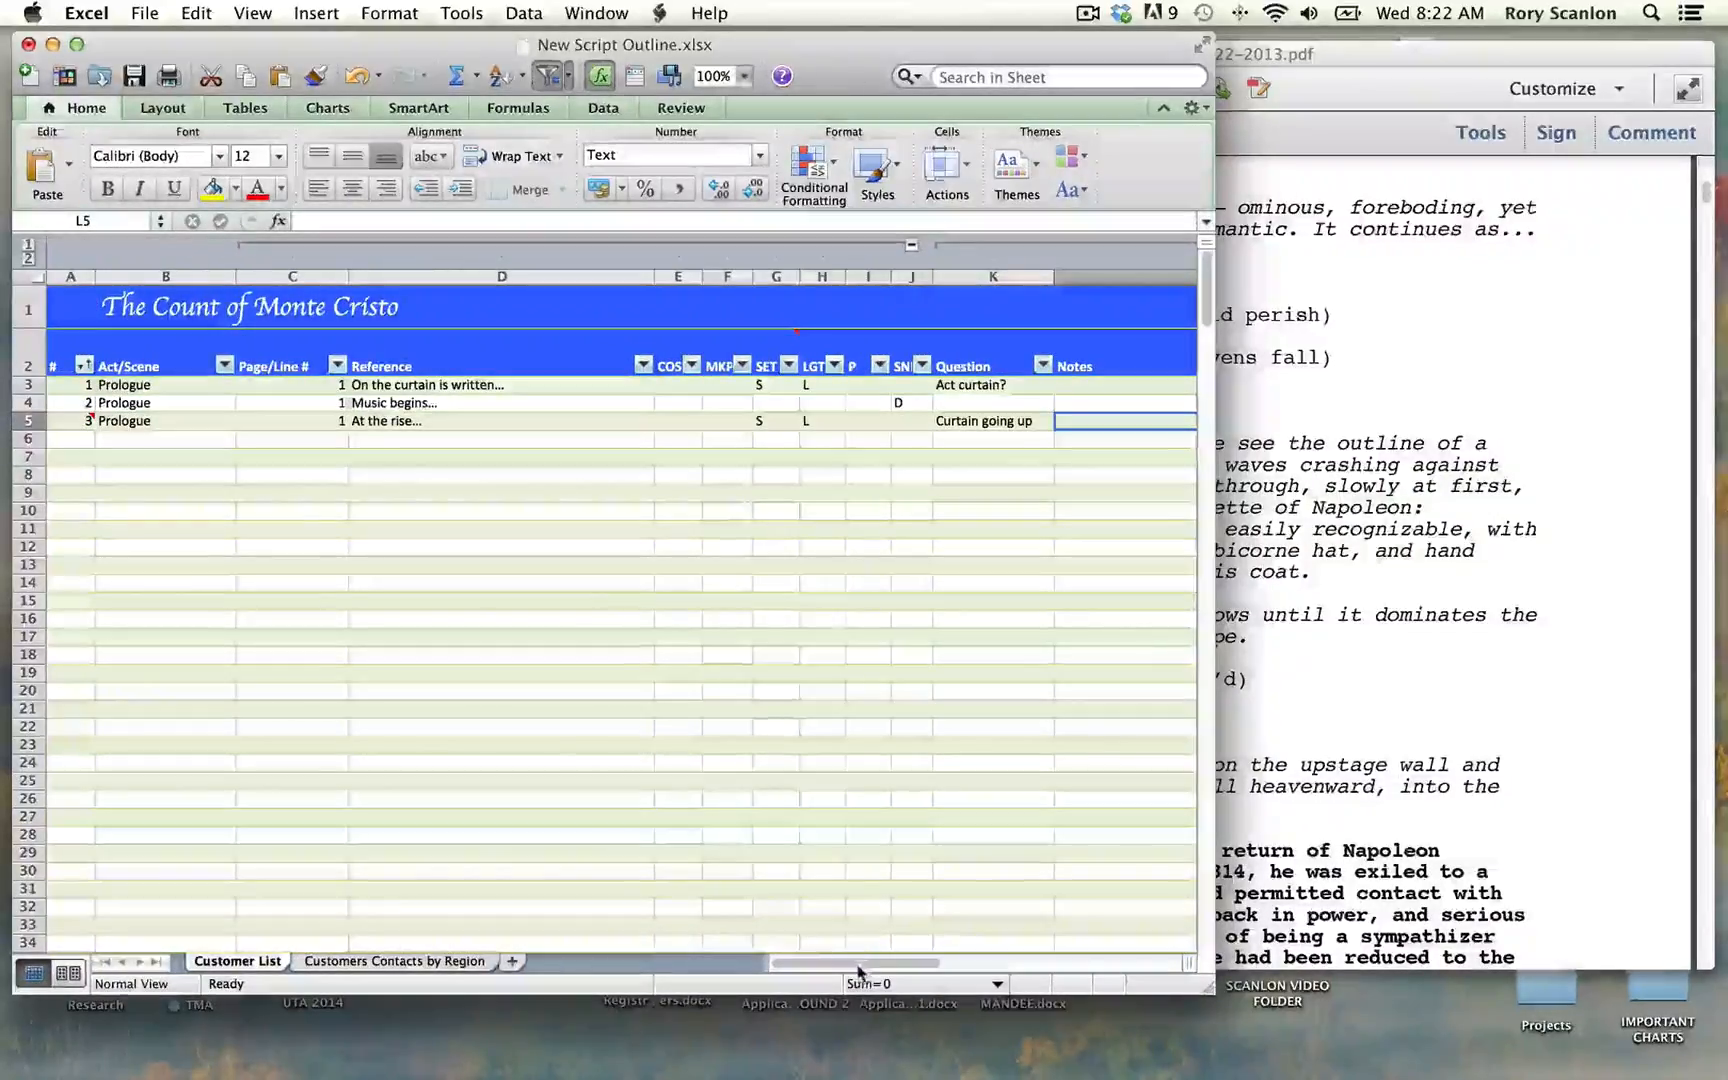
left_click_drag(862, 964, 905, 963)
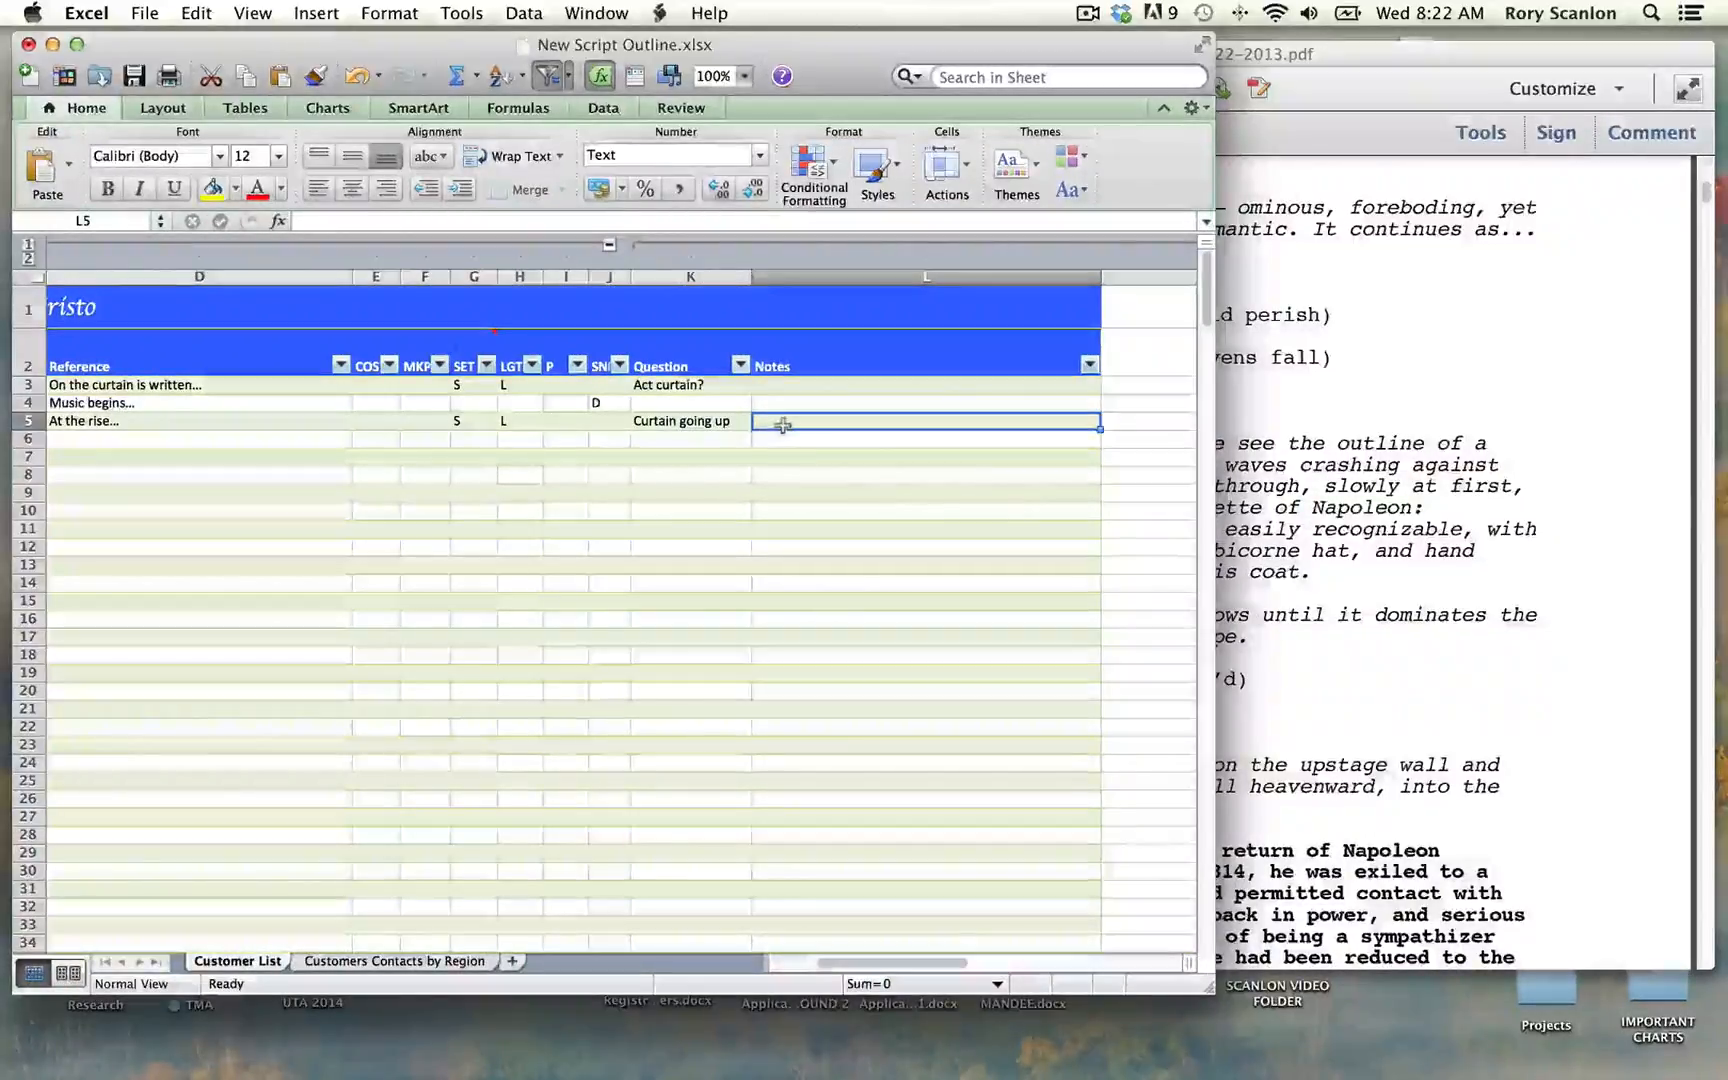
type("There")
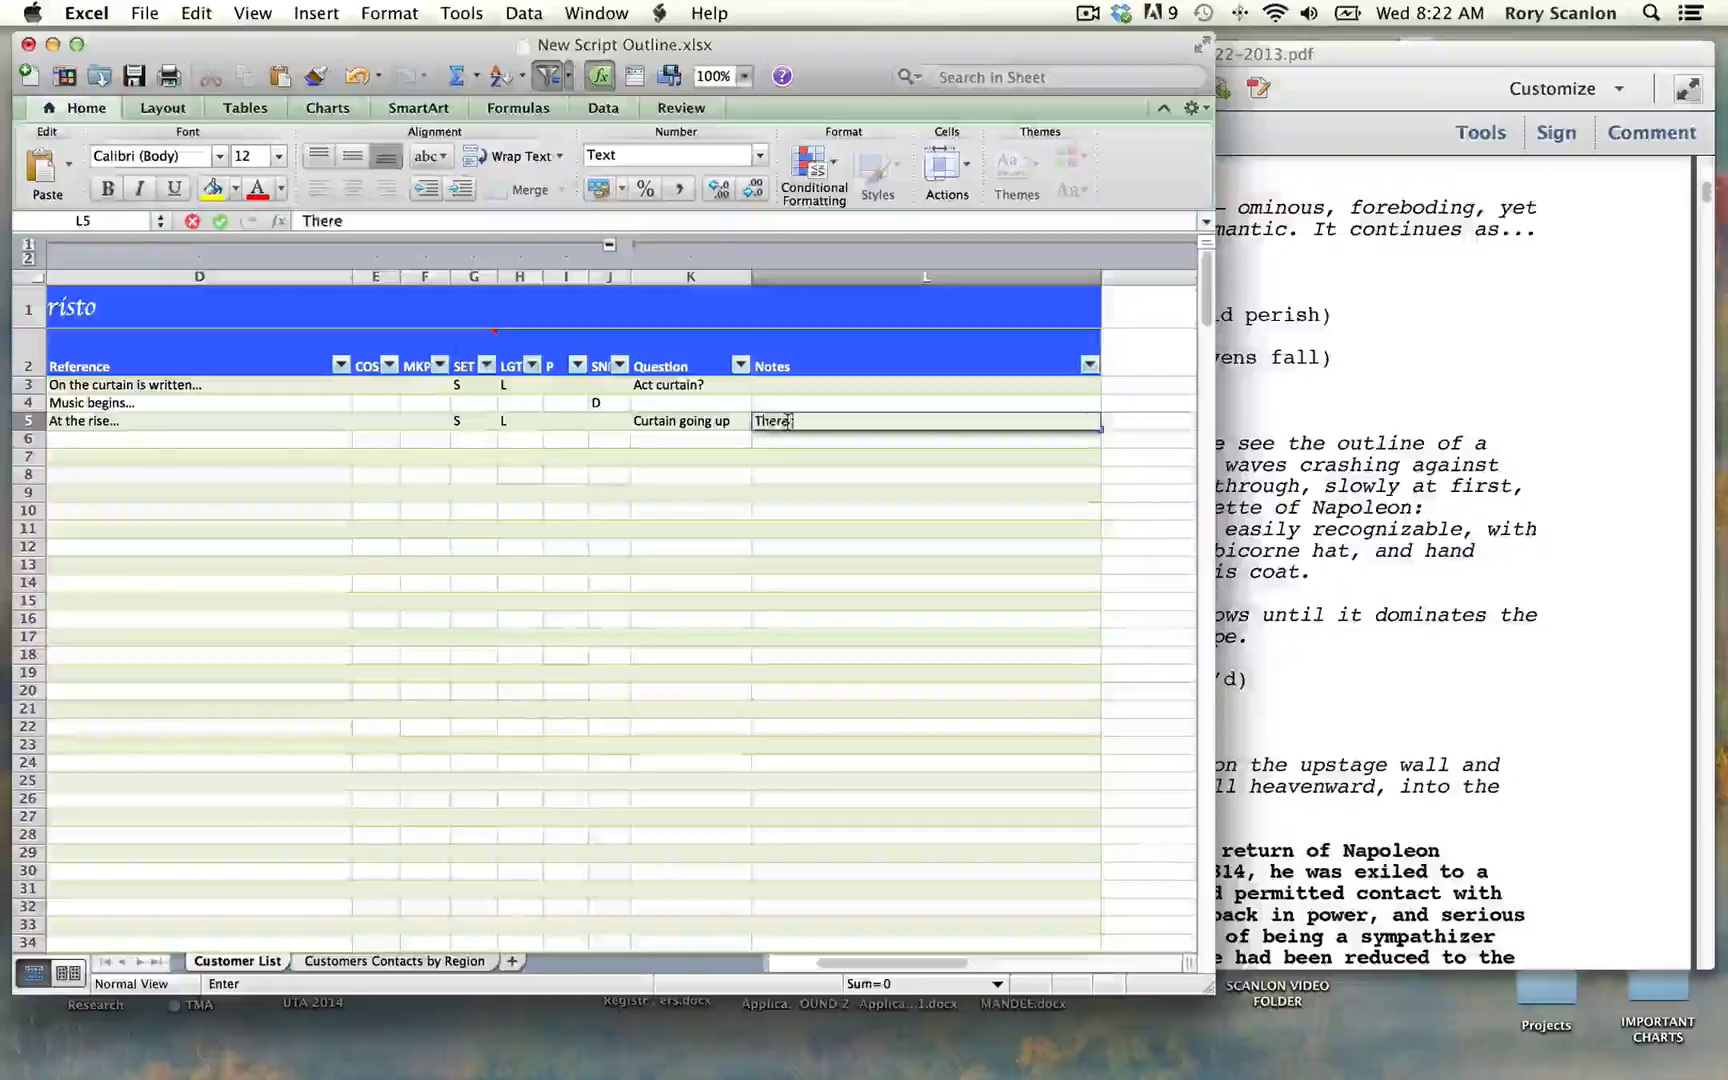
type(" woul")
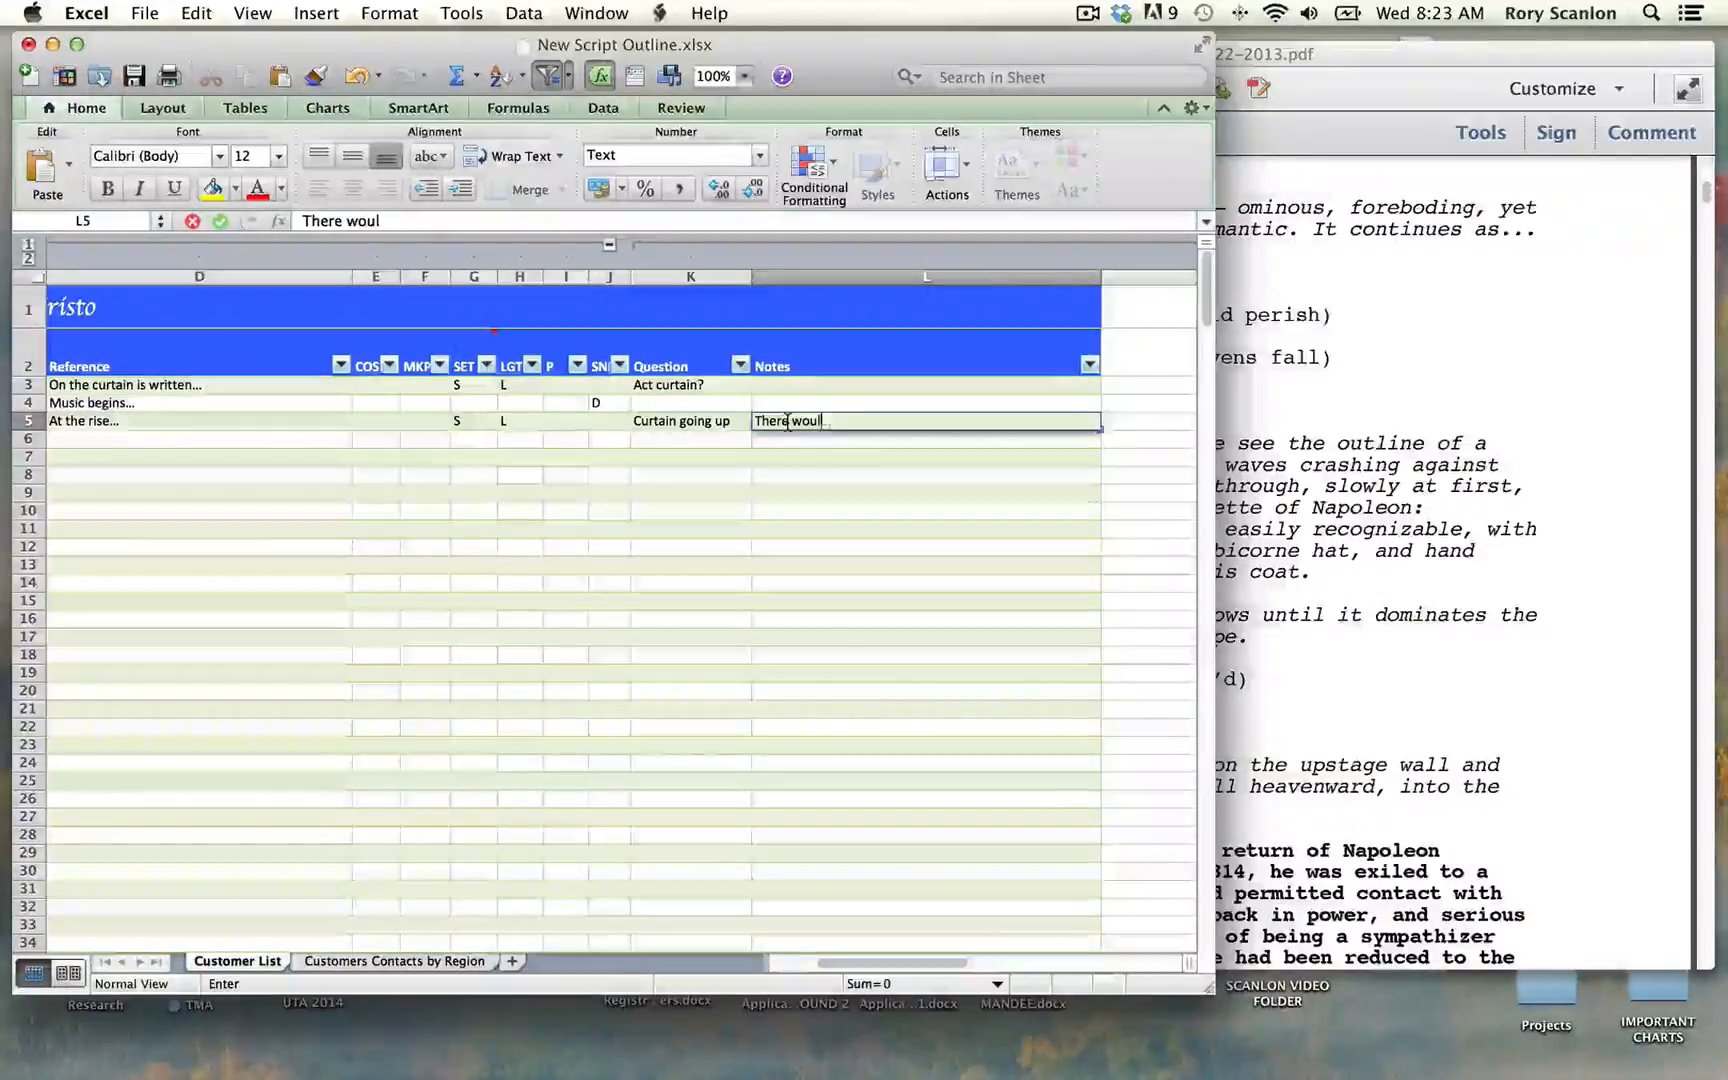
type("d be an or")
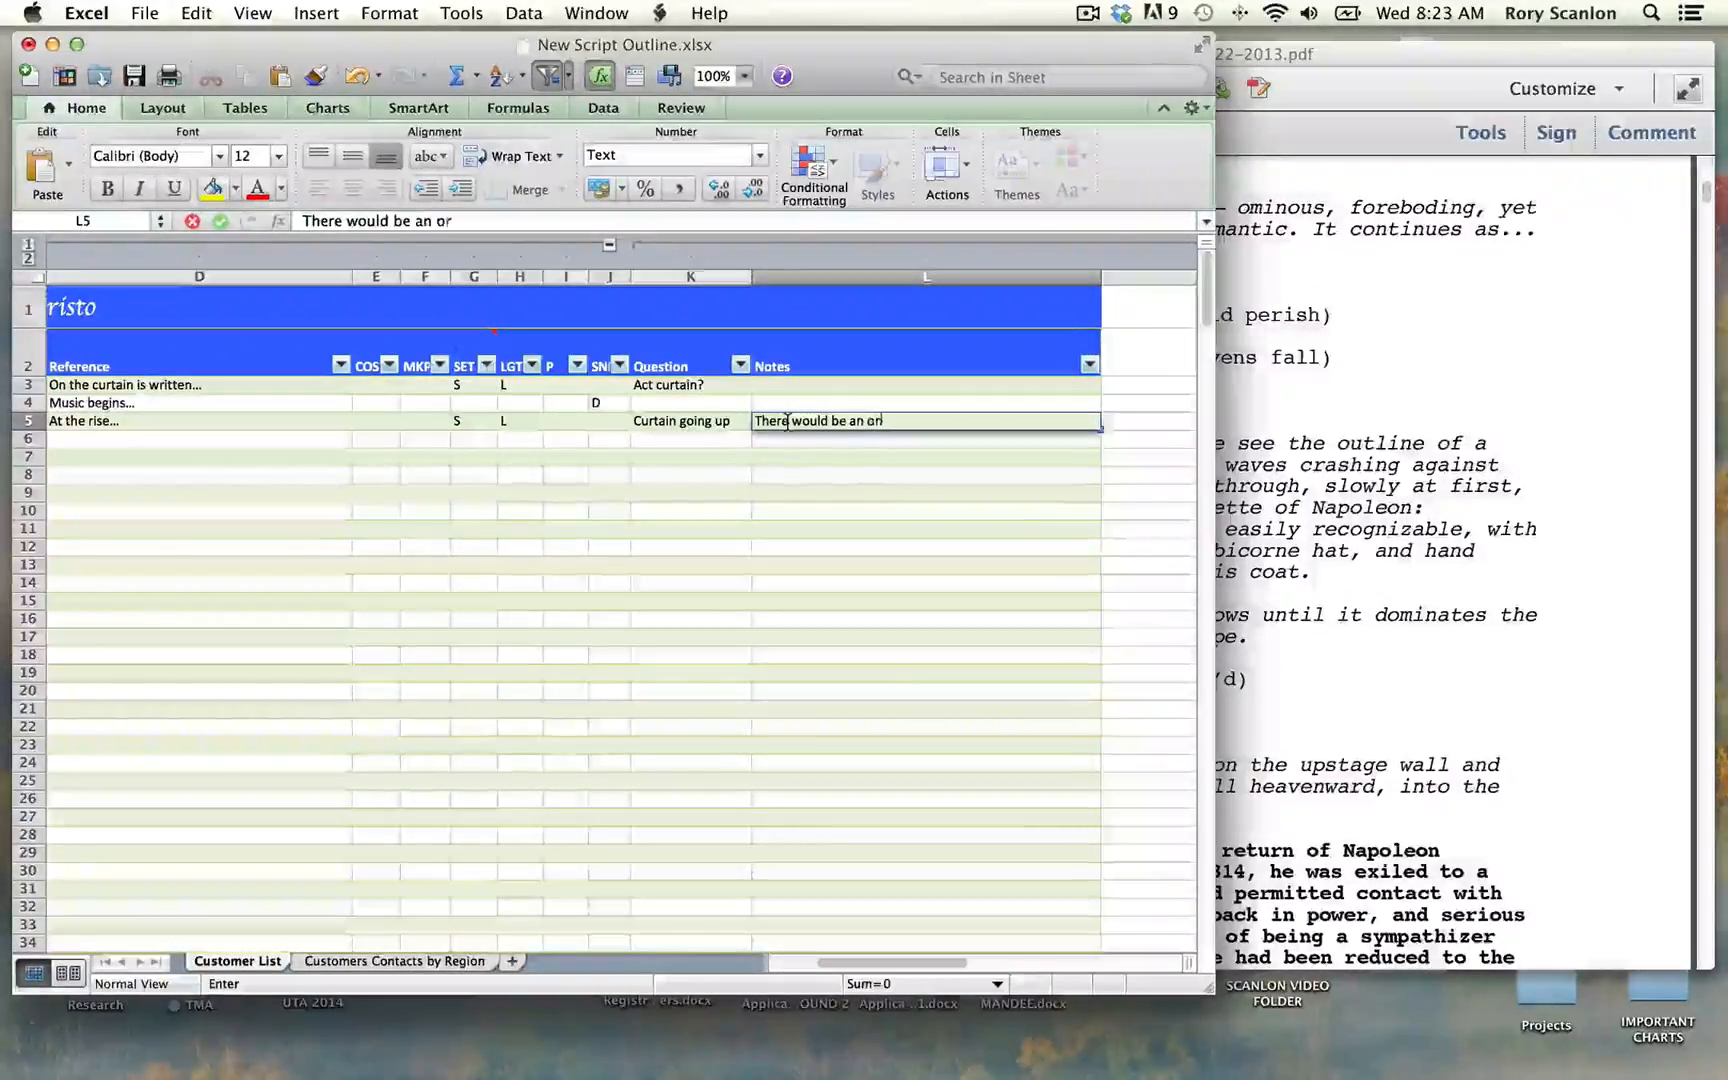
type("chestra")
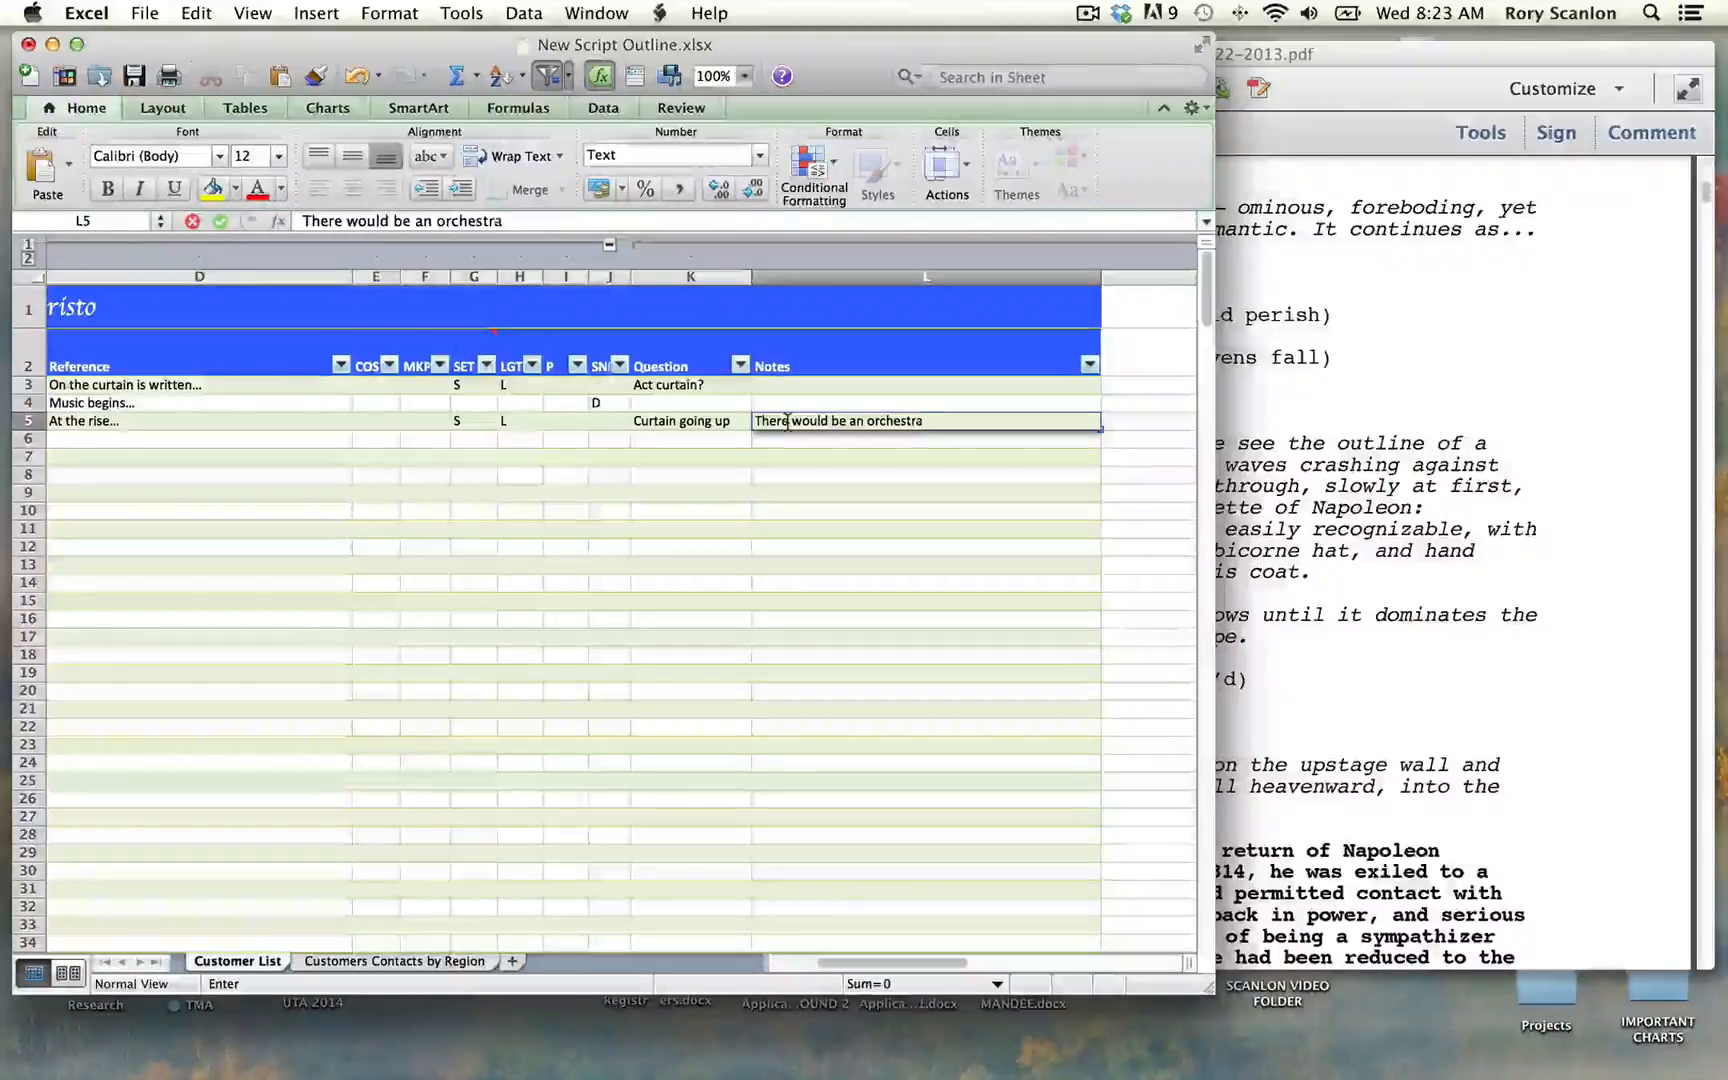
type(" warming peri")
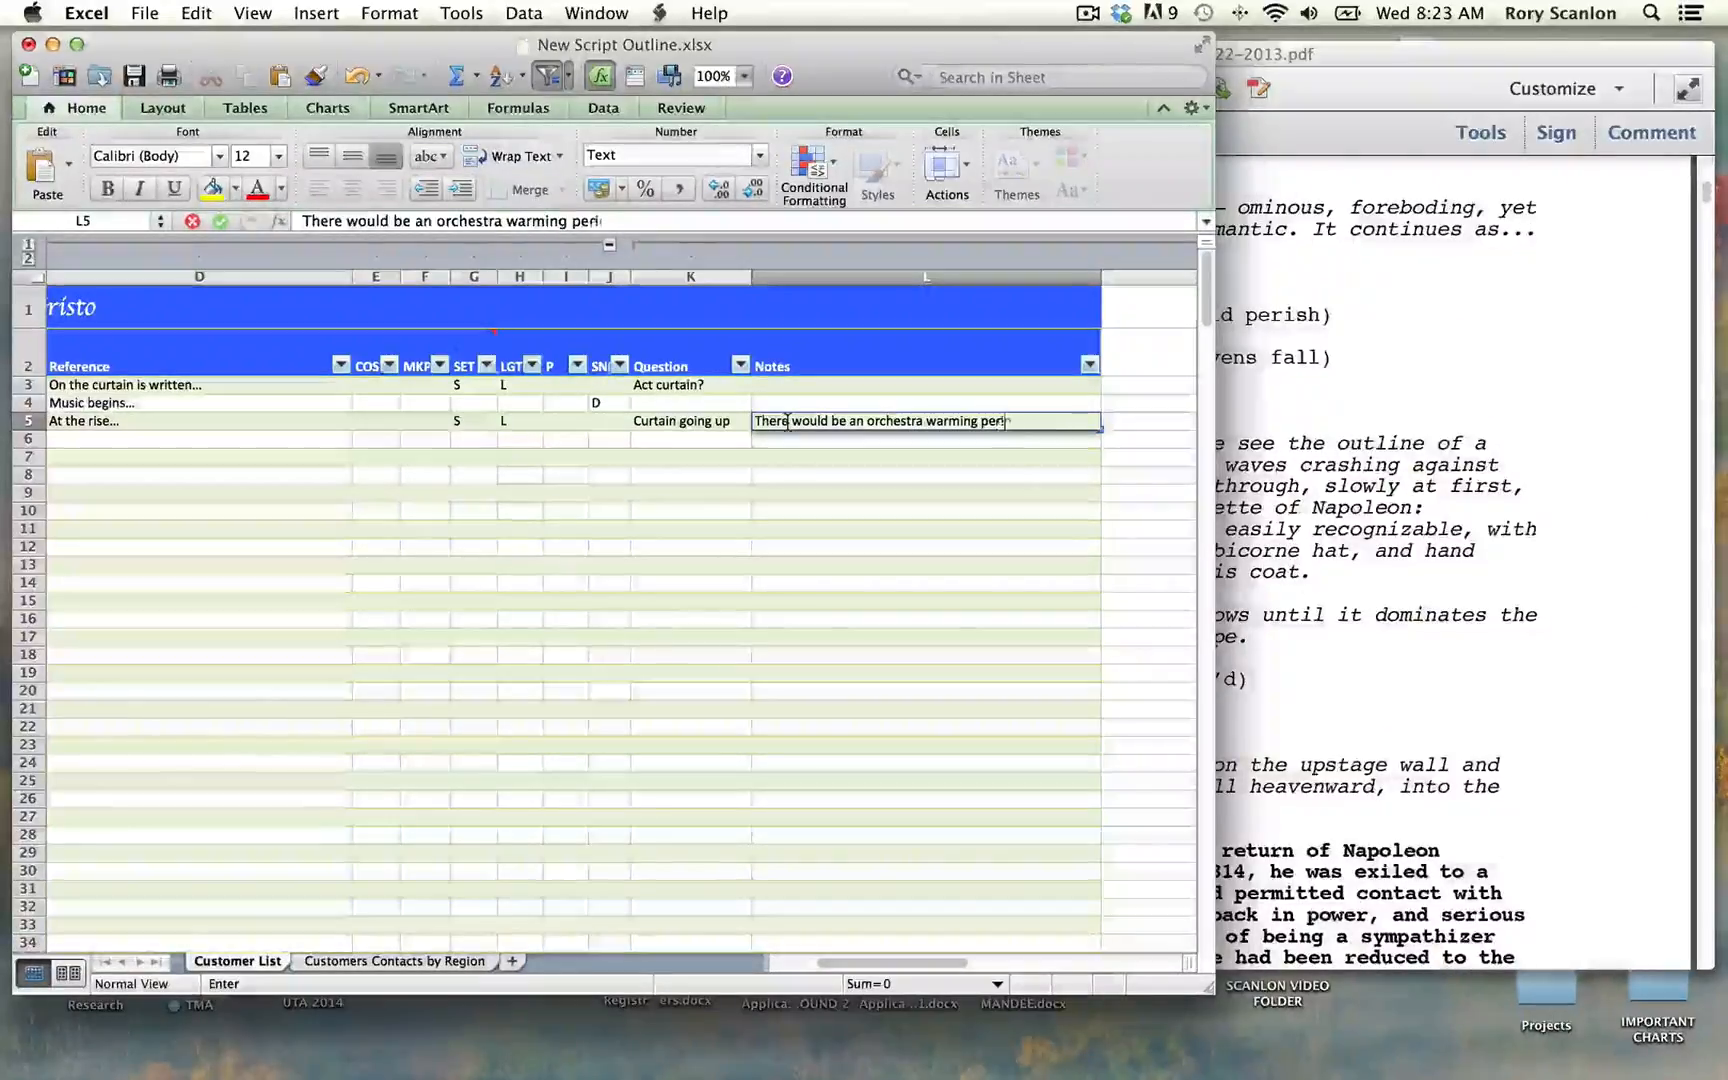
type("od?")
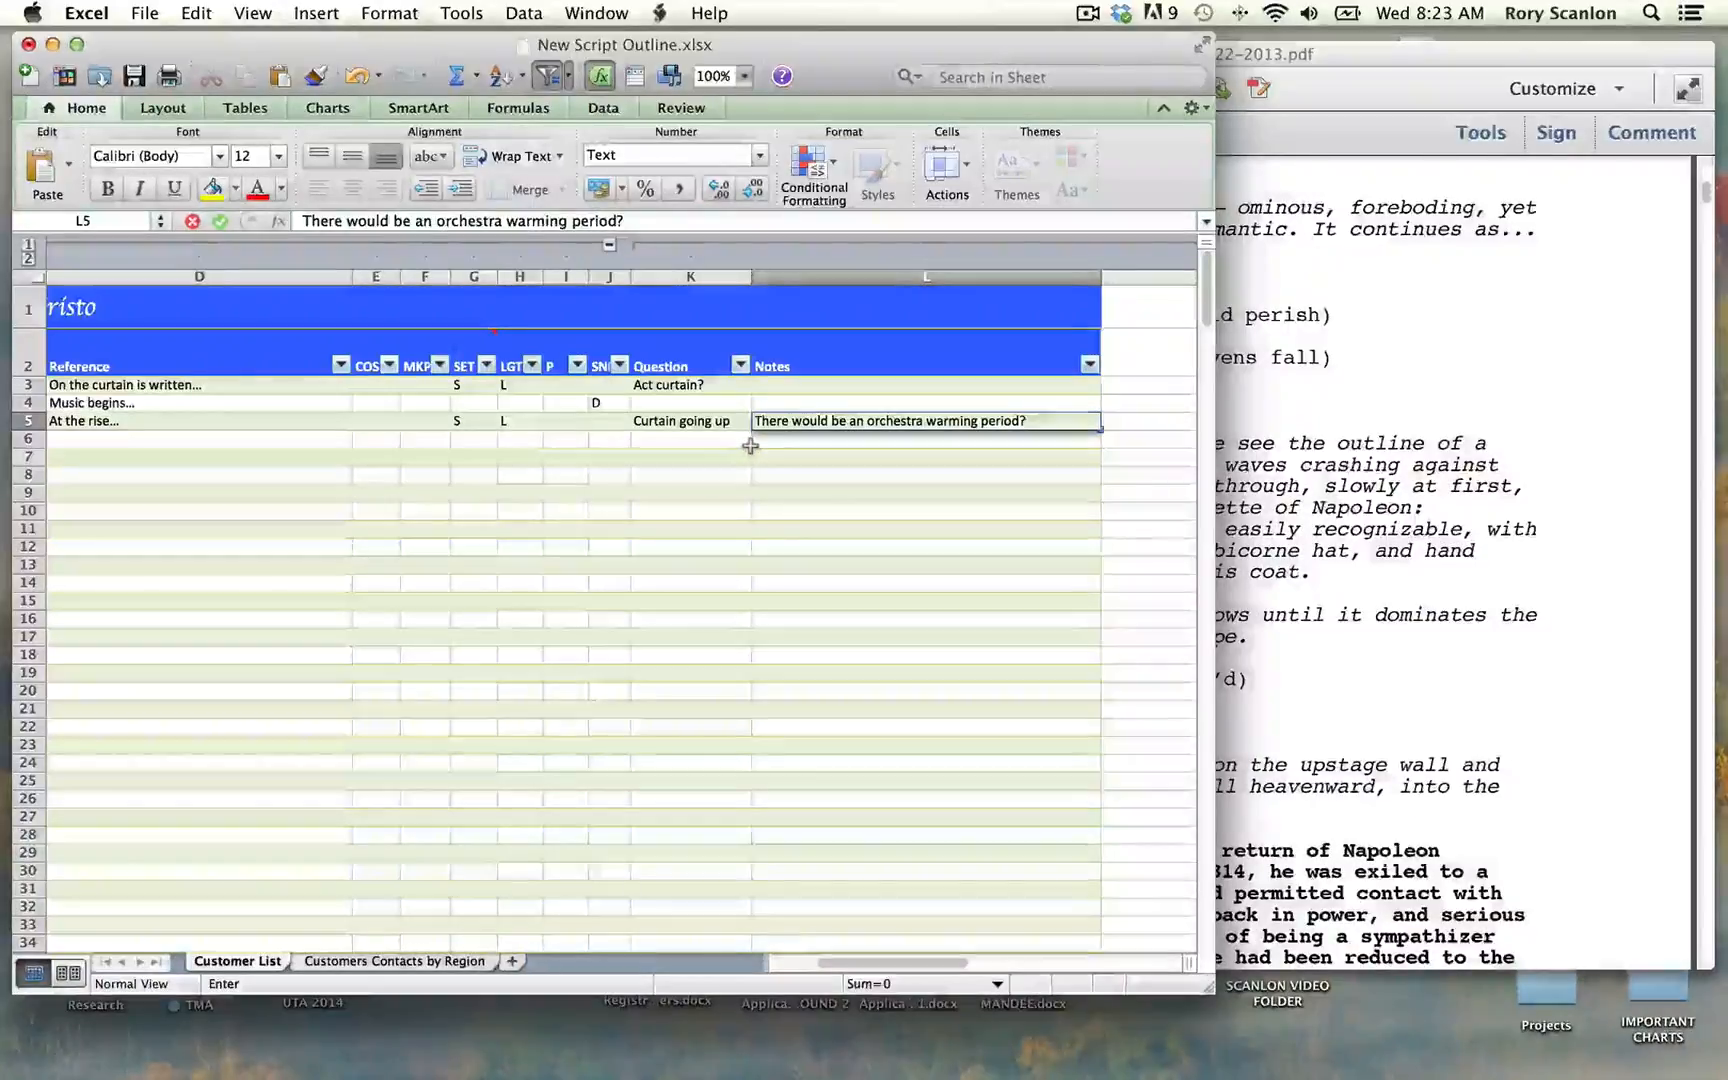
key("Return")
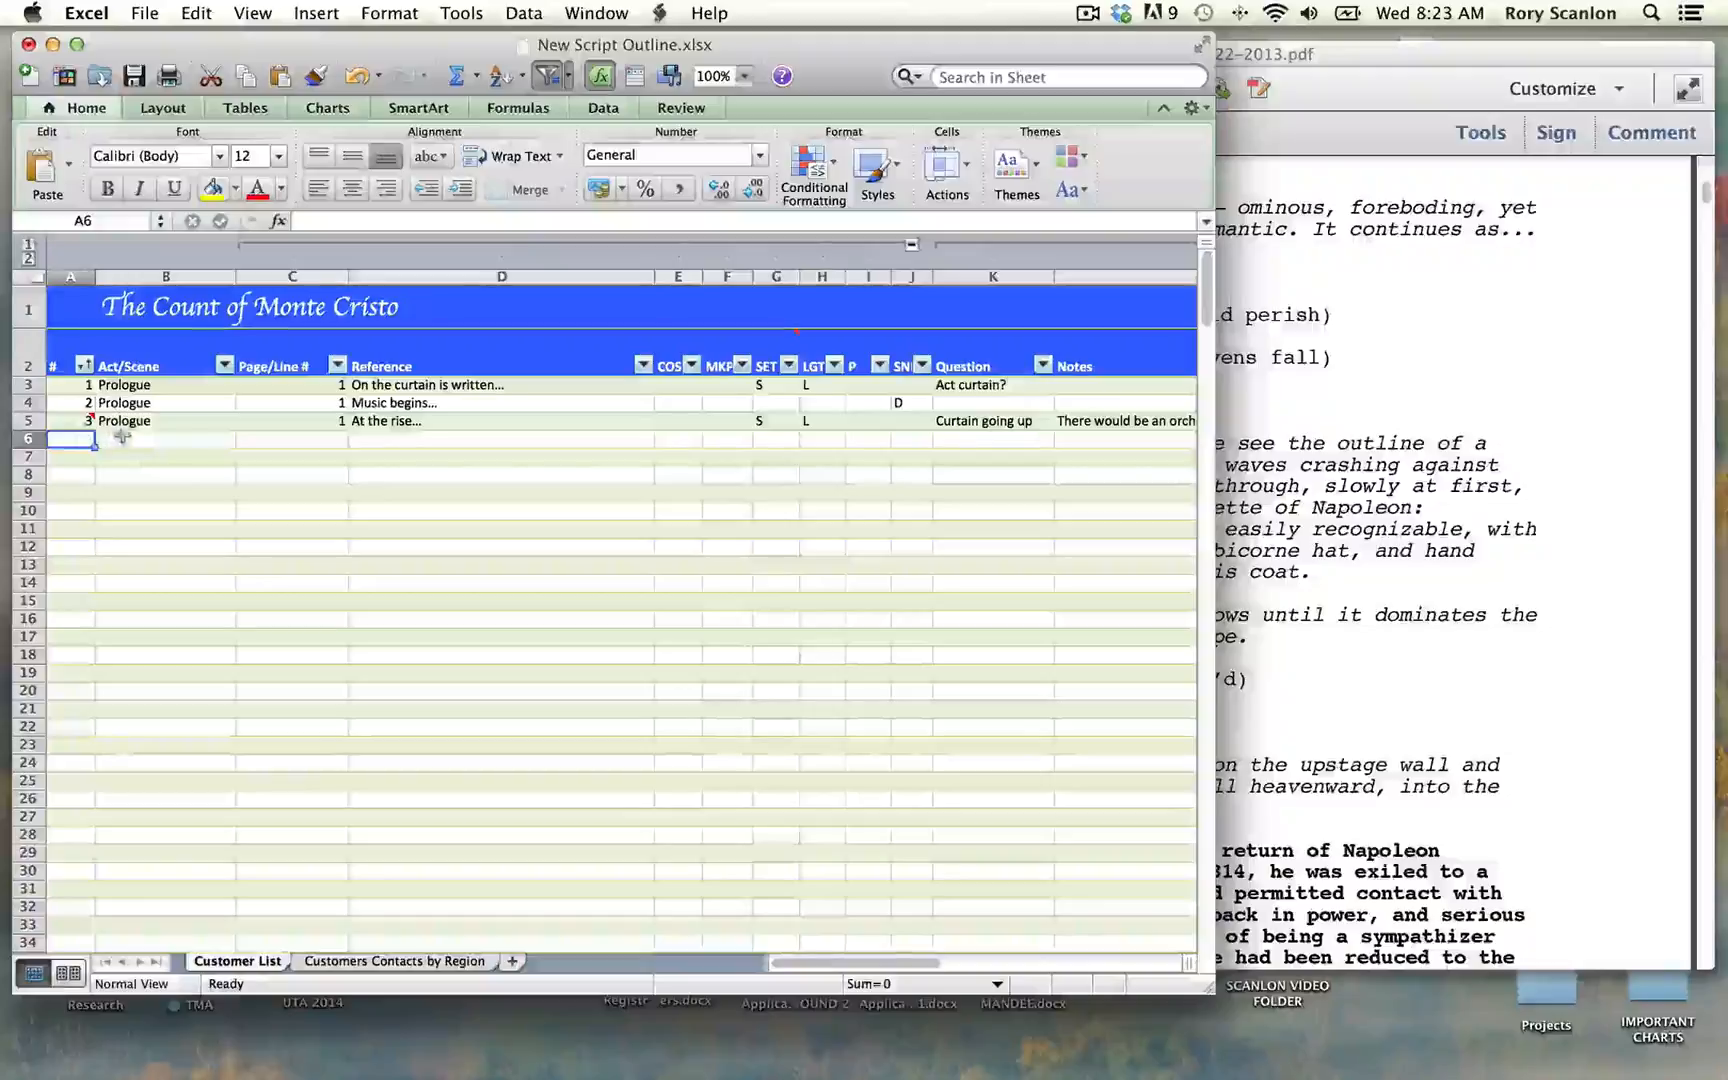
Step: Start row 6 of the outline with number 4, Act/Scene "Prologue" and Page/Line # 1
type("4")
key("Tab")
type("pr")
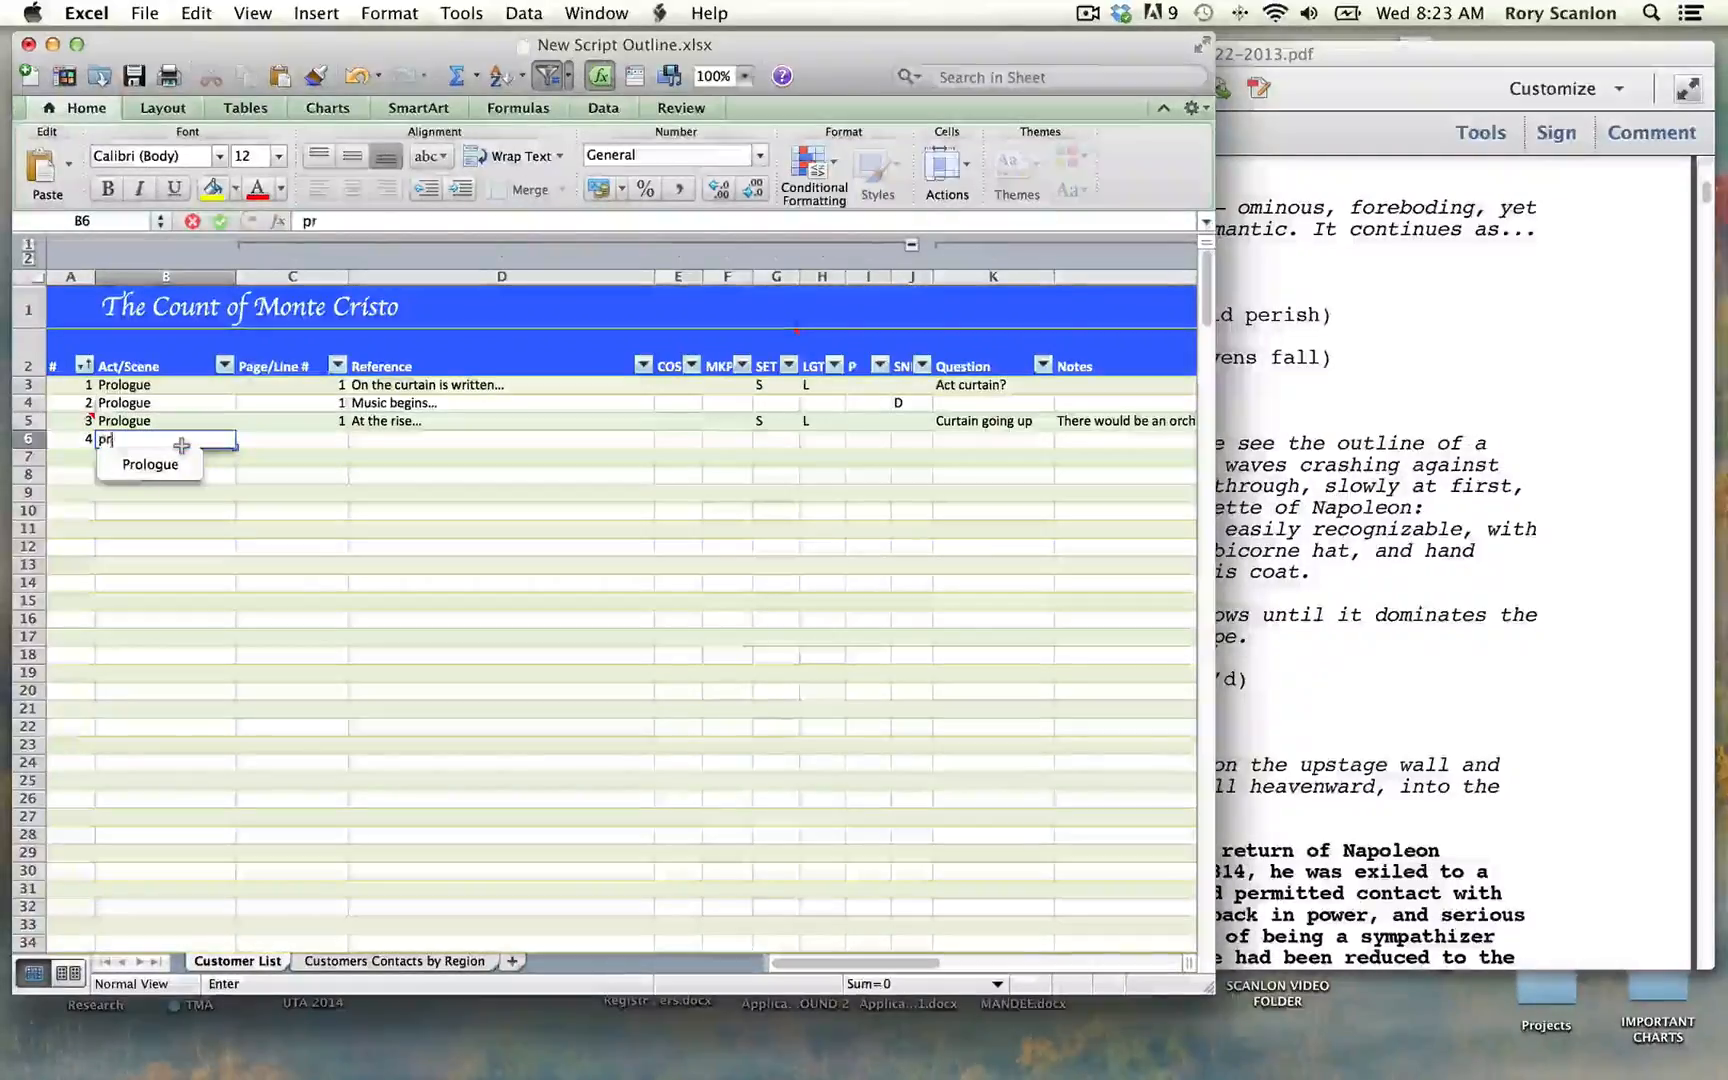
key("Tab")
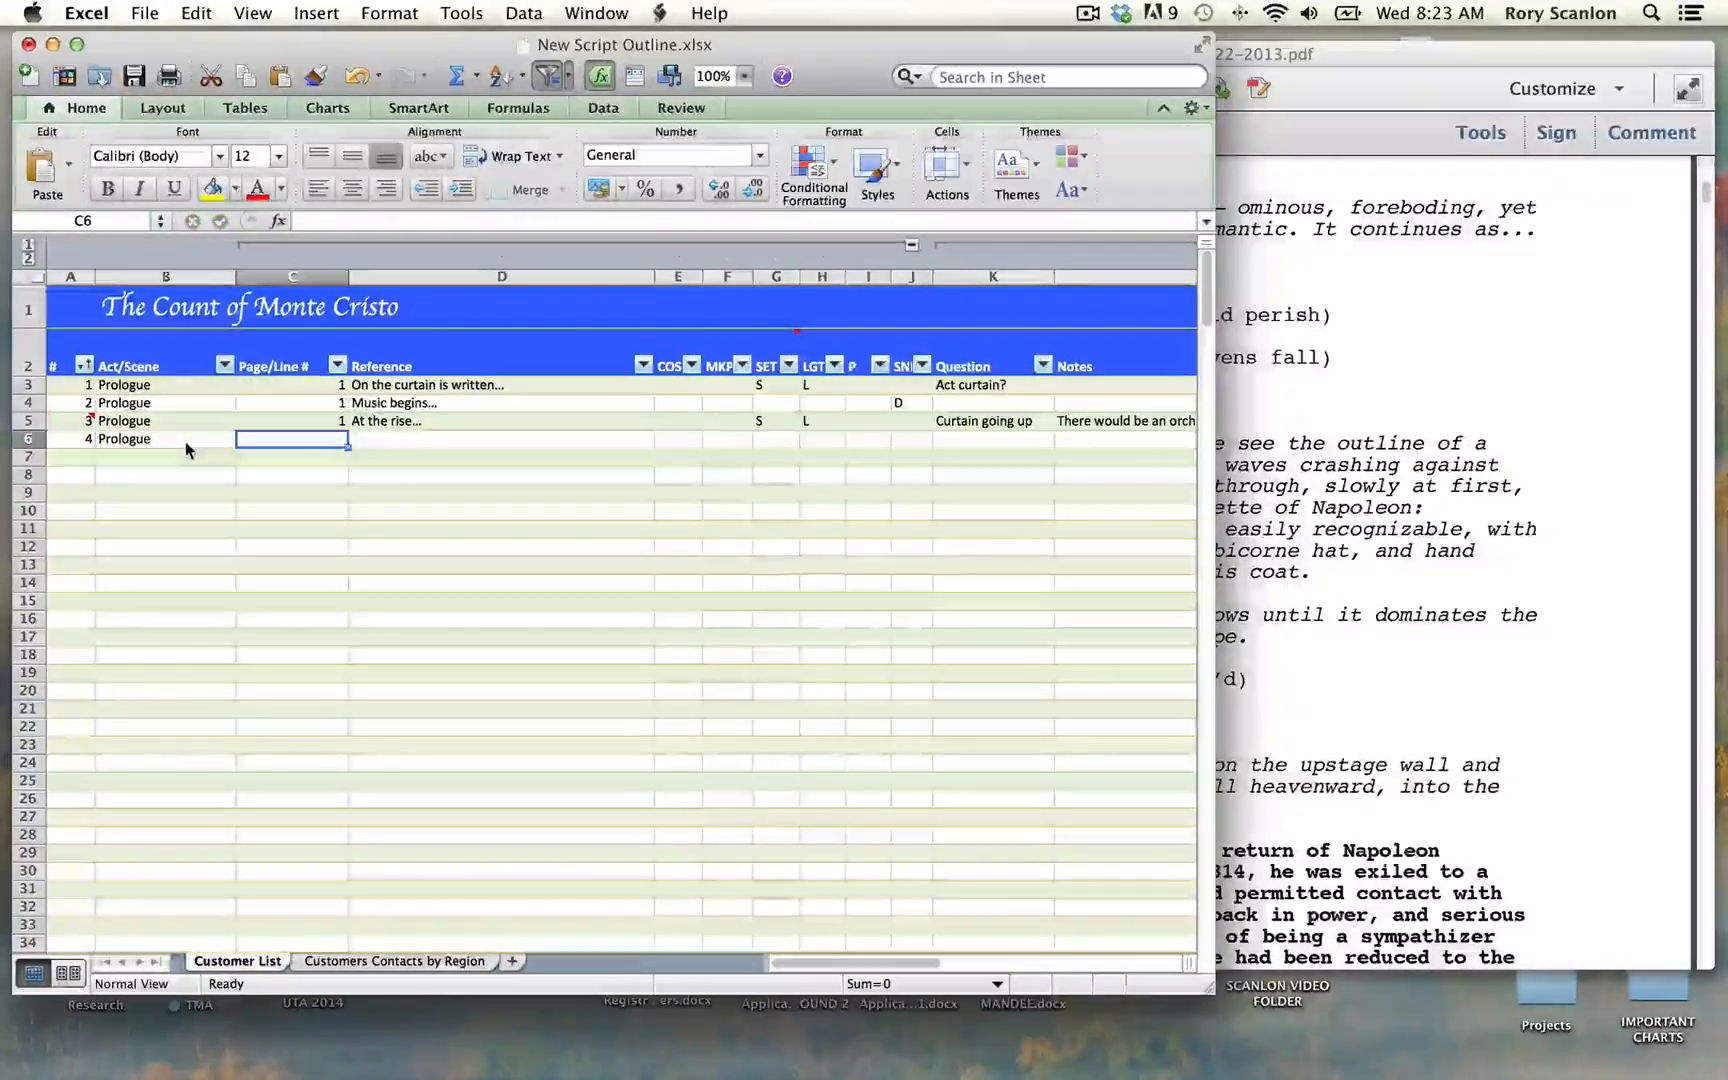
type("1")
key("Tab")
Step: Copy "the outline of a rocky coast — waves crashing against it." from the script PDF into the Reference column starting at row 6
left_click(1435, 330)
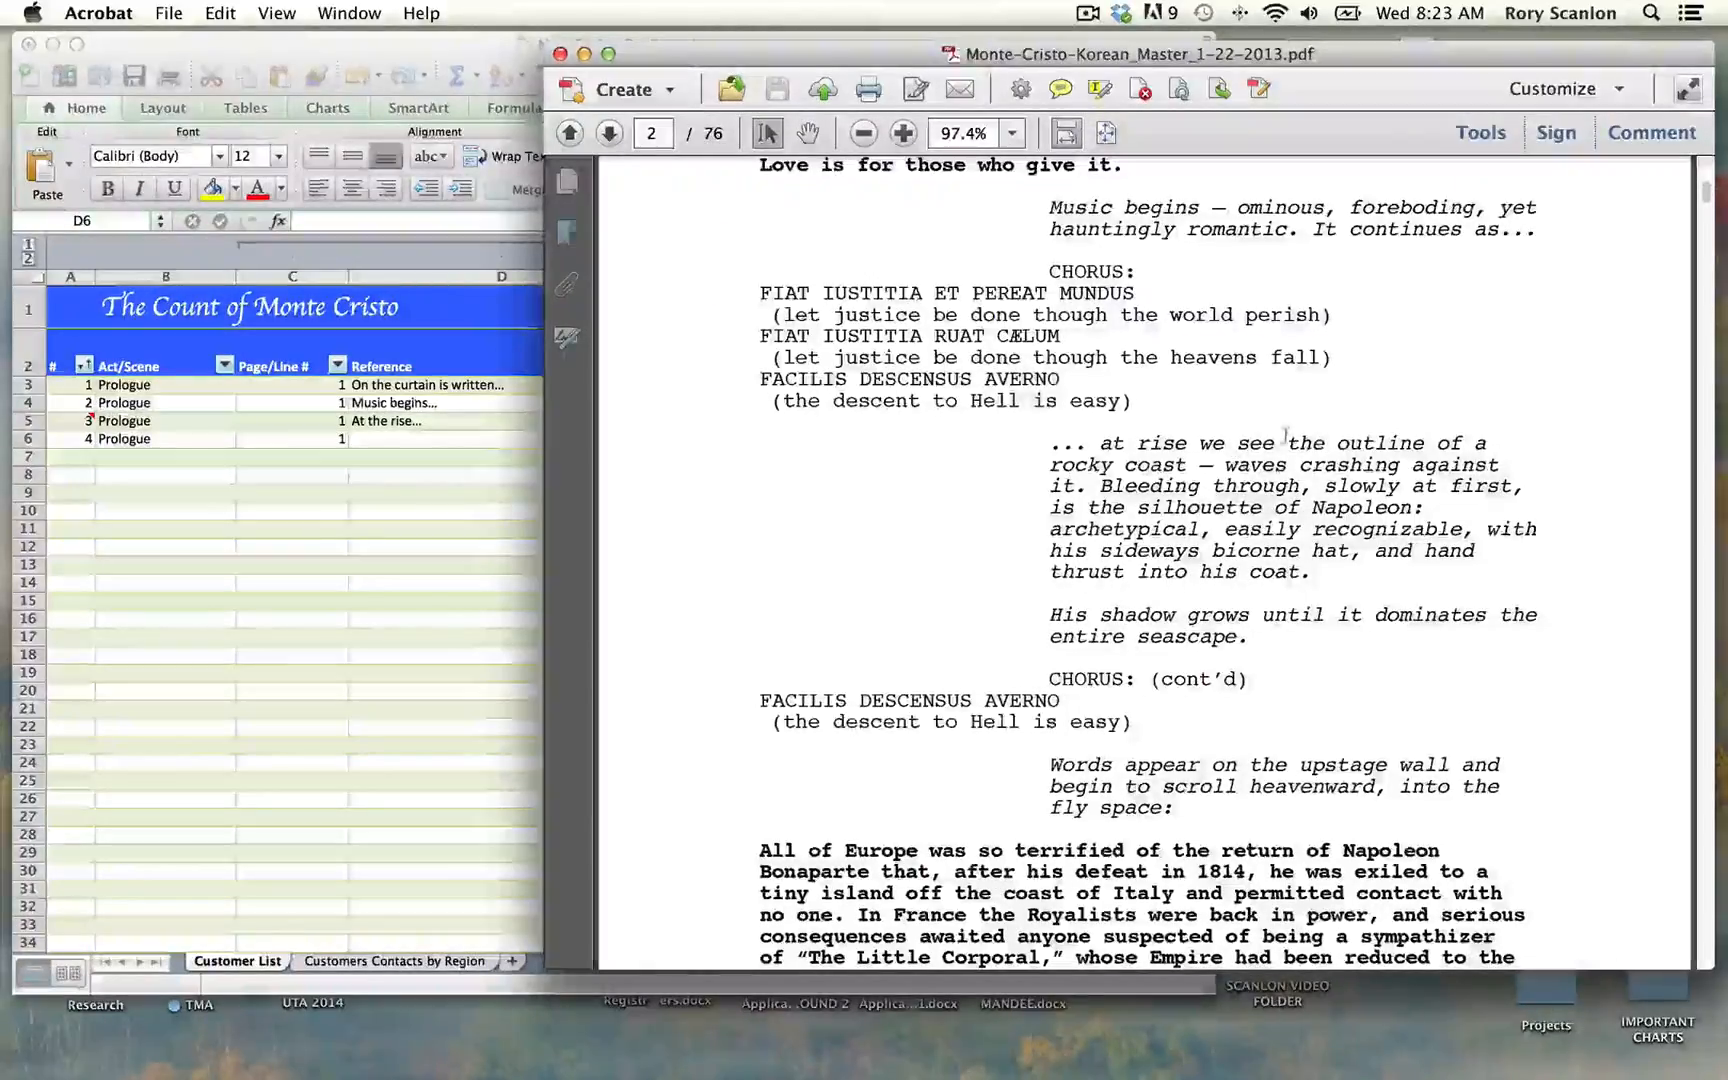
left_click_drag(1289, 441, 1399, 466)
left_click_drag(1182, 487, 1093, 487)
key("super+c")
left_click(412, 457)
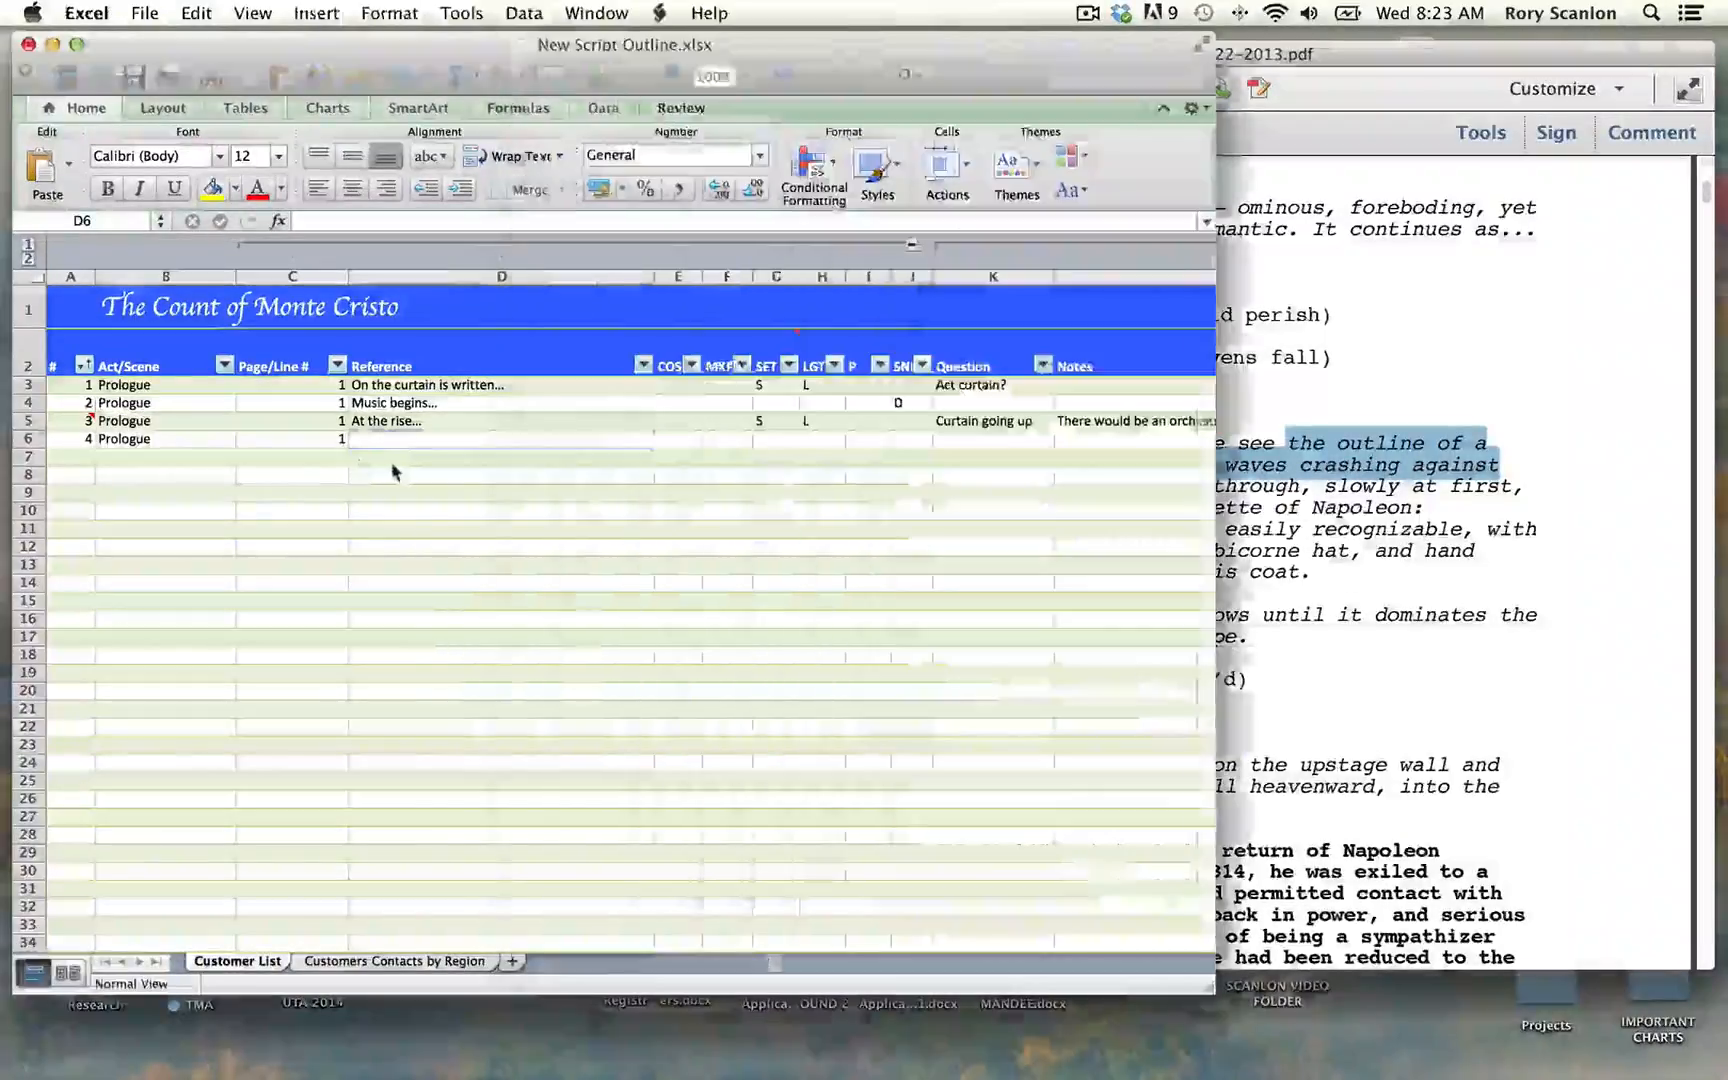
key("super+v")
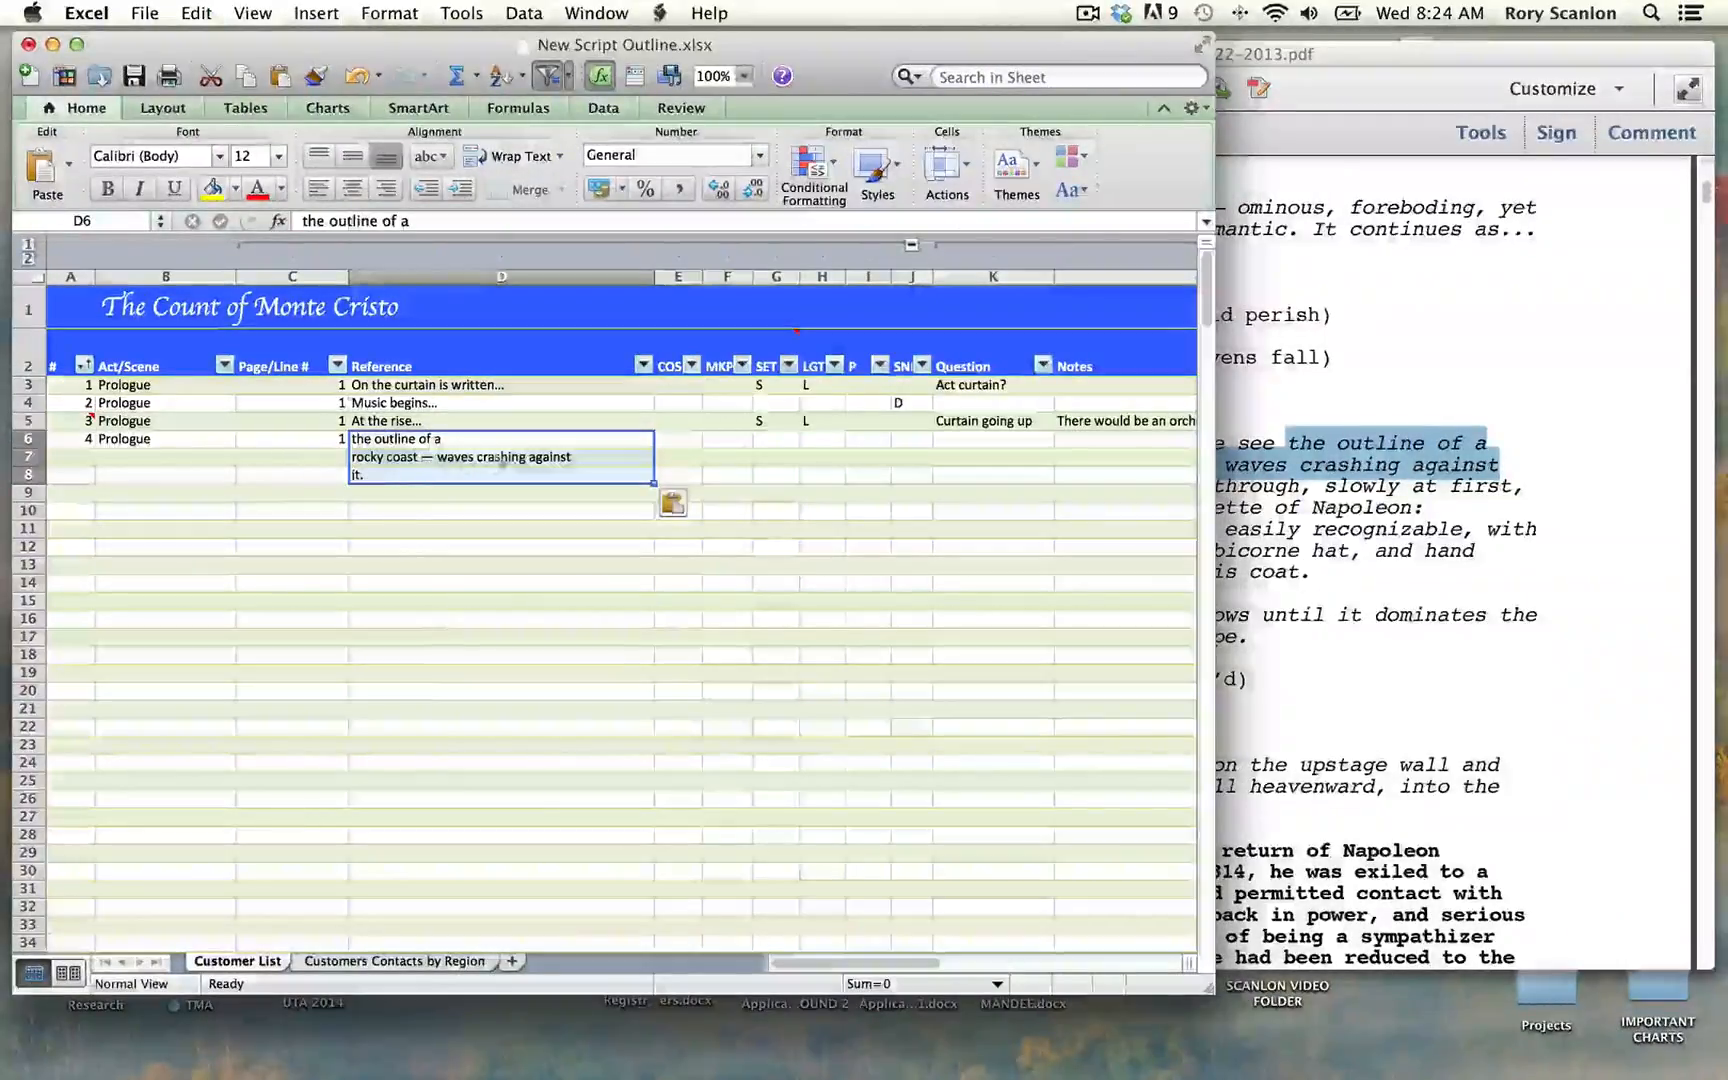
Step: Add "..." before "the outline of a" in the Reference cell of row 6
left_click(352, 445)
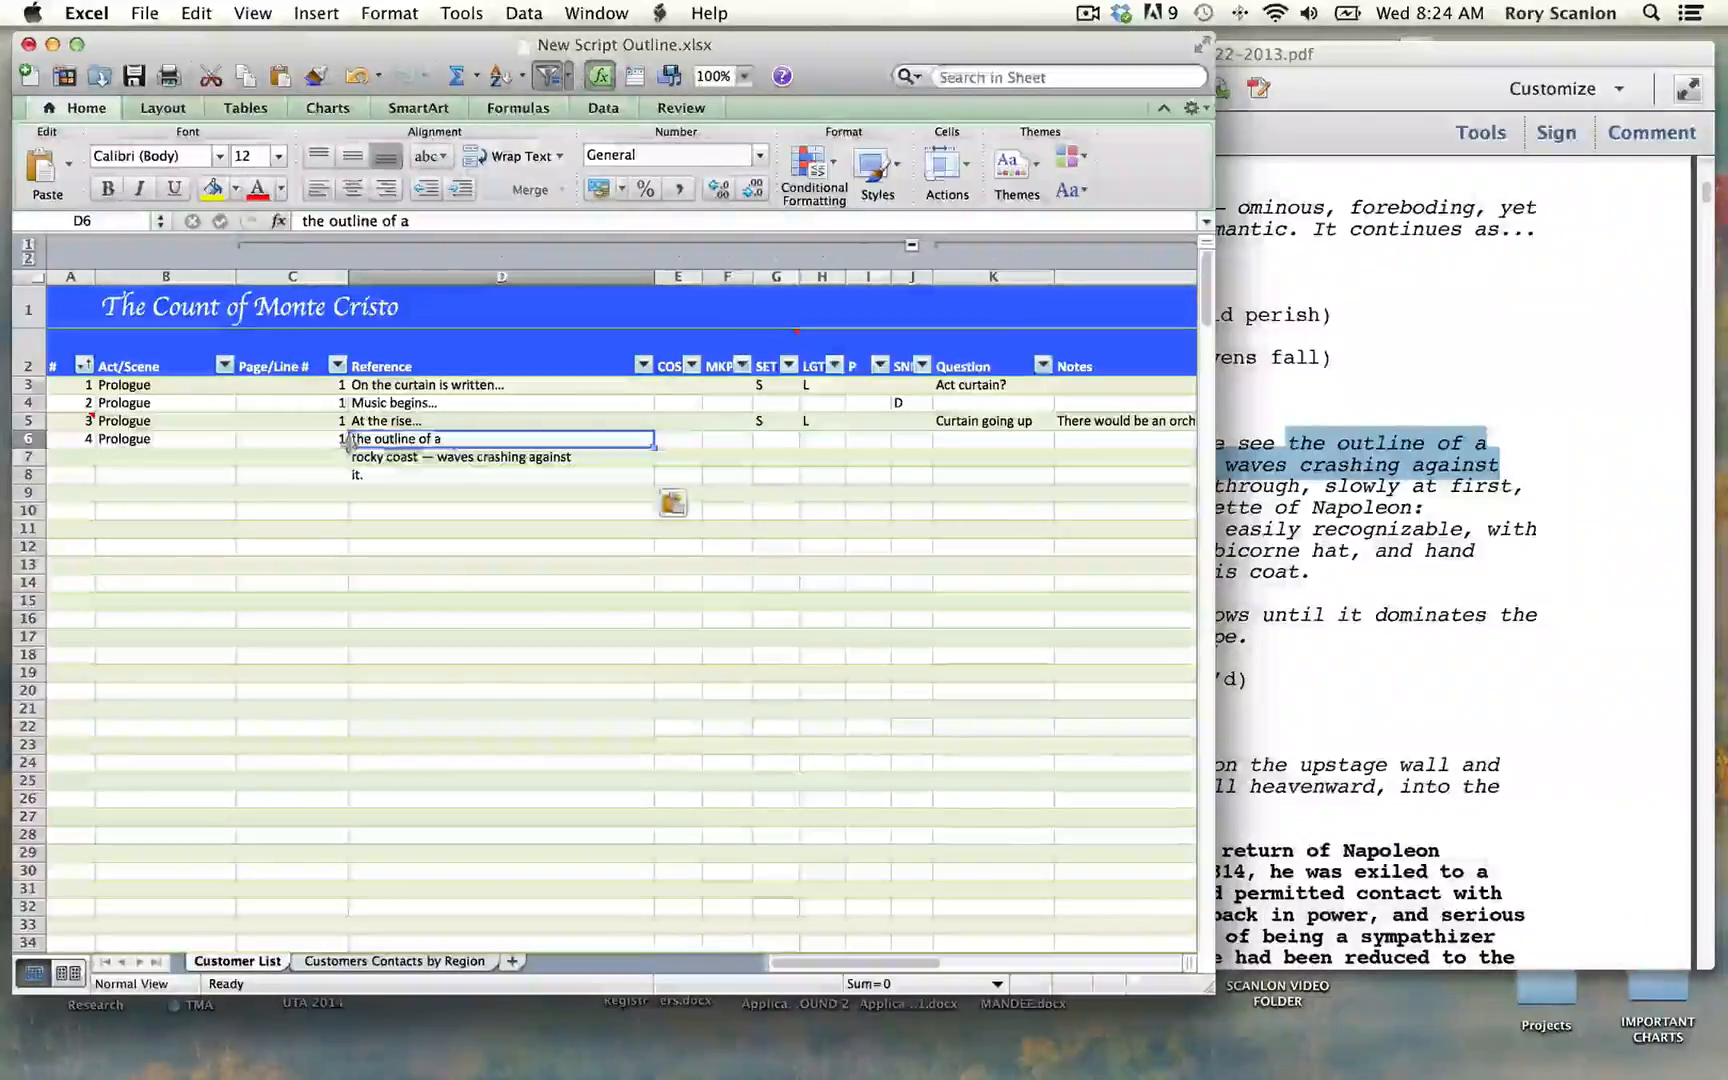
double_click(352, 441)
type("...")
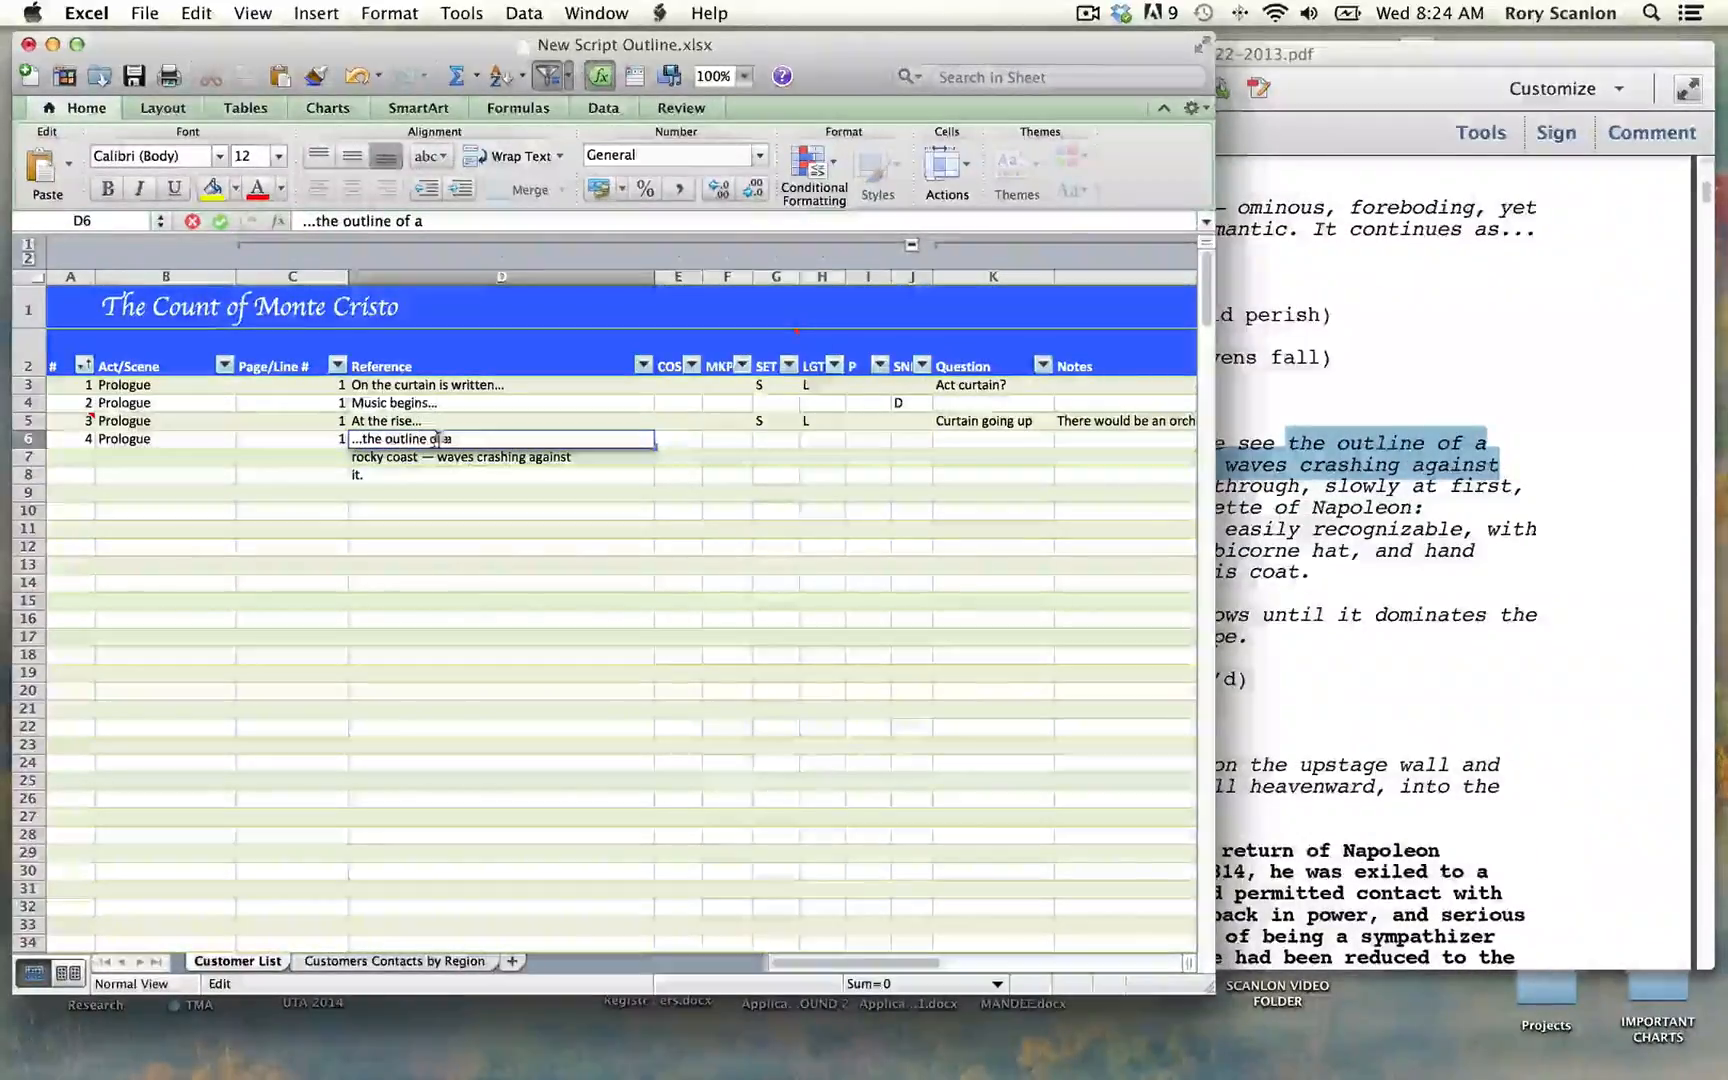
key("Tab")
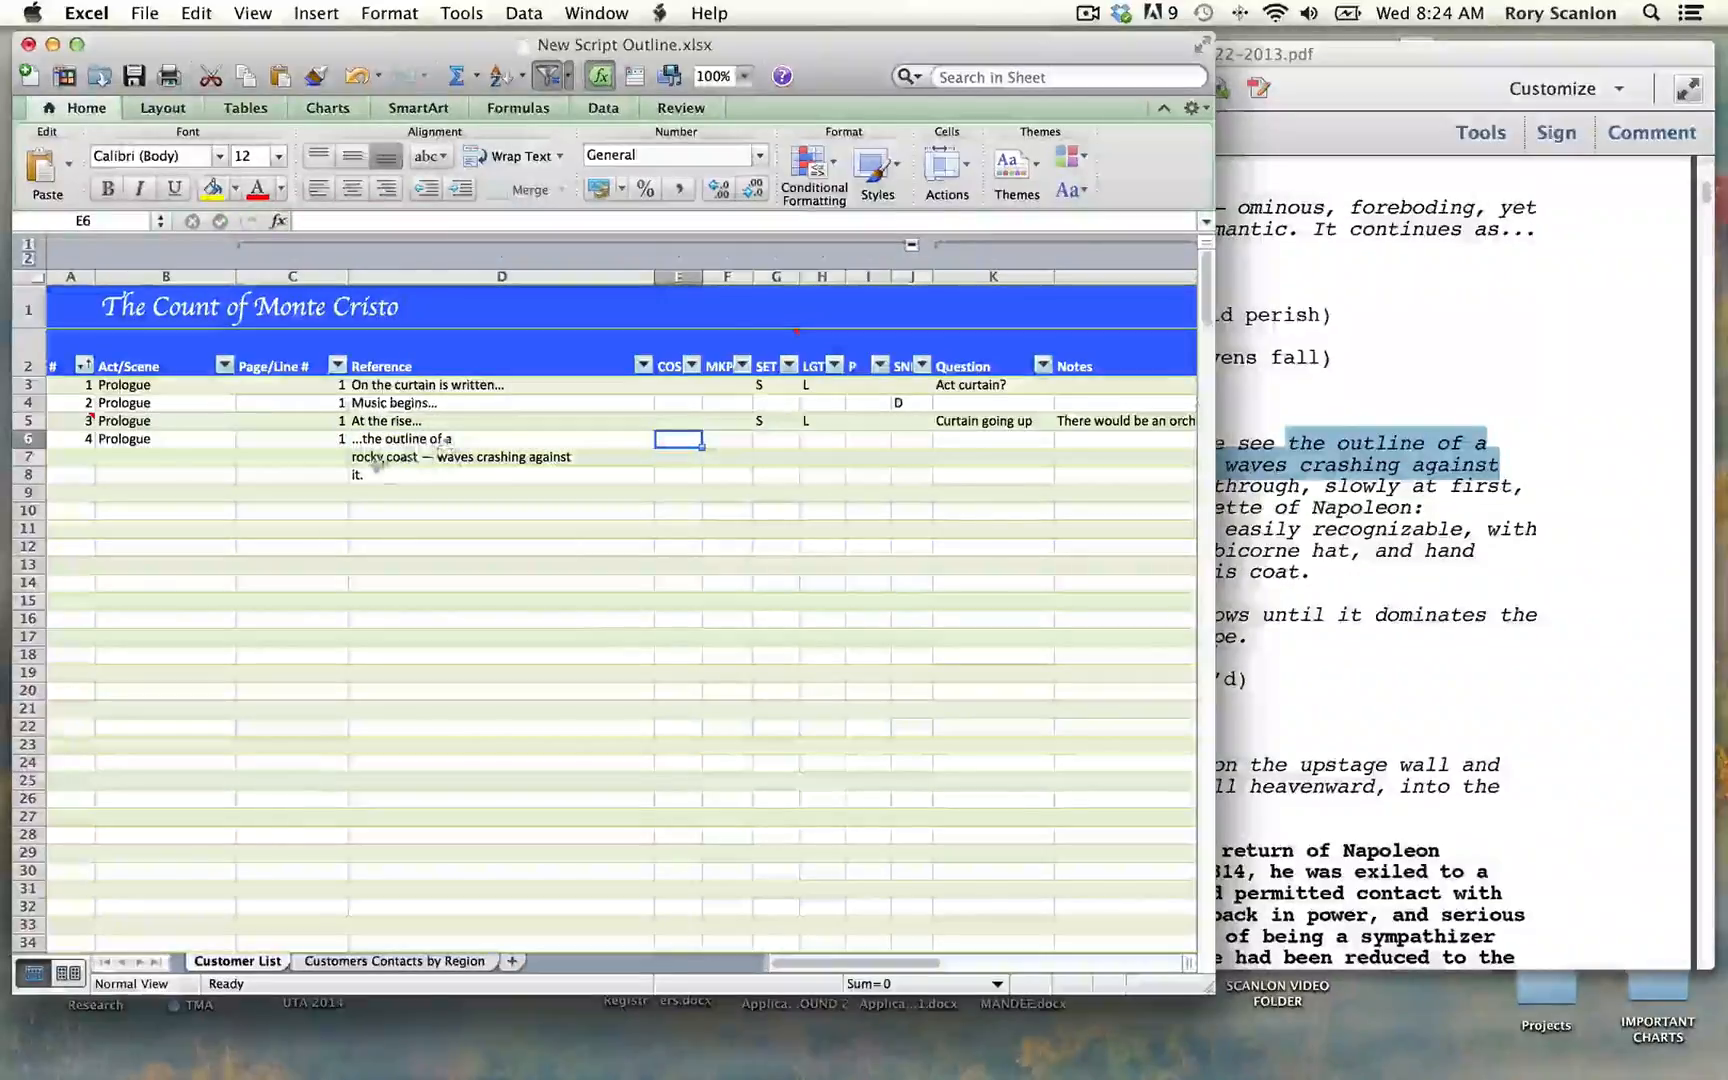
Step: Move the text "rocky coast — waves crashing against" from the row 7 Reference cell to the end of the Reference text in row 6
left_click(358, 457)
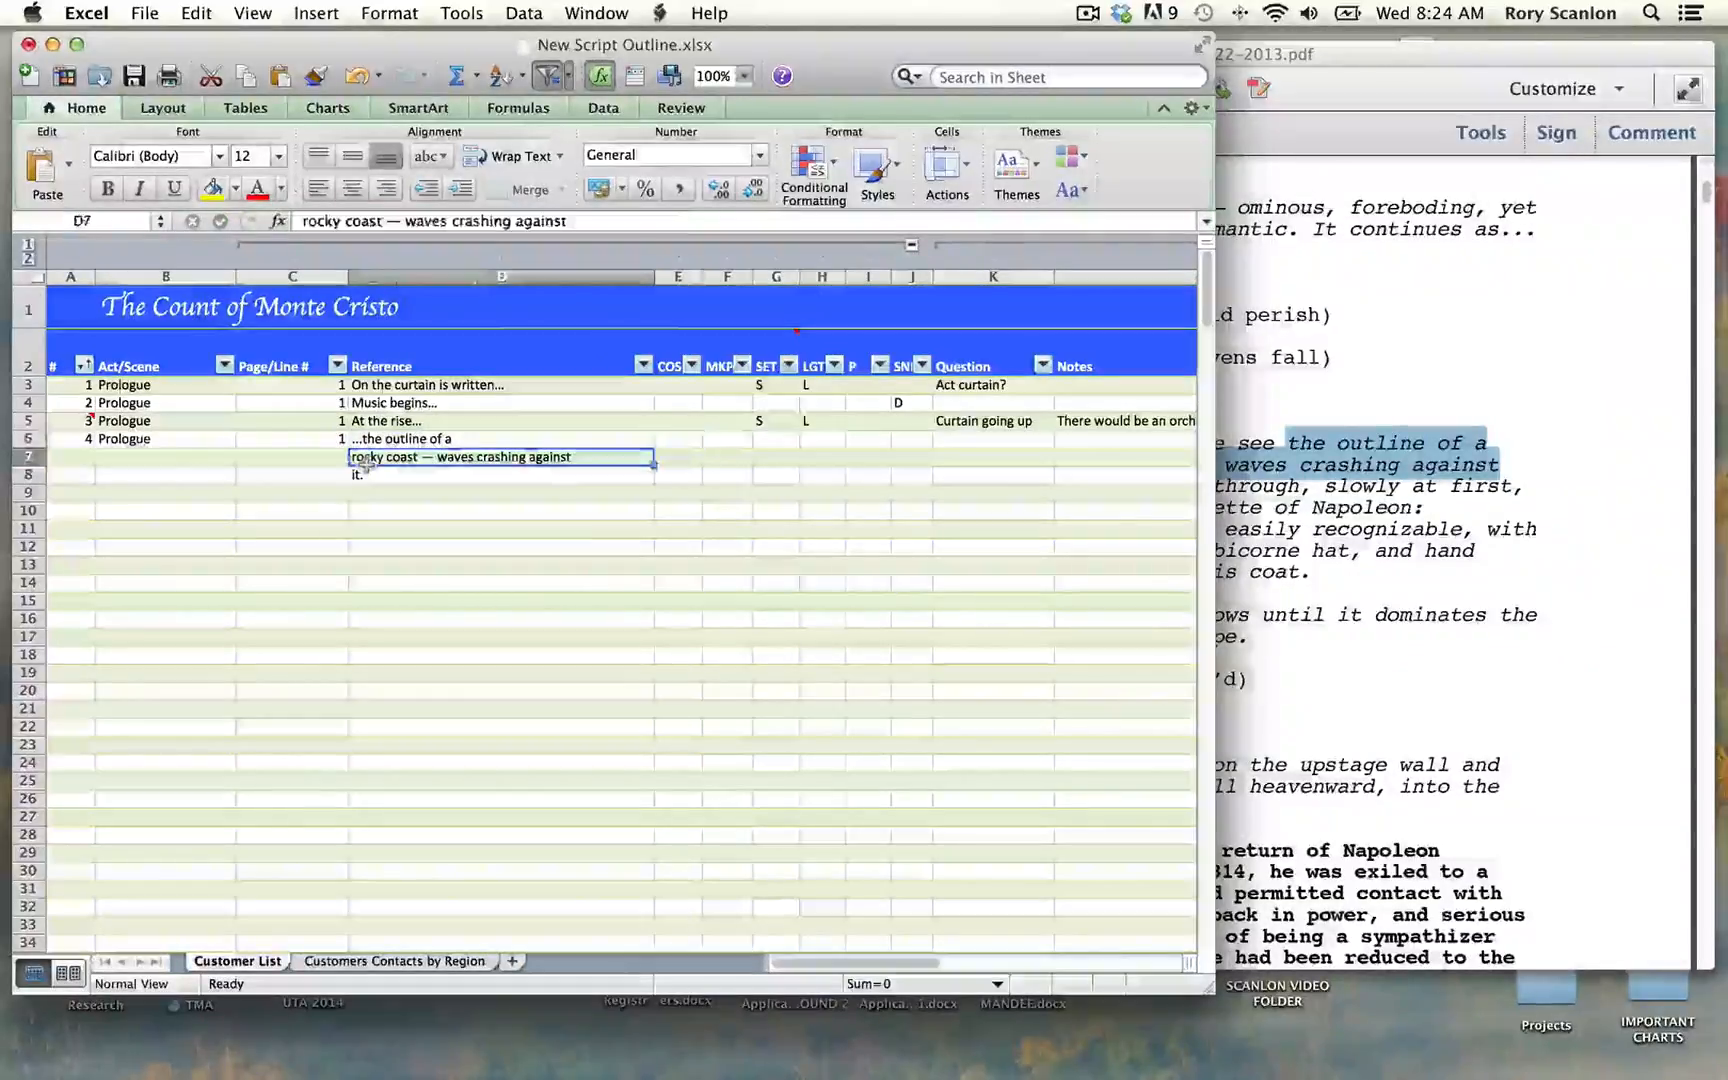
double_click(578, 459)
left_click_drag(574, 458, 353, 457)
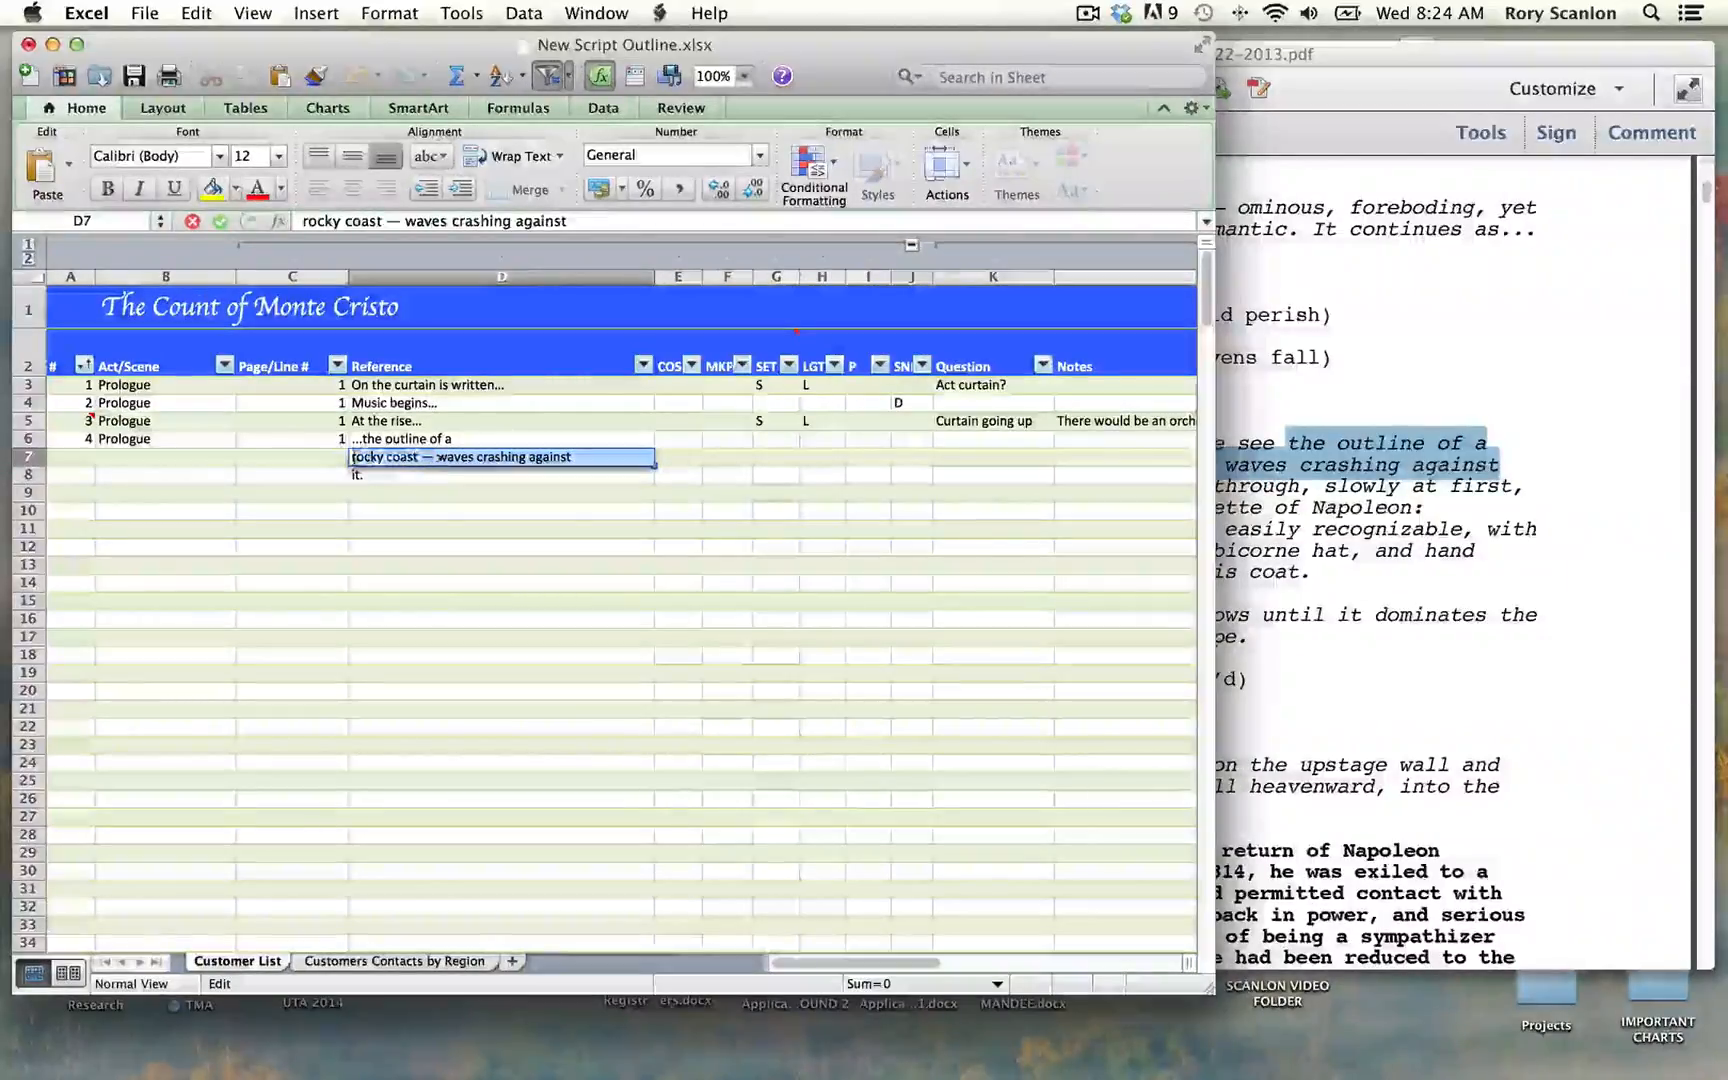
key("cmd+x")
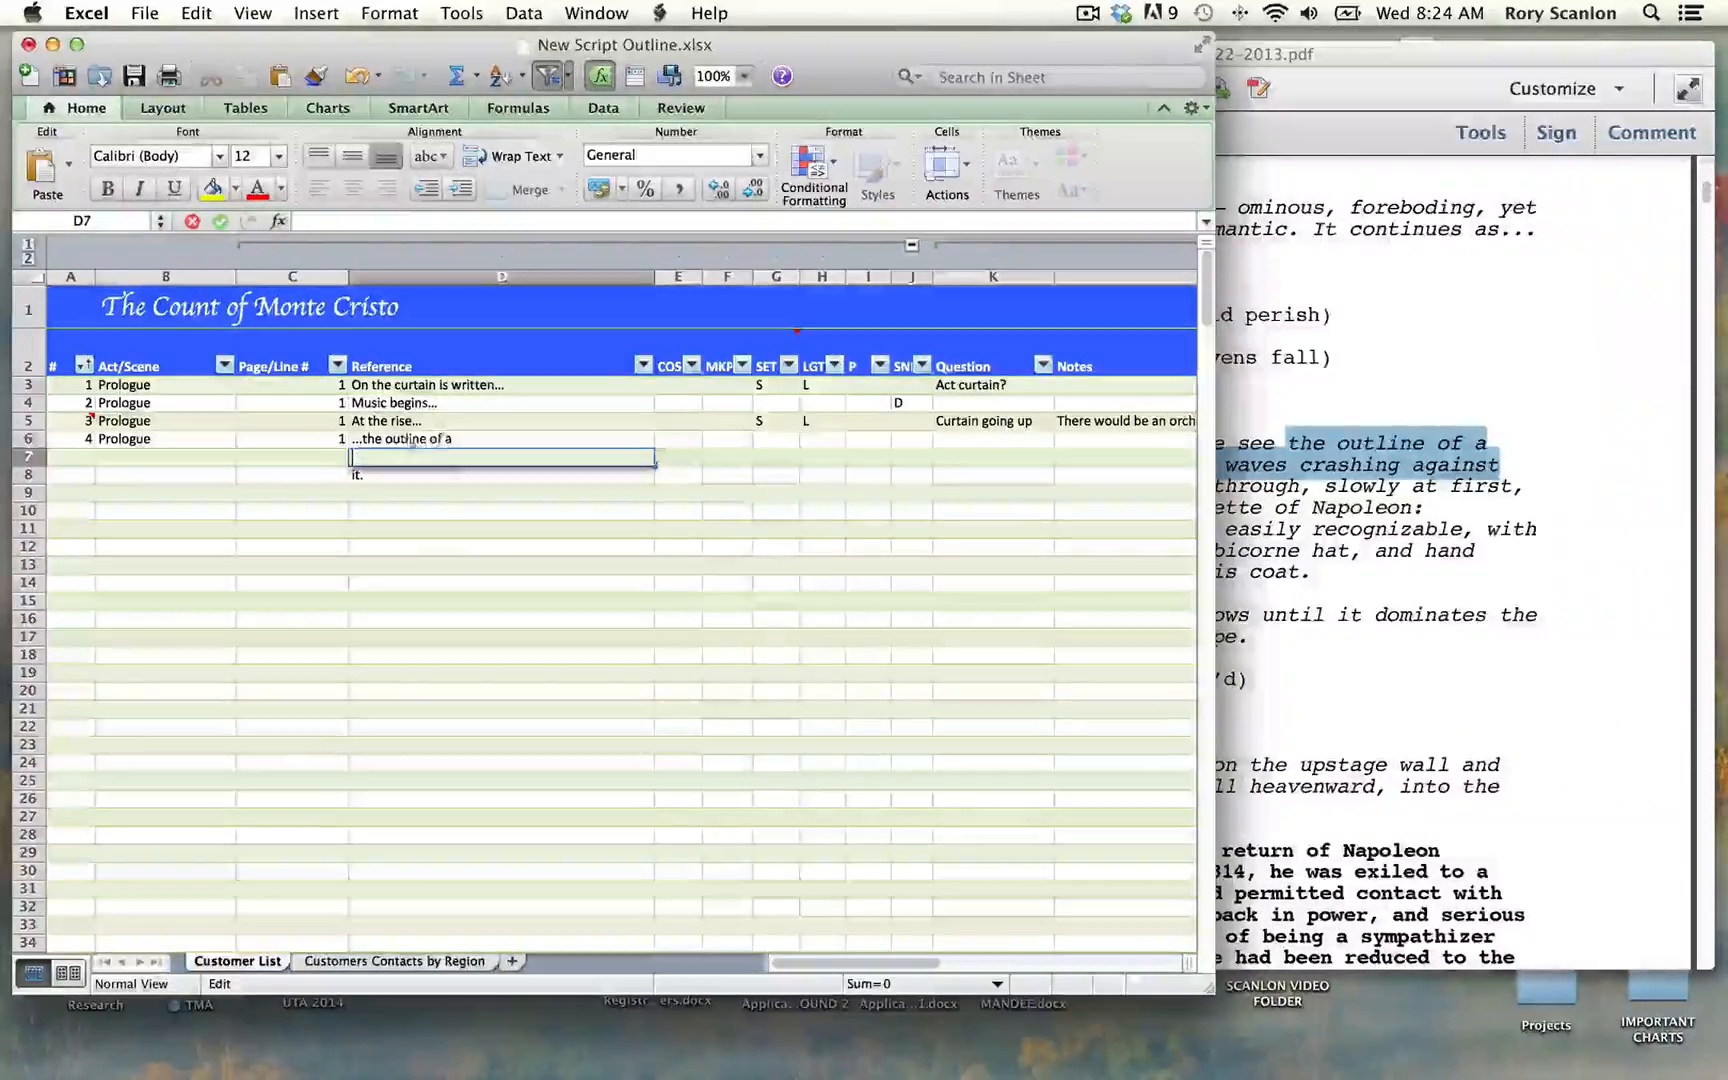
left_click(455, 441)
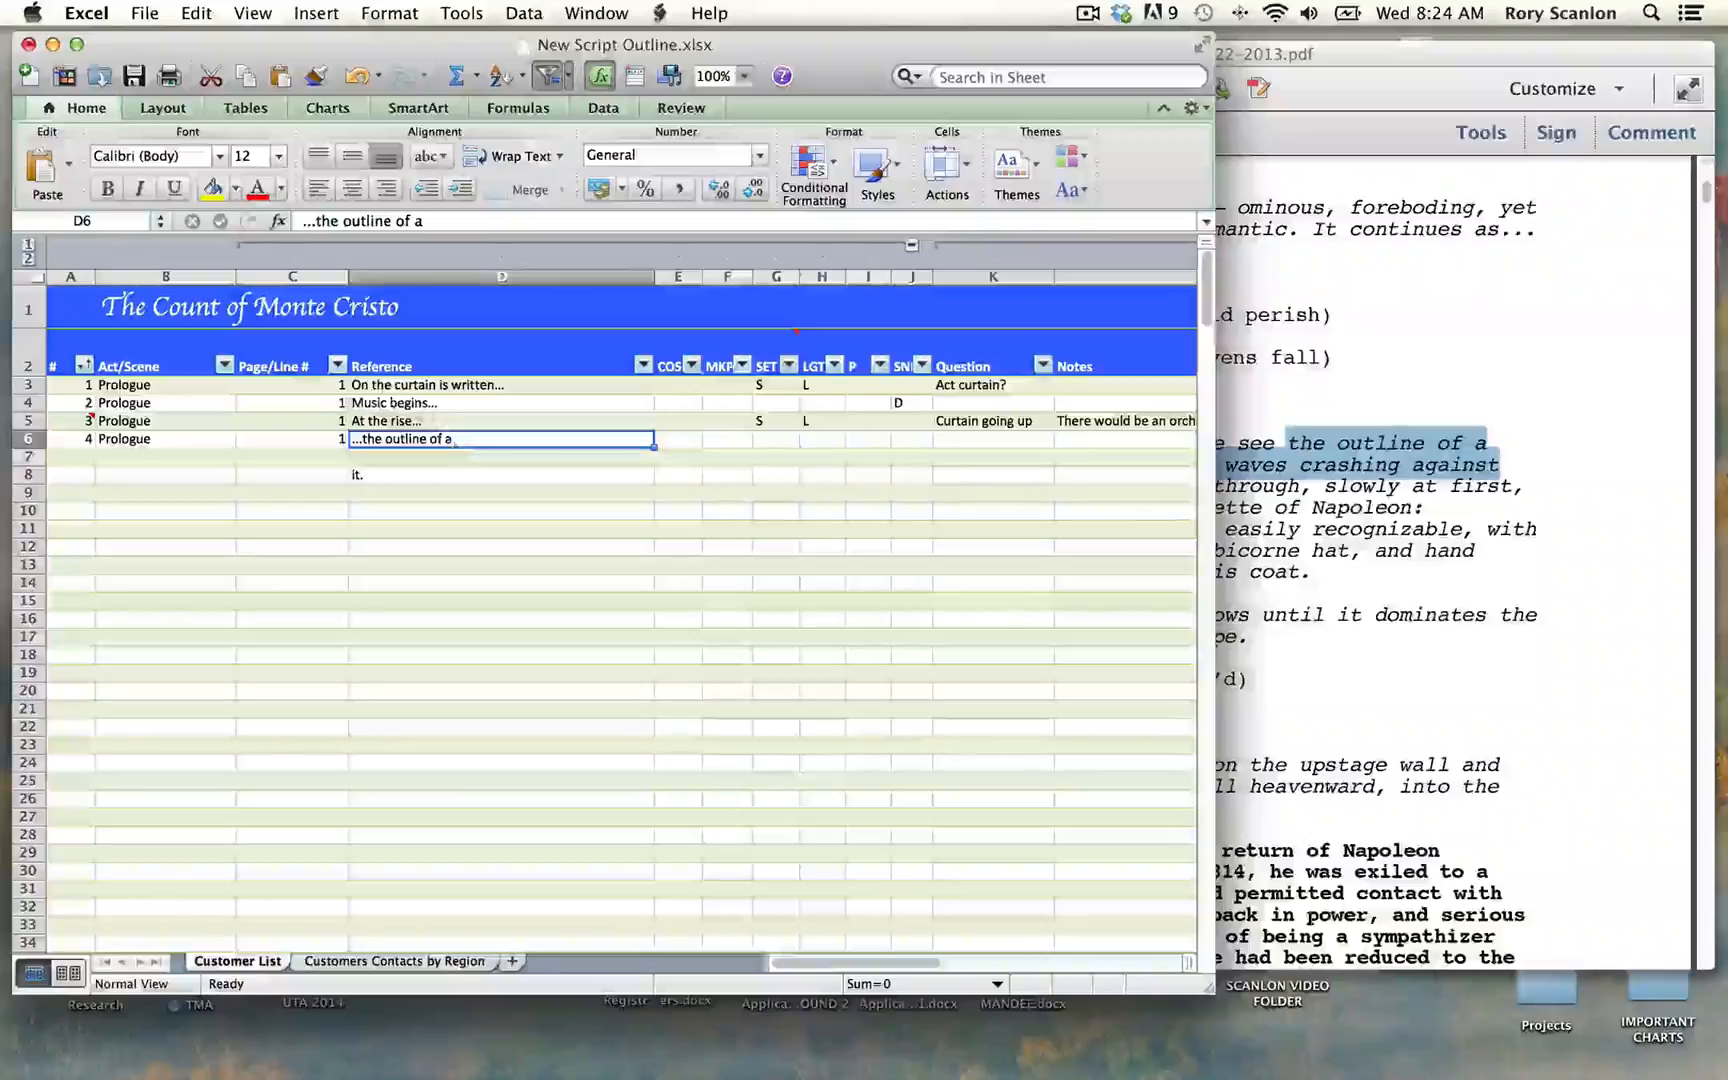
left_click(427, 222)
key("super+v")
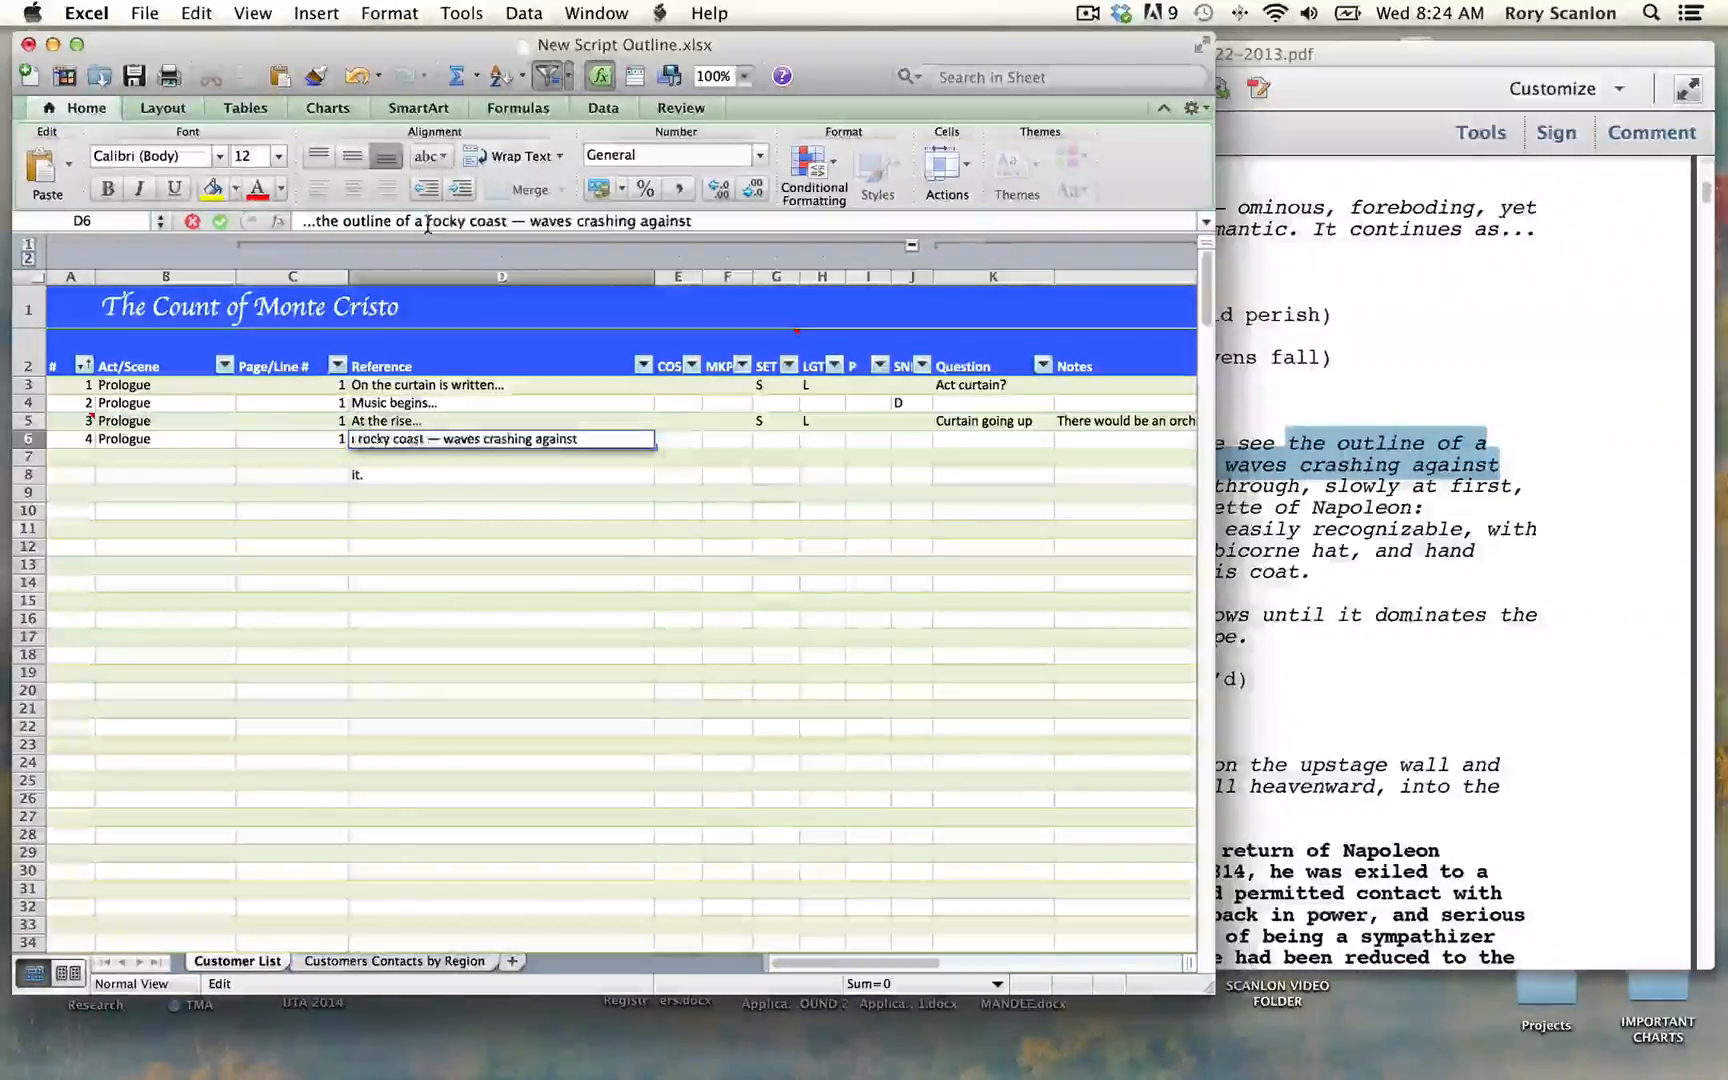
key("Return")
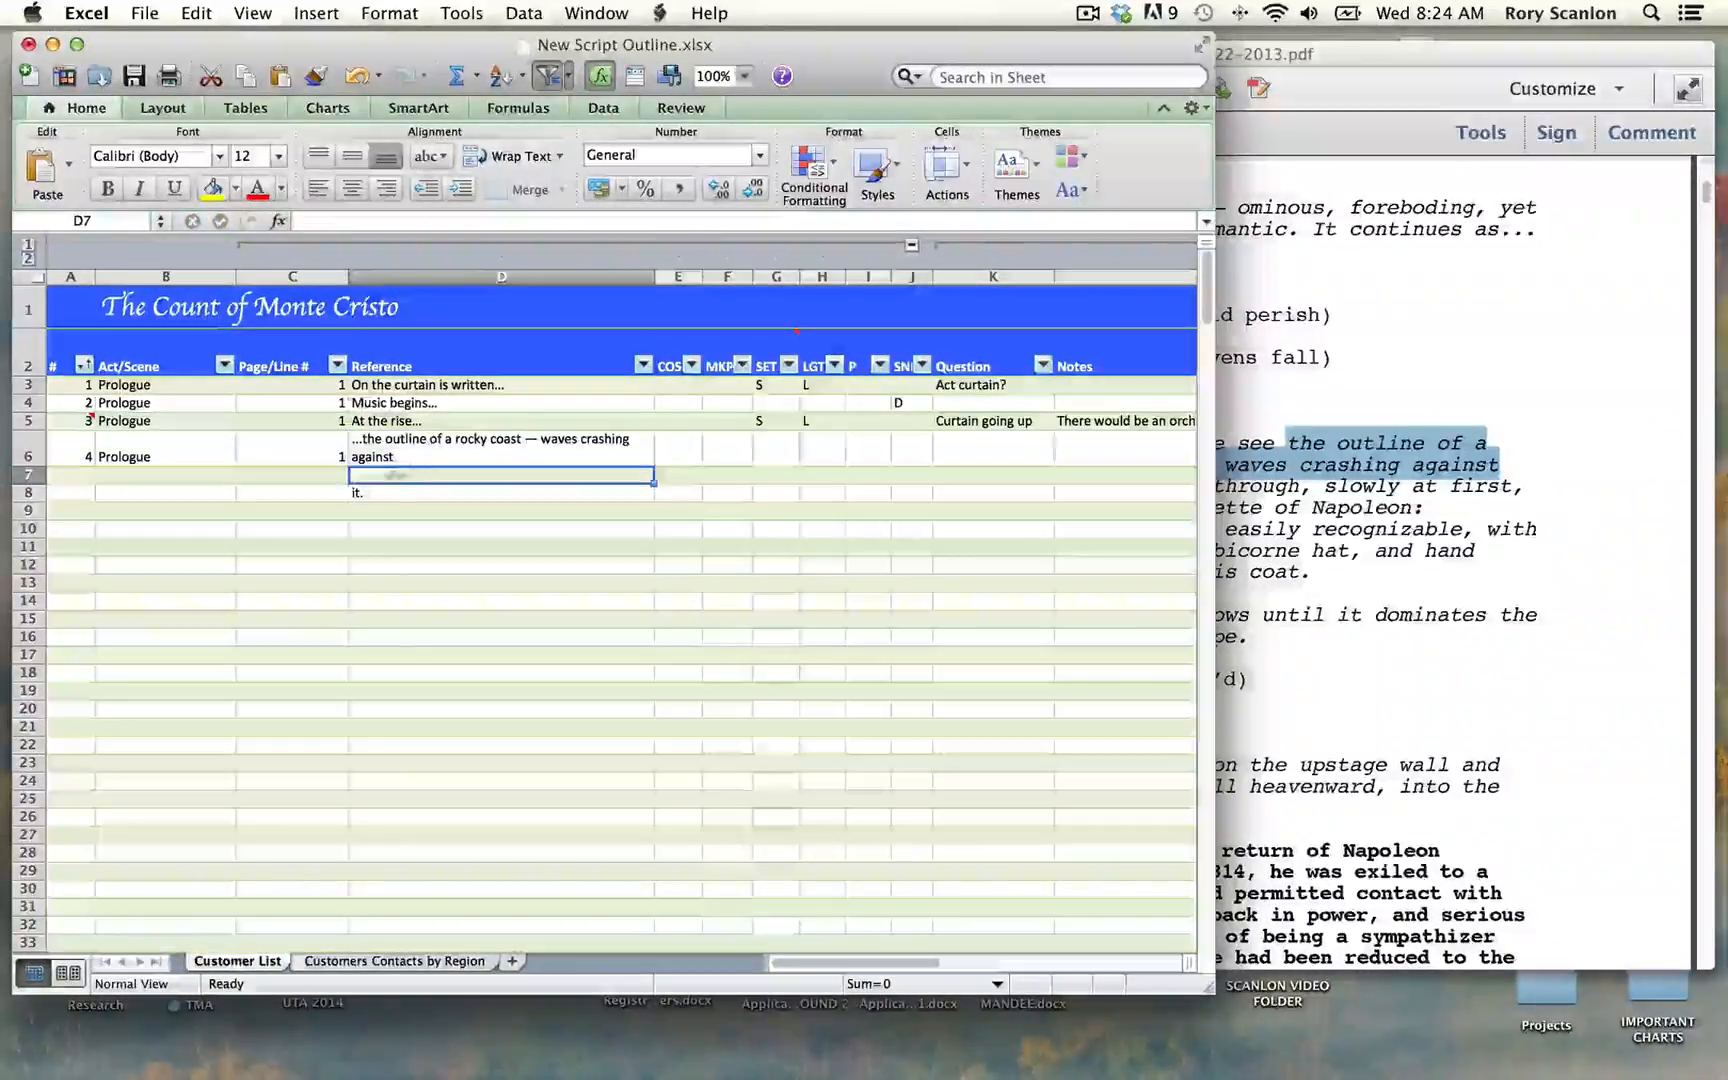
Step: Delete "it." from the Reference cell of row 8 and add "it." to the end of the row 6 Reference text
double_click(377, 492)
left_click_drag(374, 493, 337, 493)
key("BackSpace")
left_click(405, 460)
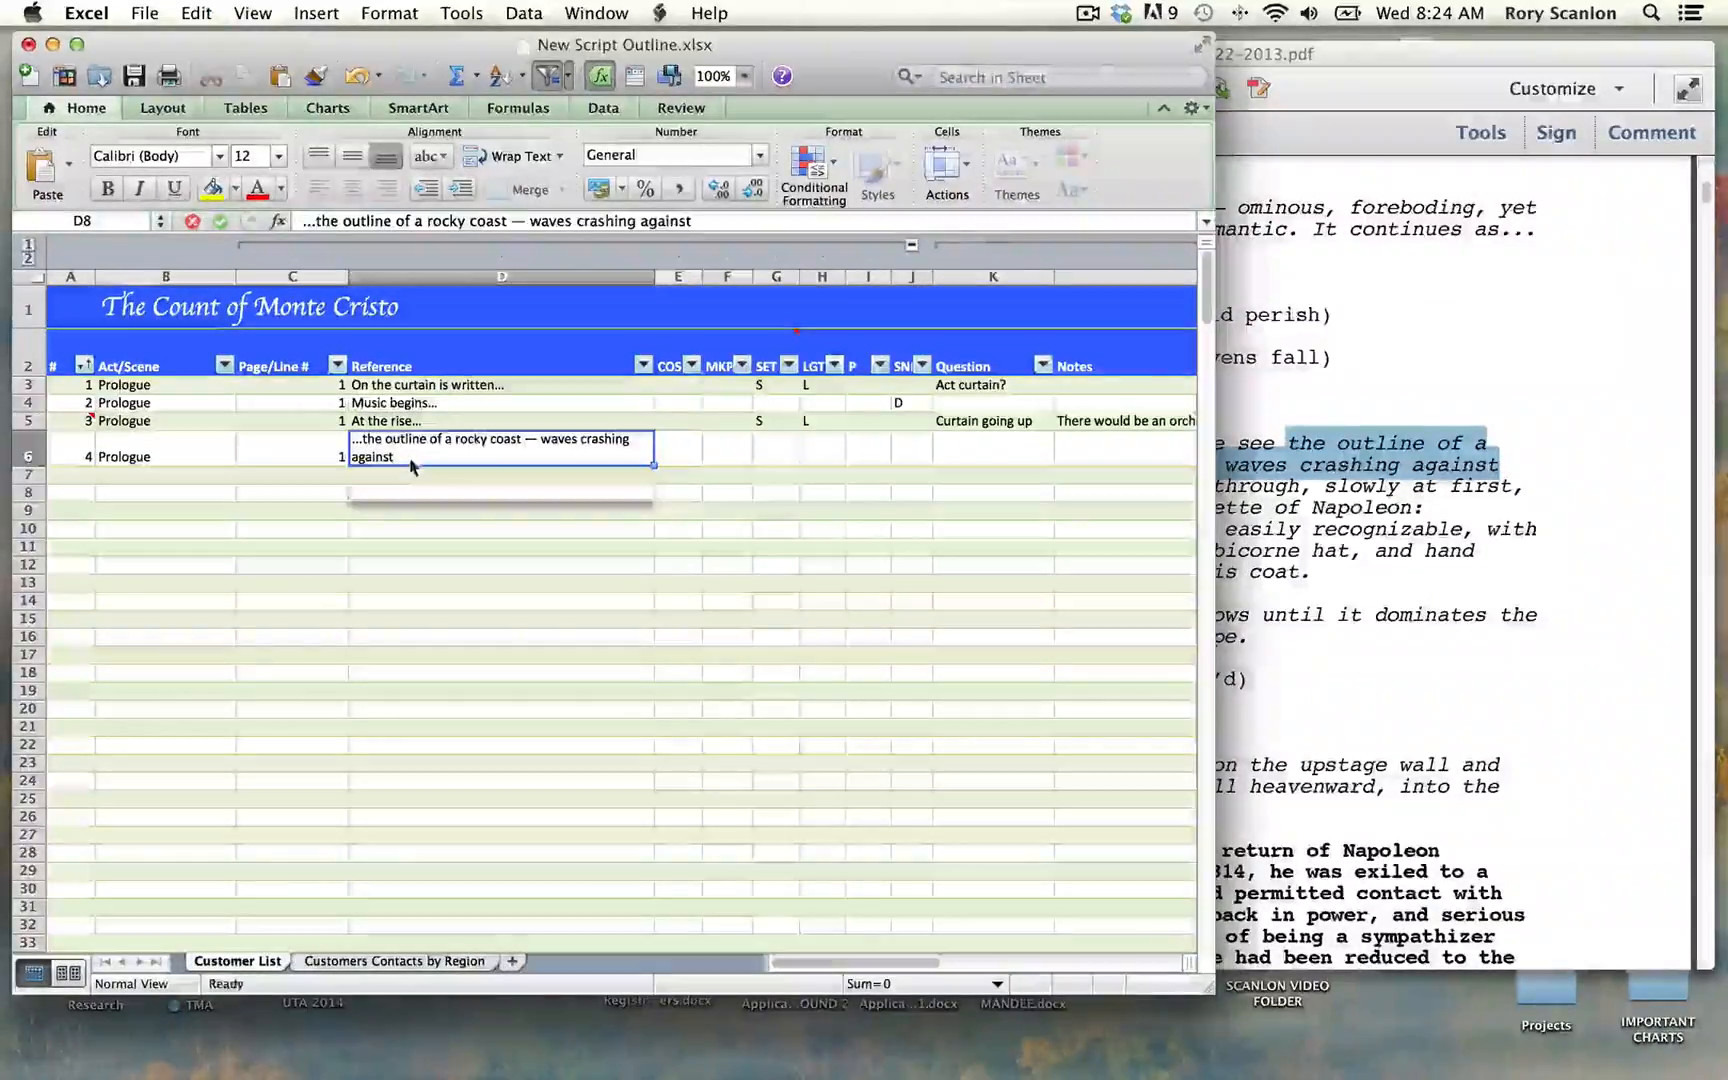
left_click(695, 222)
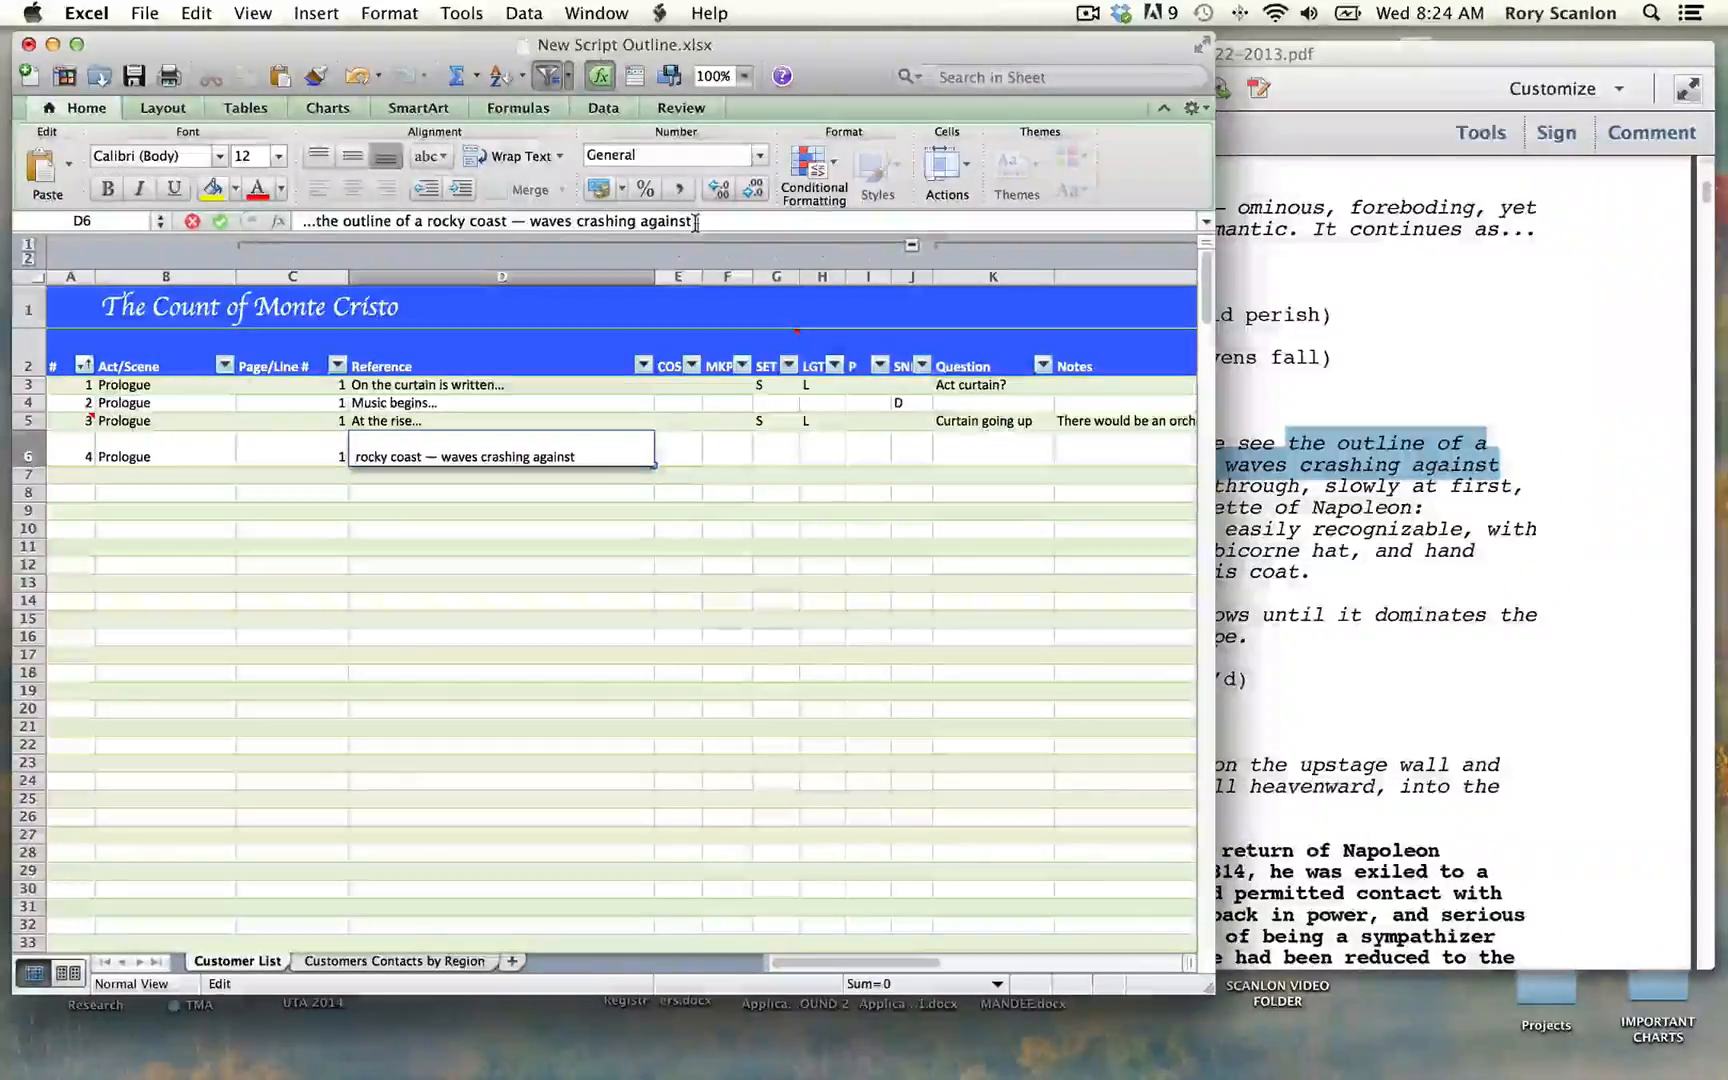
type("it.")
key("Tab")
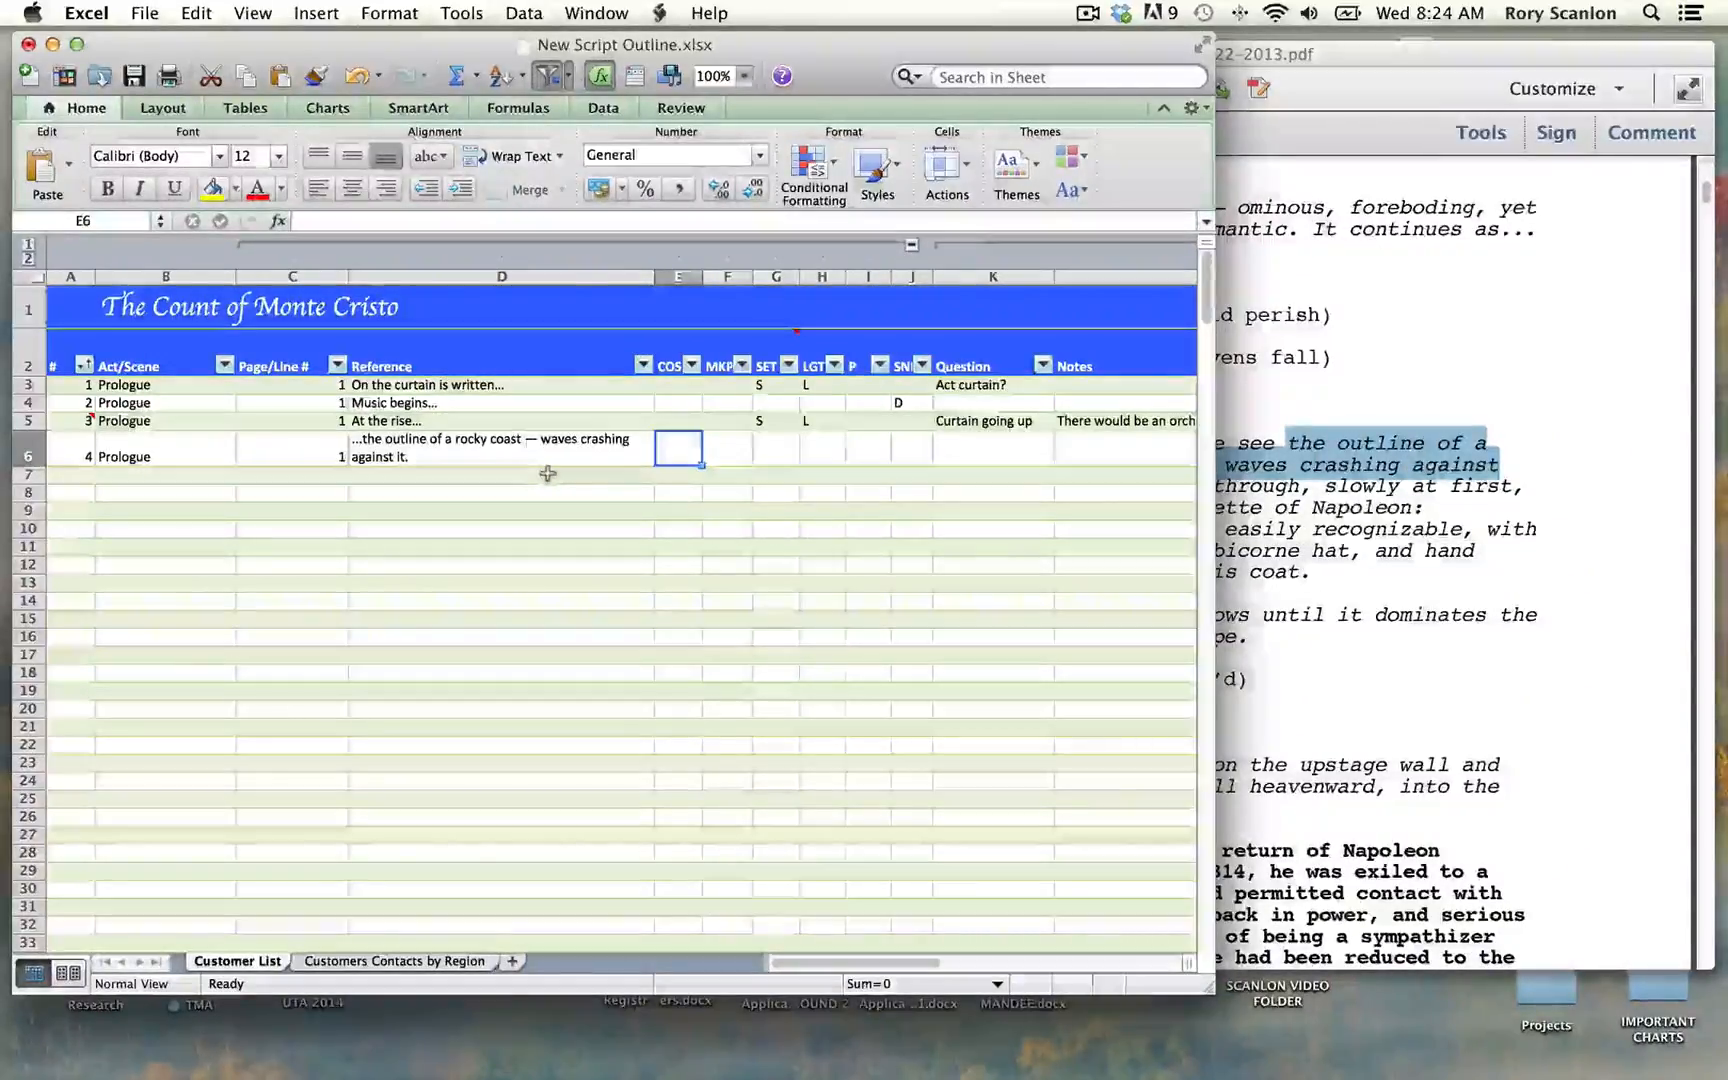
Step: Mark row 6 with S in the SET column and L in the LGT column
key("Tab")
key("Tab")
type("S")
key("Tab")
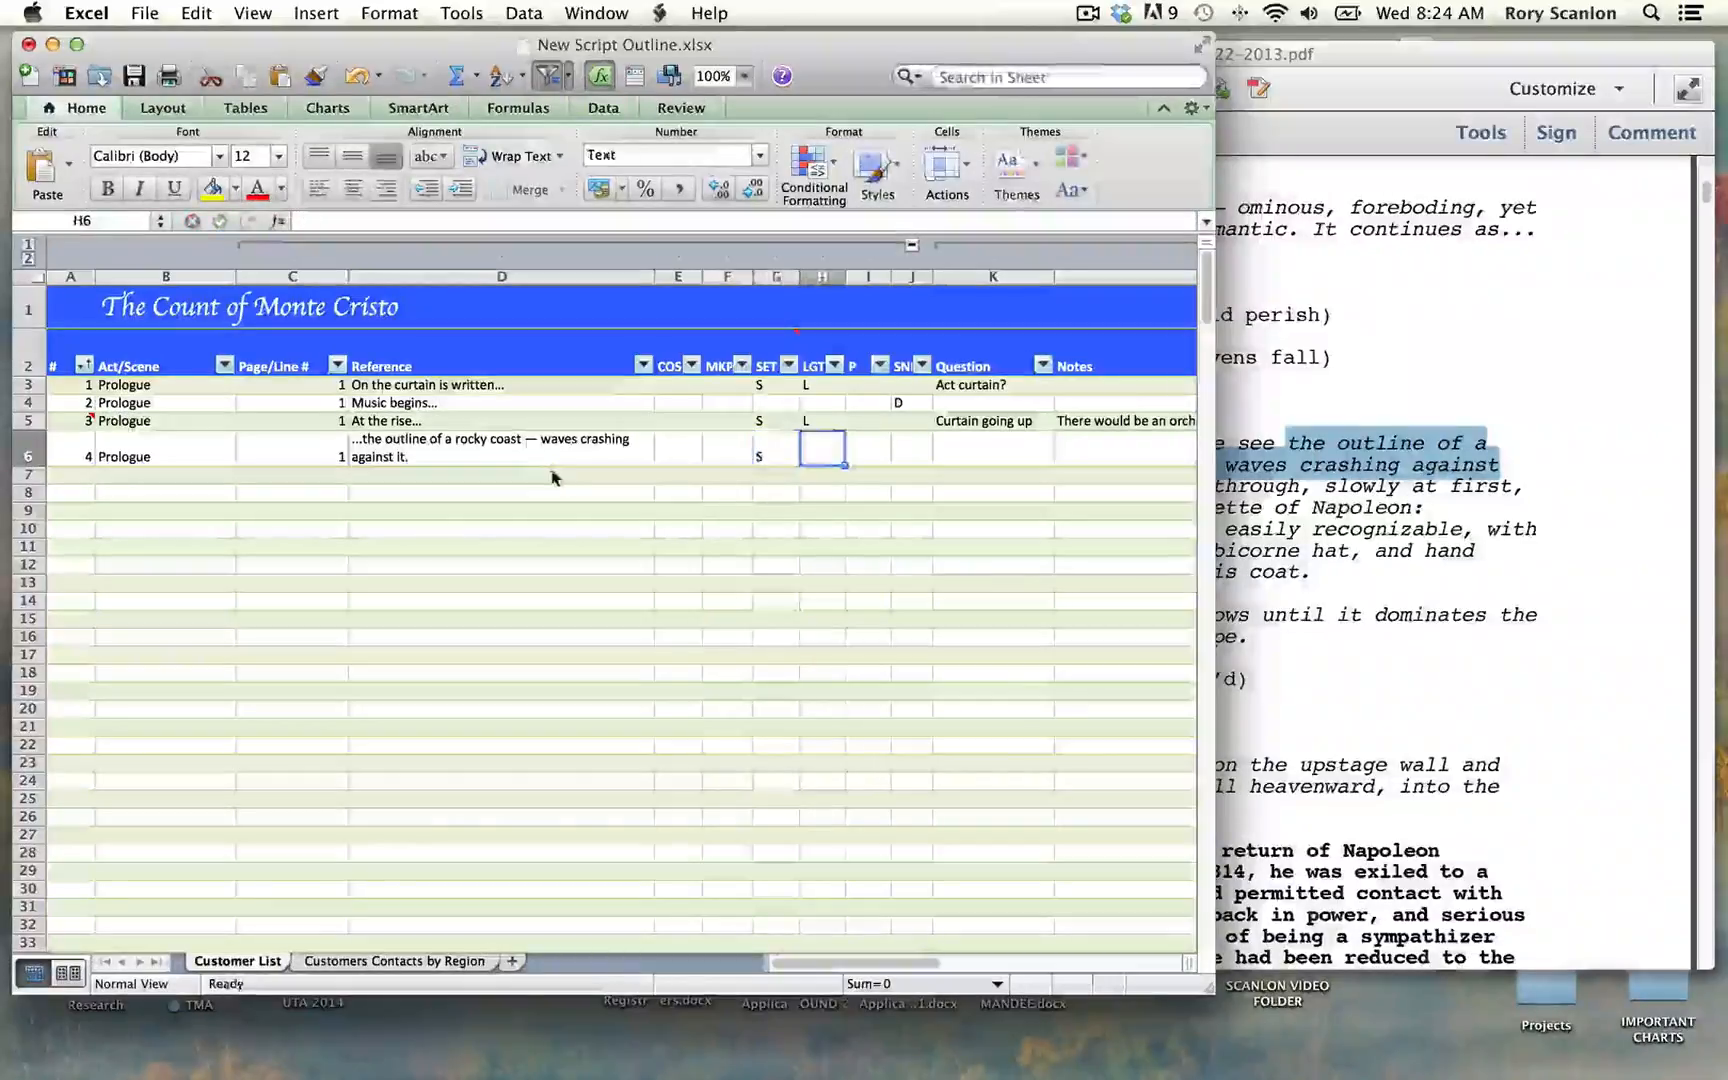
type("L")
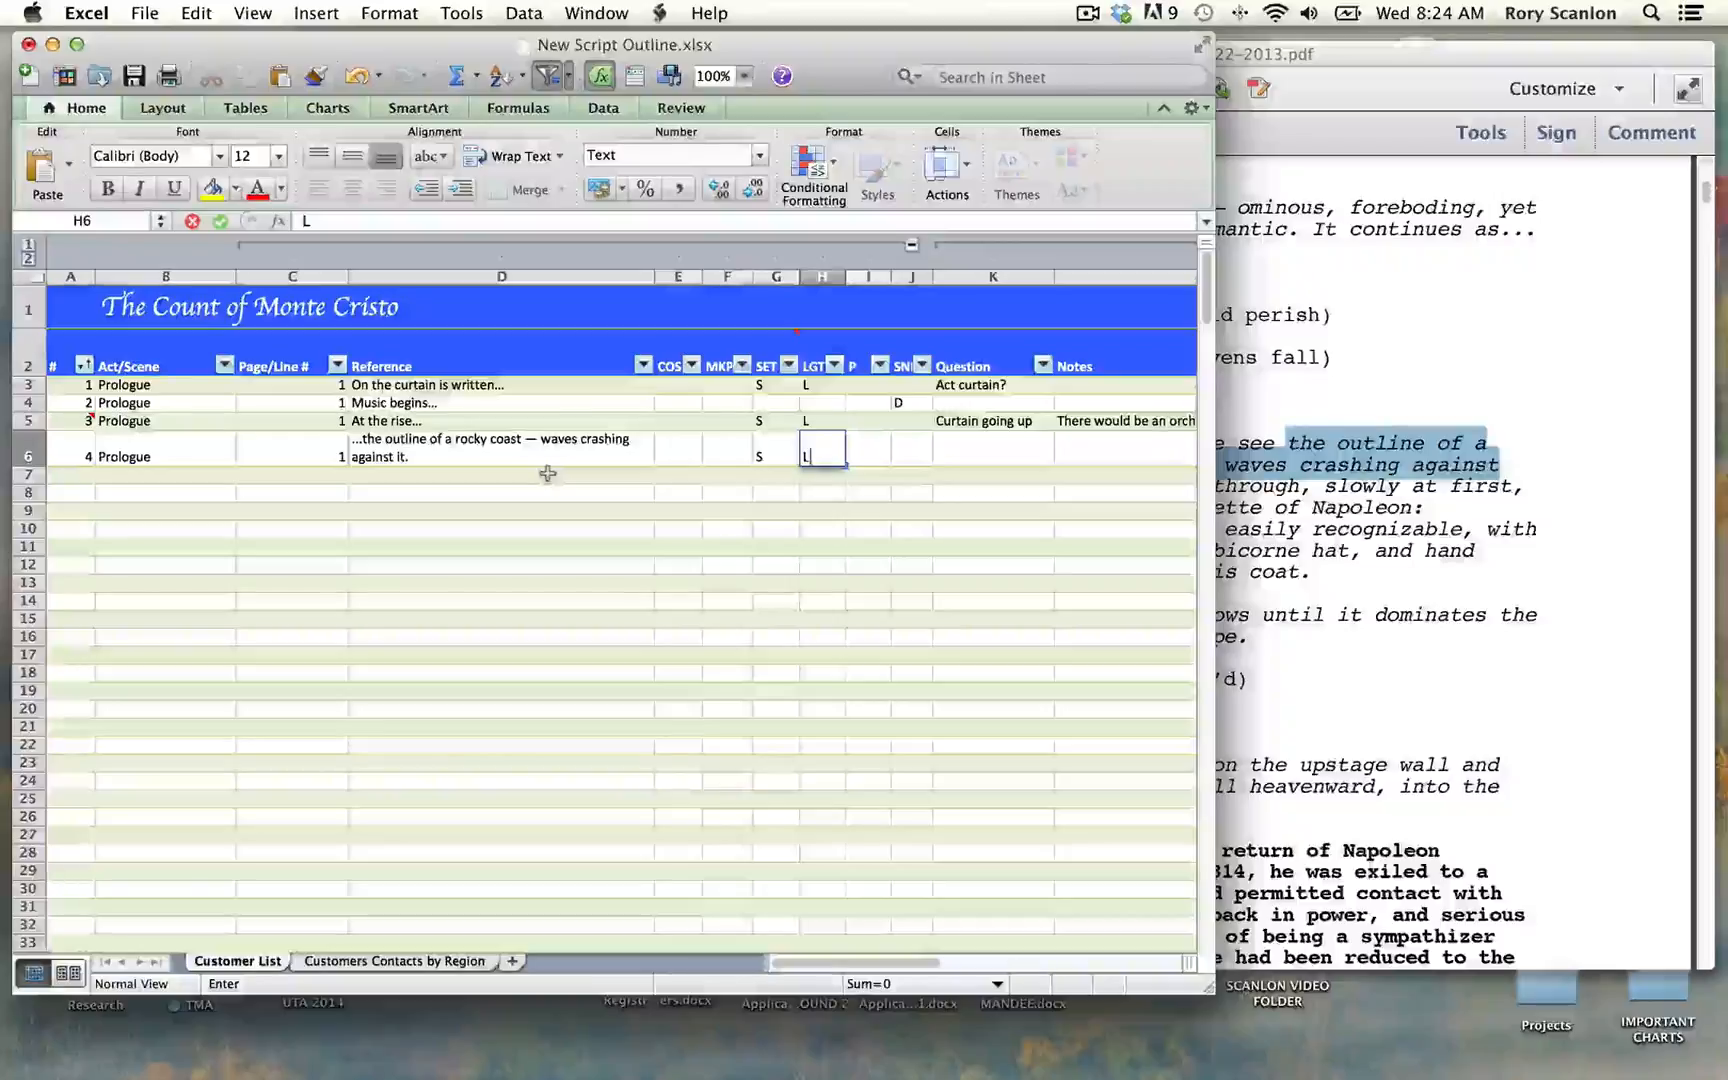
key("Tab")
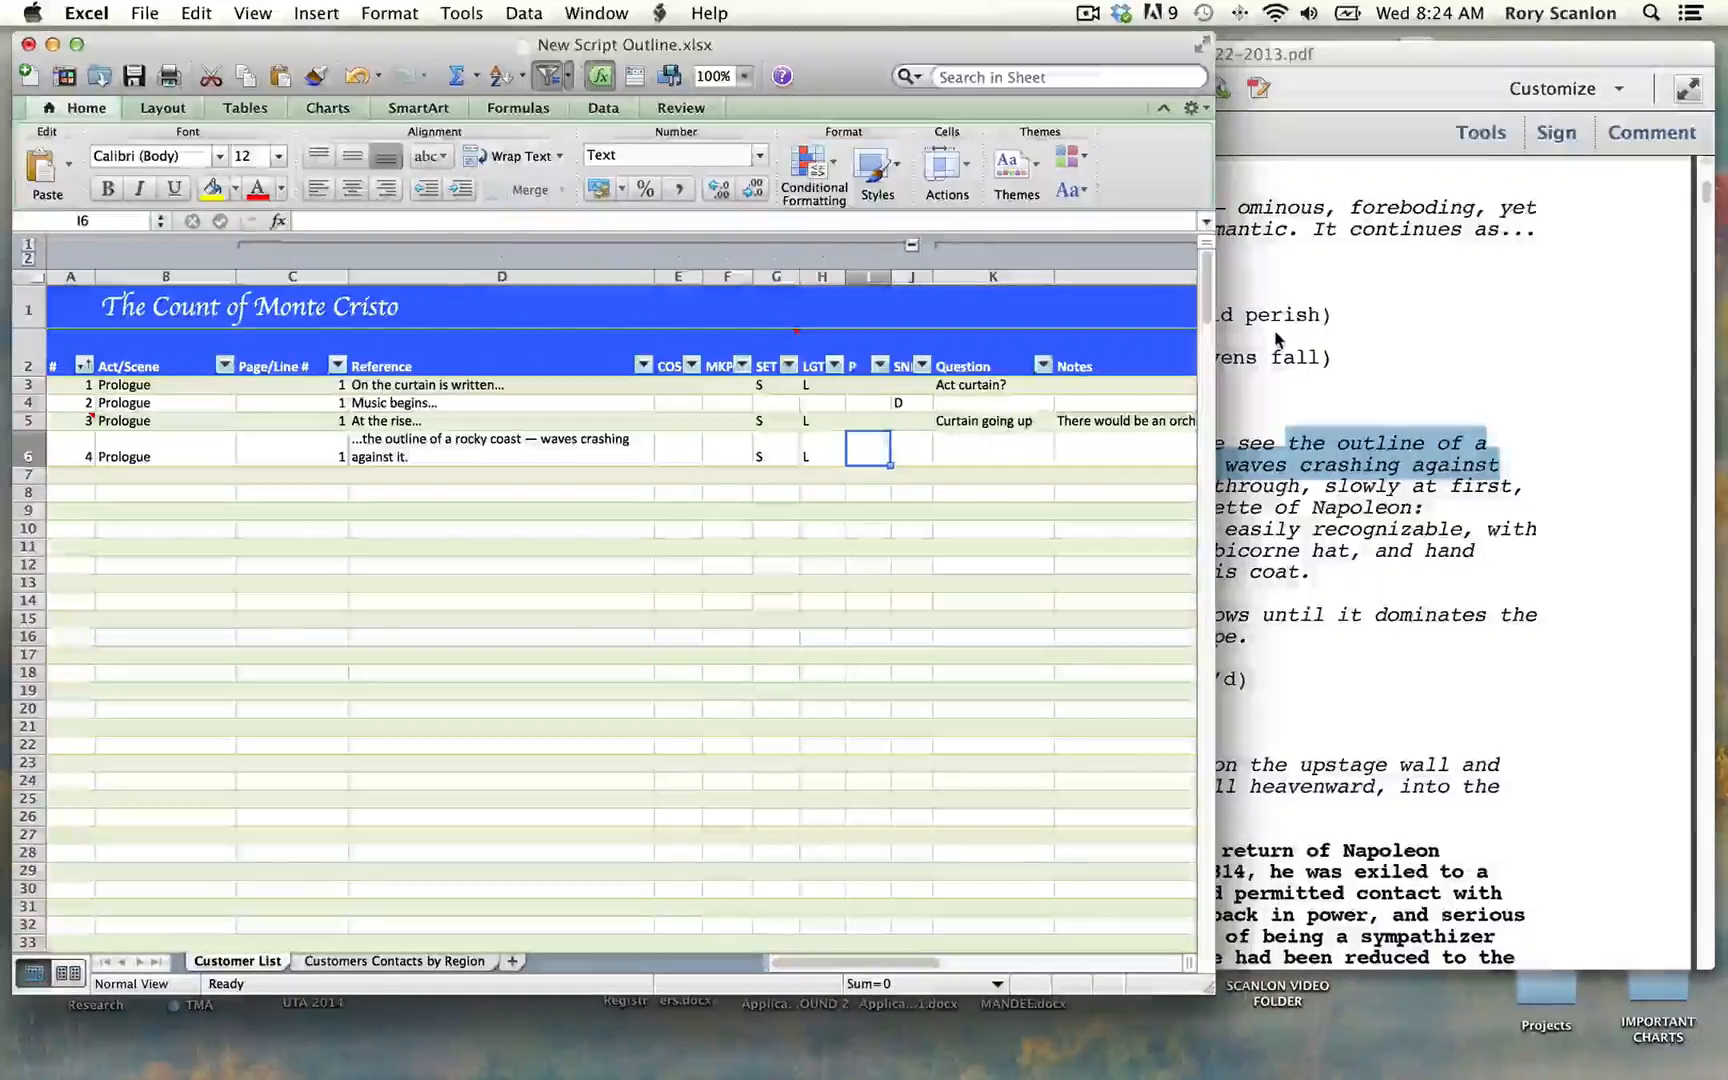
Step: Enter "Is this film? Projection?" in the Notes column of row 6
key("Right")
key("Right")
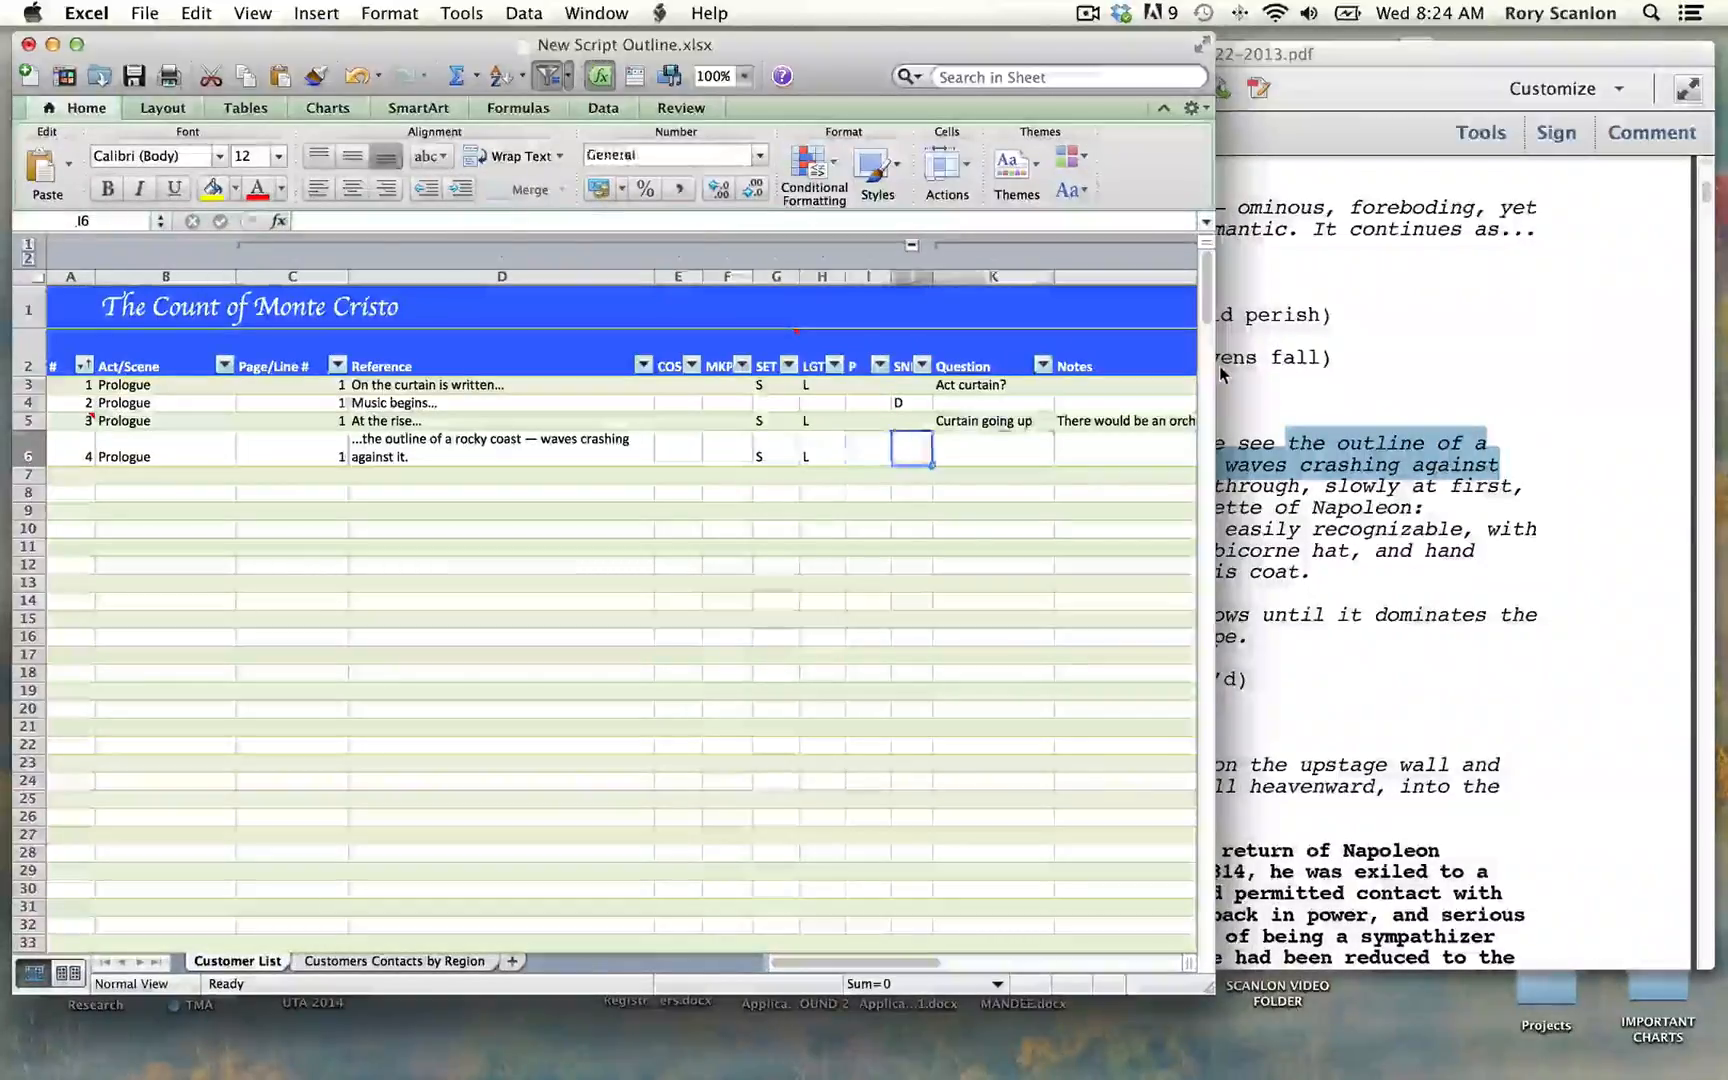
key("Right")
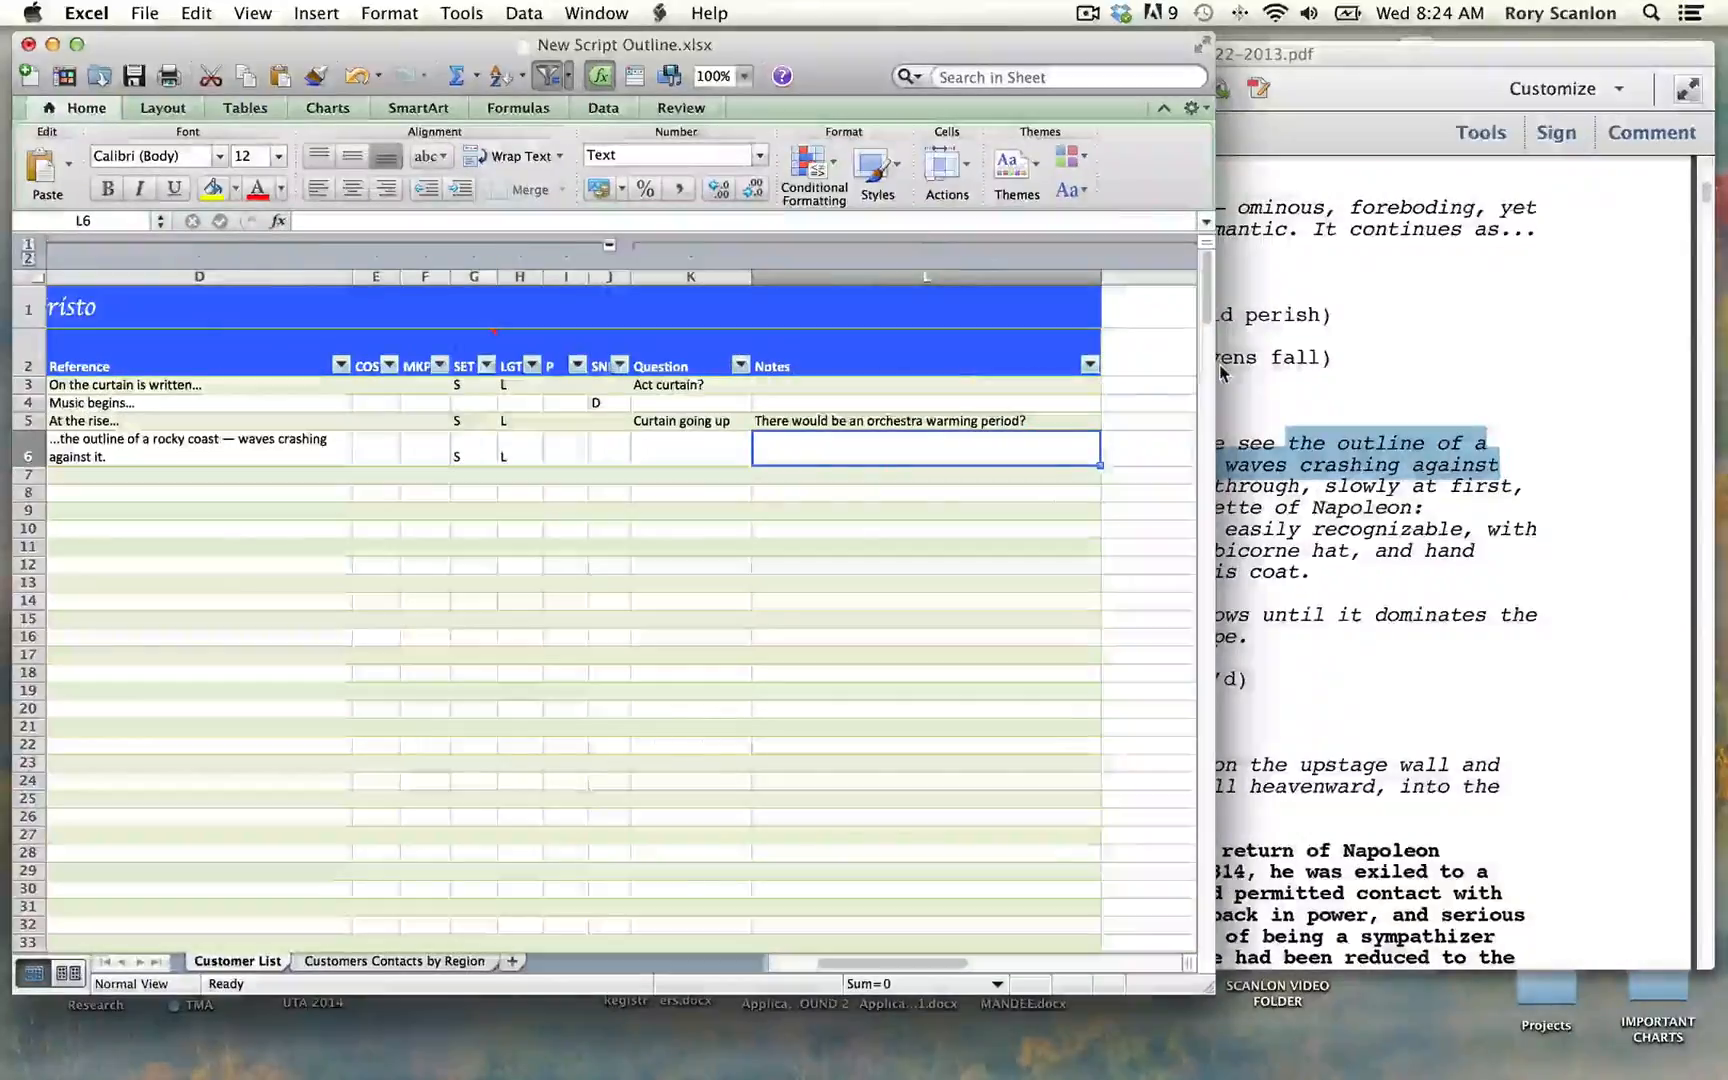
type("Is this ")
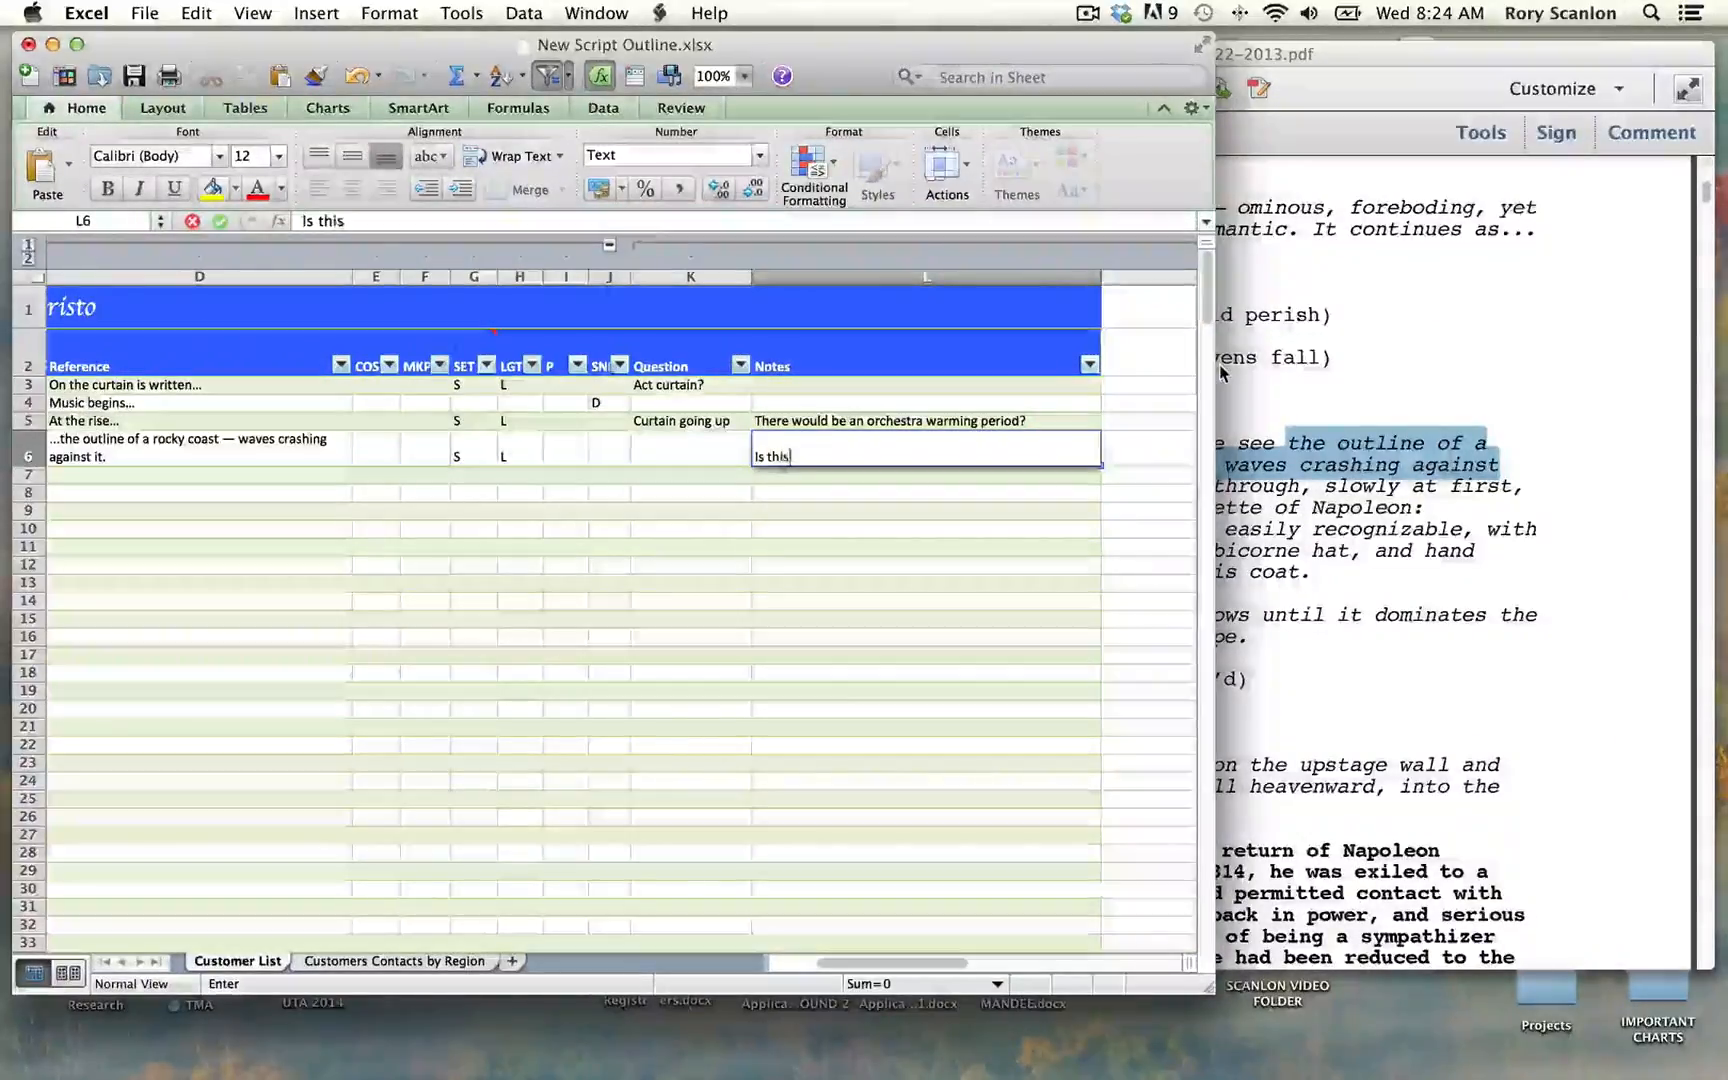
type("film")
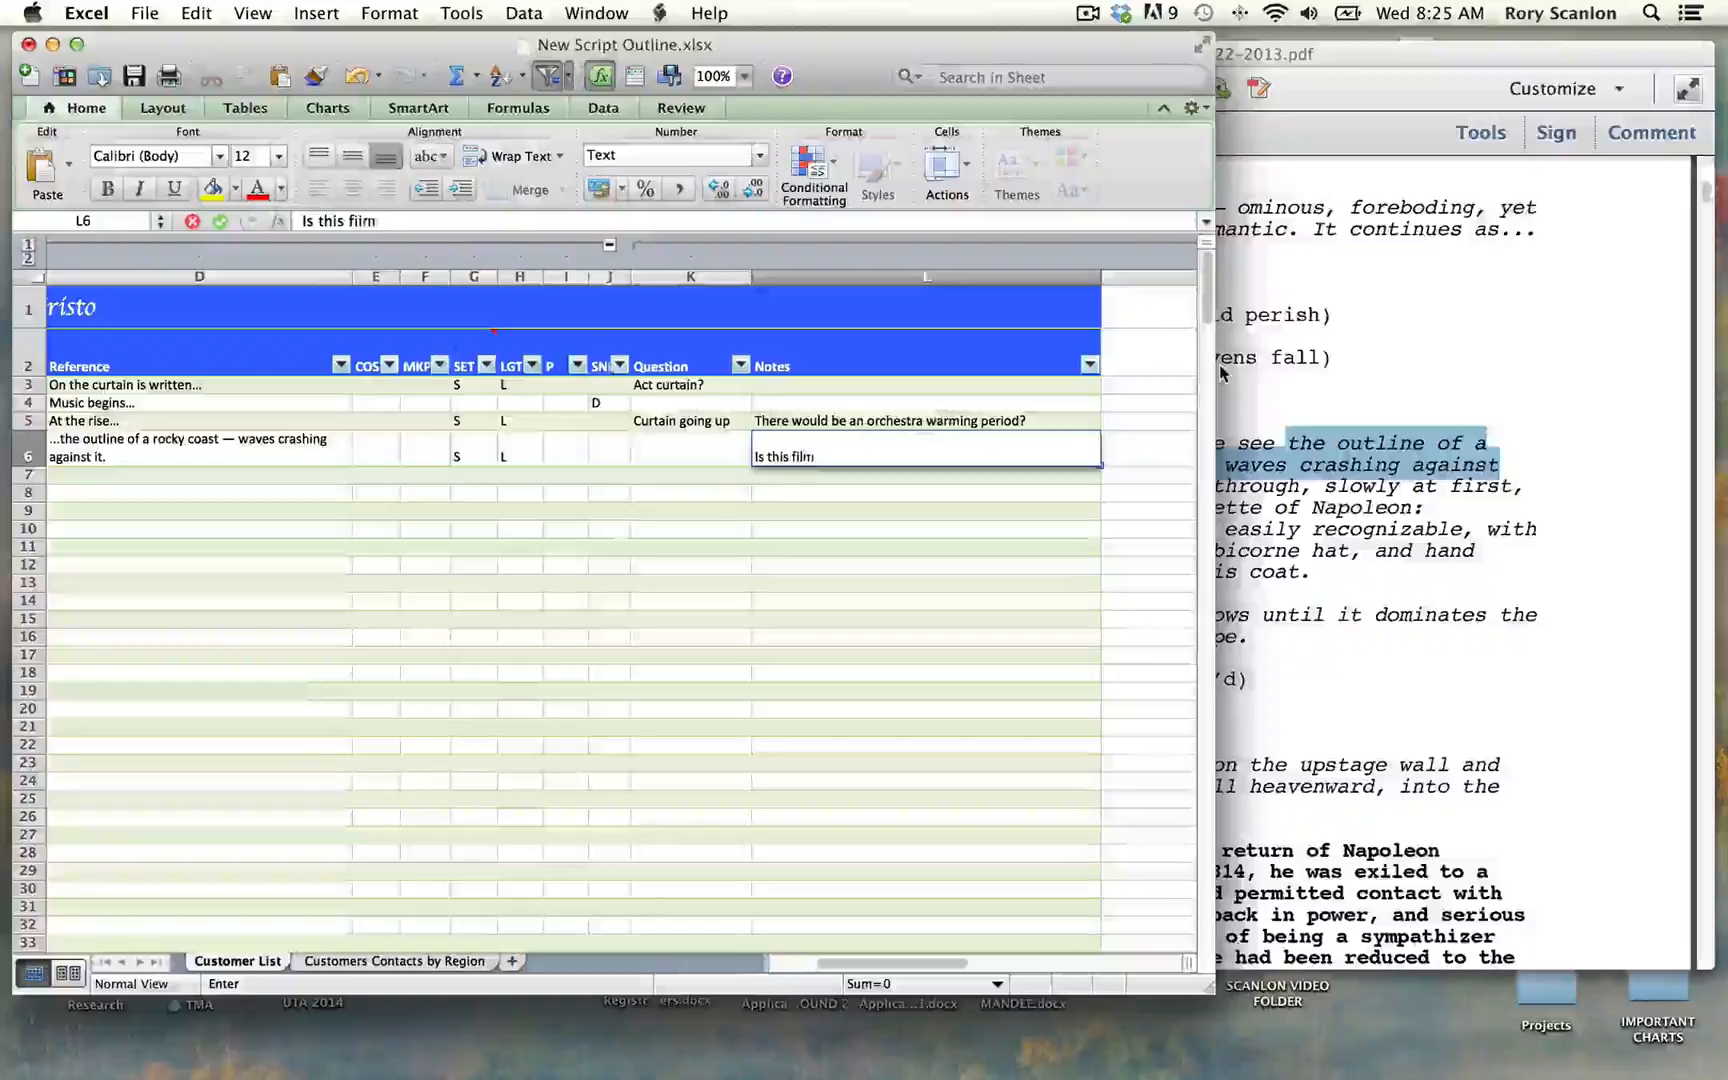
type("?  PRoject")
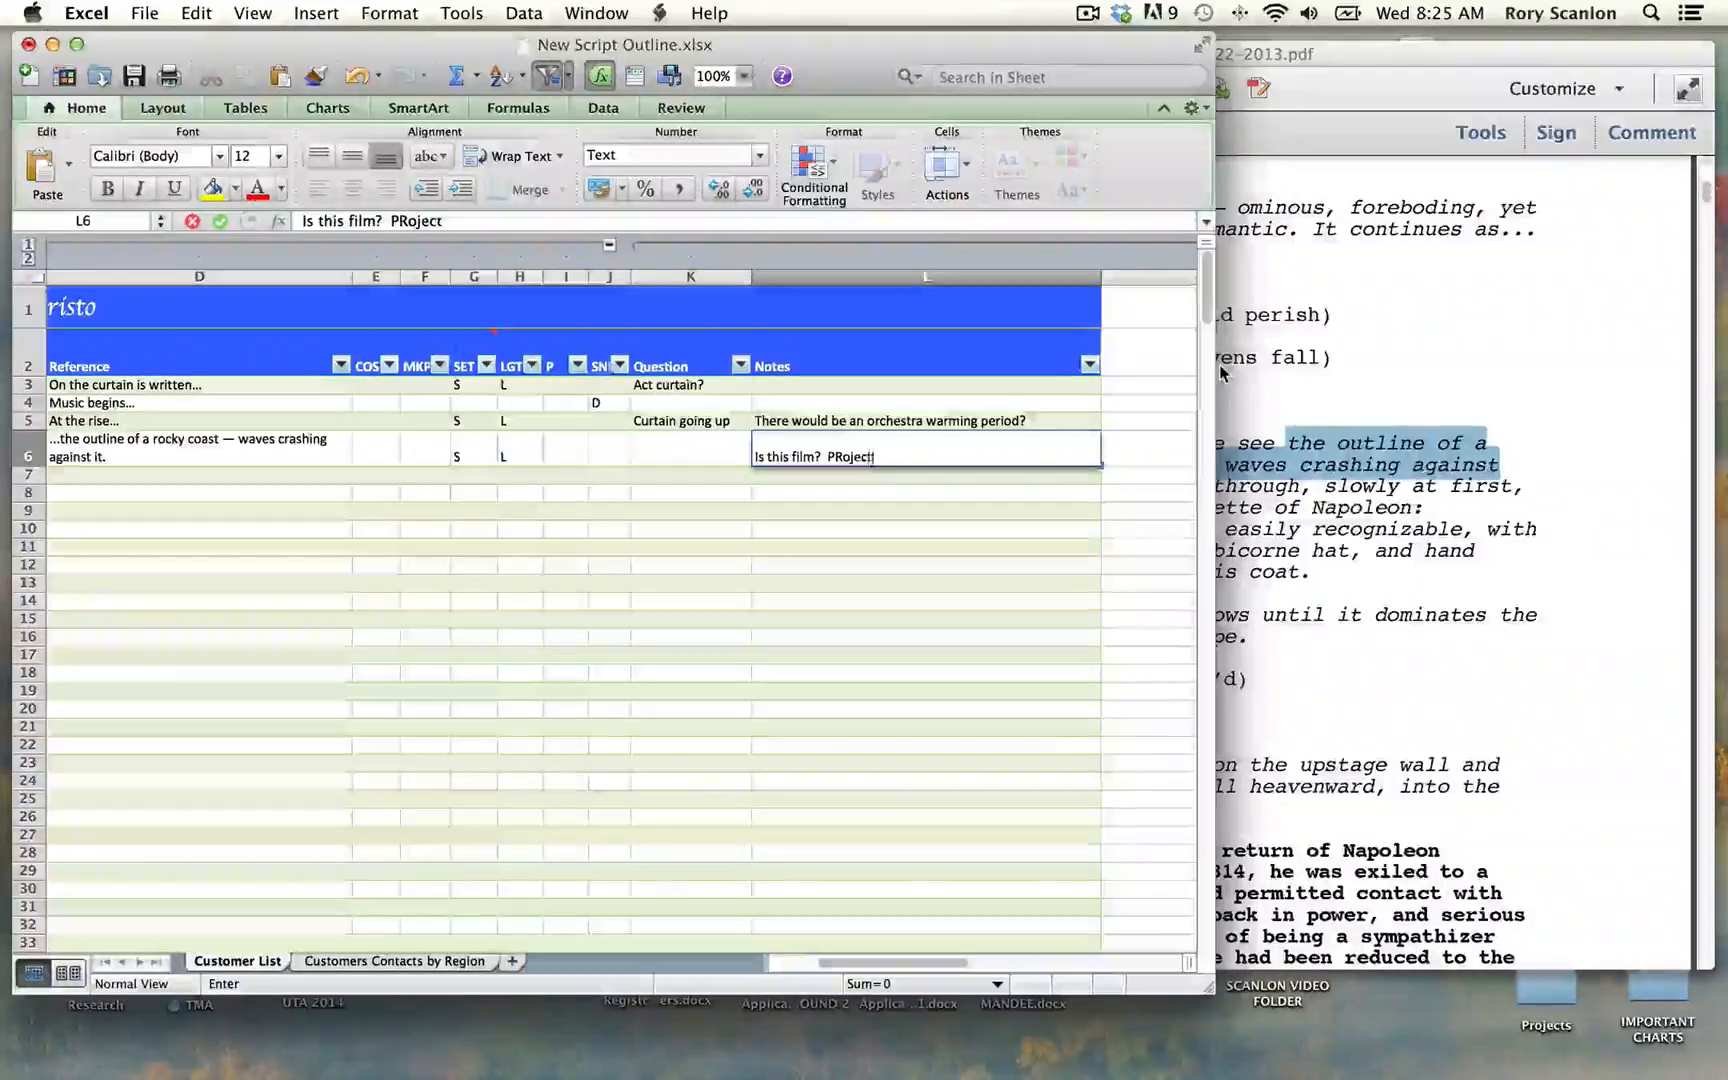
type("ion?")
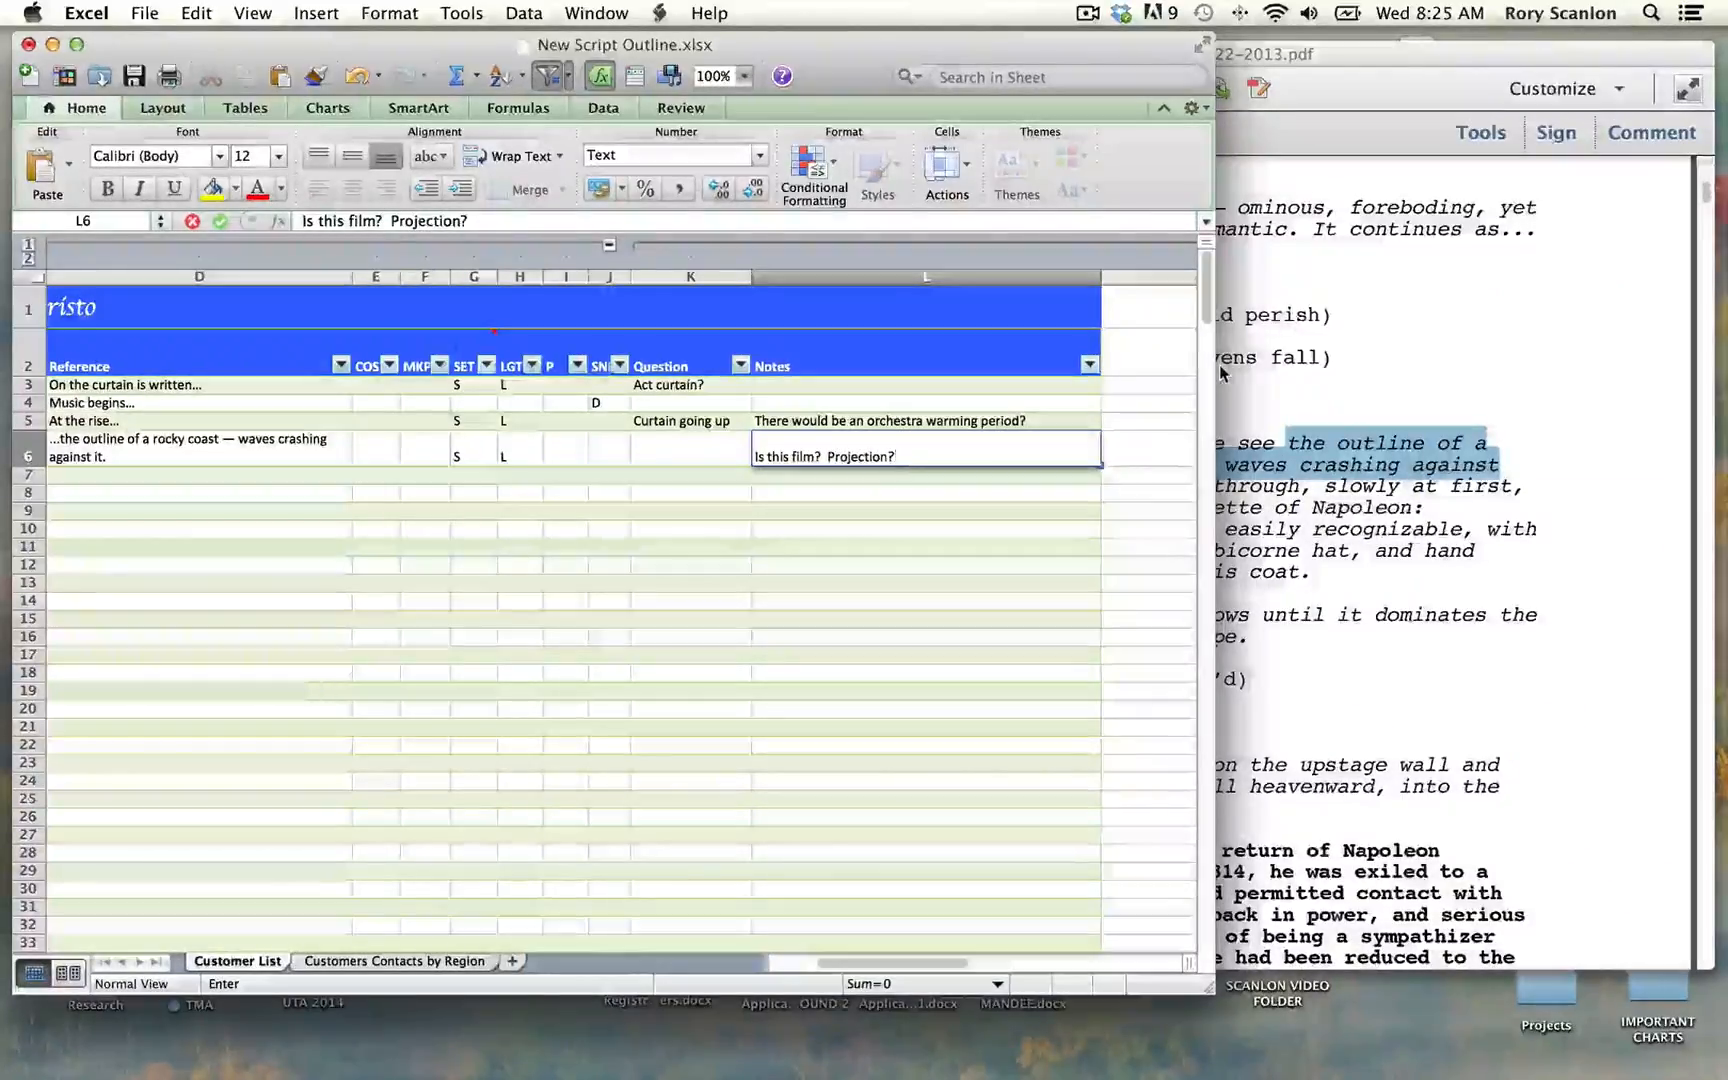
scroll(730, 494, "left", 5)
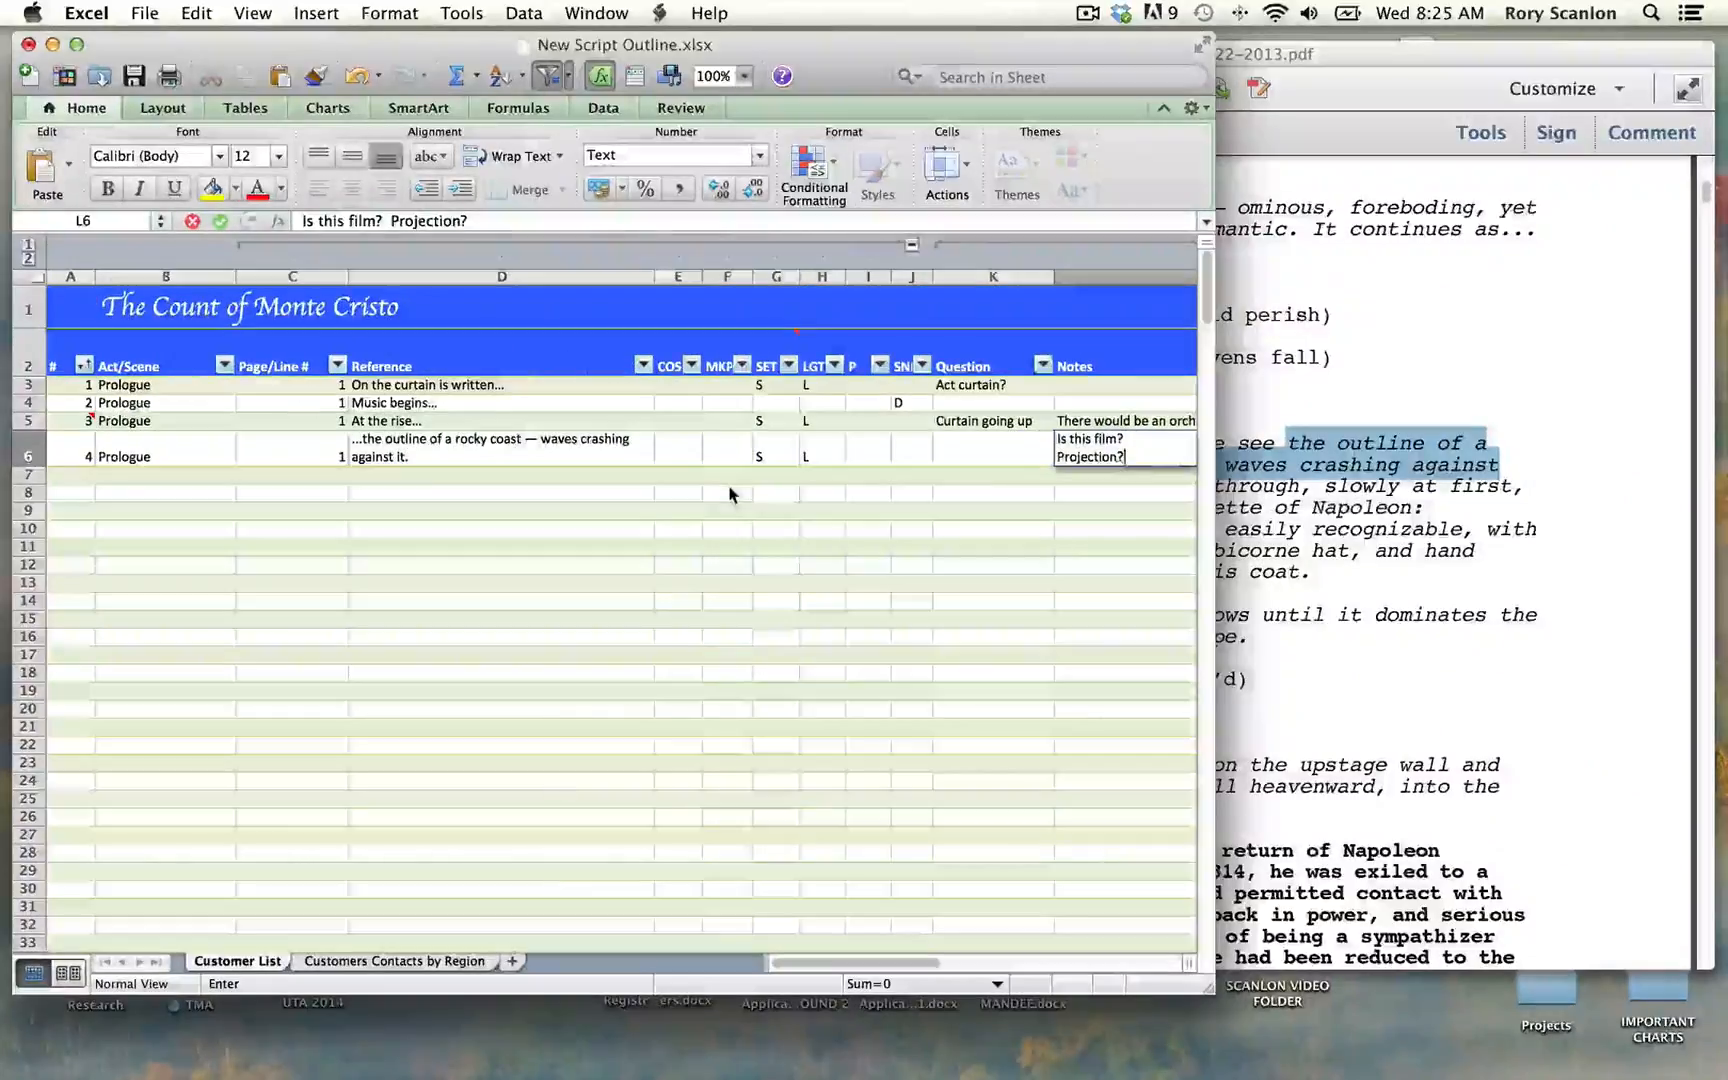
key("Return")
Step: Number row 7 as 5 and copy the passage from "Bleeding through, slowly at first" to "thrust into his coat." in the script PDF
type("5")
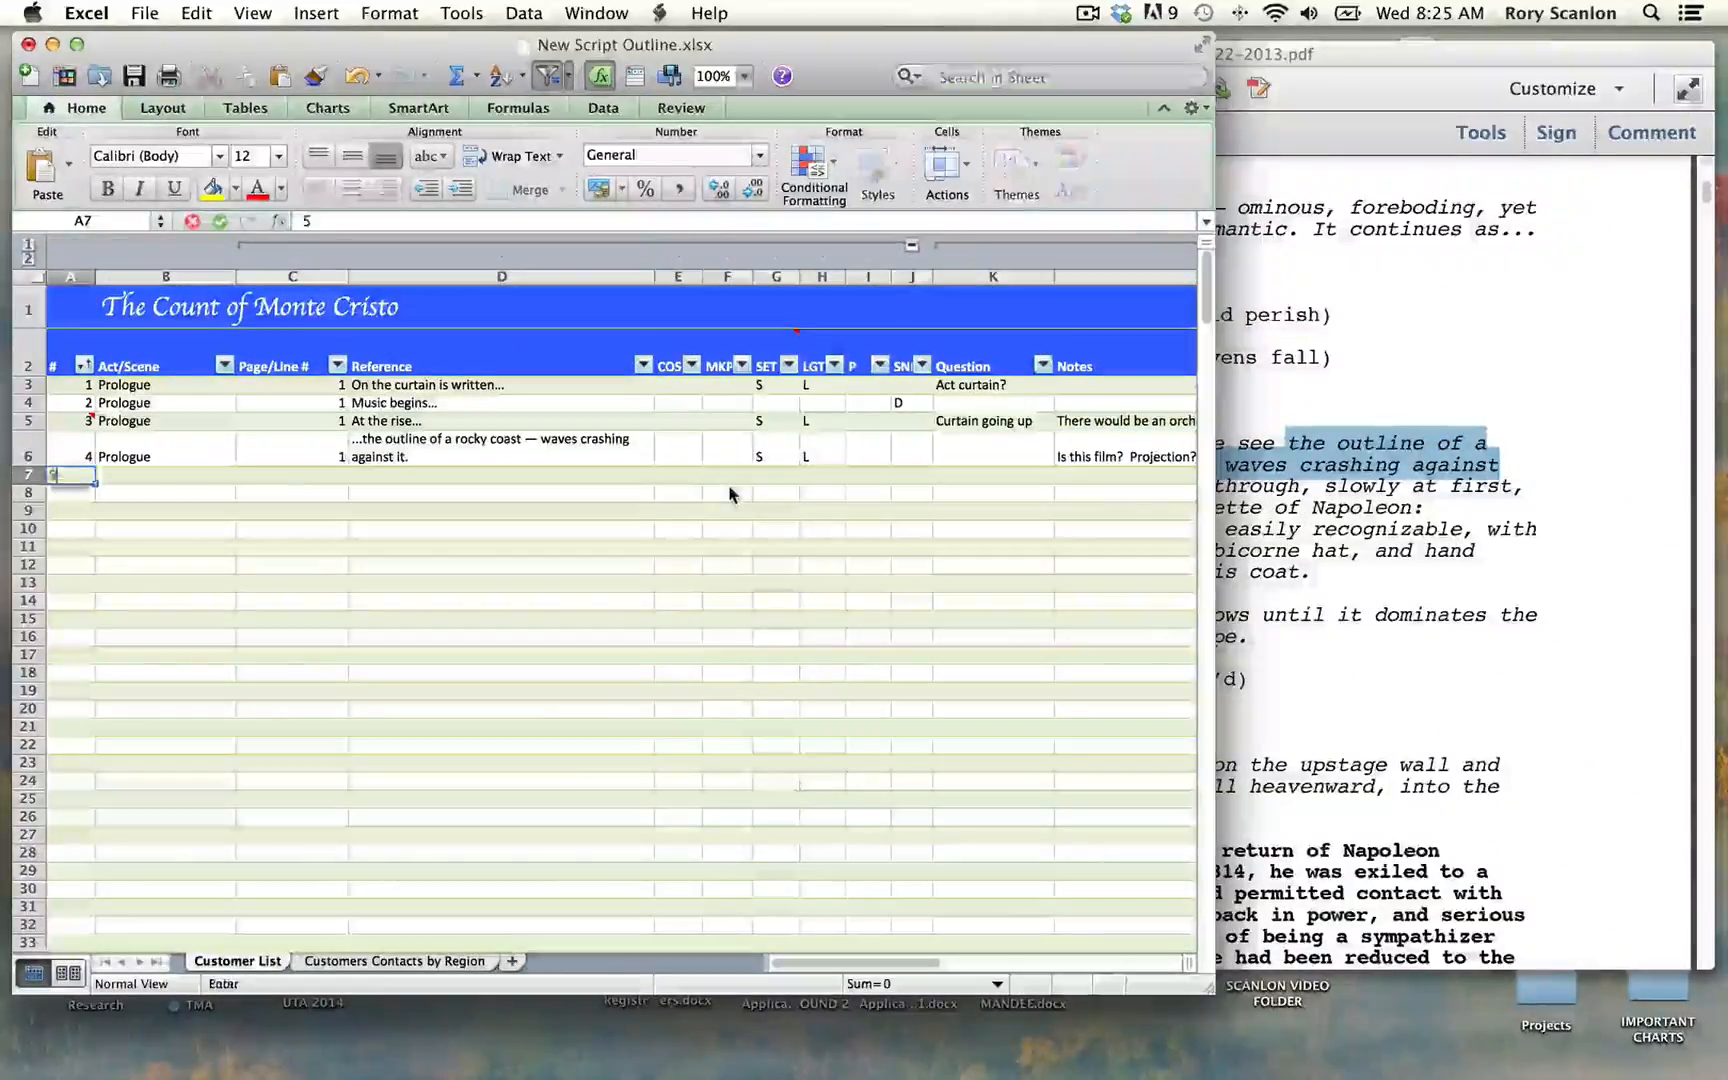
key("Tab")
left_click(1276, 511)
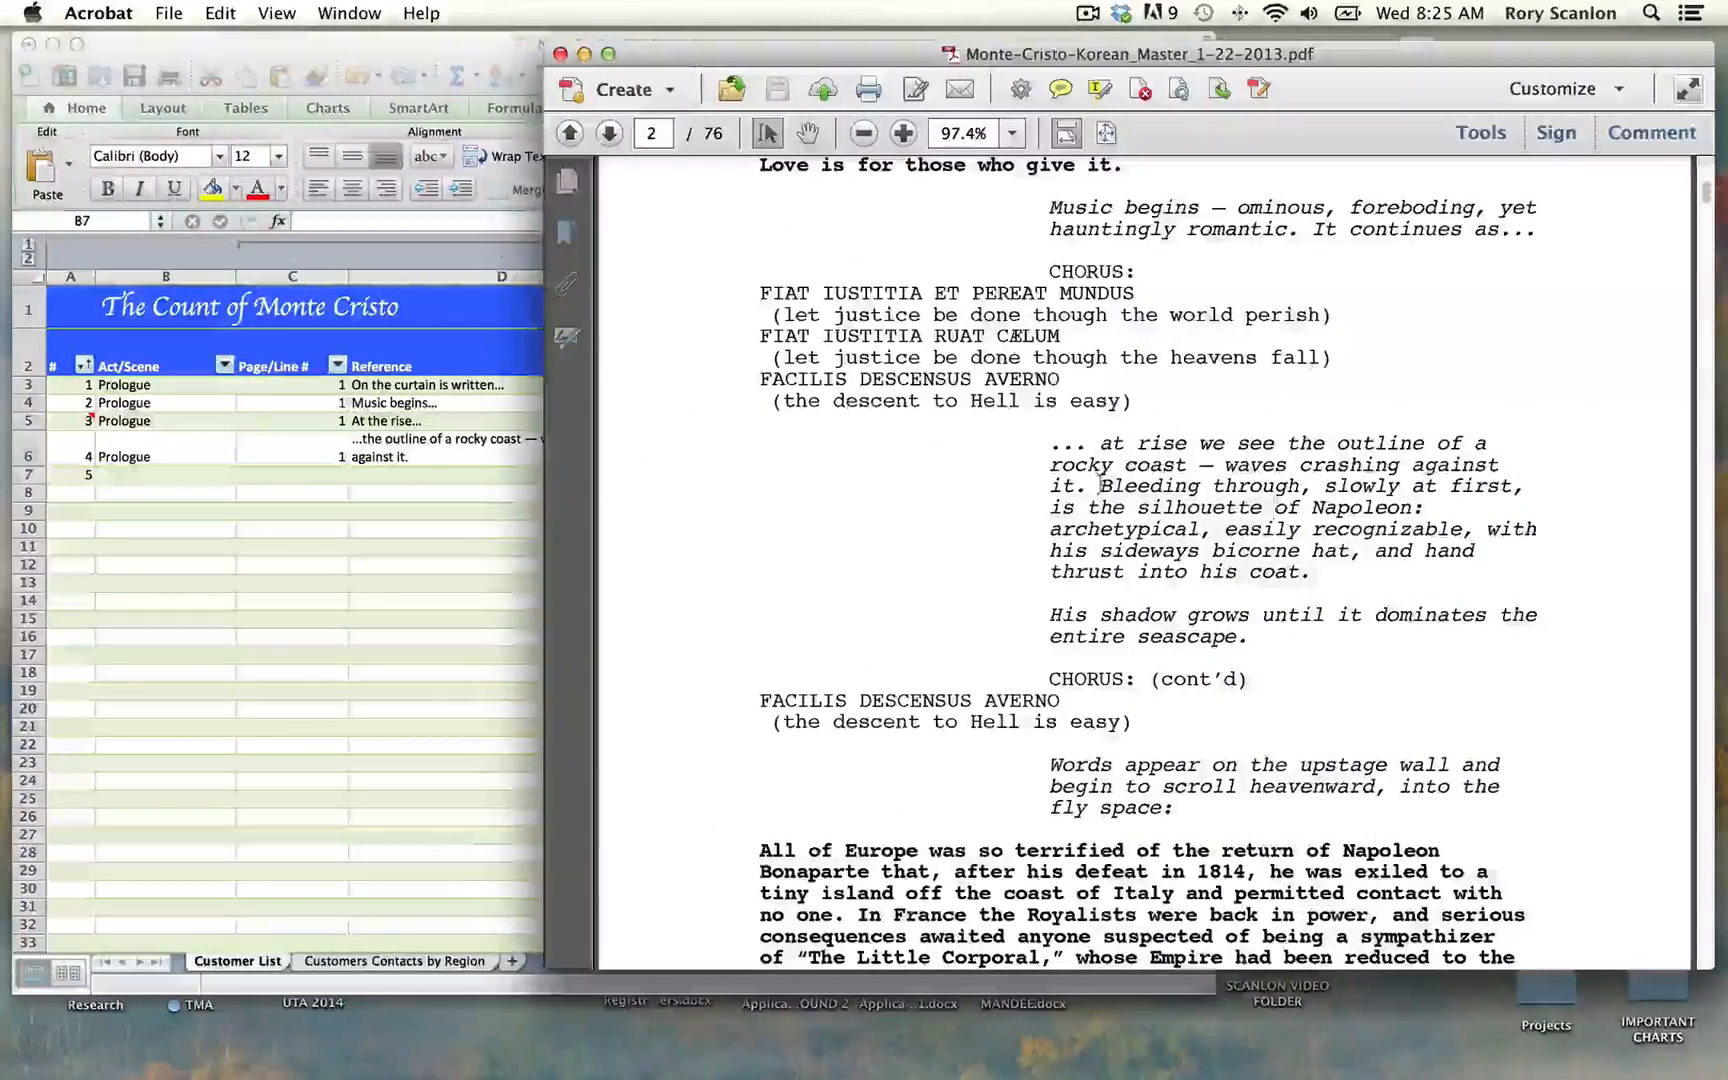
left_click_drag(1100, 485, 1310, 577)
key("super+c")
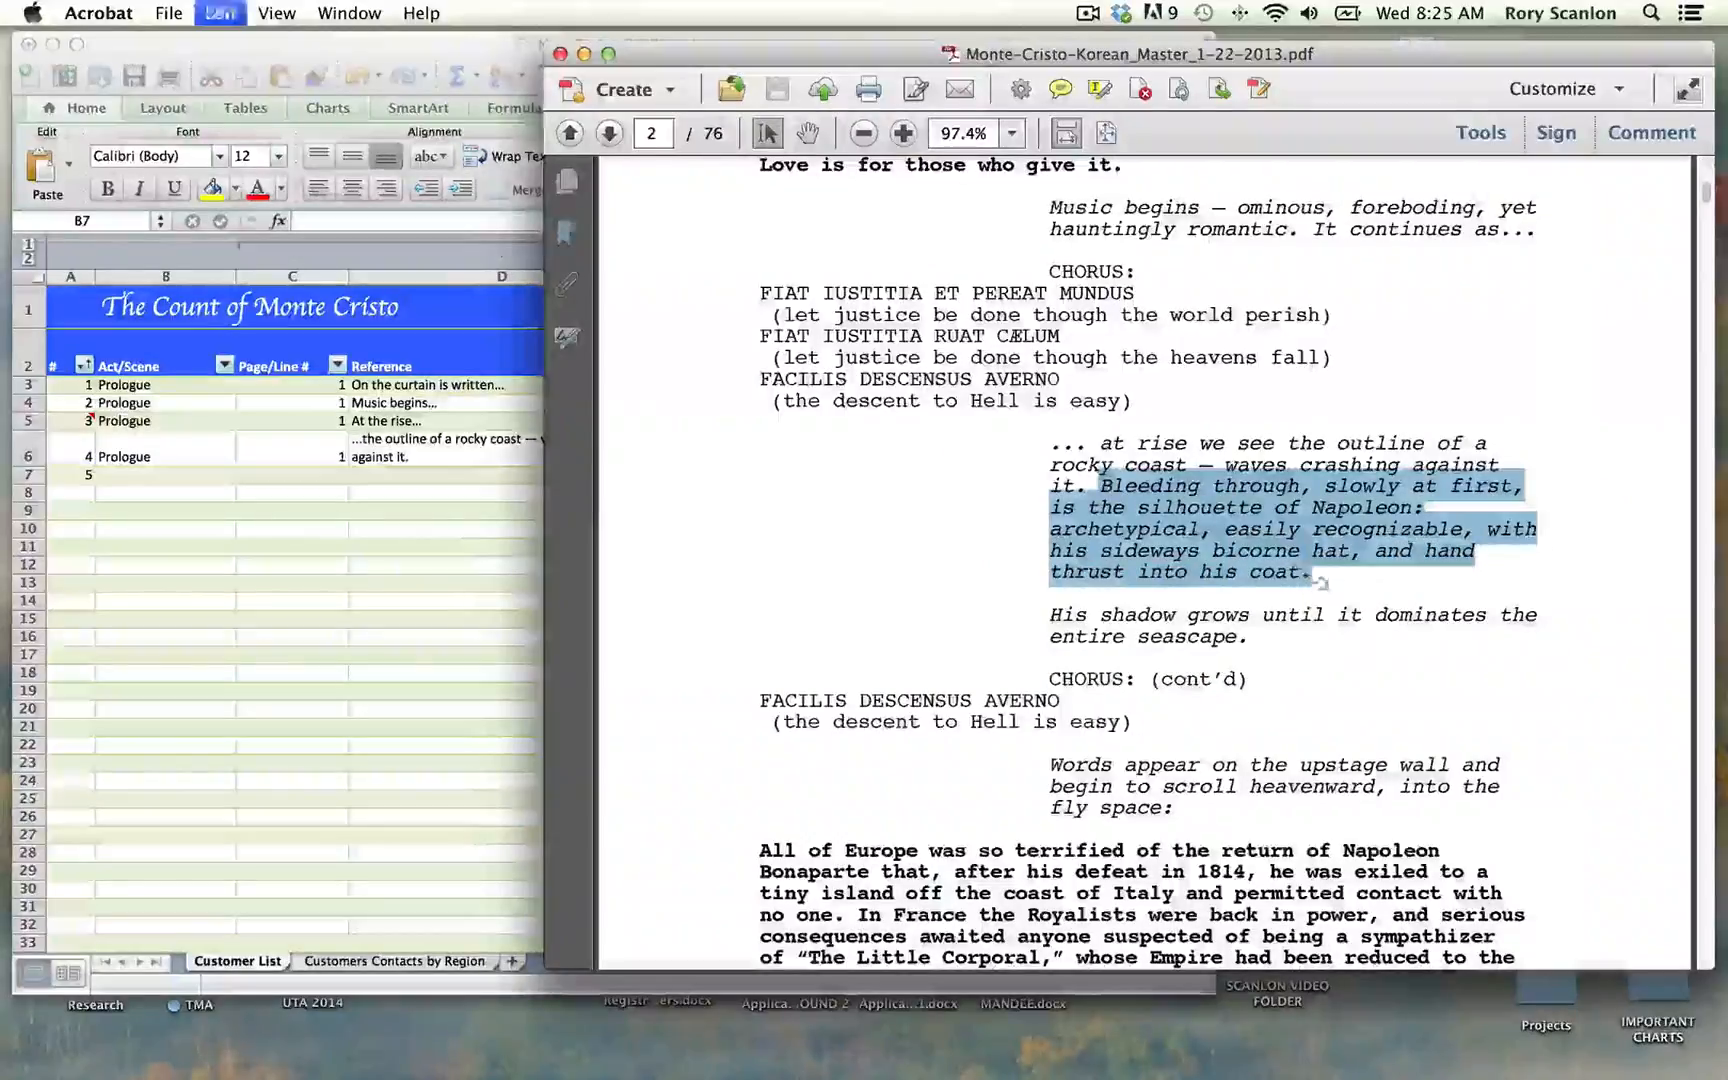
Step: Back in the Excel outline, set row 7's Act/Scene to "Prologue" and its Page/Line # to 1
left_click(243, 478)
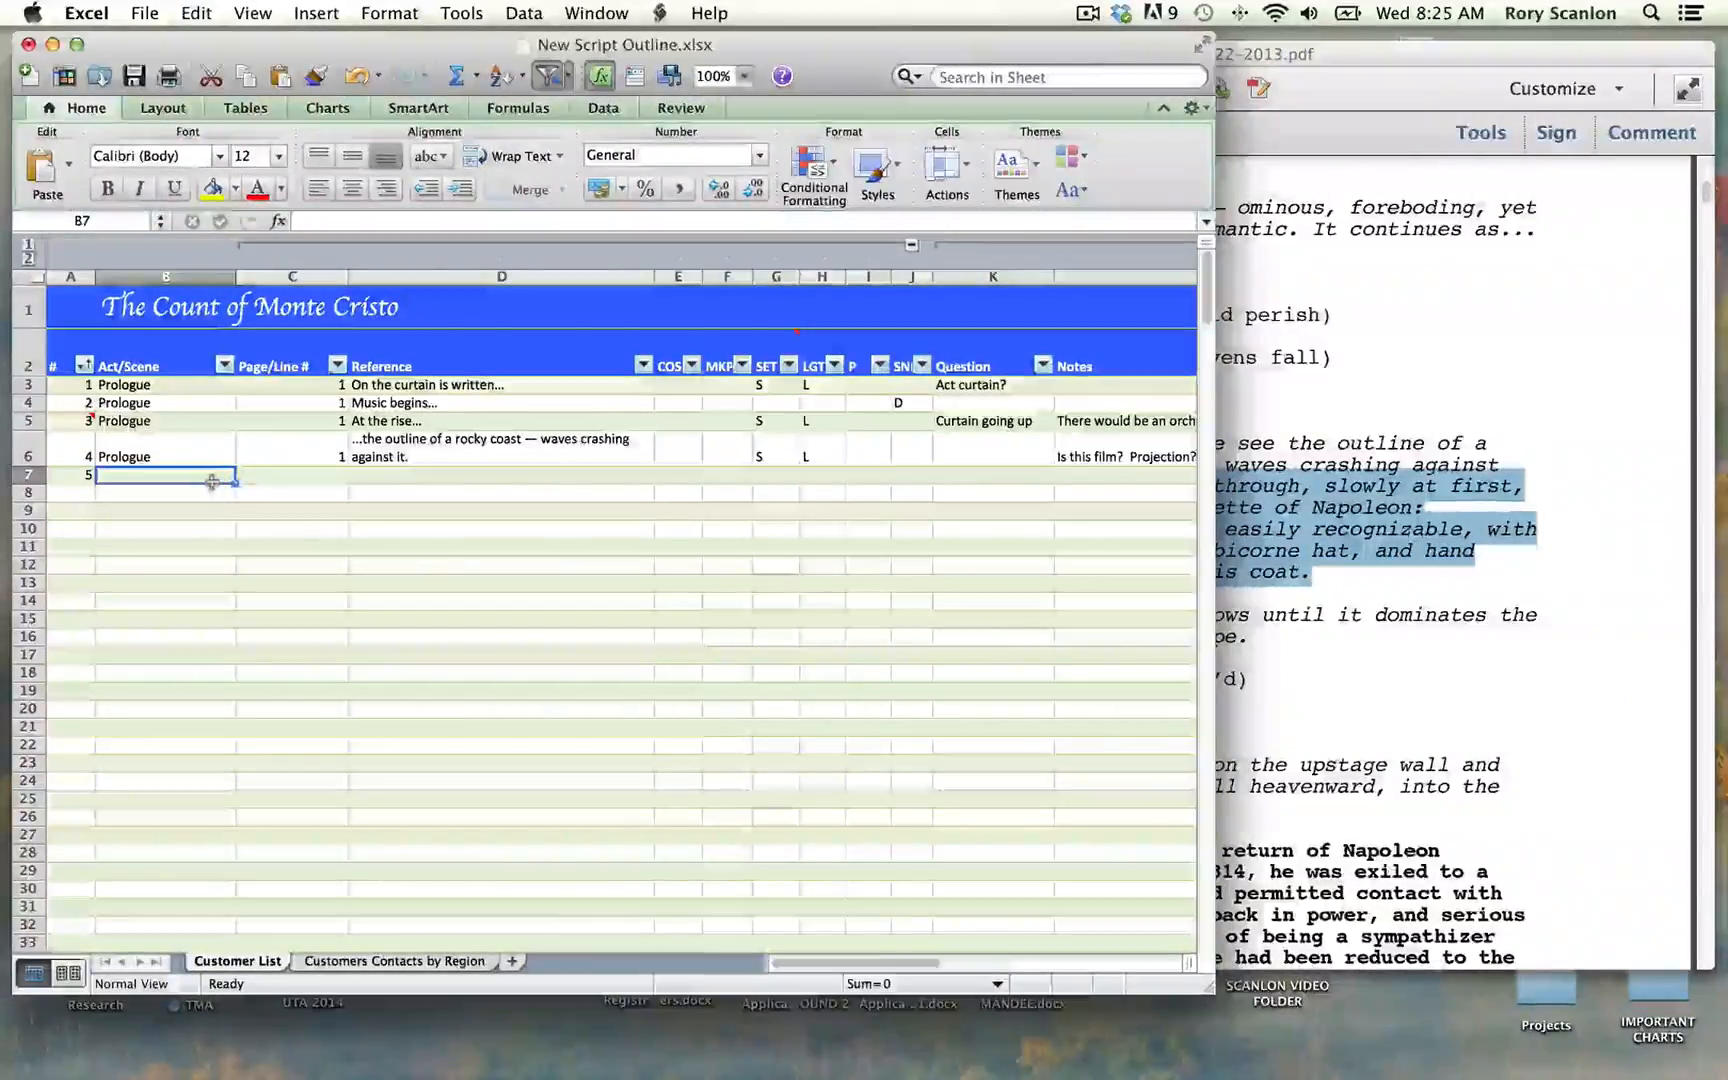
type("[p")
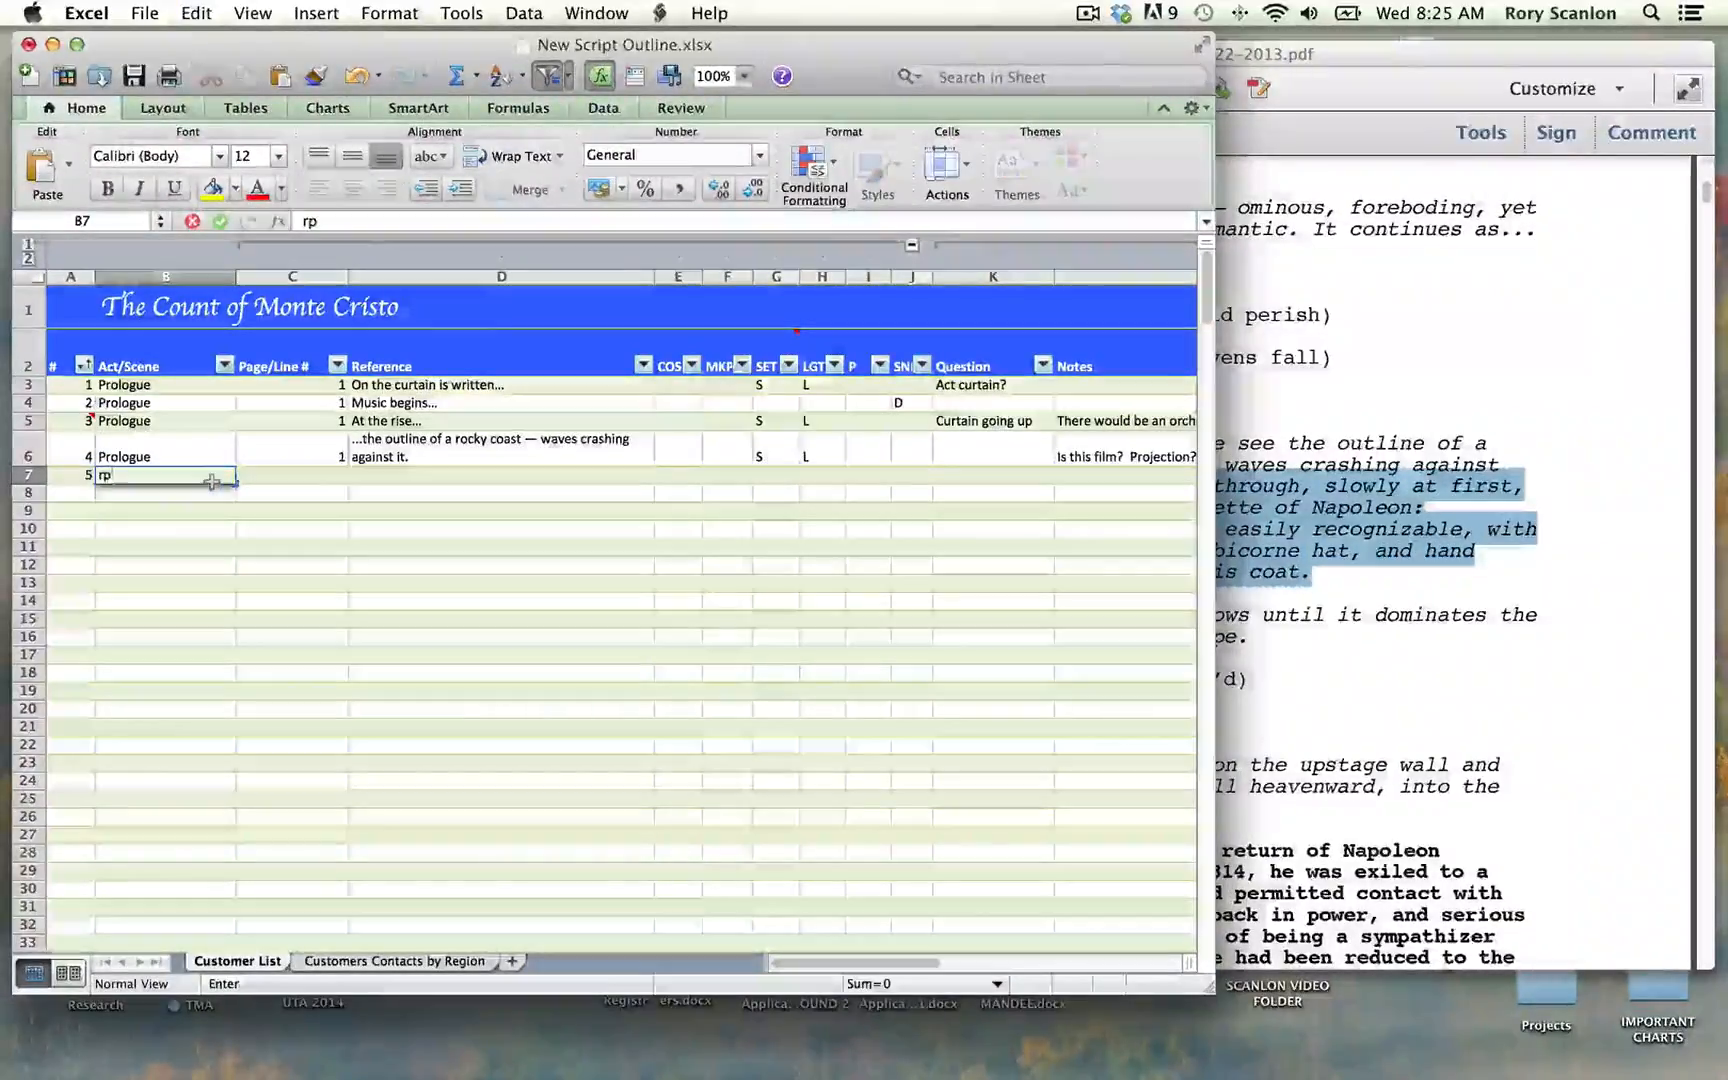
key("BackSpace")
key("BackSpace")
type("pr")
left_click(212, 481)
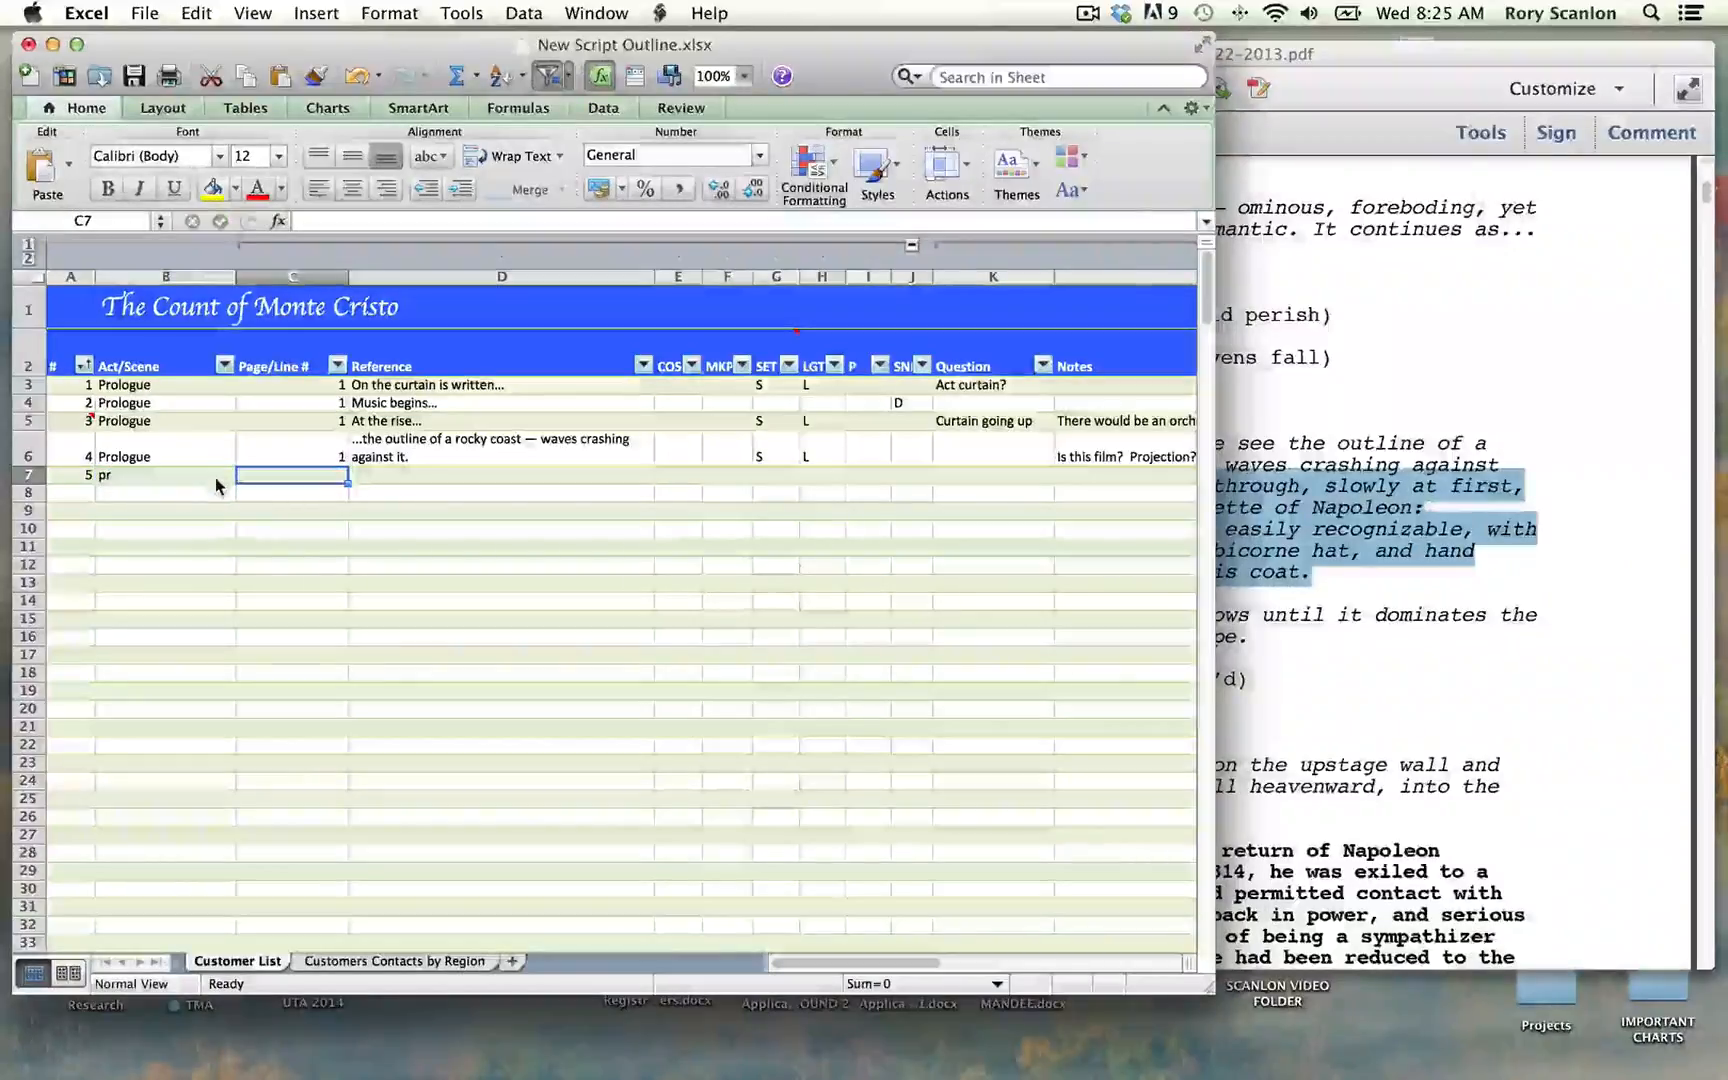
type("pr")
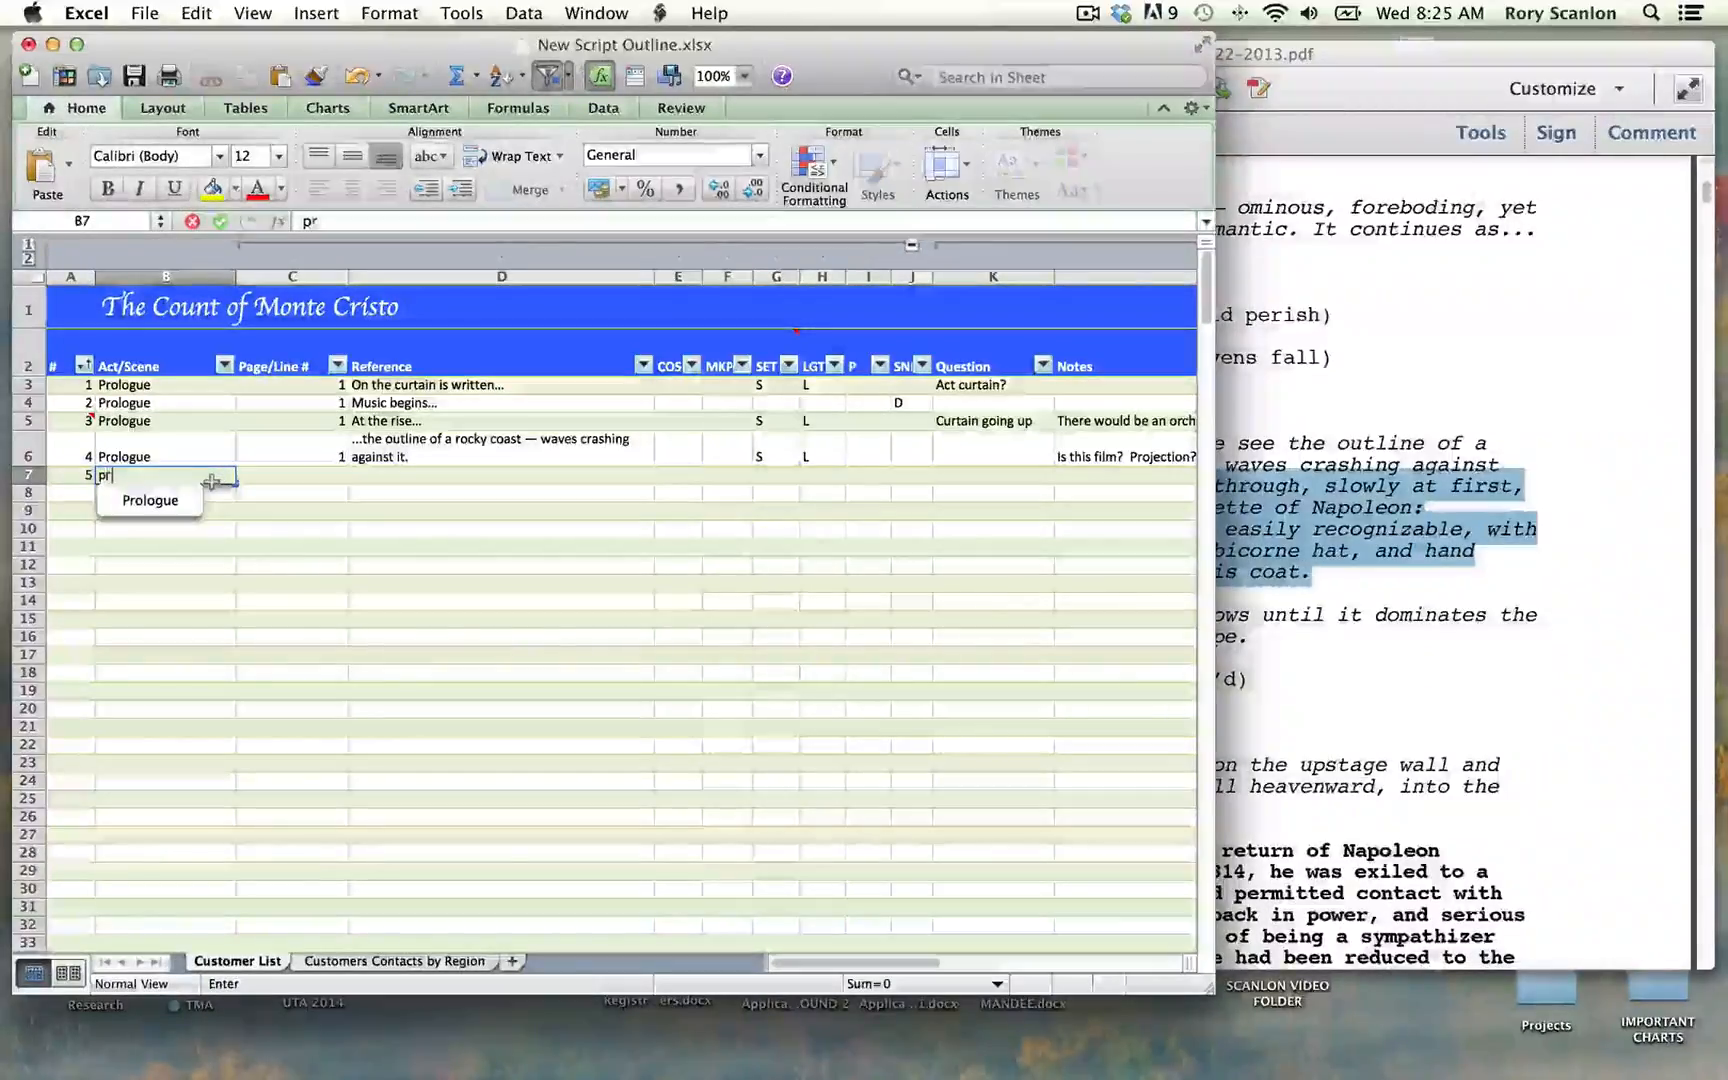
key("Down")
key("Tab")
type("1")
key("Tab")
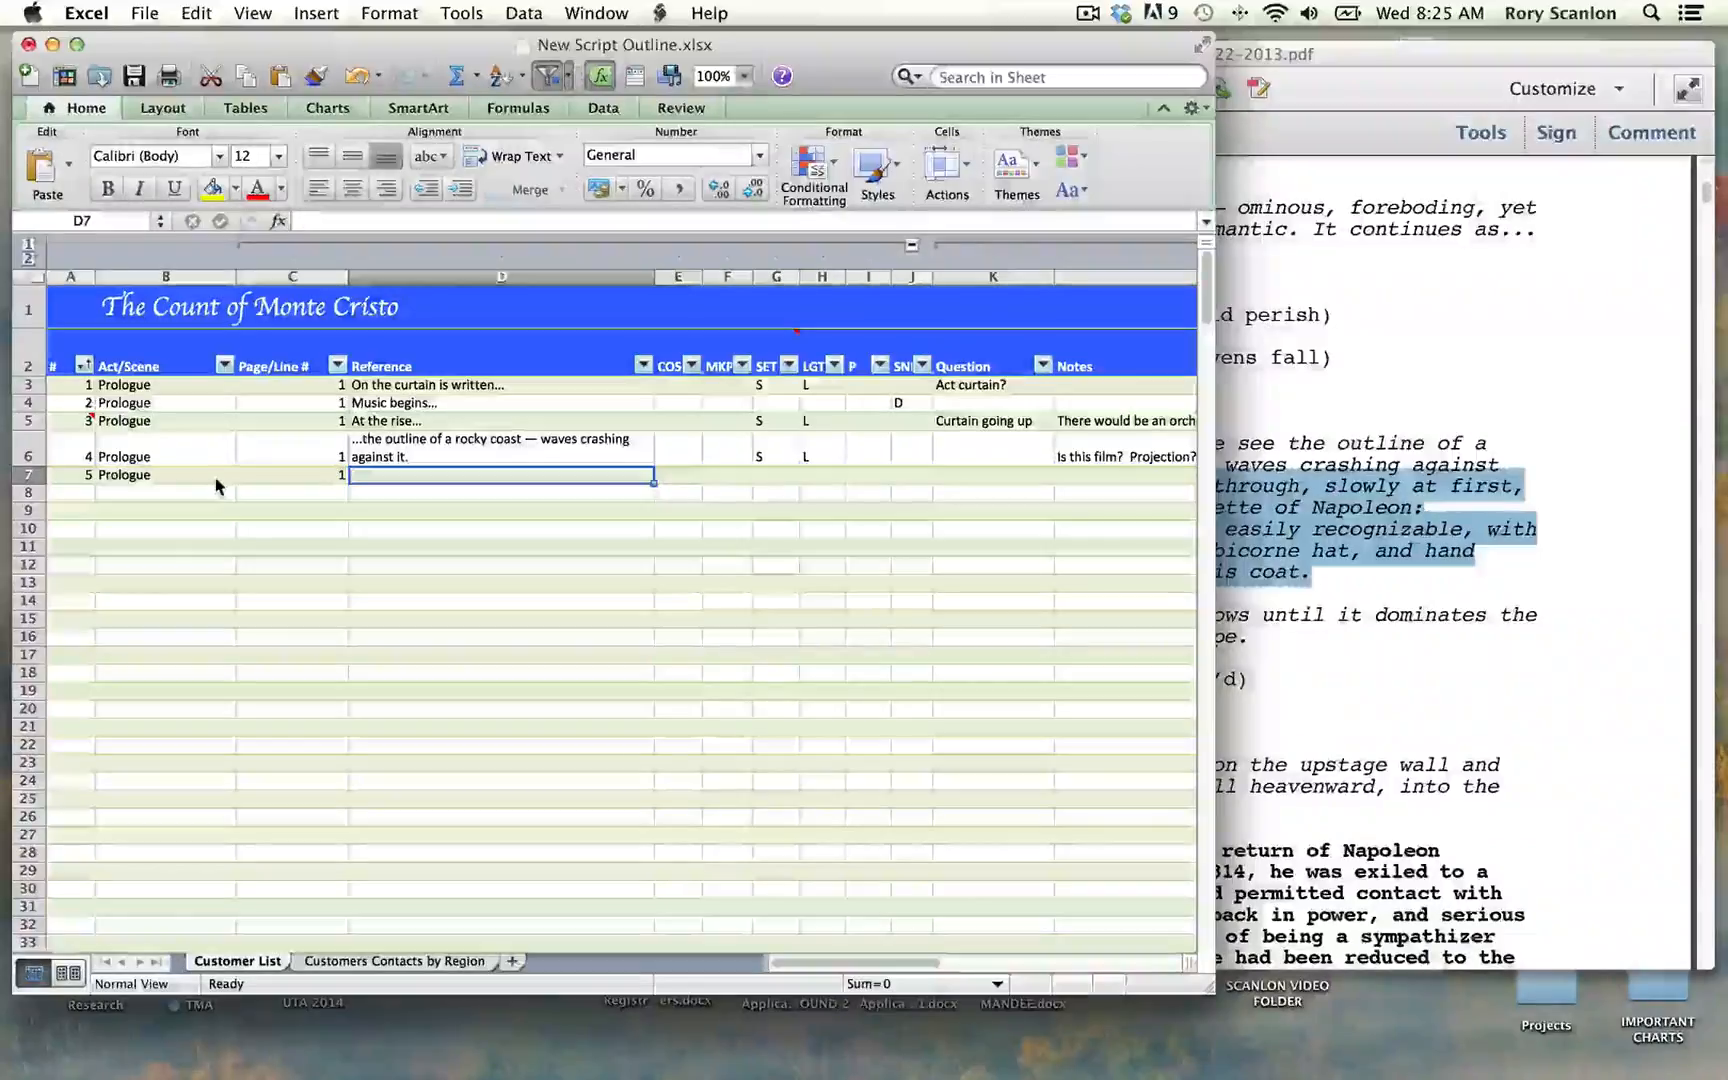
Step: Paste the whole copied "Bleeding through, slowly at first" passage into the single Reference cell of row 7
scroll(250, 470, "down", 4)
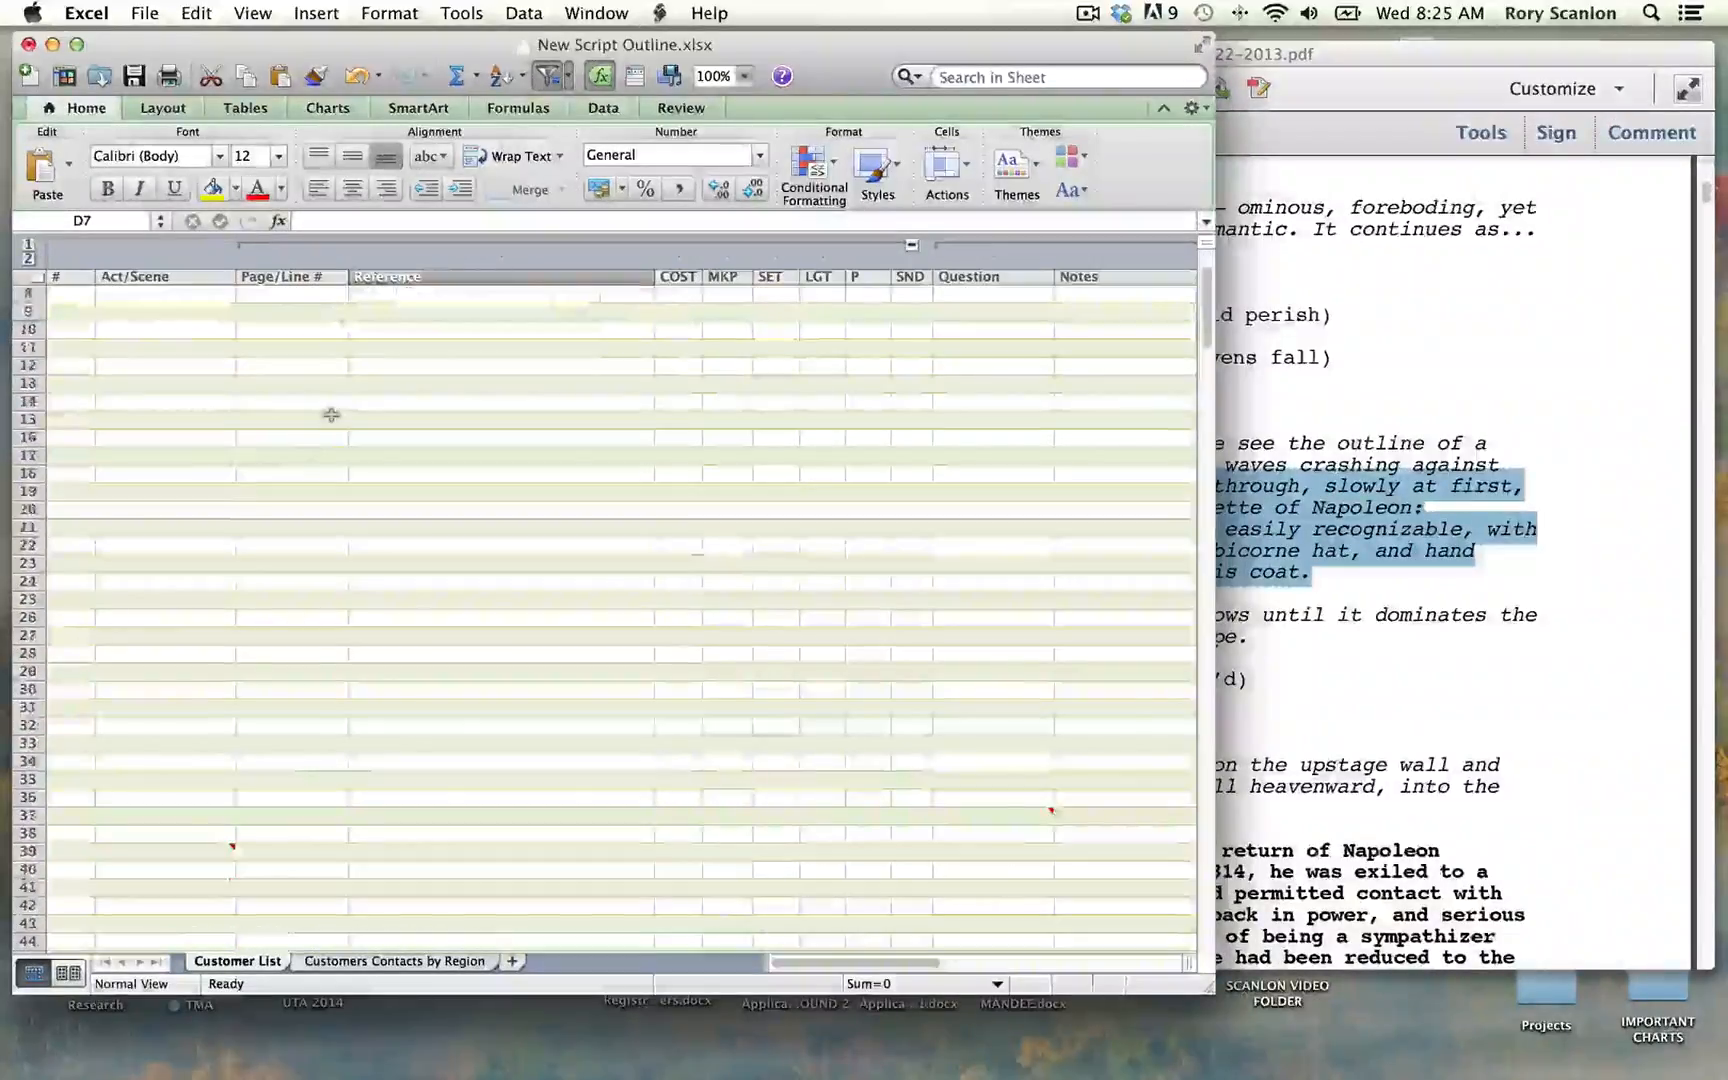
scroll(335, 505, "up", 4)
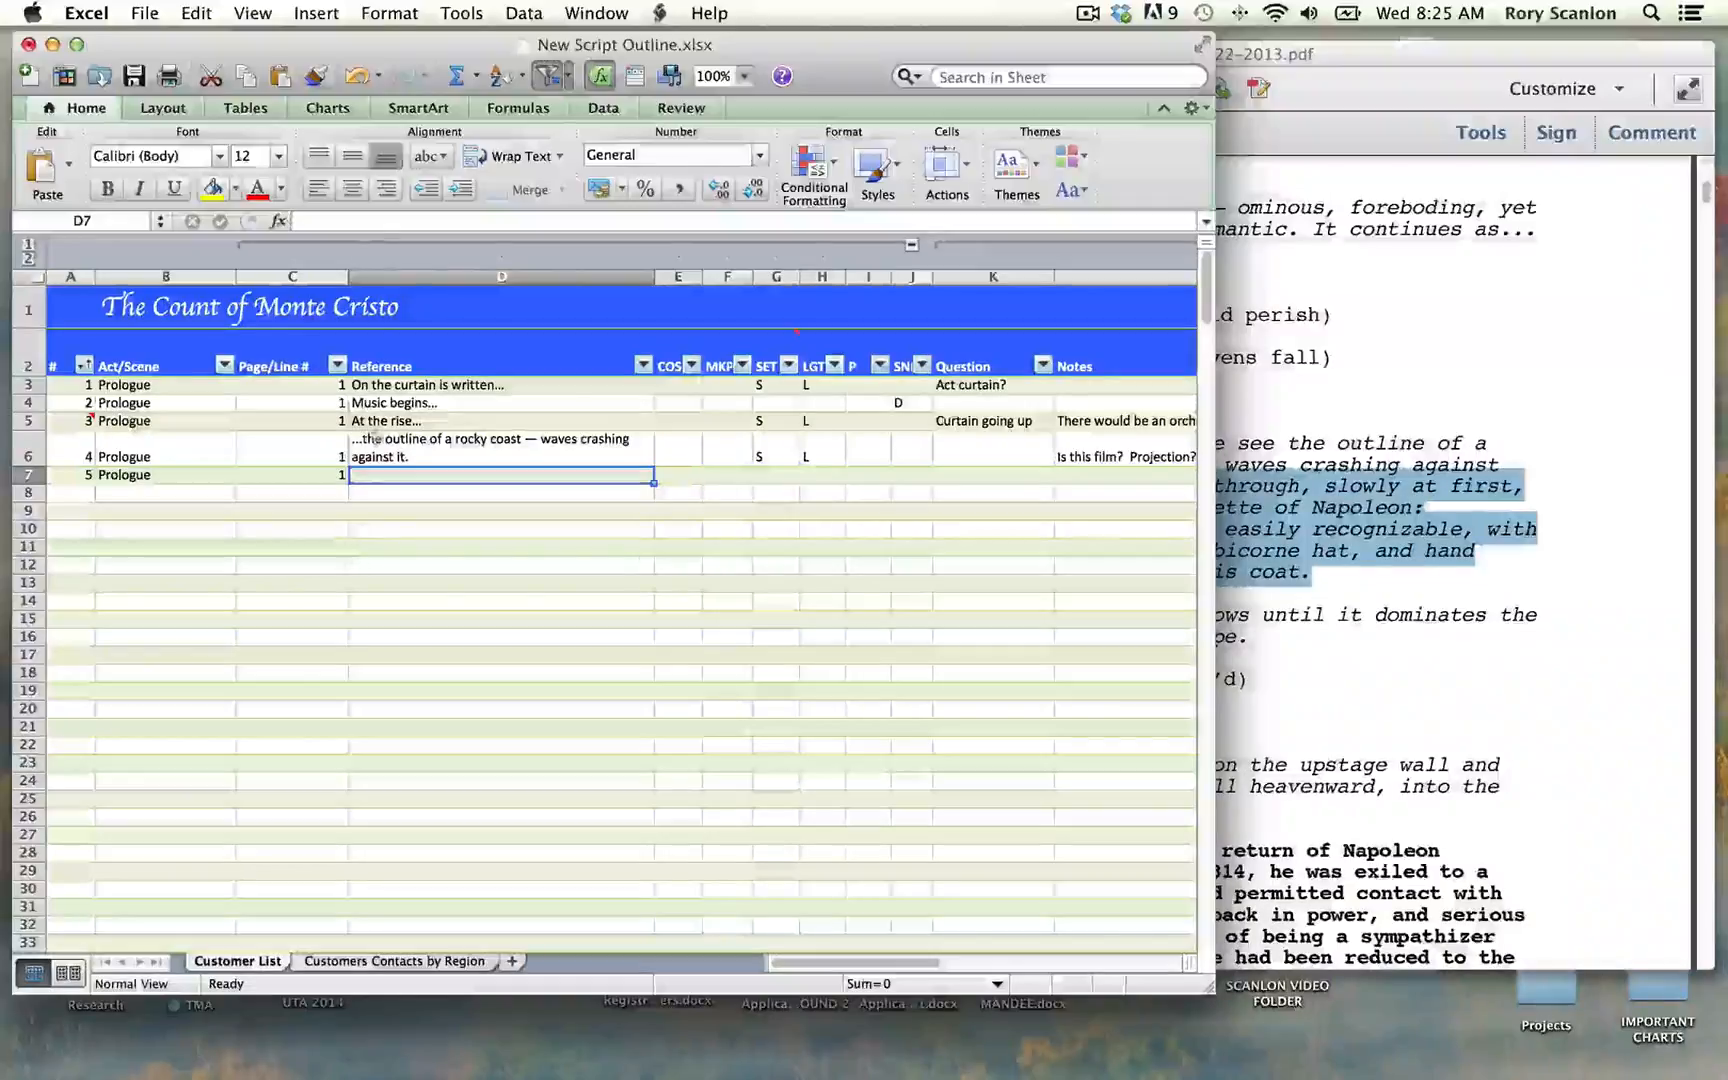
left_click(351, 221)
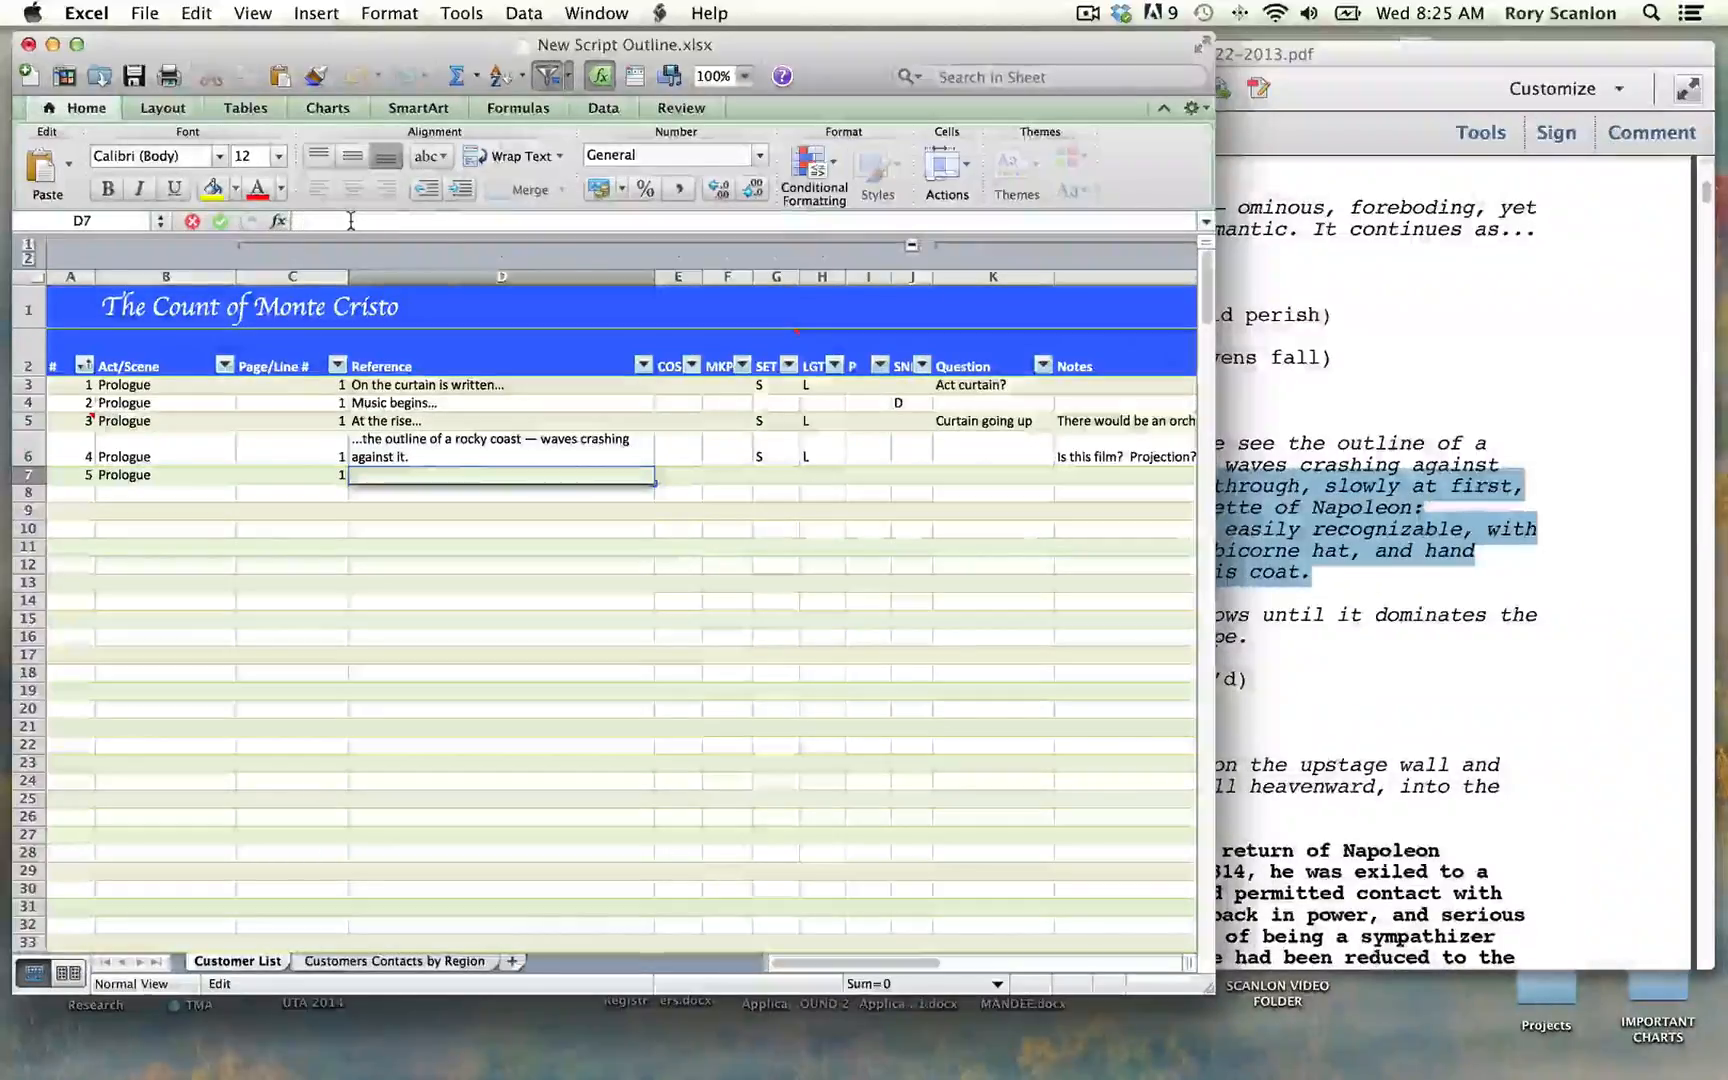
key("super+v")
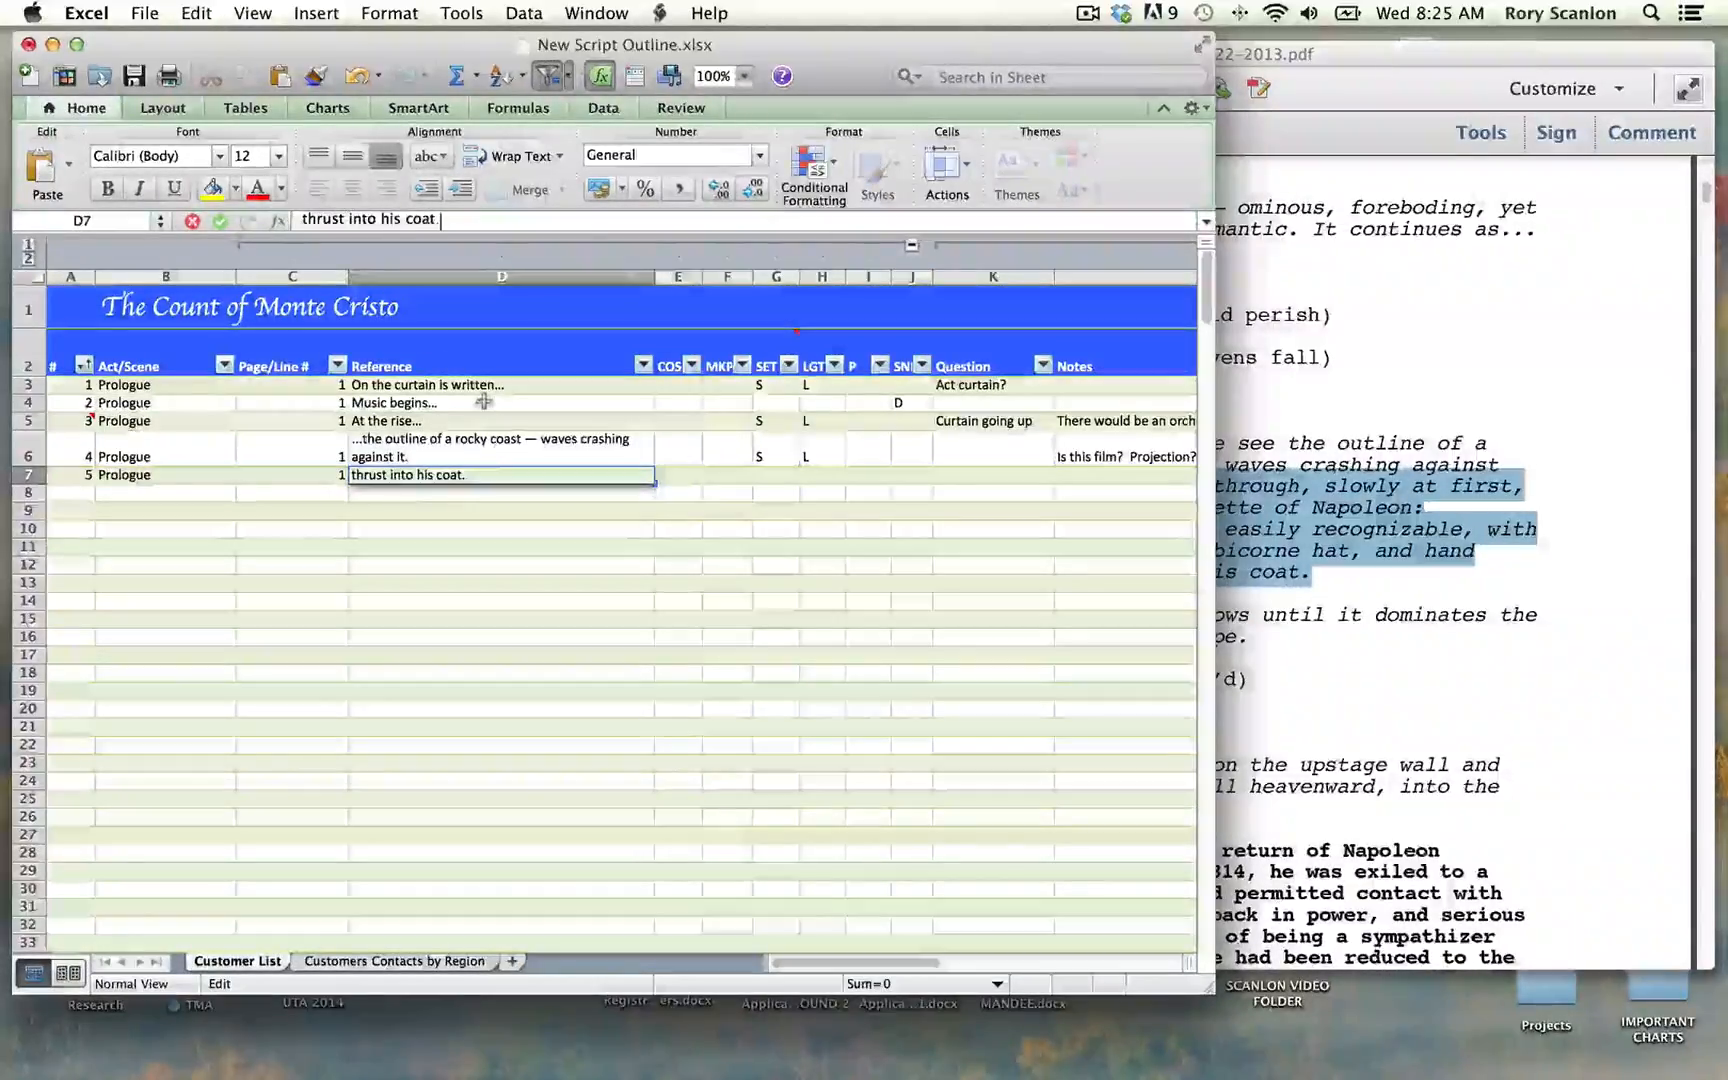
key("Tab")
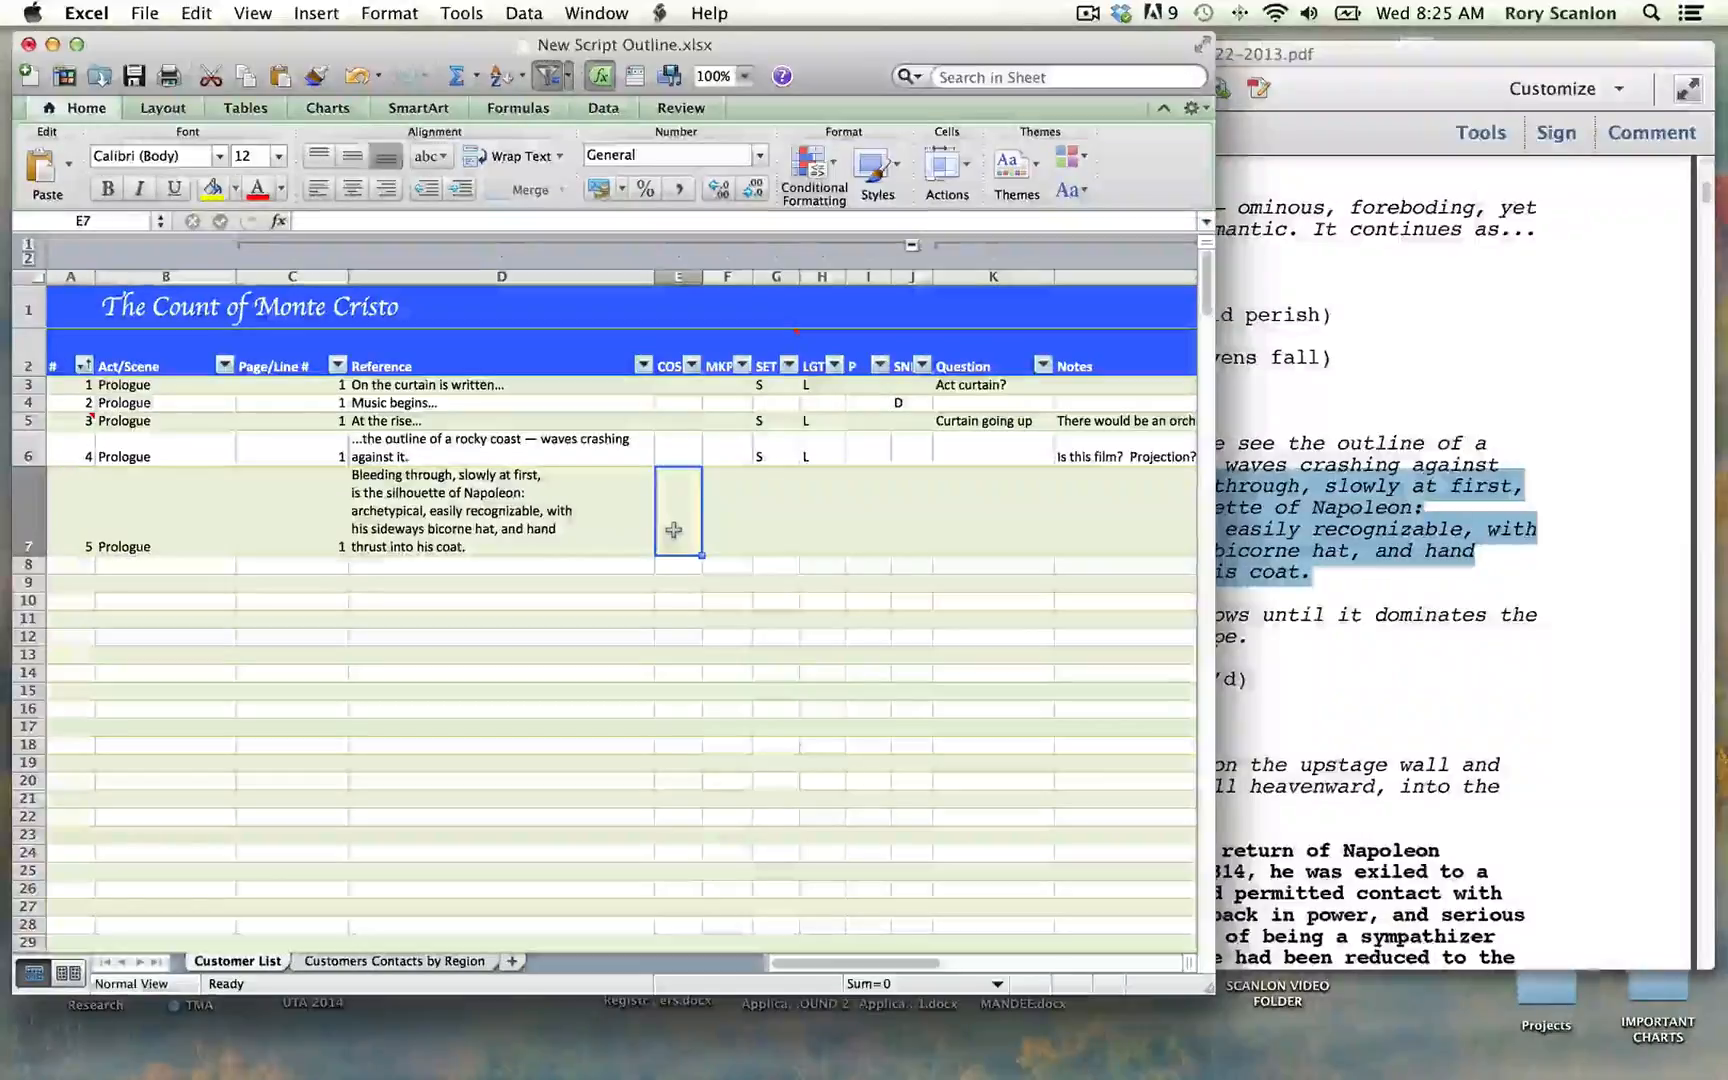
Step: Mark row 7 with C in the COST column, S in the SET column and L in the LGT column
type("C")
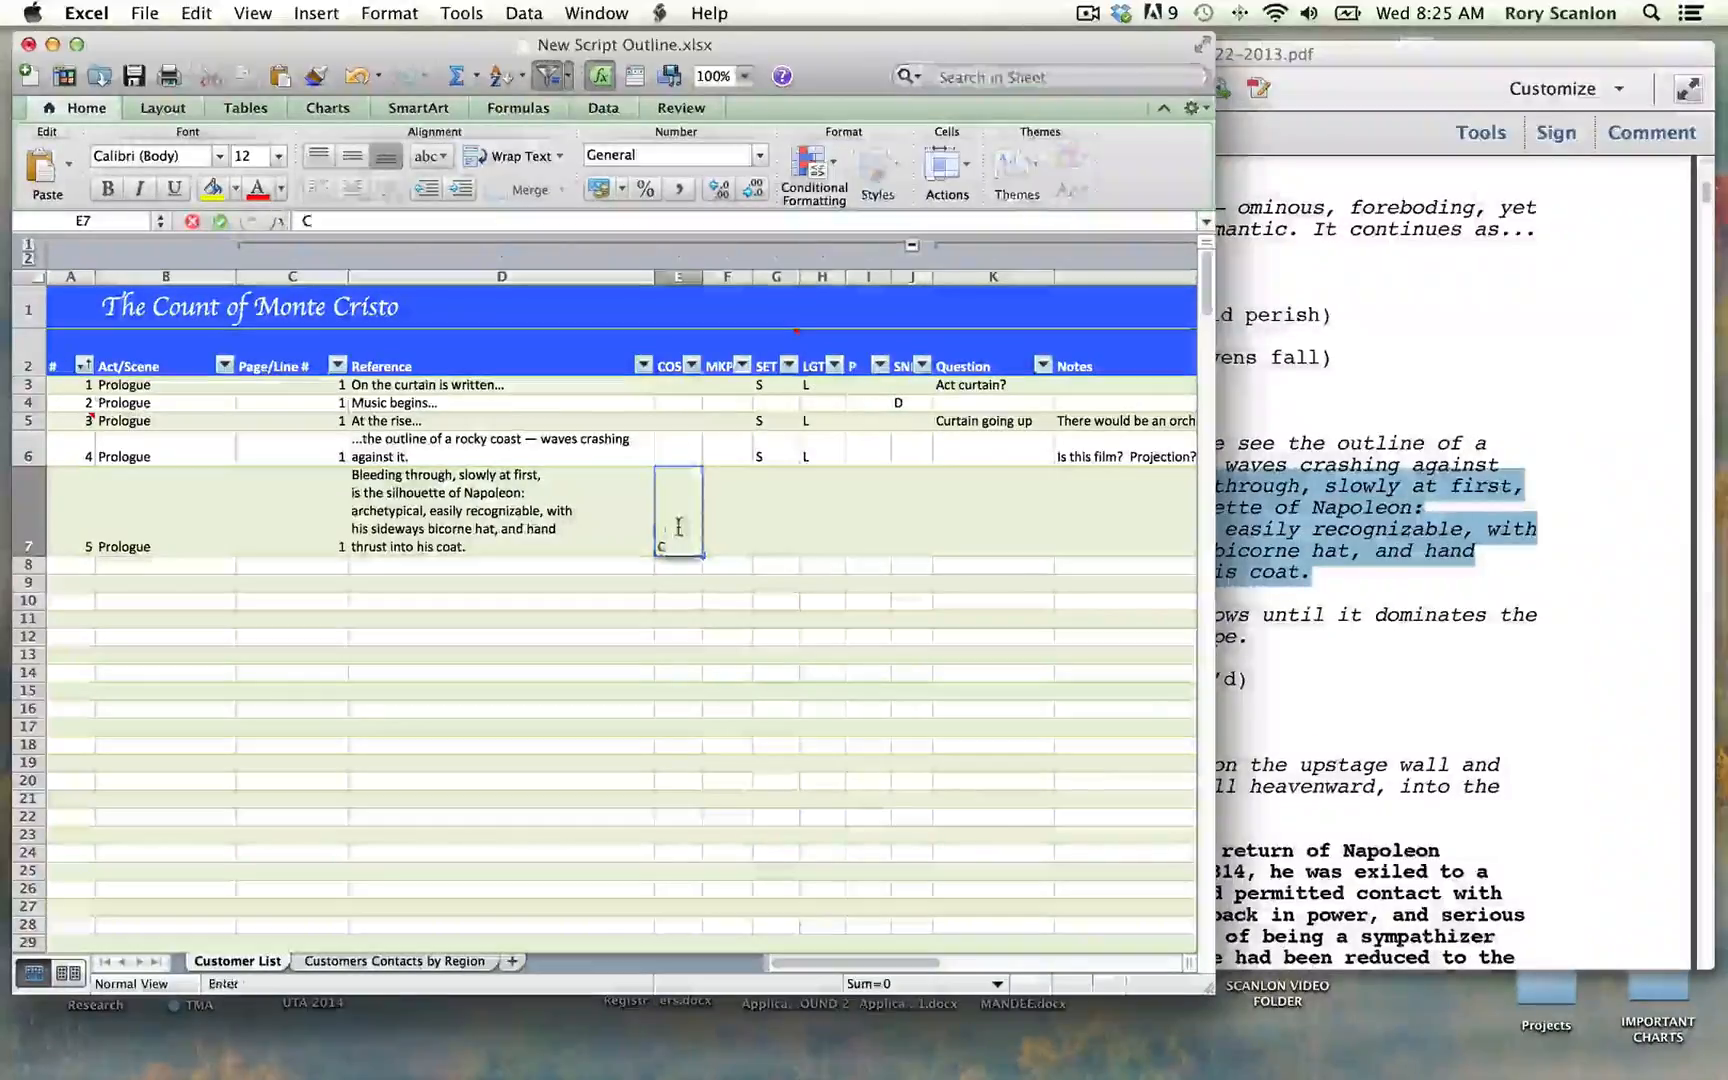
key("Tab")
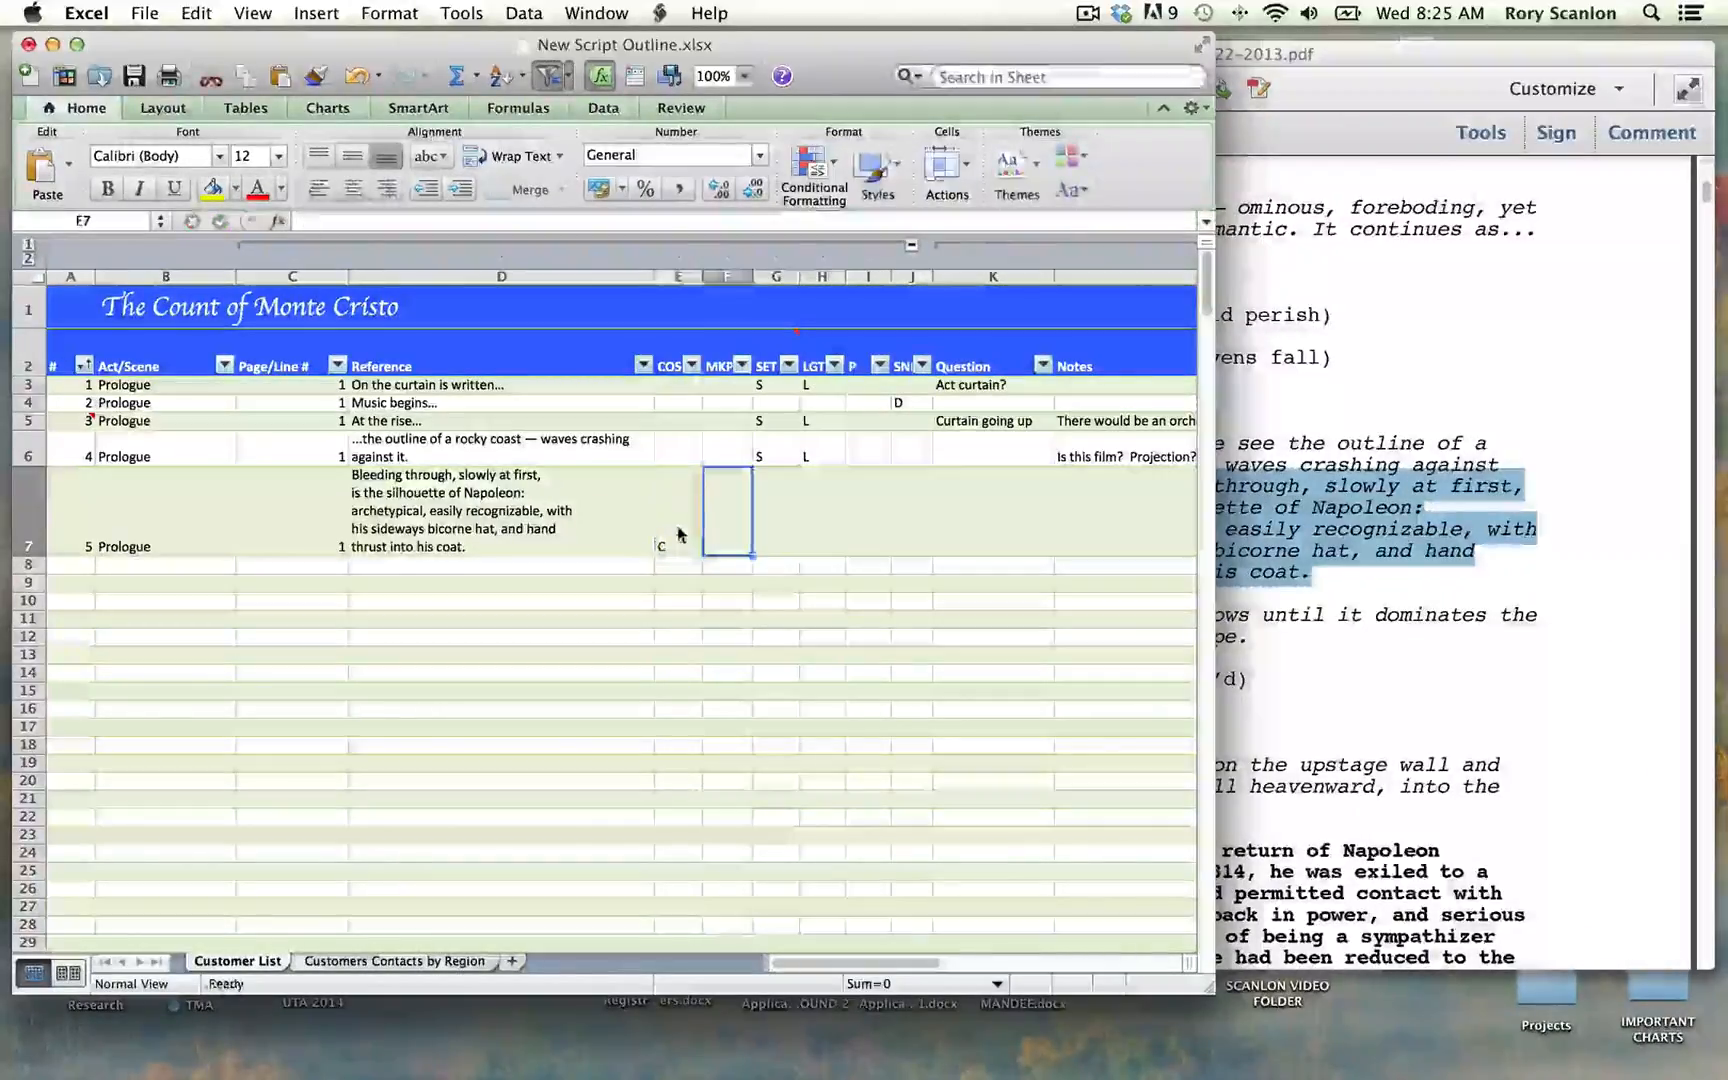
key("Tab")
type("S")
key("Tab")
type("L")
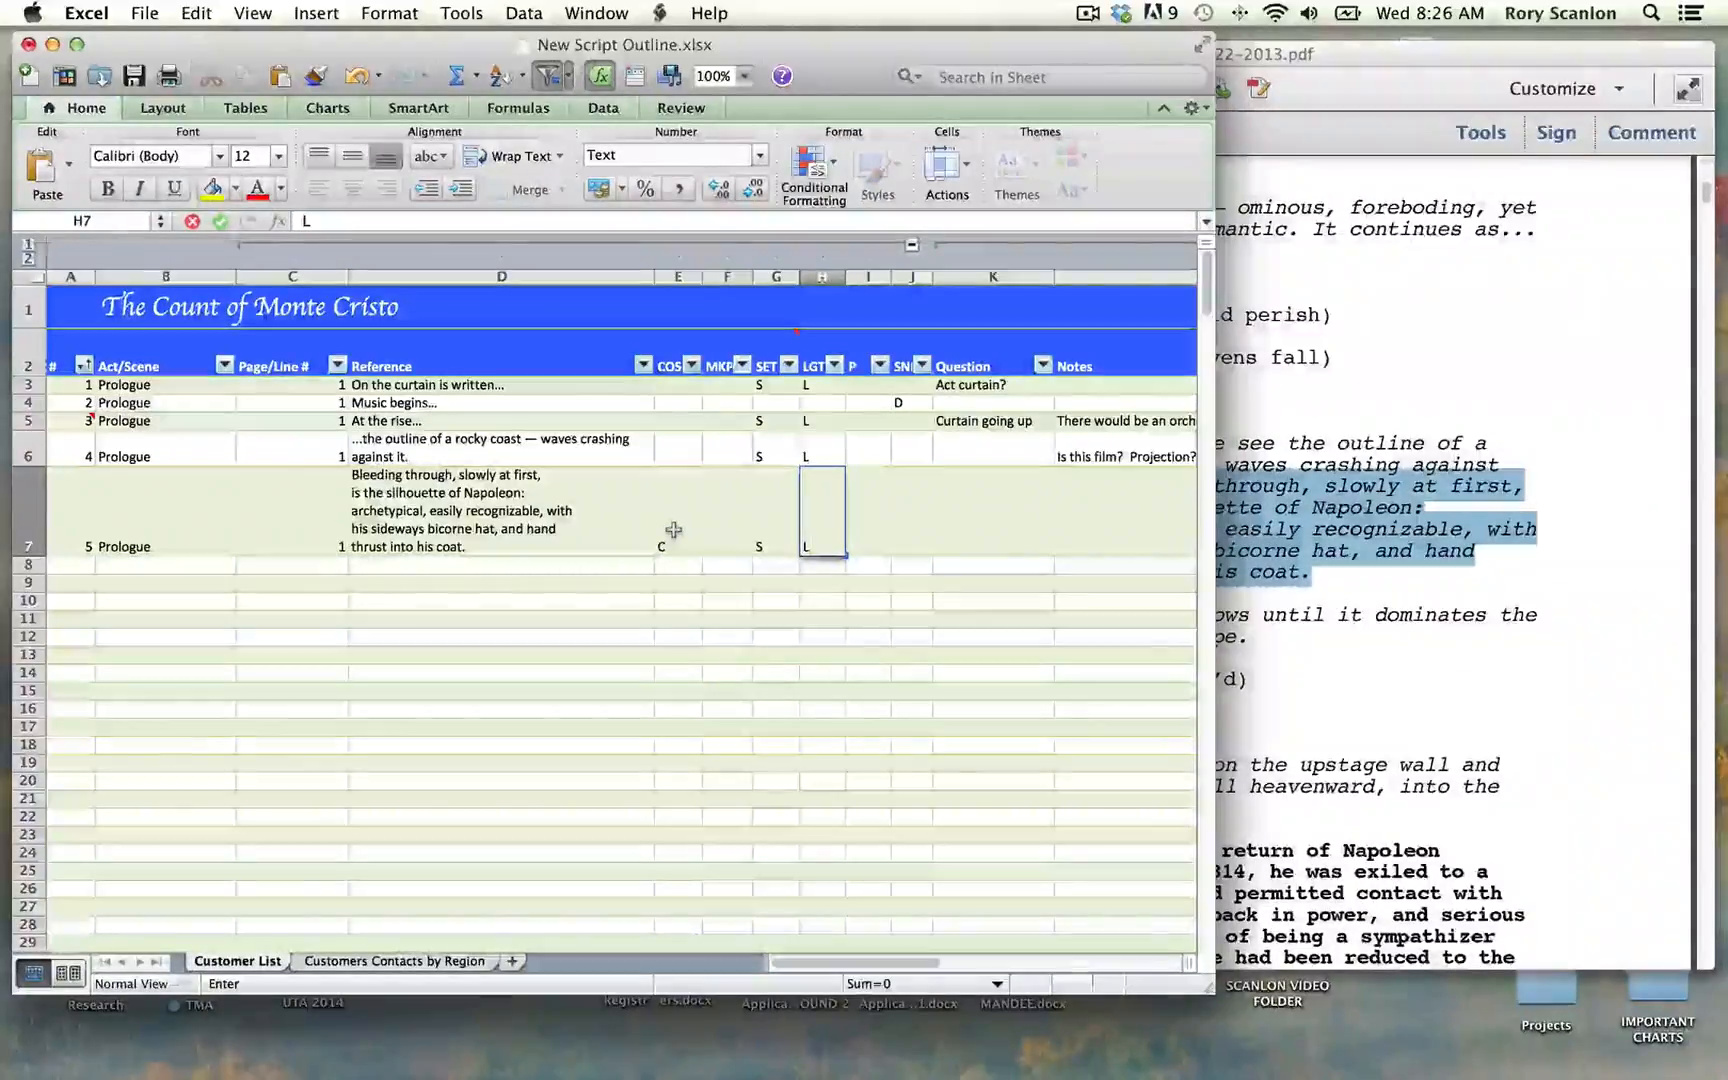
Step: Enter "Scrim? Bleeding through...." in the Notes cell of row 7
key("Tab")
key("Tab")
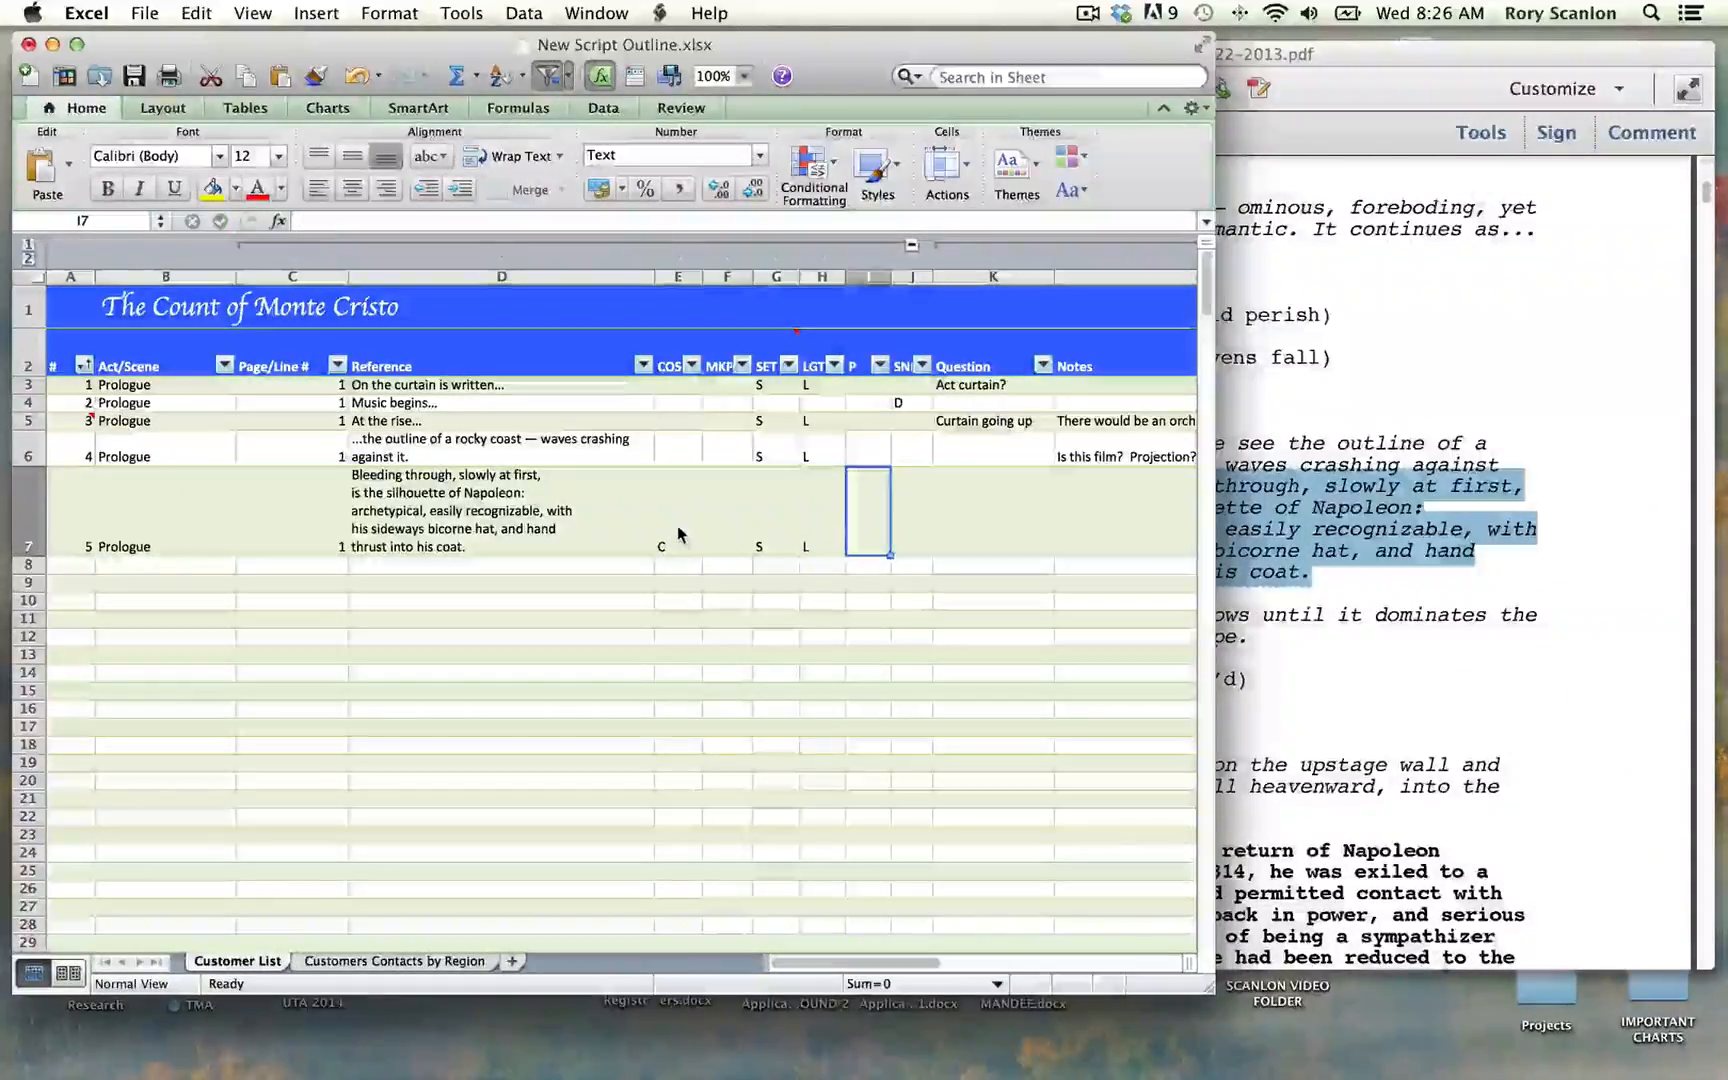
key("Tab")
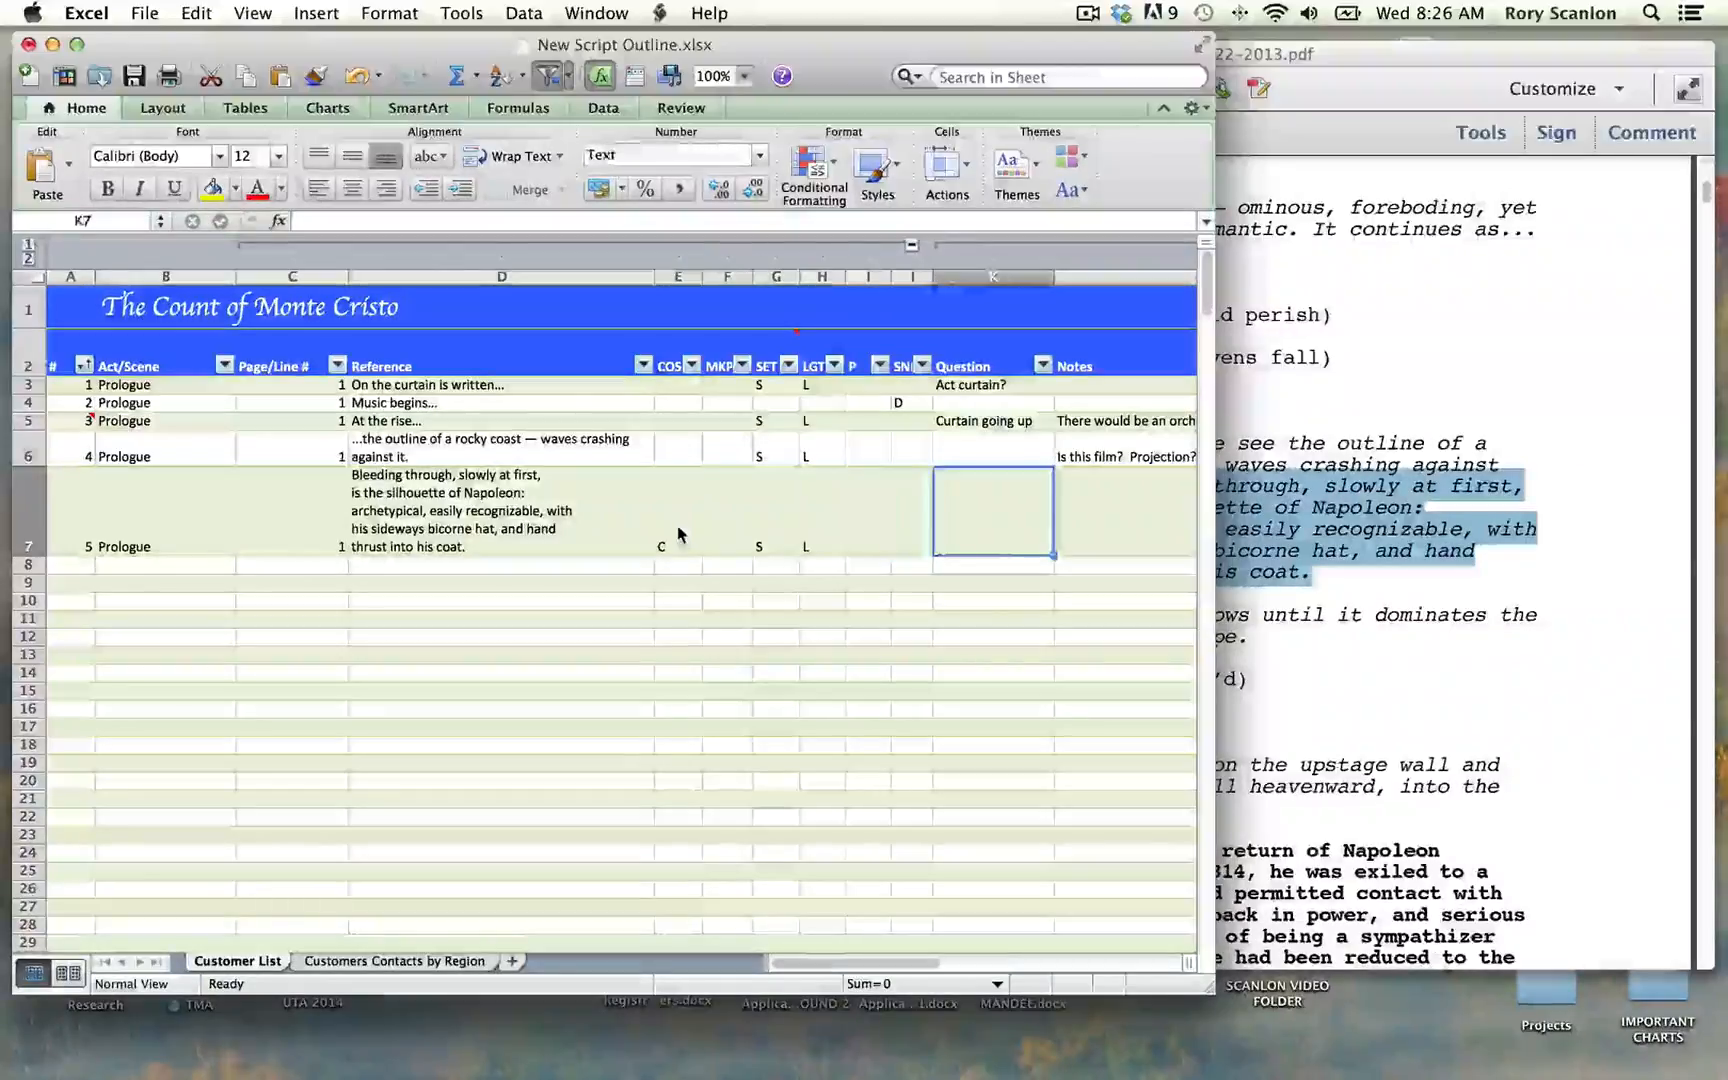
key("Tab")
type("Sr")
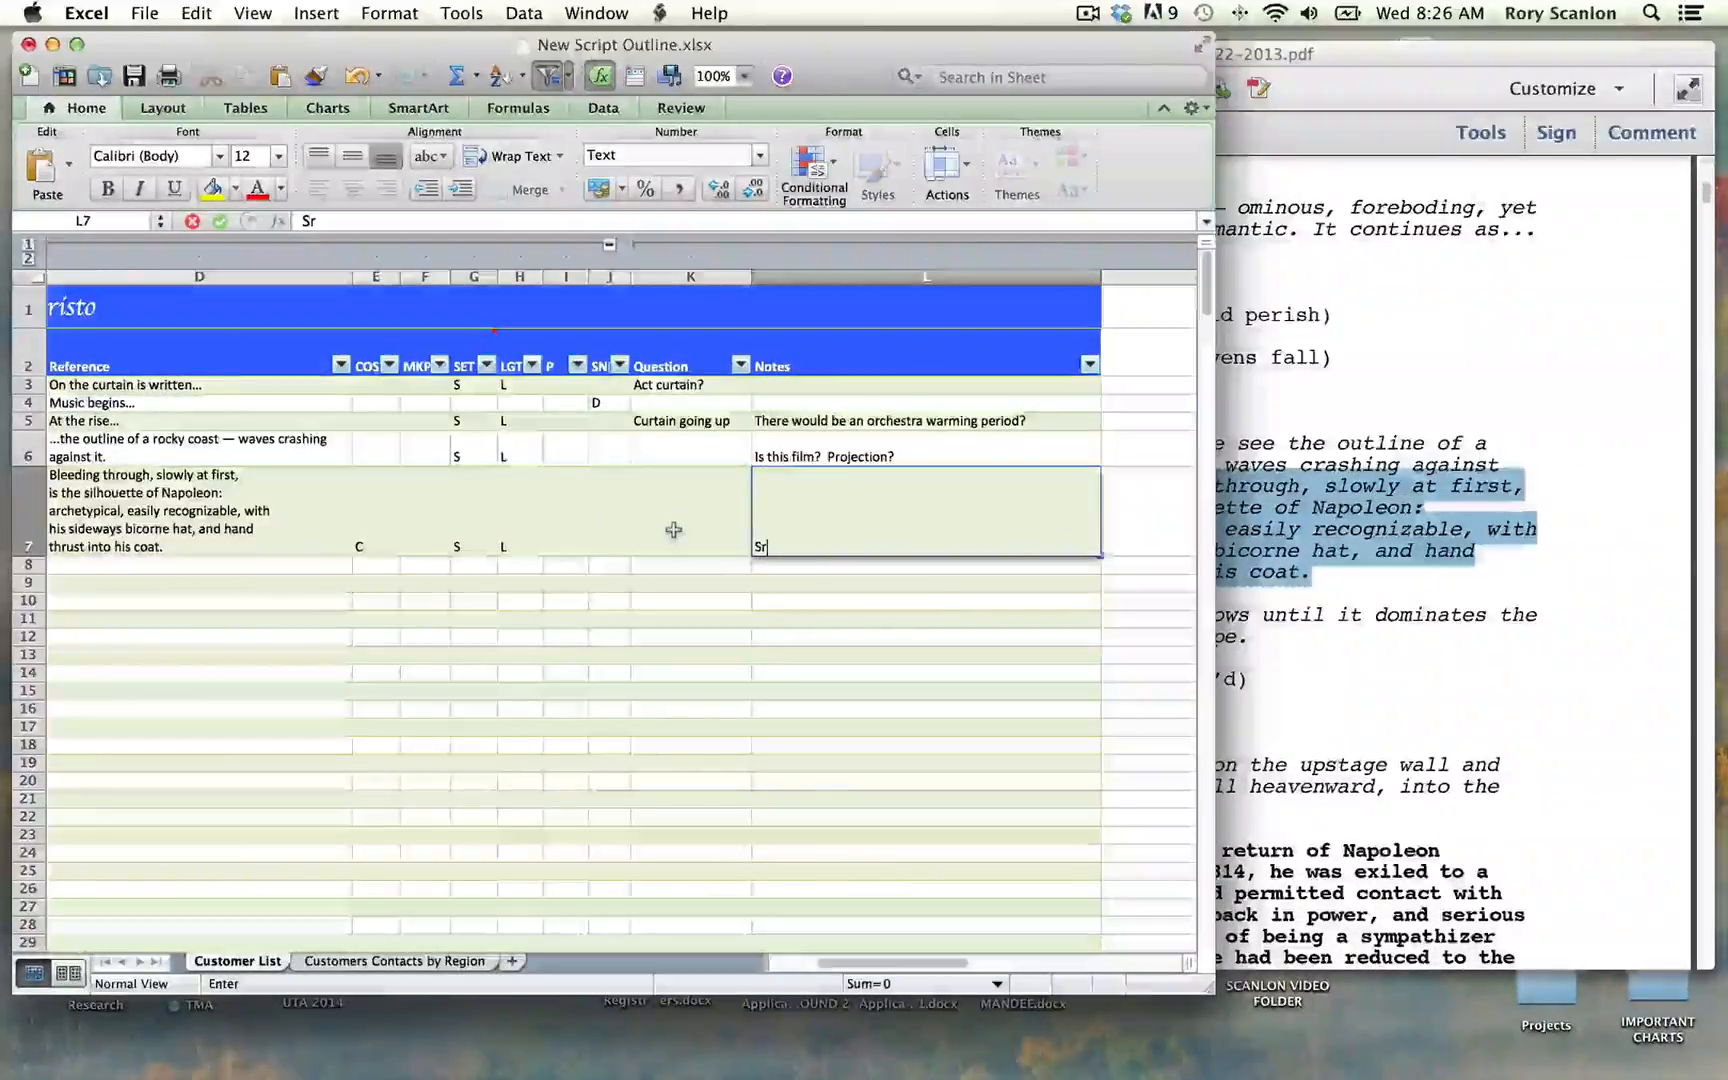
key("BackSpace")
type("crim")
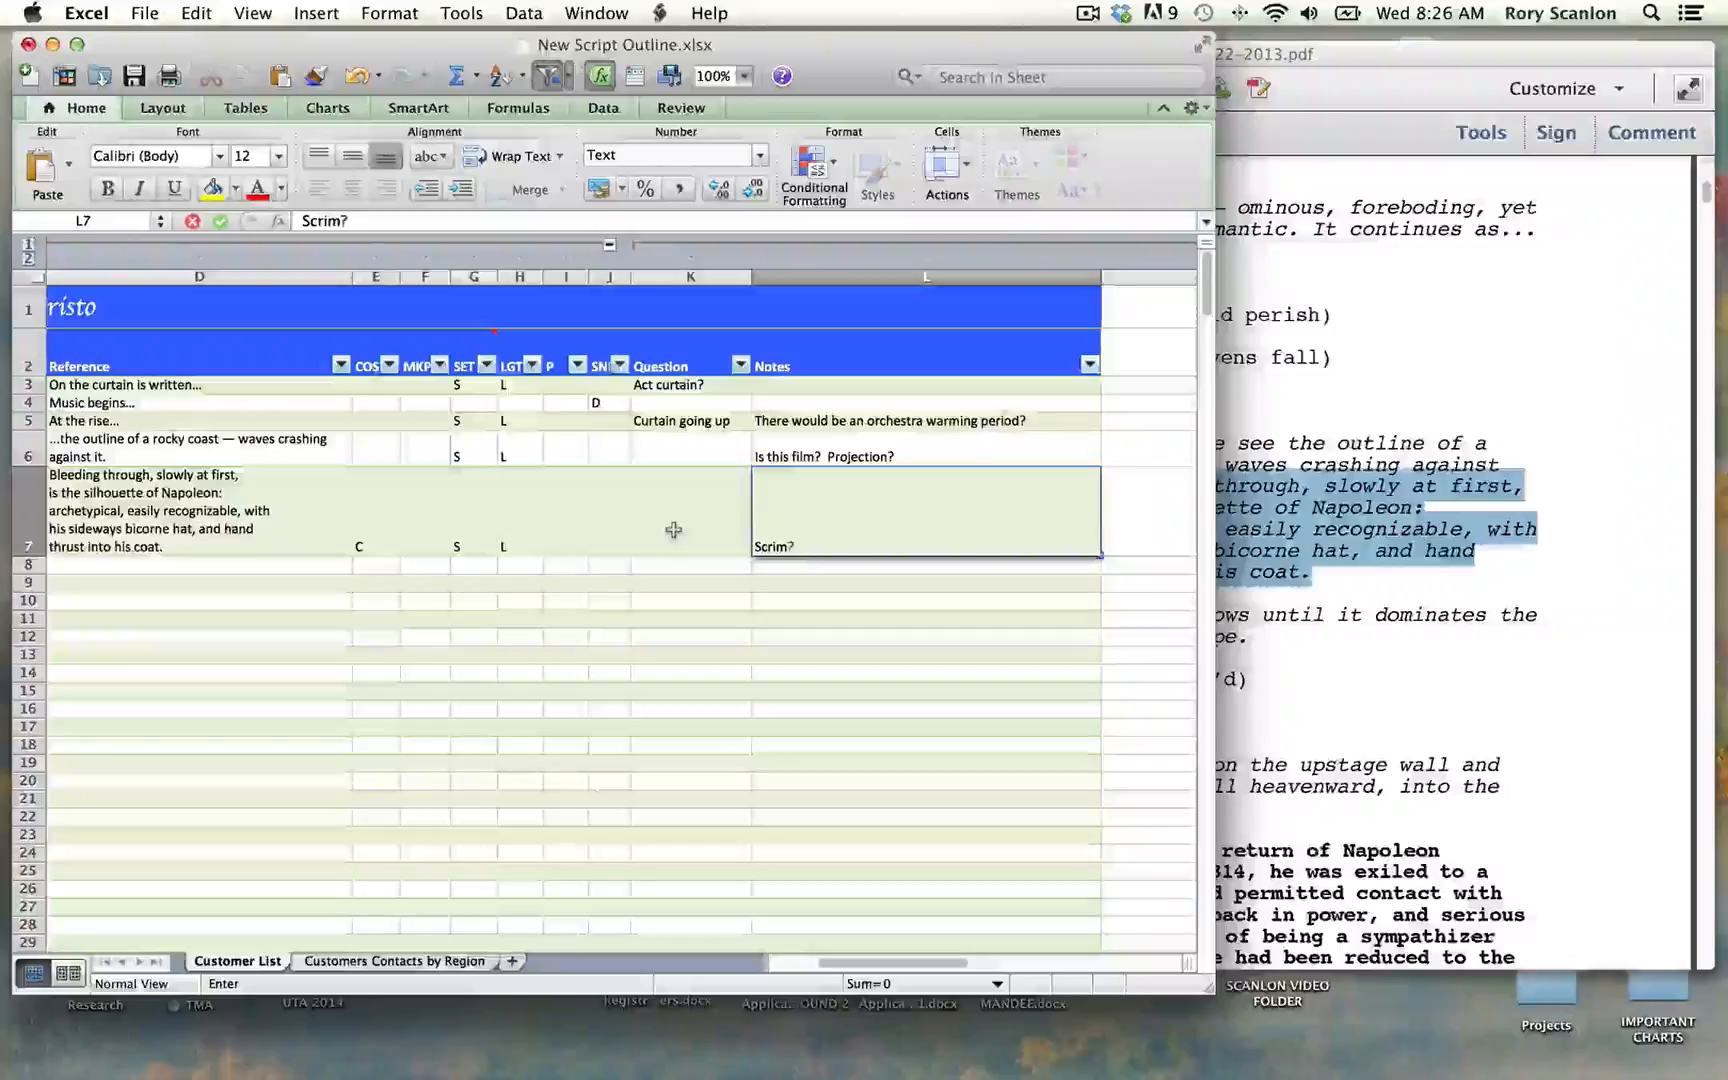
type("?")
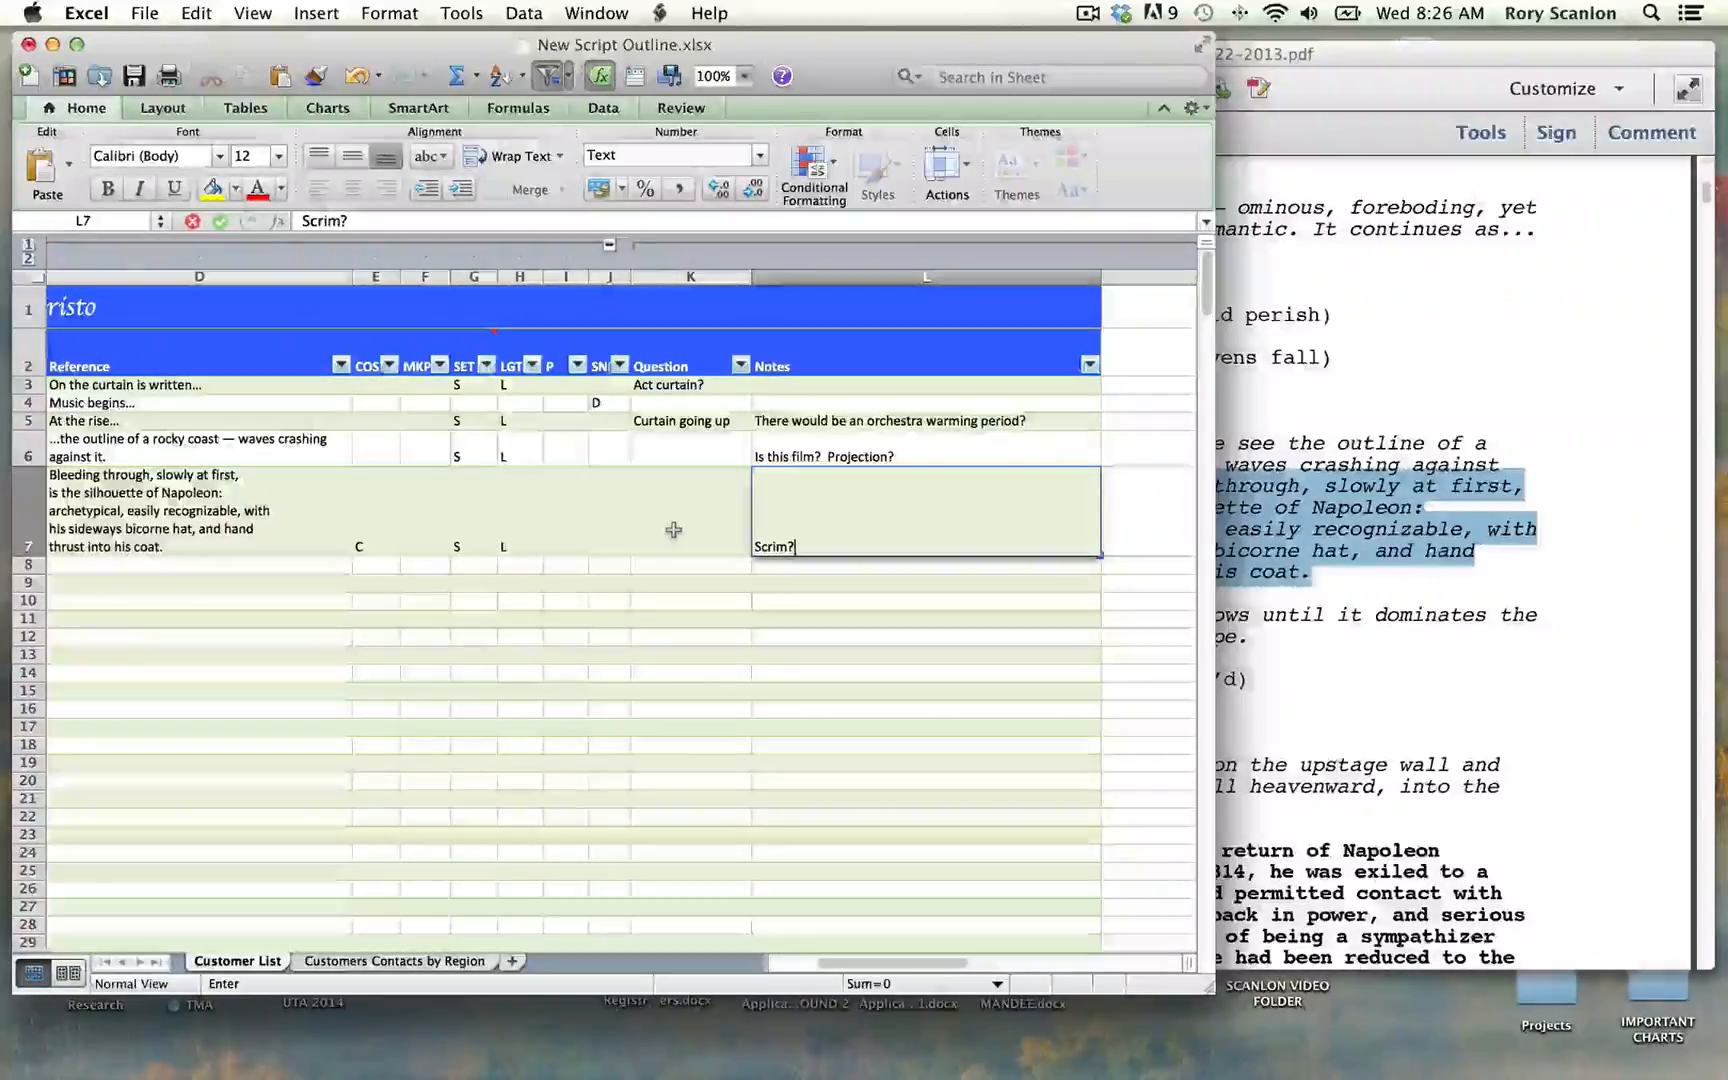
type(" Bleesing")
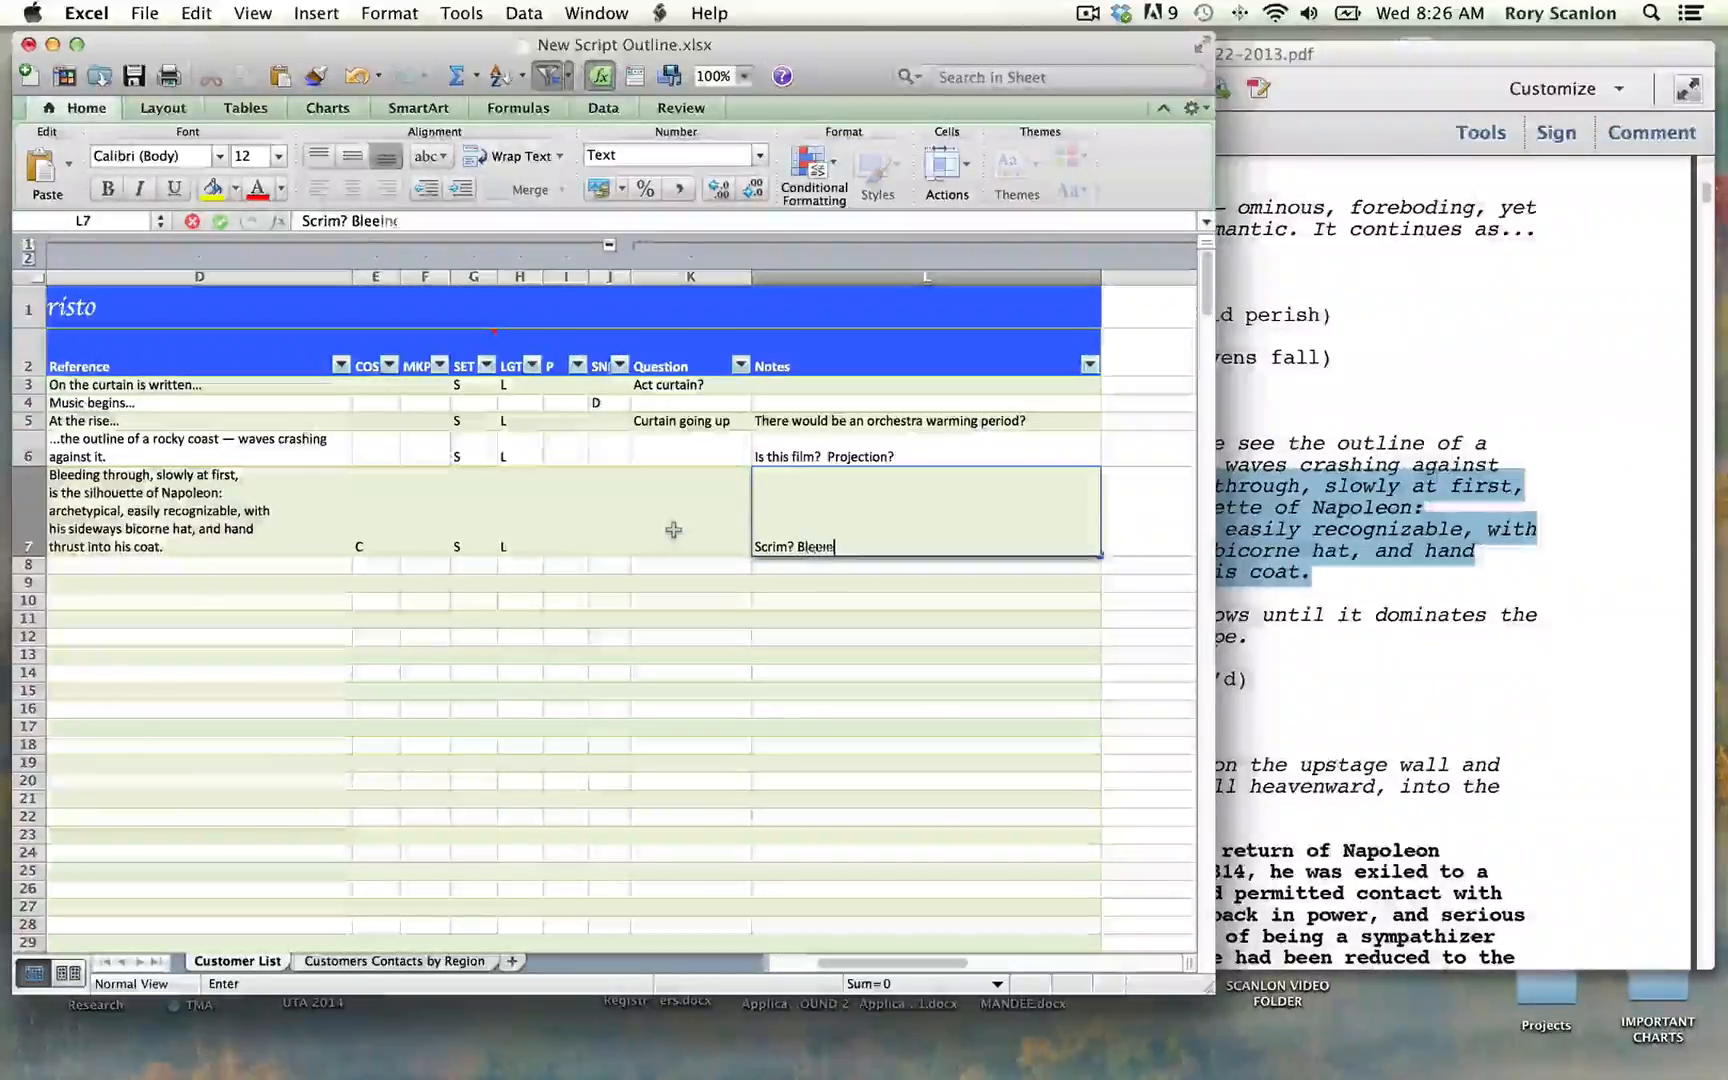
key("BackSpace")
key("BackSpace")
key("BackSpace")
key("BackSpace")
type("ding")
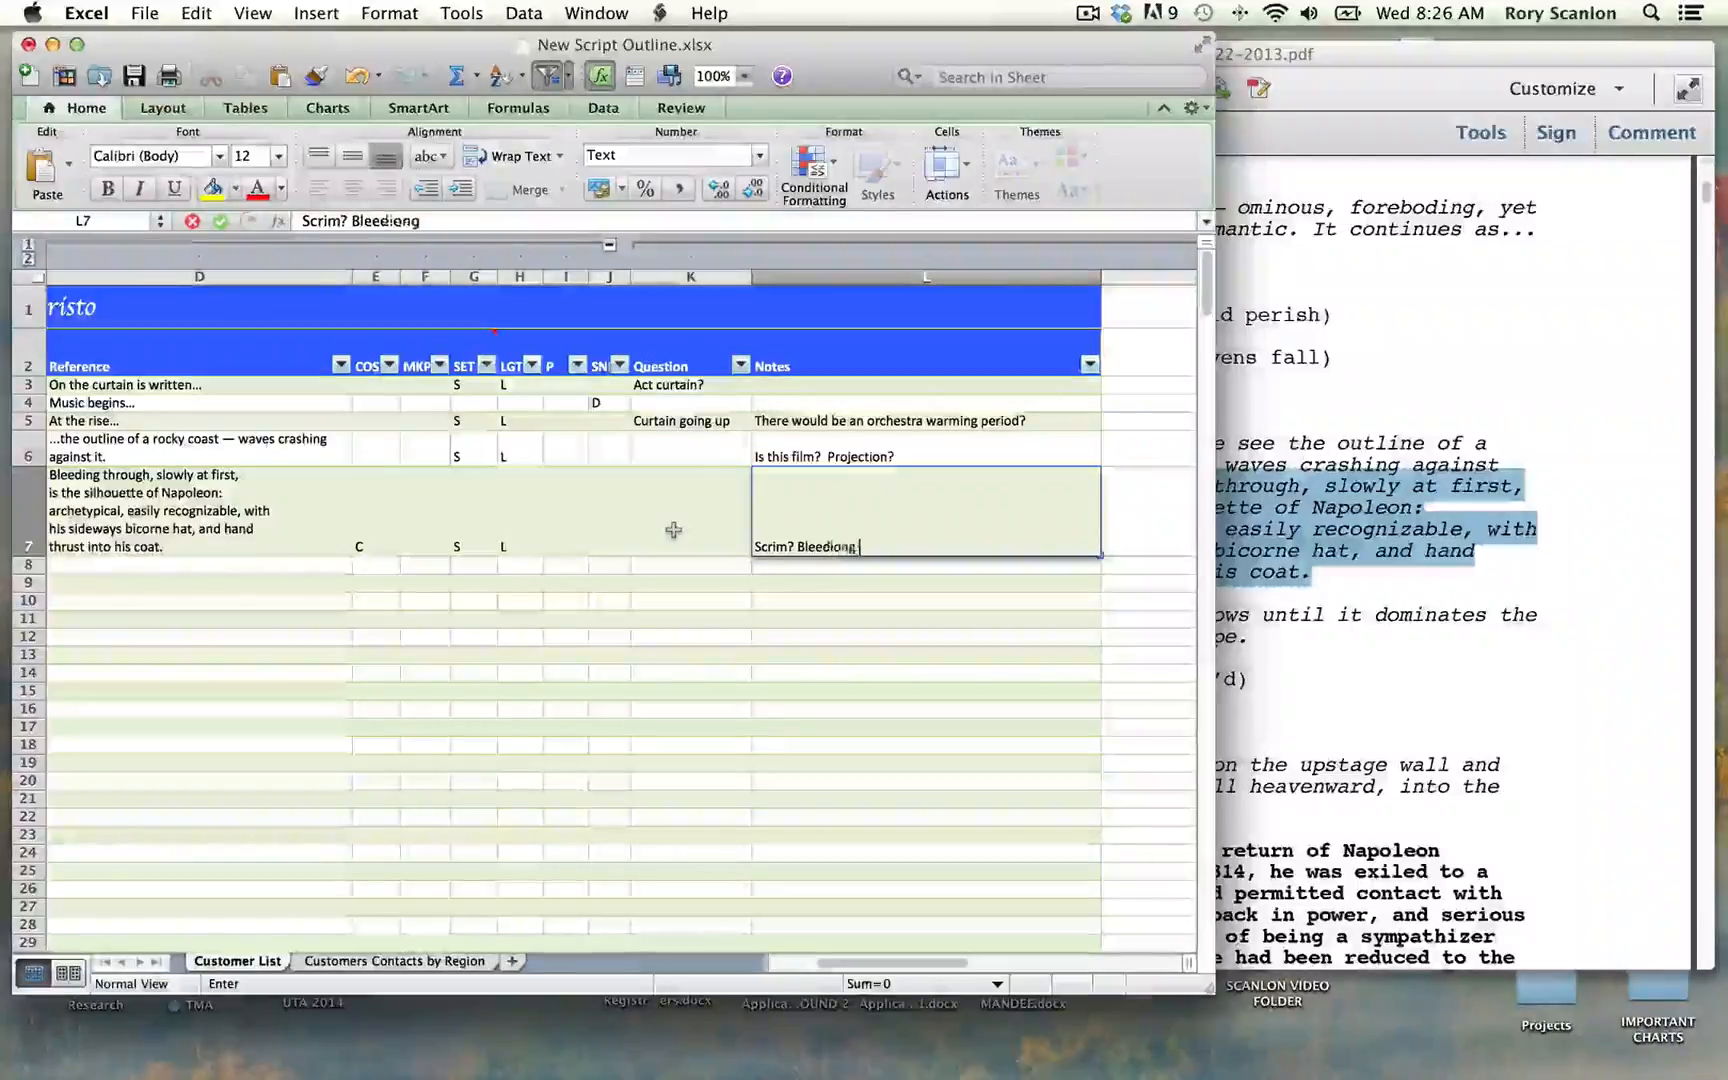
key("BackSpace")
key("BackSpace")
type("ng t")
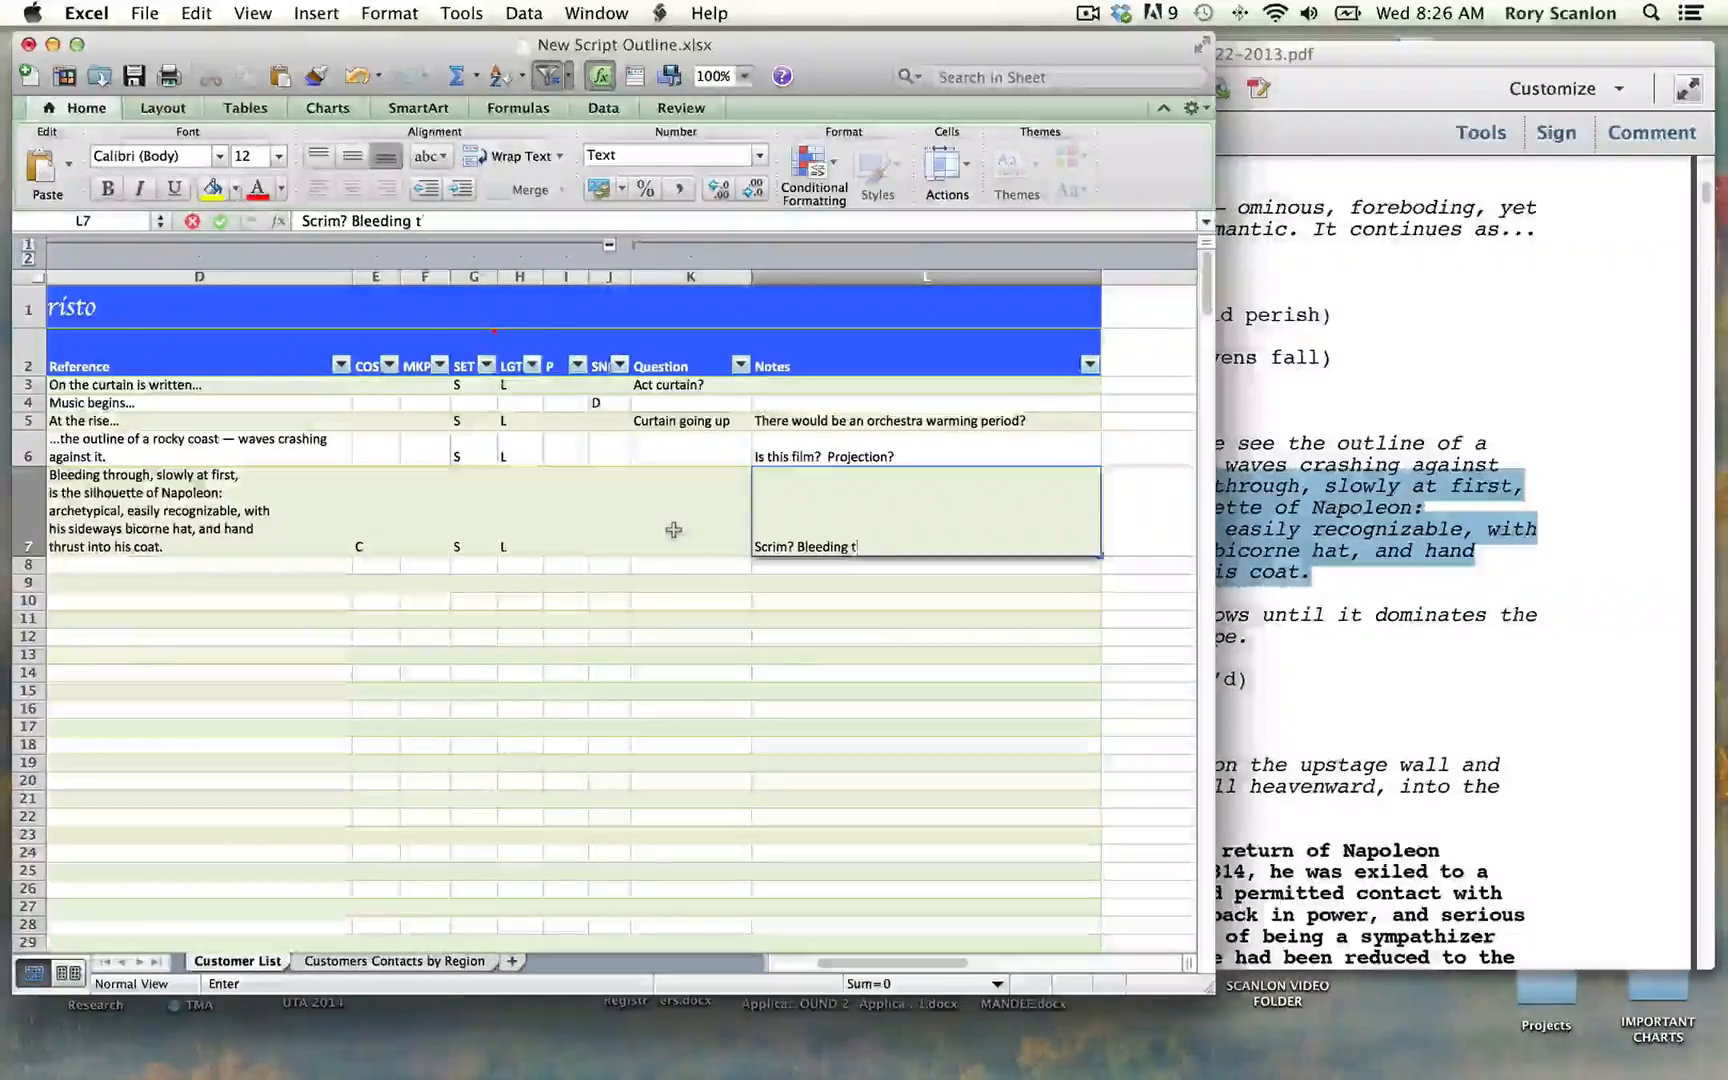
type("hrough?")
key("Return")
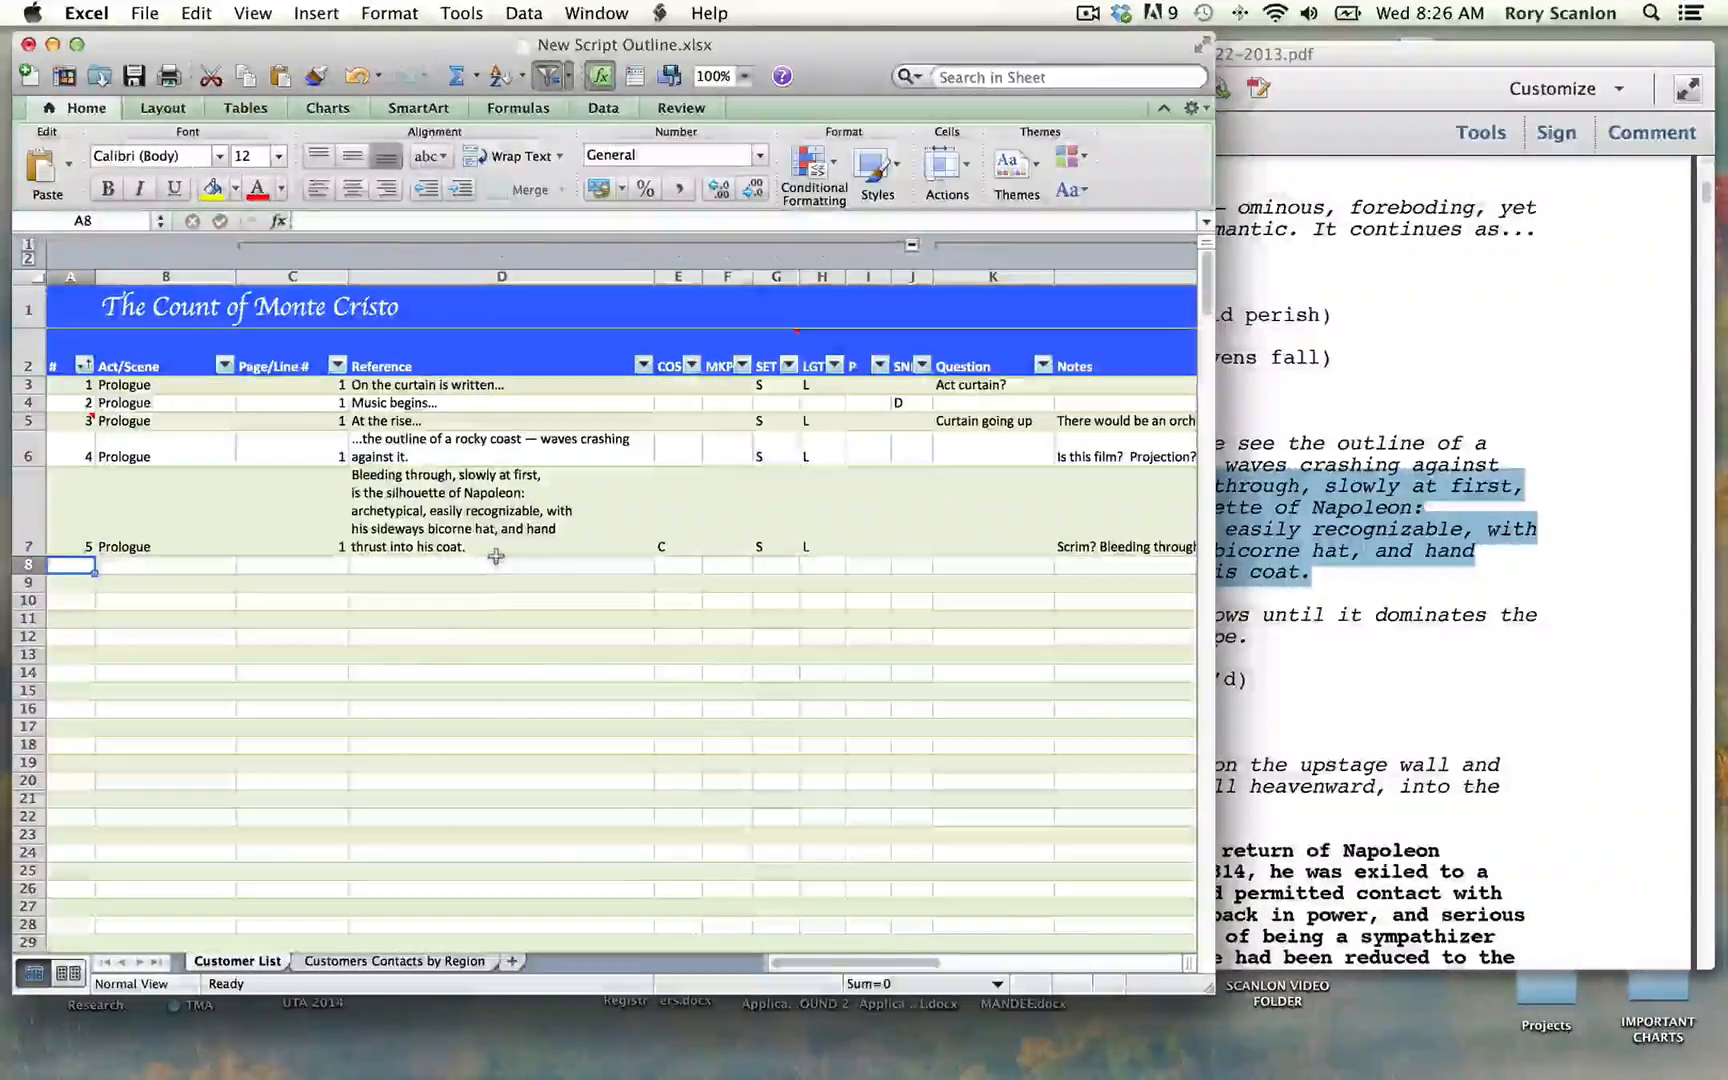
Step: Number row 8 as 6 and set its Act/Scene to "Prologue"
type("6")
key("Tab")
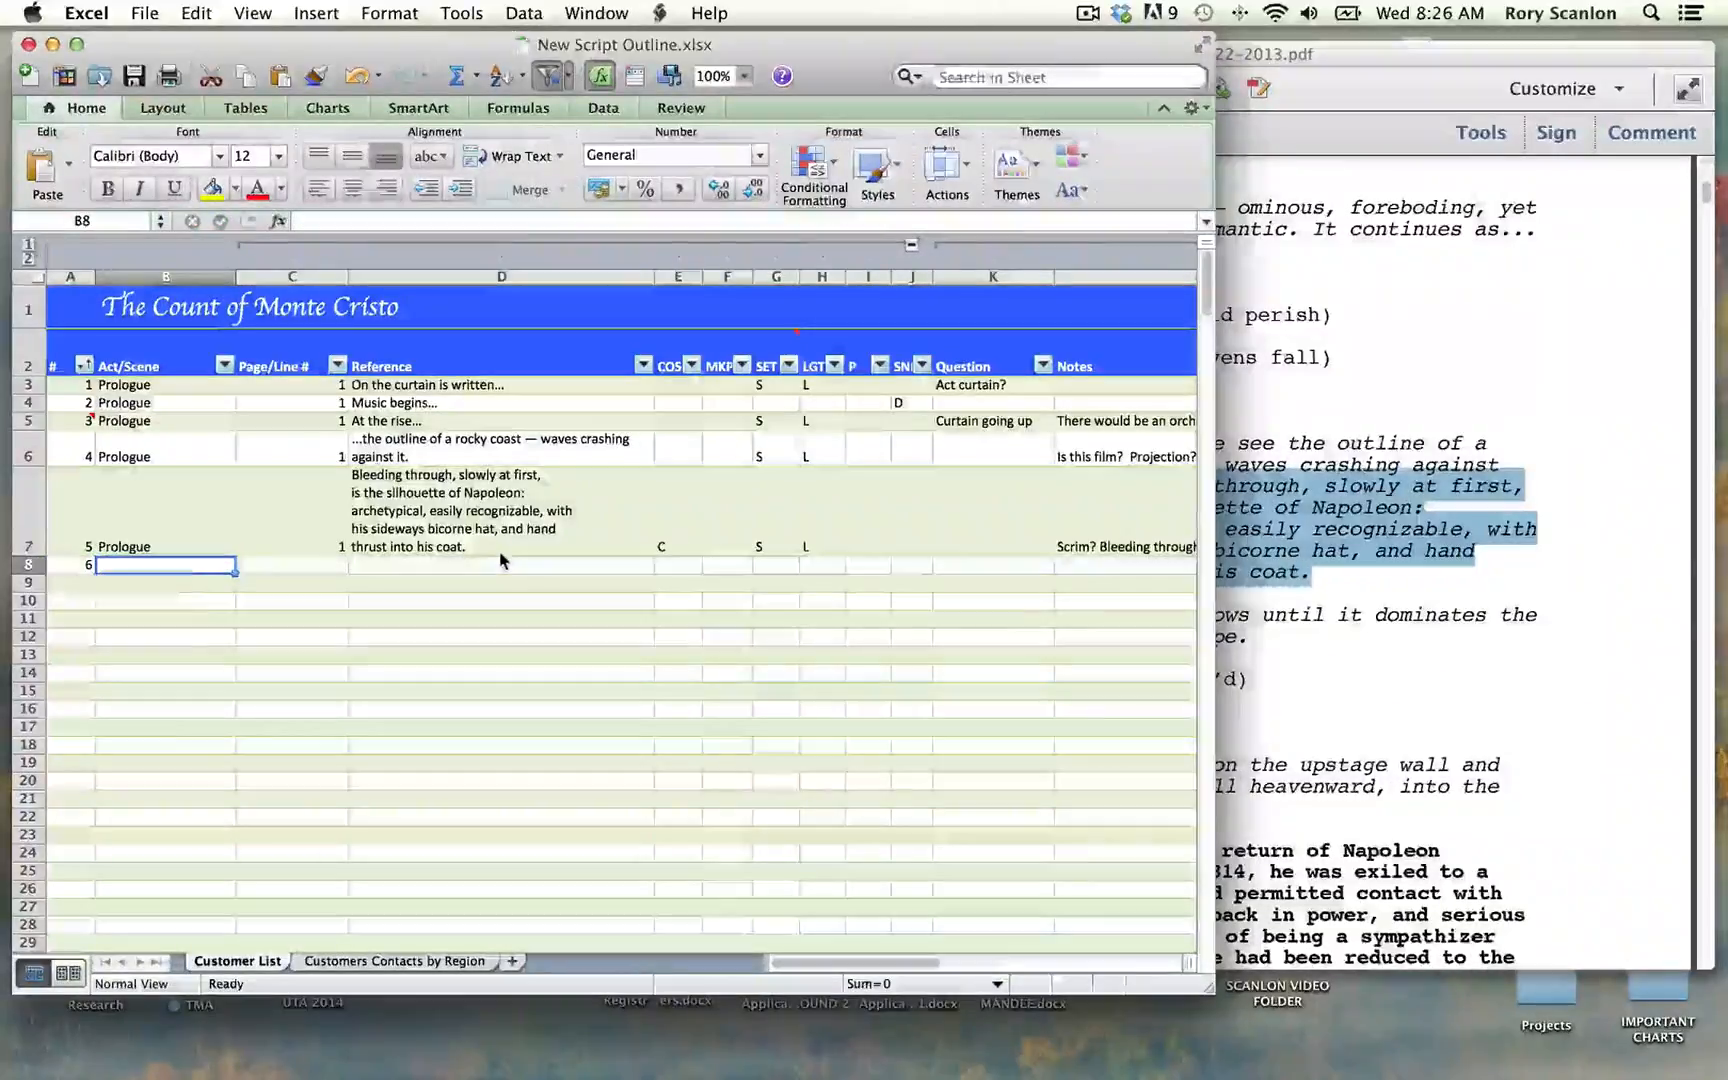
type("Prologue")
key("Tab")
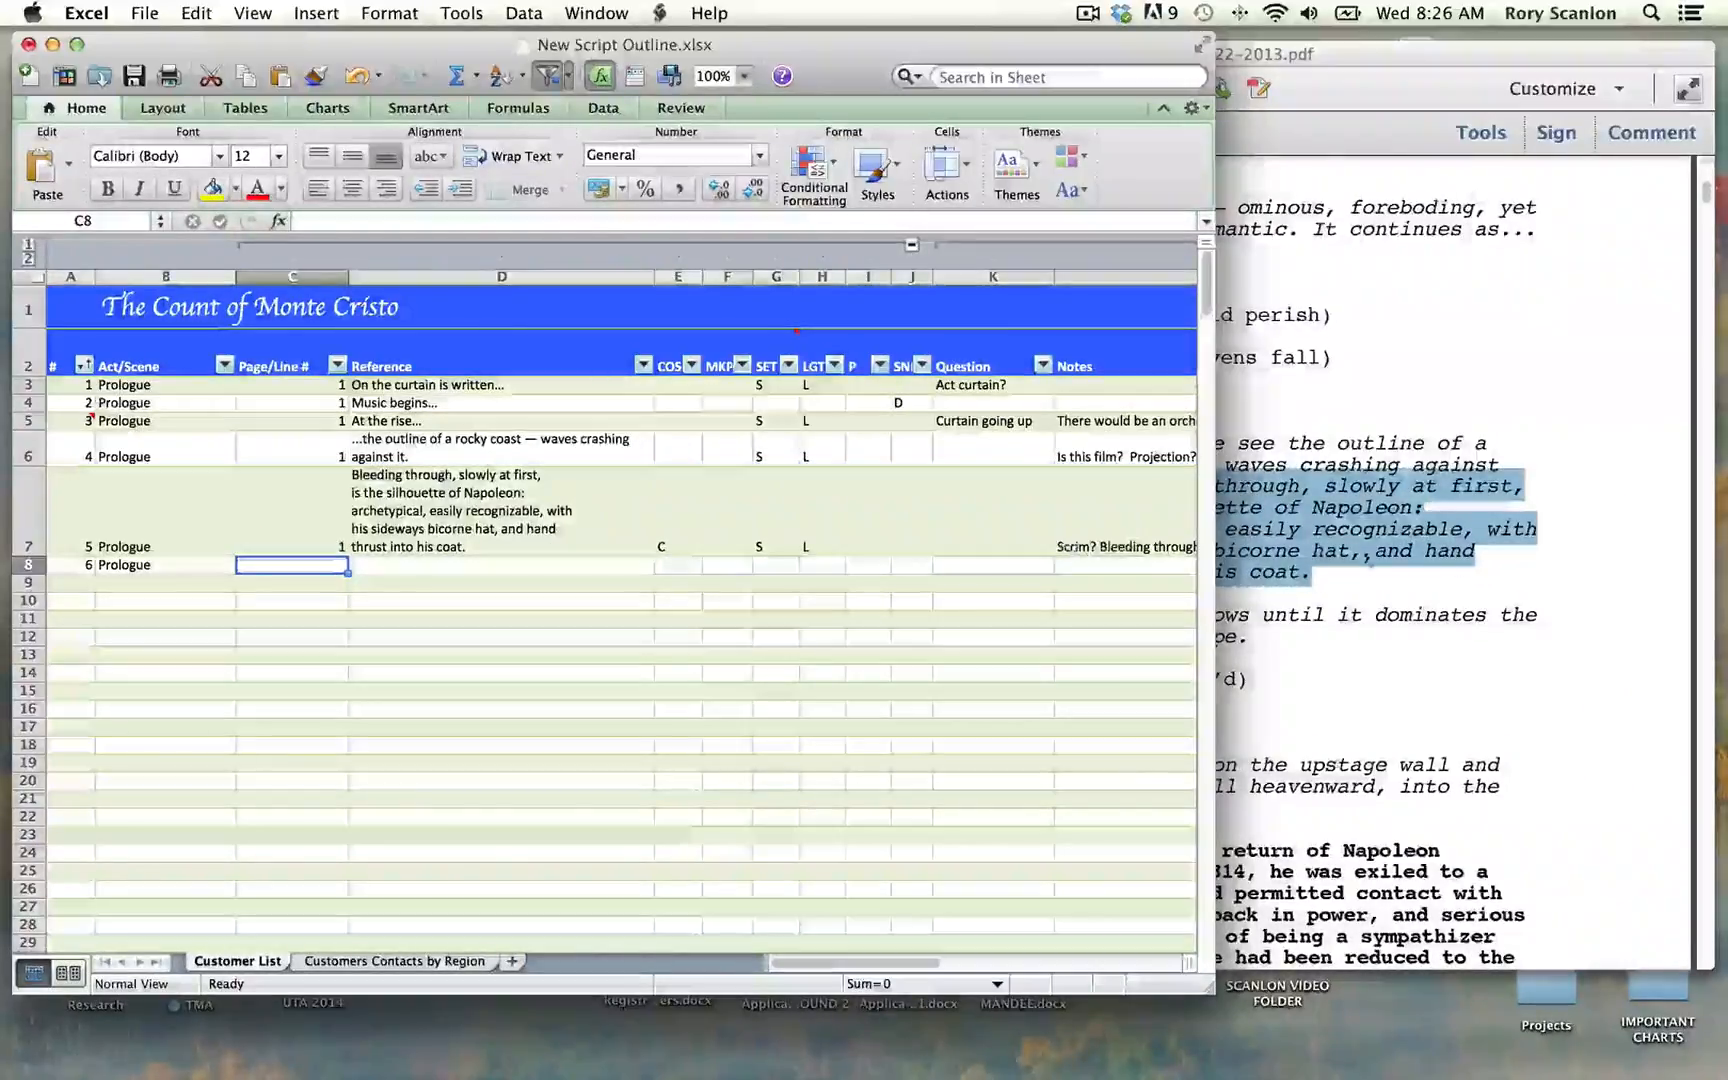
Step: Switch to the script PDF and copy the sentence "His shadow grows until it dominates the entire seascape."
left_click(1454, 583)
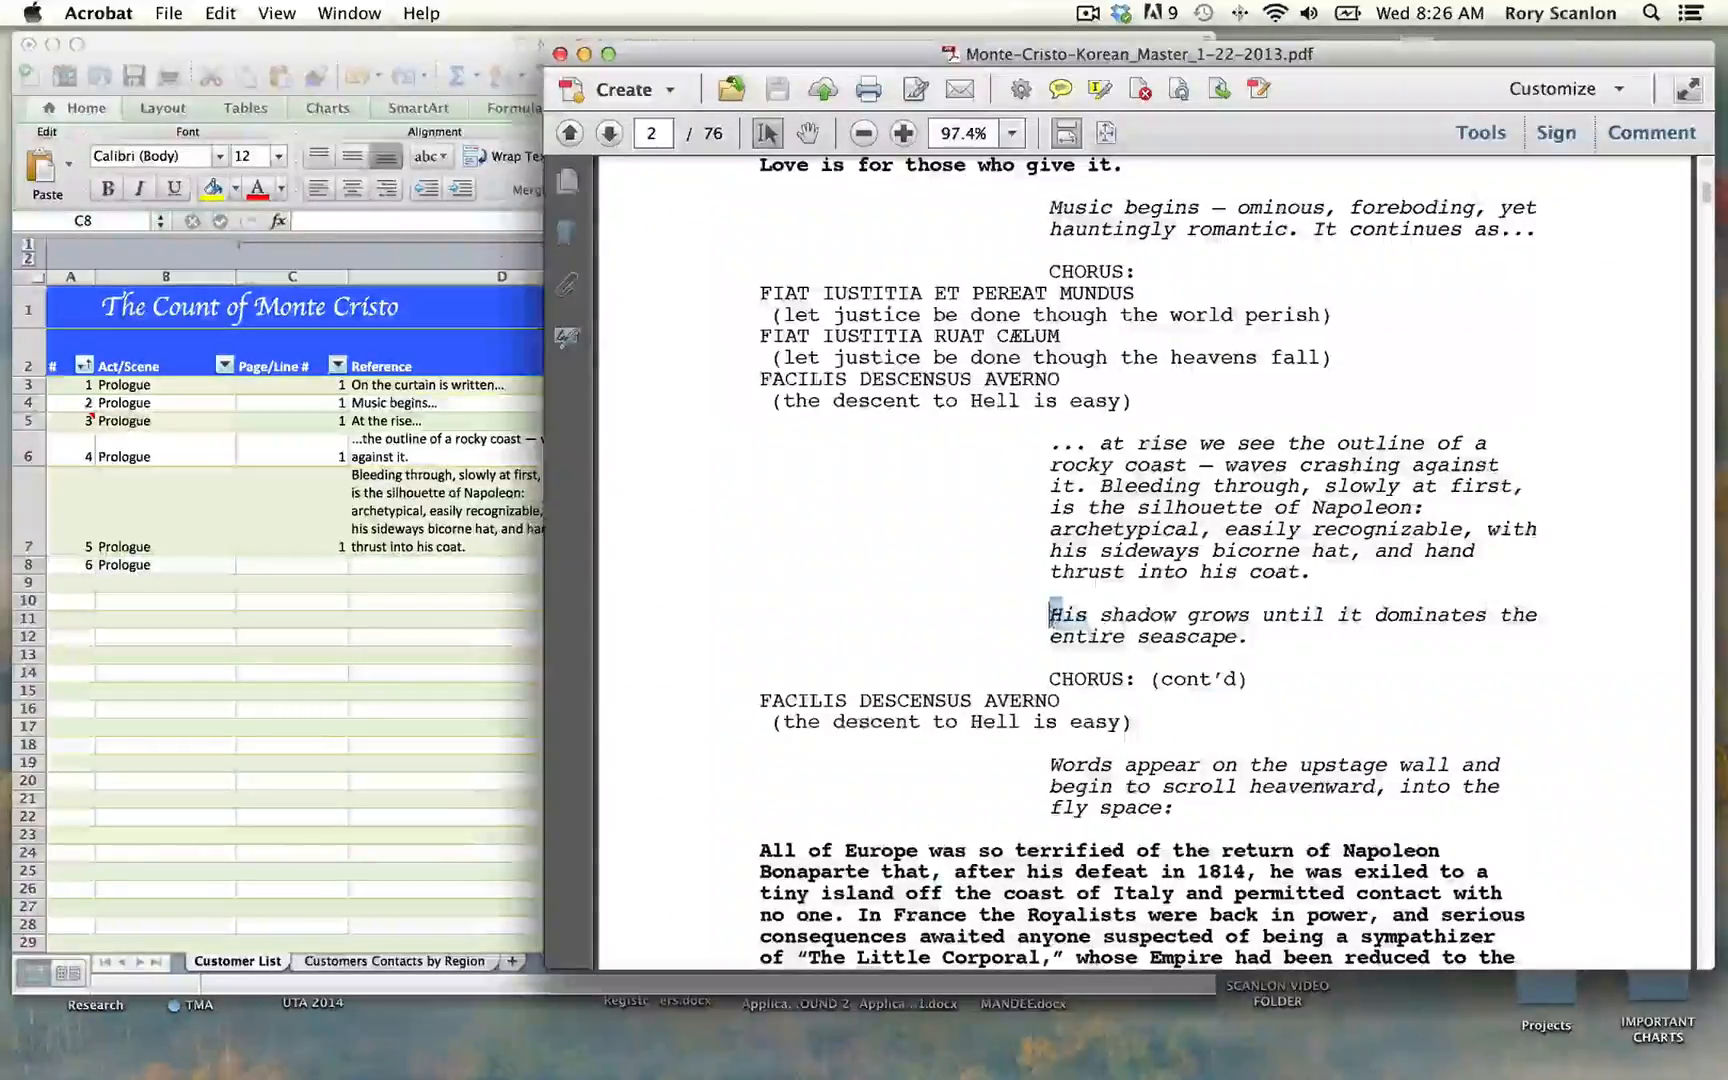
left_click_drag(1050, 614, 1243, 639)
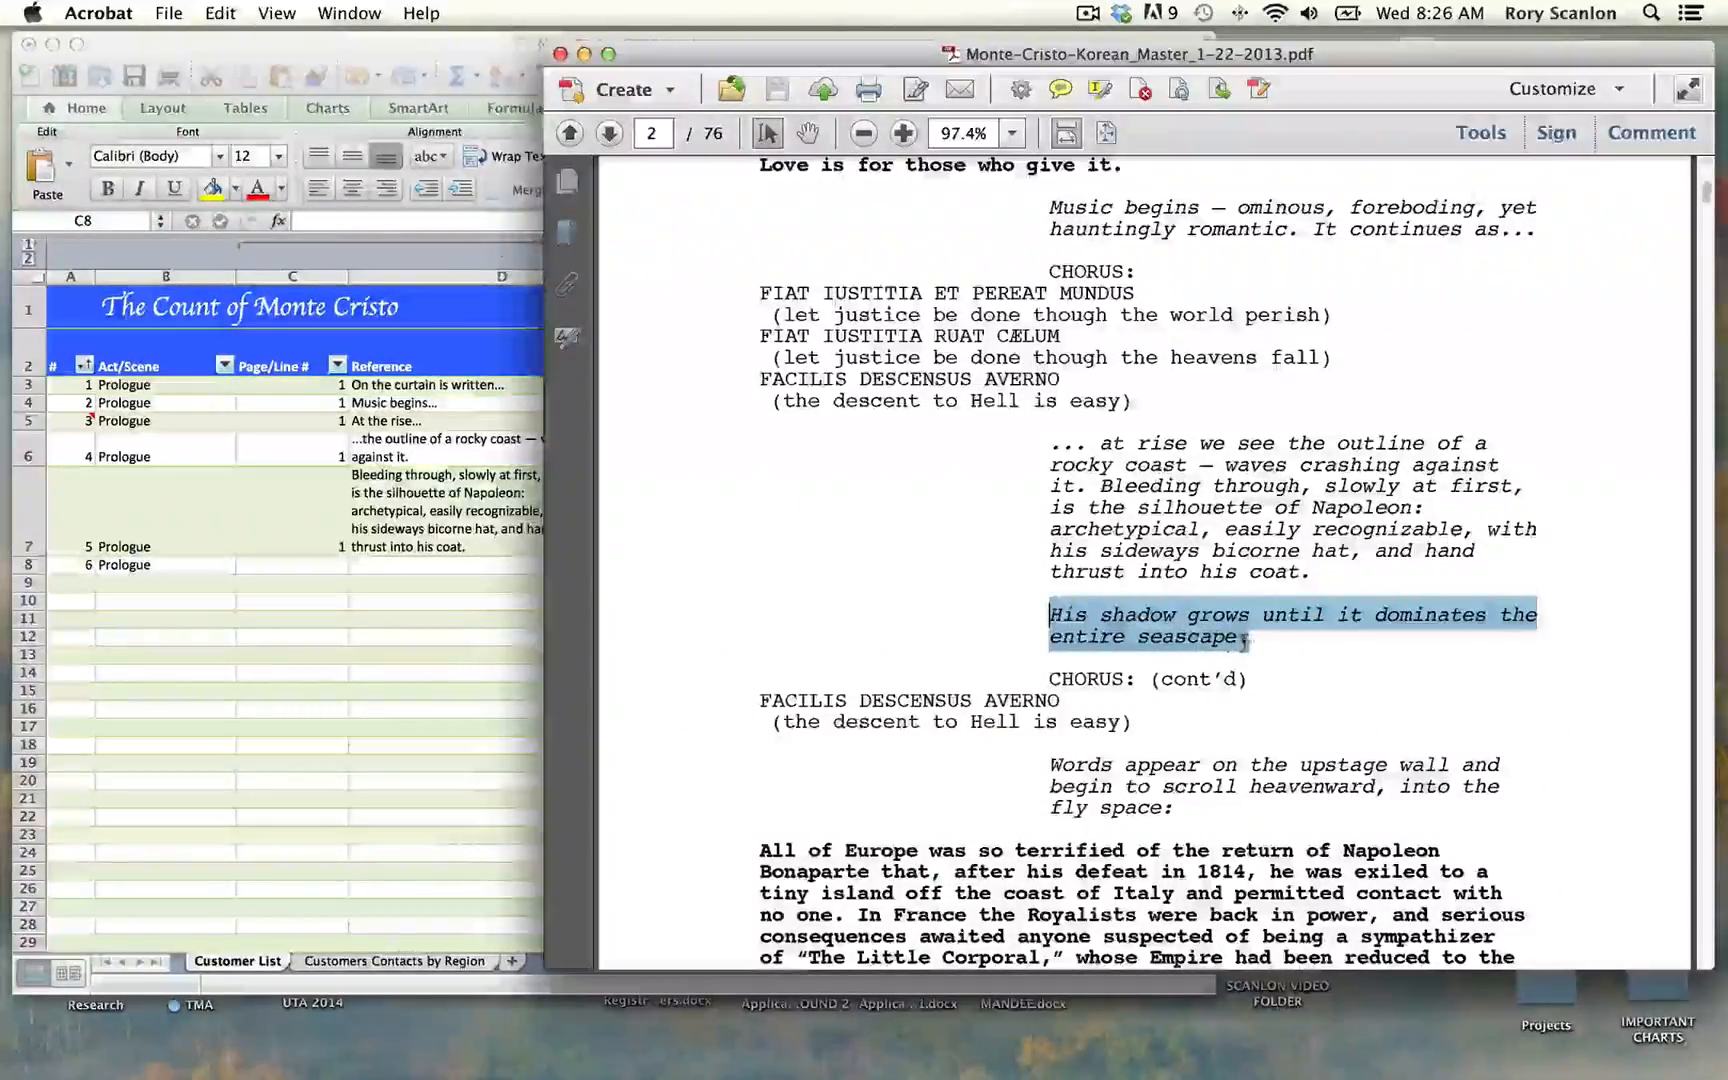
key("super+c")
Step: Back in the Excel outline, set row 8's Page/Line # to 1 and paste the copied sentence into its single Reference cell
left_click(343, 568)
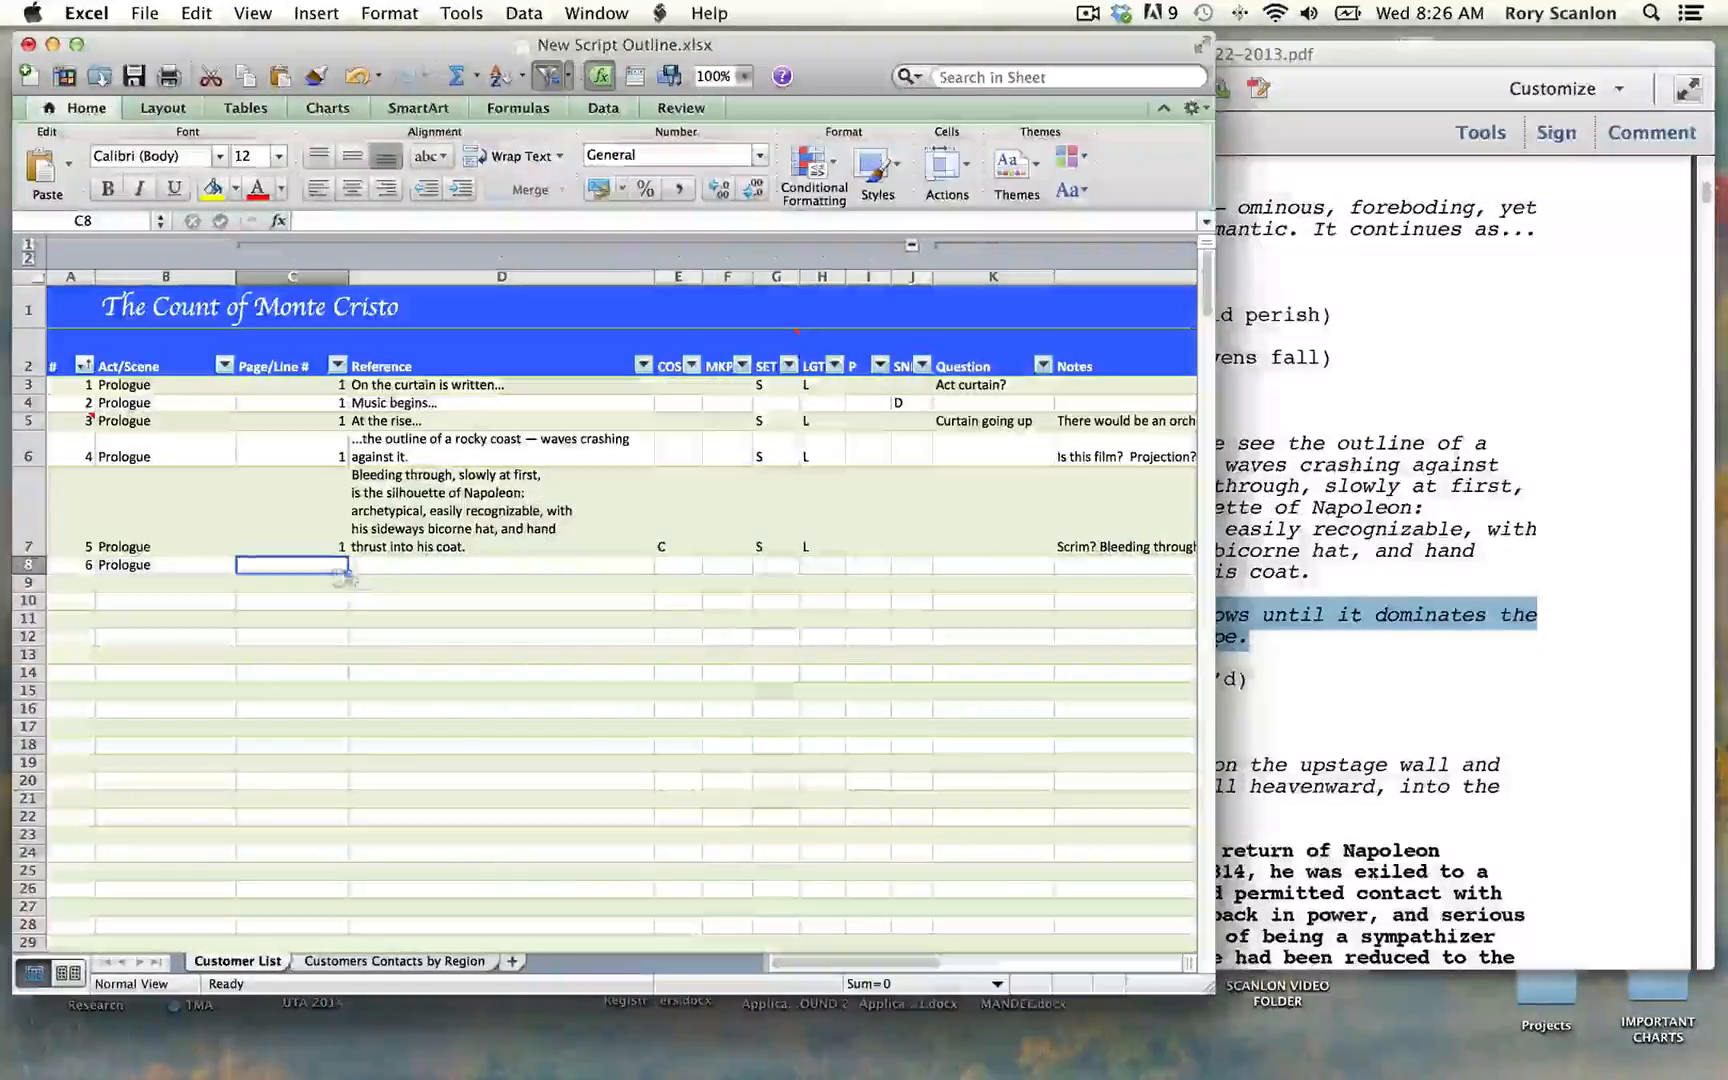
type("1")
double_click(363, 570)
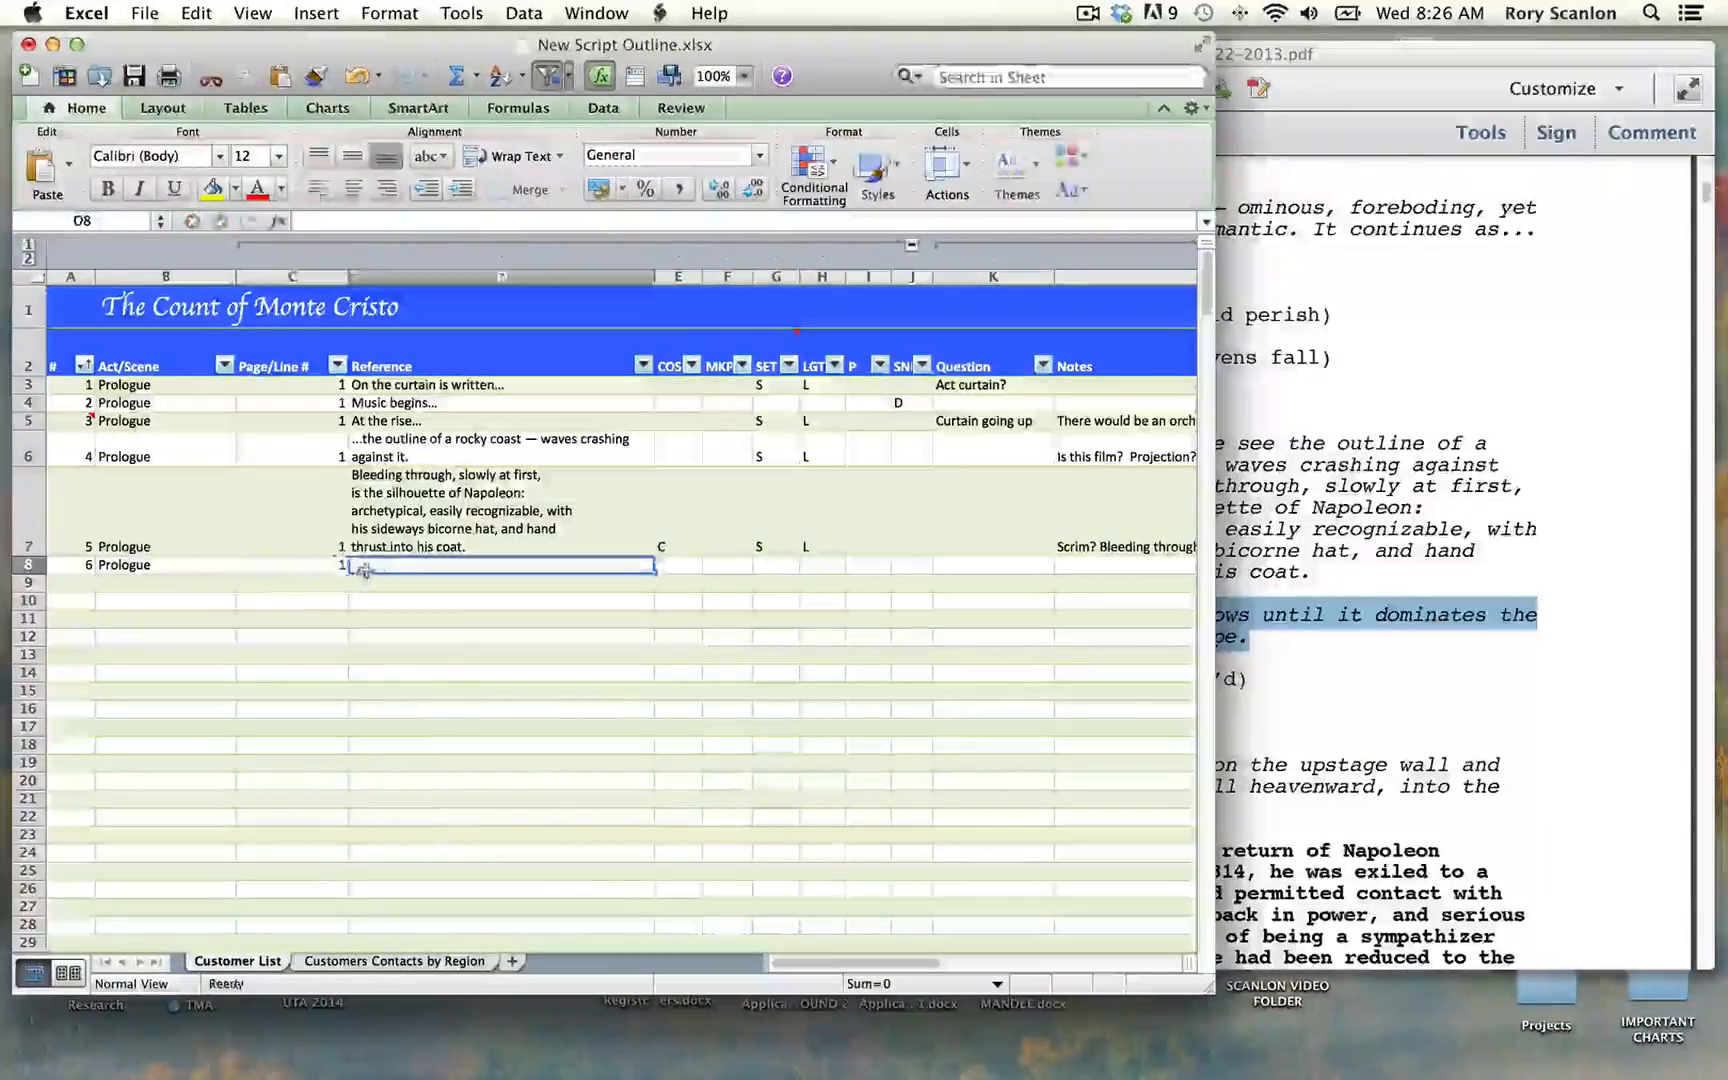
key("Escape")
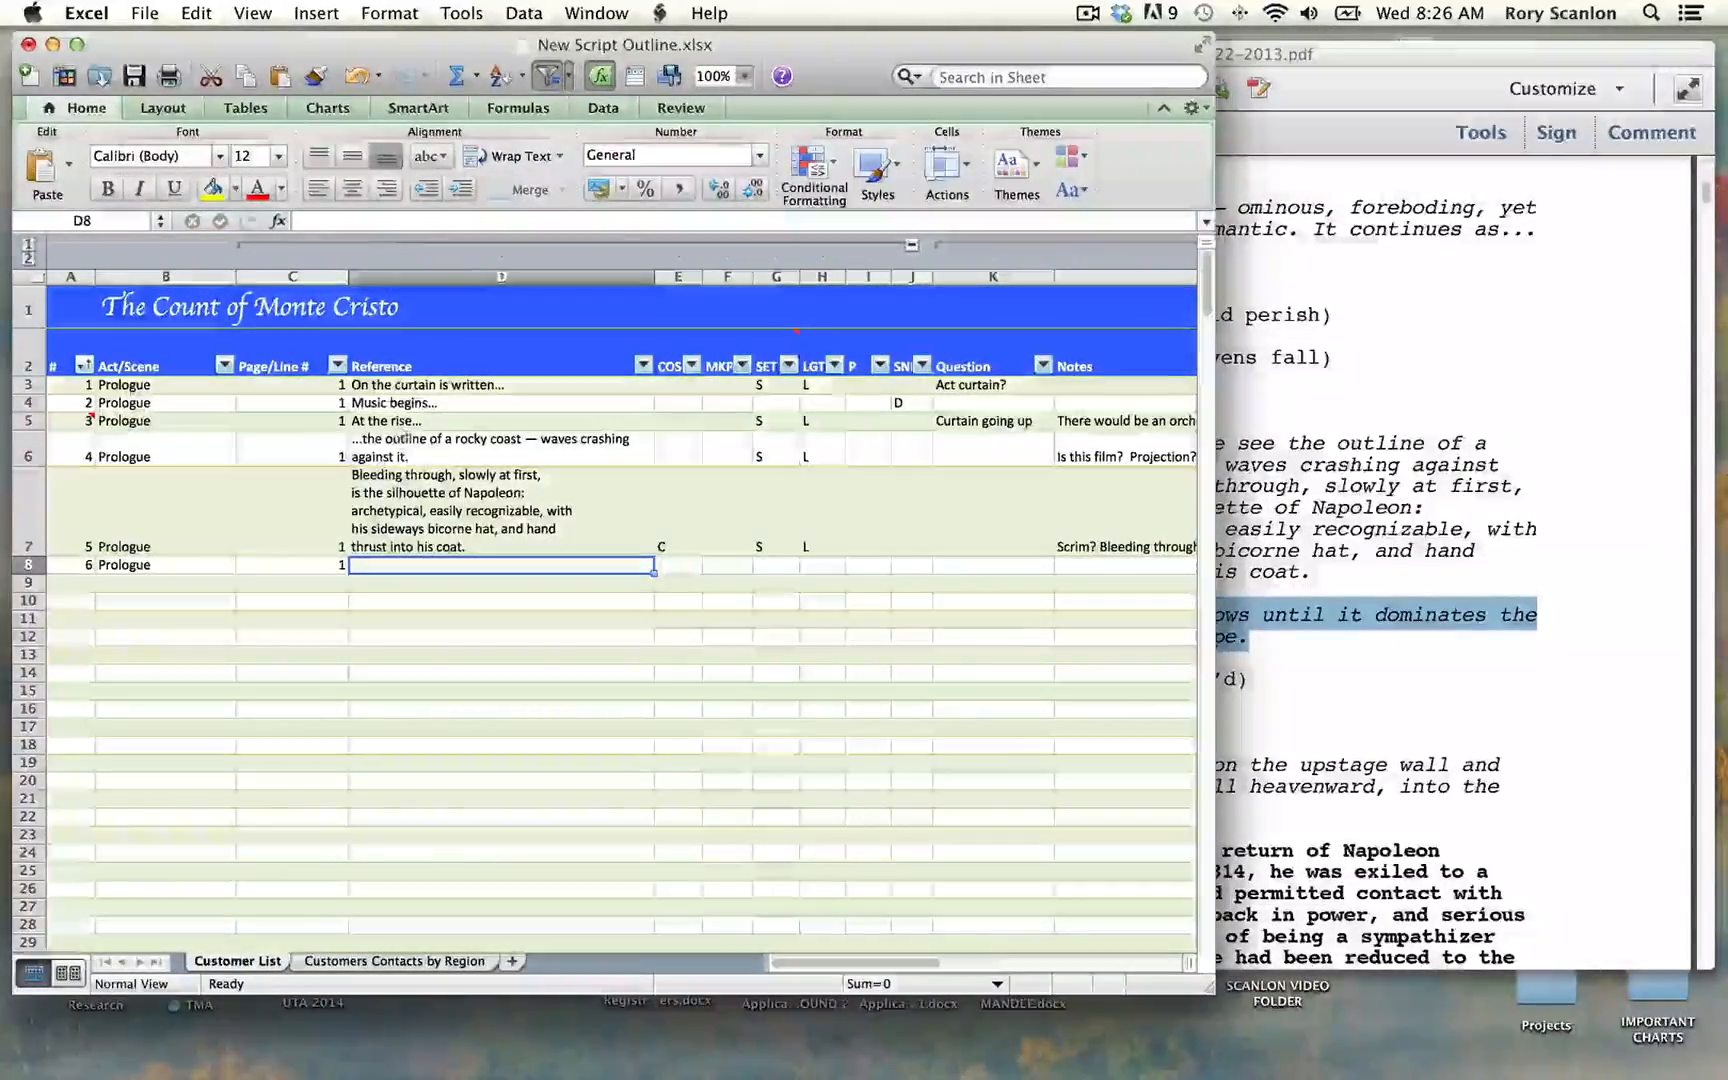
left_click(382, 223)
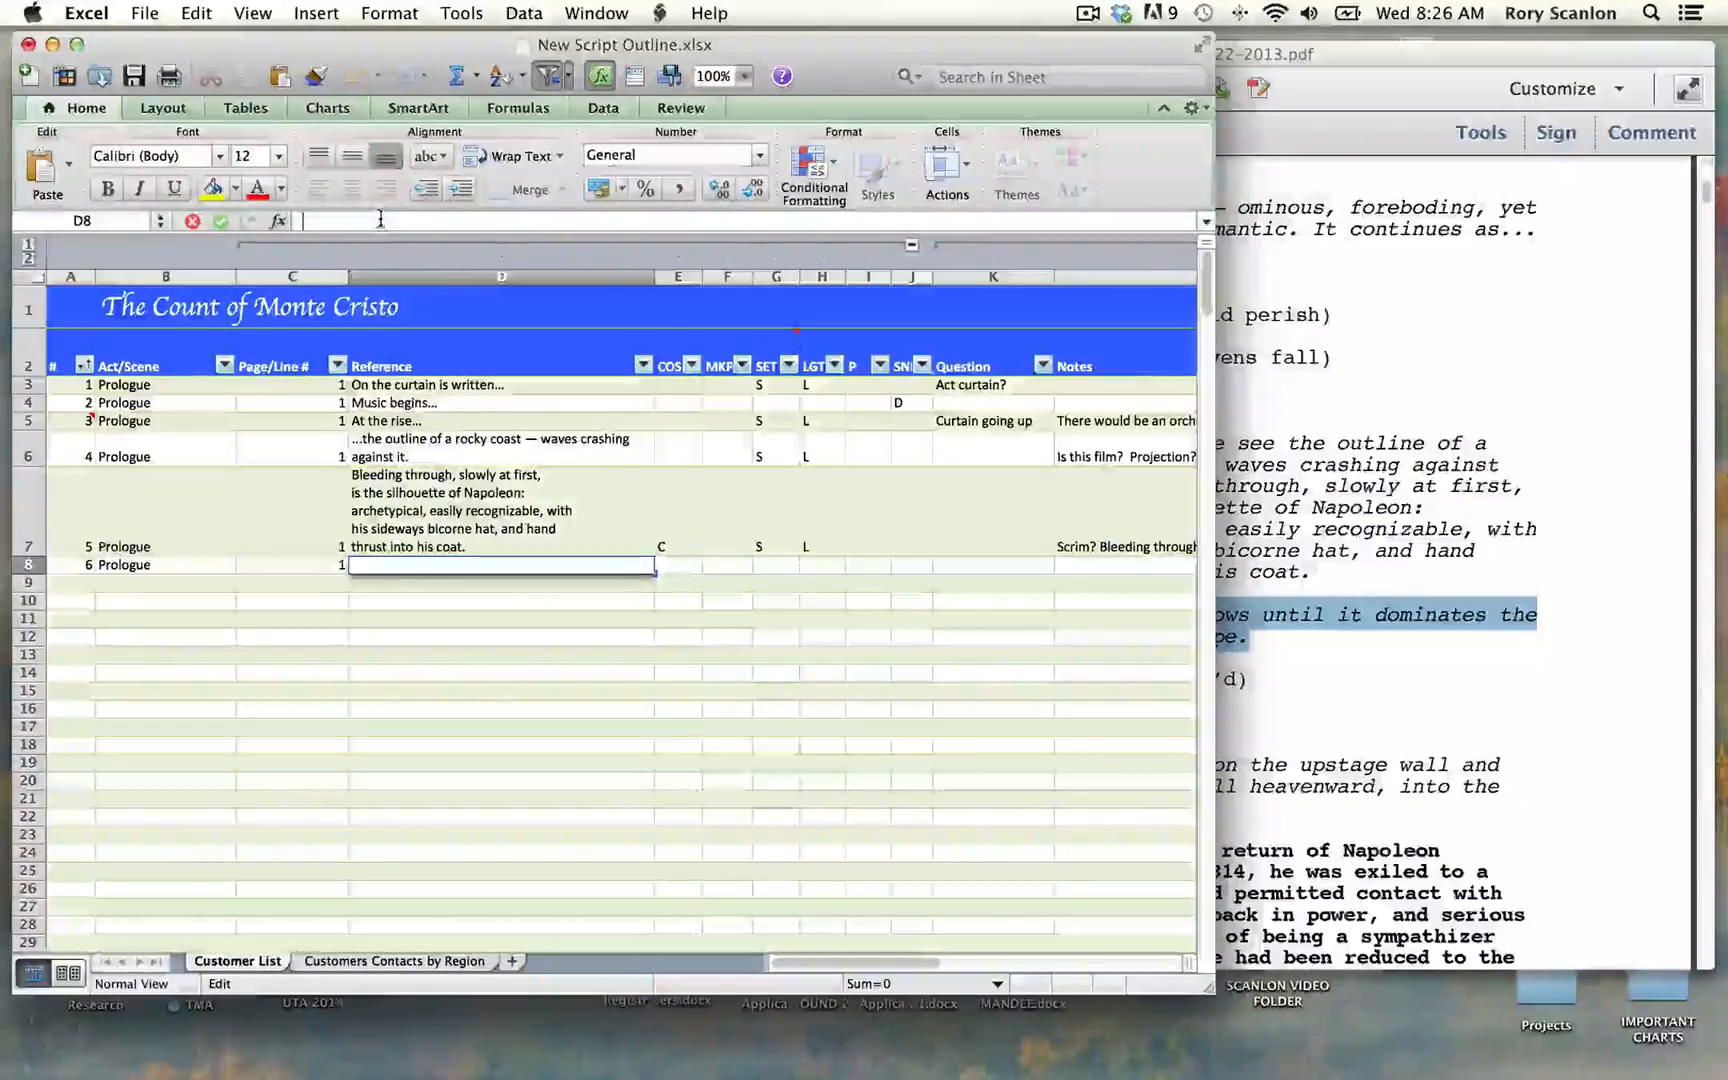
key("super+v")
key("Tab")
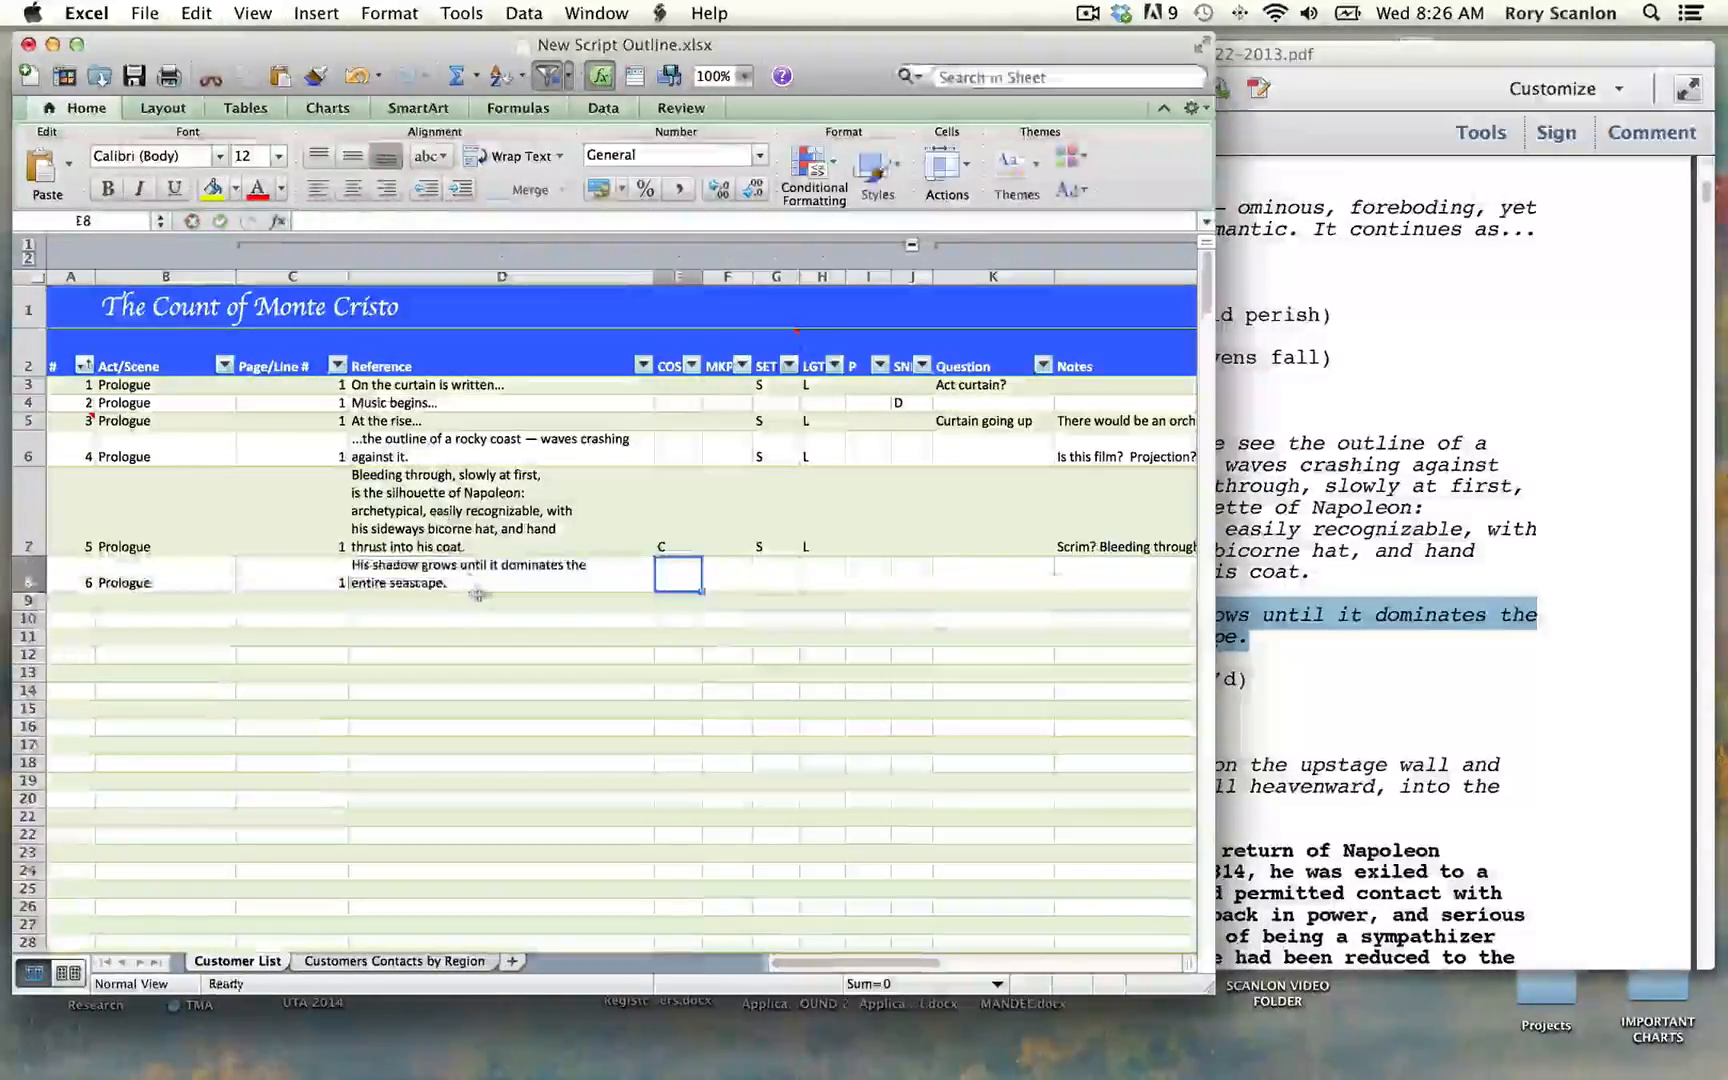
Step: Mark row 8 with S in the SET column and L in the LGT column, and add the note "Film? Or light changing depth?"
left_click(762, 580)
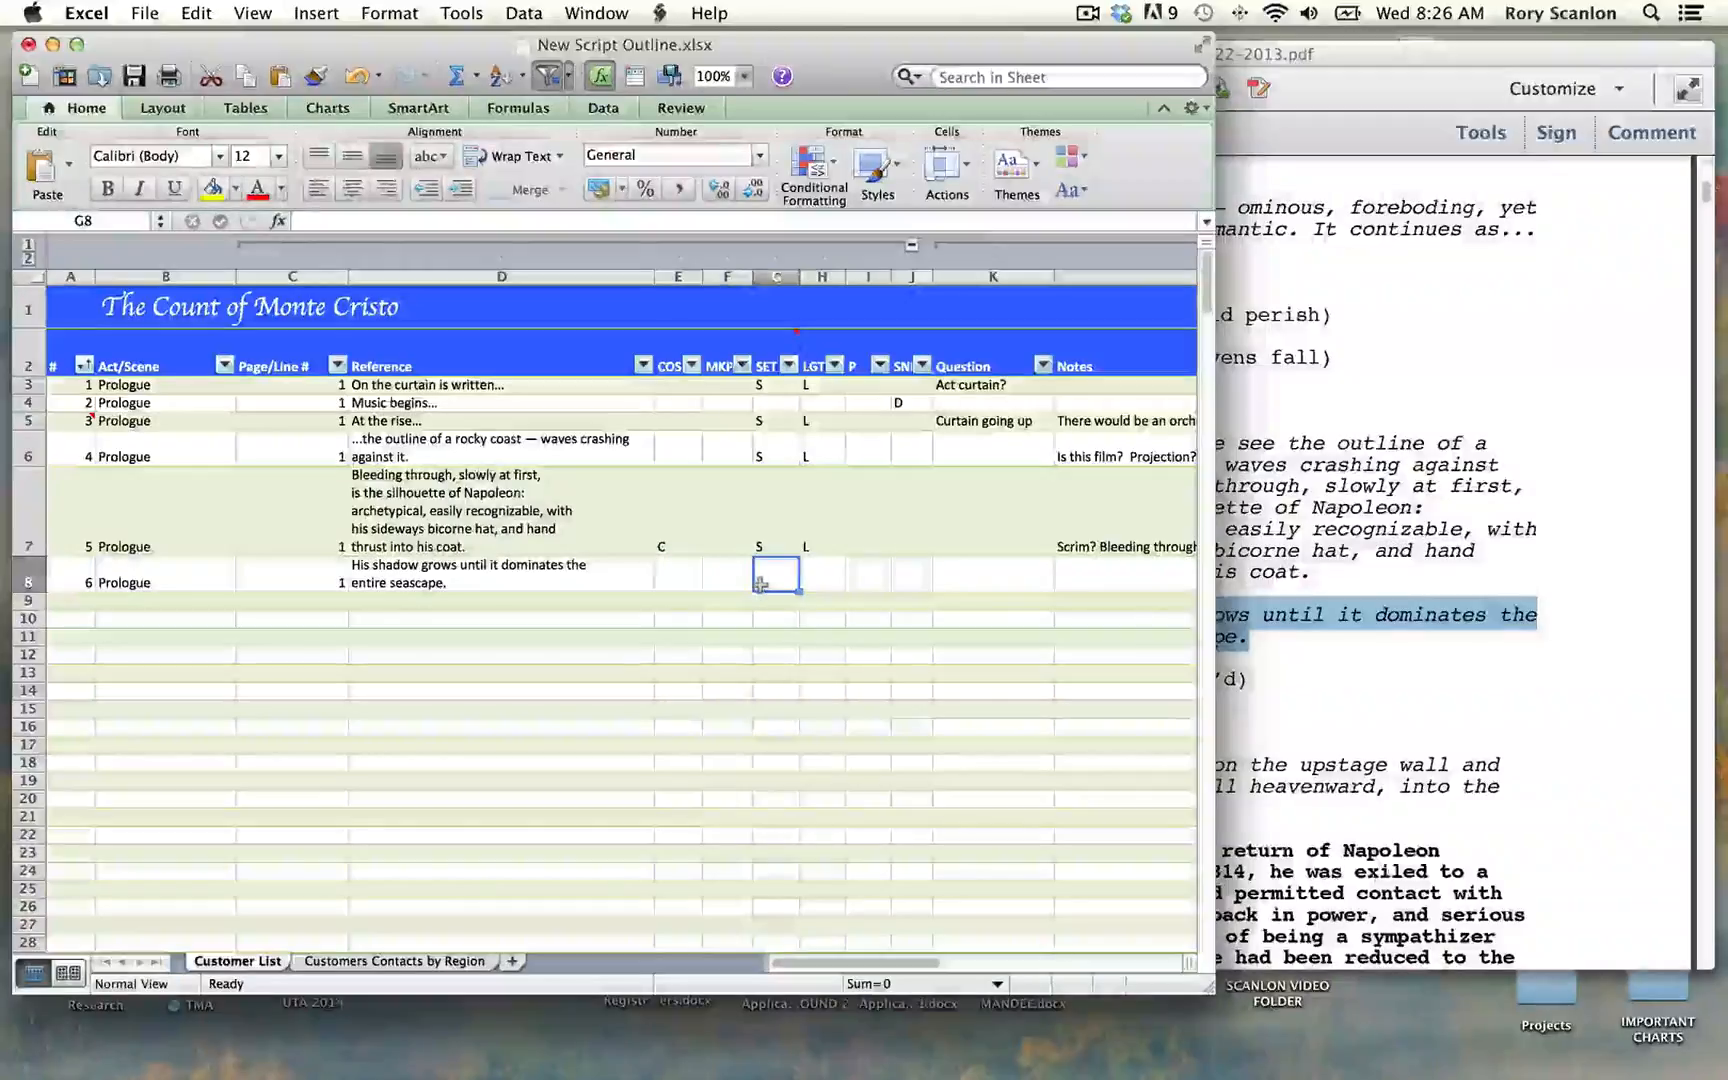
type("S")
key("Tab")
key("Tab")
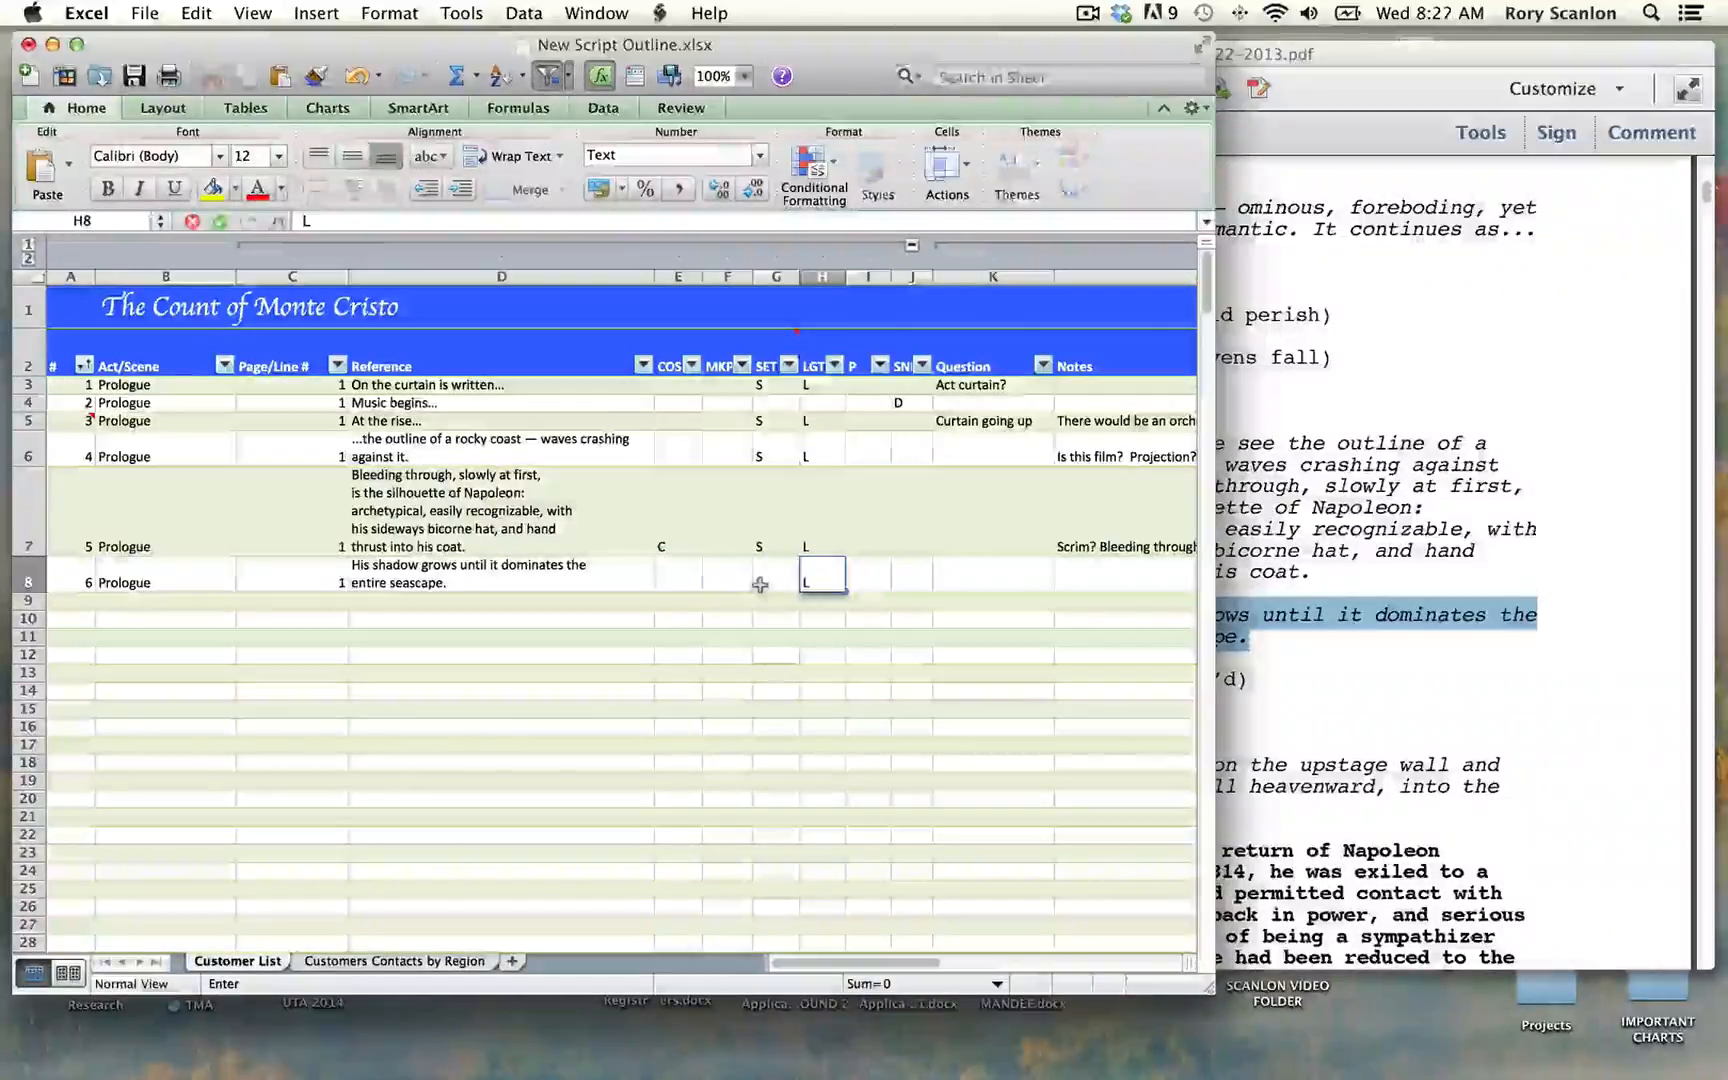
key("Tab")
key("Tab")
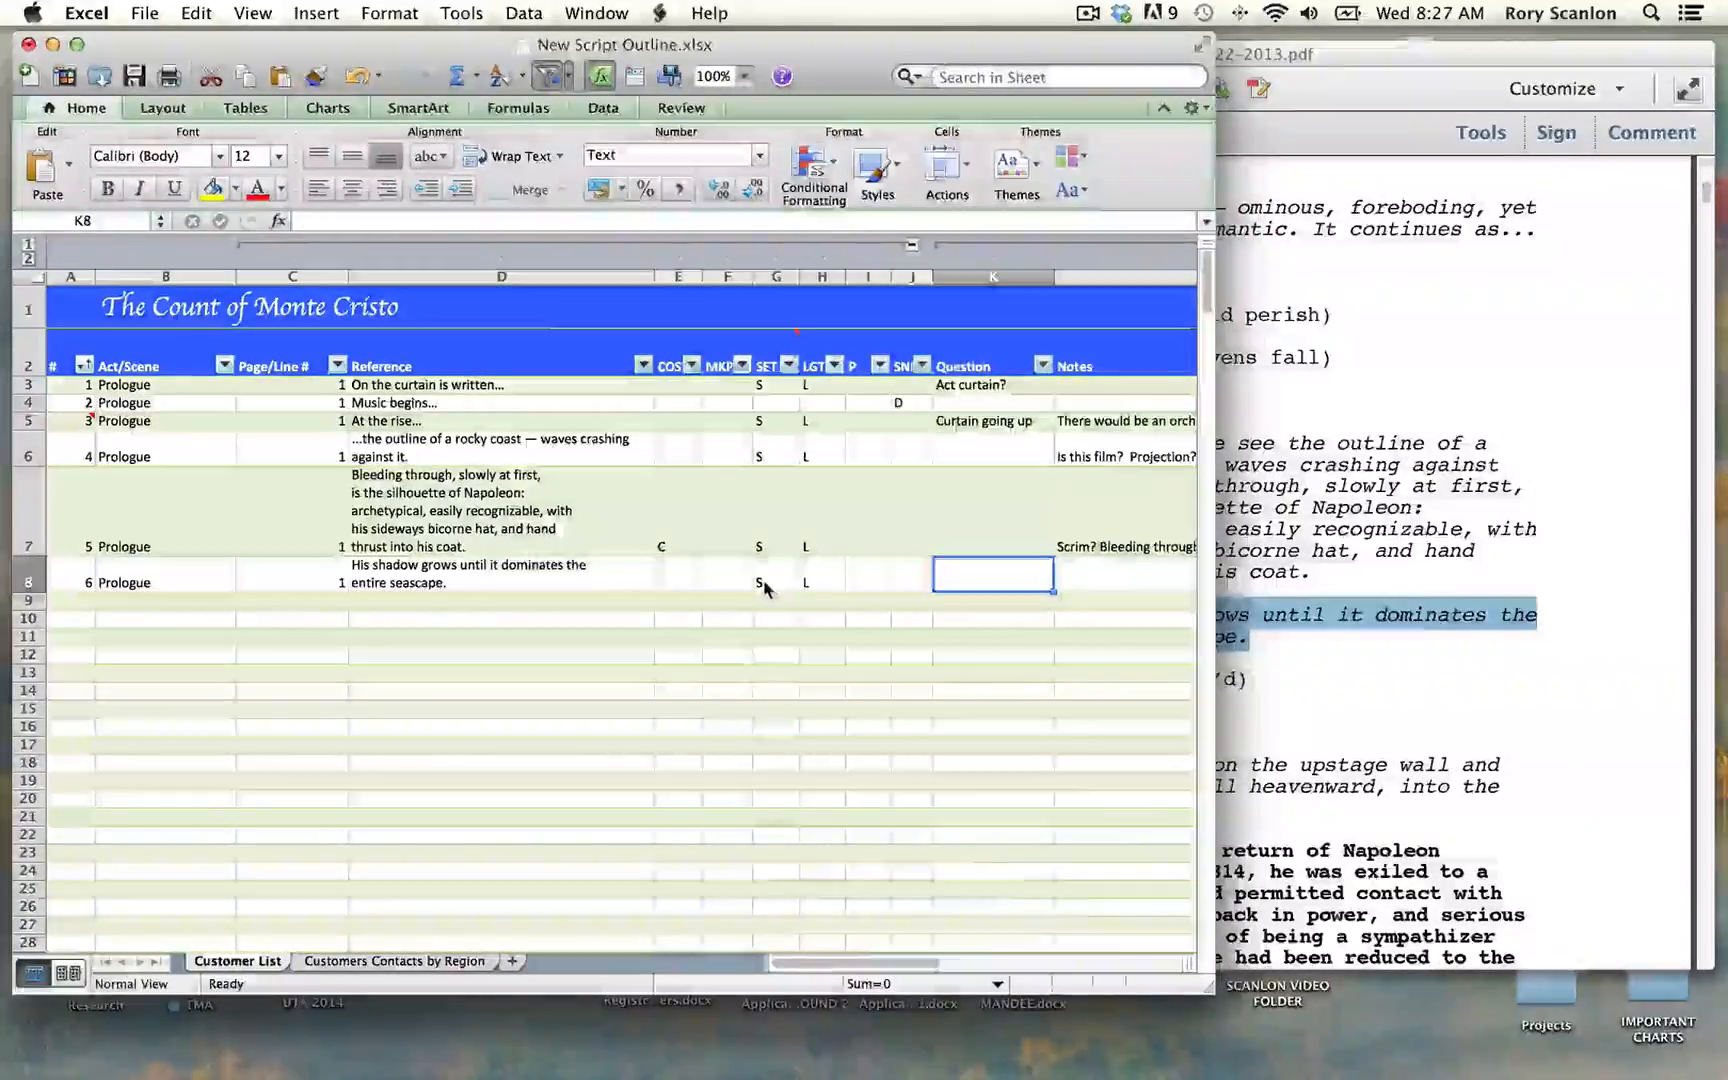
key("Tab")
key("Tab")
Step: Copy the passage from "Words appear on the upstage wall" to "fly space" in the script PDF, and number outline row 9 as 7
left_click(1637, 234)
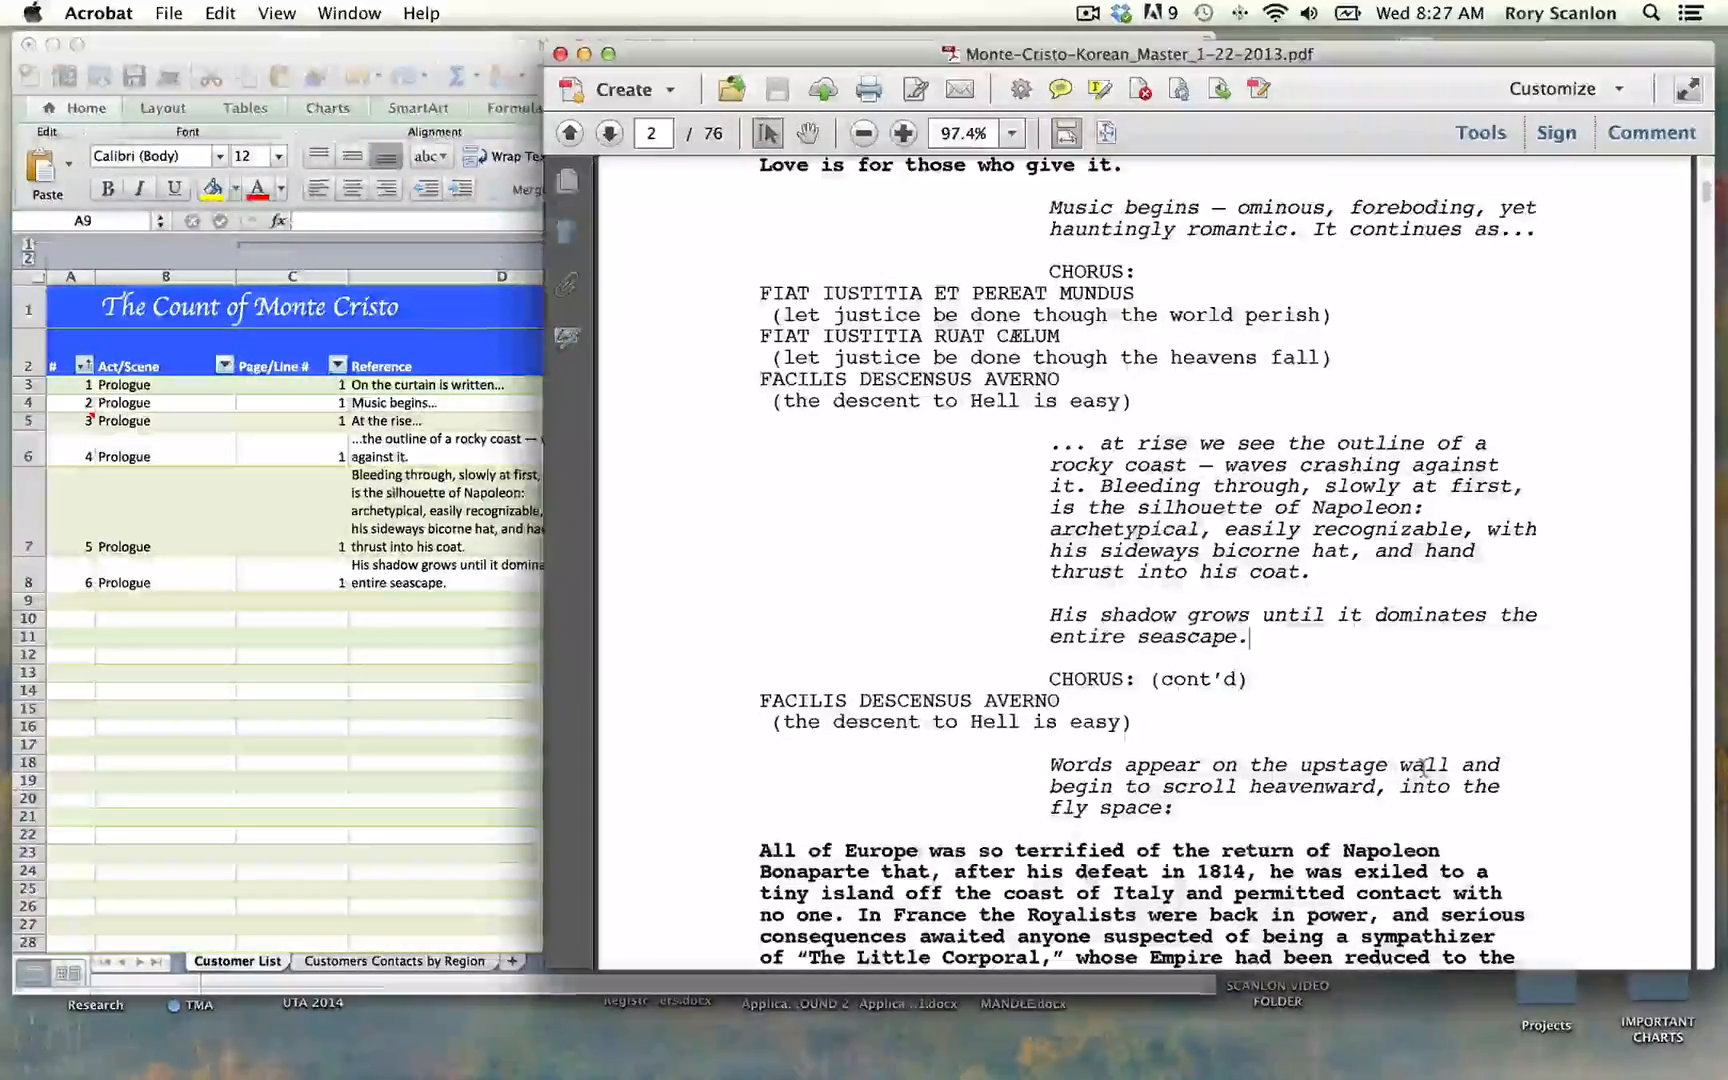
left_click_drag(1048, 765, 1168, 808)
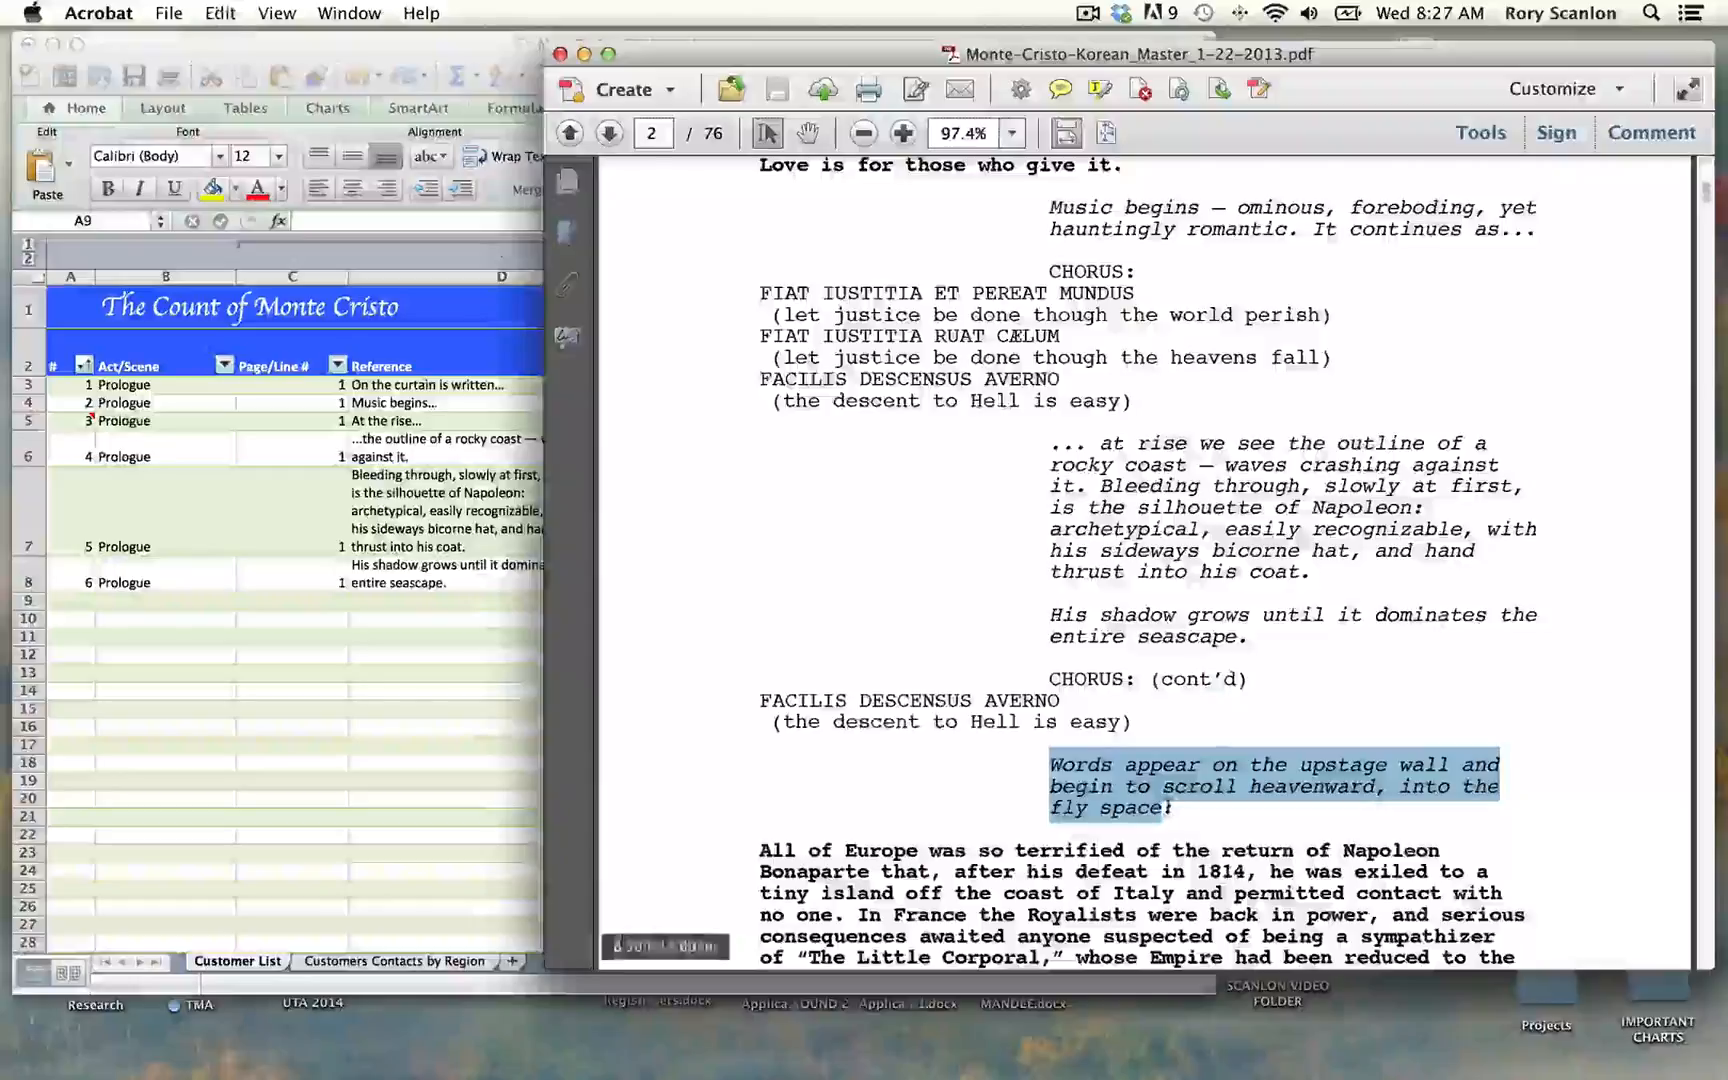
left_click(298, 654)
type("7")
key("Tab")
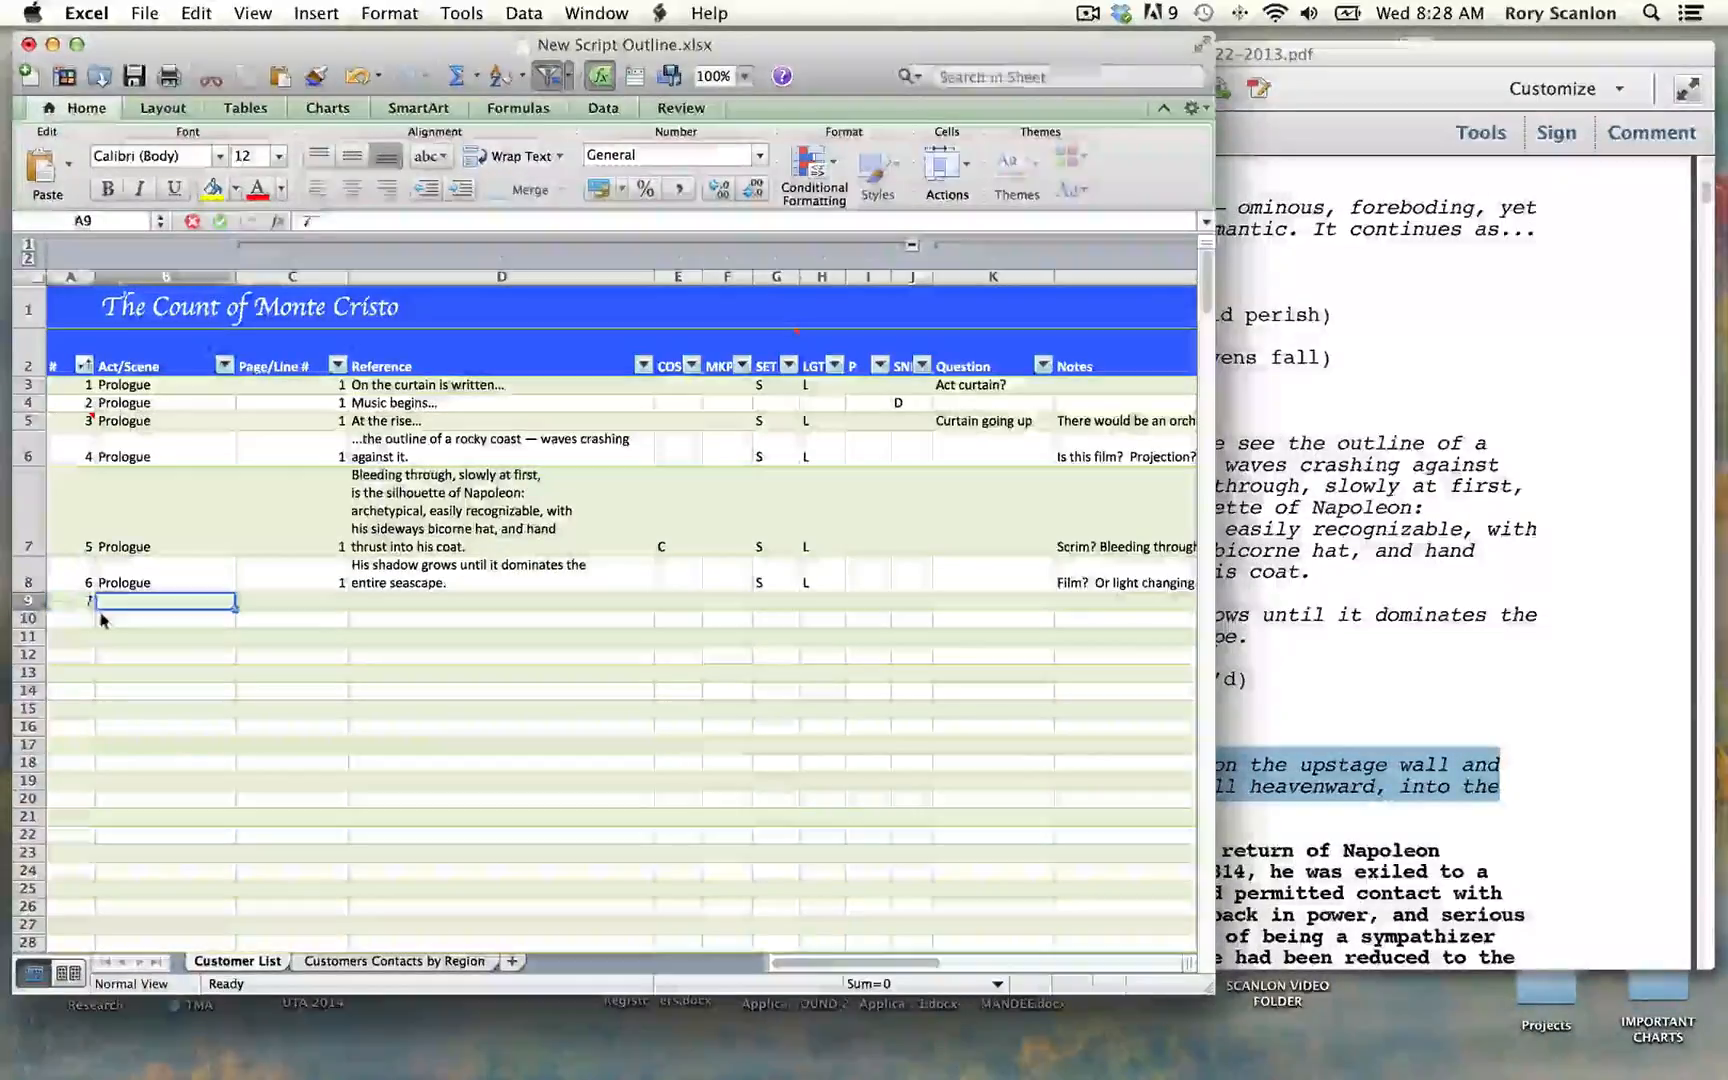
Step: Set row 9's Act/Scene to "Prologue" and its Page/Line # to 1
type("pr")
key("Tab")
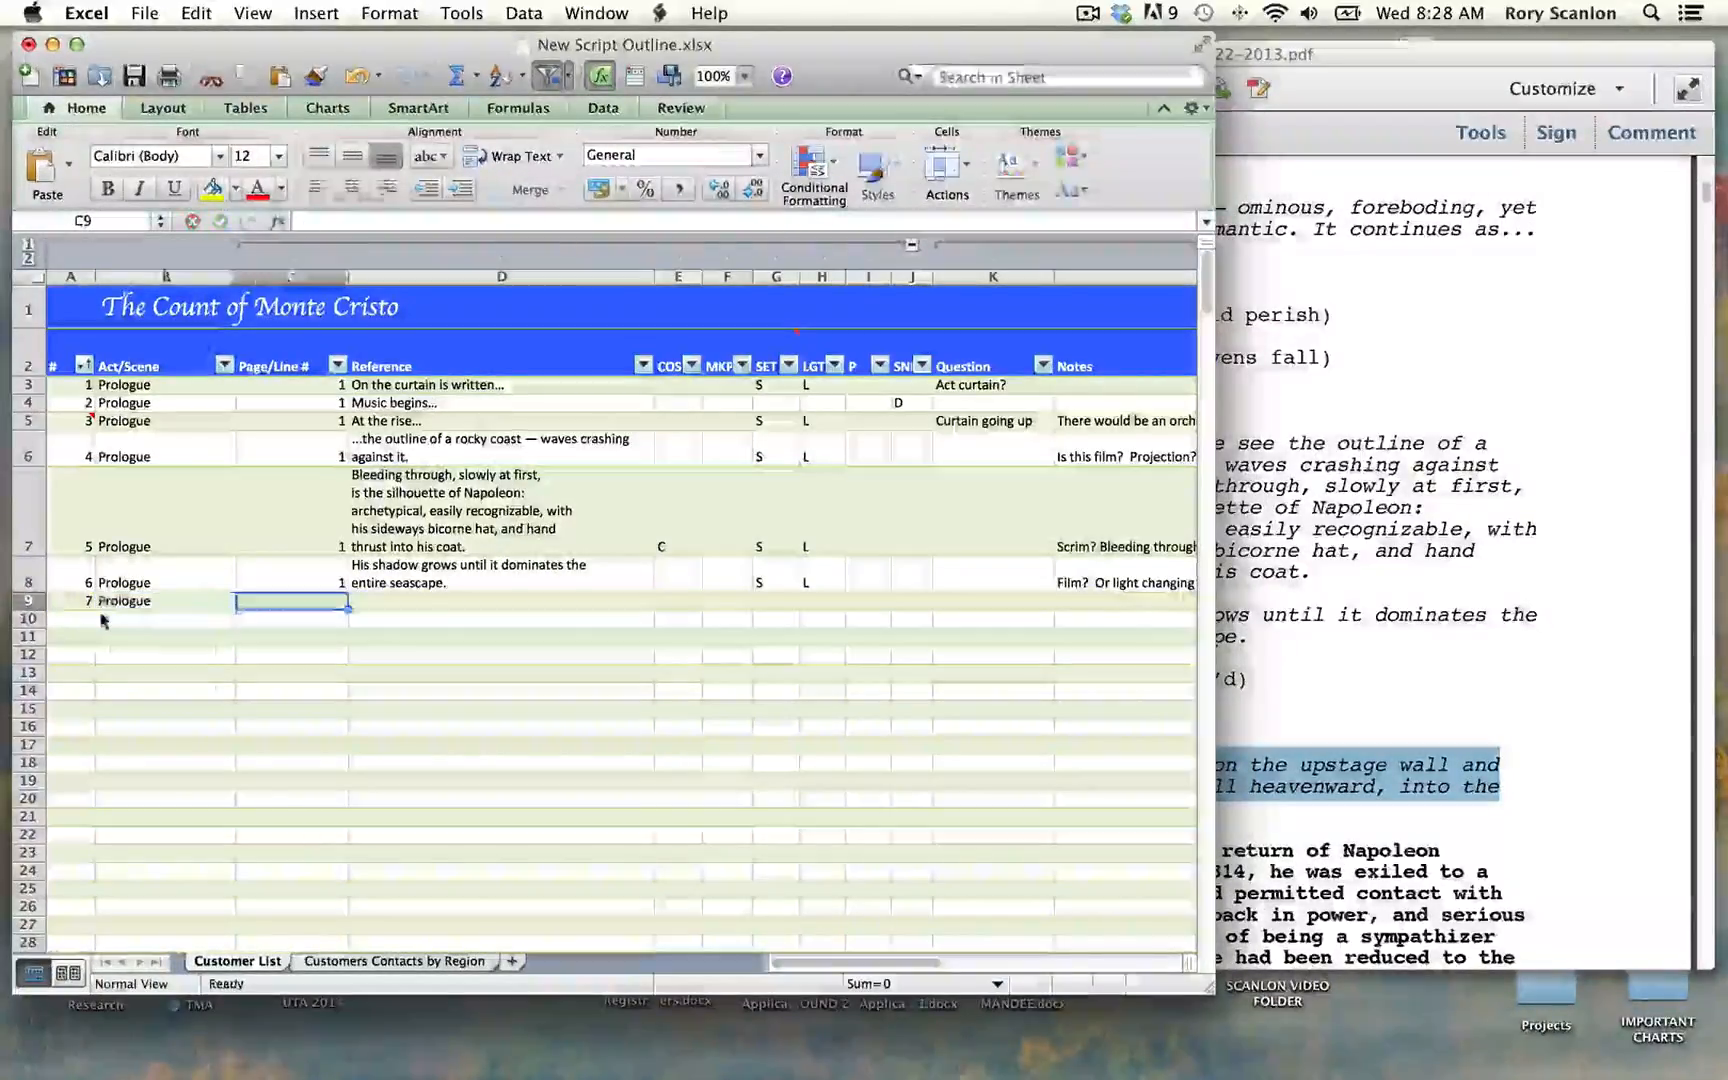
type("1")
key("Tab")
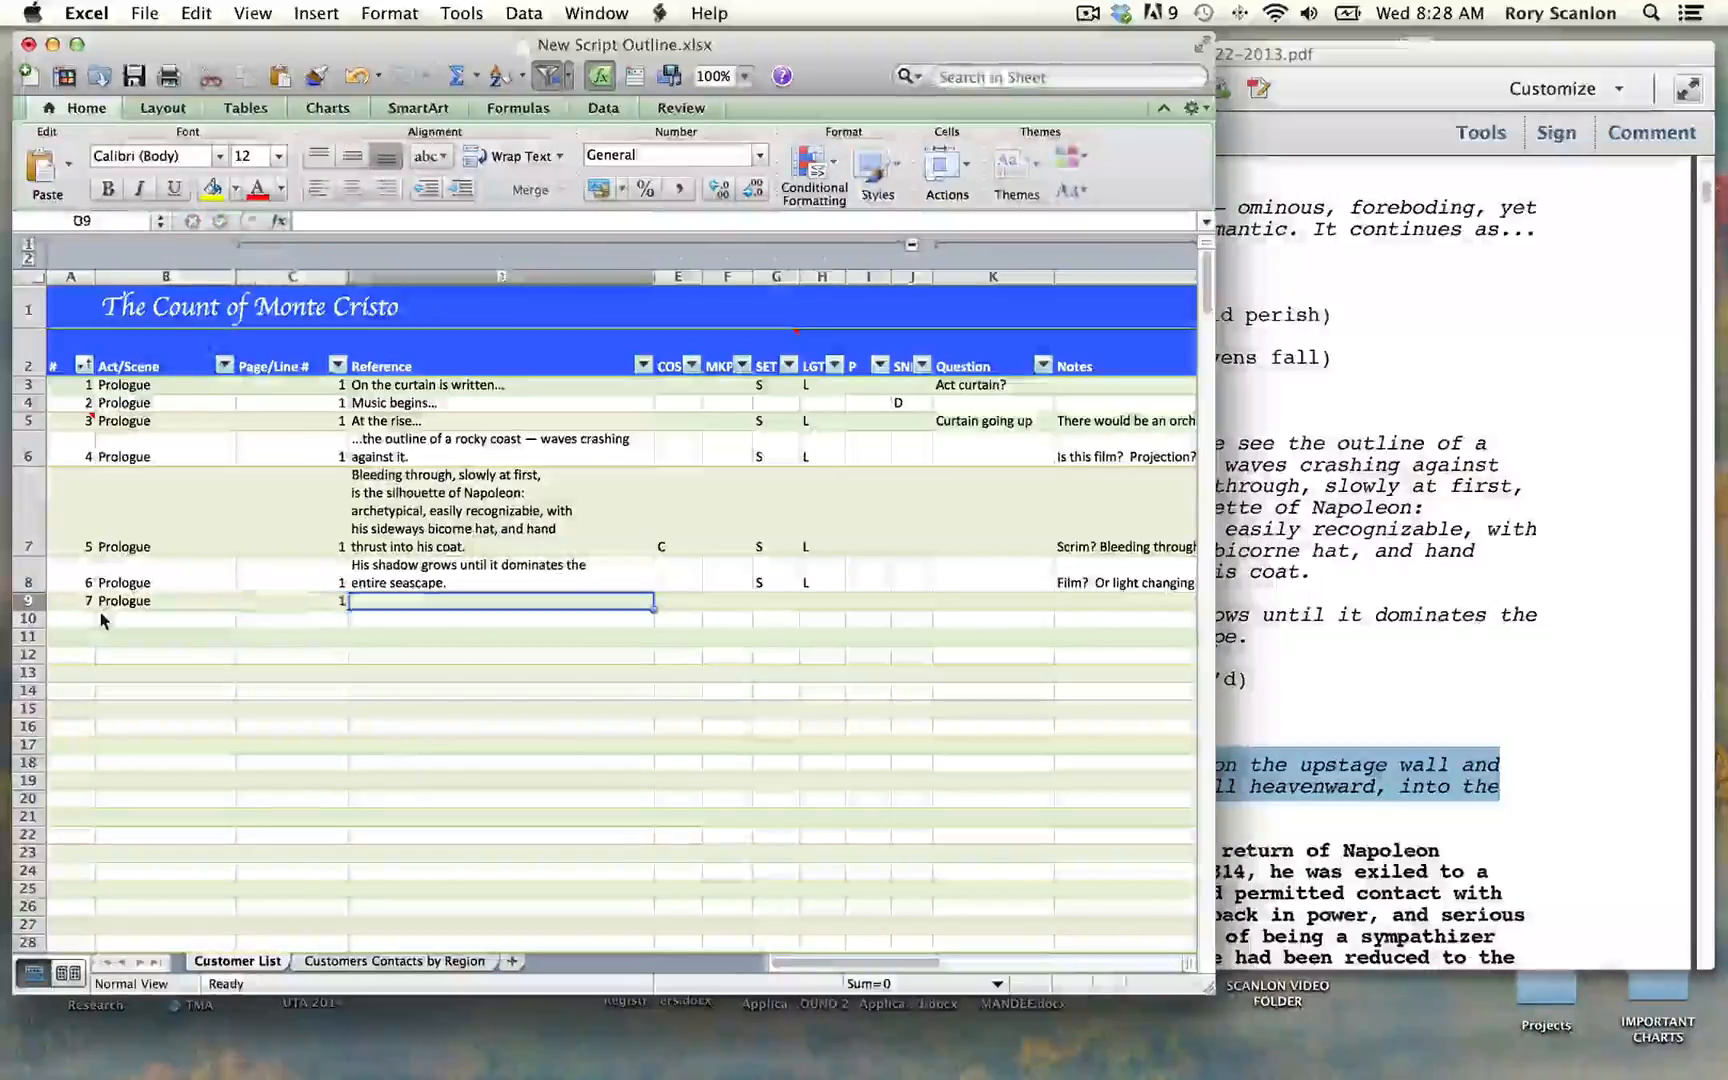
Step: Paste the whole copied "Words appear on the upstage wall" passage into the single Reference cell of row 9
left_click(311, 220)
type("fly space")
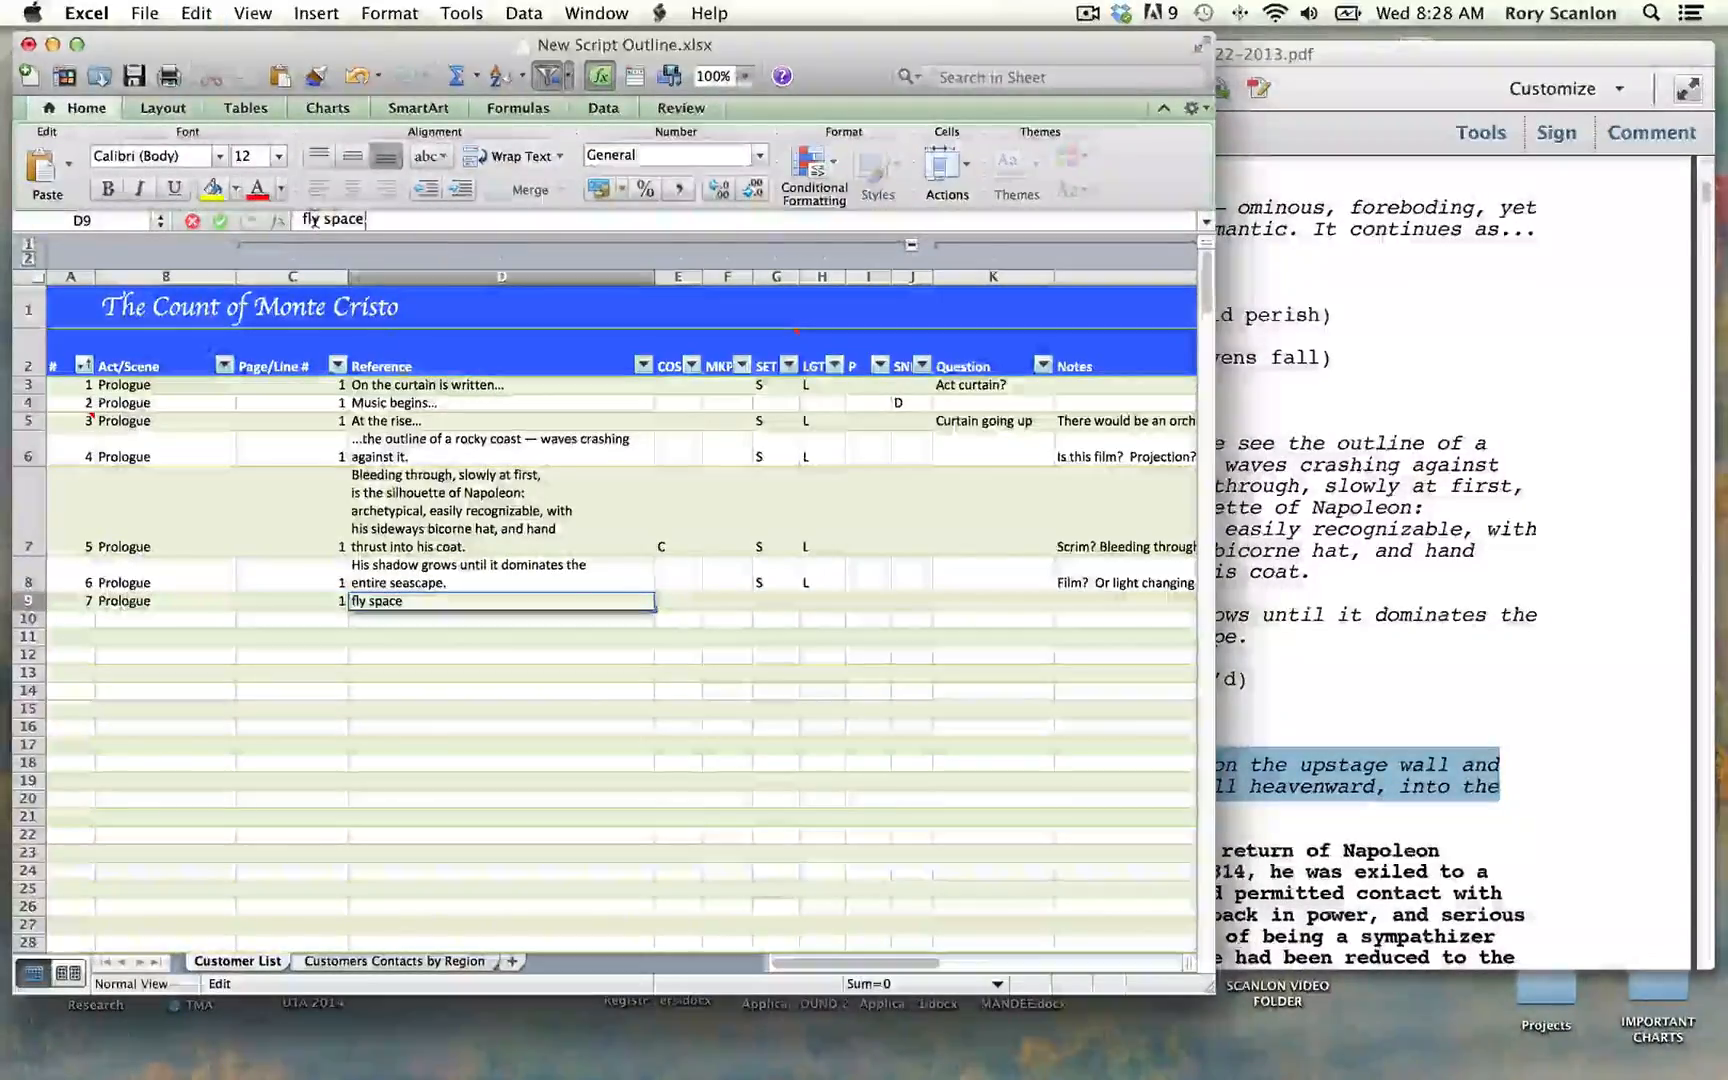
key("Tab")
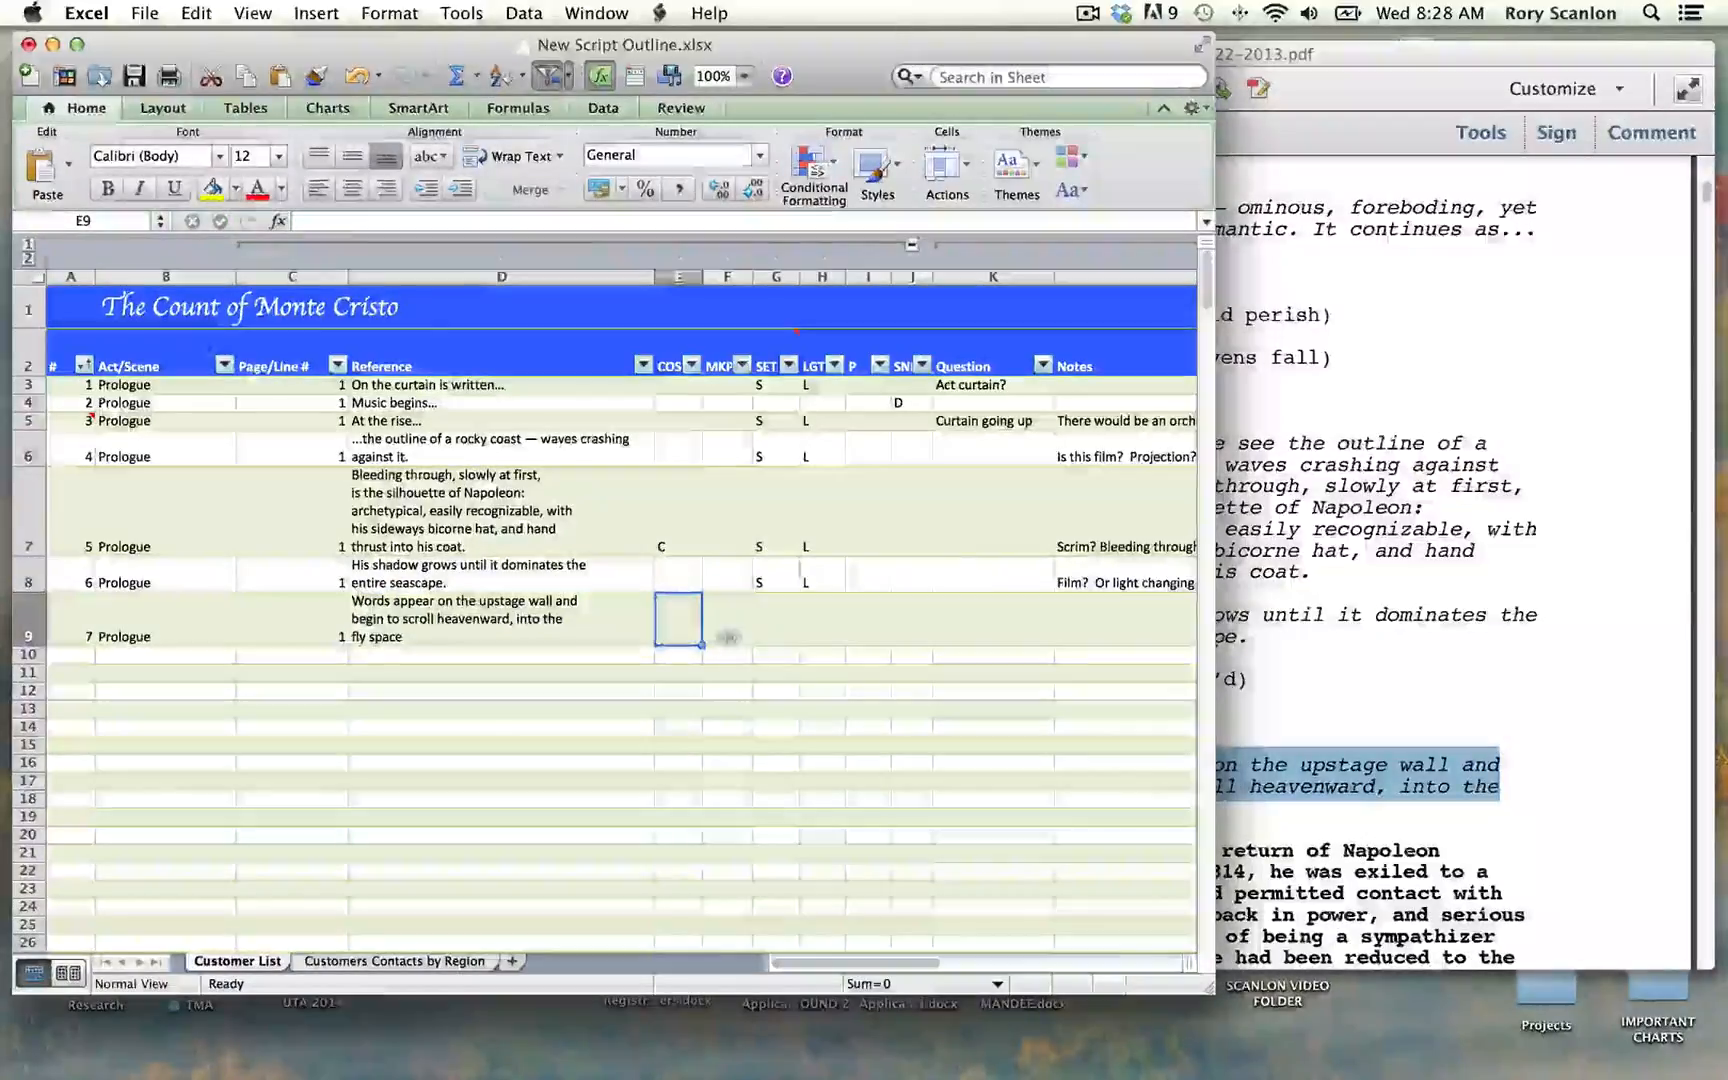
Step: Mark row 9 with S in the SET column and L in the LGT column
left_click(768, 632)
type("S")
key("Tab")
type("L")
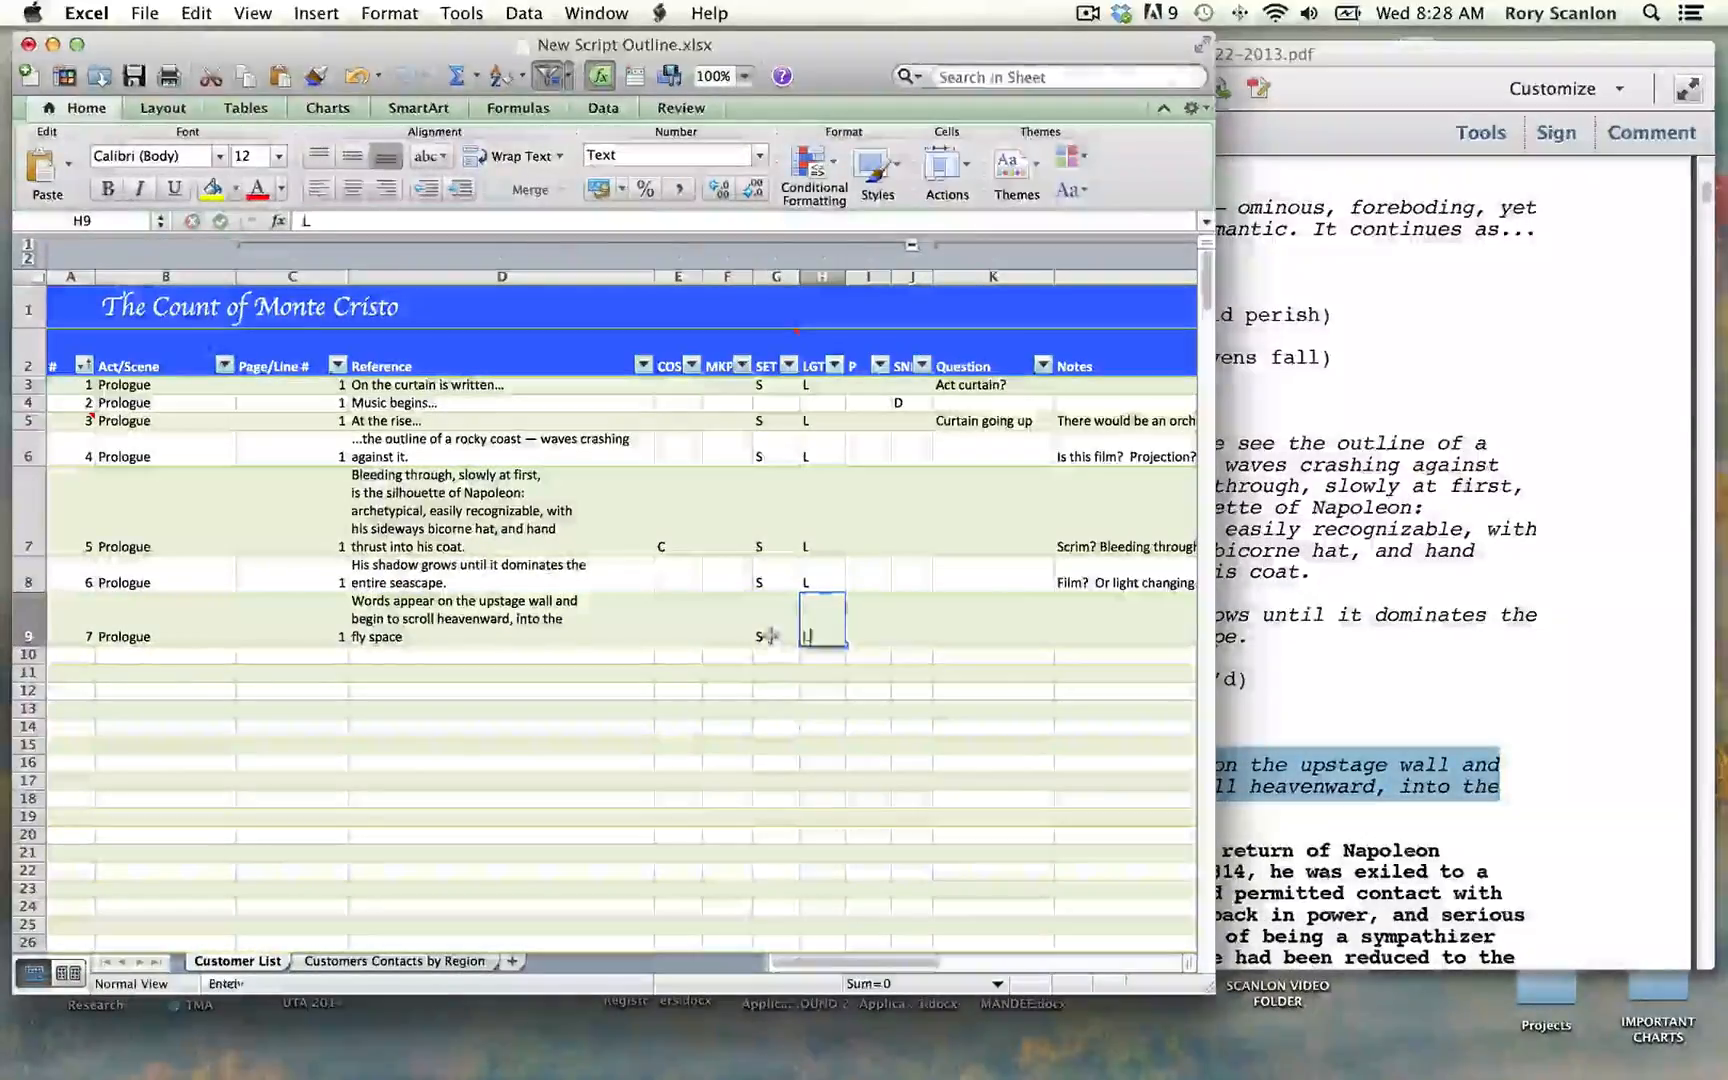
Step: Enter "Scrolling, upstage wall?" in the Notes cell of row 9
key("Tab")
key("Tab")
key("Tab")
key("Tab")
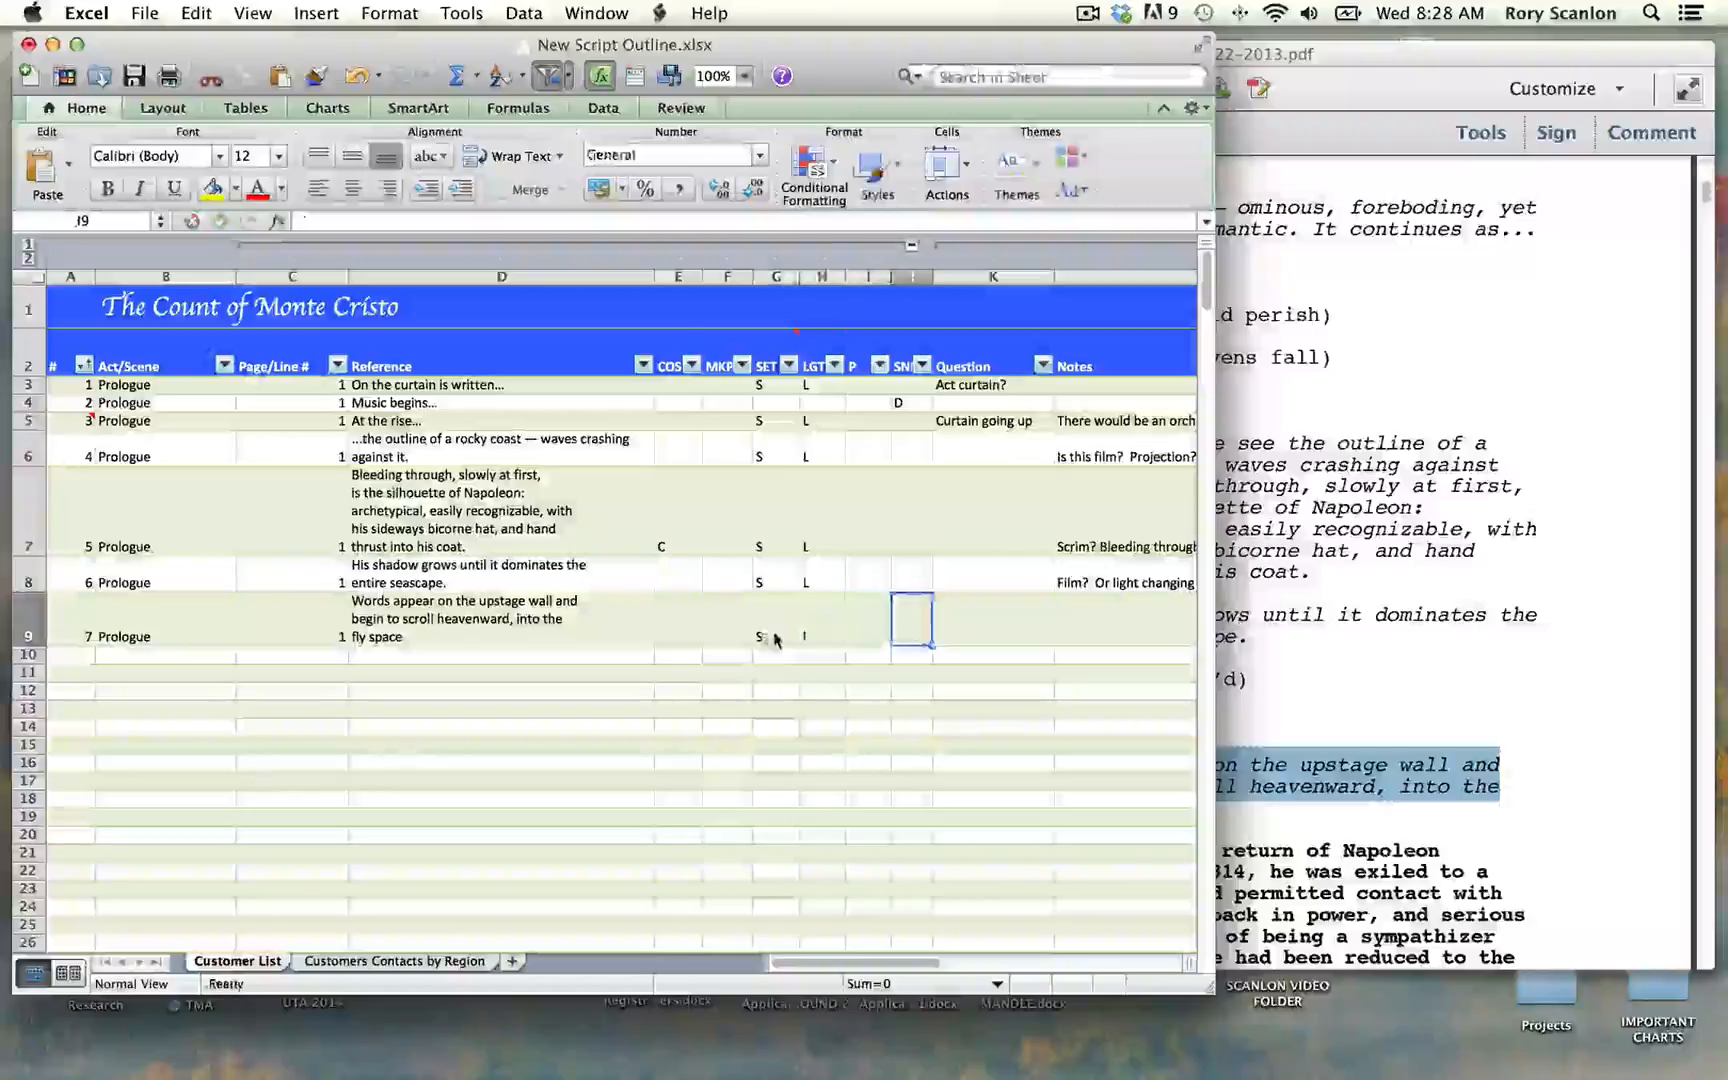
type("Scrolling")
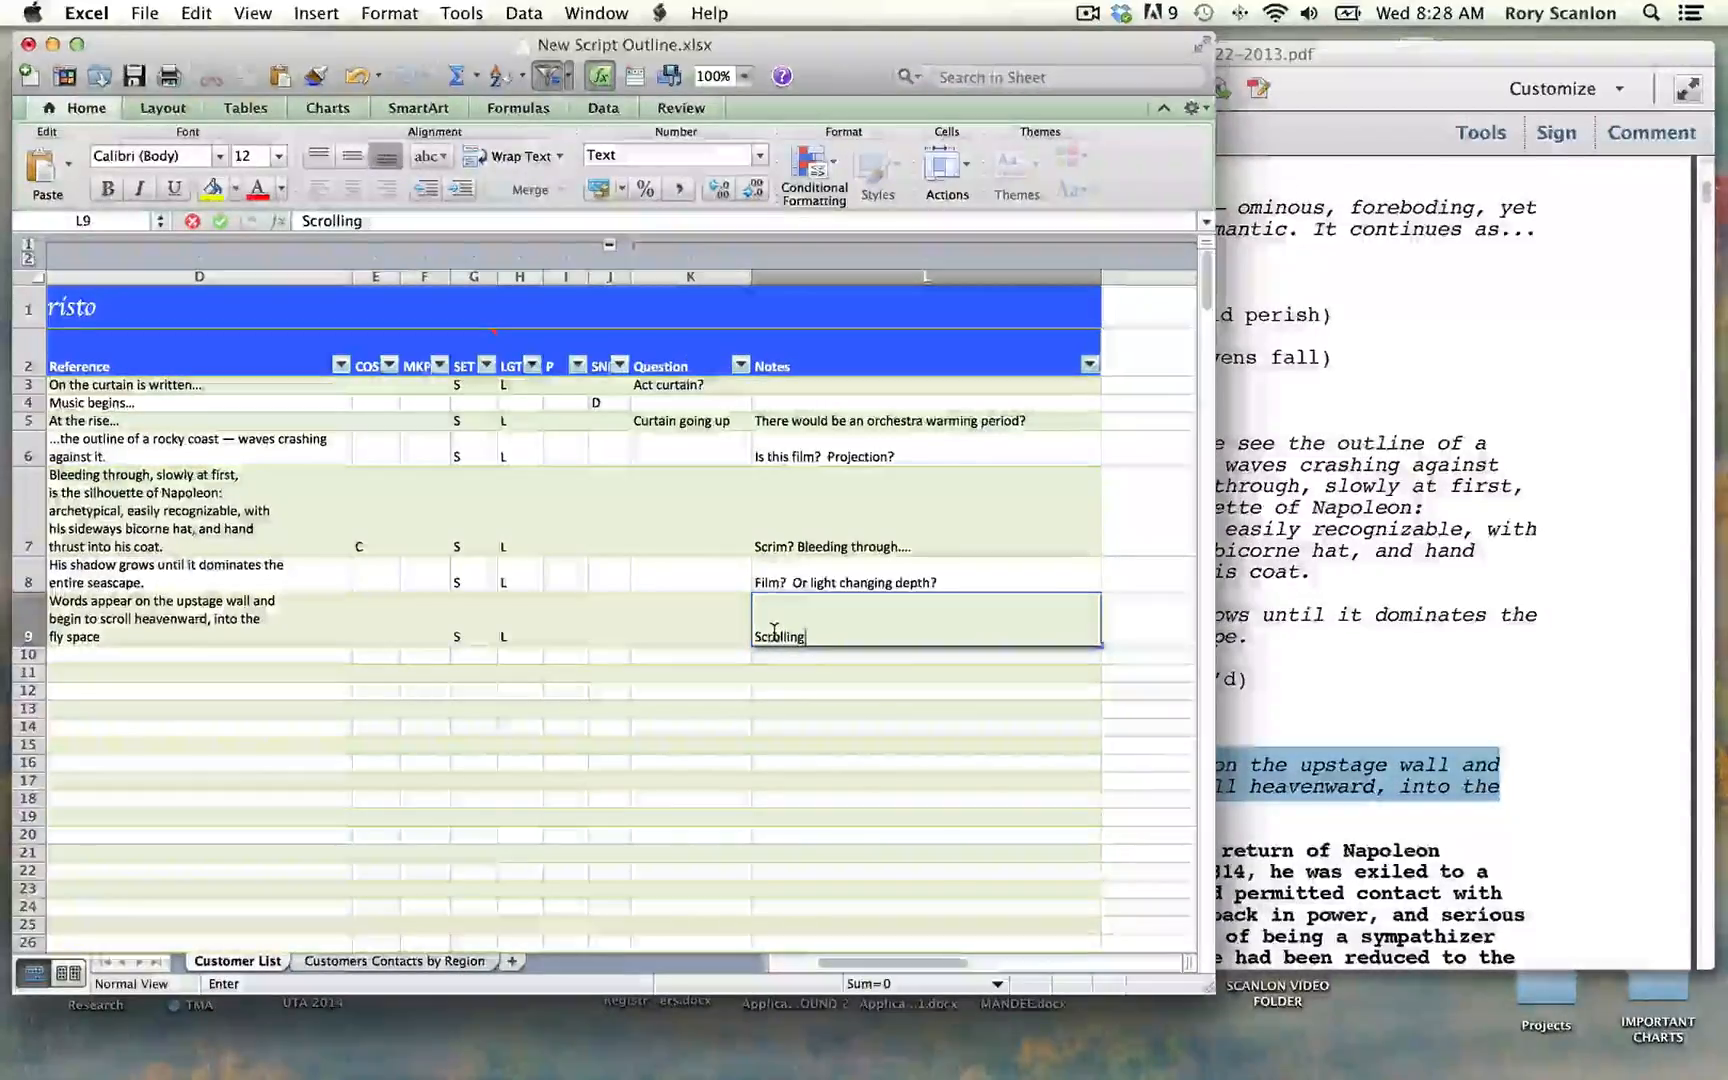
type(", up")
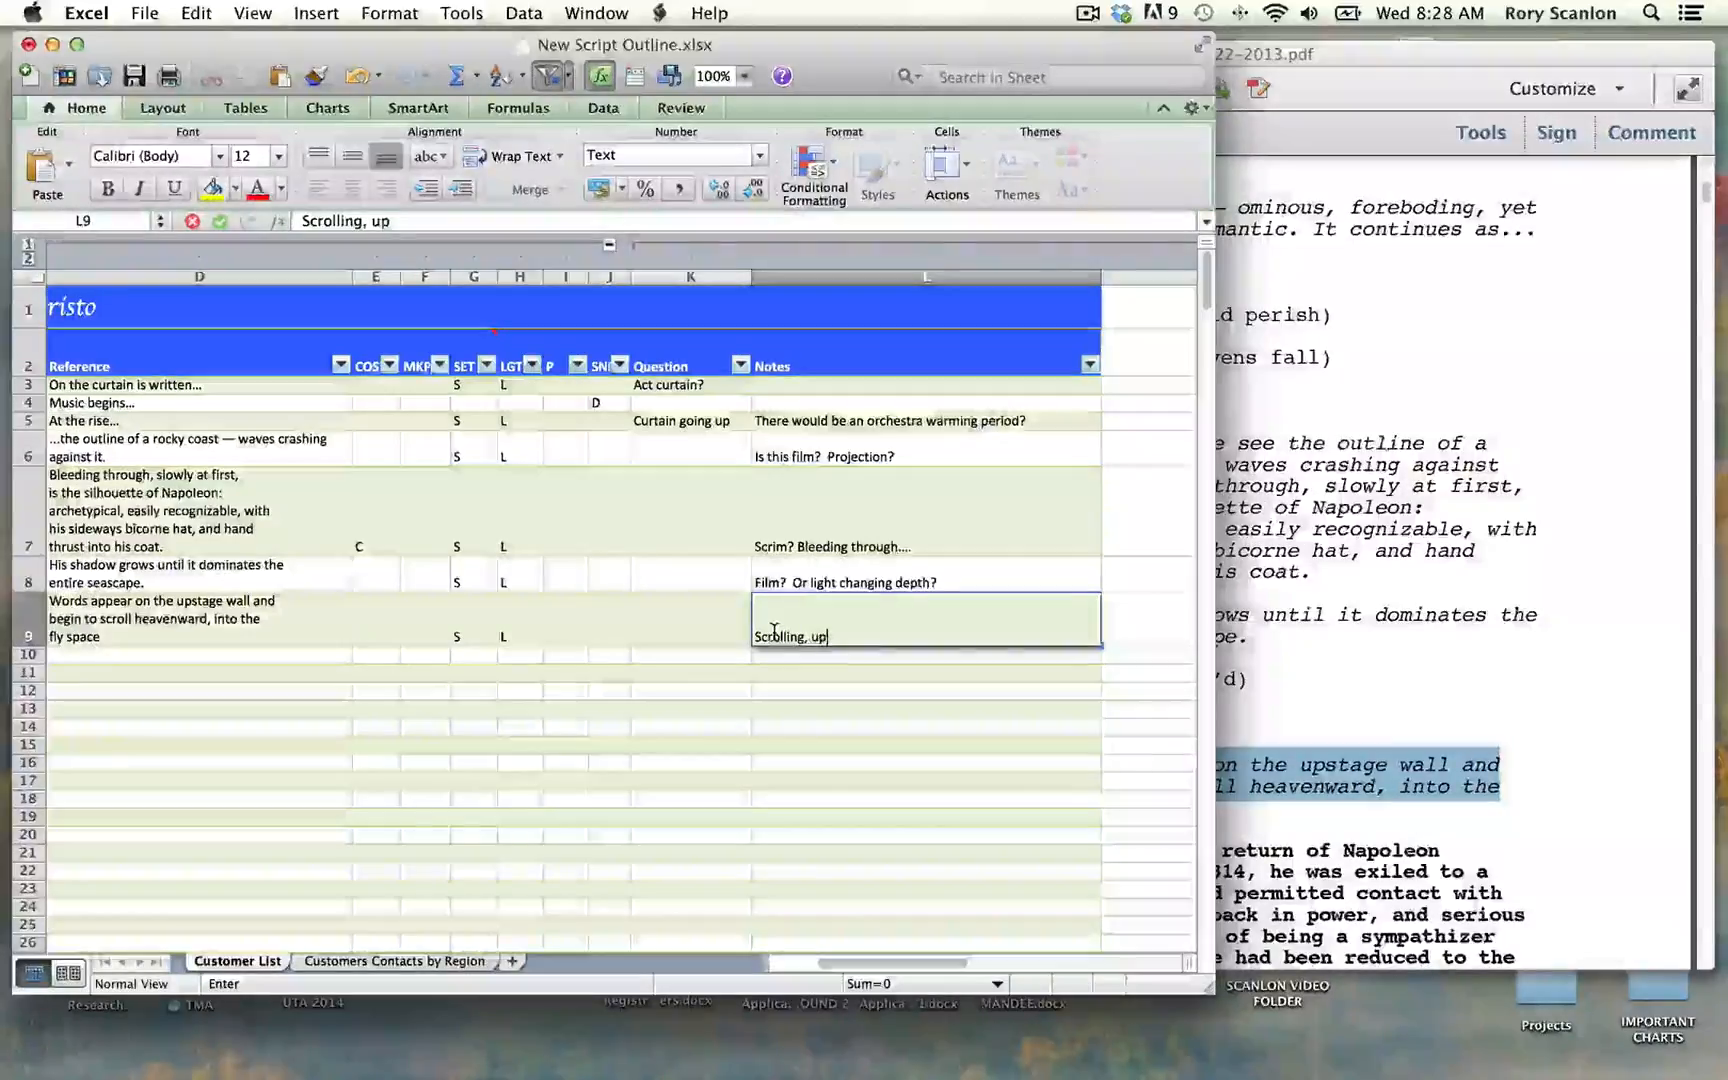
type("stage wall?")
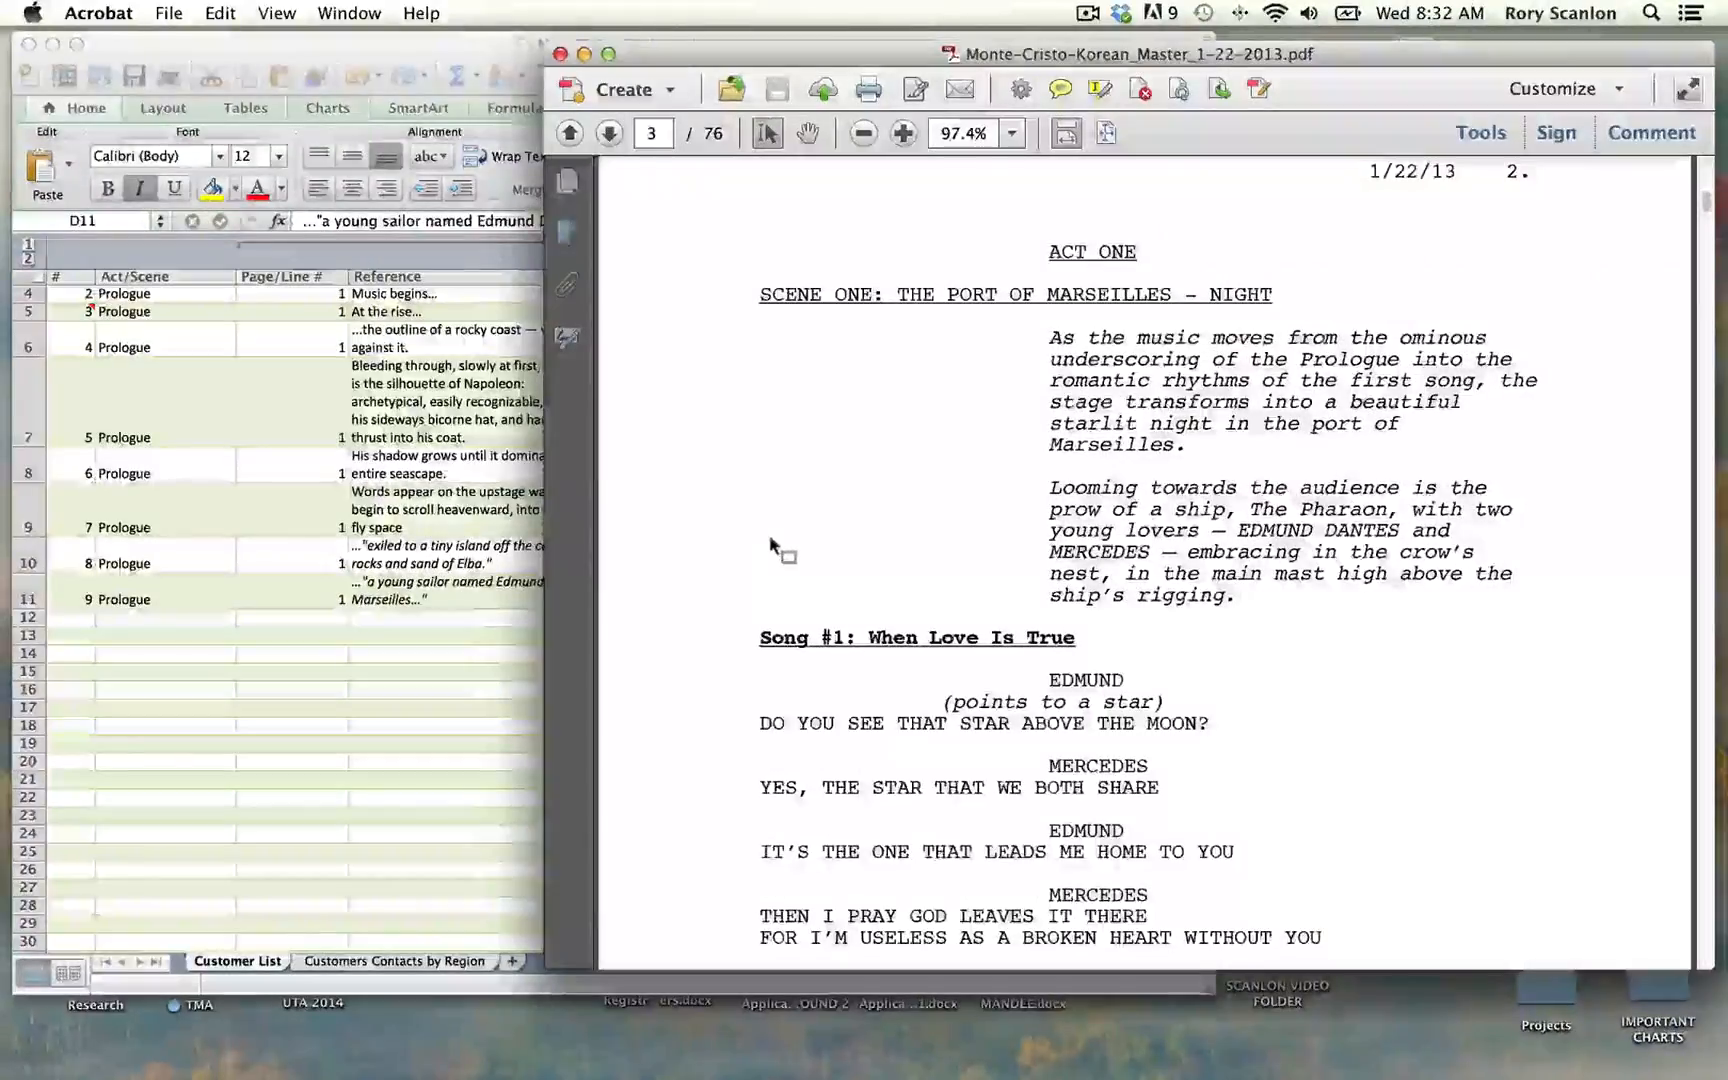
Step: Start row 12 with # 10, Act/Scene "Act 1, Scene 1" and Page/Line # 2
left_click(90, 646)
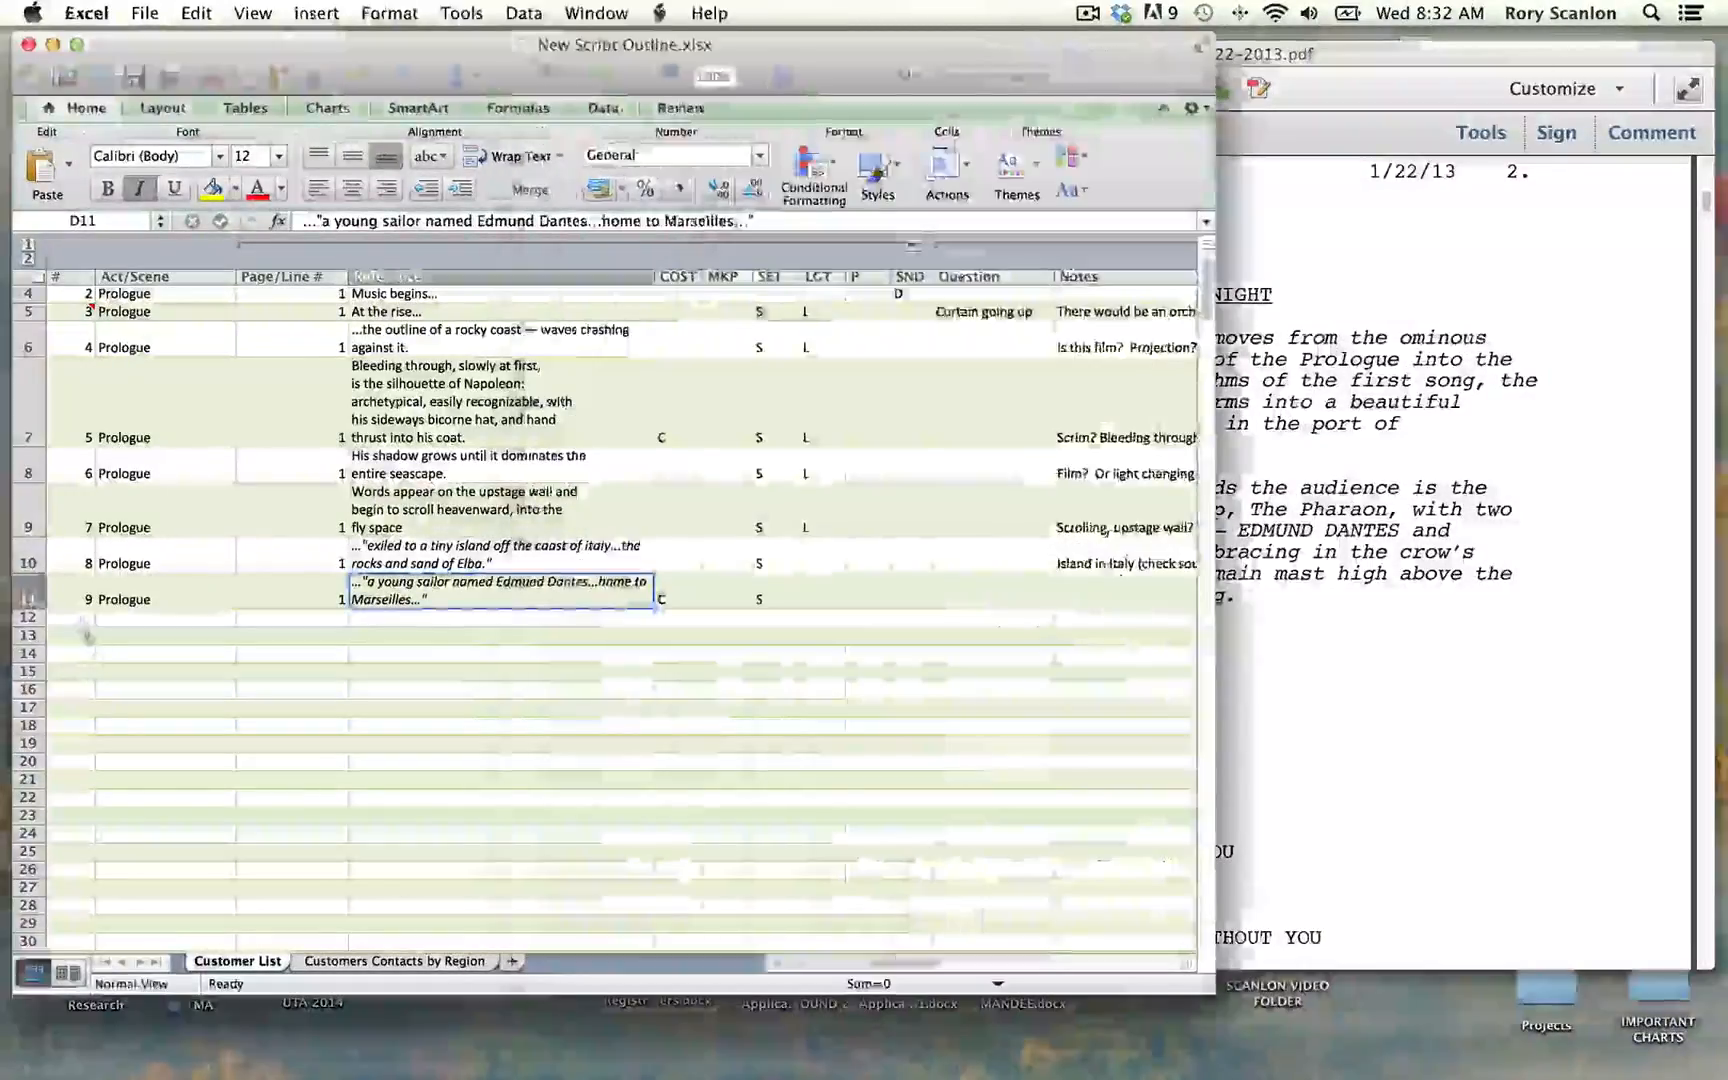
left_click(84, 619)
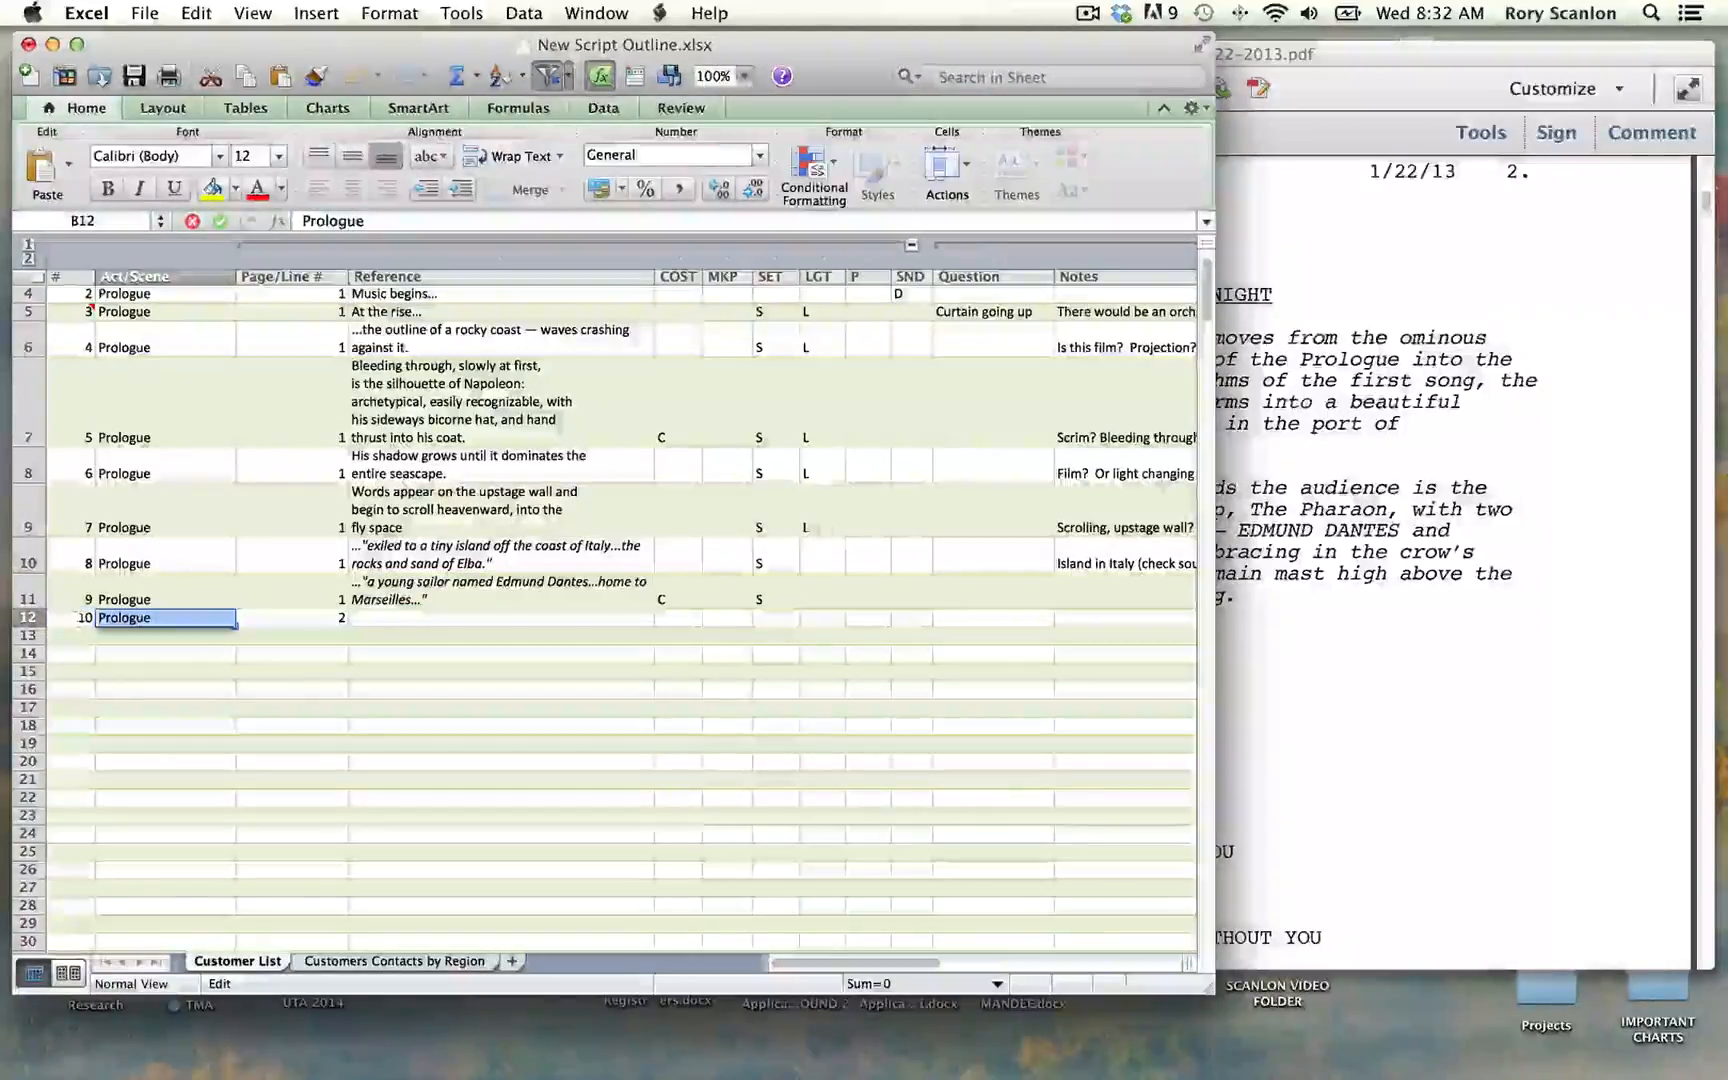
left_click(1356, 69)
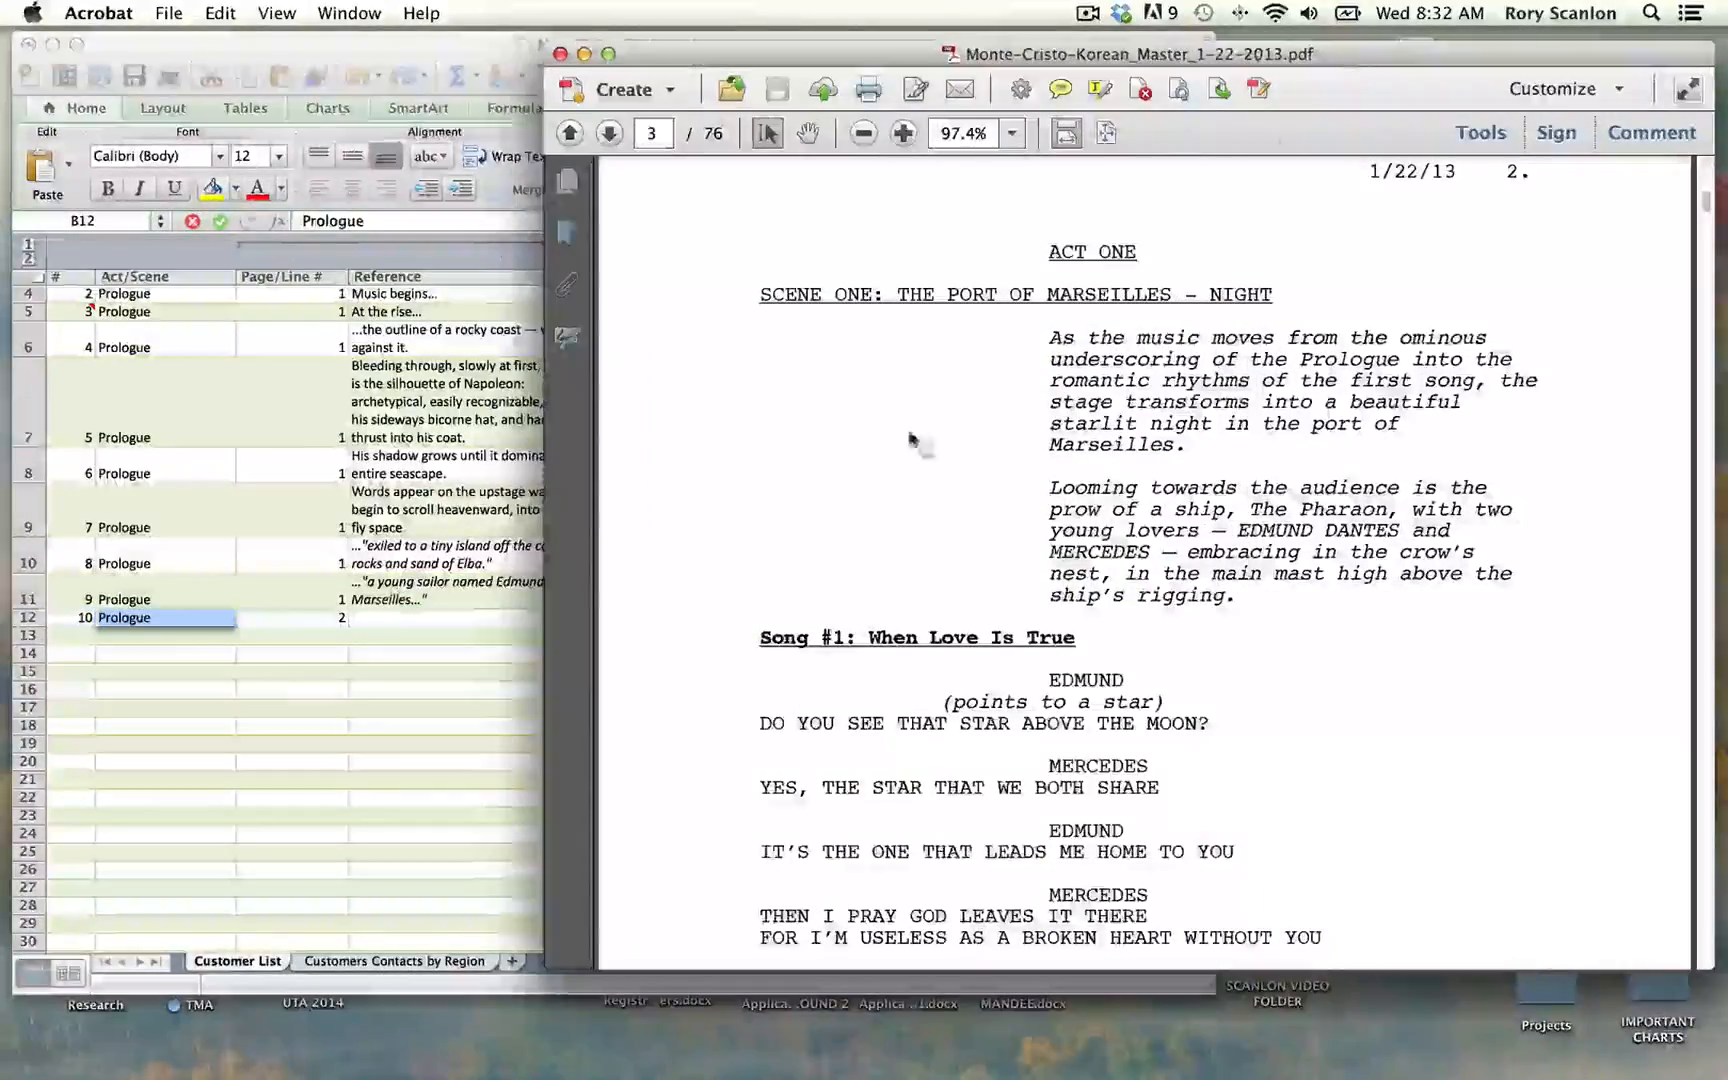
left_click(172, 622)
type("Ac")
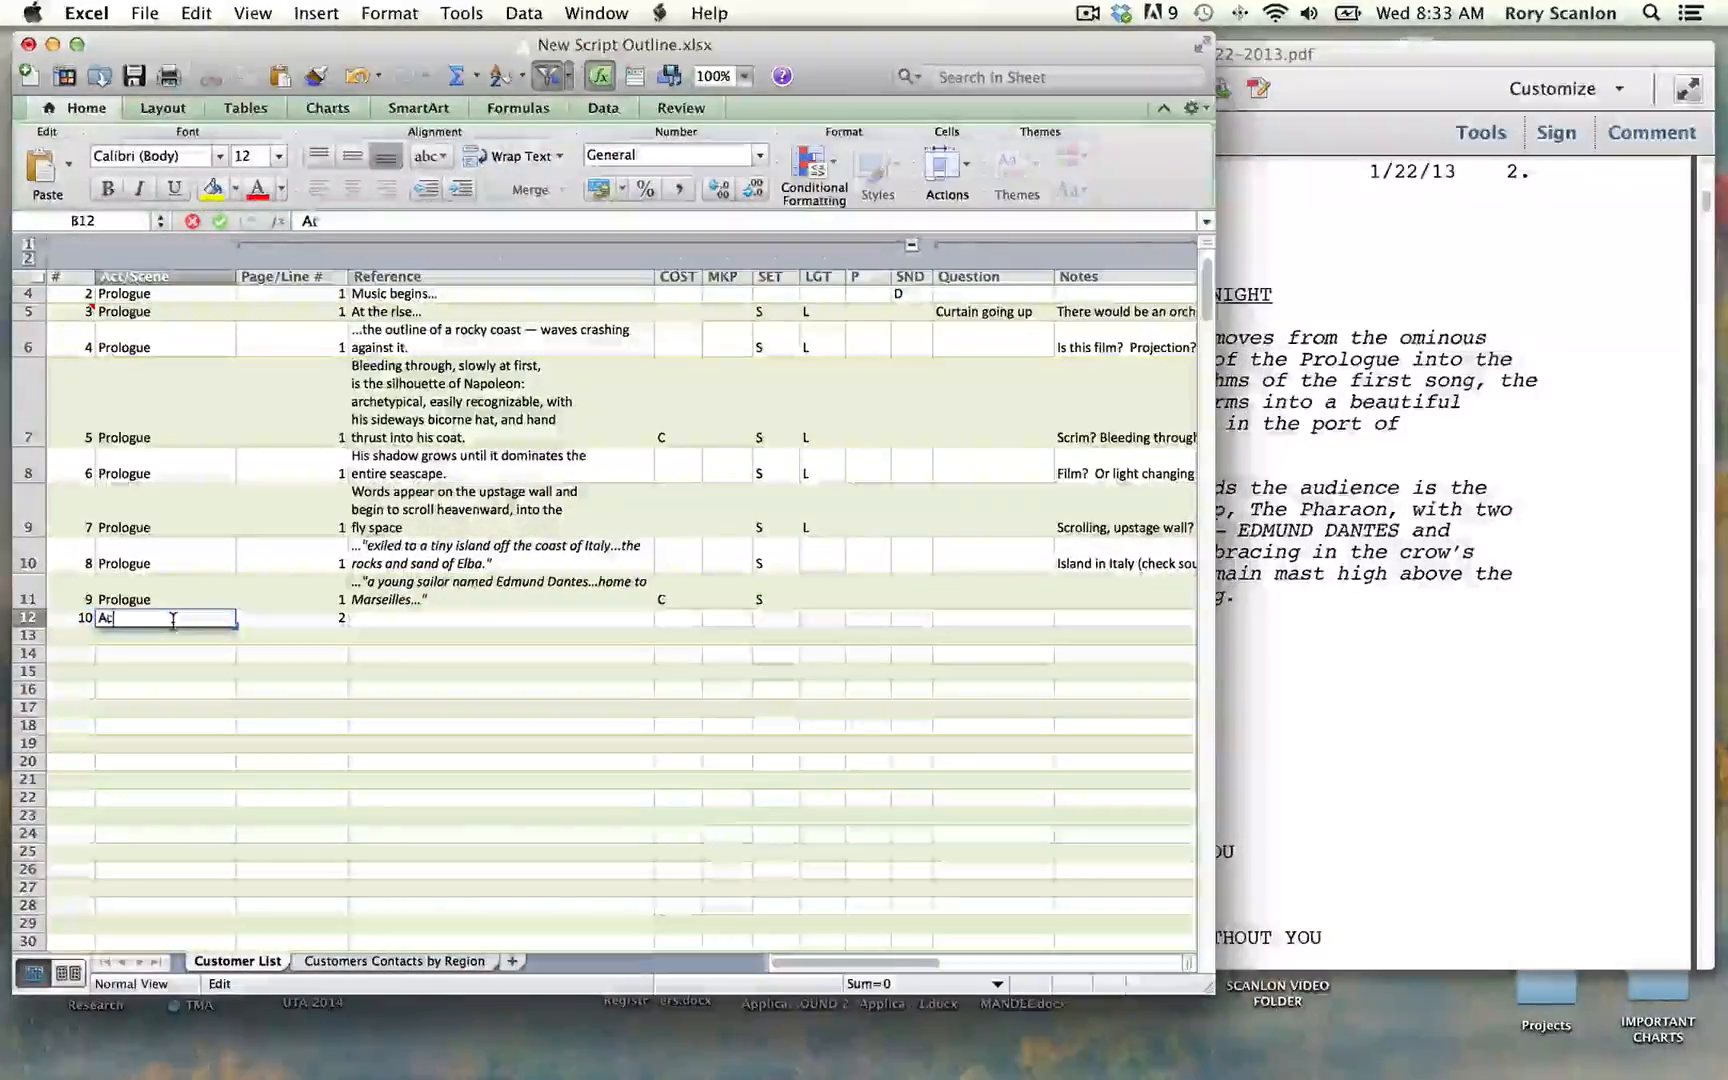
type("t 1, ")
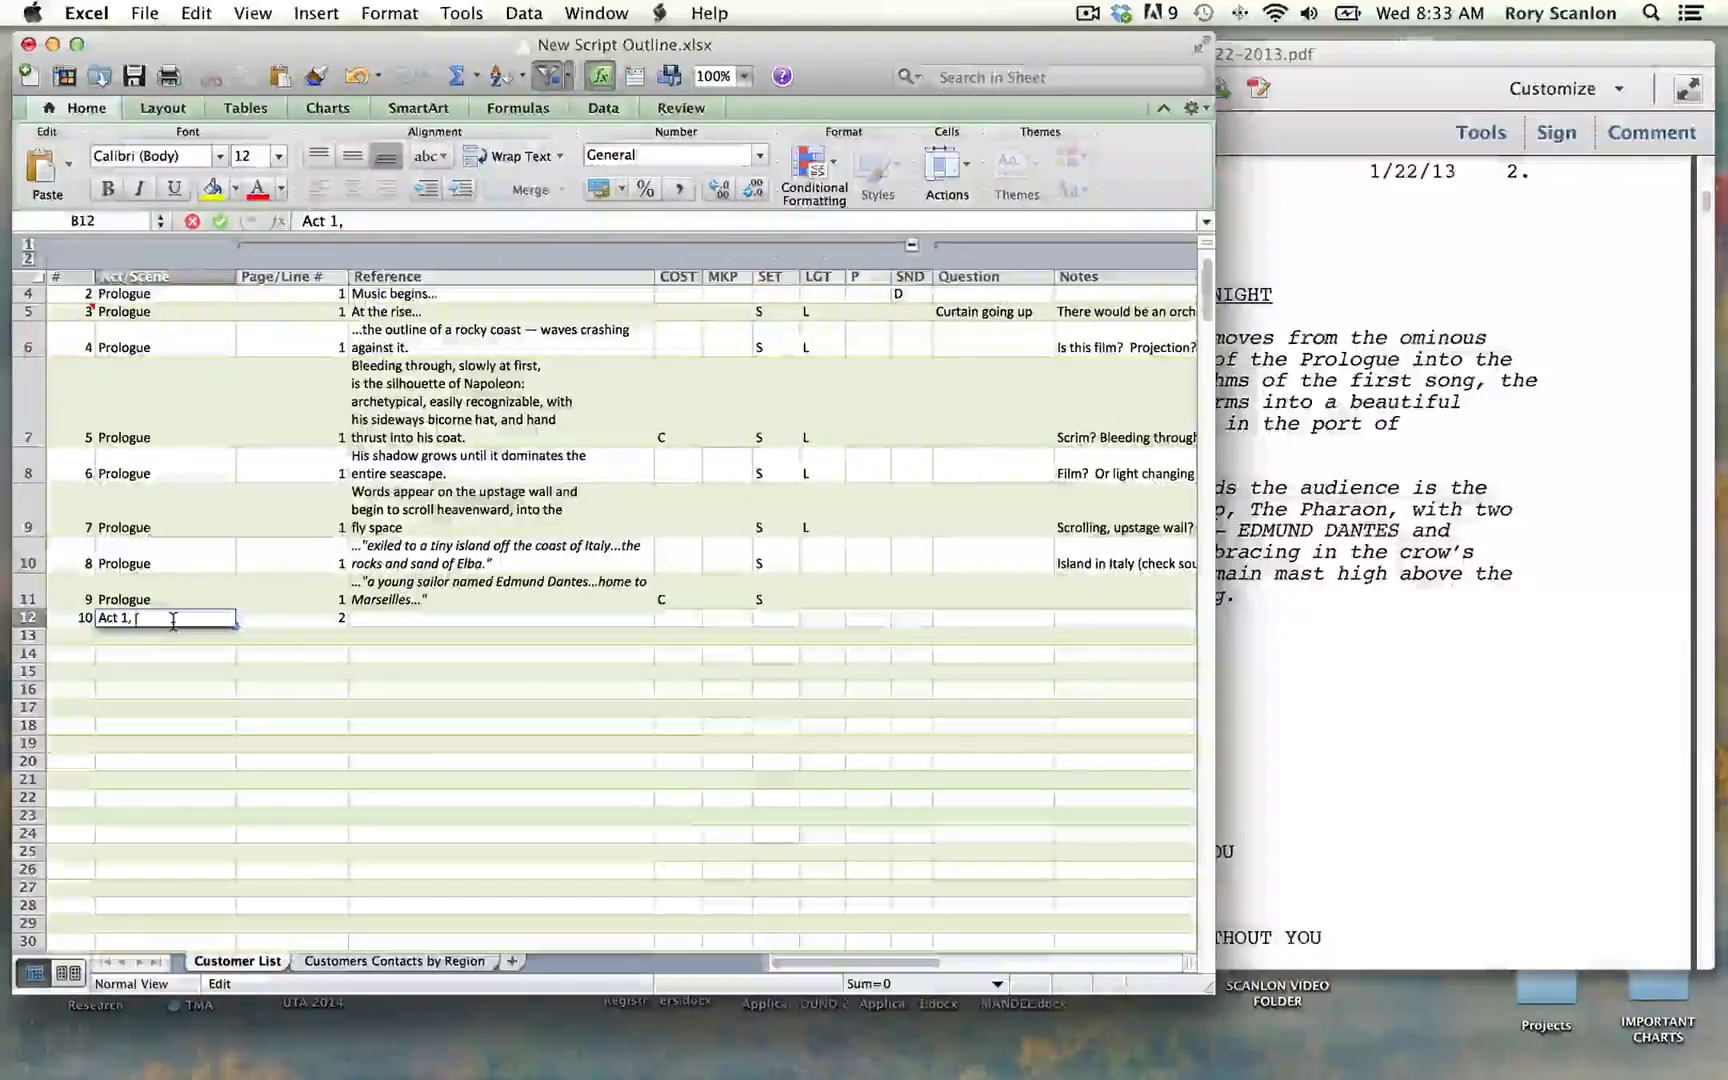
type("Scene 1")
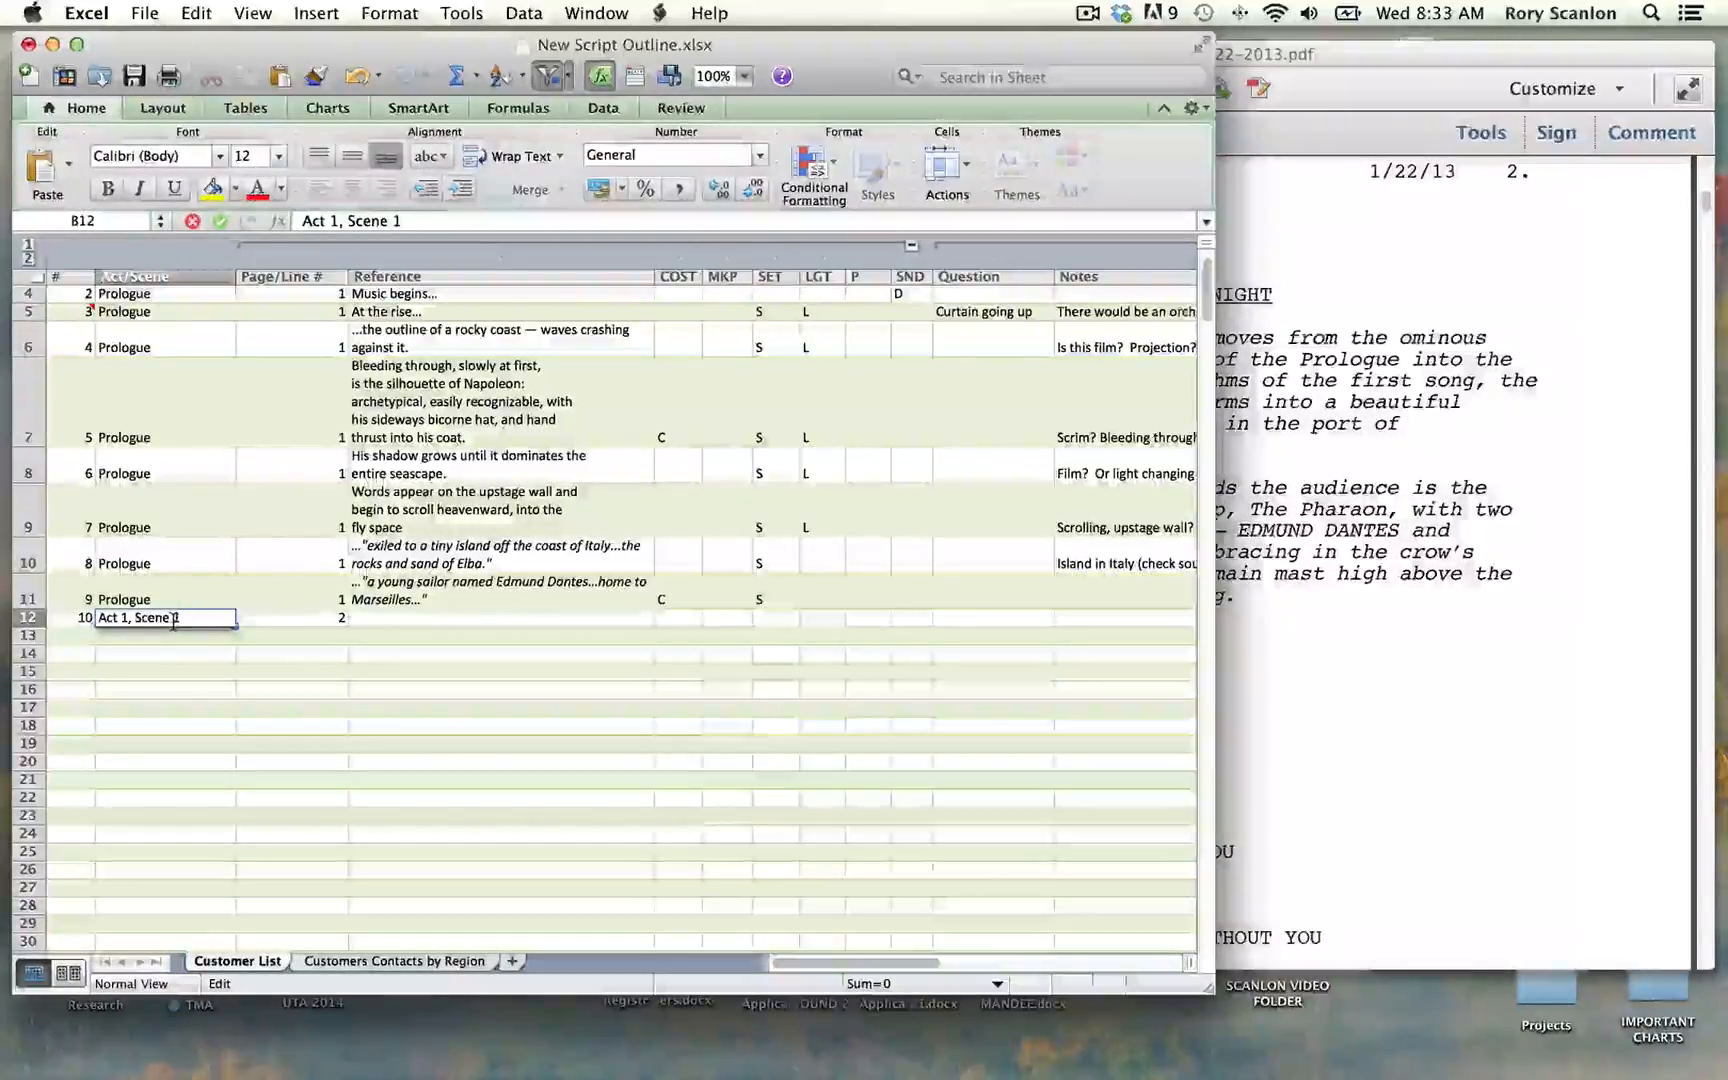
key("Tab")
key("Tab")
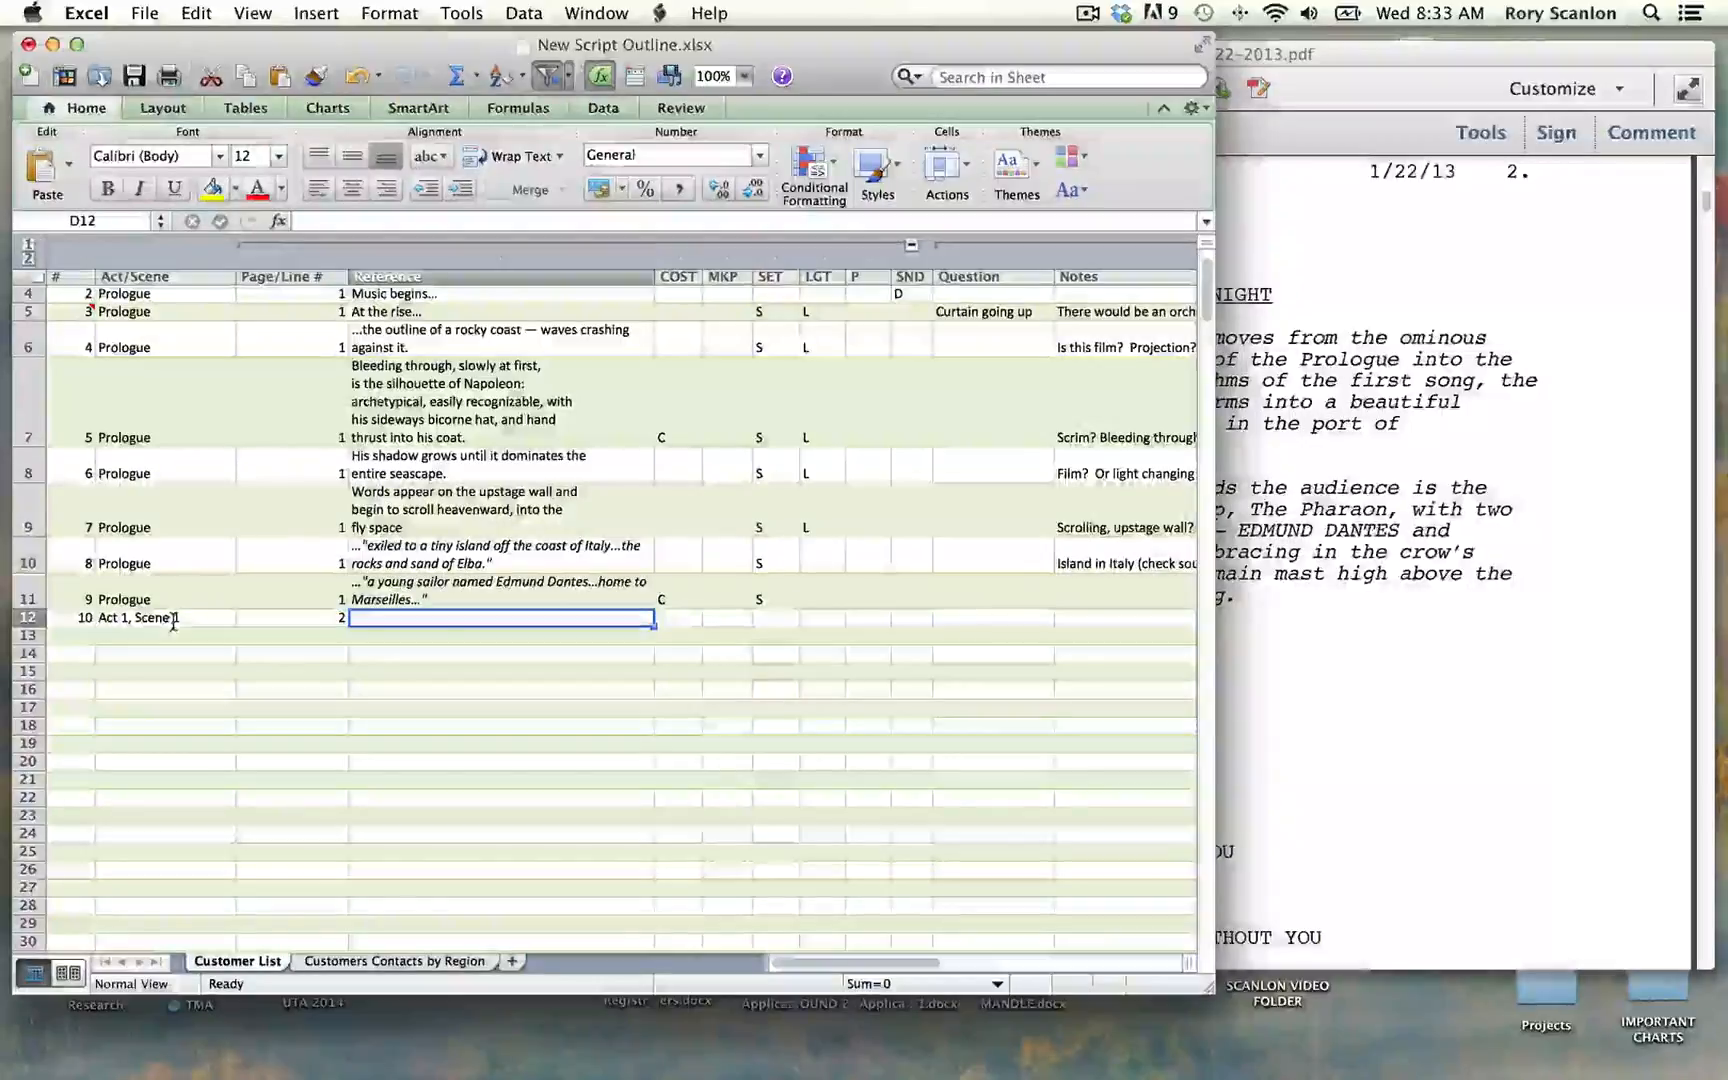
Step: Copy the scene title "THE PORT OF MARSEILLES - NIGHT" from the script PDF into row 12's Reference cell
left_click(1726, 522)
left_click(1614, 527)
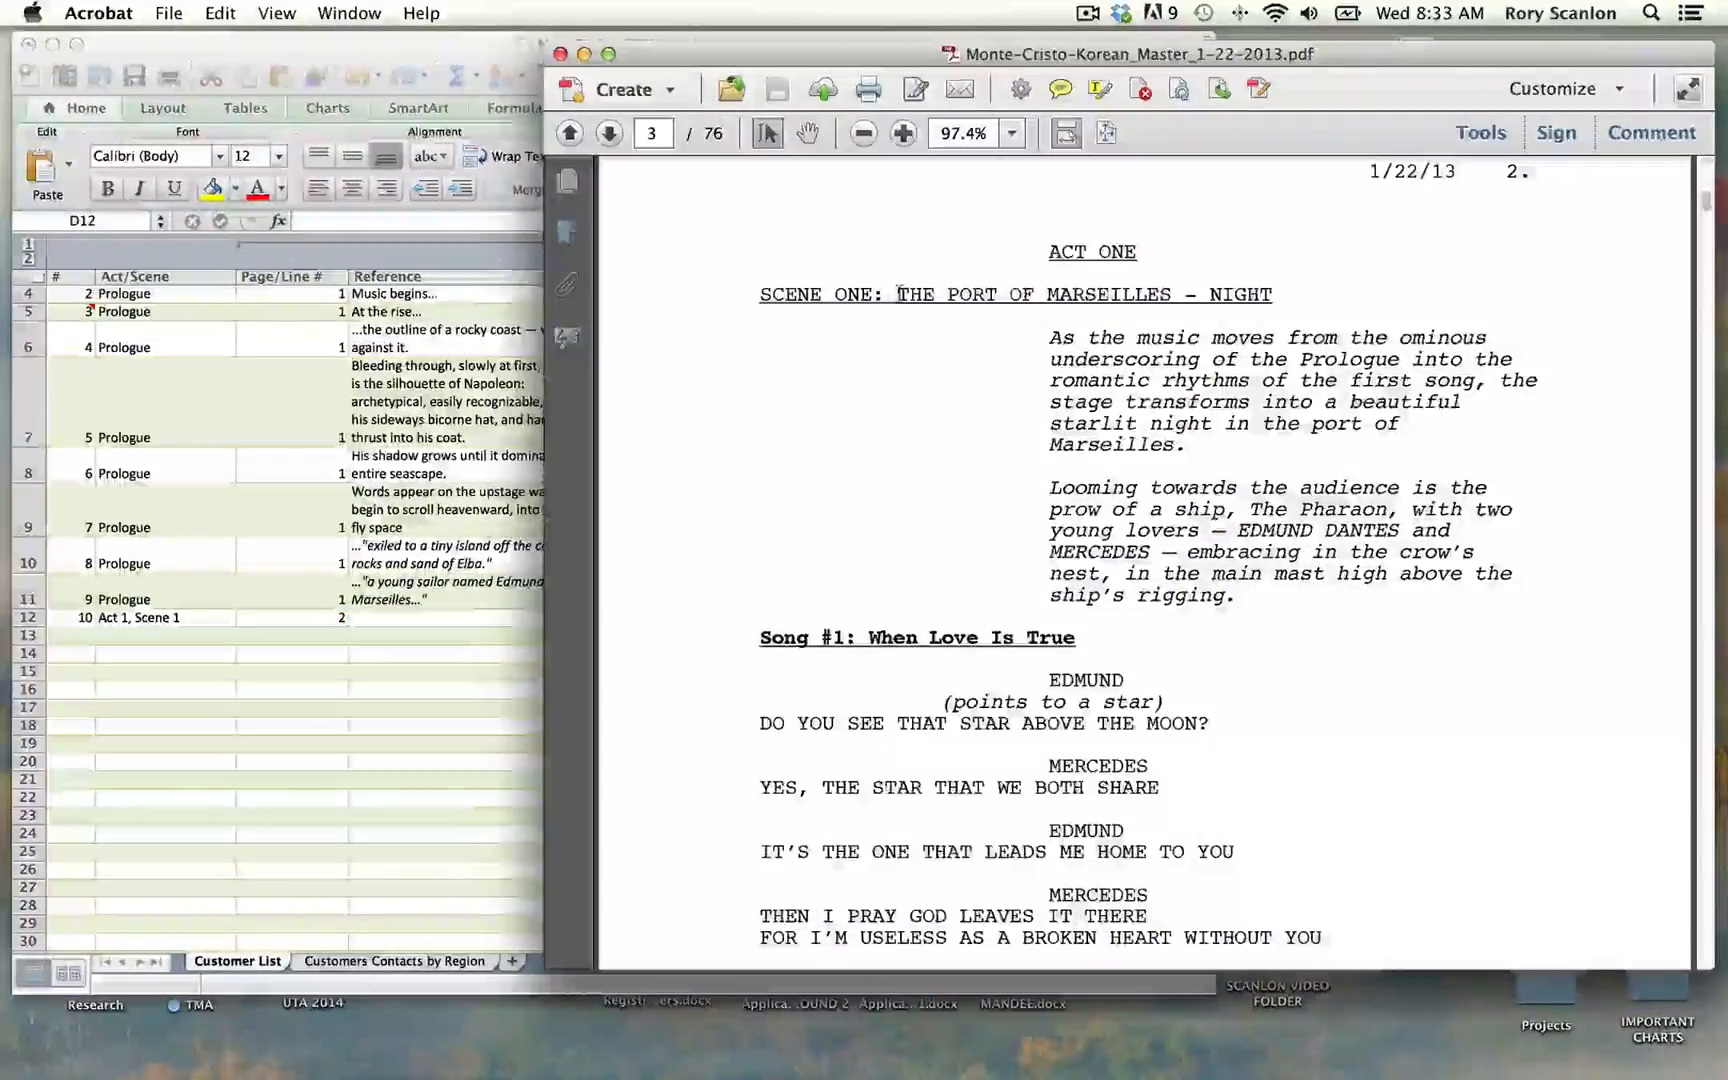
left_click_drag(897, 293, 1240, 290)
key("super+c")
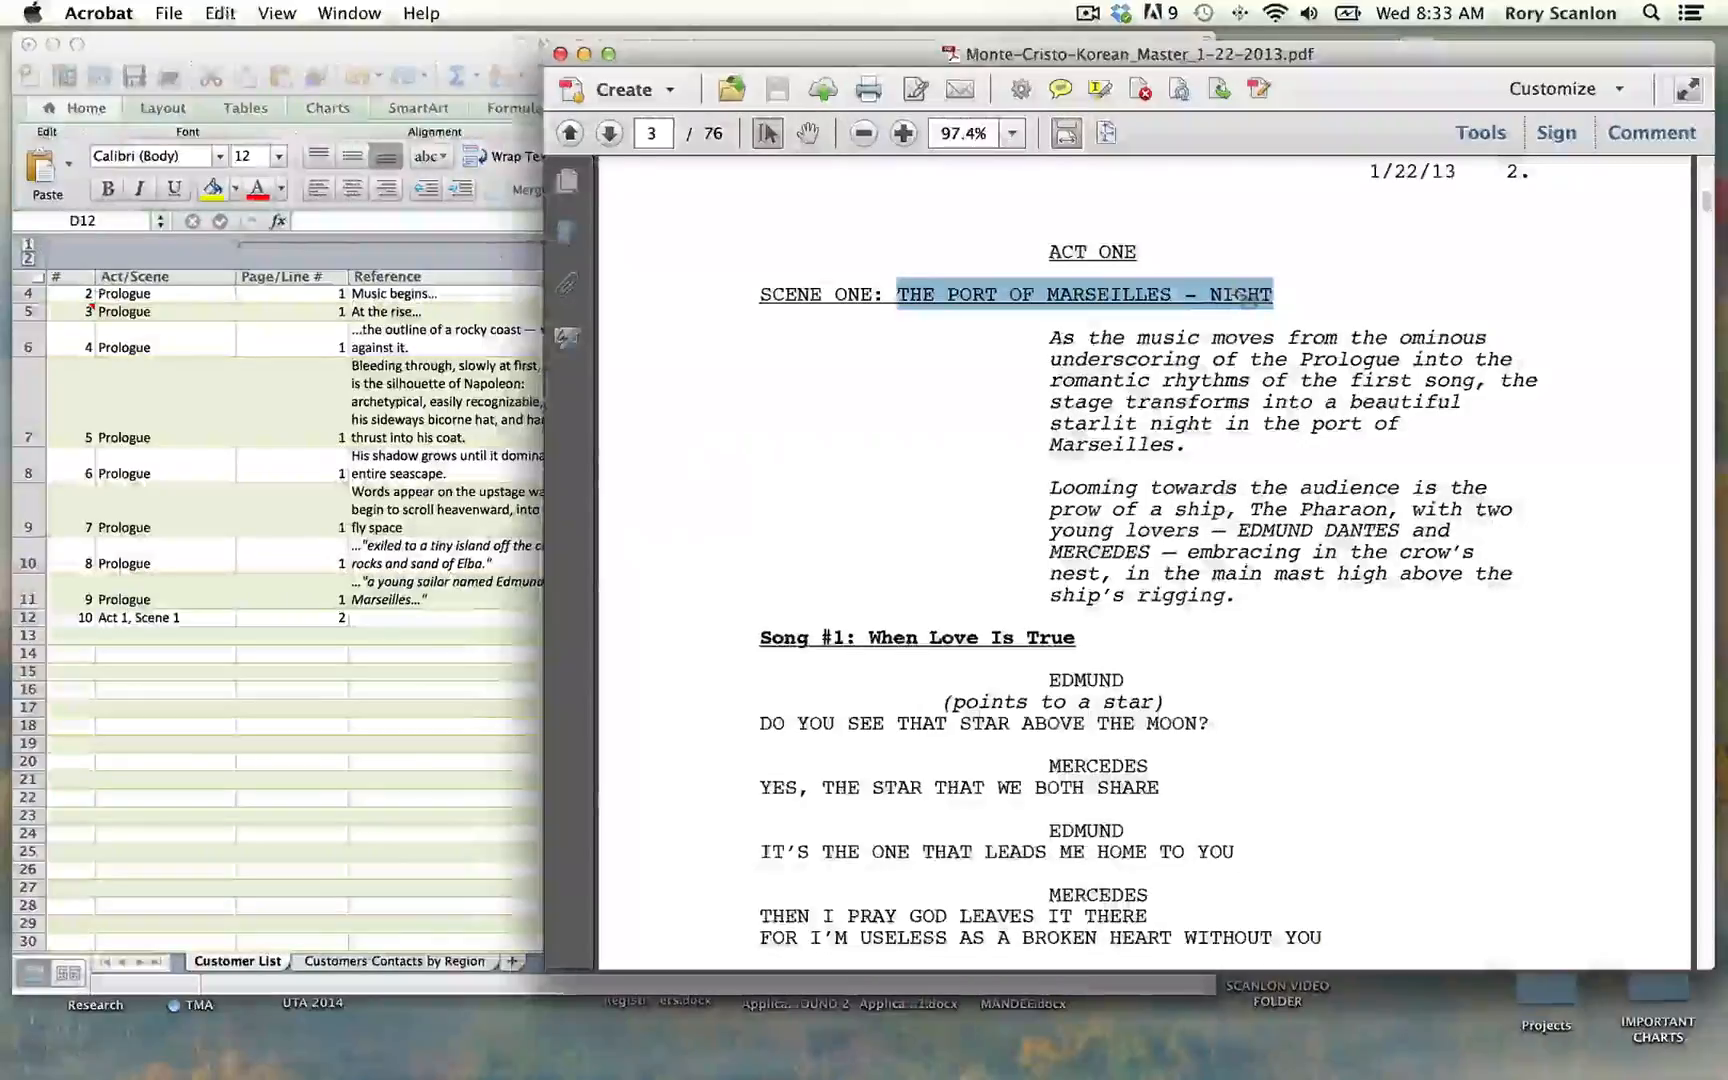
left_click(321, 603)
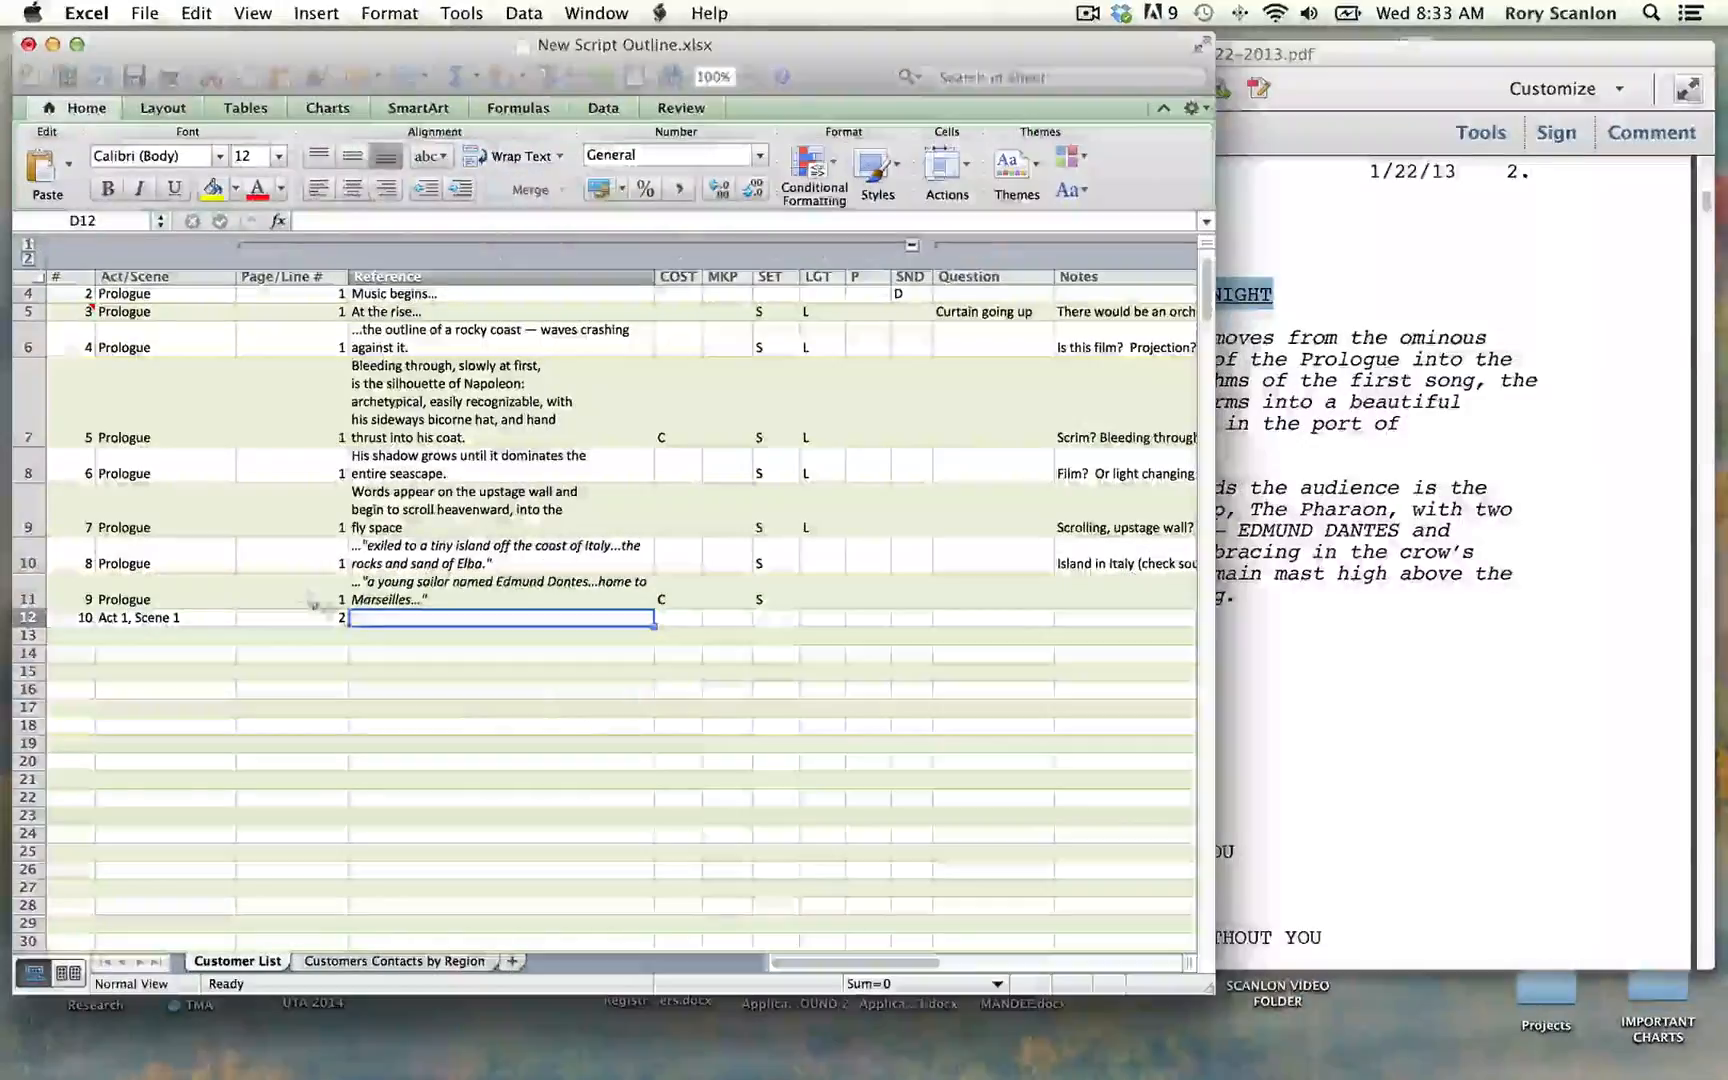
left_click(321, 220)
key("super+v")
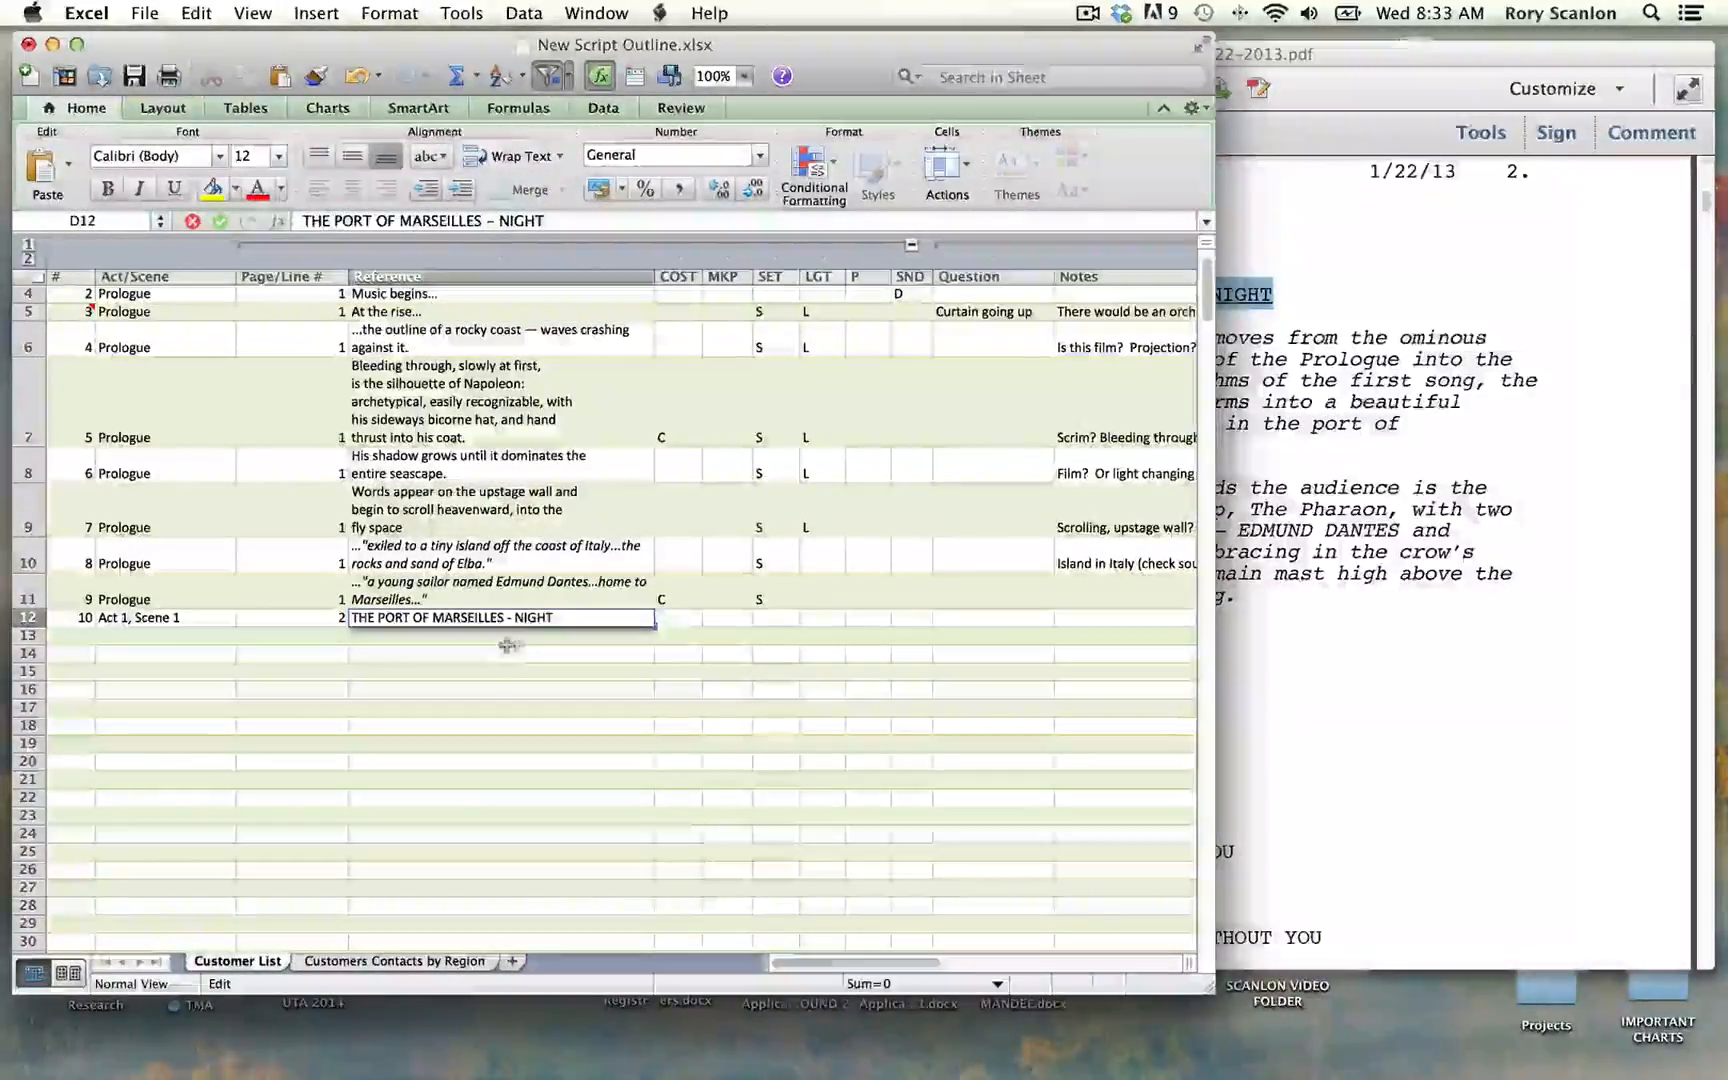
key("Return")
Step: Mark row 12 with S in the SET column, L in the LGT column and C in the COST column
left_click(759, 622)
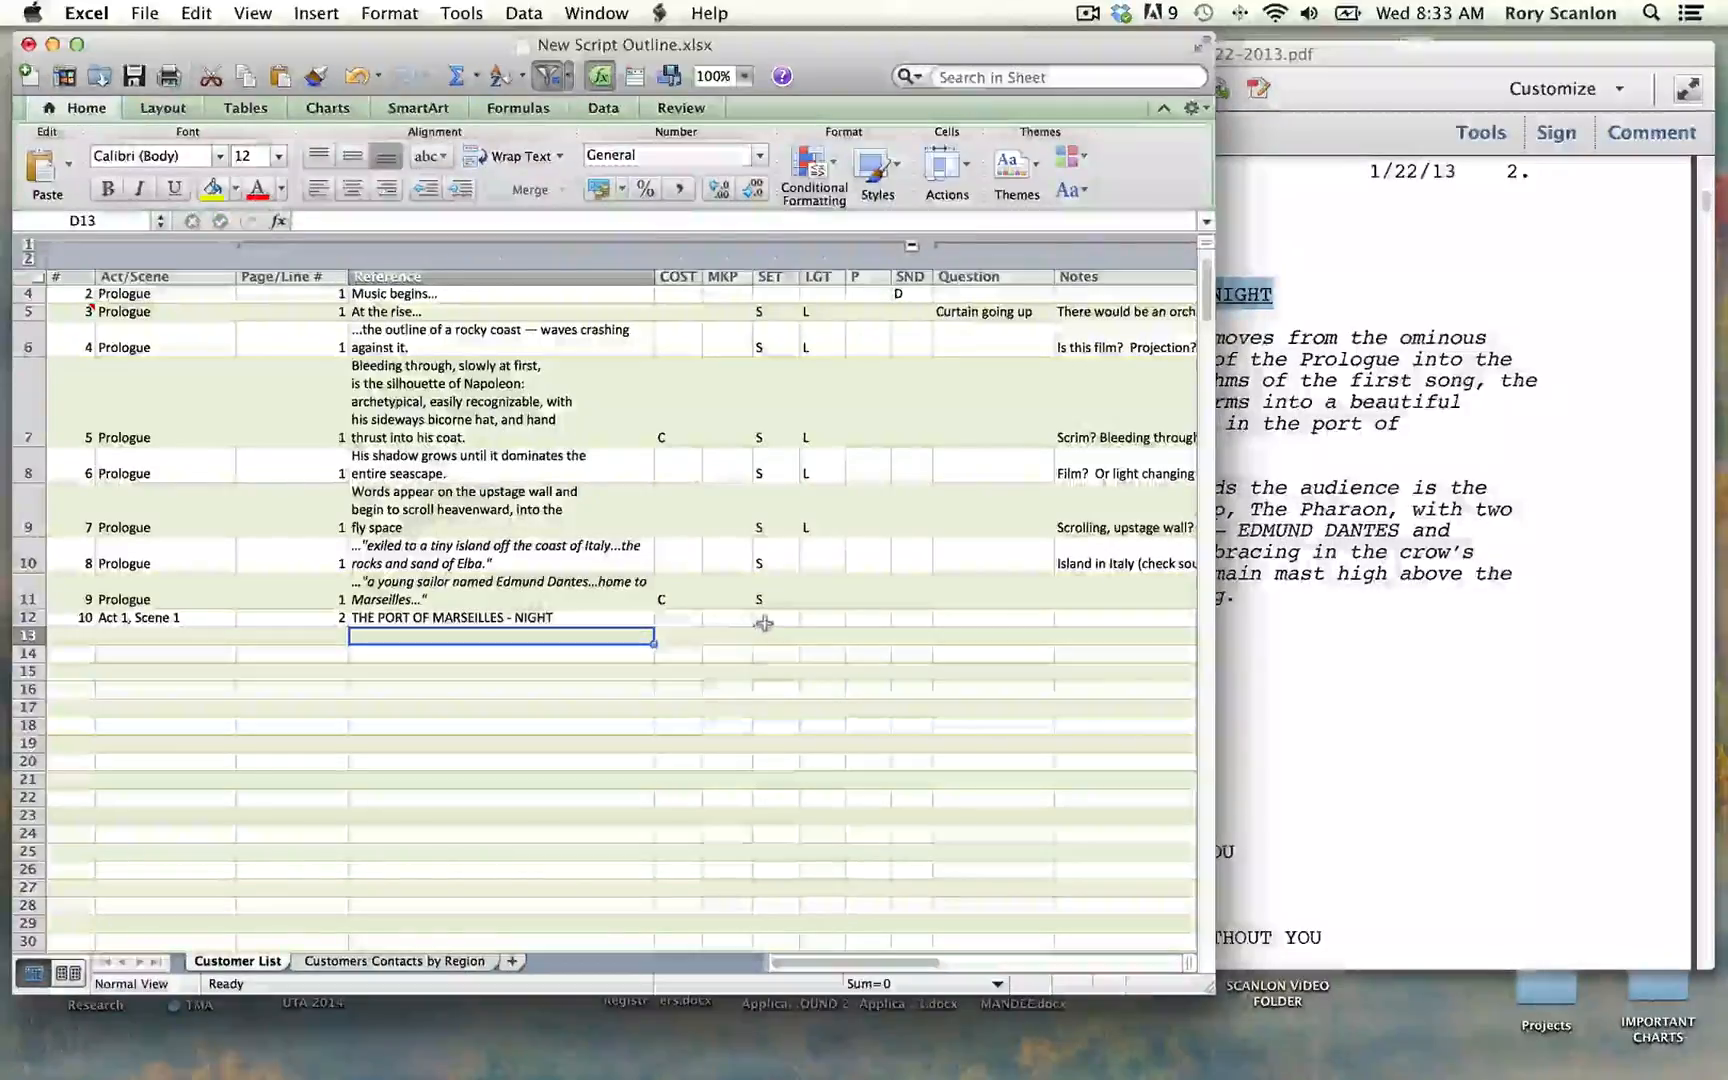
type("S")
key("Tab")
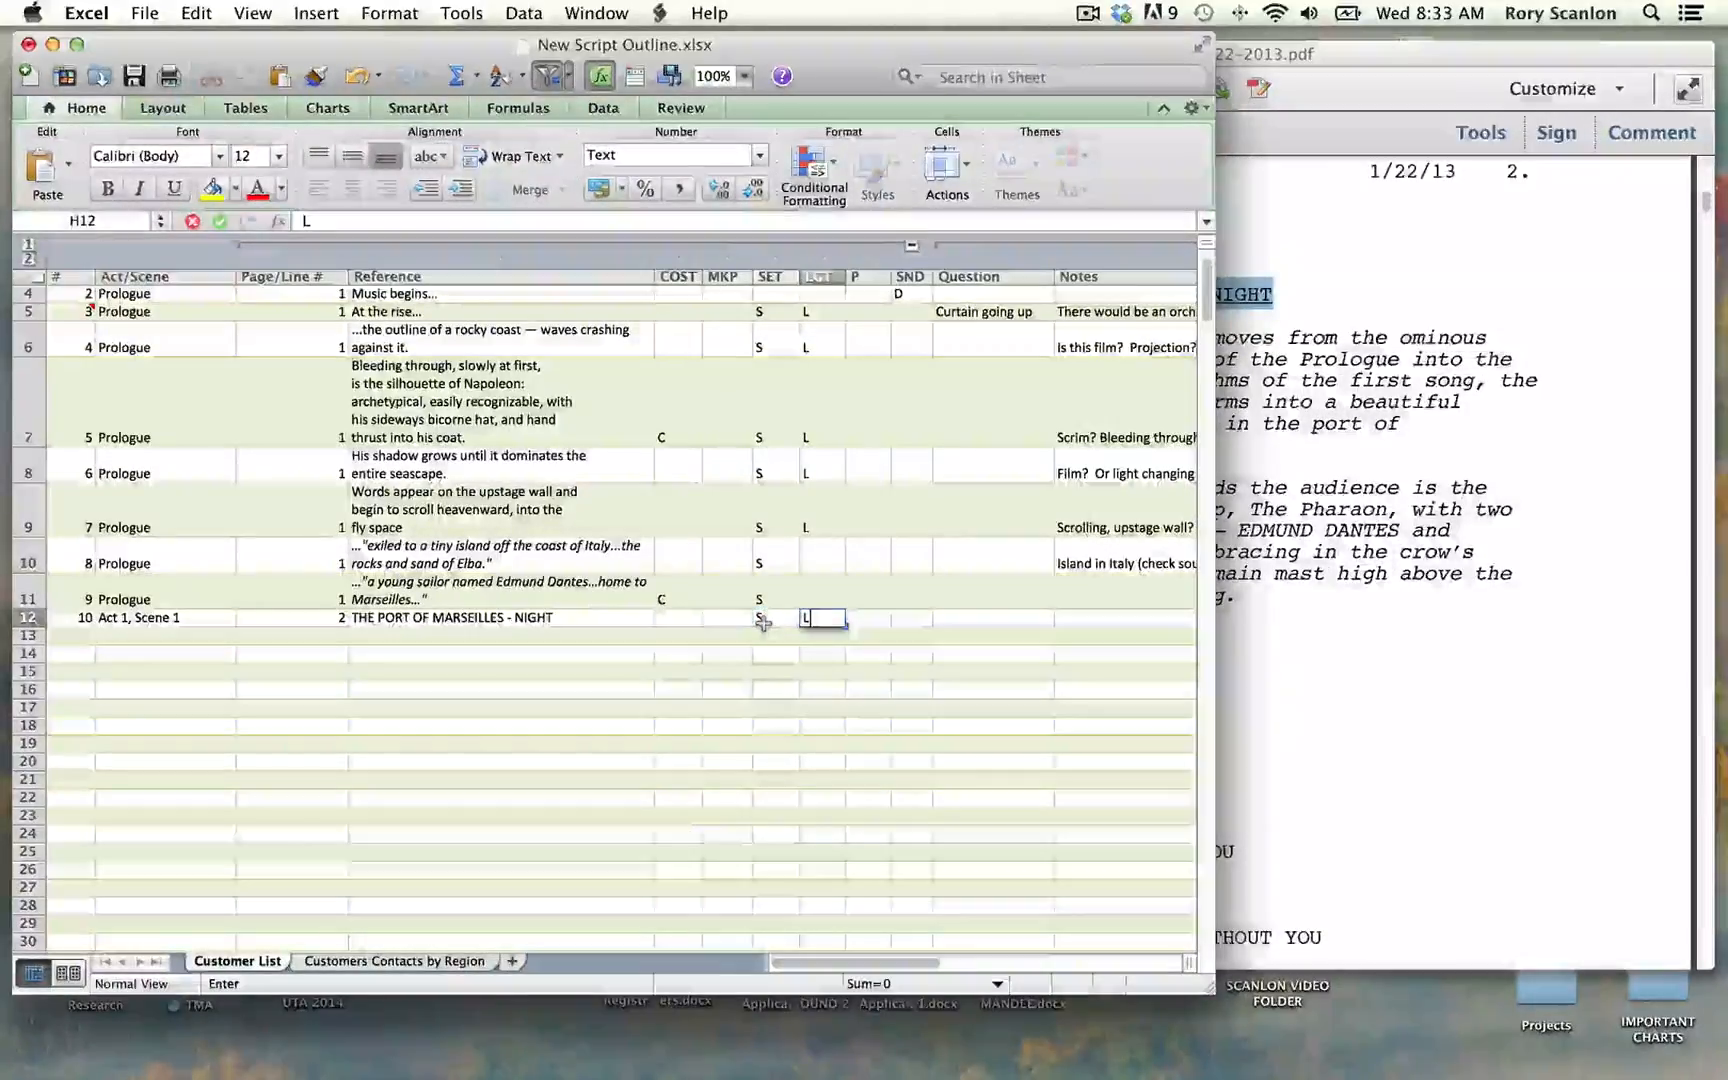
type("L")
key("Tab")
left_click(677, 619)
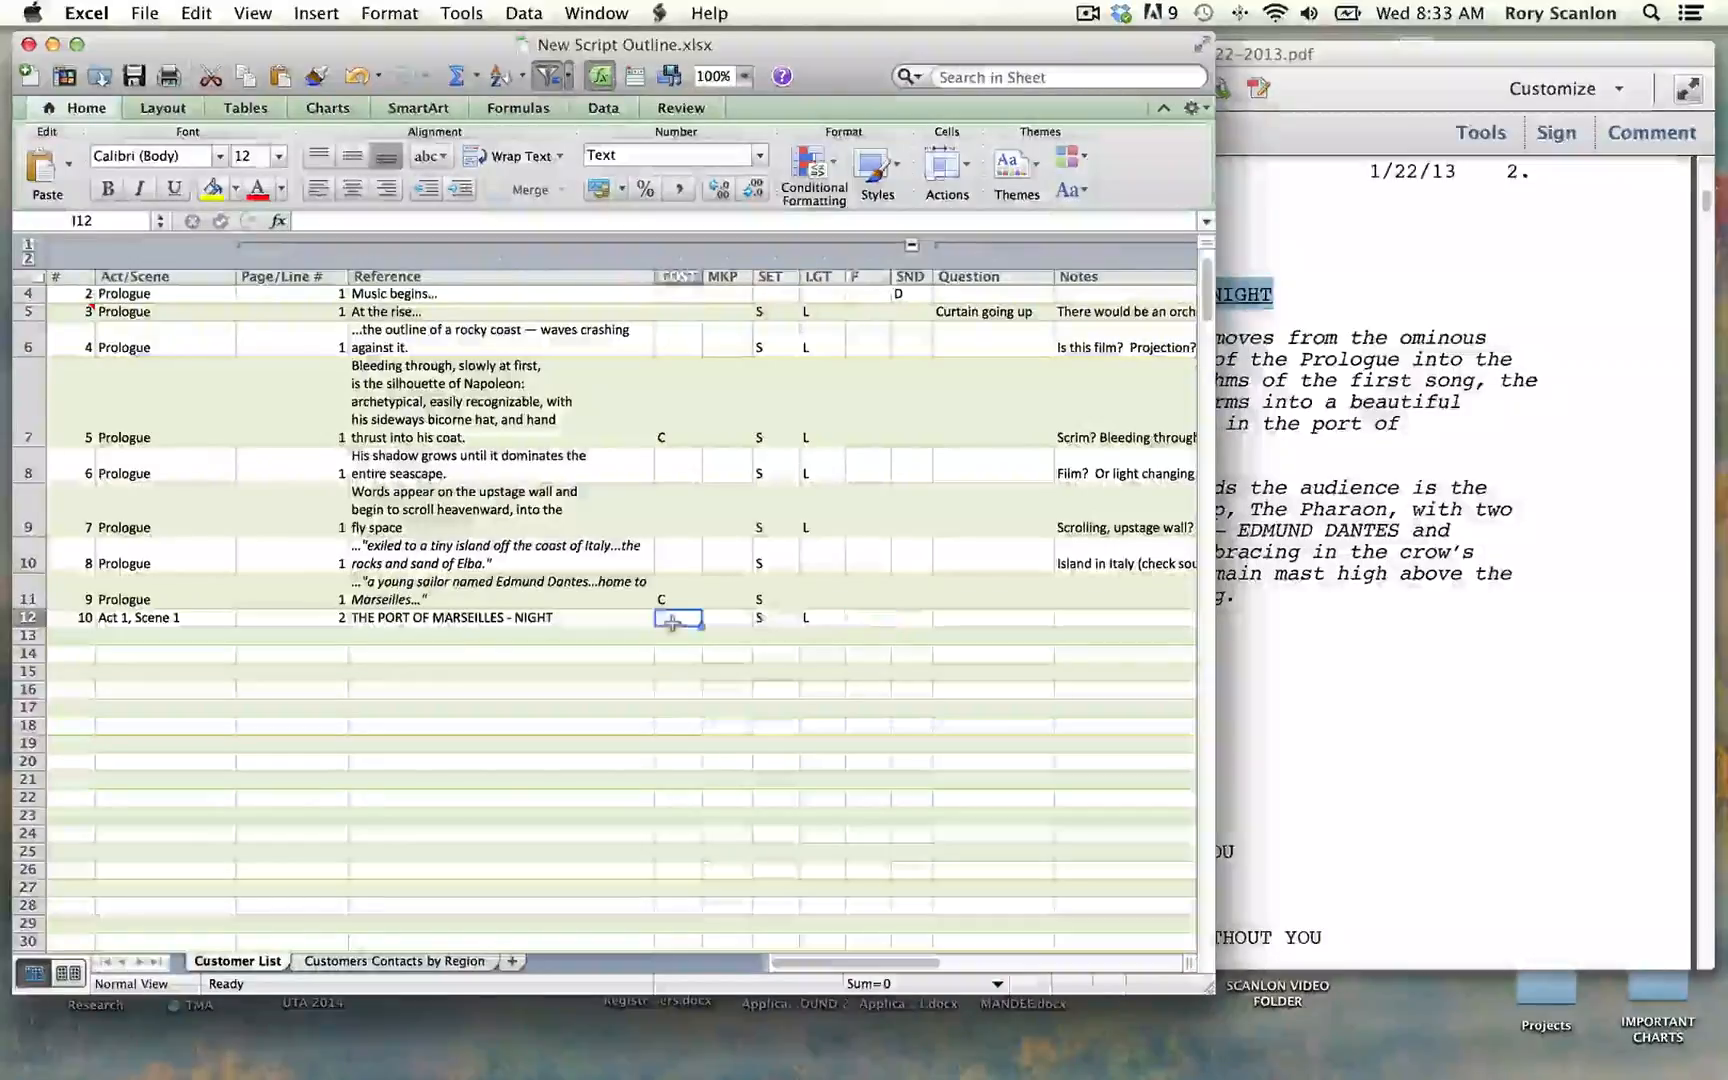
type("C")
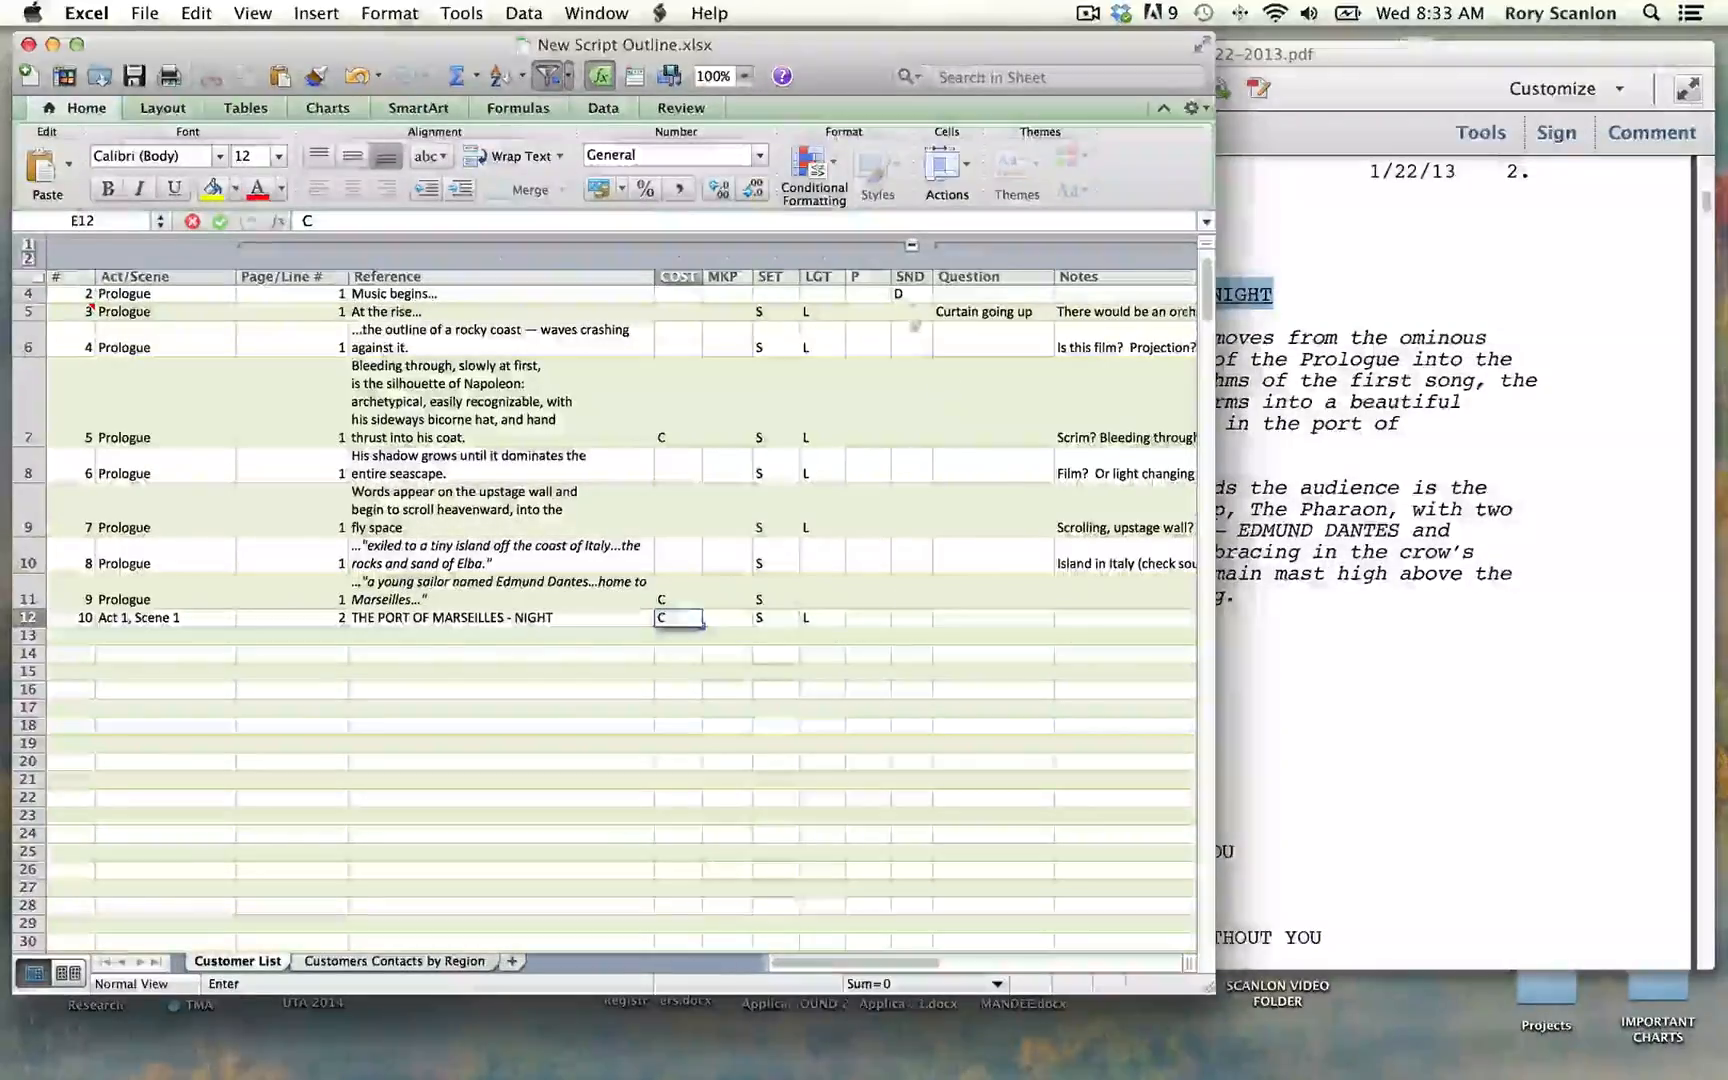
Step: Copy the script passage from "music moves from the ominous" through "romantic rhythms of the first song" in the PDF
left_click(1333, 661)
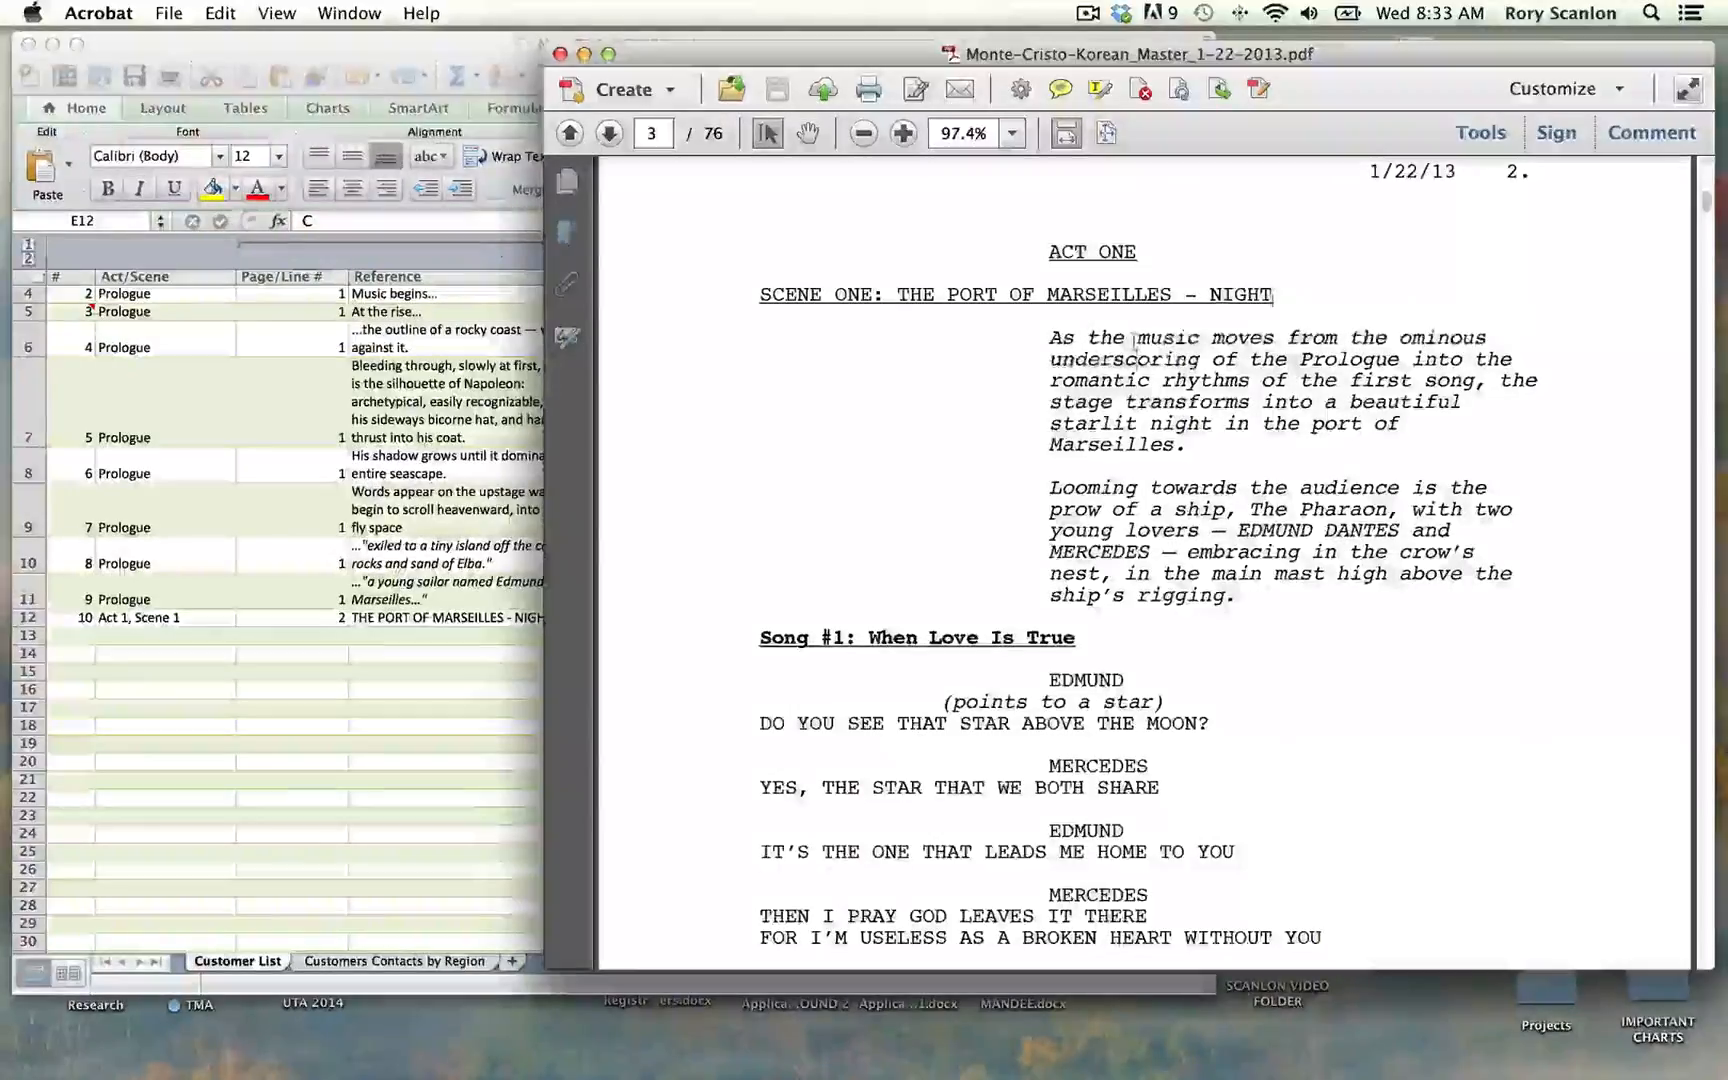
left_click_drag(1262, 340, 1456, 385)
left_click(1132, 334)
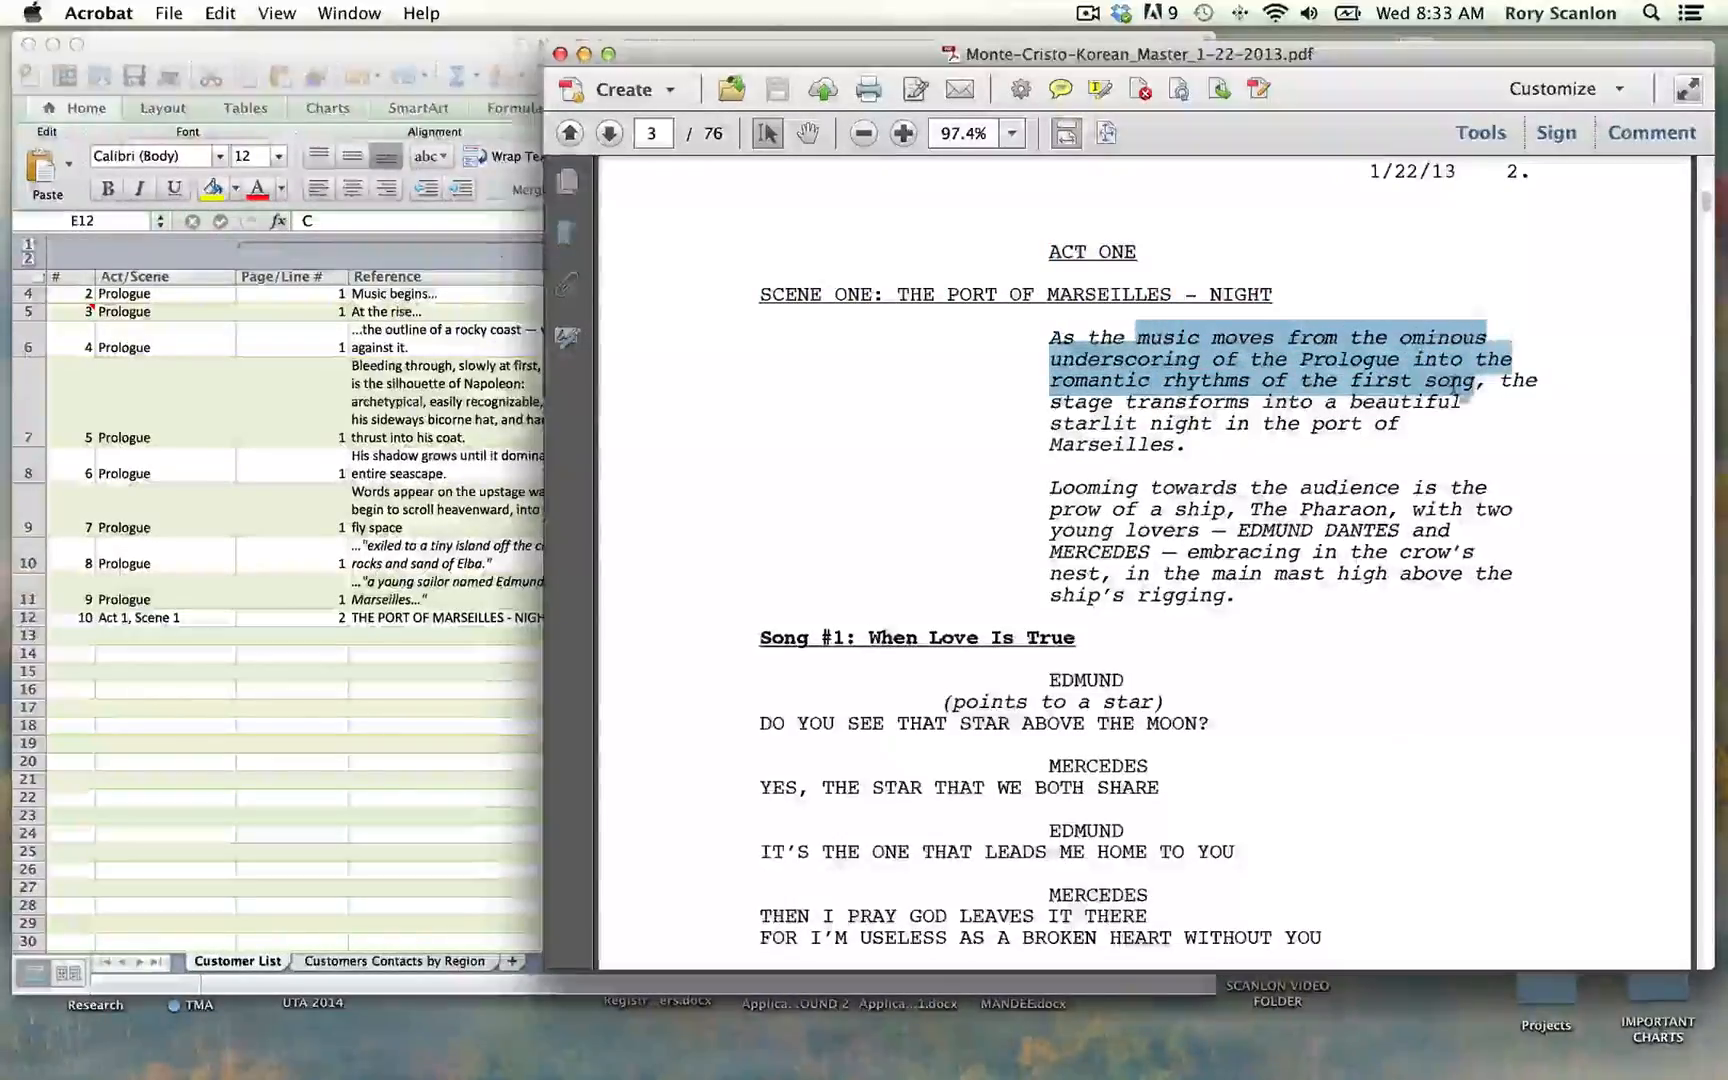
Step: Start row 13 with # 11, Act/Scene "Act 1, Scene 1" and Page/Line # 2
left_click(503, 643)
left_click(82, 640)
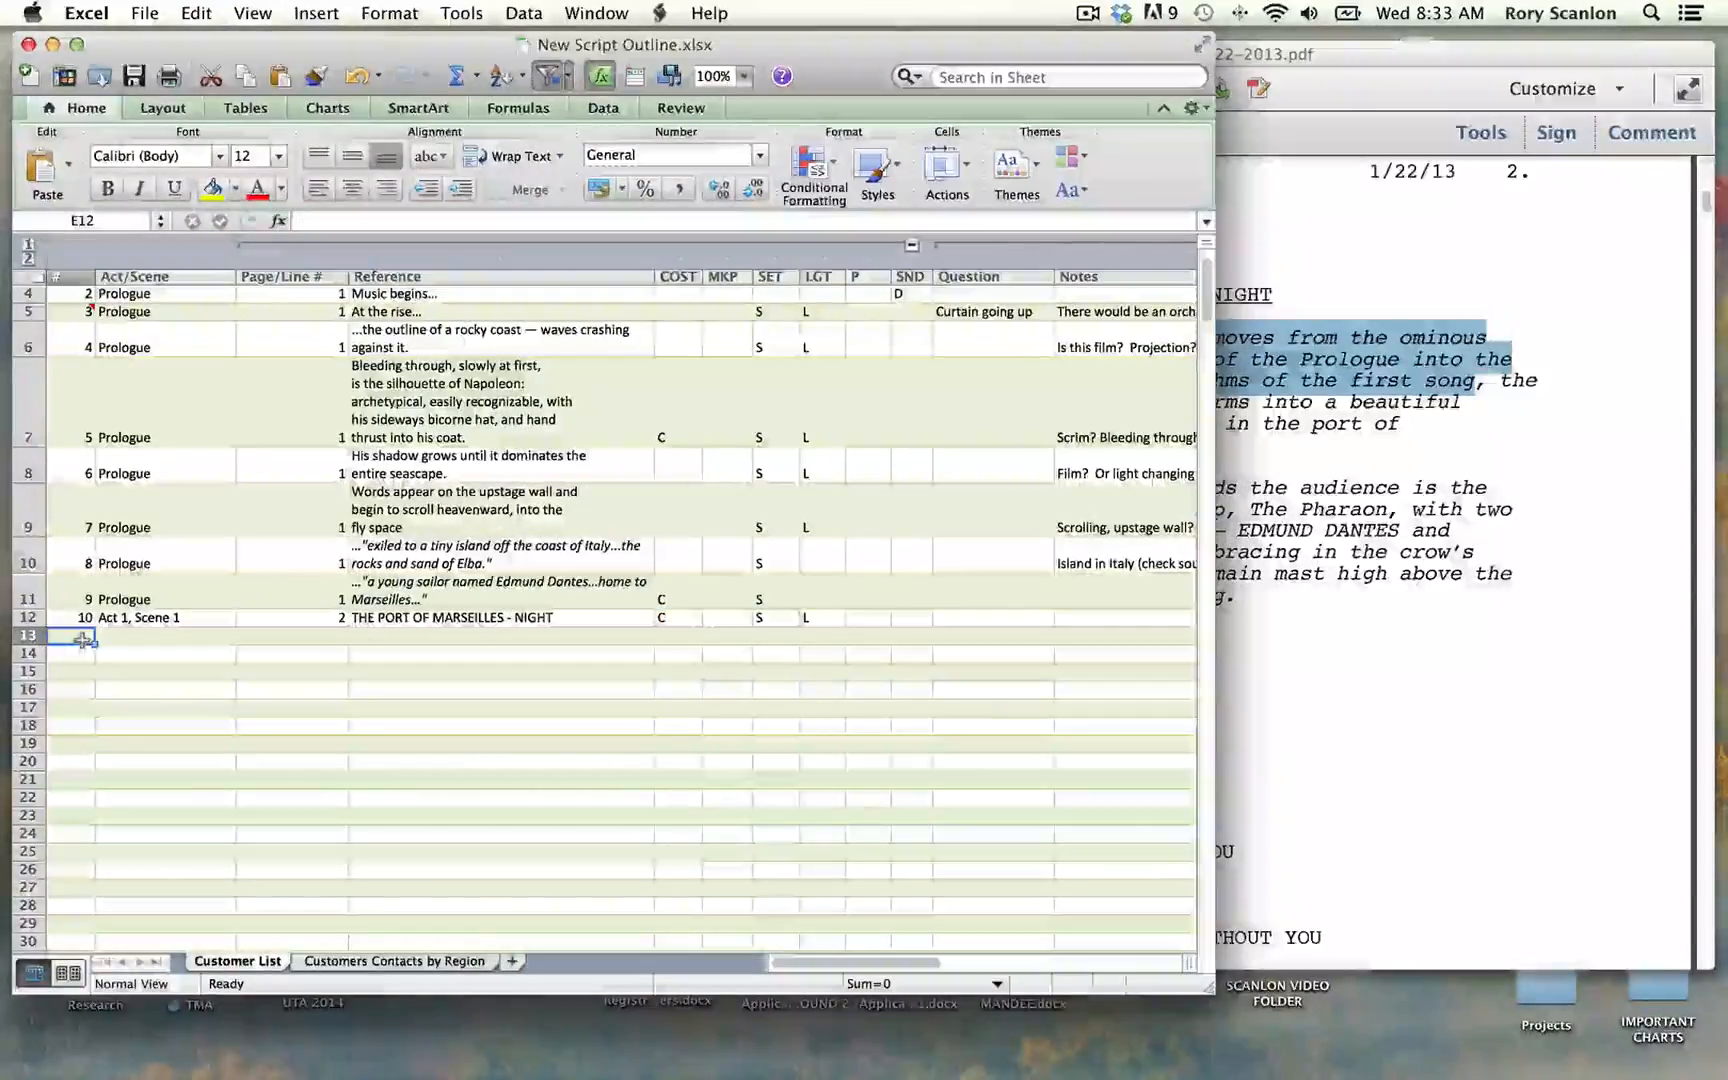
type("11")
key("Tab")
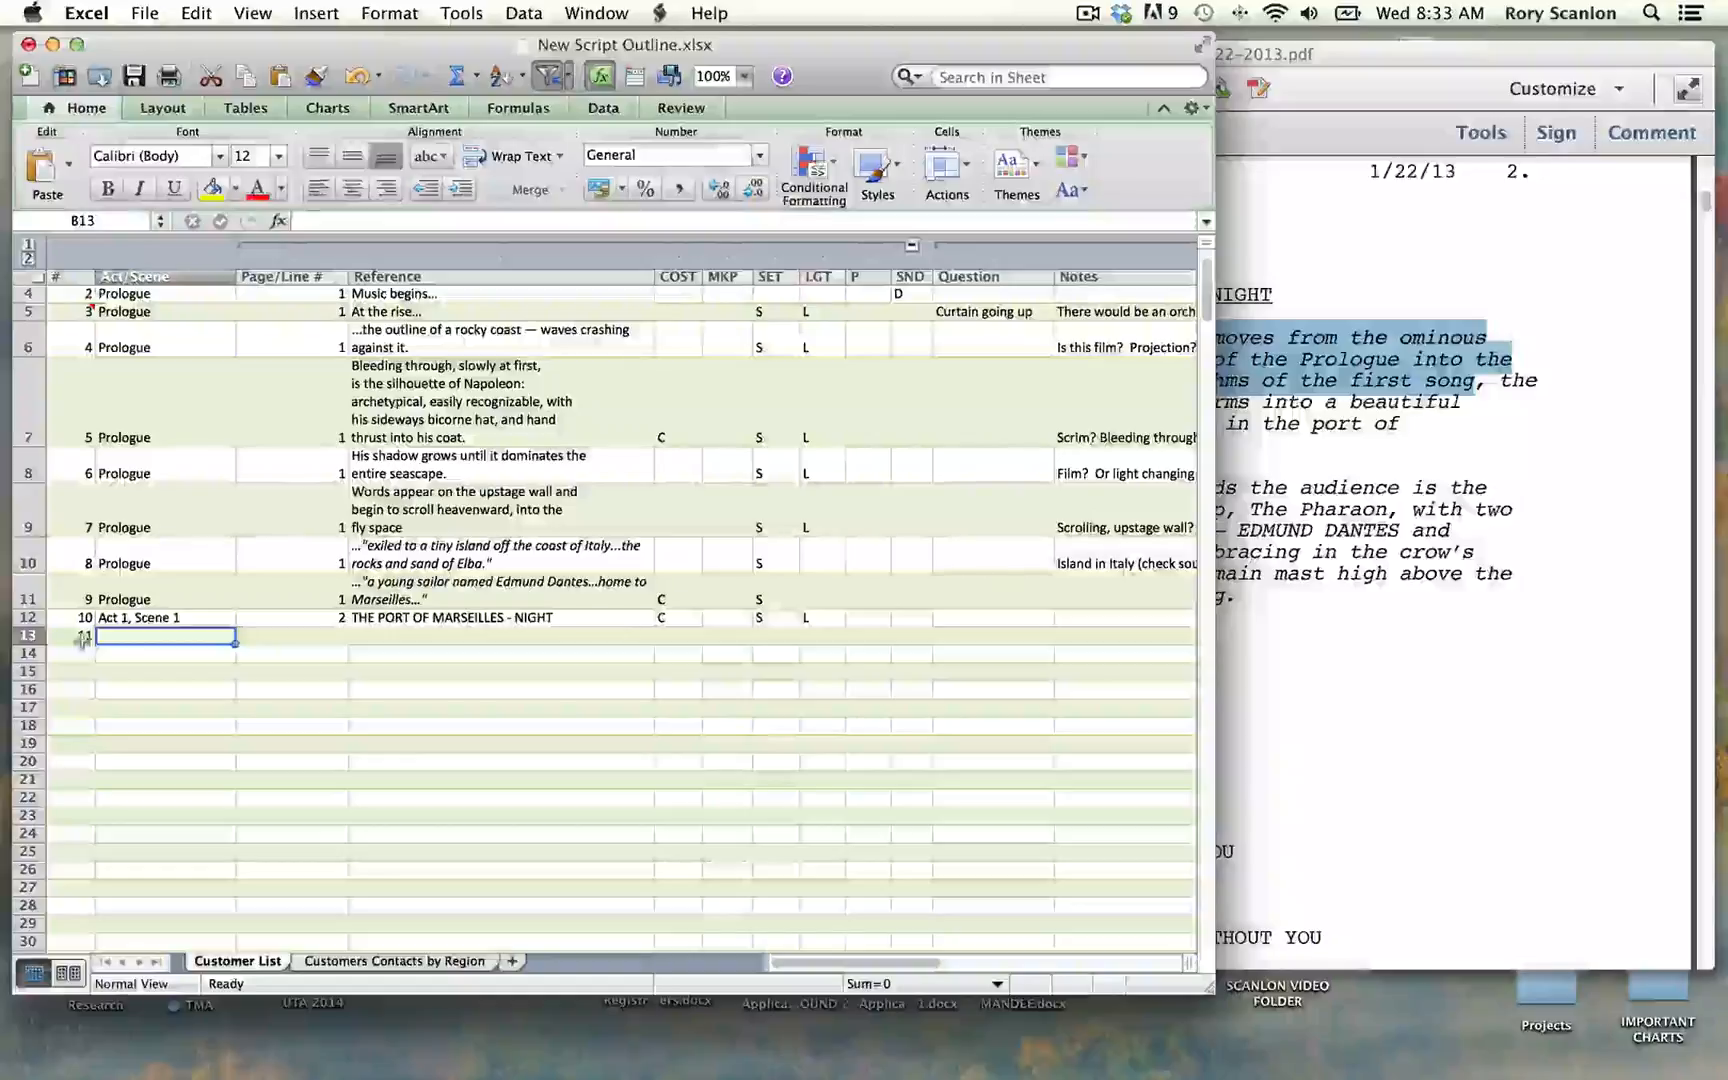
type("Ac")
key("Down")
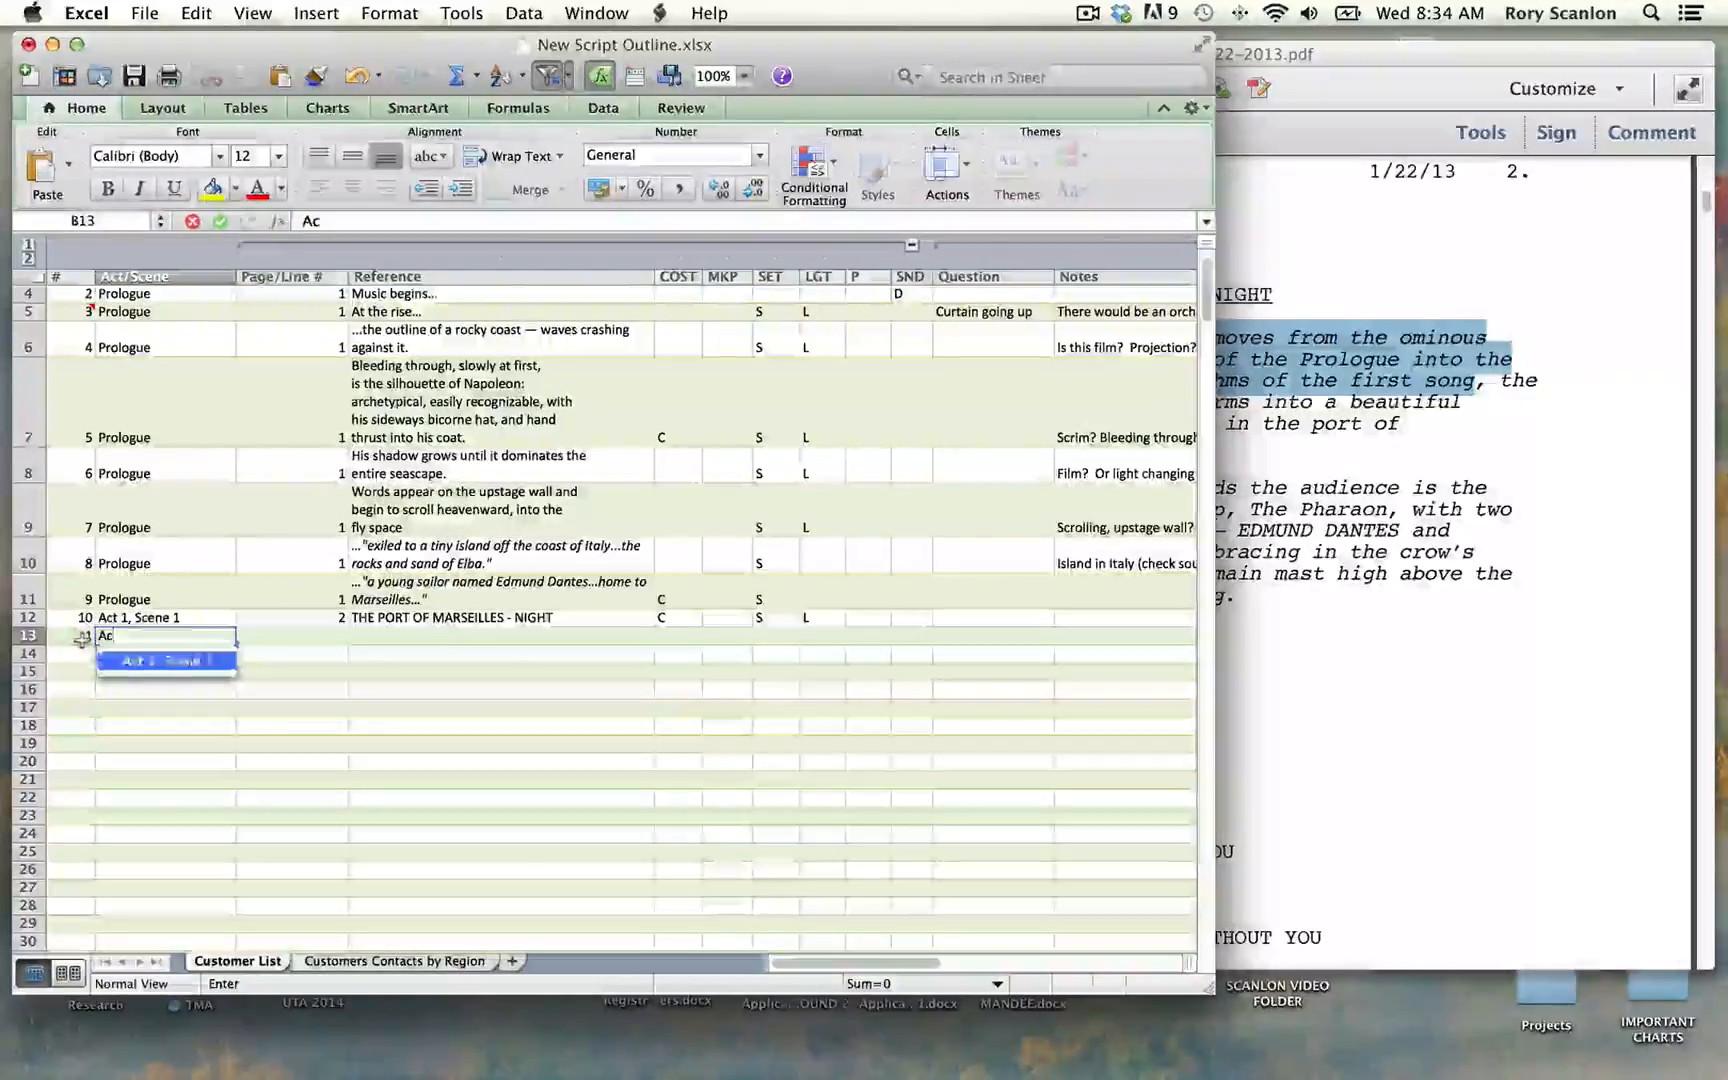
key("Tab")
type("2")
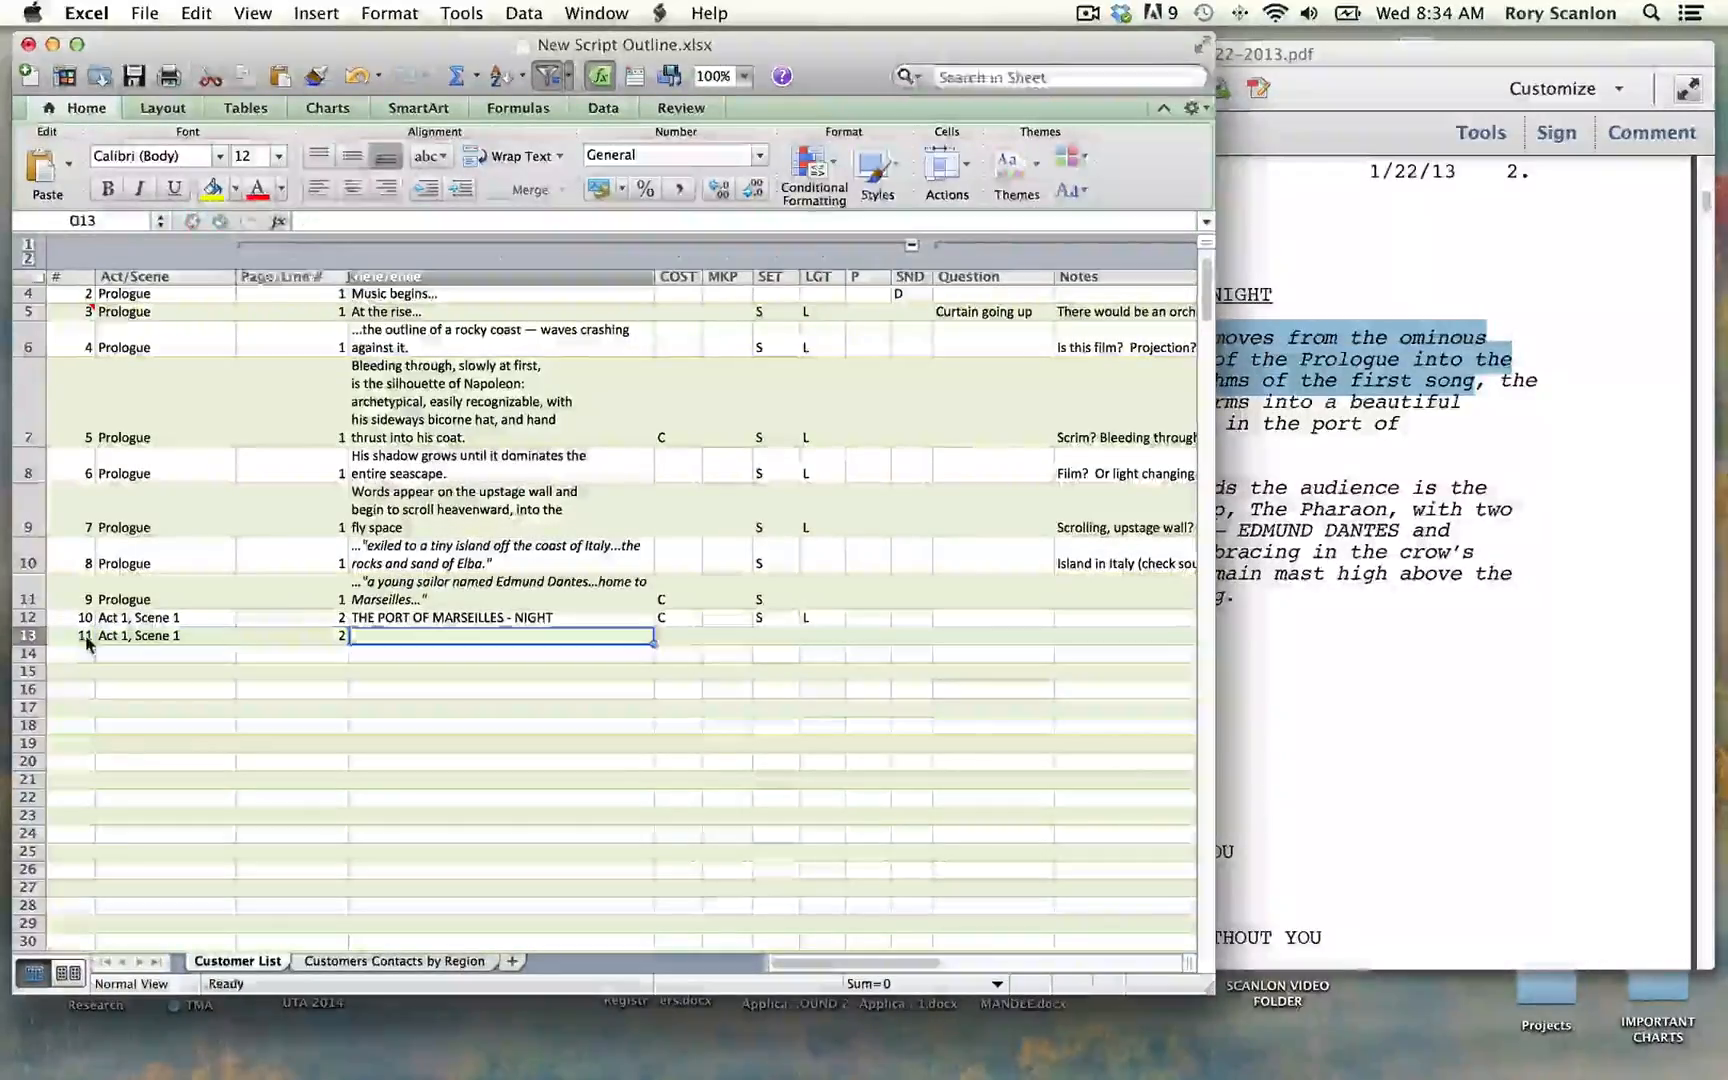
Step: Paste the copied music passage into row 13's Reference cell and put an ellipsis at both its start and end
key("Tab")
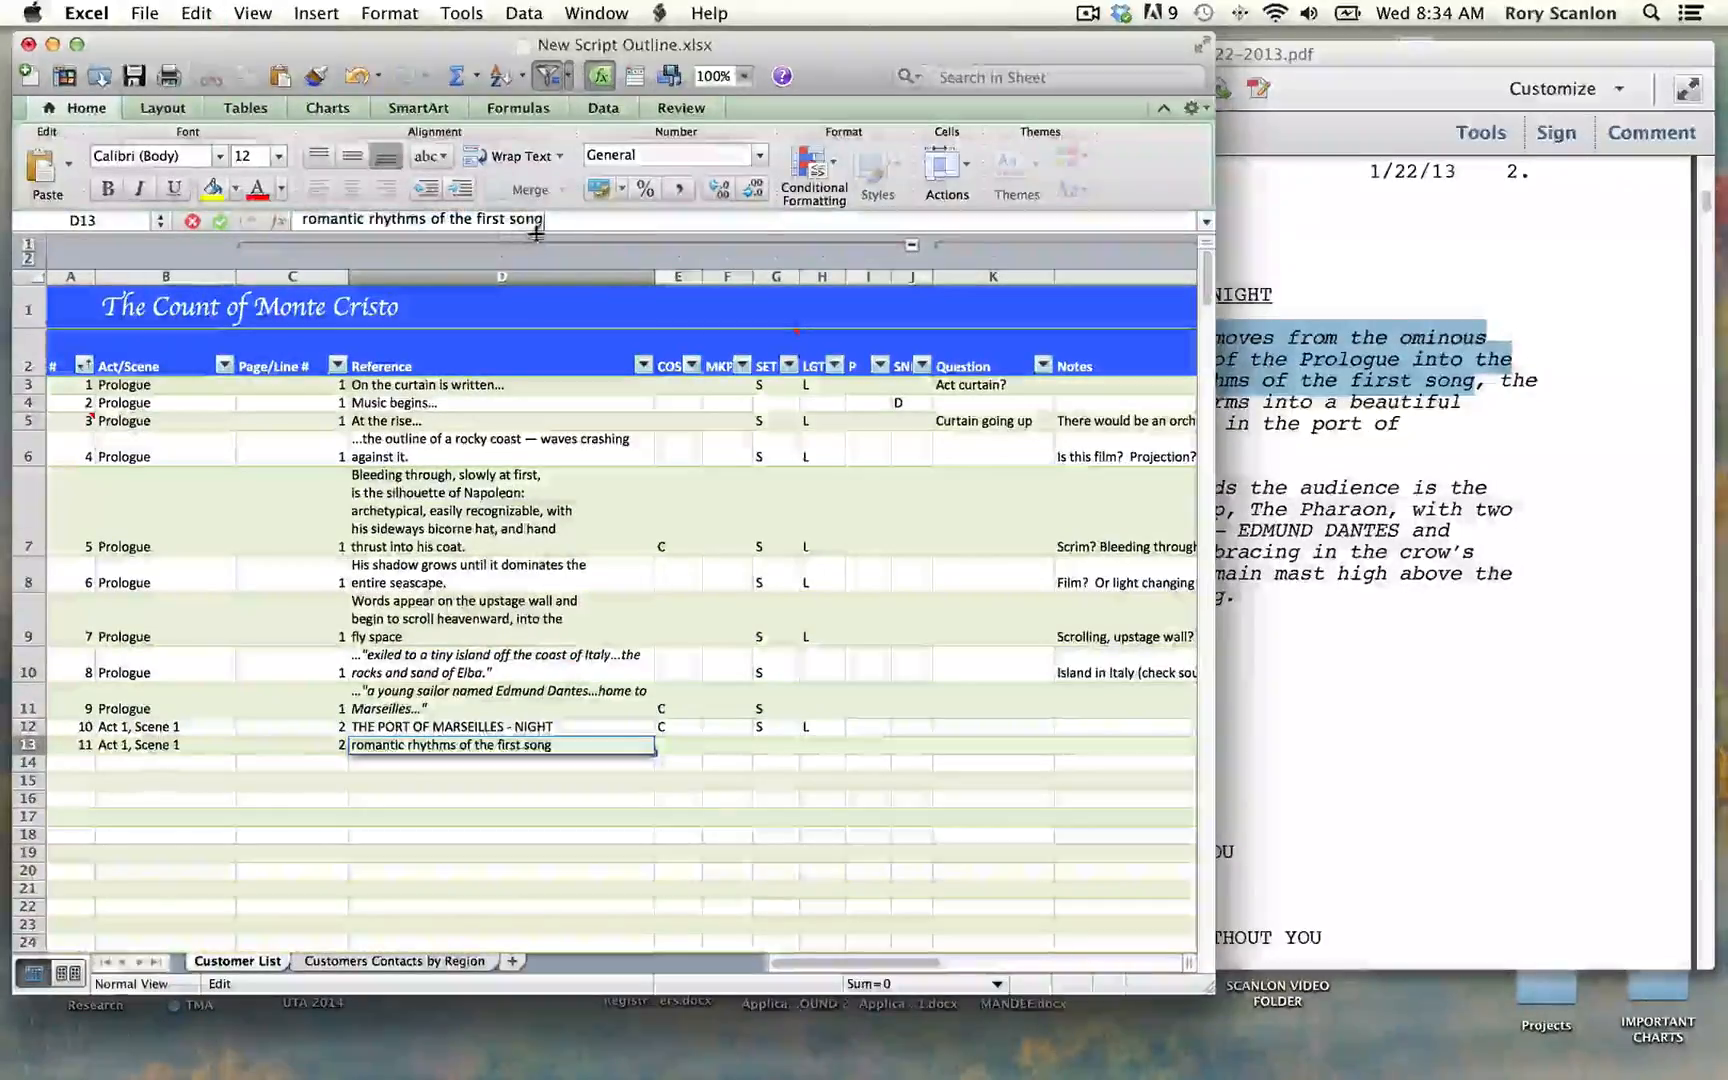
type("...")
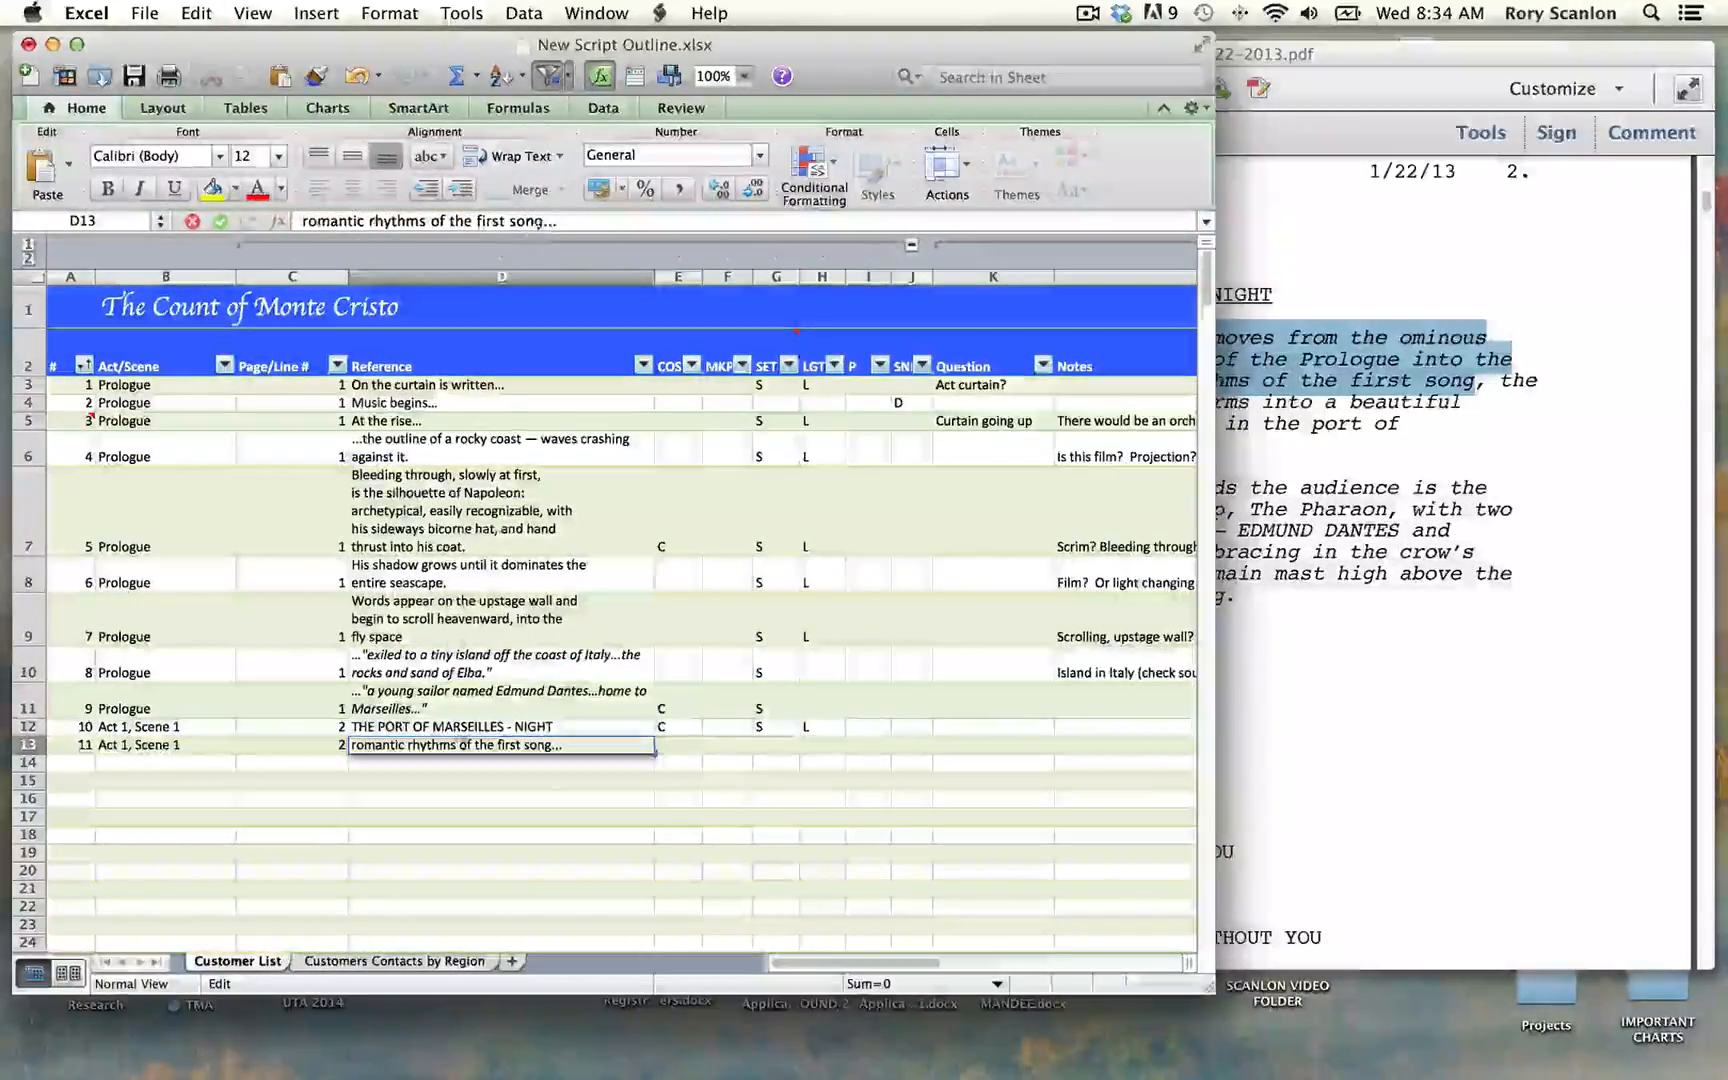
key("Return")
left_click(351, 750)
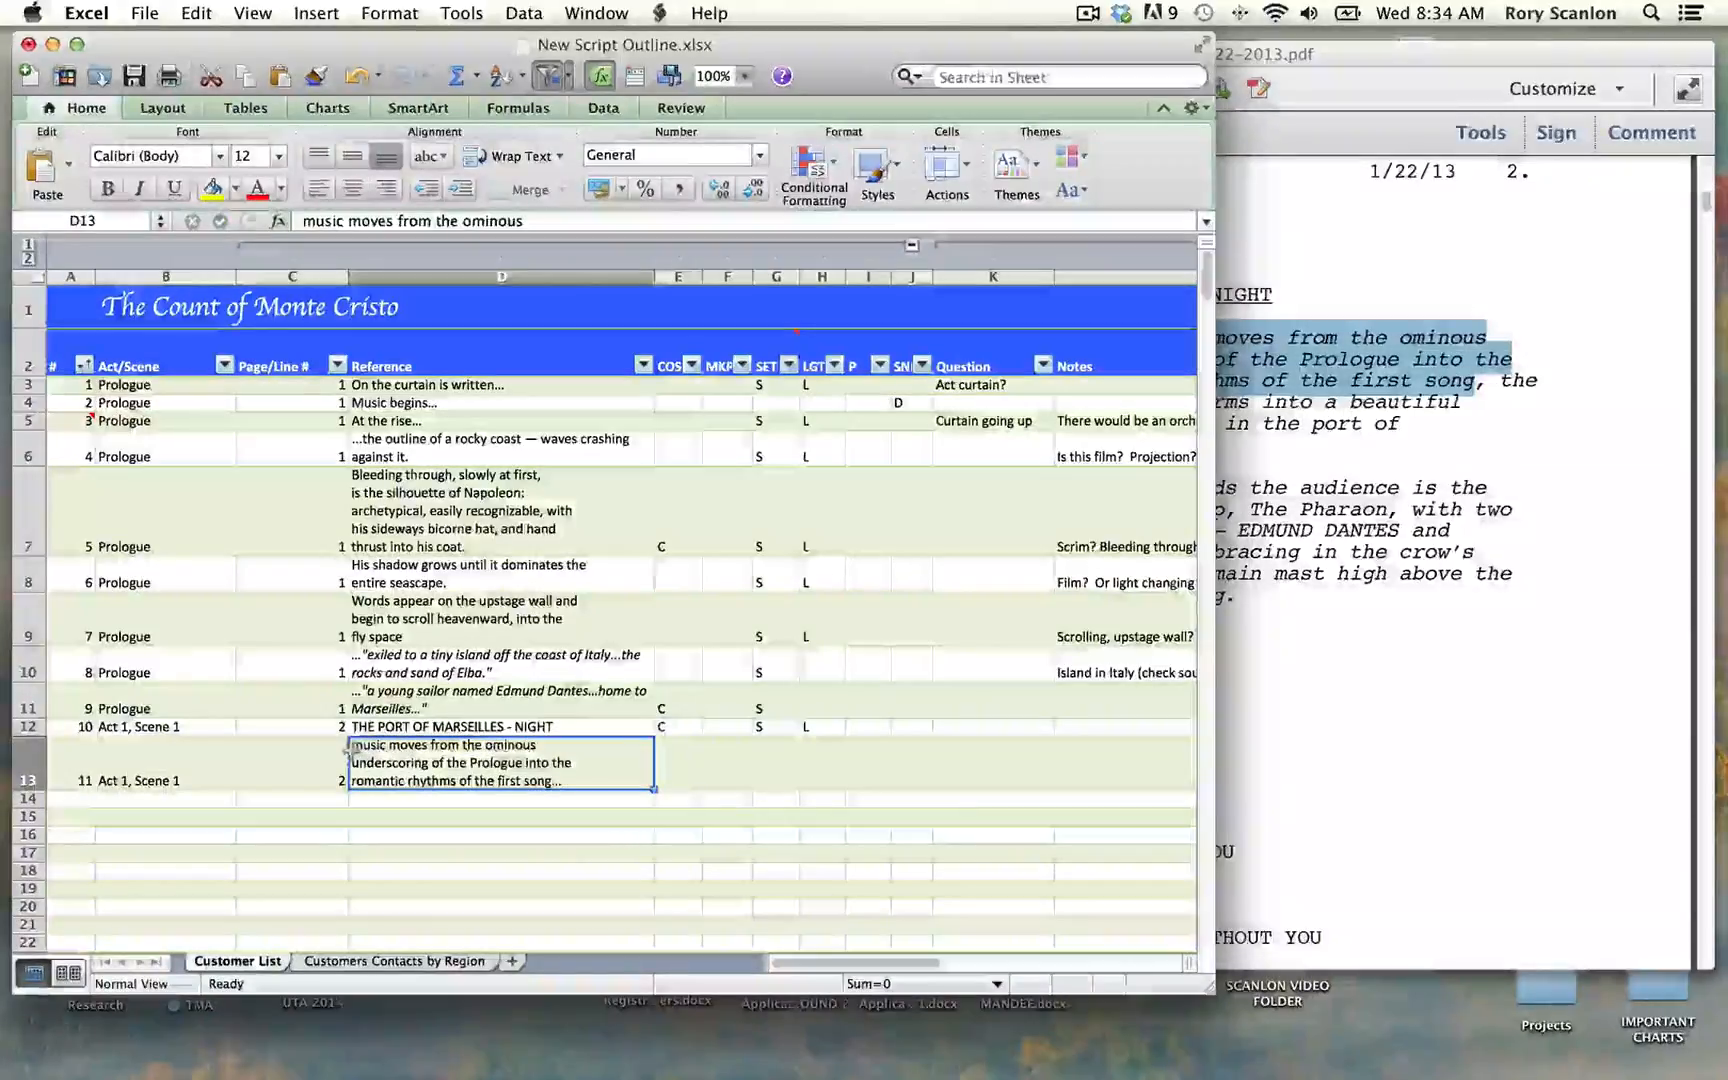
double_click(351, 746)
type("...")
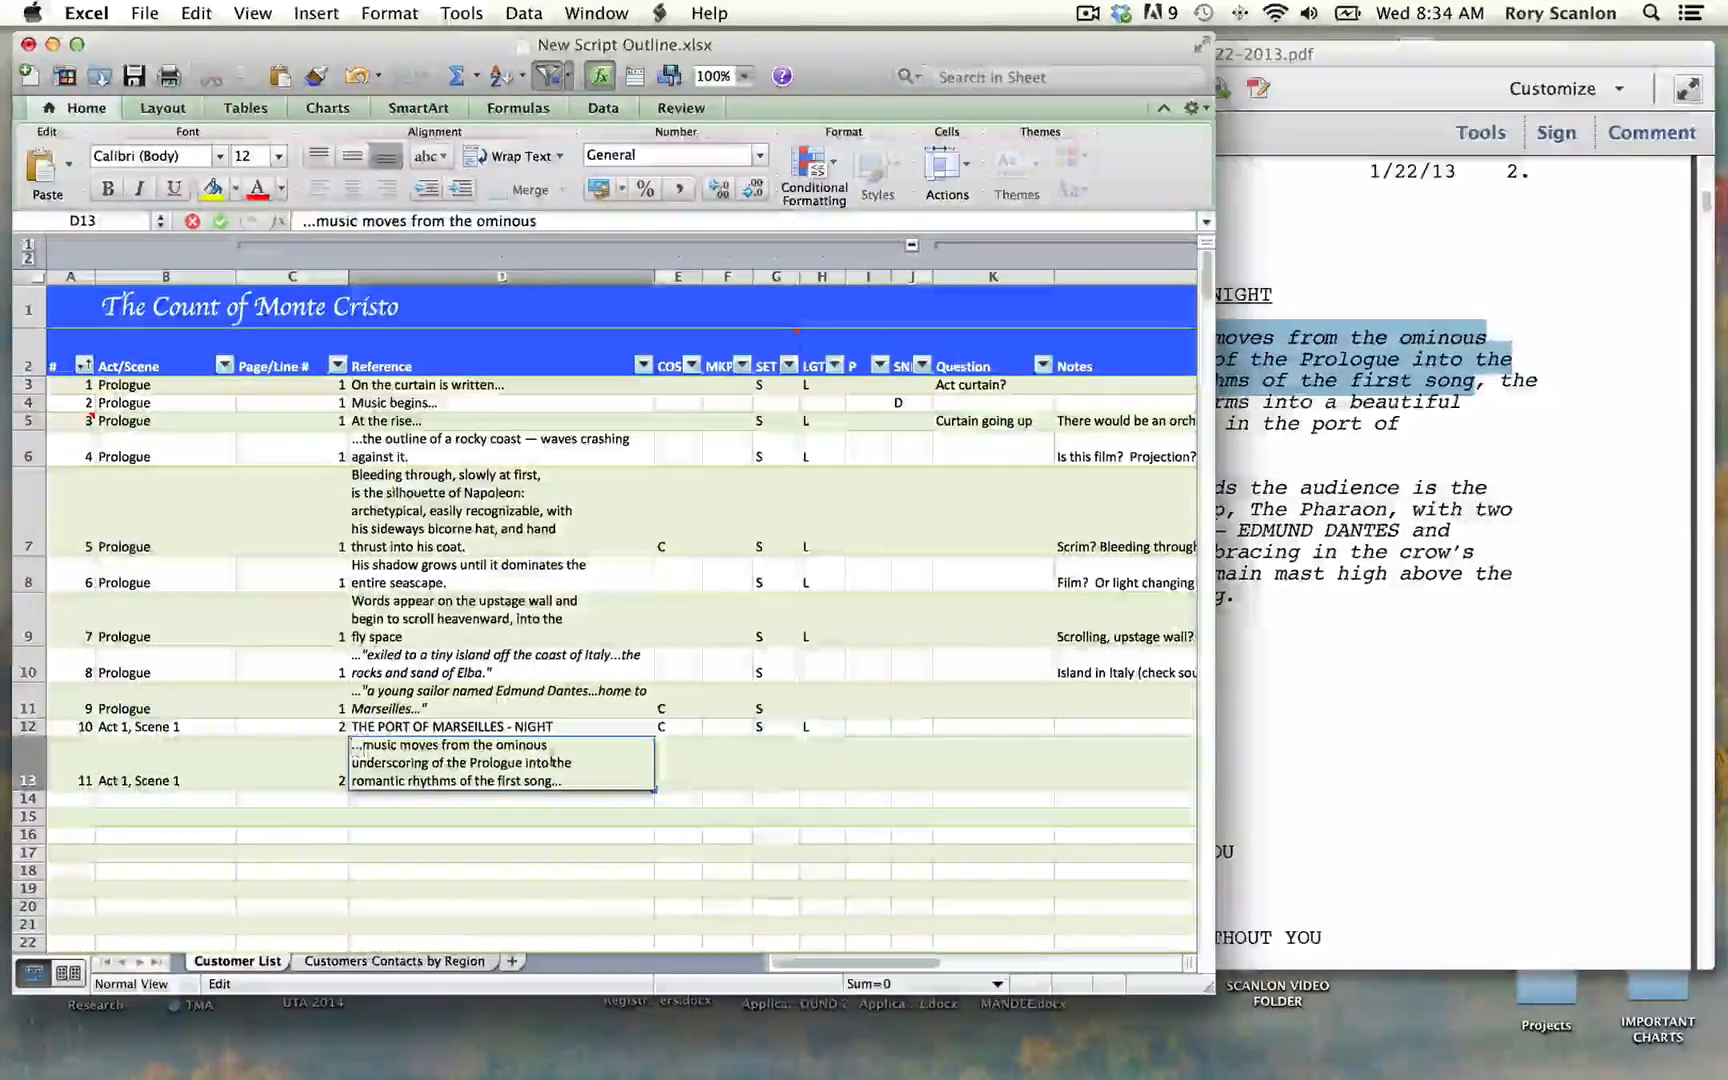
Step: Mark row 13 with S in the SND column
left_click(910, 776)
type("S")
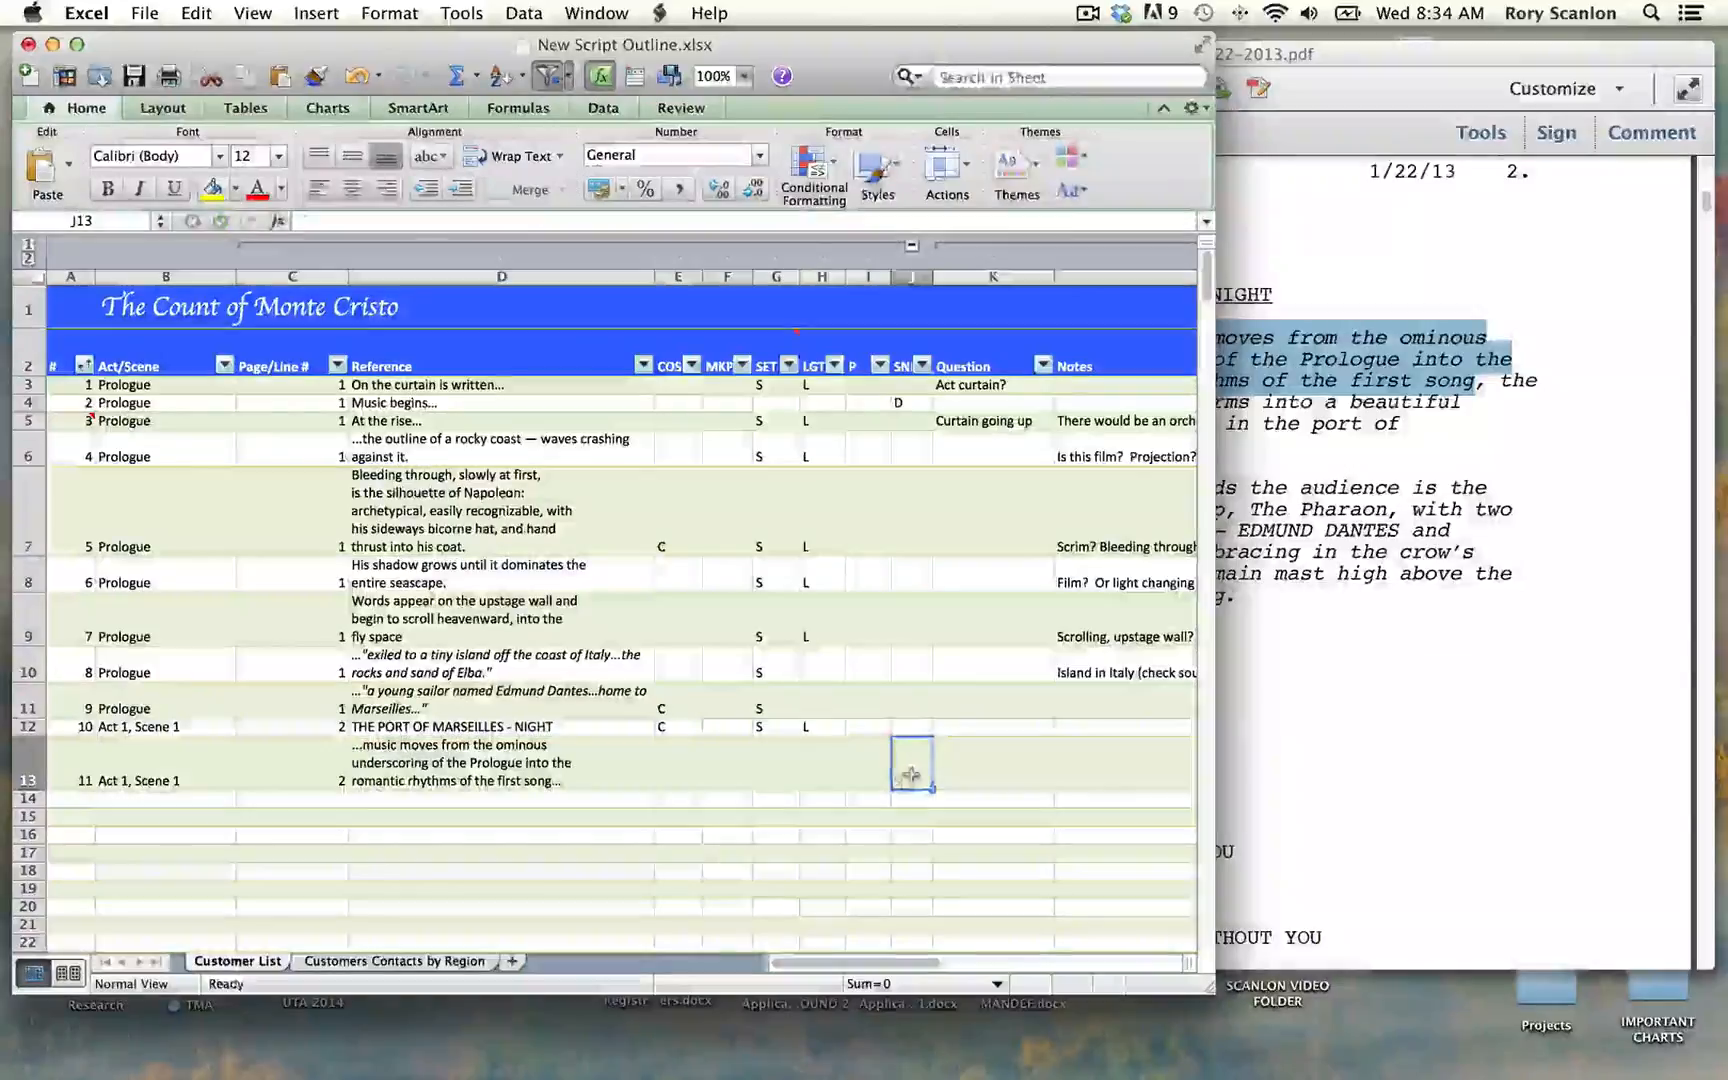
key("Tab")
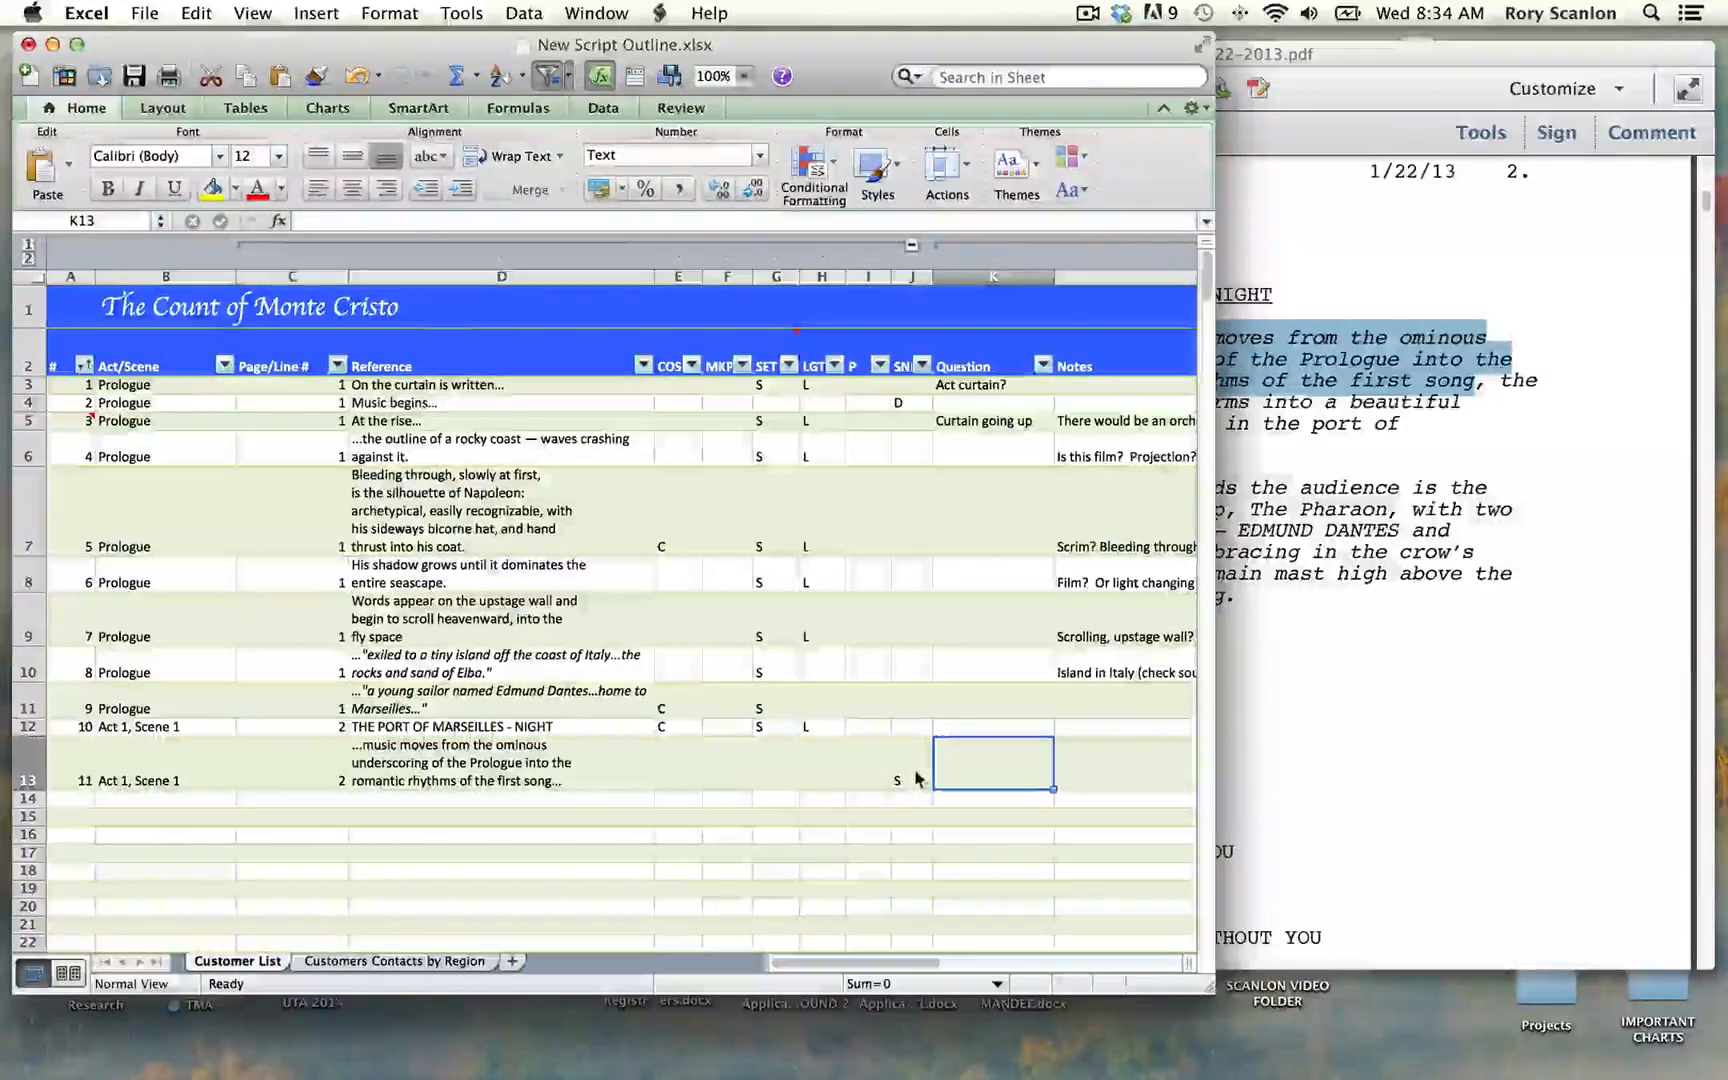
Step: Copy the script's "the stage transforms into a beautiful starlit night" passage and start row 14 with # 12, "Act 1, Scene 1" and page 2
left_click(1263, 652)
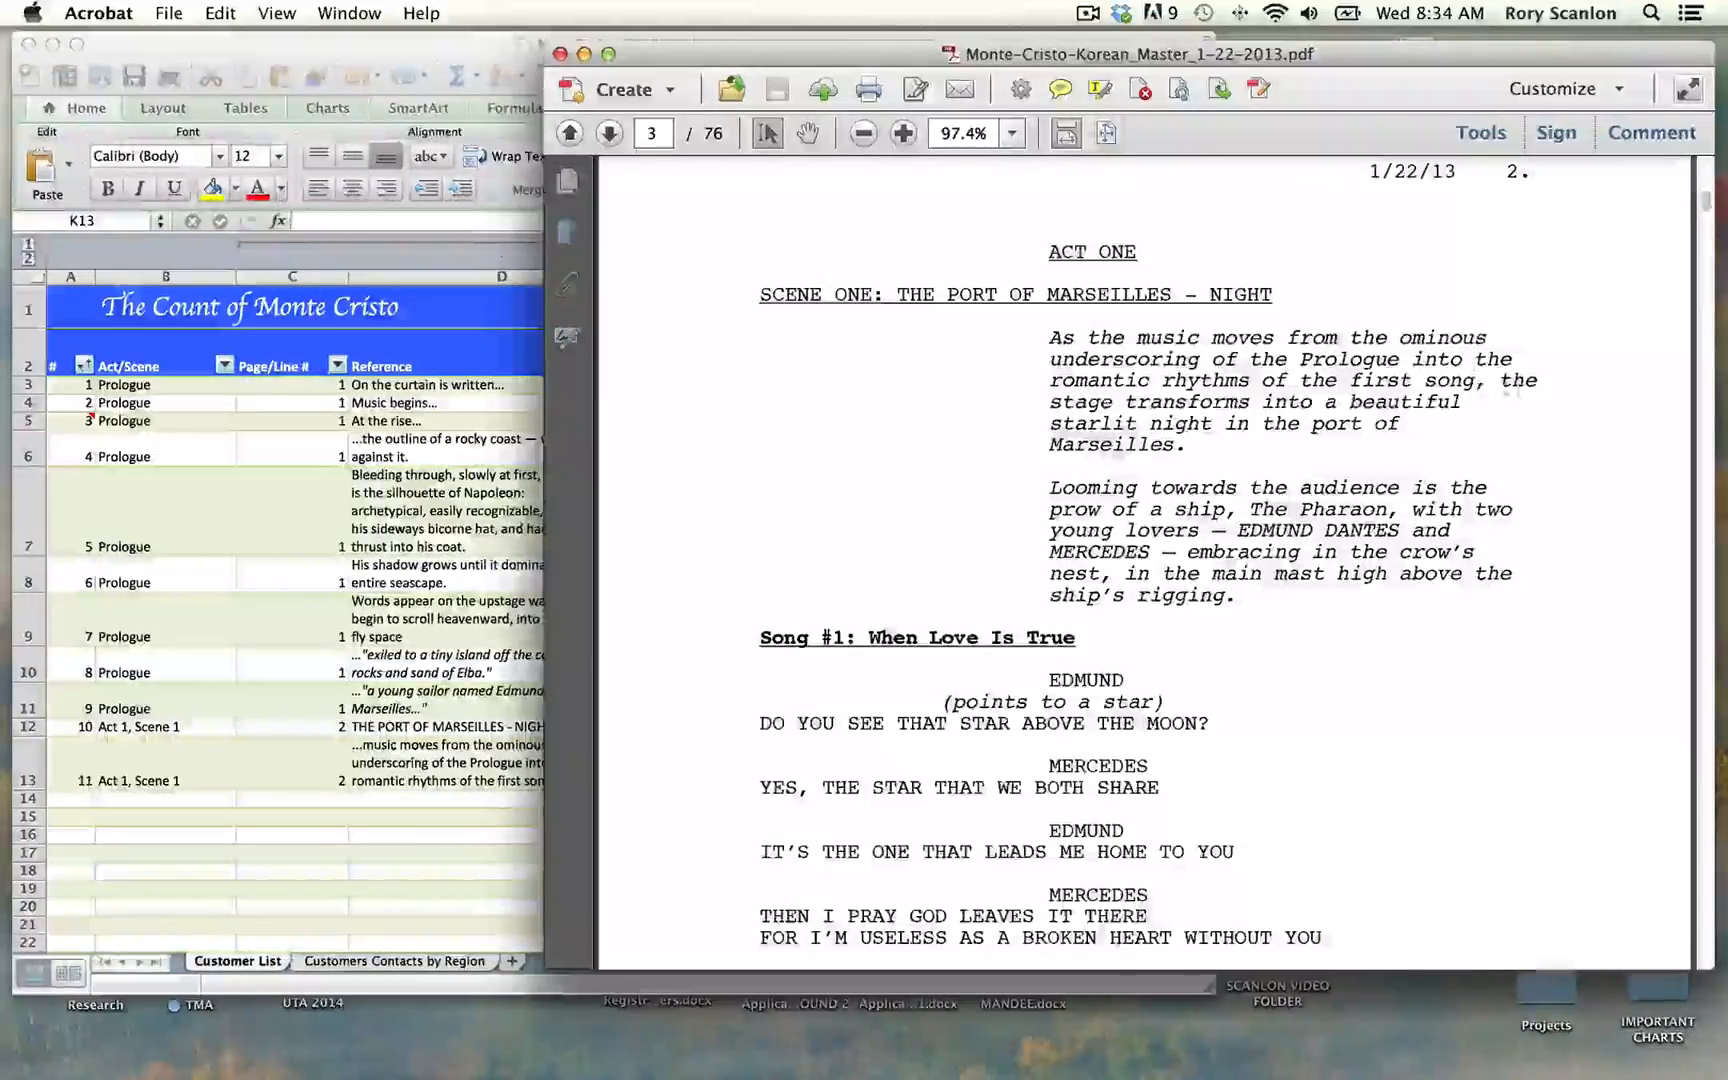
left_click_drag(1497, 380, 1201, 446)
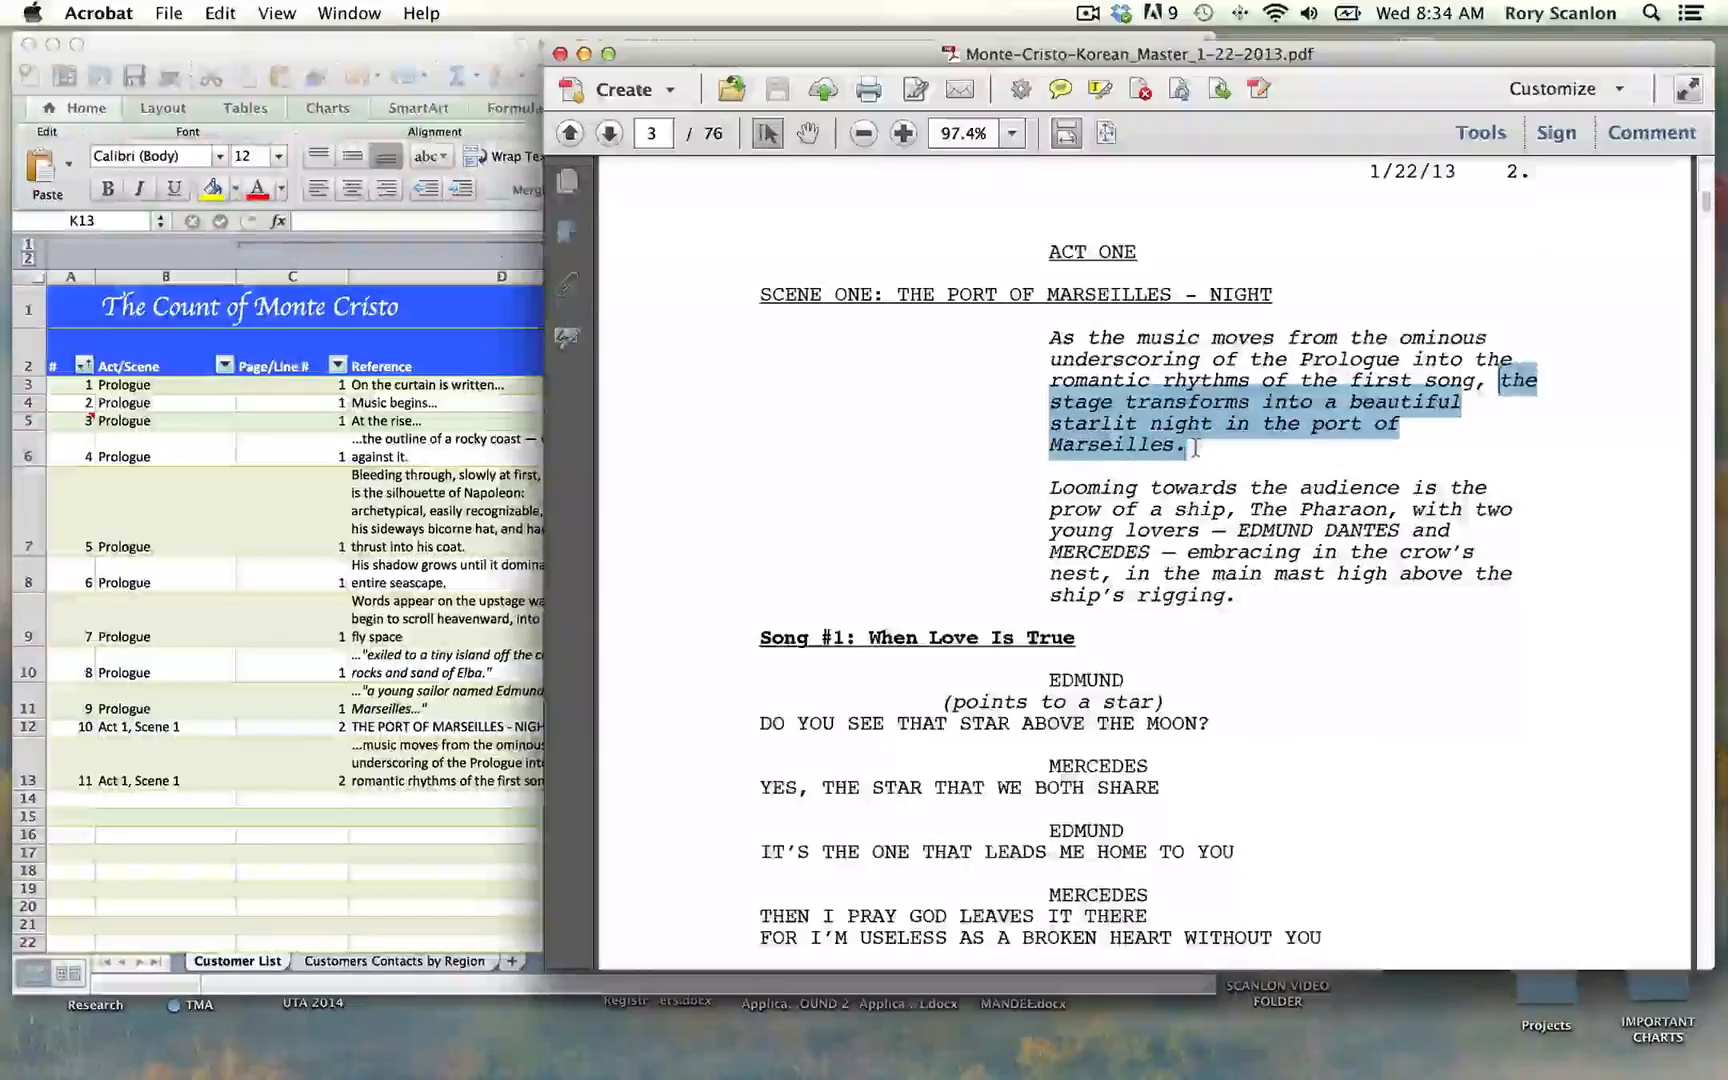
left_click(406, 796)
left_click(85, 802)
type("12")
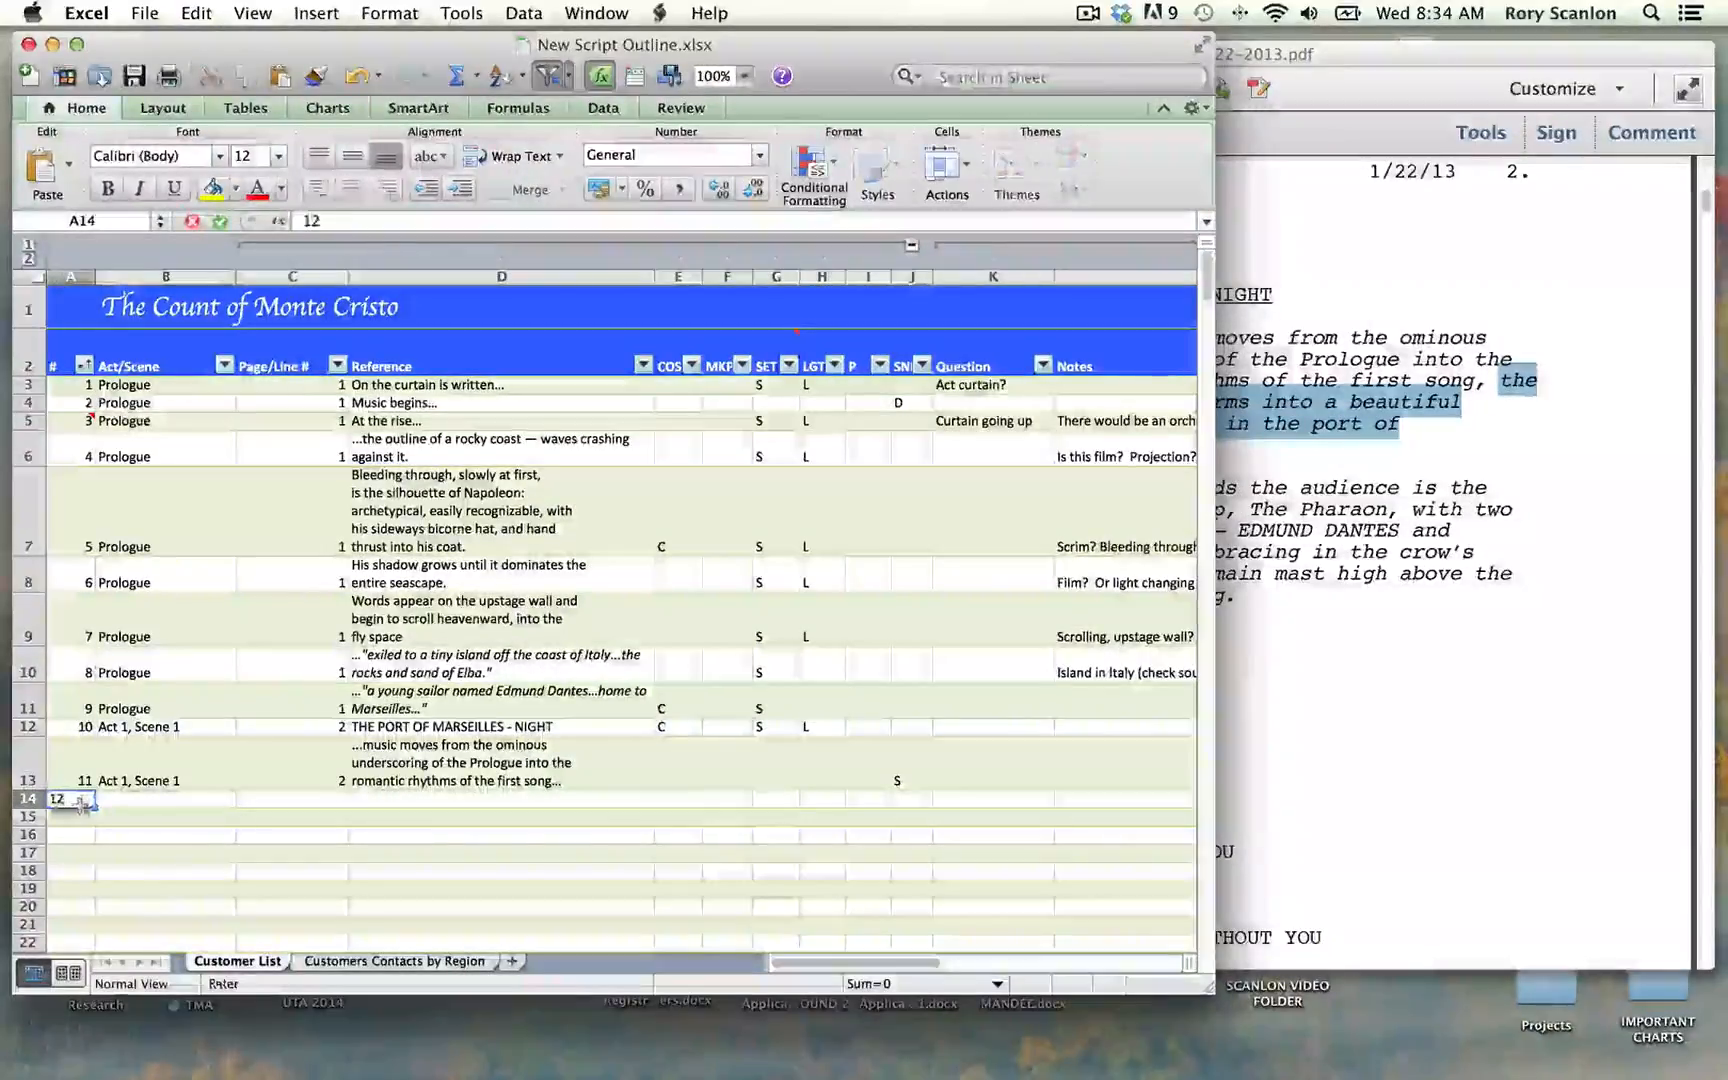
key("Tab")
type("ac")
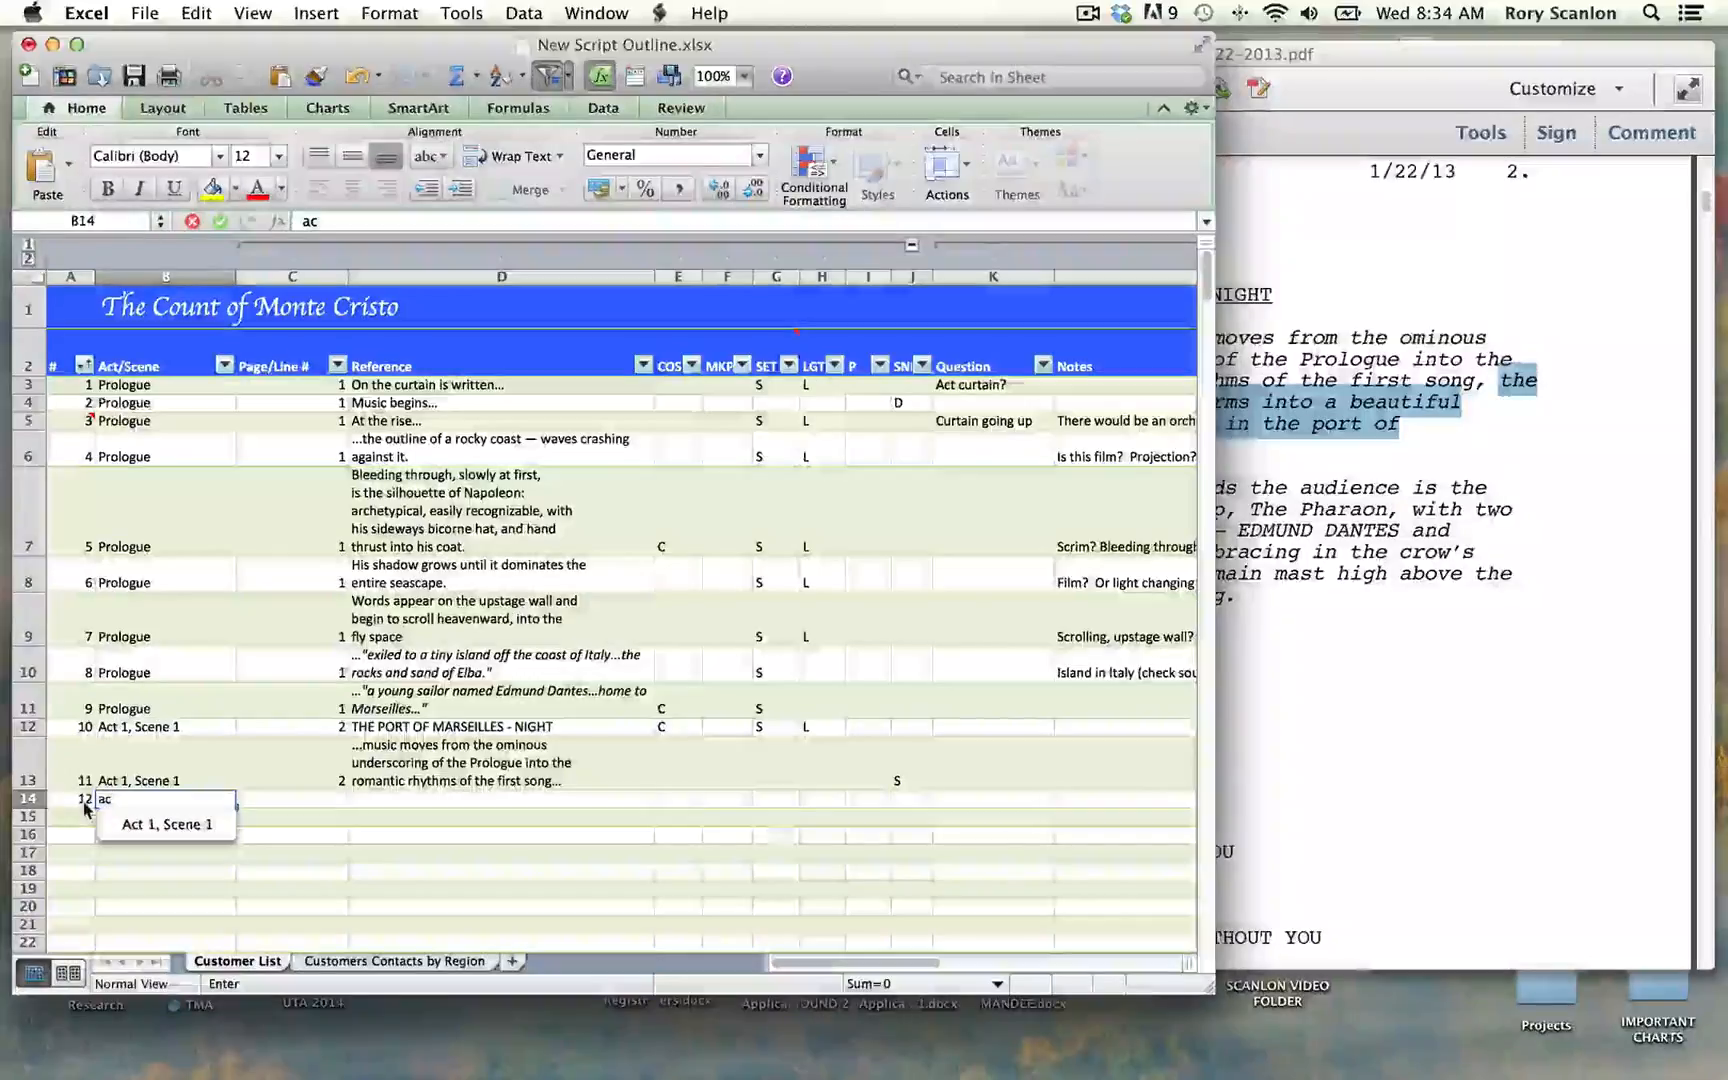
key("Tab")
type("2")
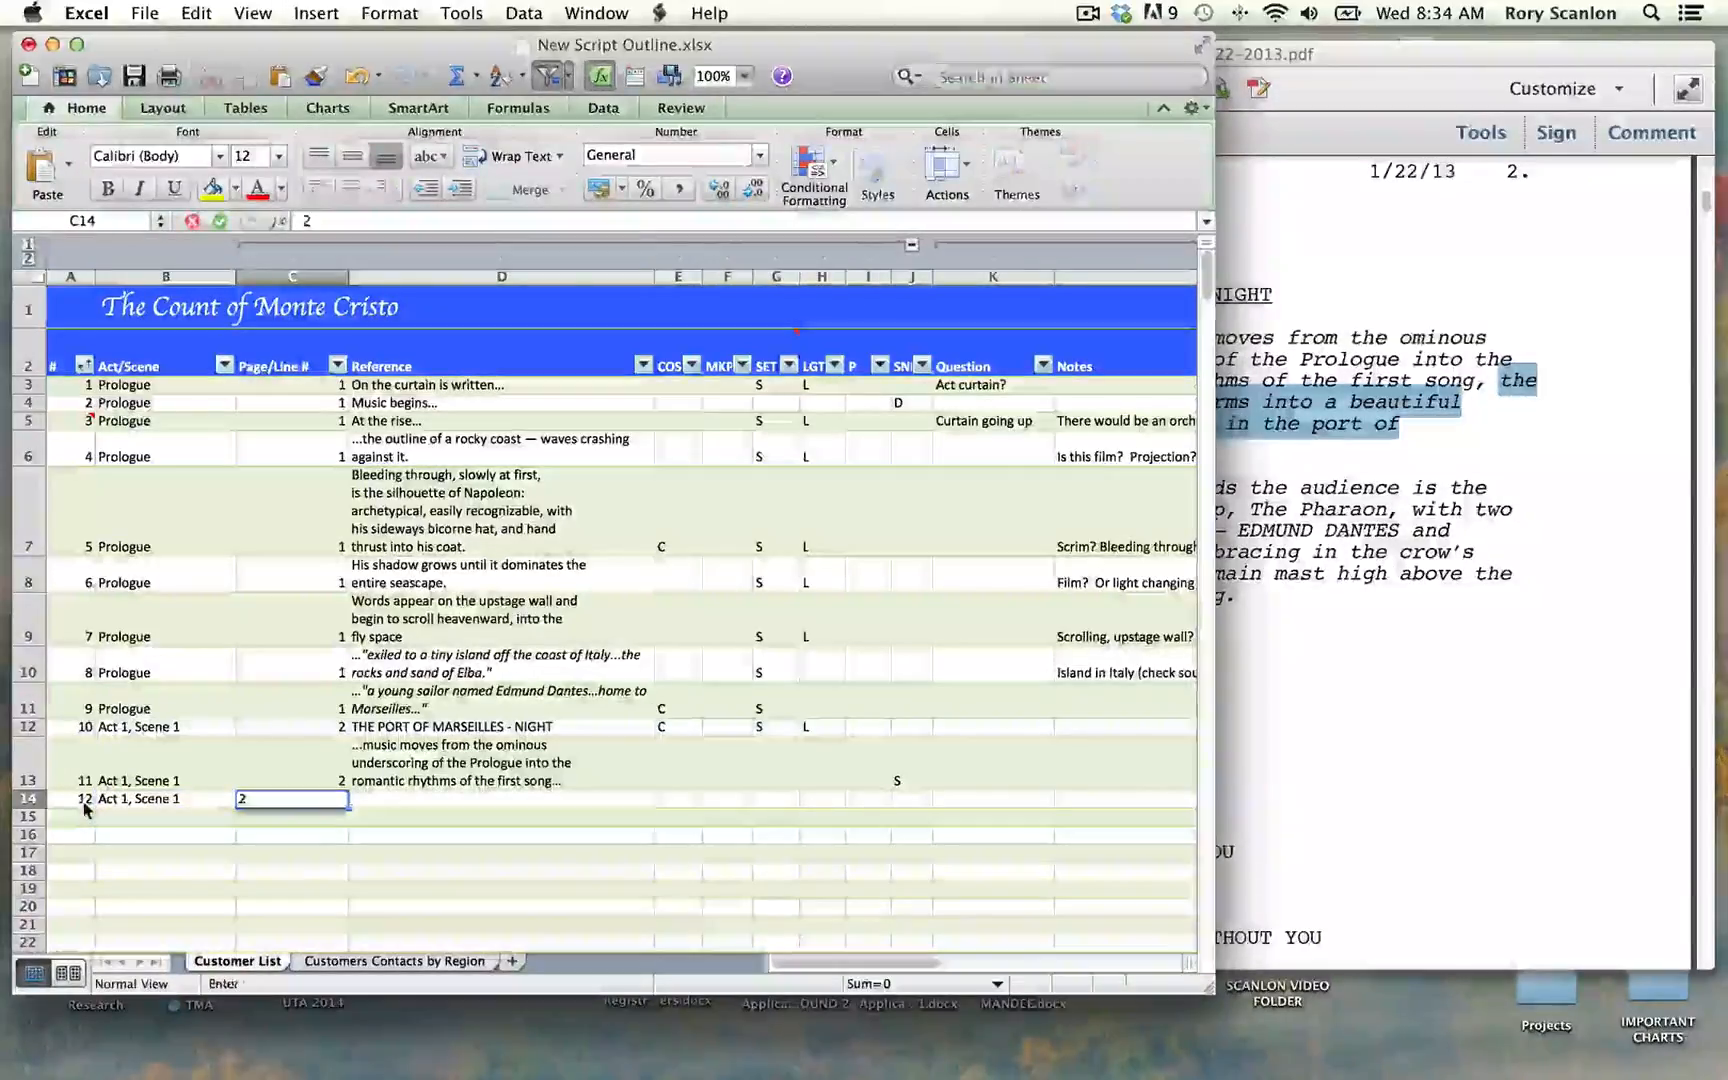
key("Tab")
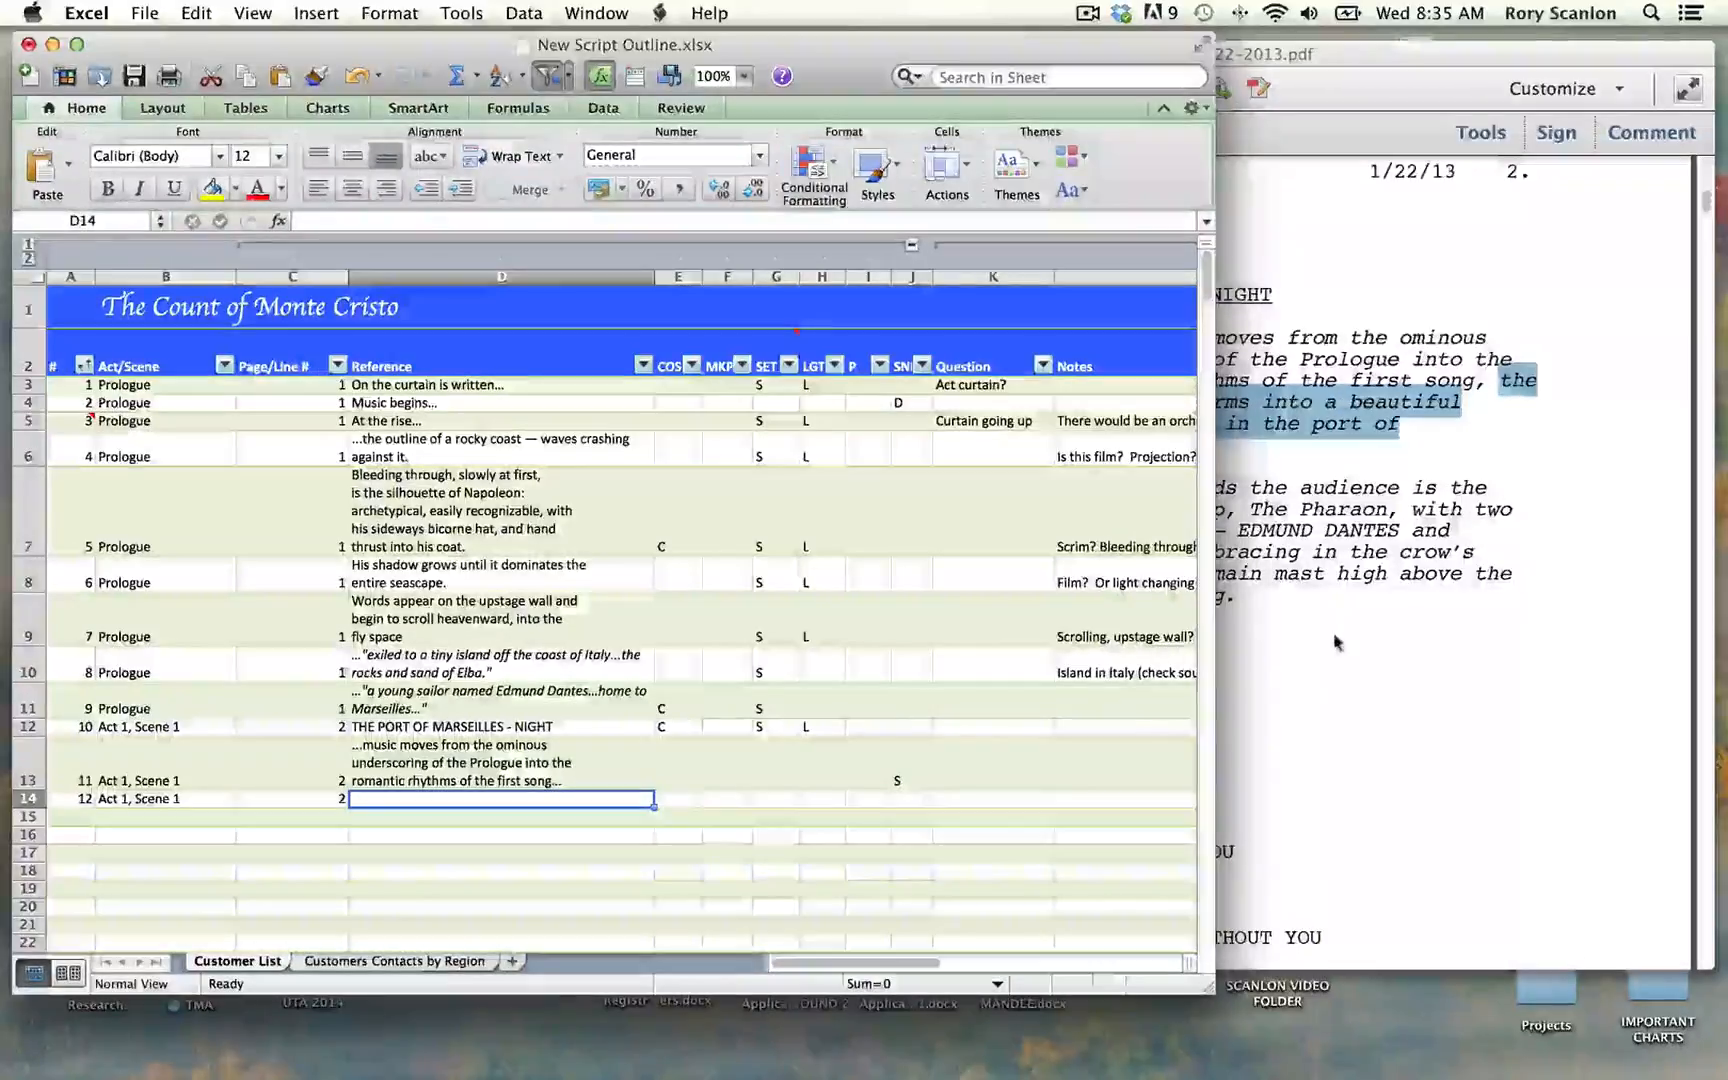
Step: Paste the copied "the stage transforms into a beautiful starlit night" passage into row 14's Reference cell
left_click(330, 223)
type("Marseilles.")
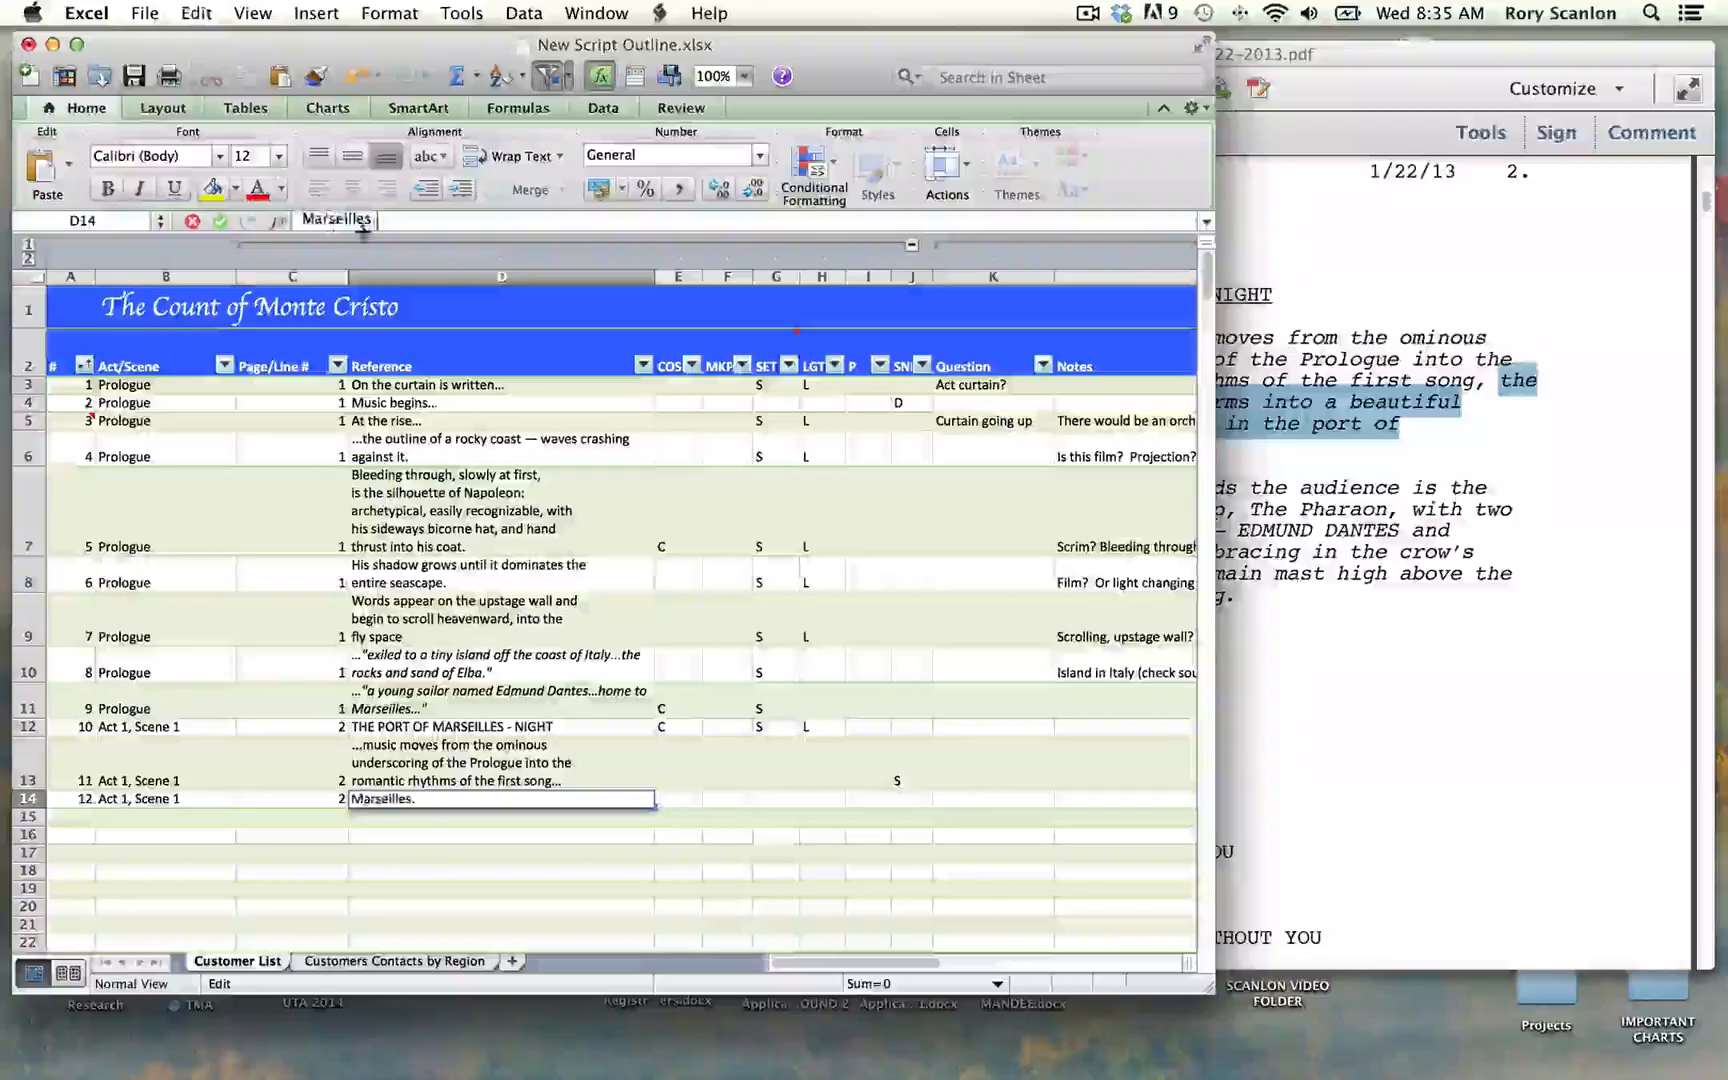
left_click(450, 839)
Step: Remove the line breaks from row 14's Reference text and put an ellipsis at its start
left_click(354, 808)
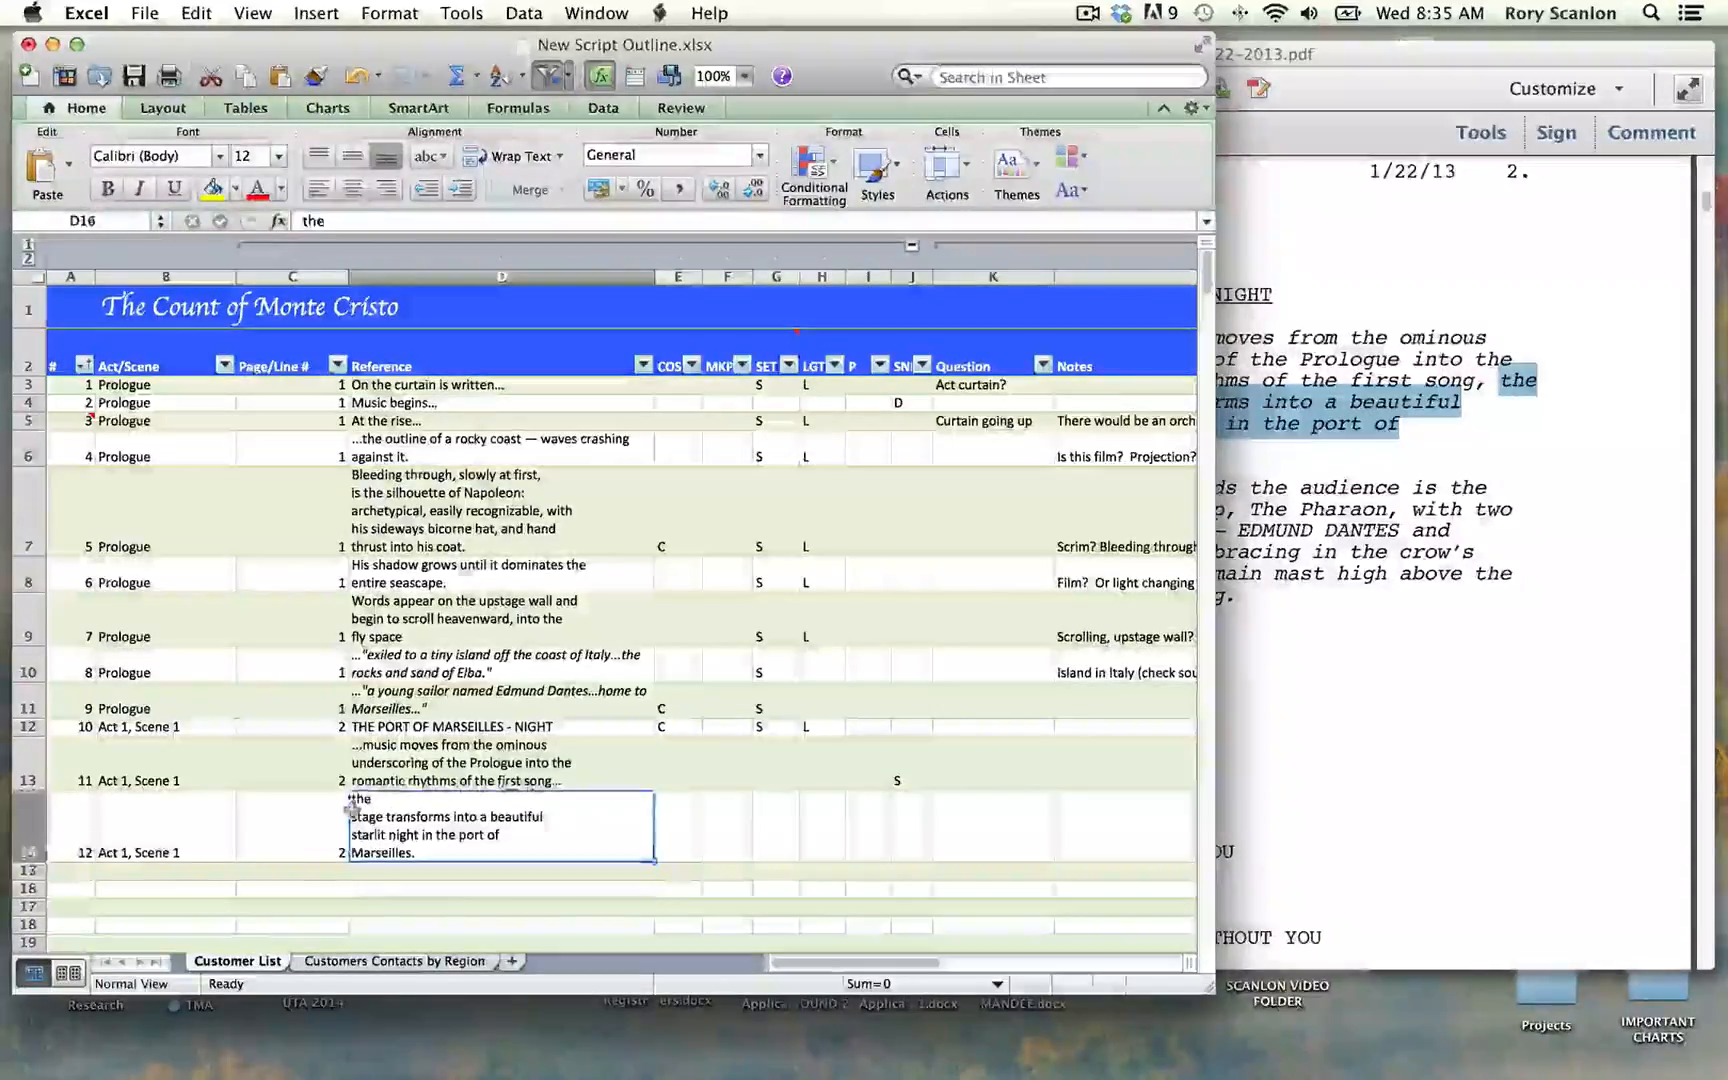
double_click(352, 806)
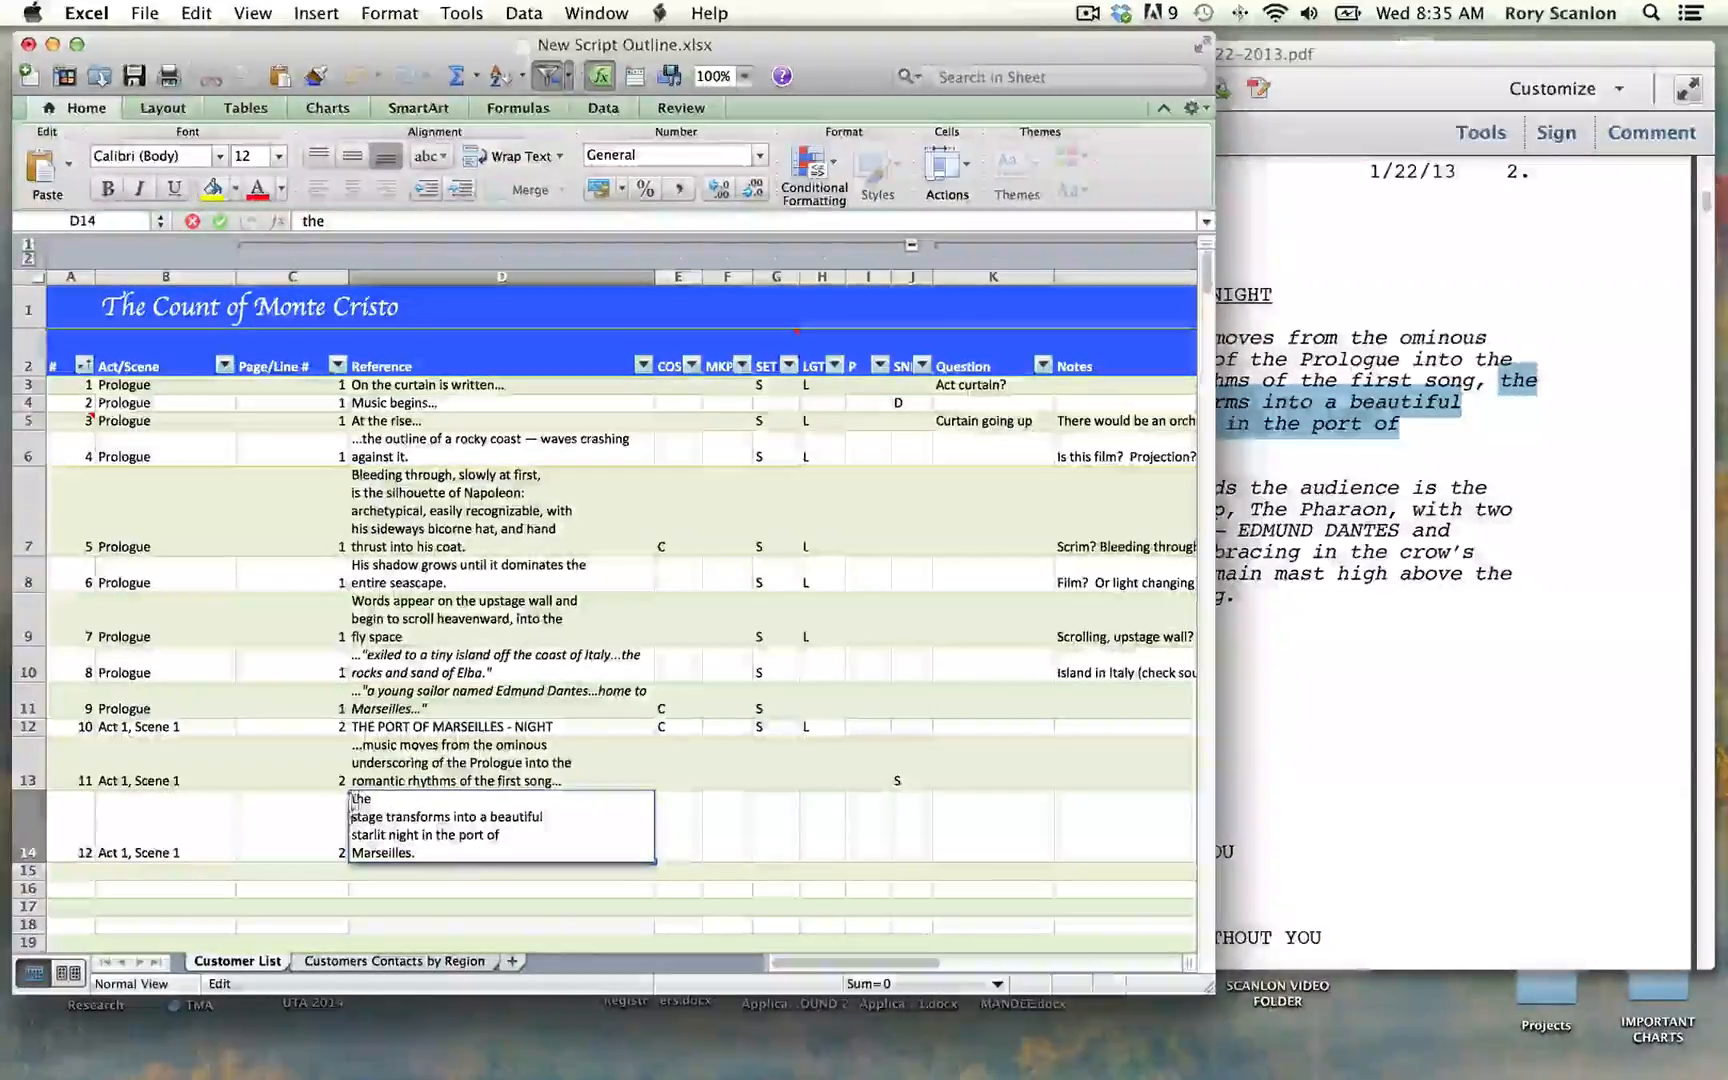
key("BackSpace")
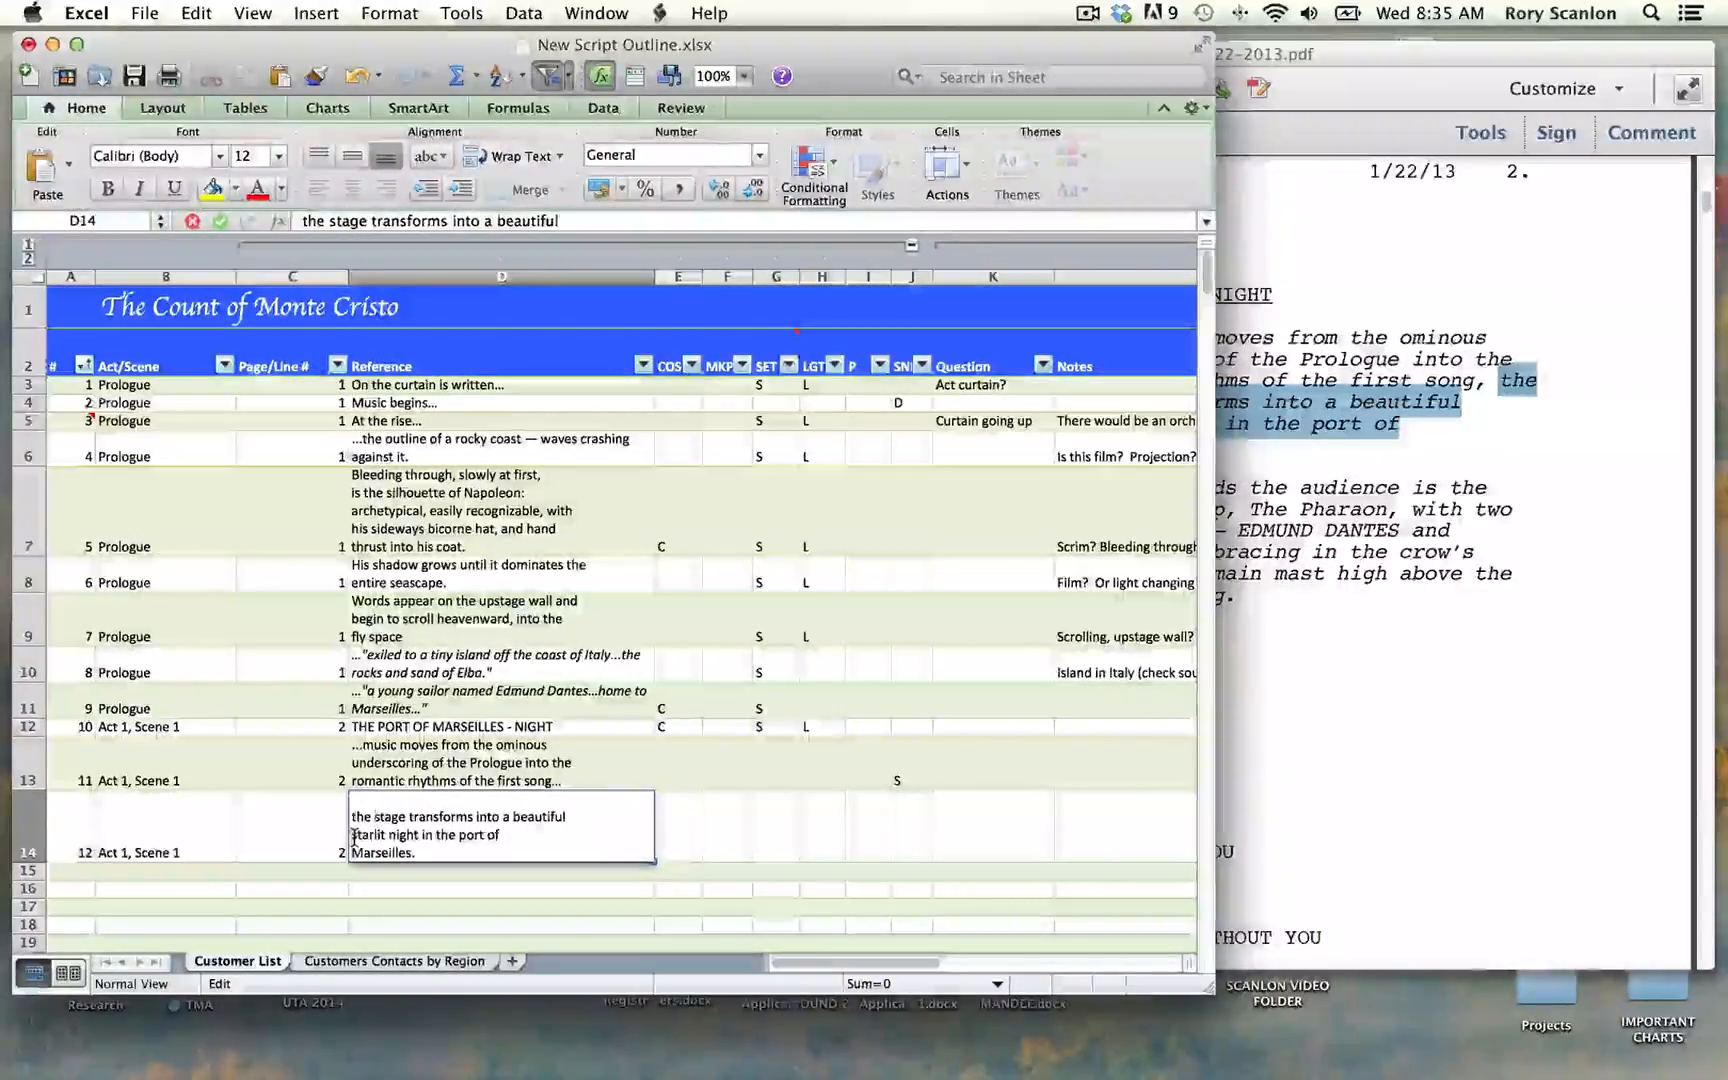
key("BackSpace")
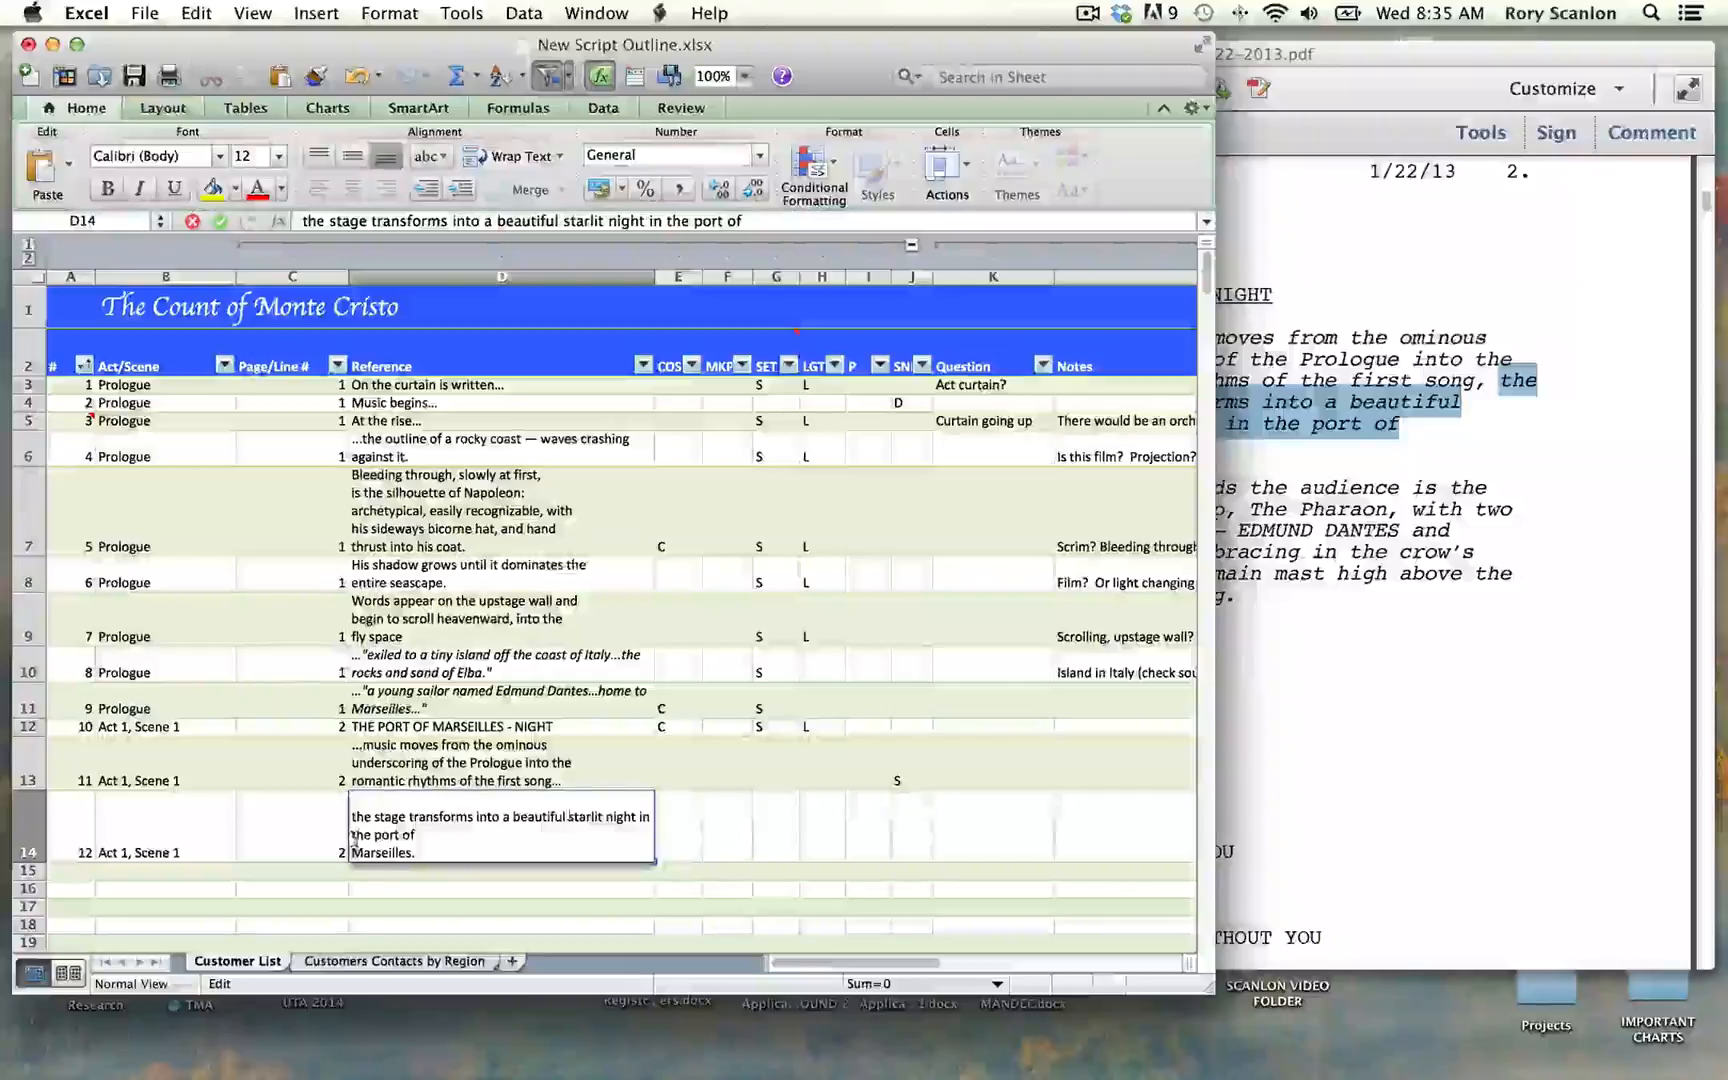
left_click(352, 852)
key("BackSpace")
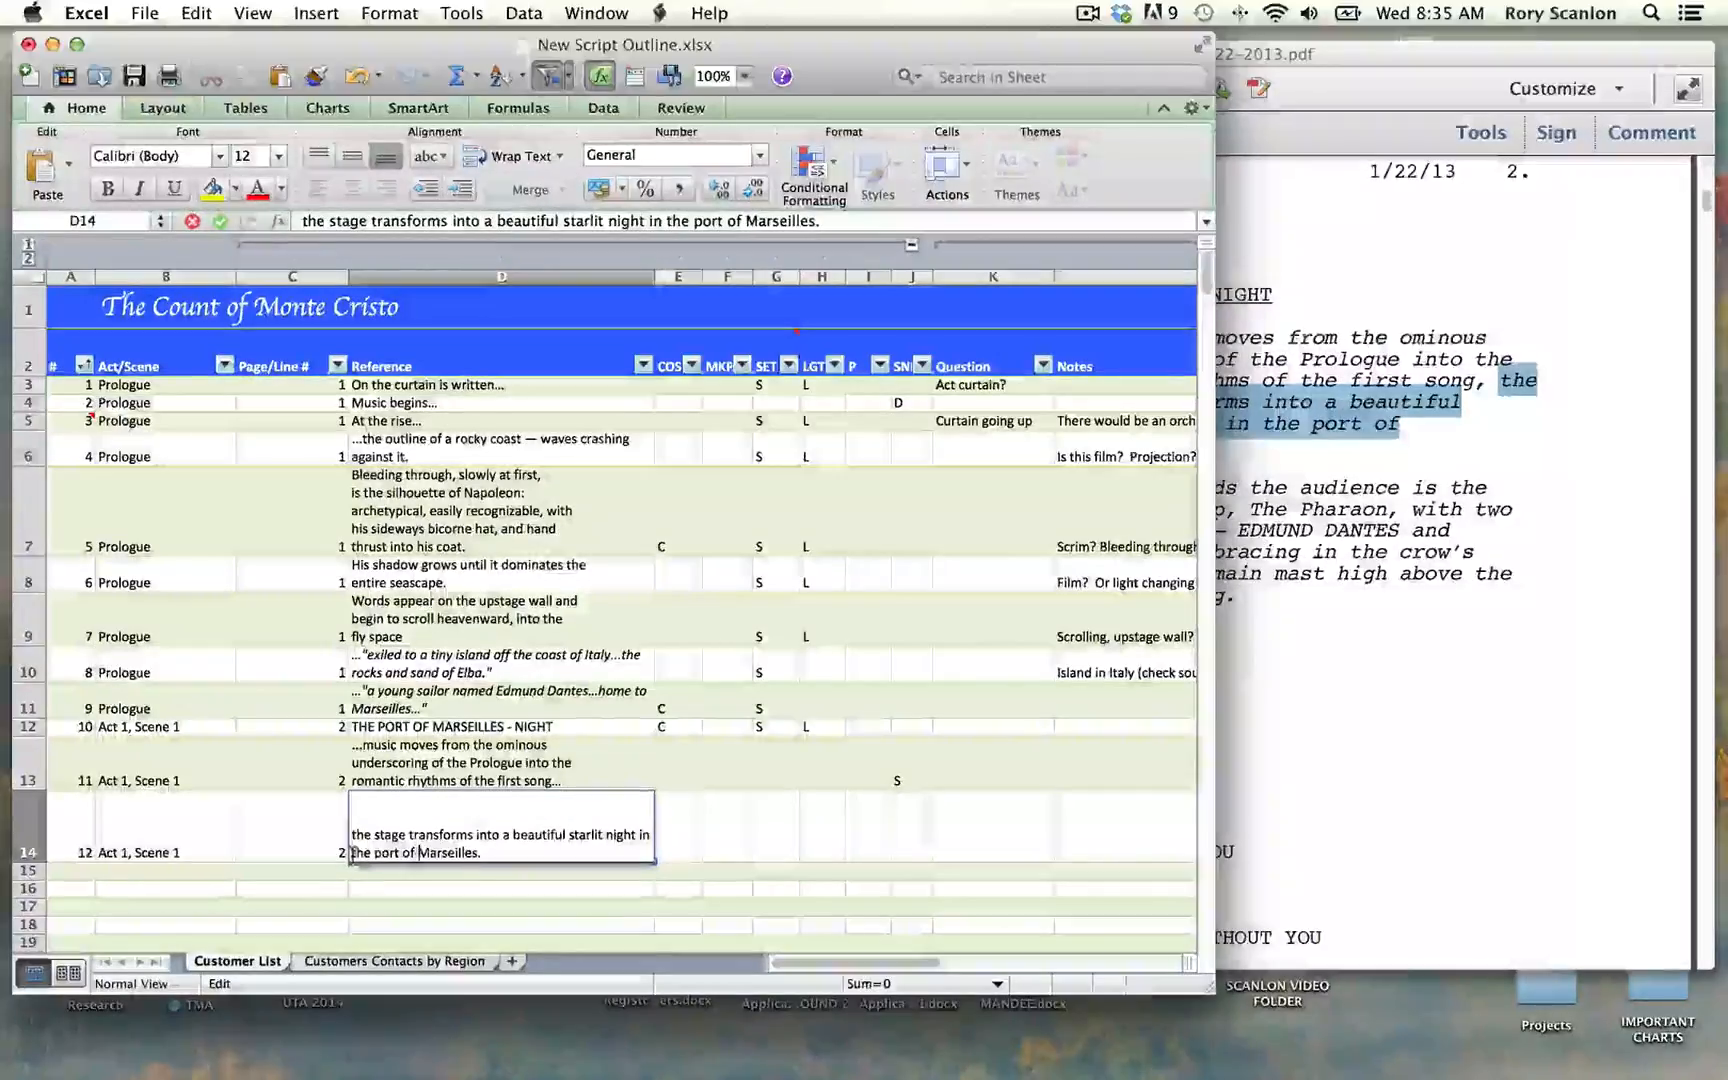
left_click(350, 835)
type("...")
key("Tab")
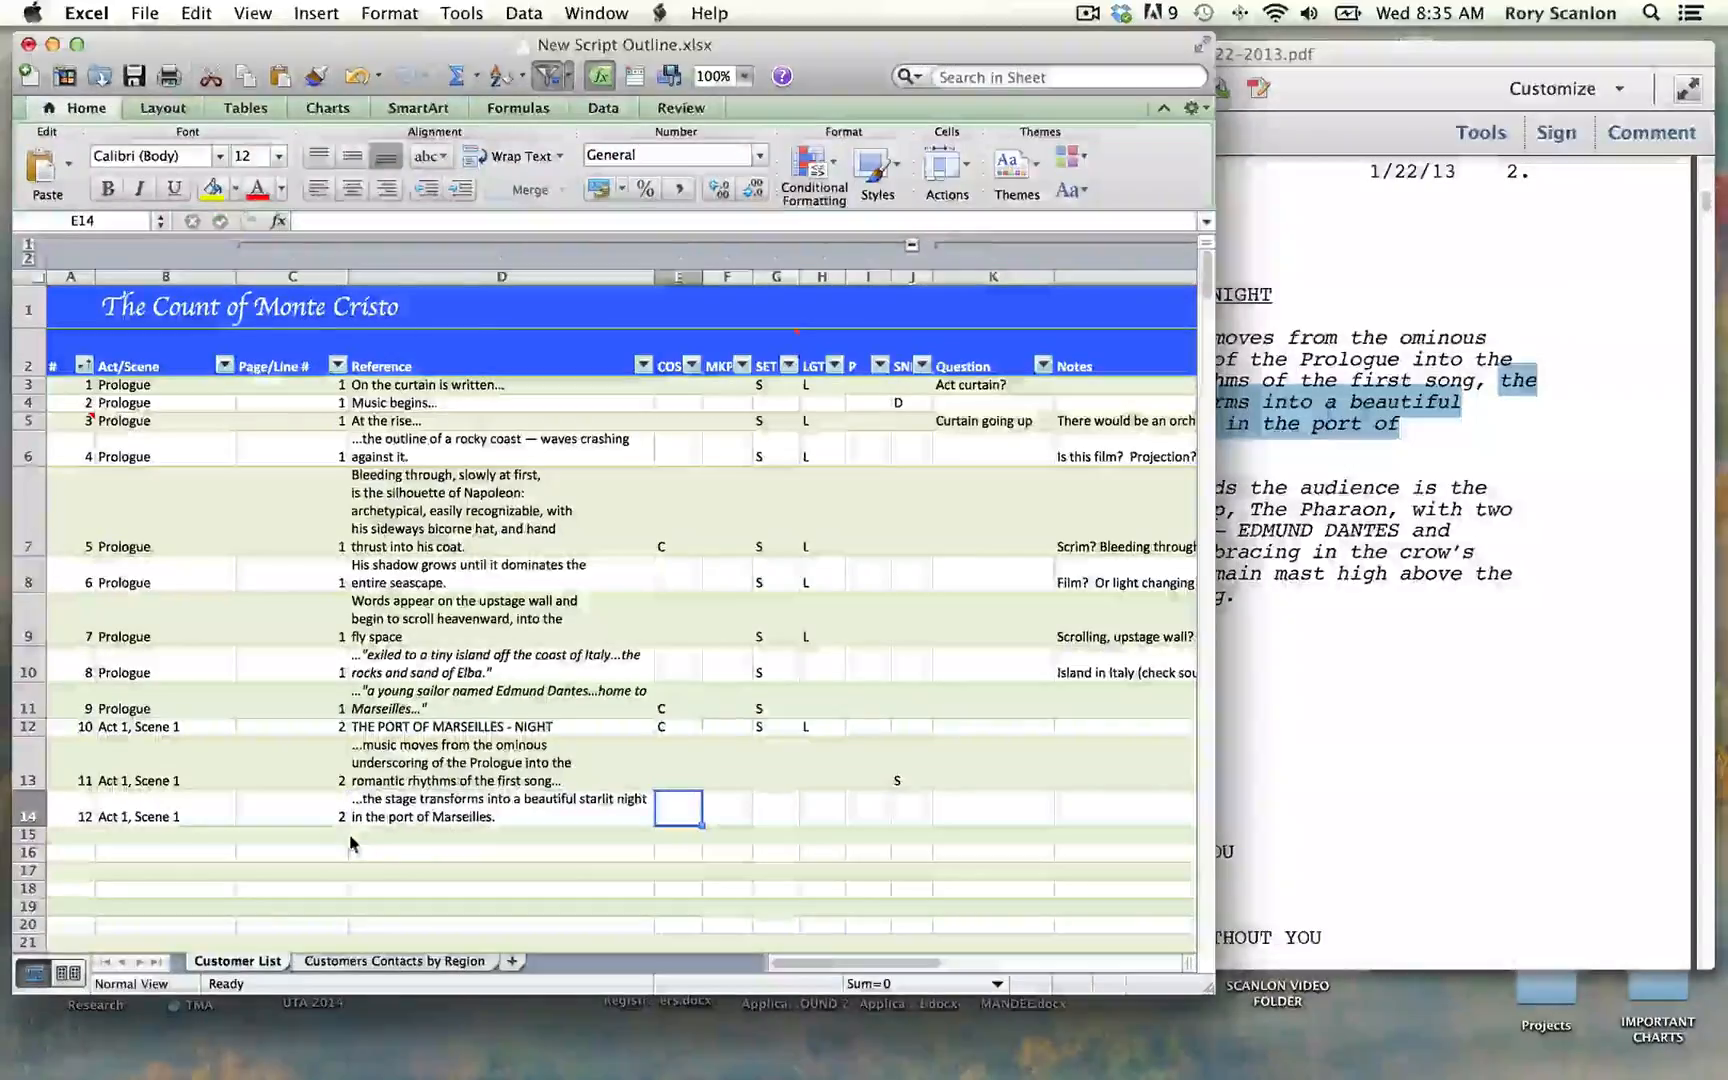
Step: Mark row 14 with S in the SET column and L in the LGT column
key("Tab")
key("Tab")
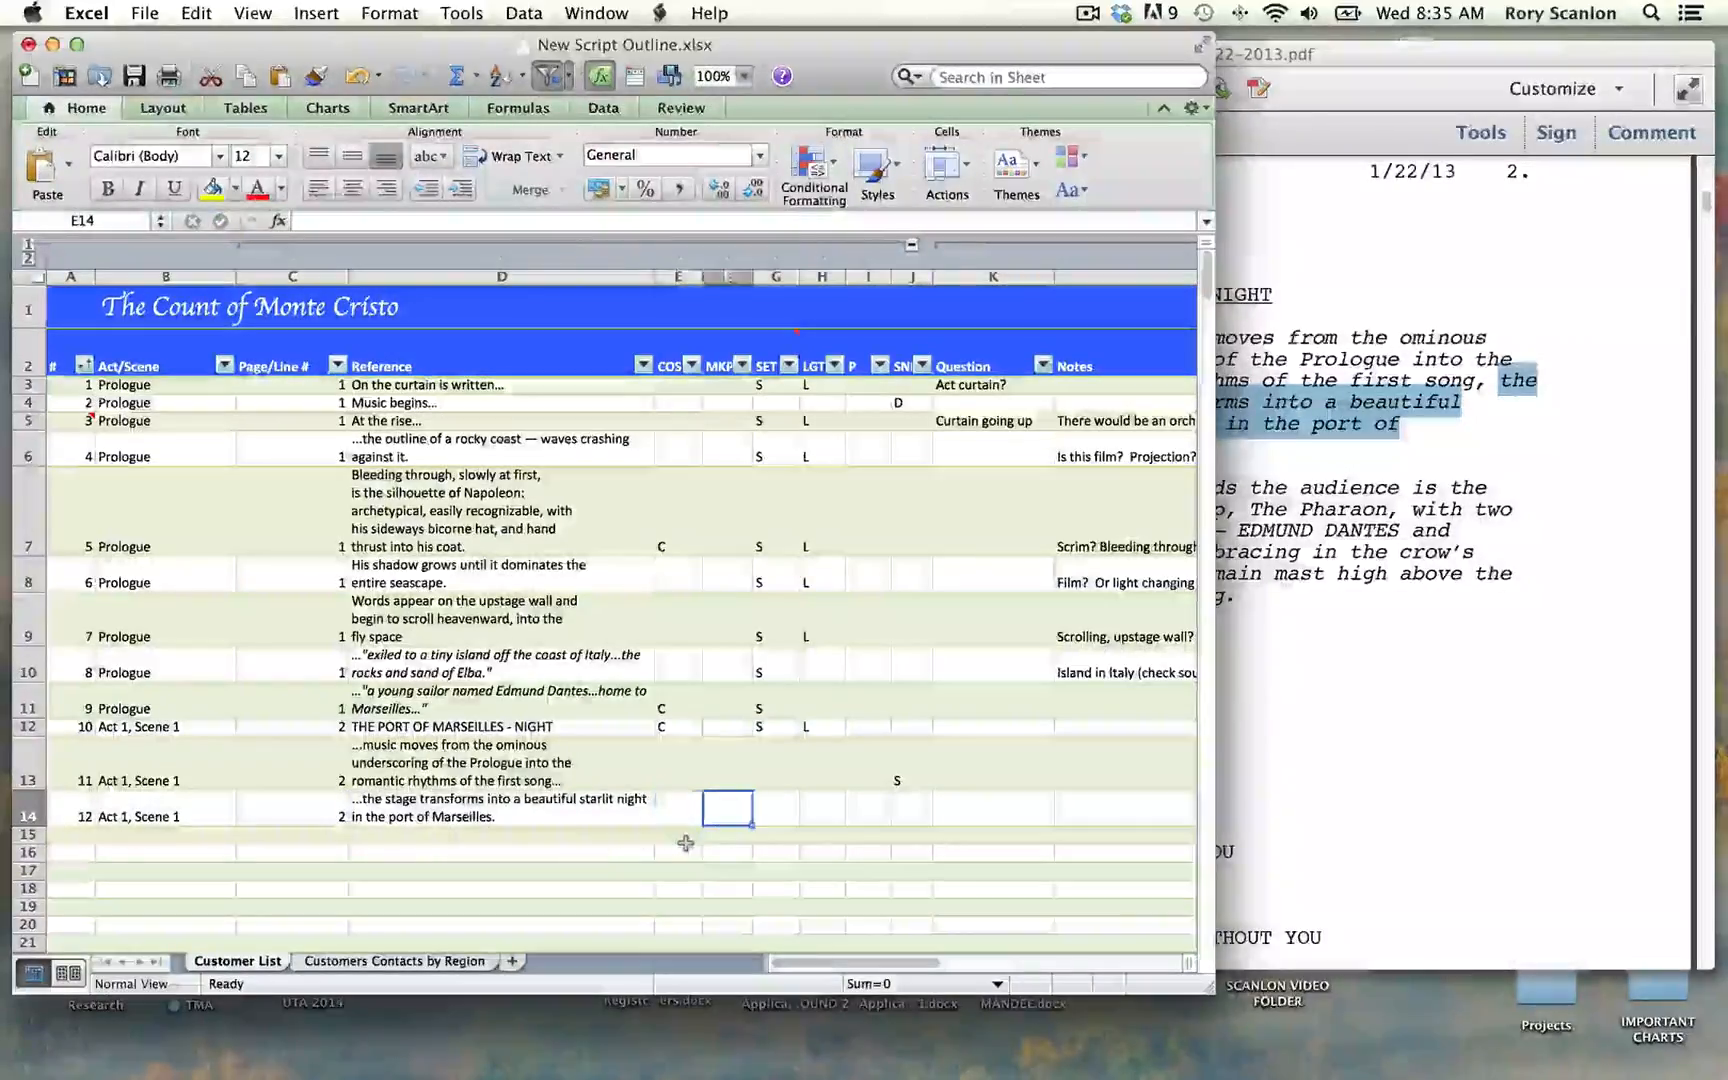
type("S")
key("Tab")
type("L")
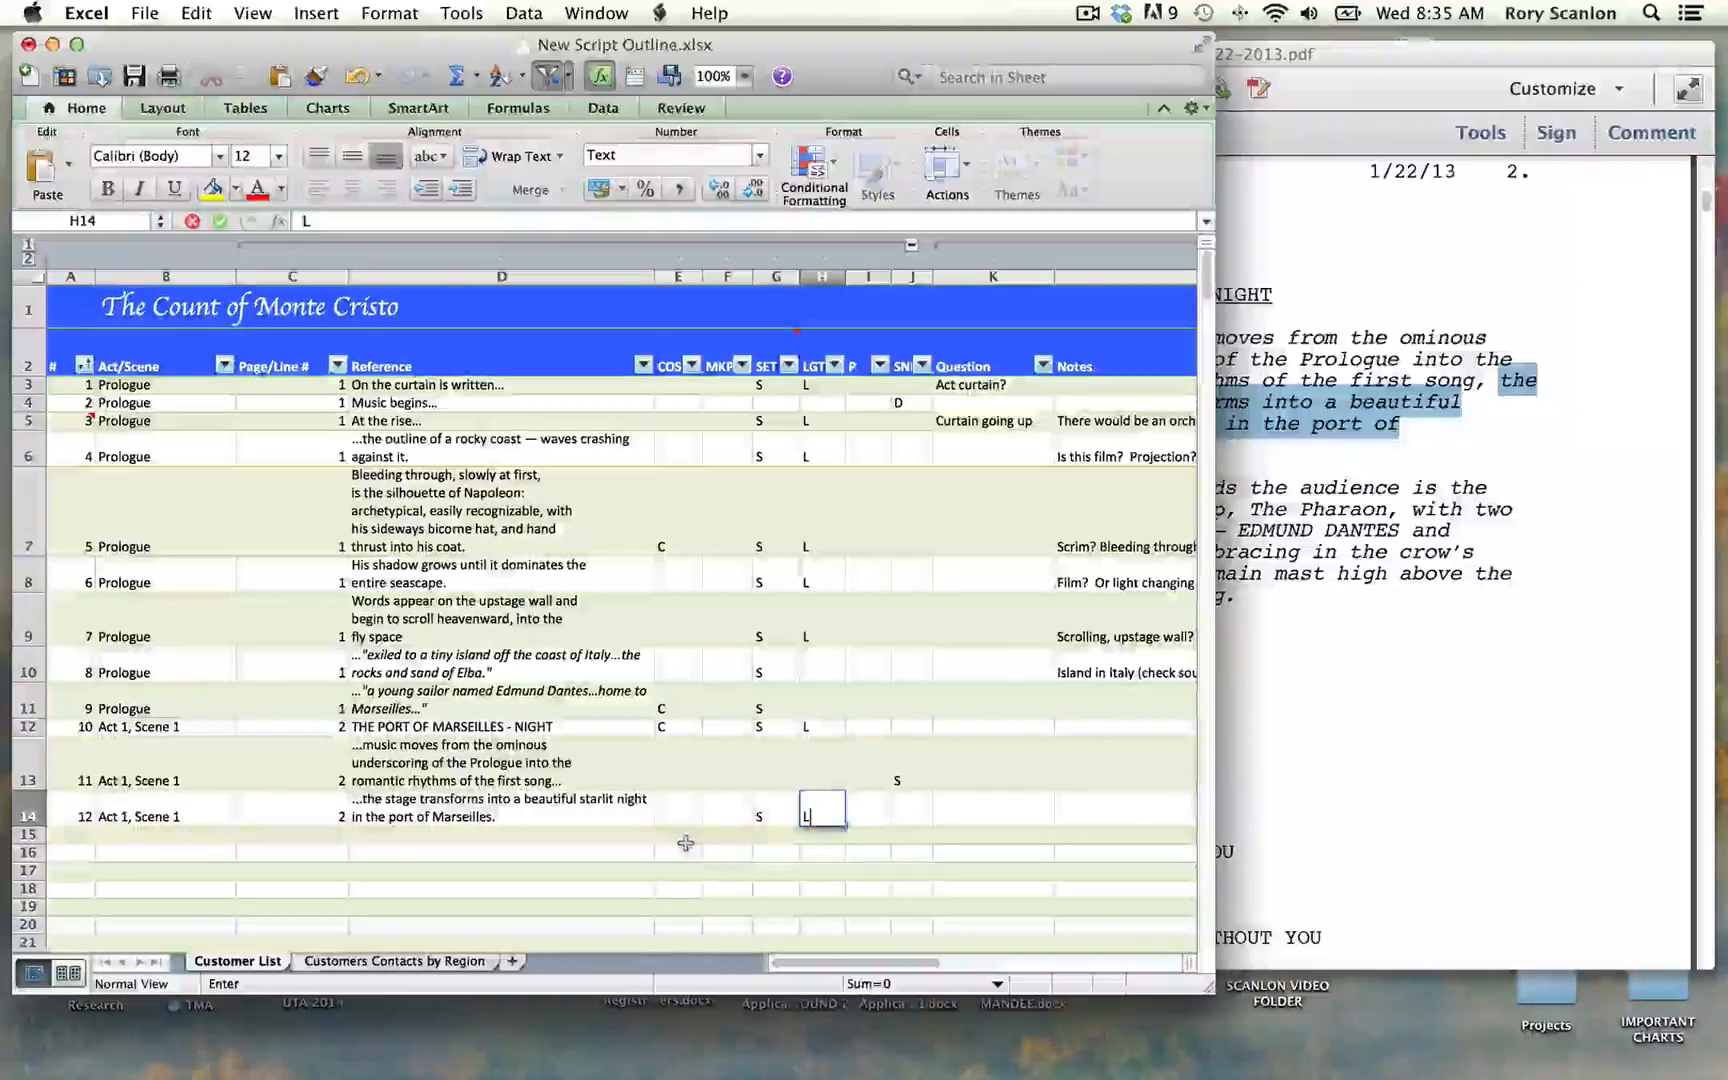
Step: Switch to the script PDF and copy the whole "Looming towards the audience" paragraph, ending with "ship's rigging."
left_click(1306, 678)
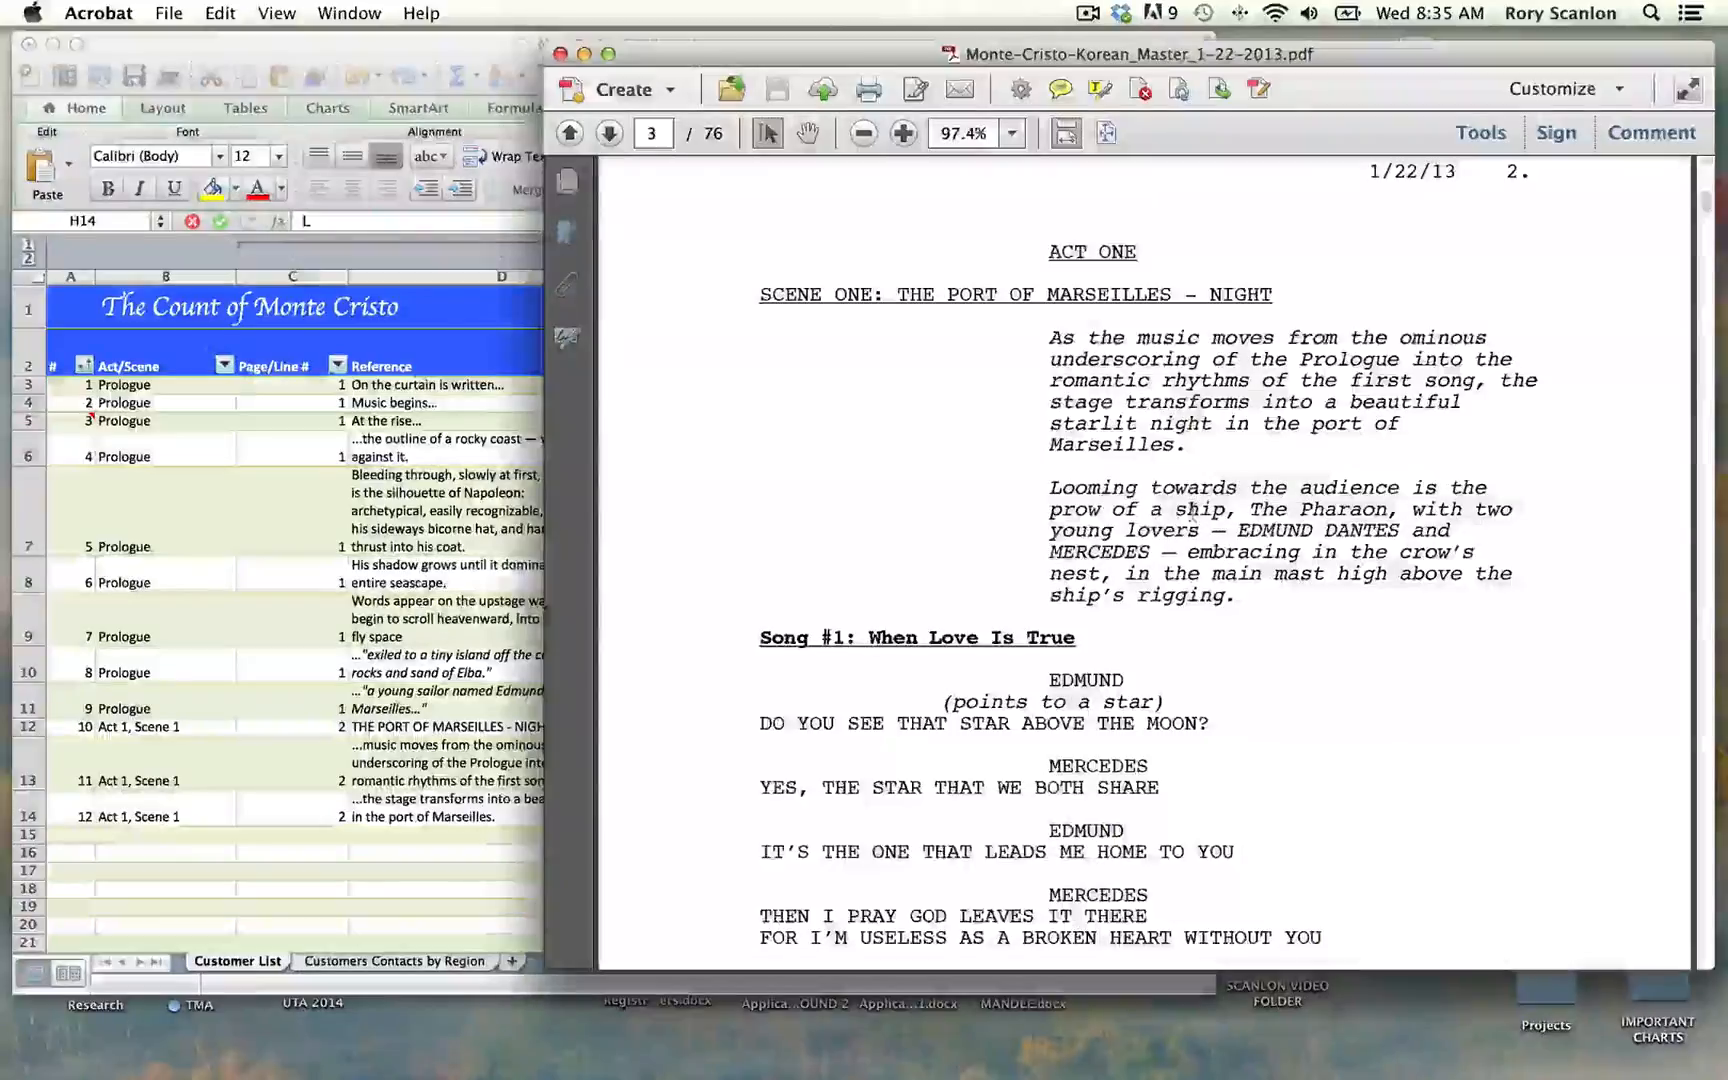
left_click(1050, 488)
left_click_drag(1236, 596, 1034, 487)
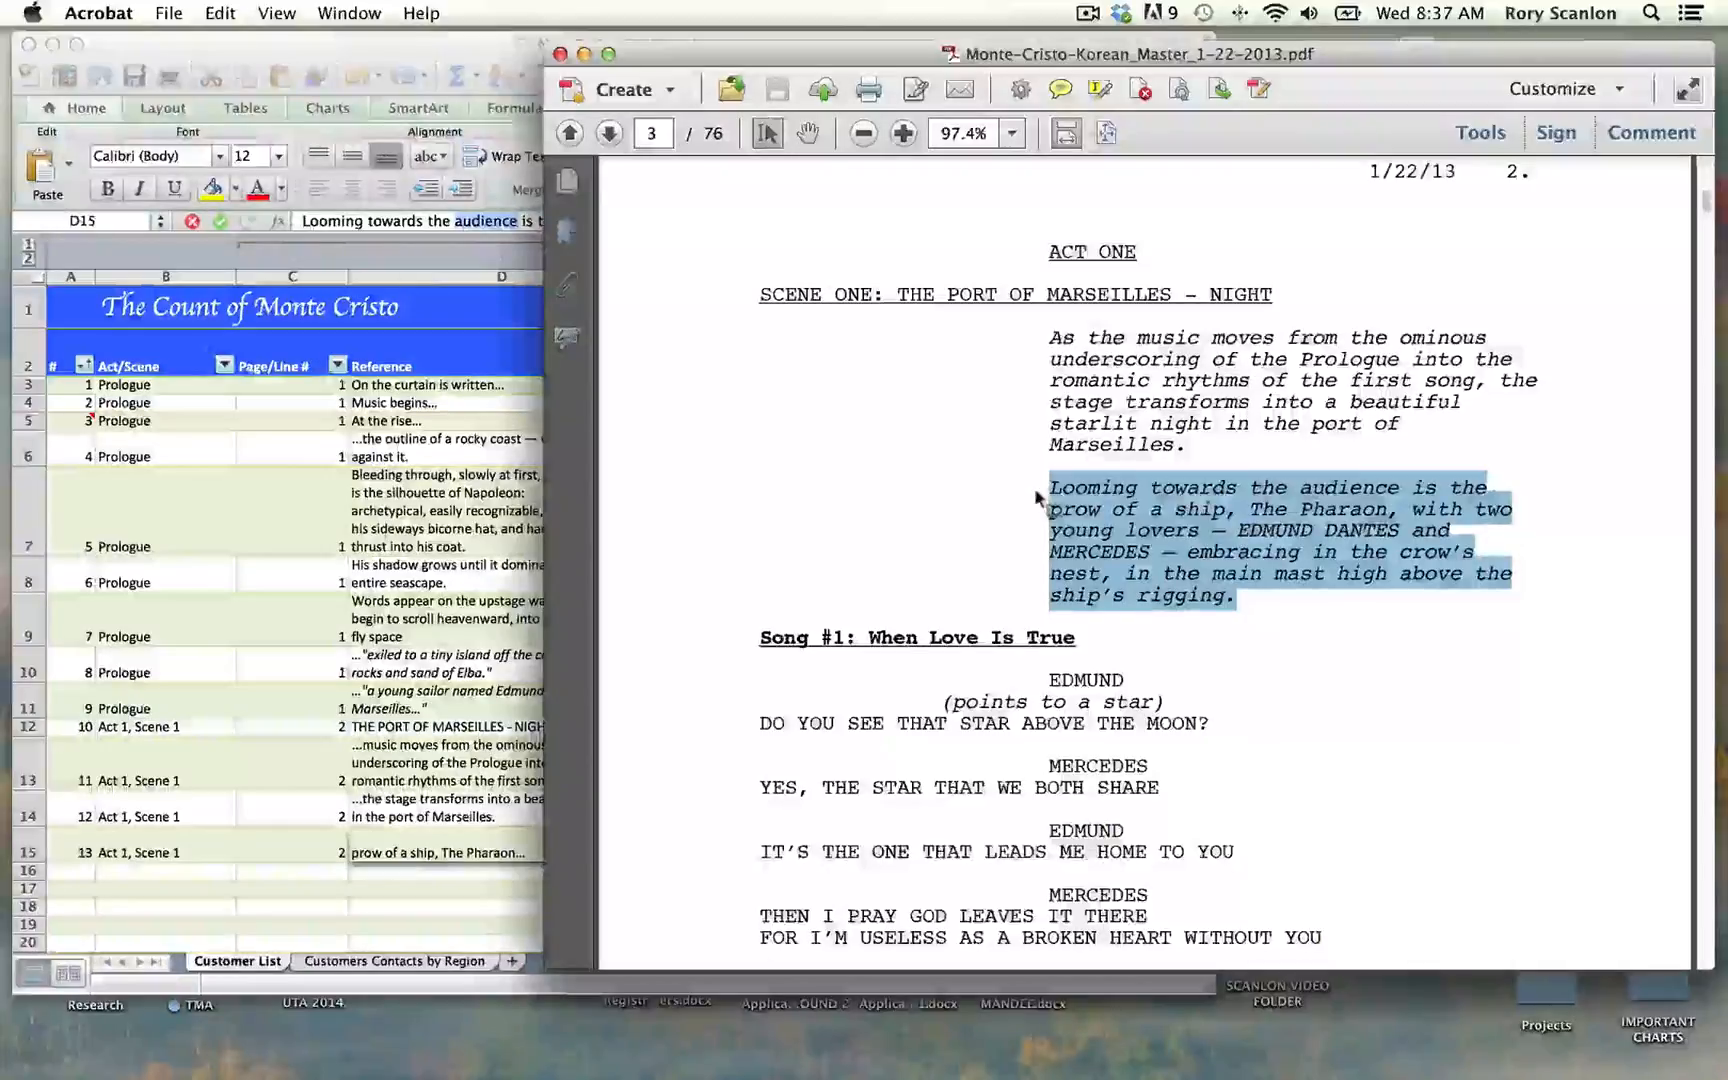
key("super+c")
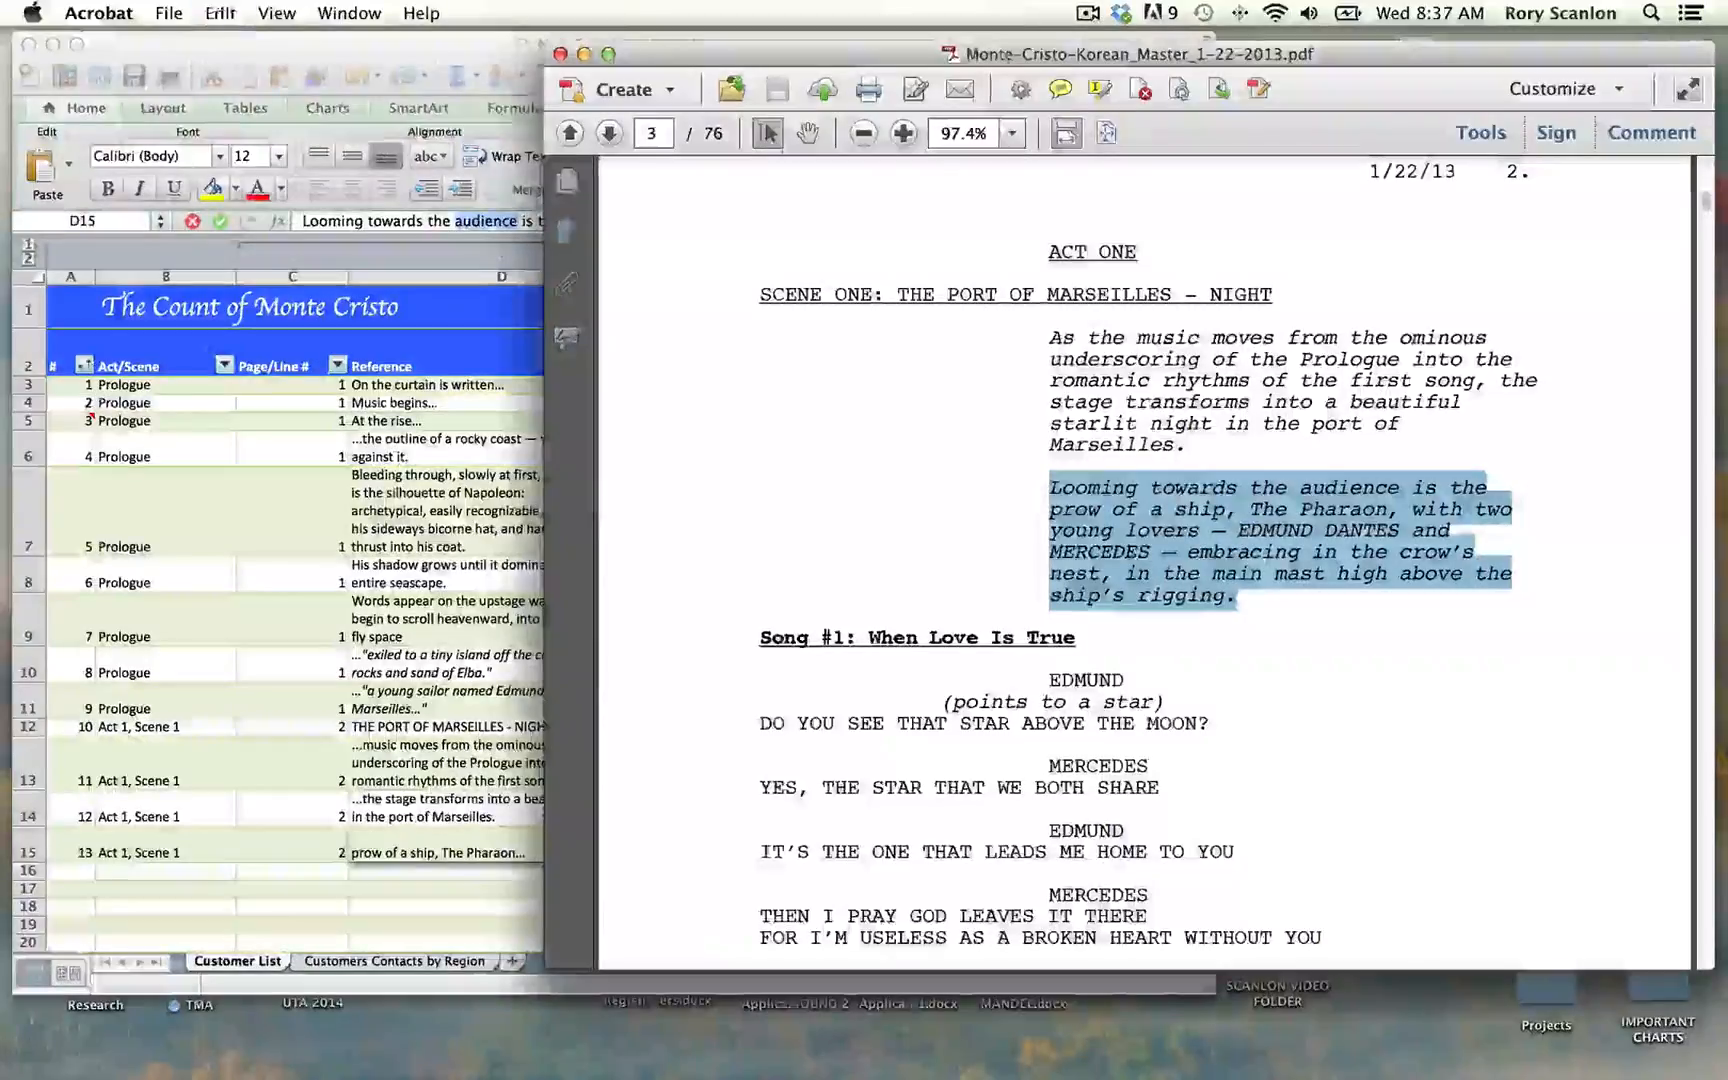
Step: Back in Excel, replace the first line of row 15's Reference text with the copied "Looming towards the audience" paragraph
left_click(538, 516)
left_click(431, 840)
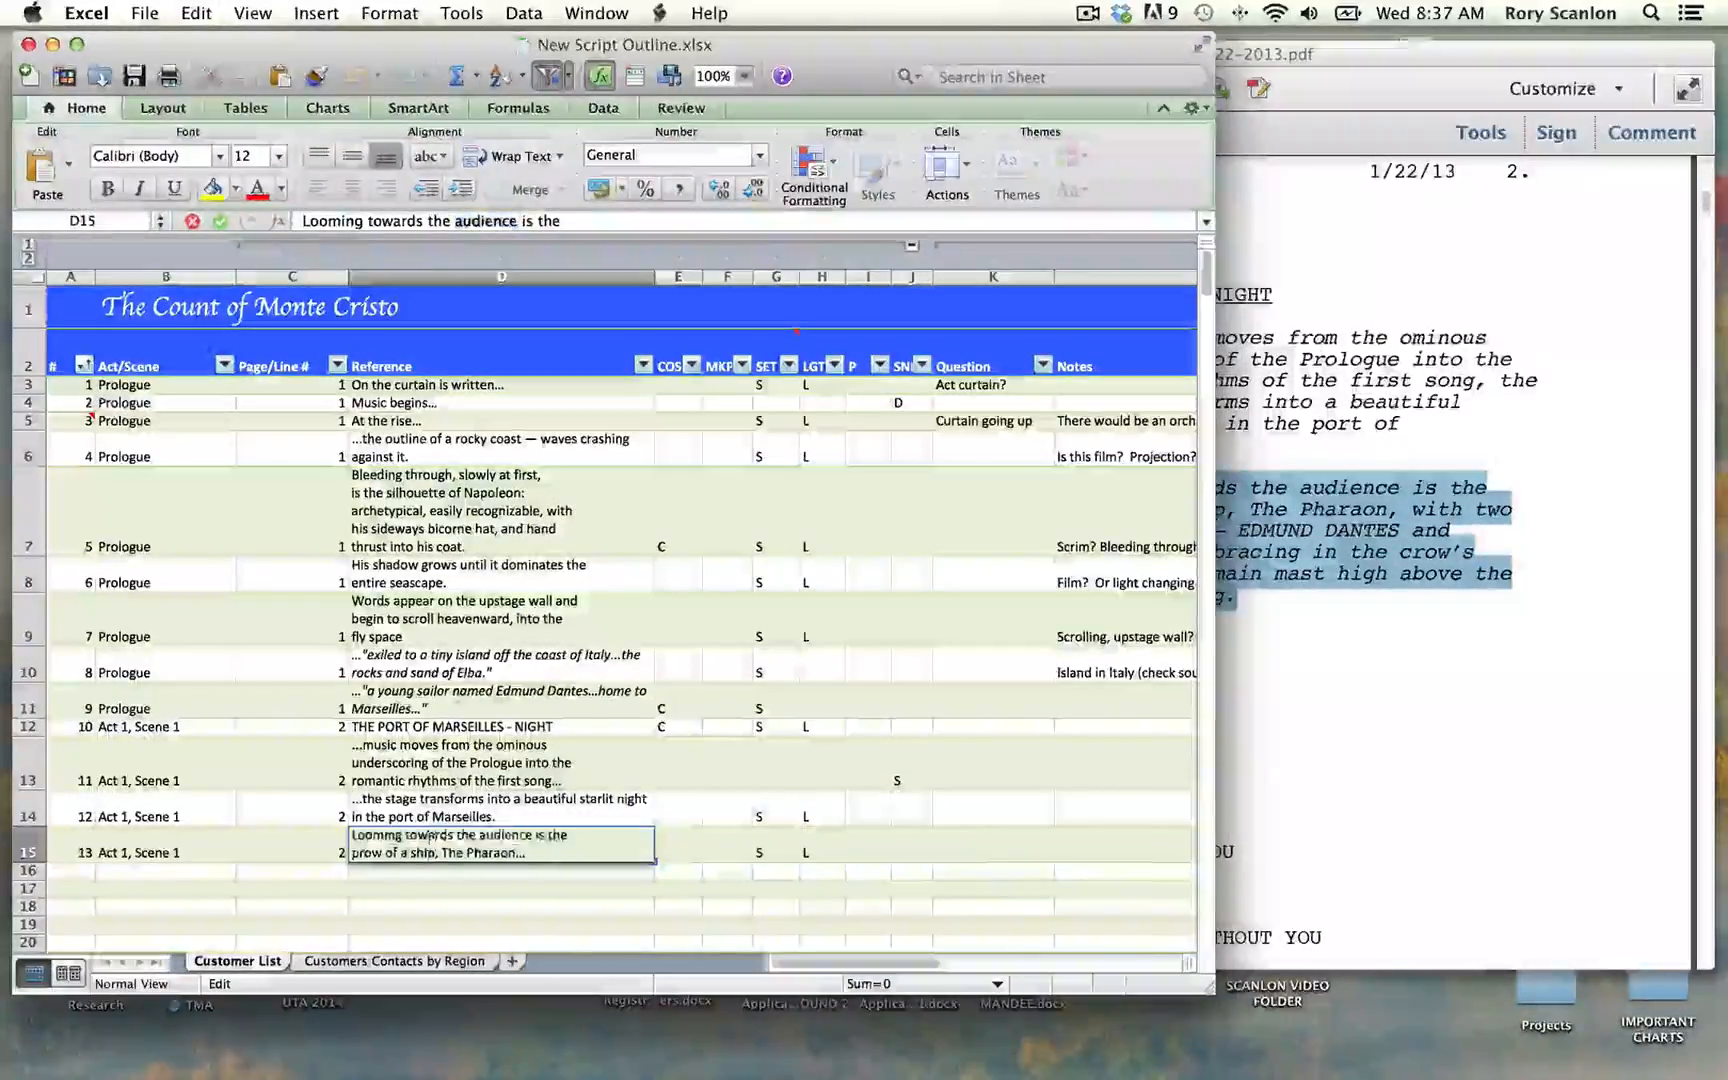
left_click(447, 222)
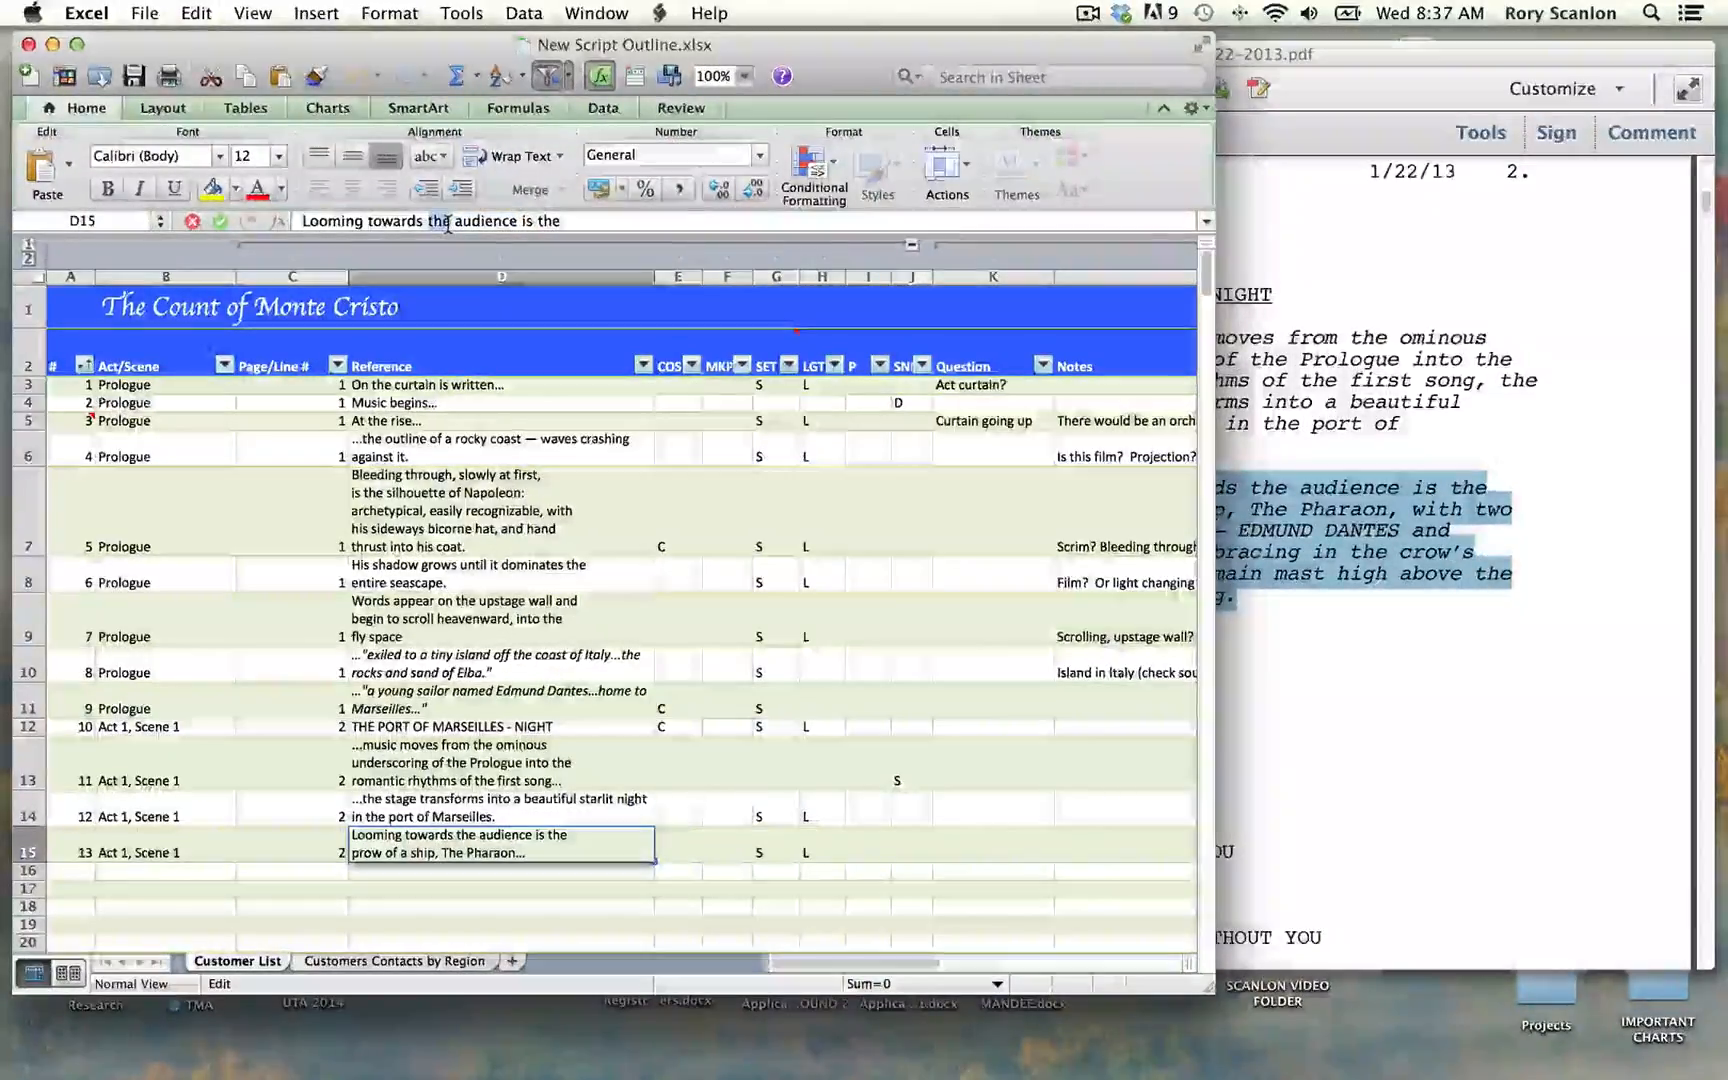
left_click(447, 223)
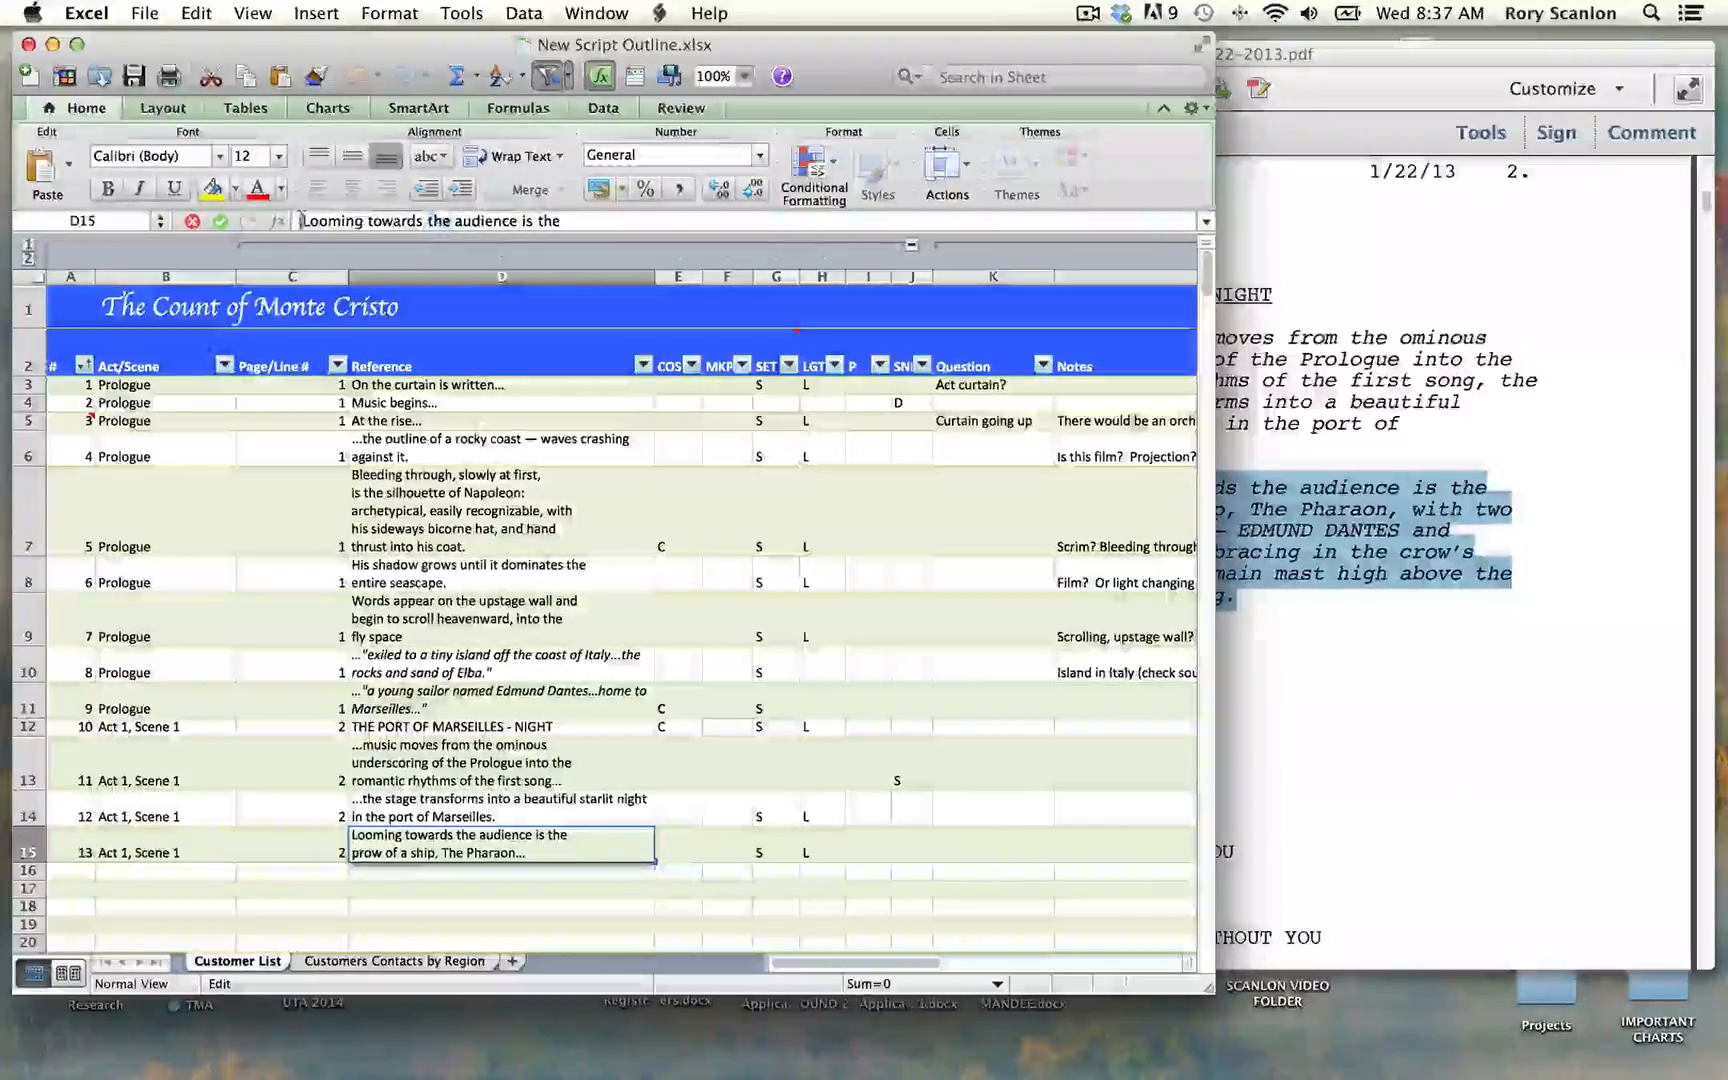
left_click_drag(303, 221, 573, 222)
key("super+v")
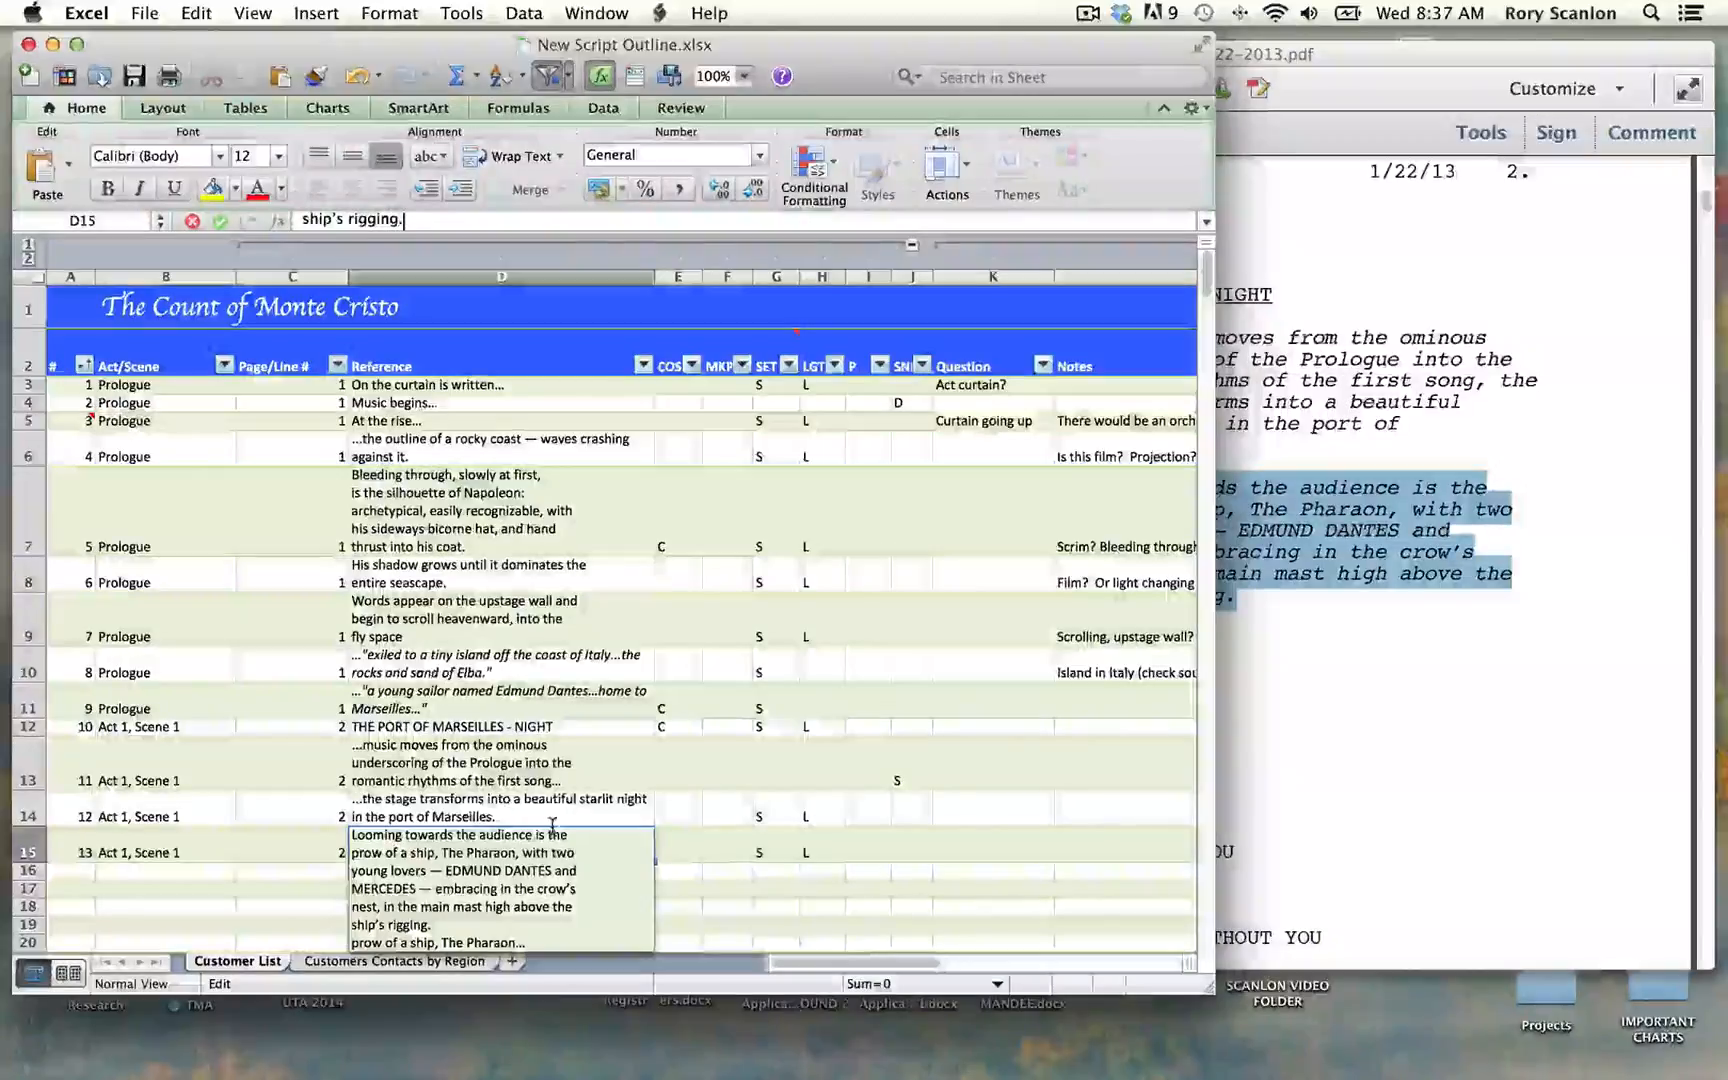
key("BackSpace")
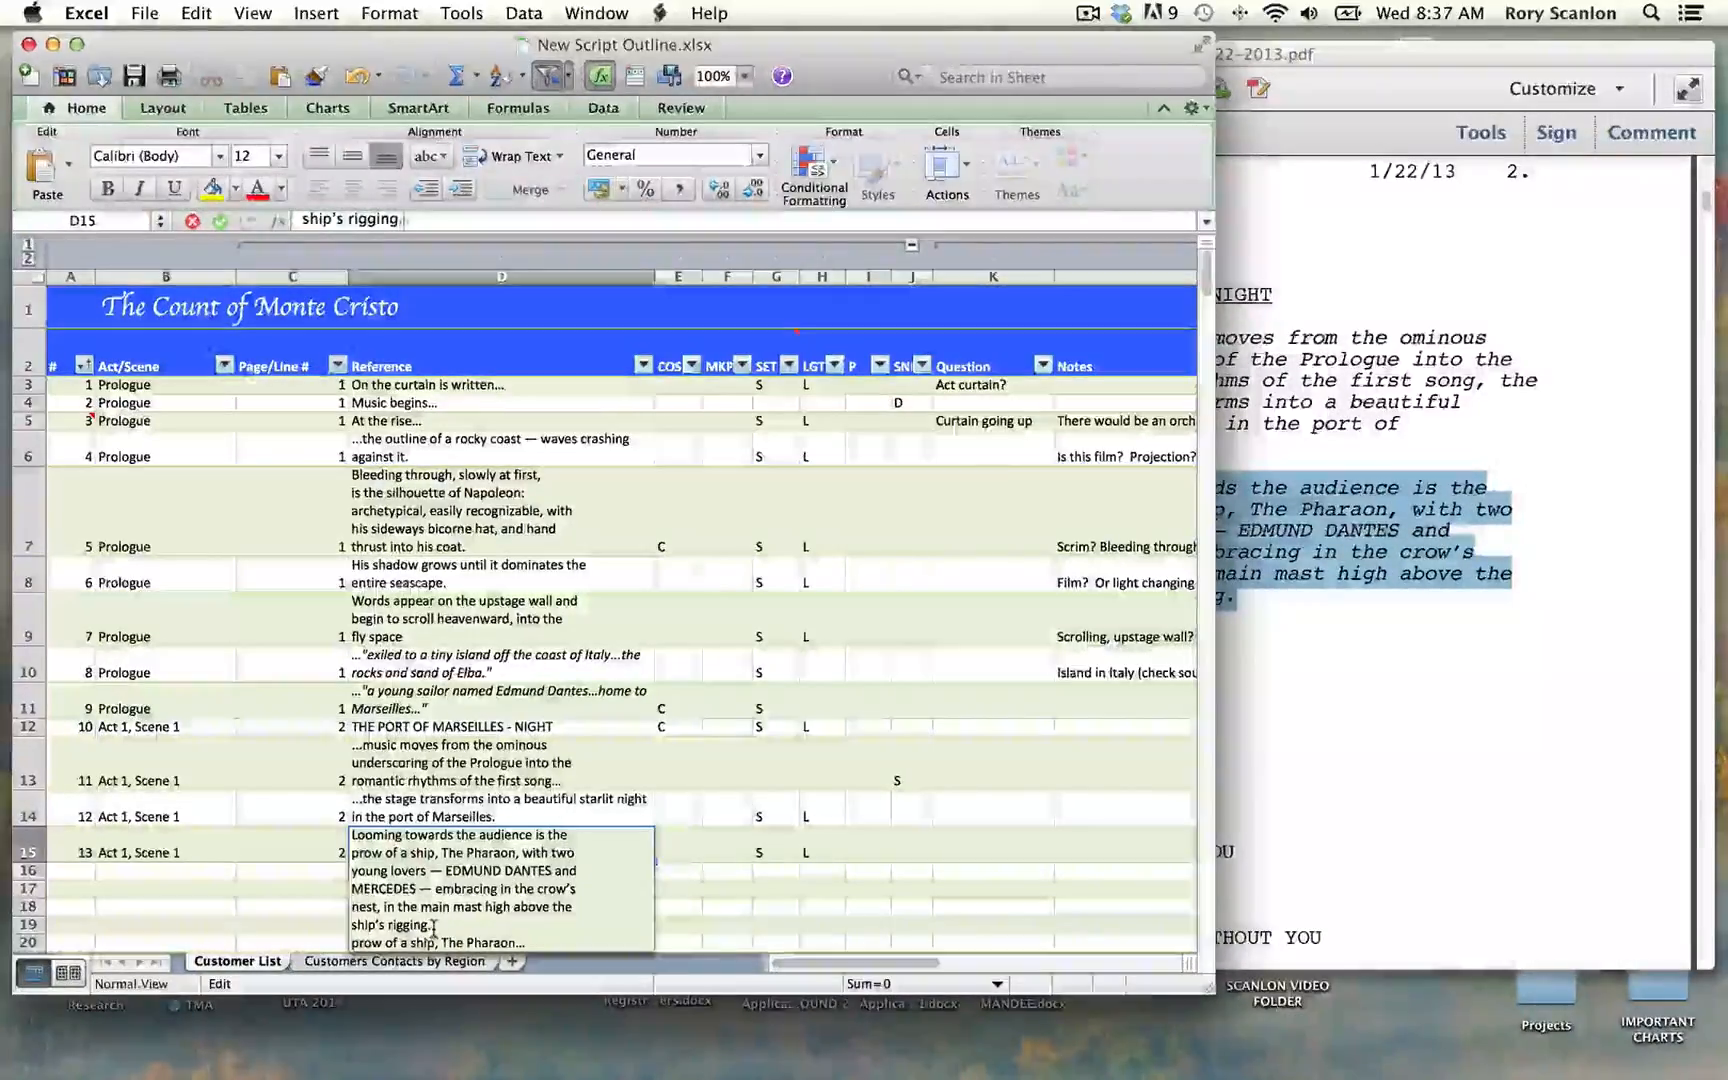
type(".")
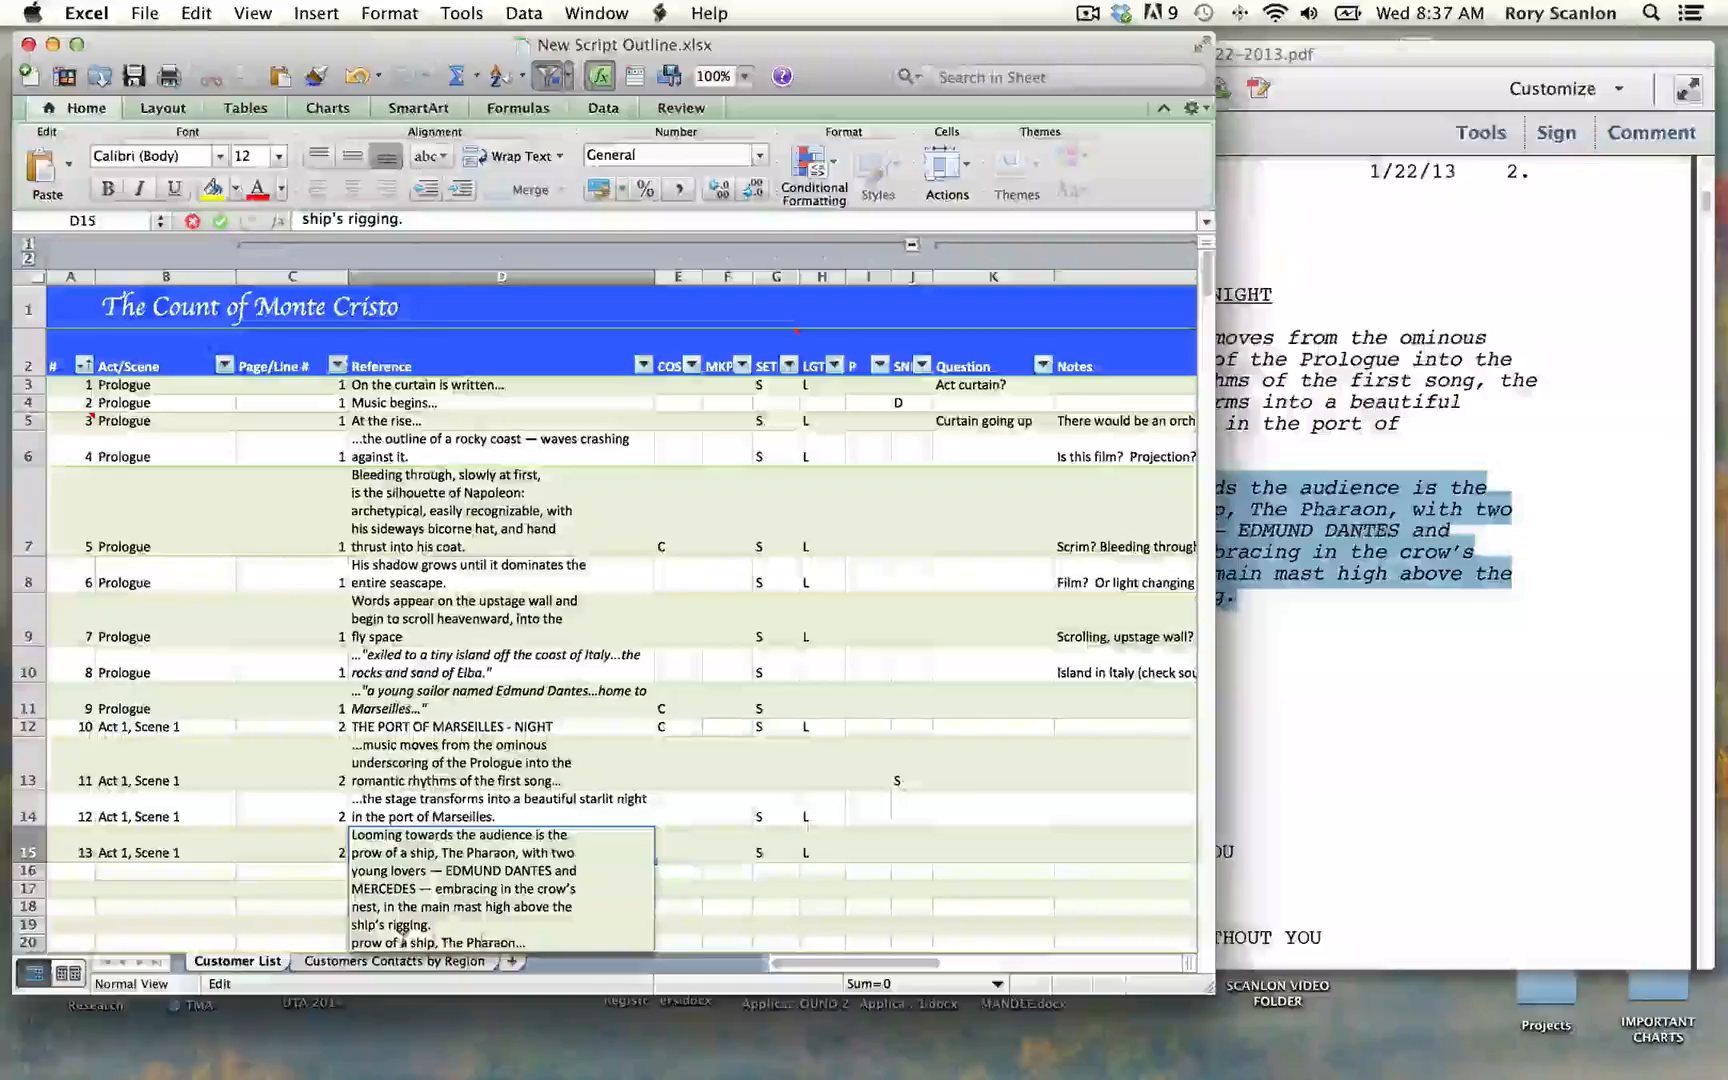
Step: Delete the leftover "prow of a ship, The Pharaon..." line from the end of row 15's Reference text
left_click(534, 942)
key("BackSpace")
key("BackSpace")
key("BackSpace")
key("BackSpace")
key("BackSpace")
key("BackSpace")
key("BackSpace")
key("BackSpace")
key("BackSpace")
key("BackSpace")
key("BackSpace")
key("BackSpace")
key("BackSpace")
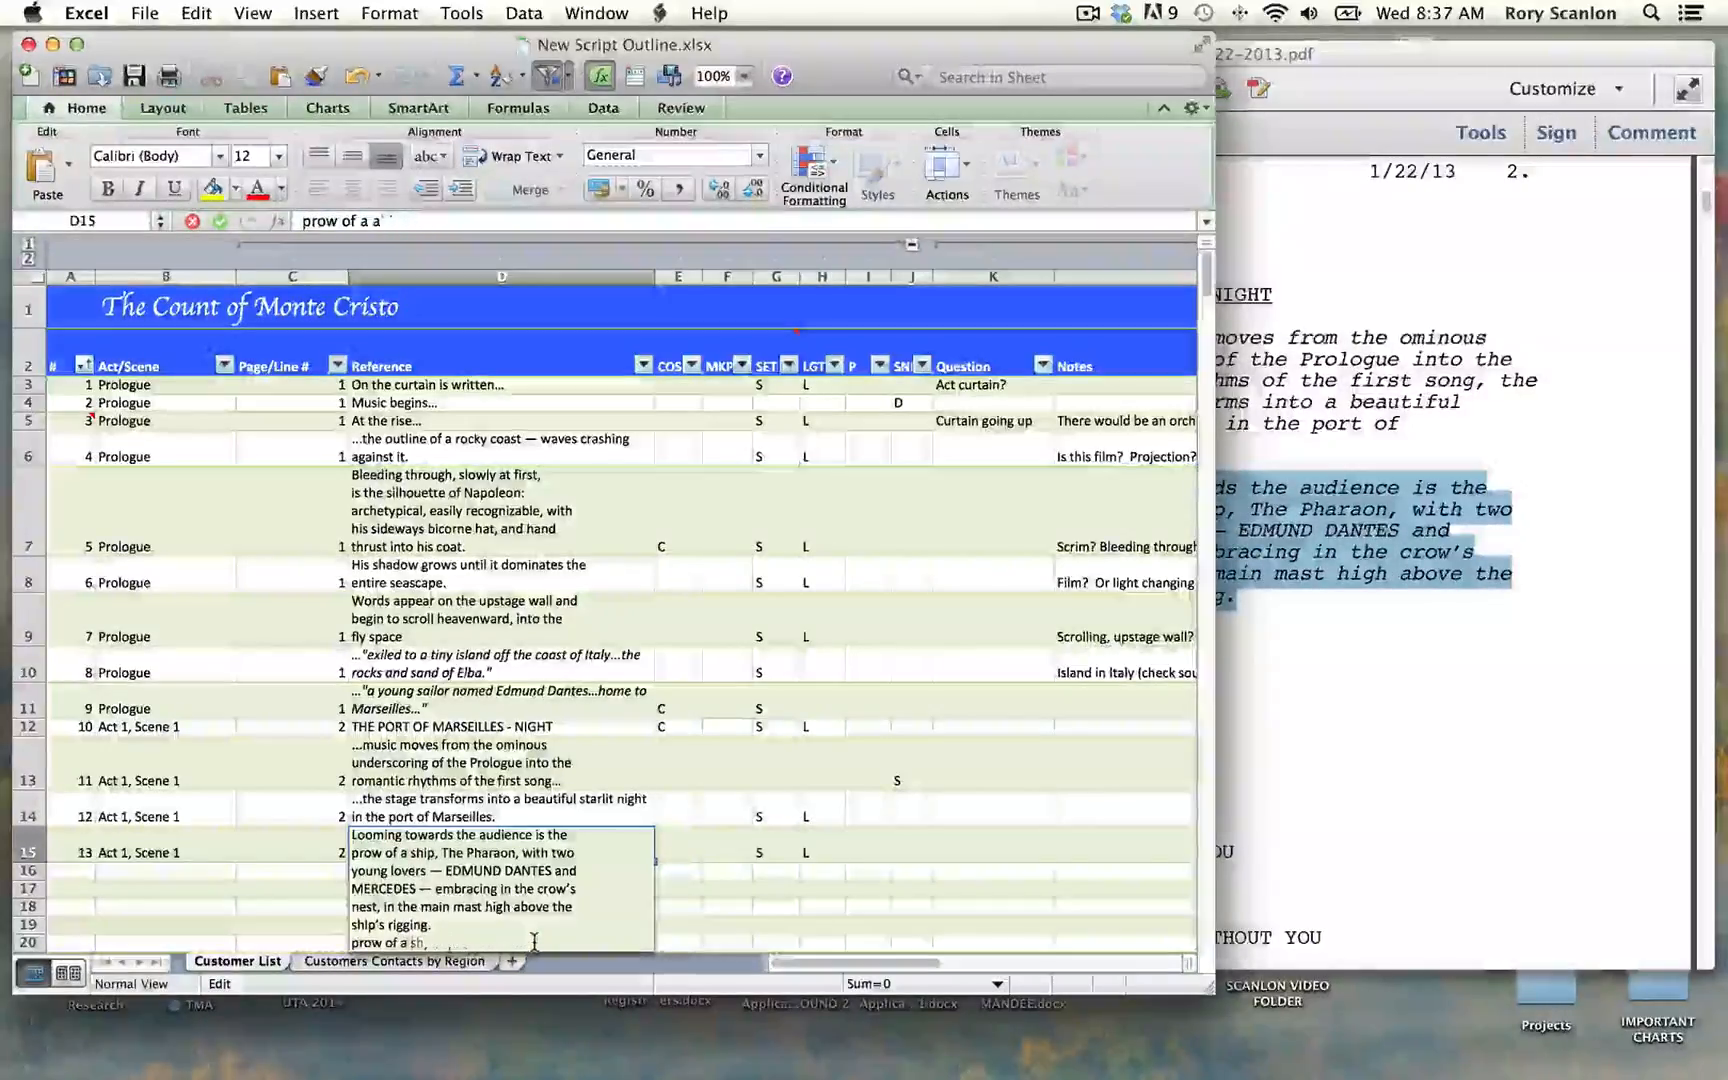
key("BackSpace")
key("BackSpace")
key("BackSpace")
key("BackSpace")
key("BackSpace")
key("BackSpace")
key("BackSpace")
key("BackSpace")
key("BackSpace")
key("BackSpace")
key("BackSpace")
key("BackSpace")
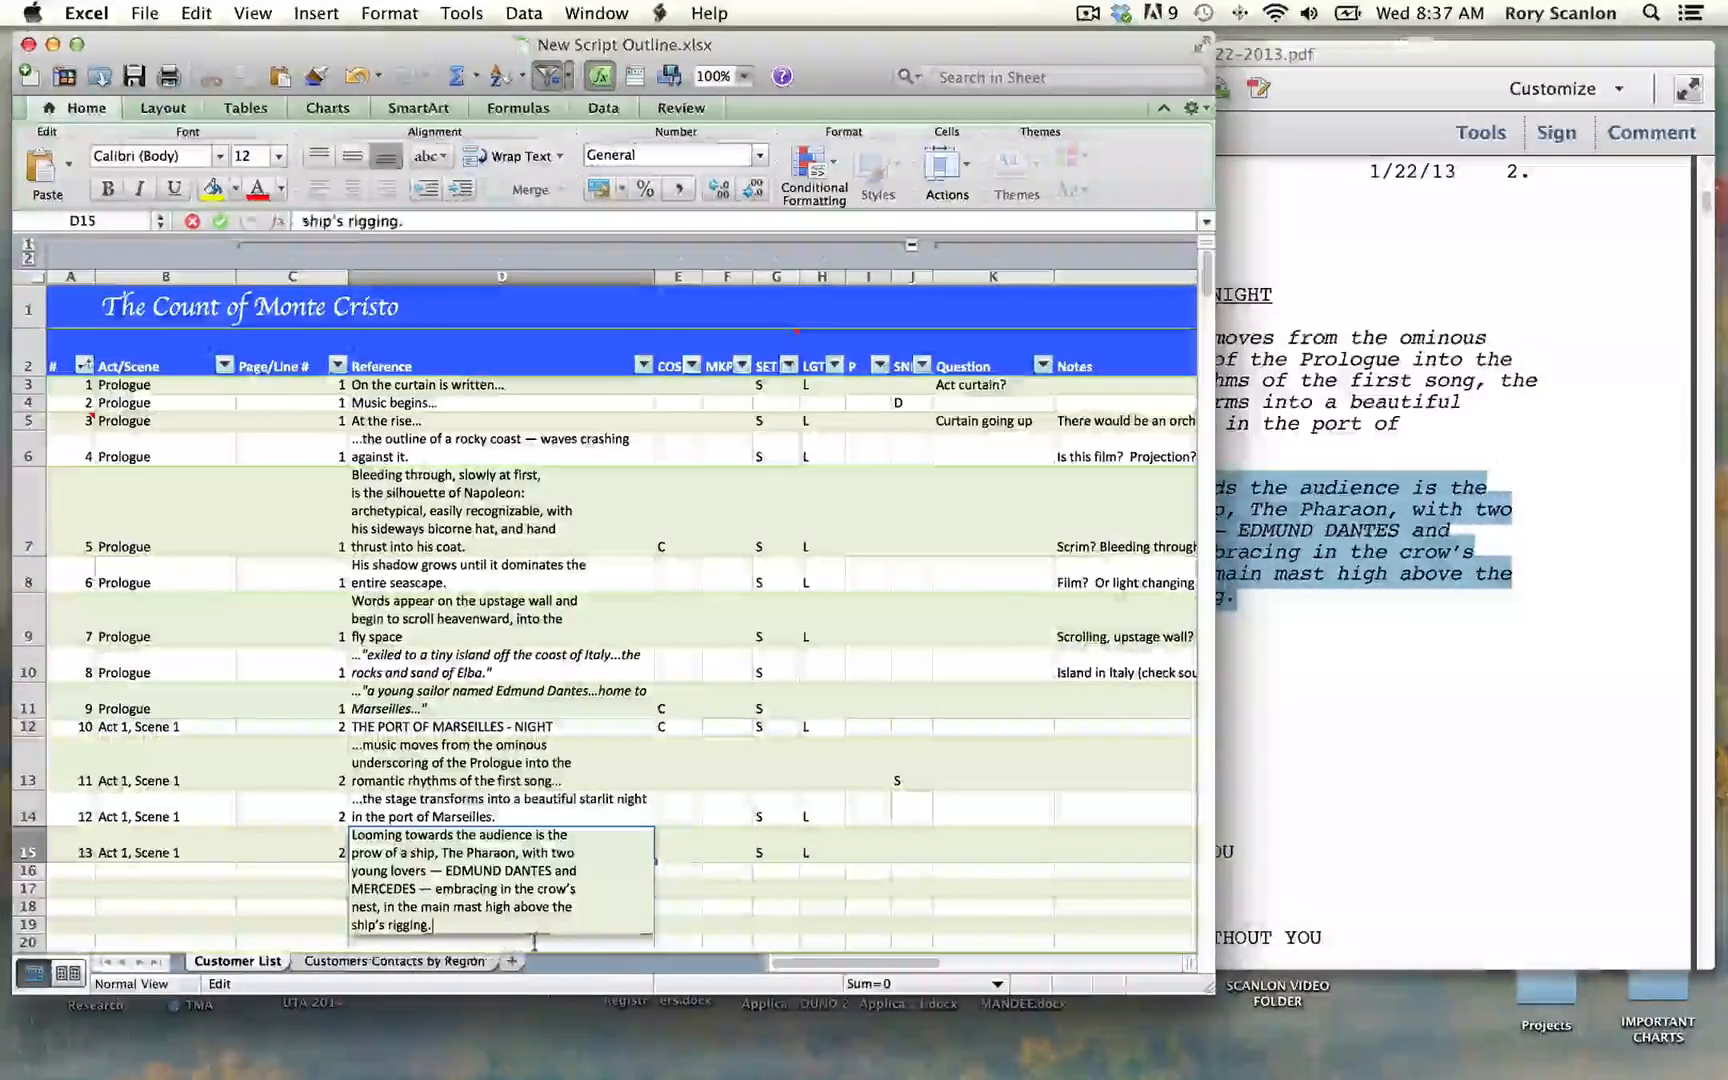
key("Tab")
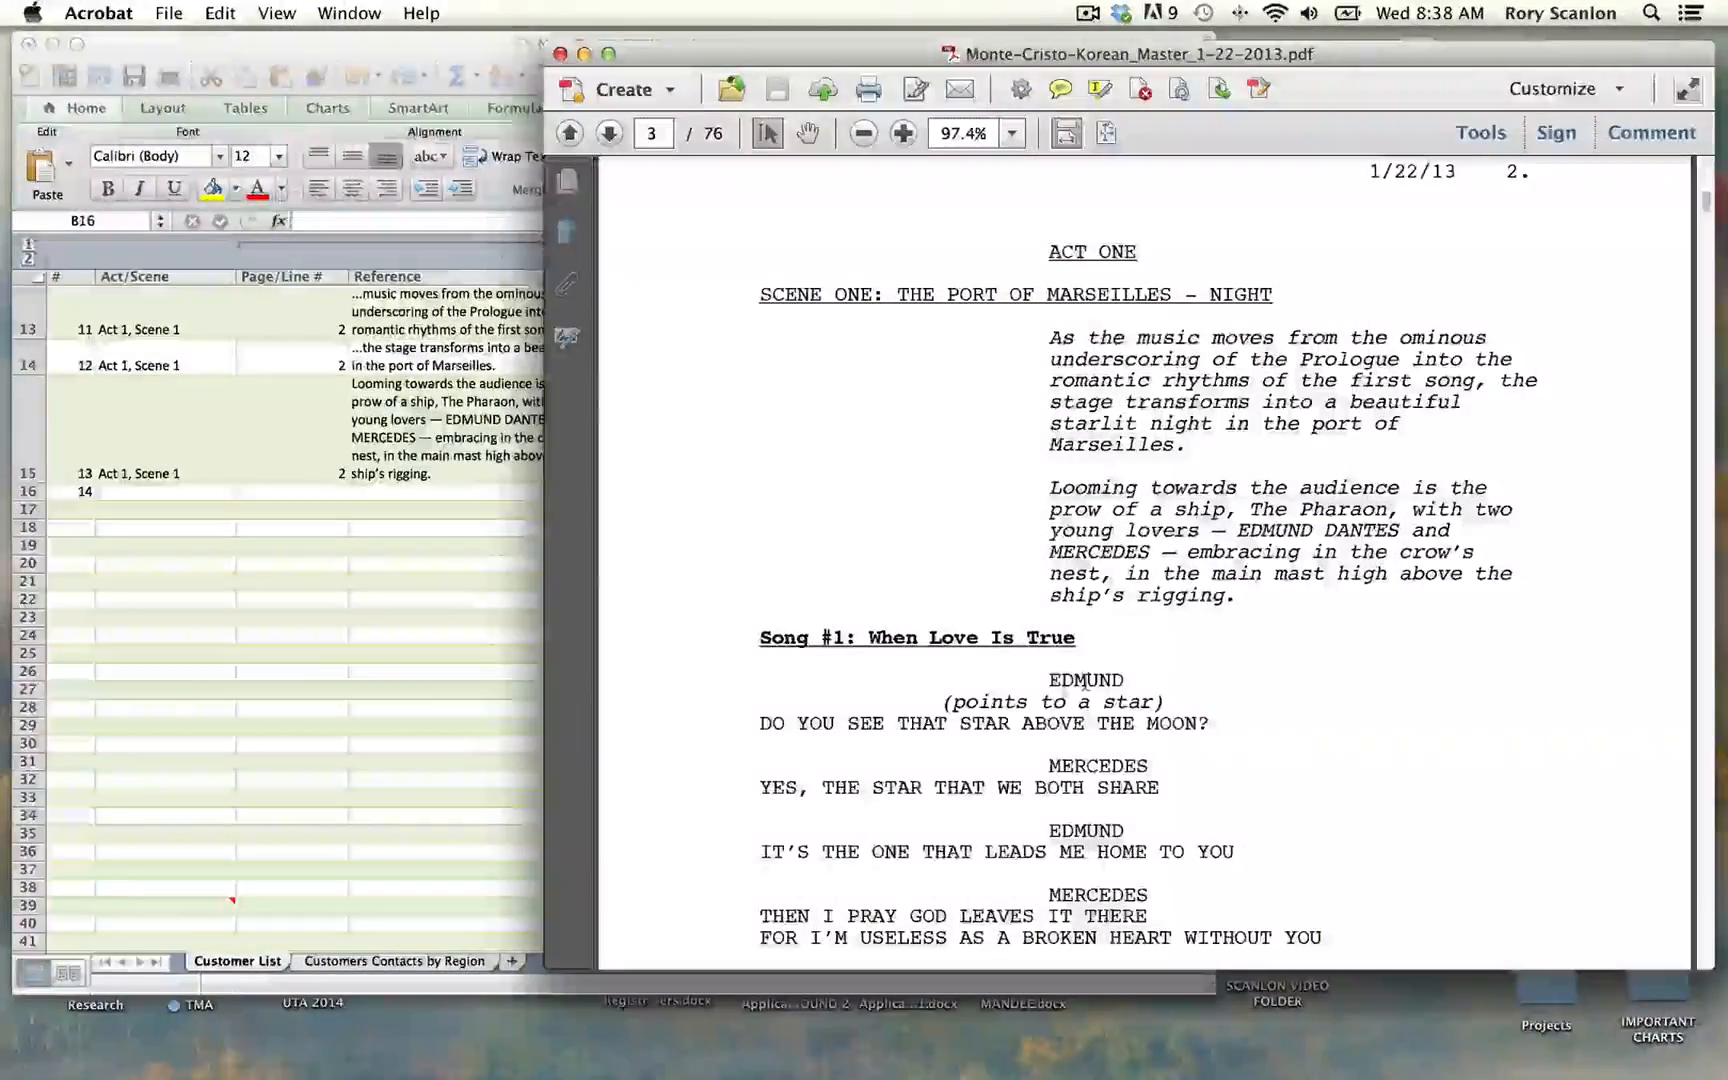
Step: Copy the "Song #1: When Love Is True" heading from the script PDF and return to the outline workbook
scroll(1085, 683, "down", 6)
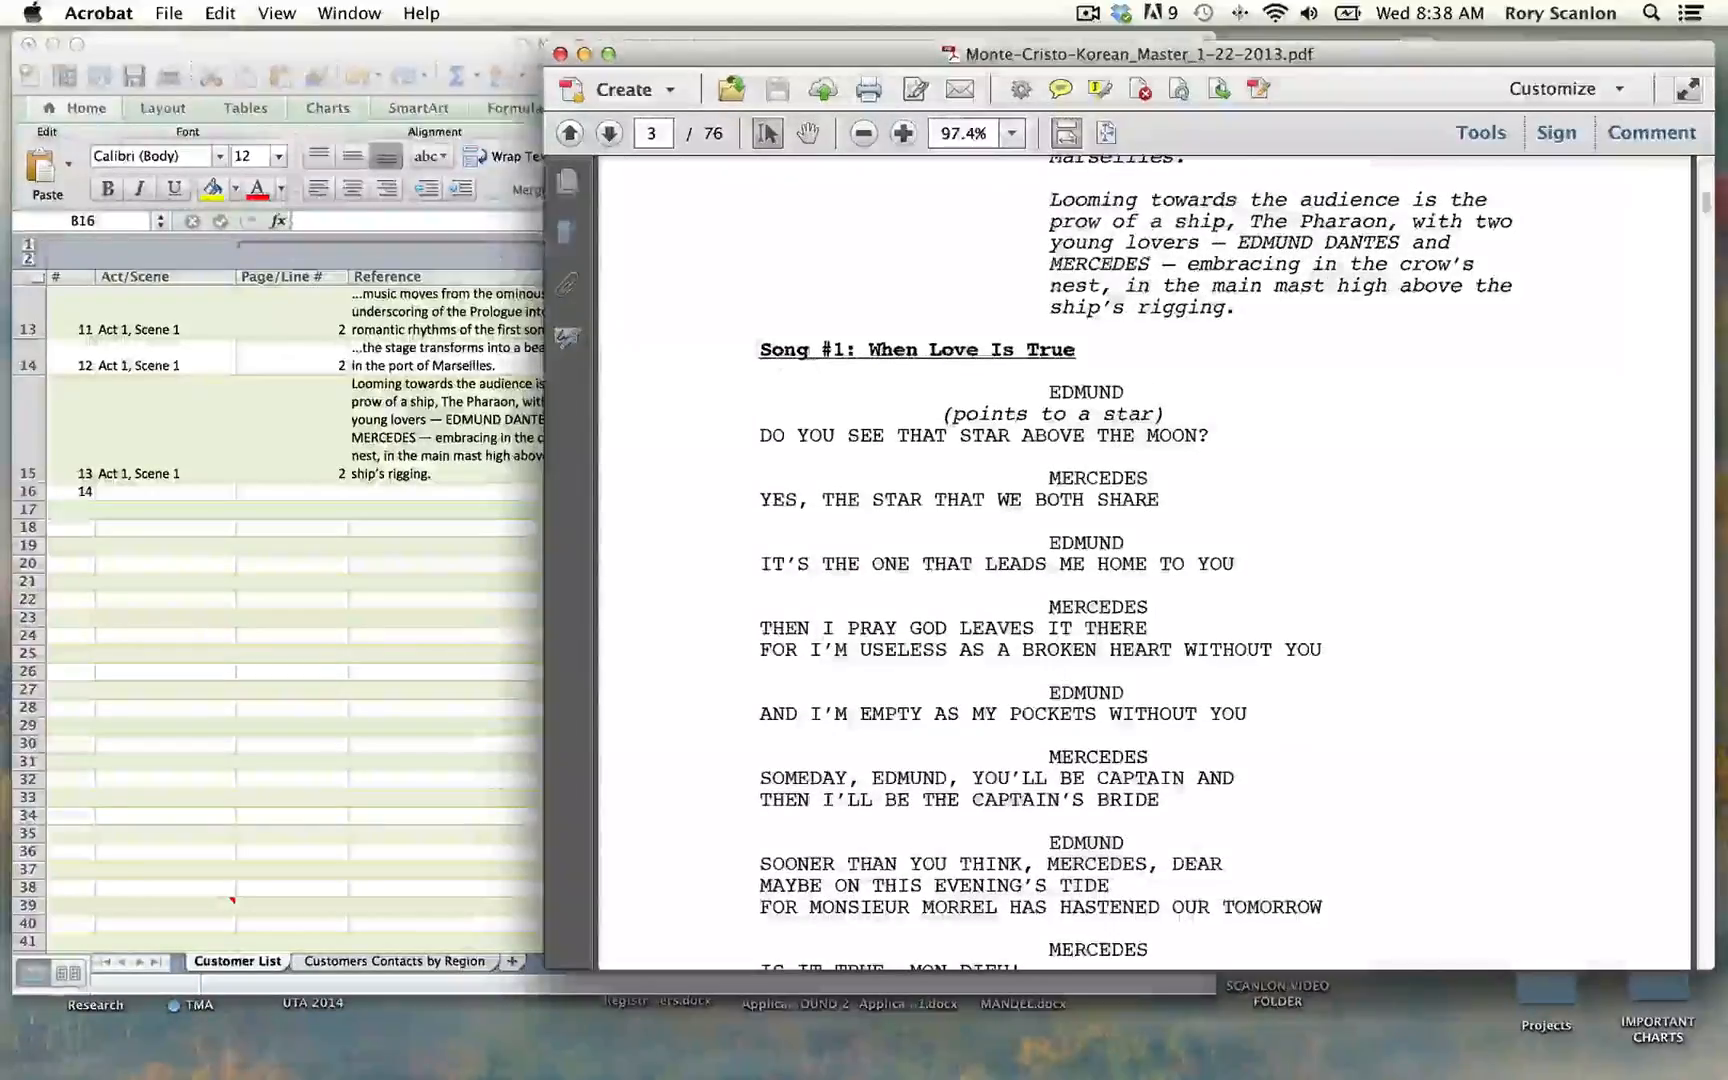
left_click_drag(758, 350, 1063, 350)
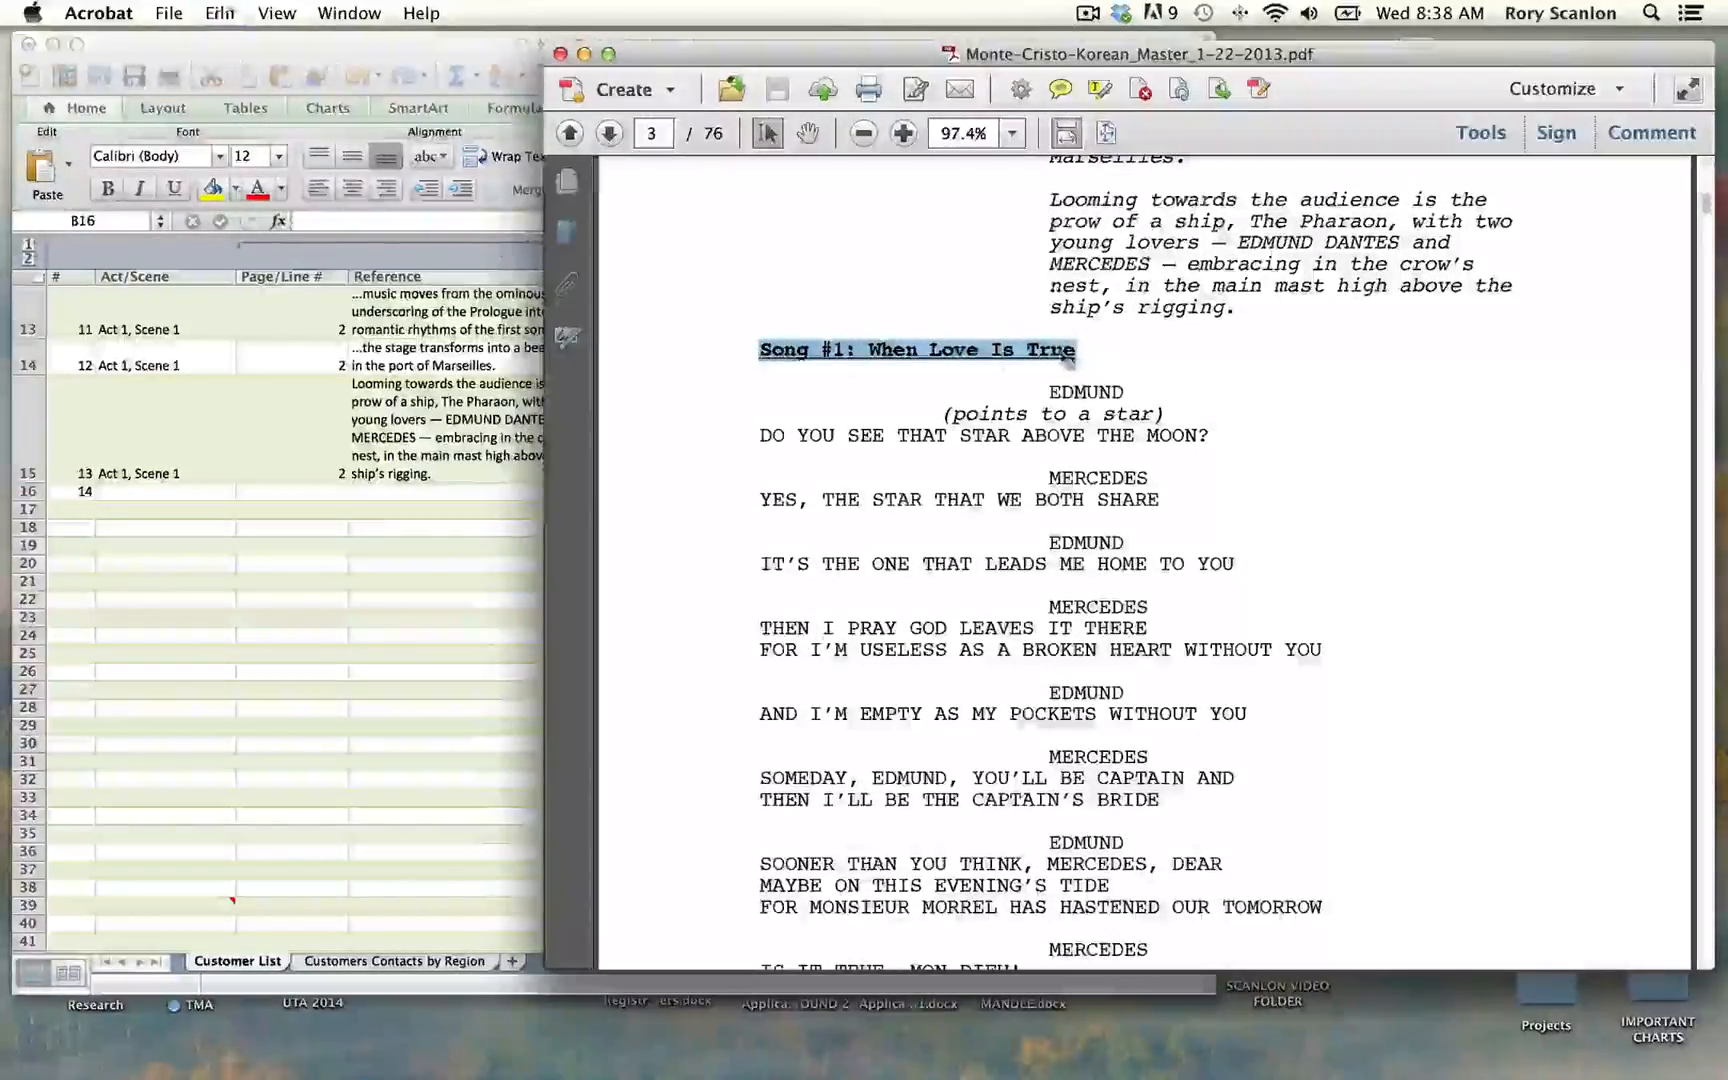
left_click(397, 527)
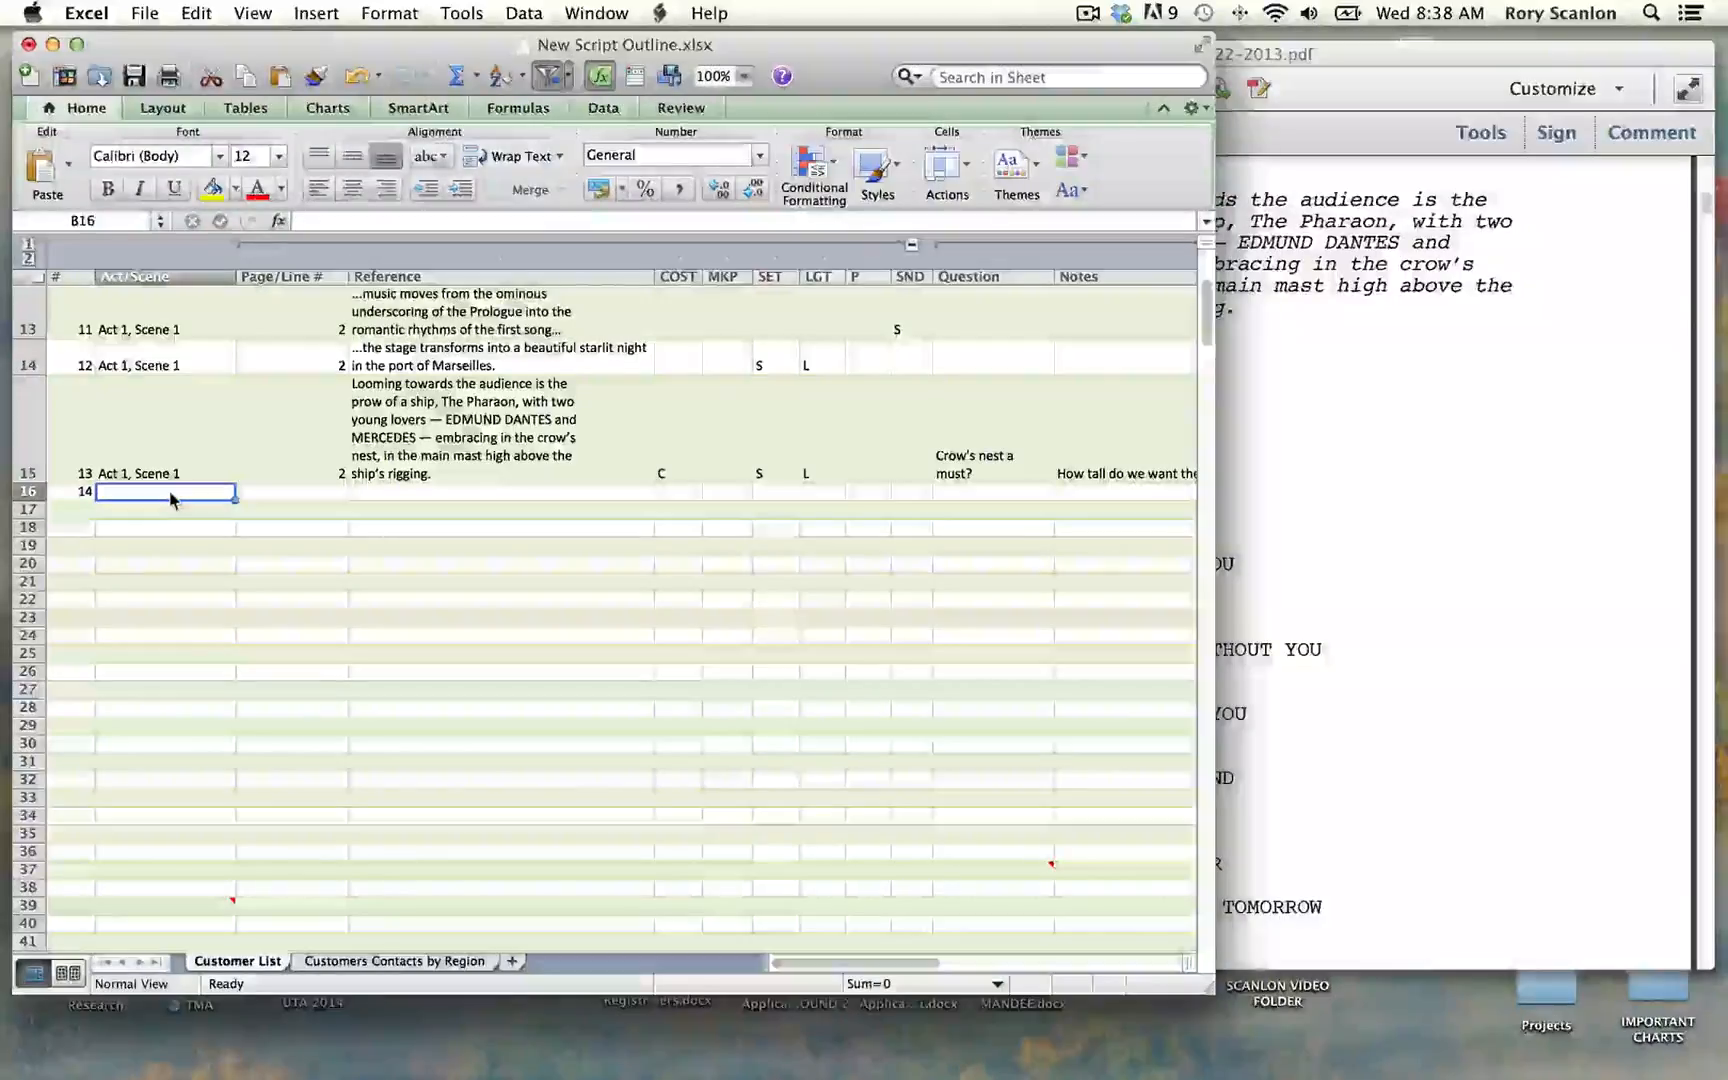
Step: Fill row 16 with "Act 1, Scene 1" and page 2, and paste the song heading as its Reference
type("ac")
key("Down")
key("Tab")
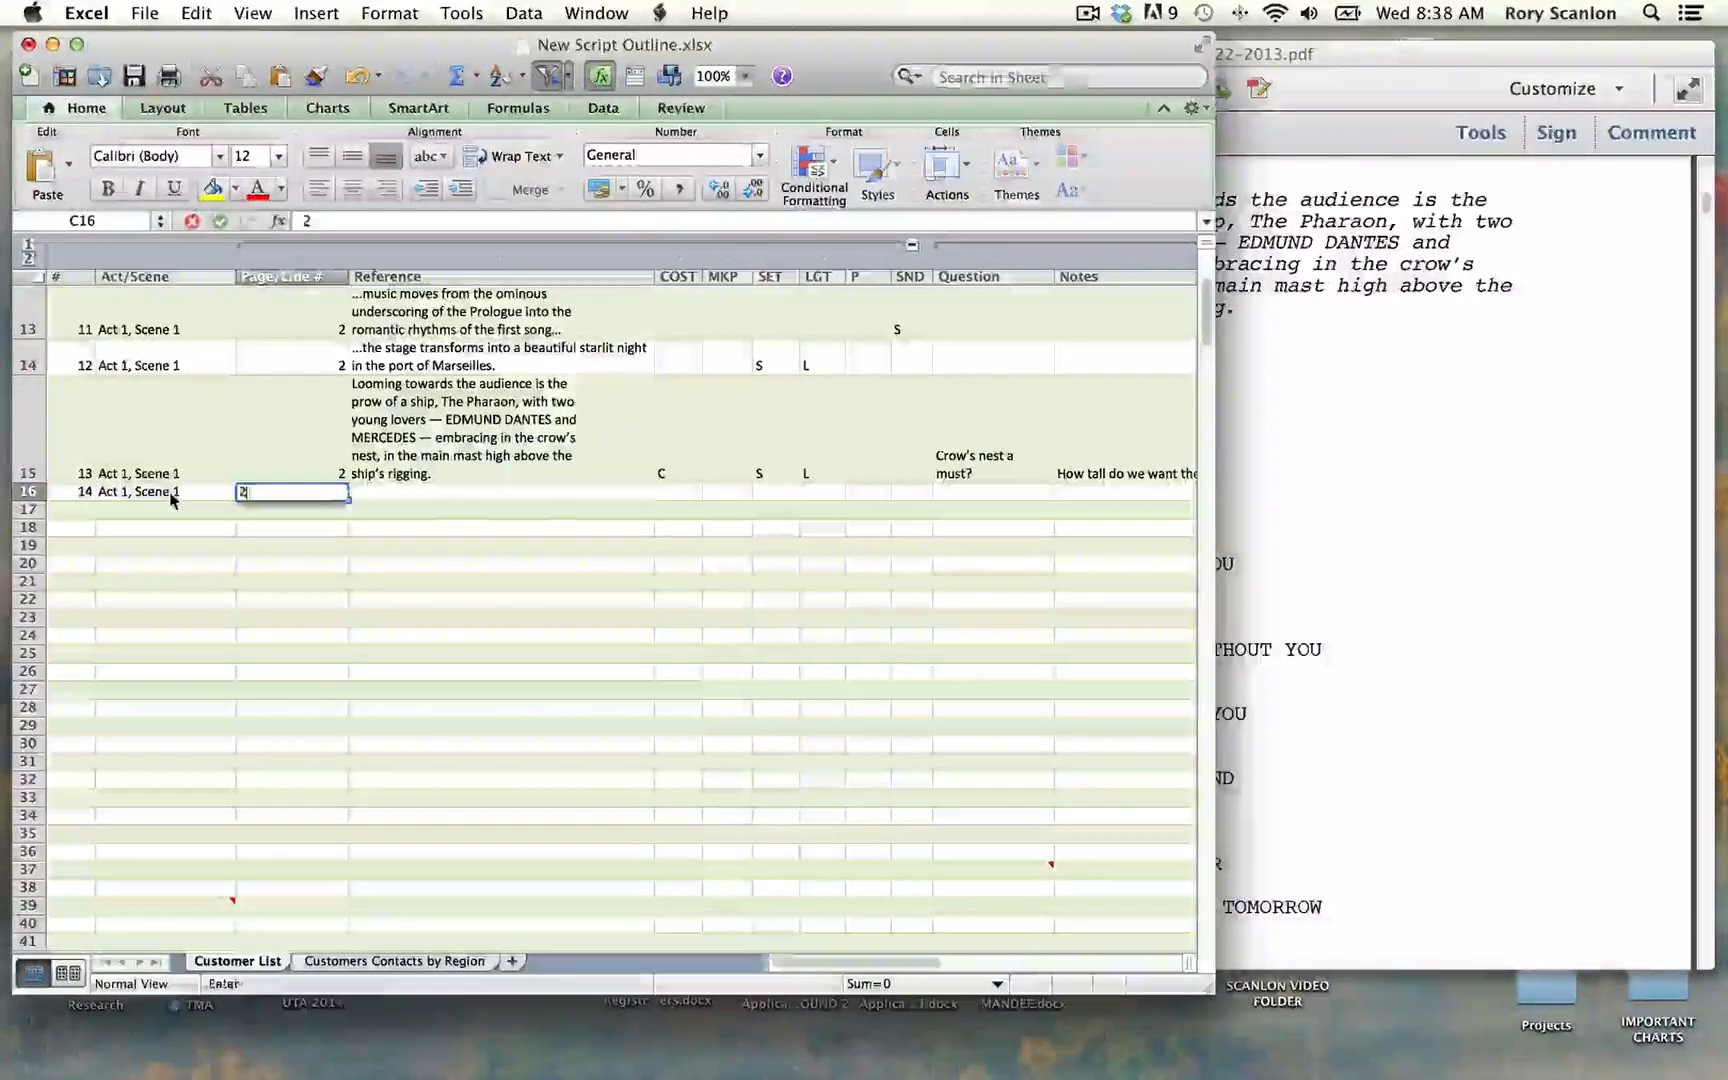
type("2")
key("Tab")
key("super+v")
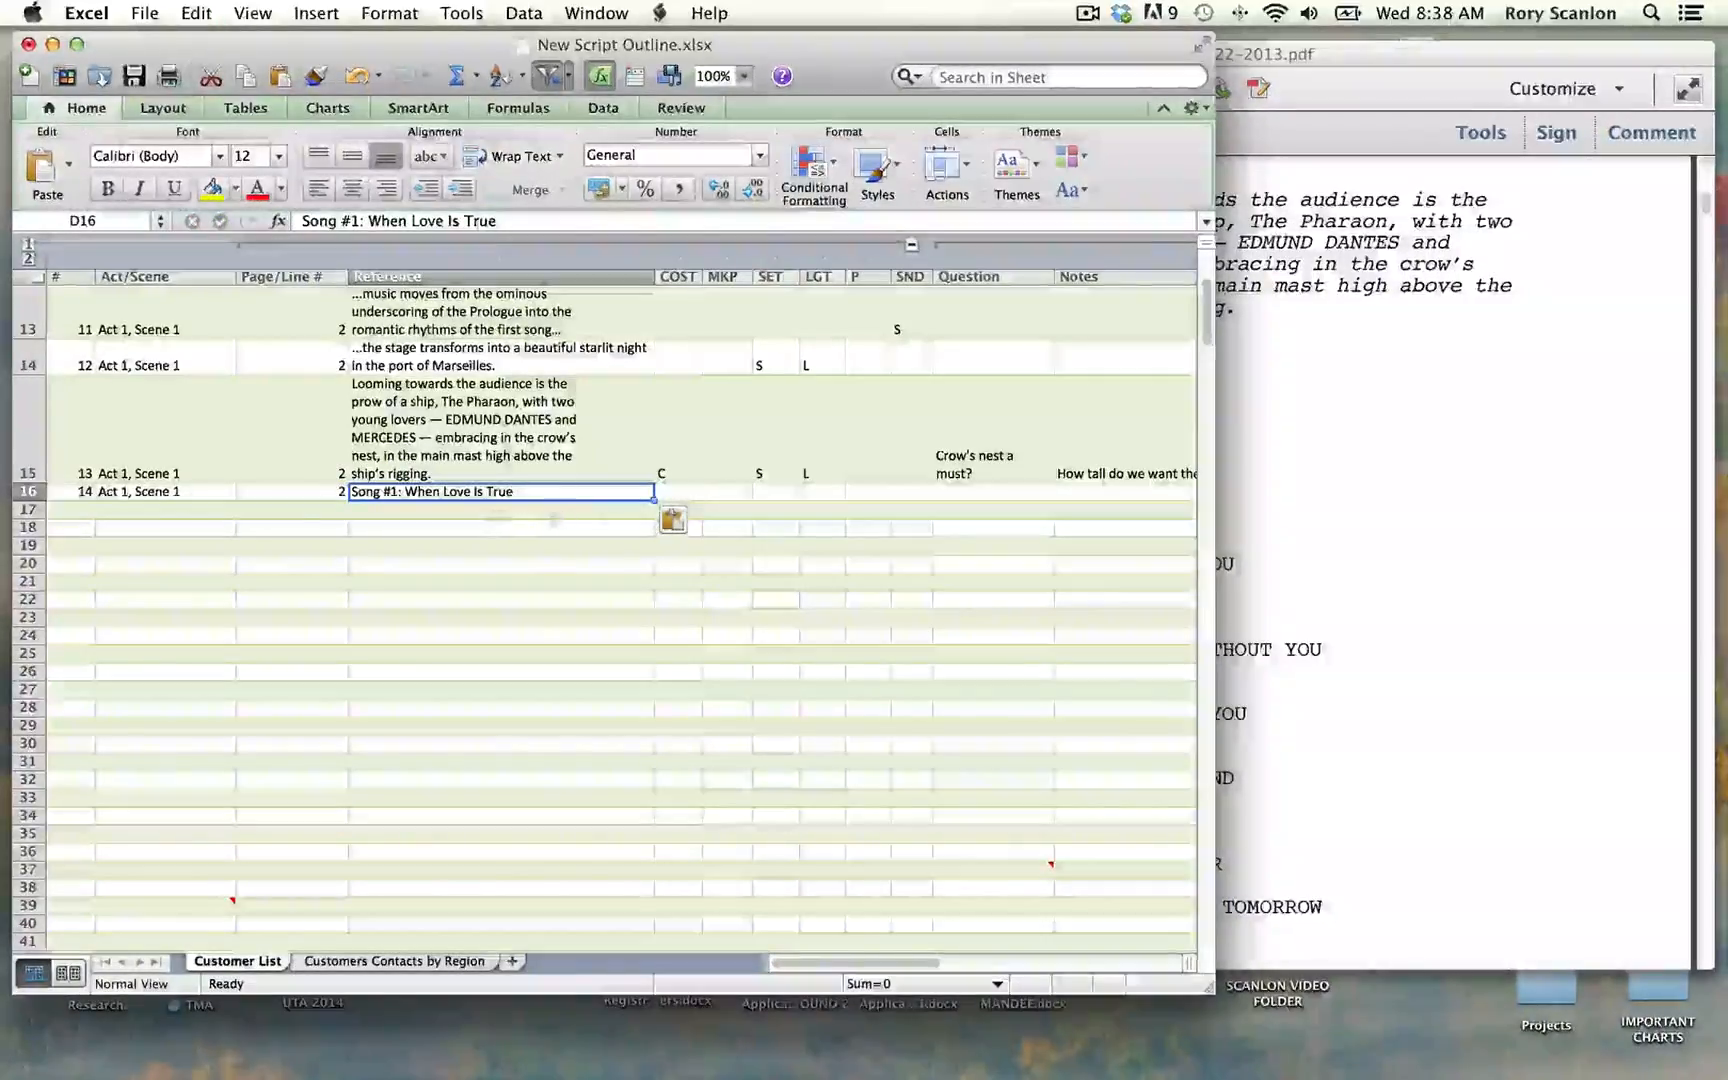
Step: Mark row 16 with S in the SND column and enter "Song #1" in its Notes cell
left_click(908, 493)
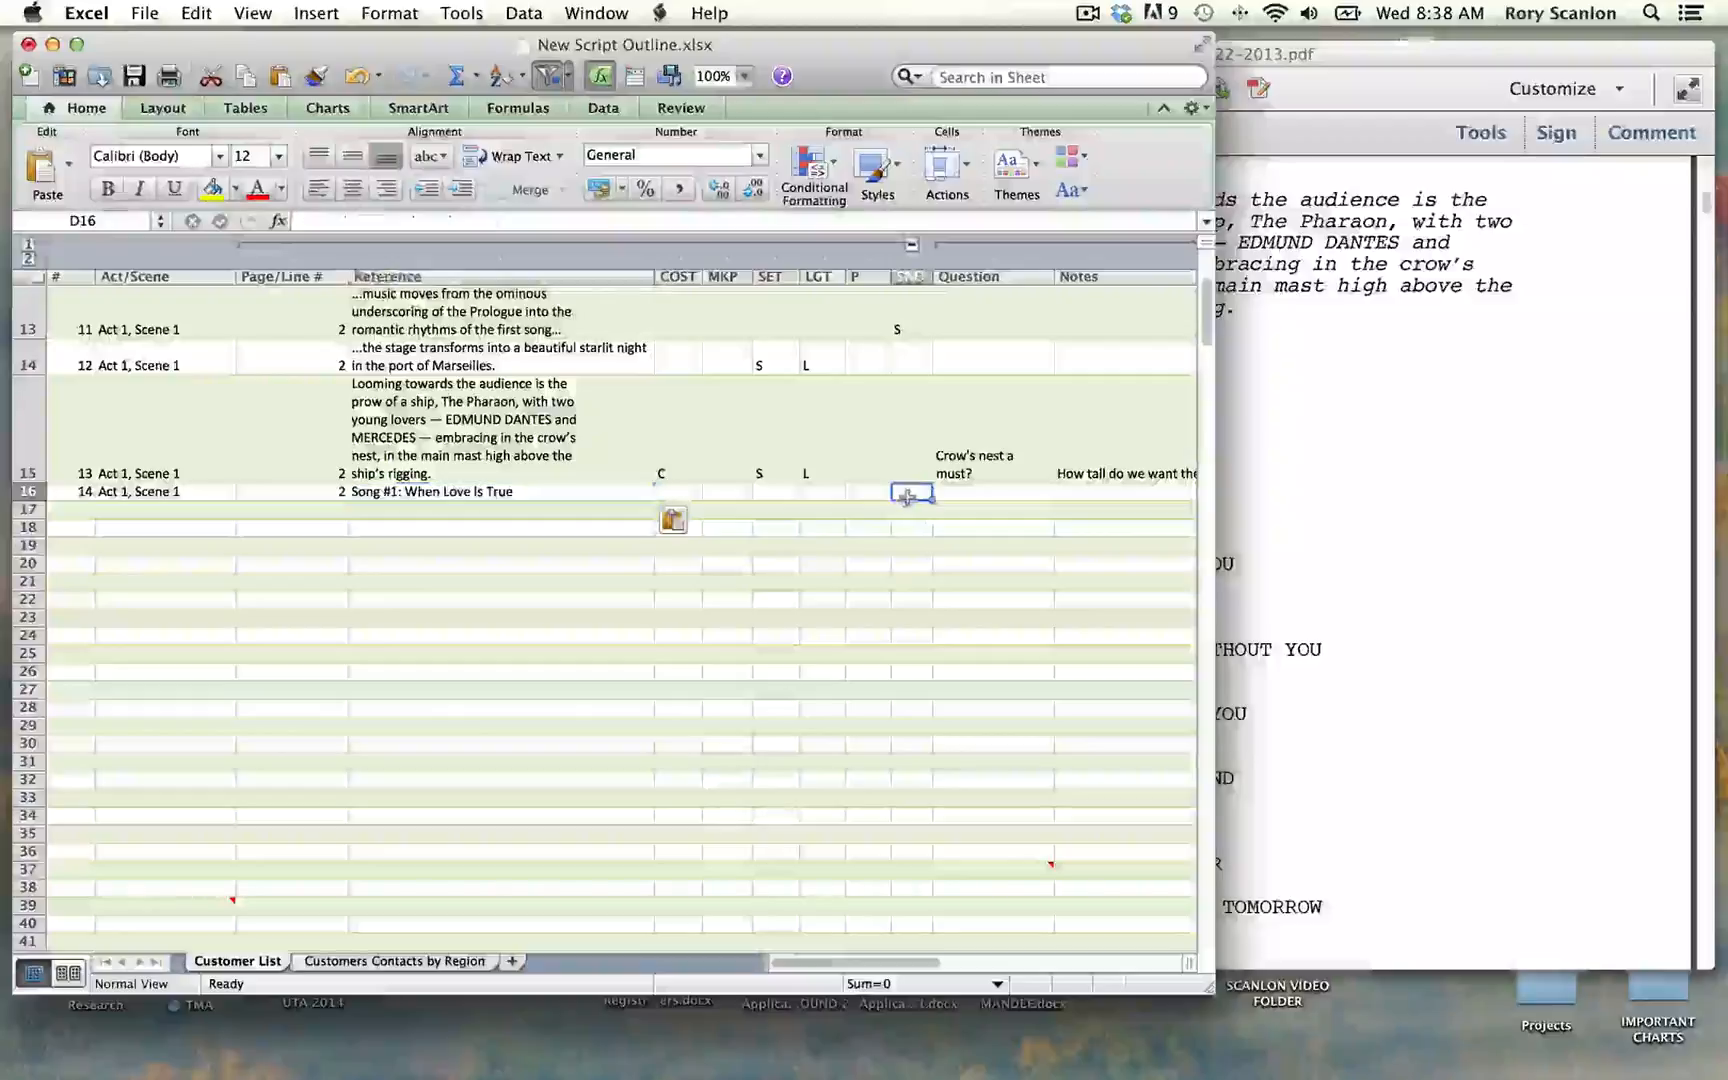
type("S")
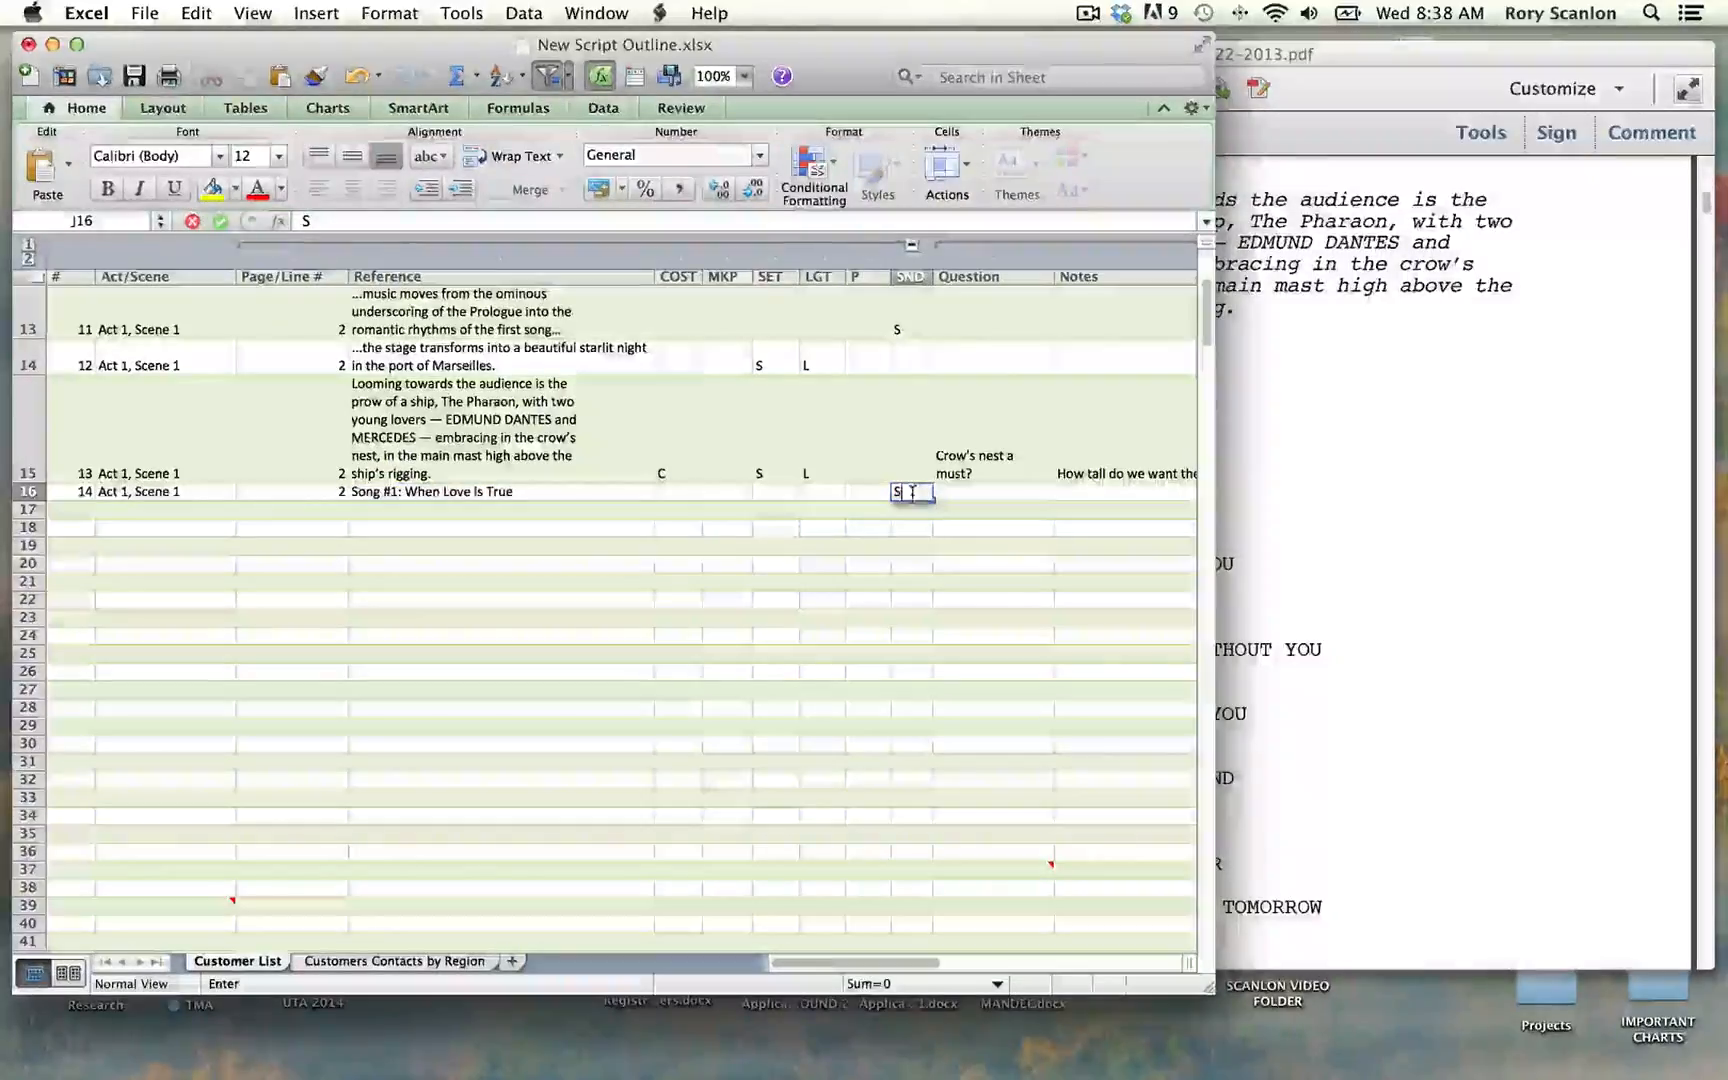
left_click(1072, 493)
type("So")
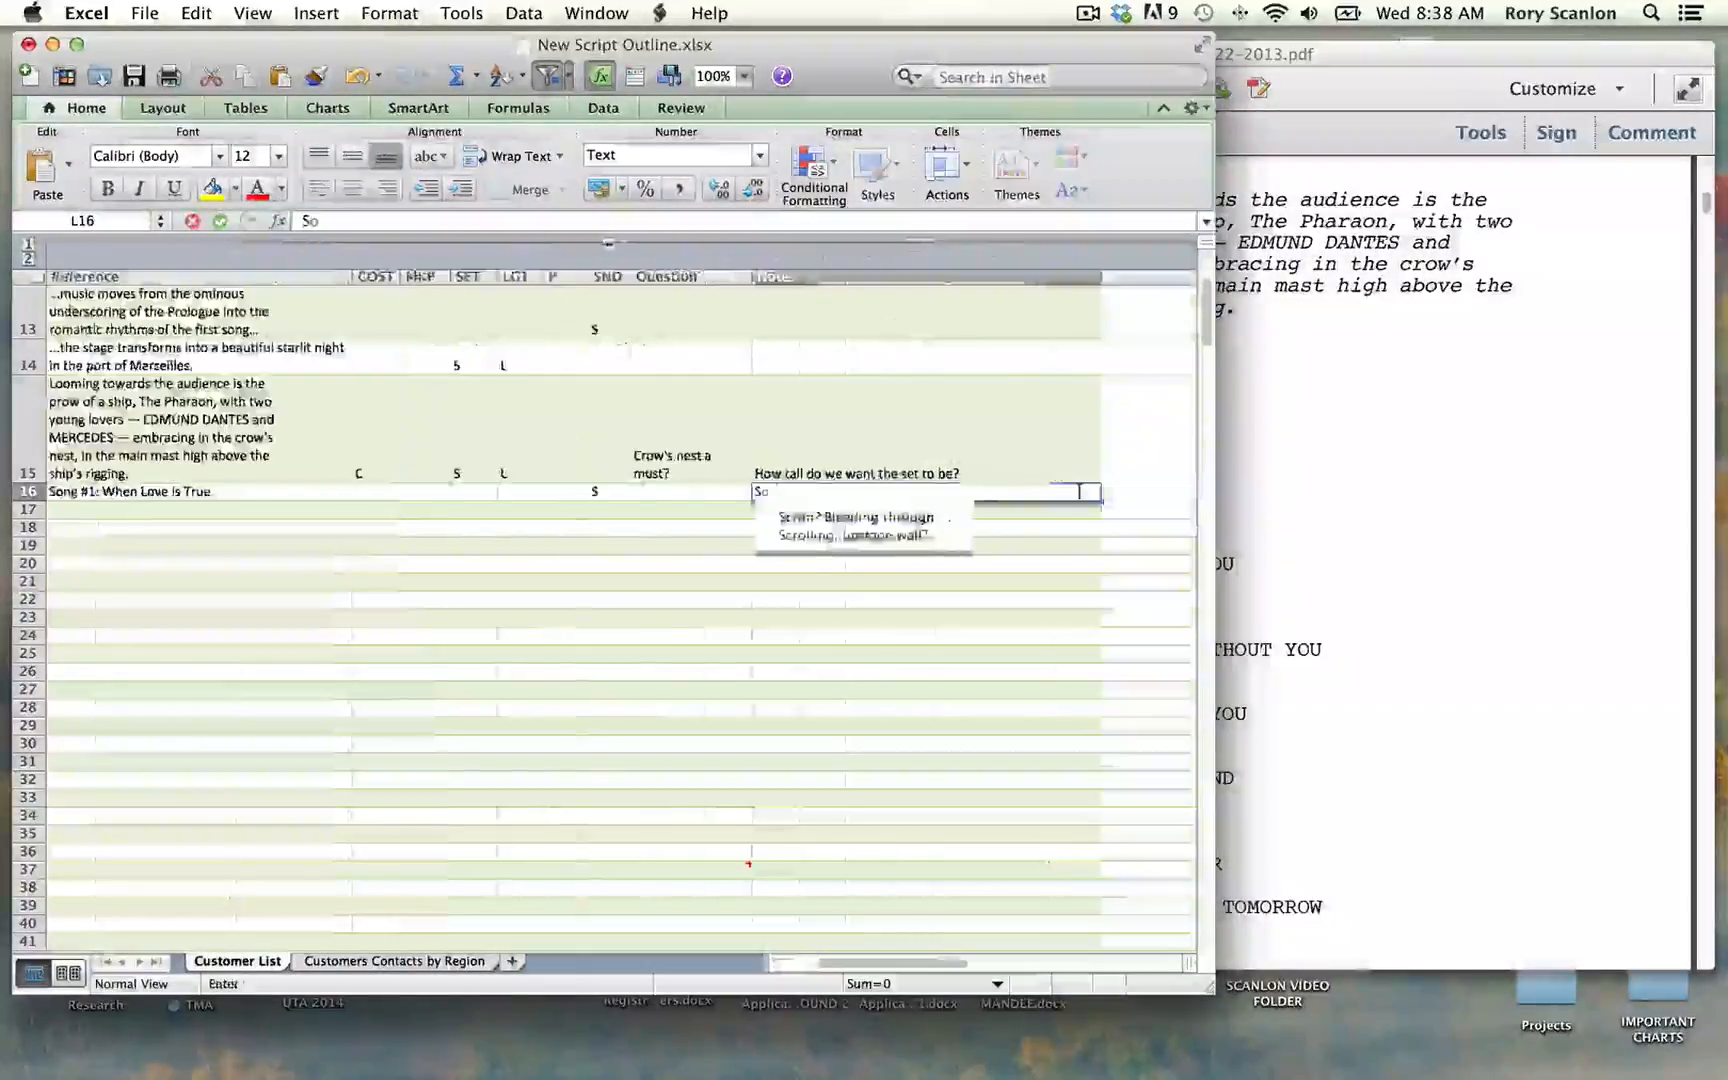
type("ng #12")
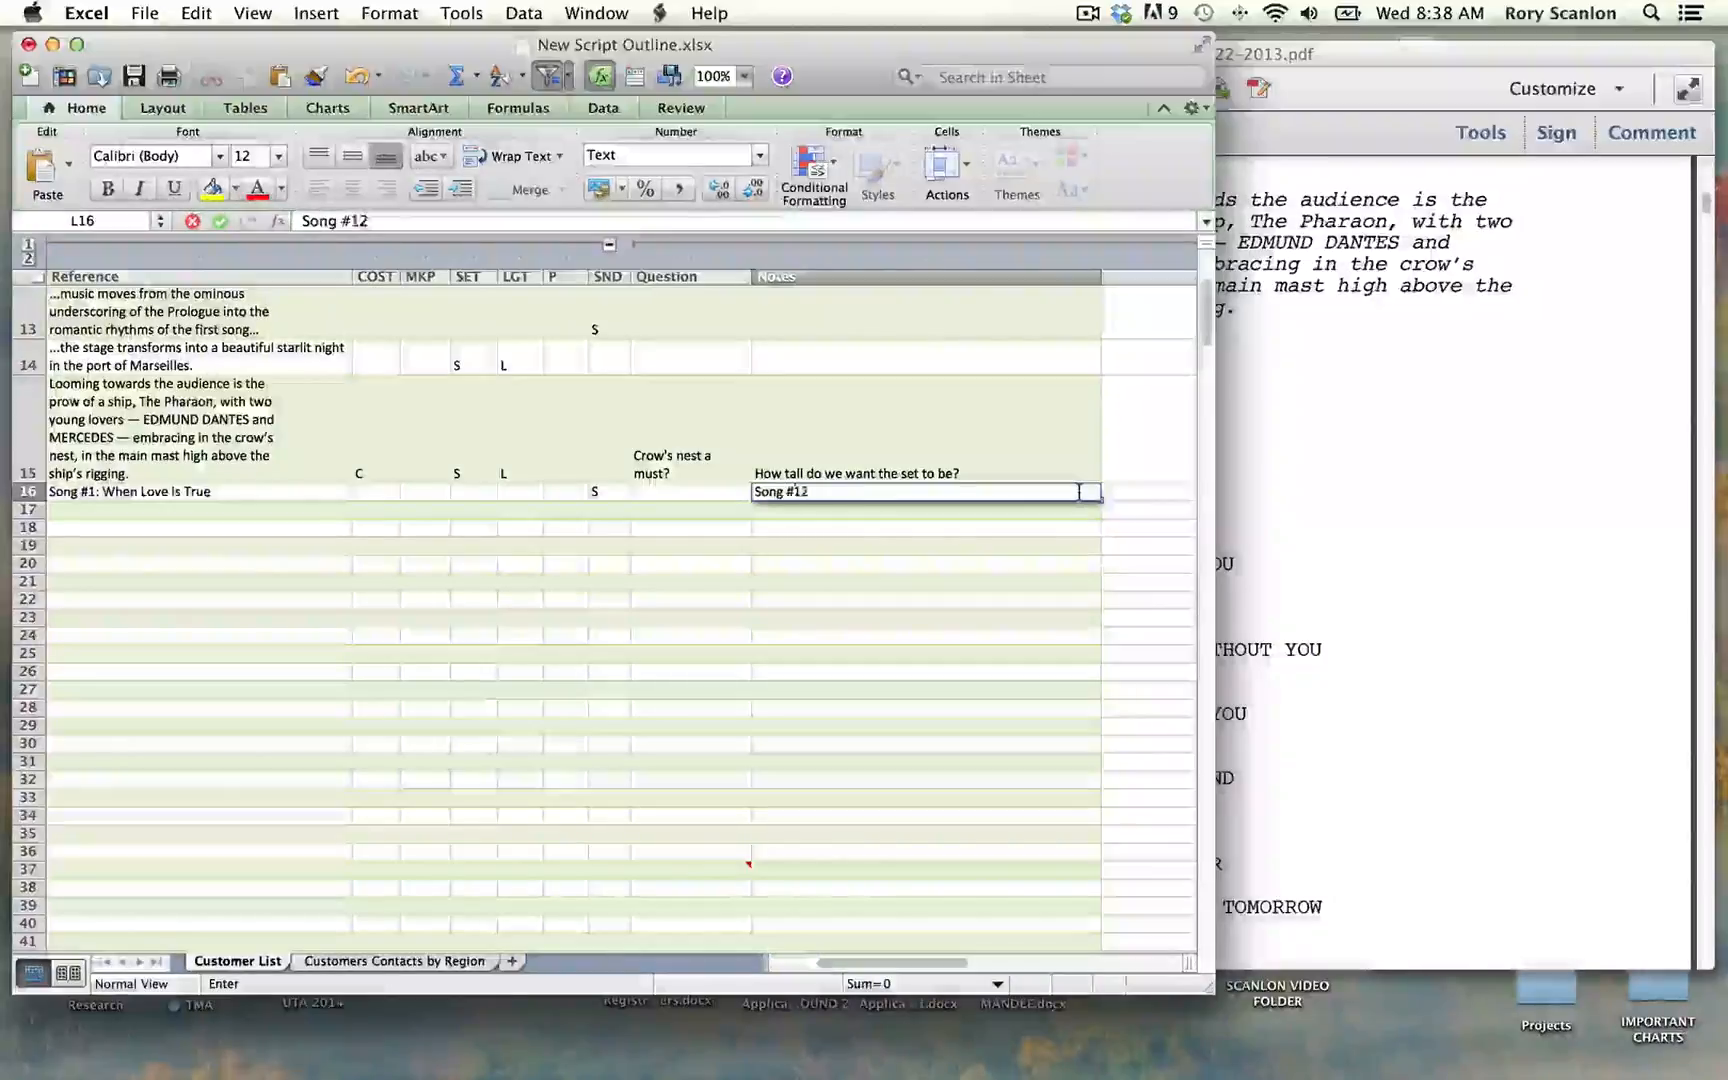
key("BackSpace")
key("Return")
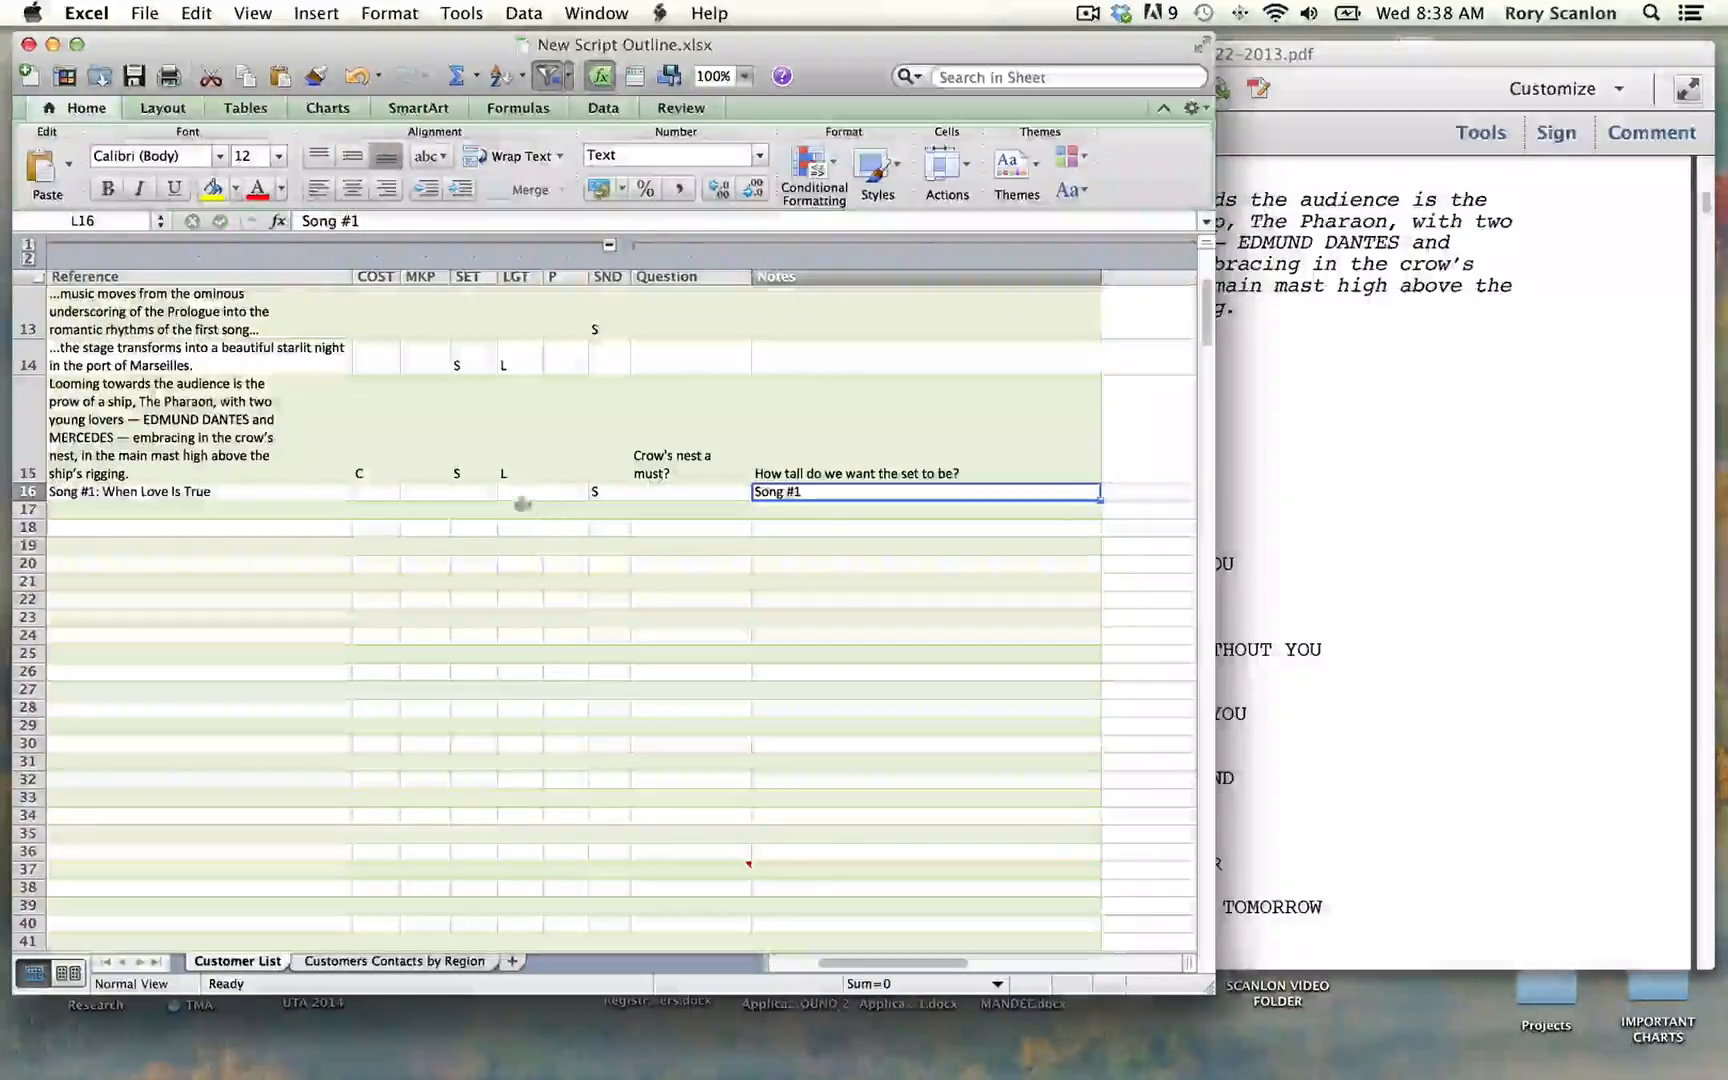
Step: Mark row 16 with L in the LGT column
left_click(518, 493)
type("L")
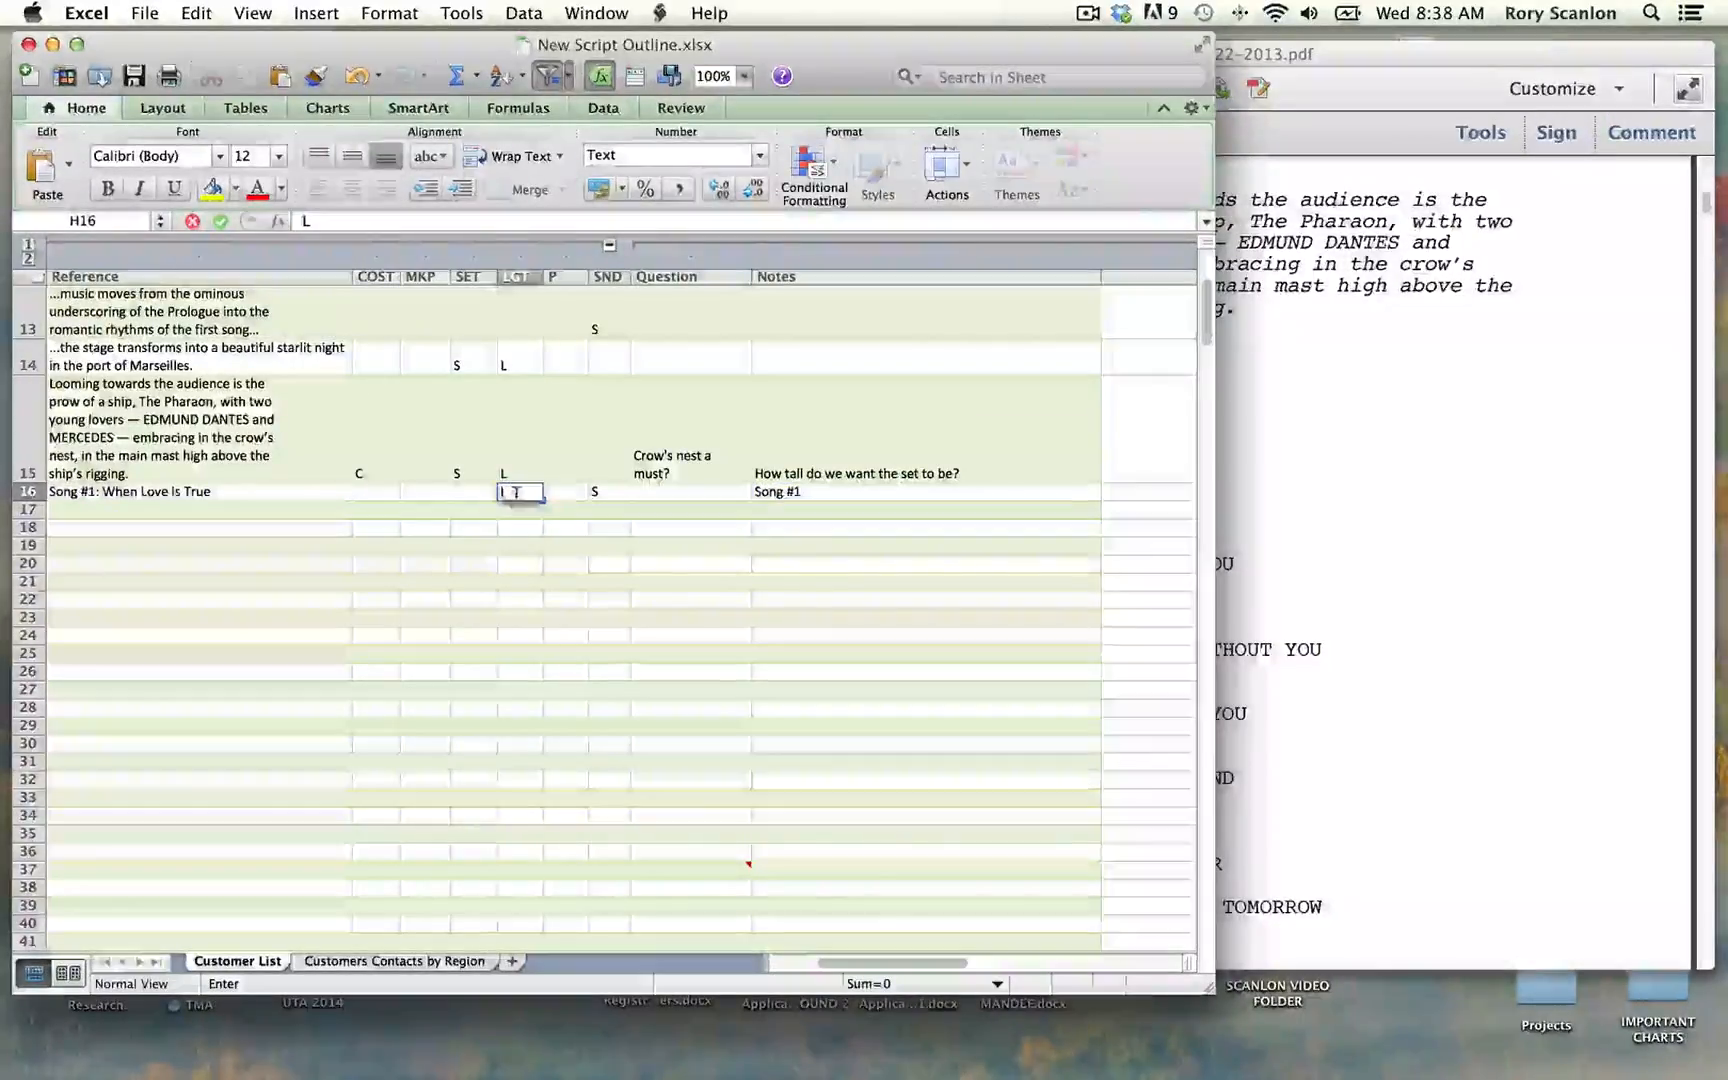
scroll(462, 502, "right", 3)
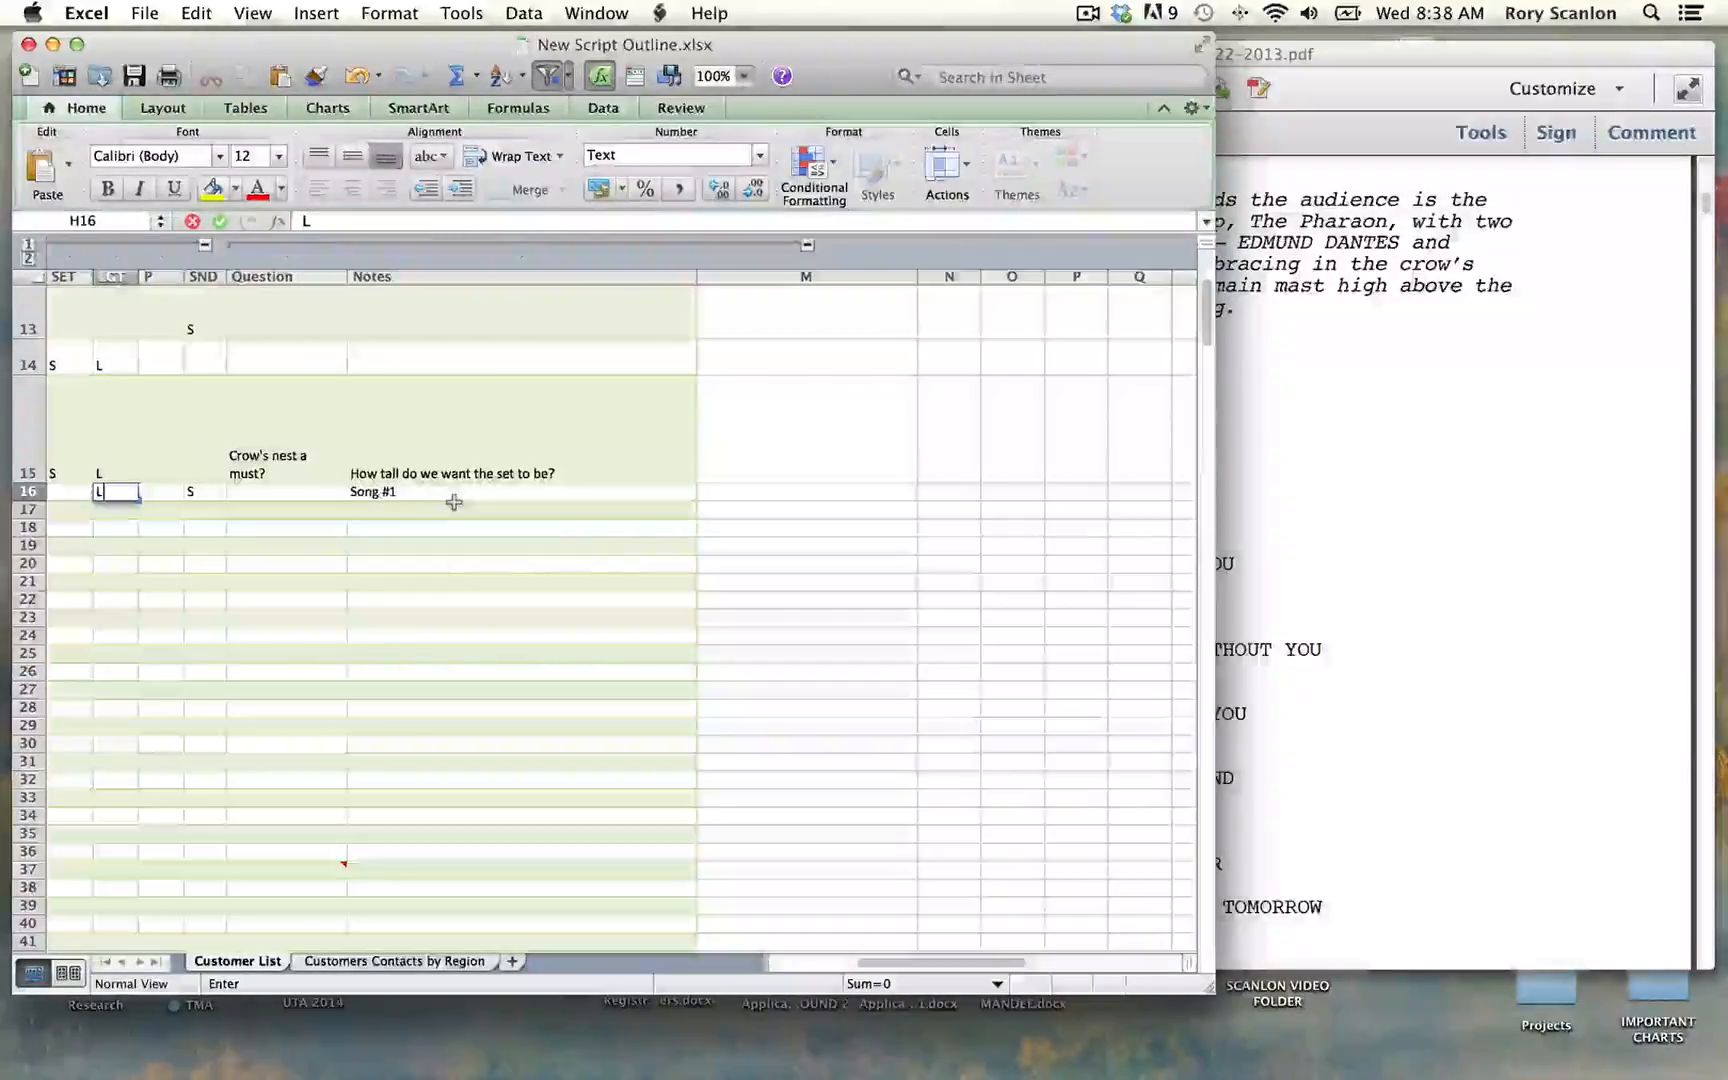
scroll(456, 503, "left", 6)
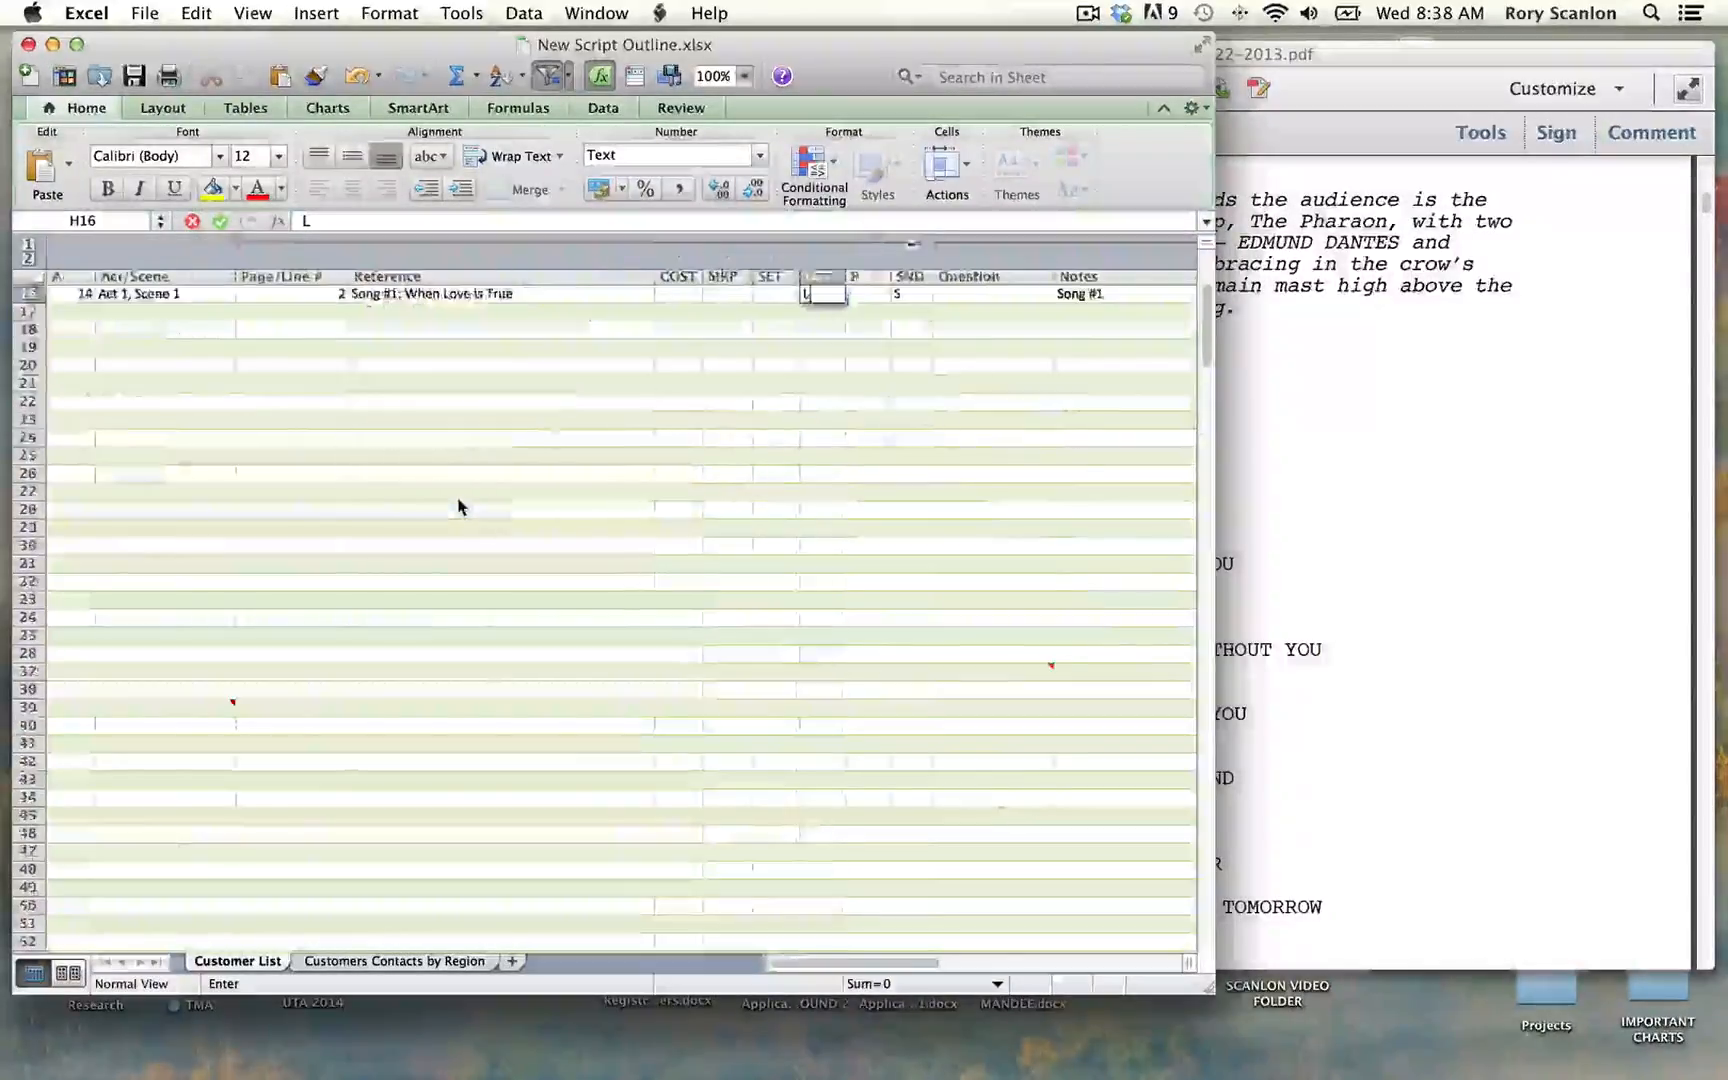
scroll(458, 505, "up", 3)
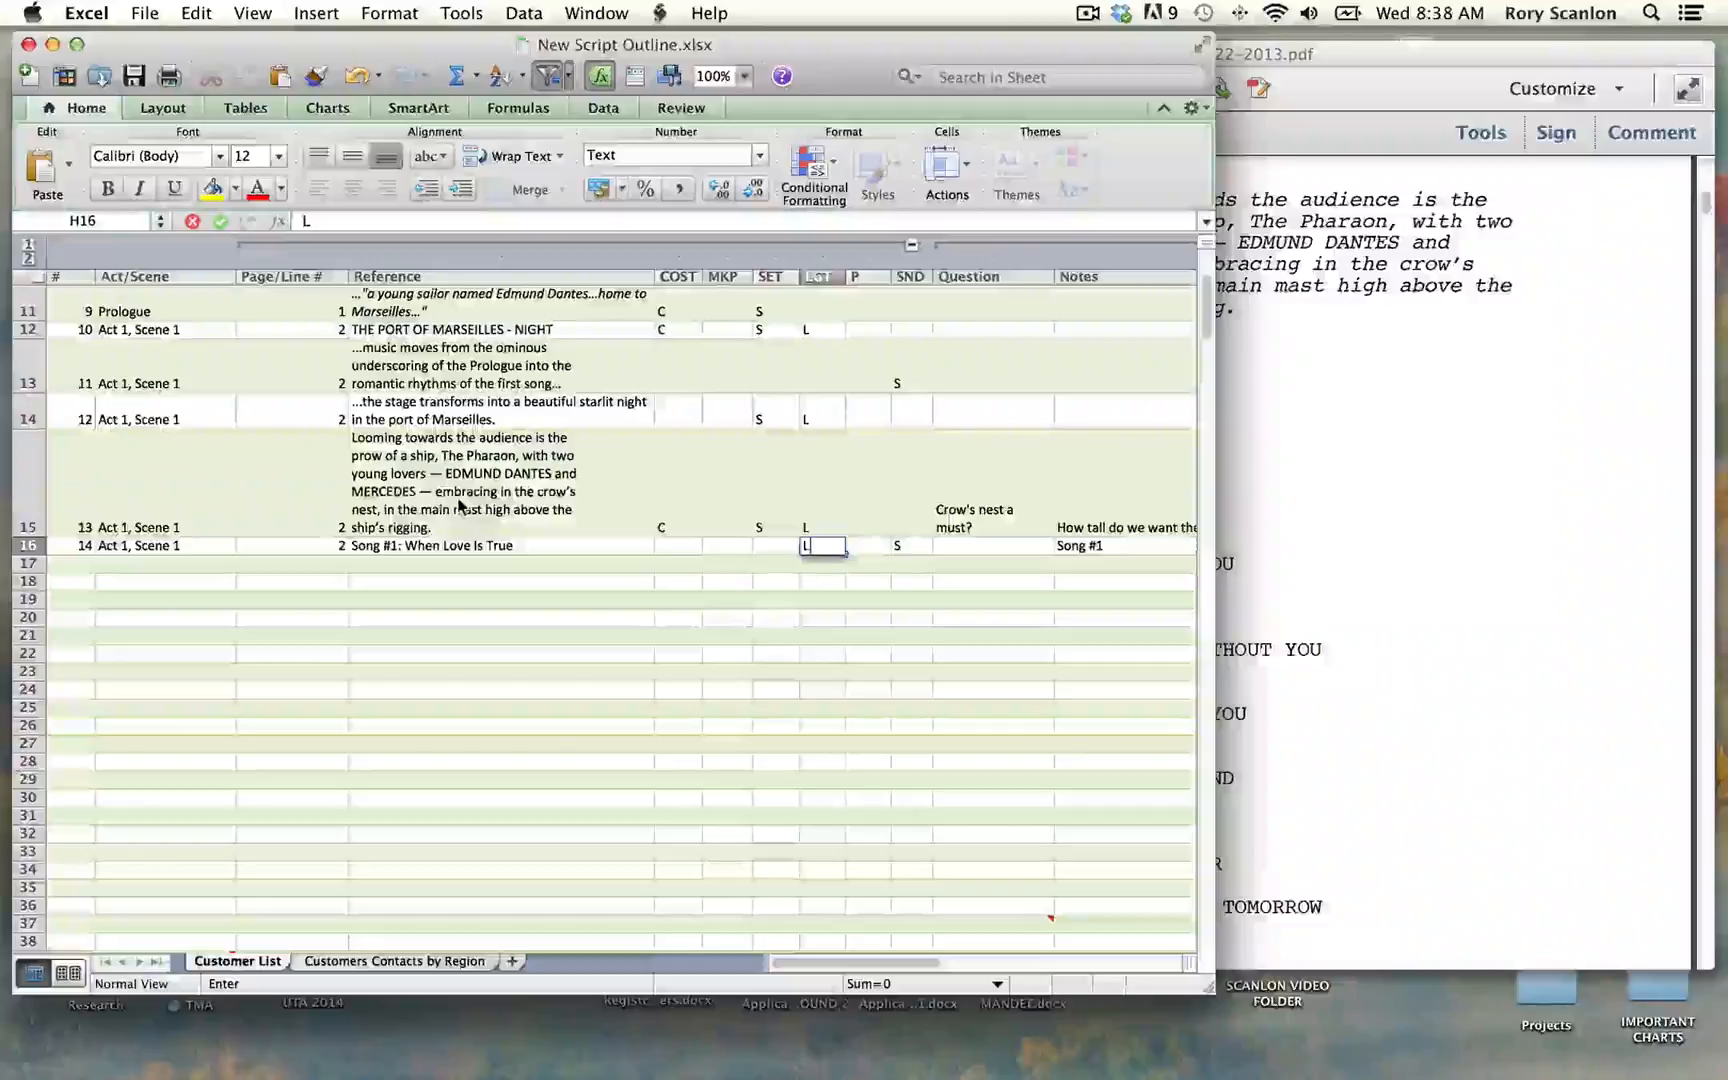
Step: Save the outline workbook and switch to the script PDF in Acrobat
key("super+s")
left_click(1329, 452)
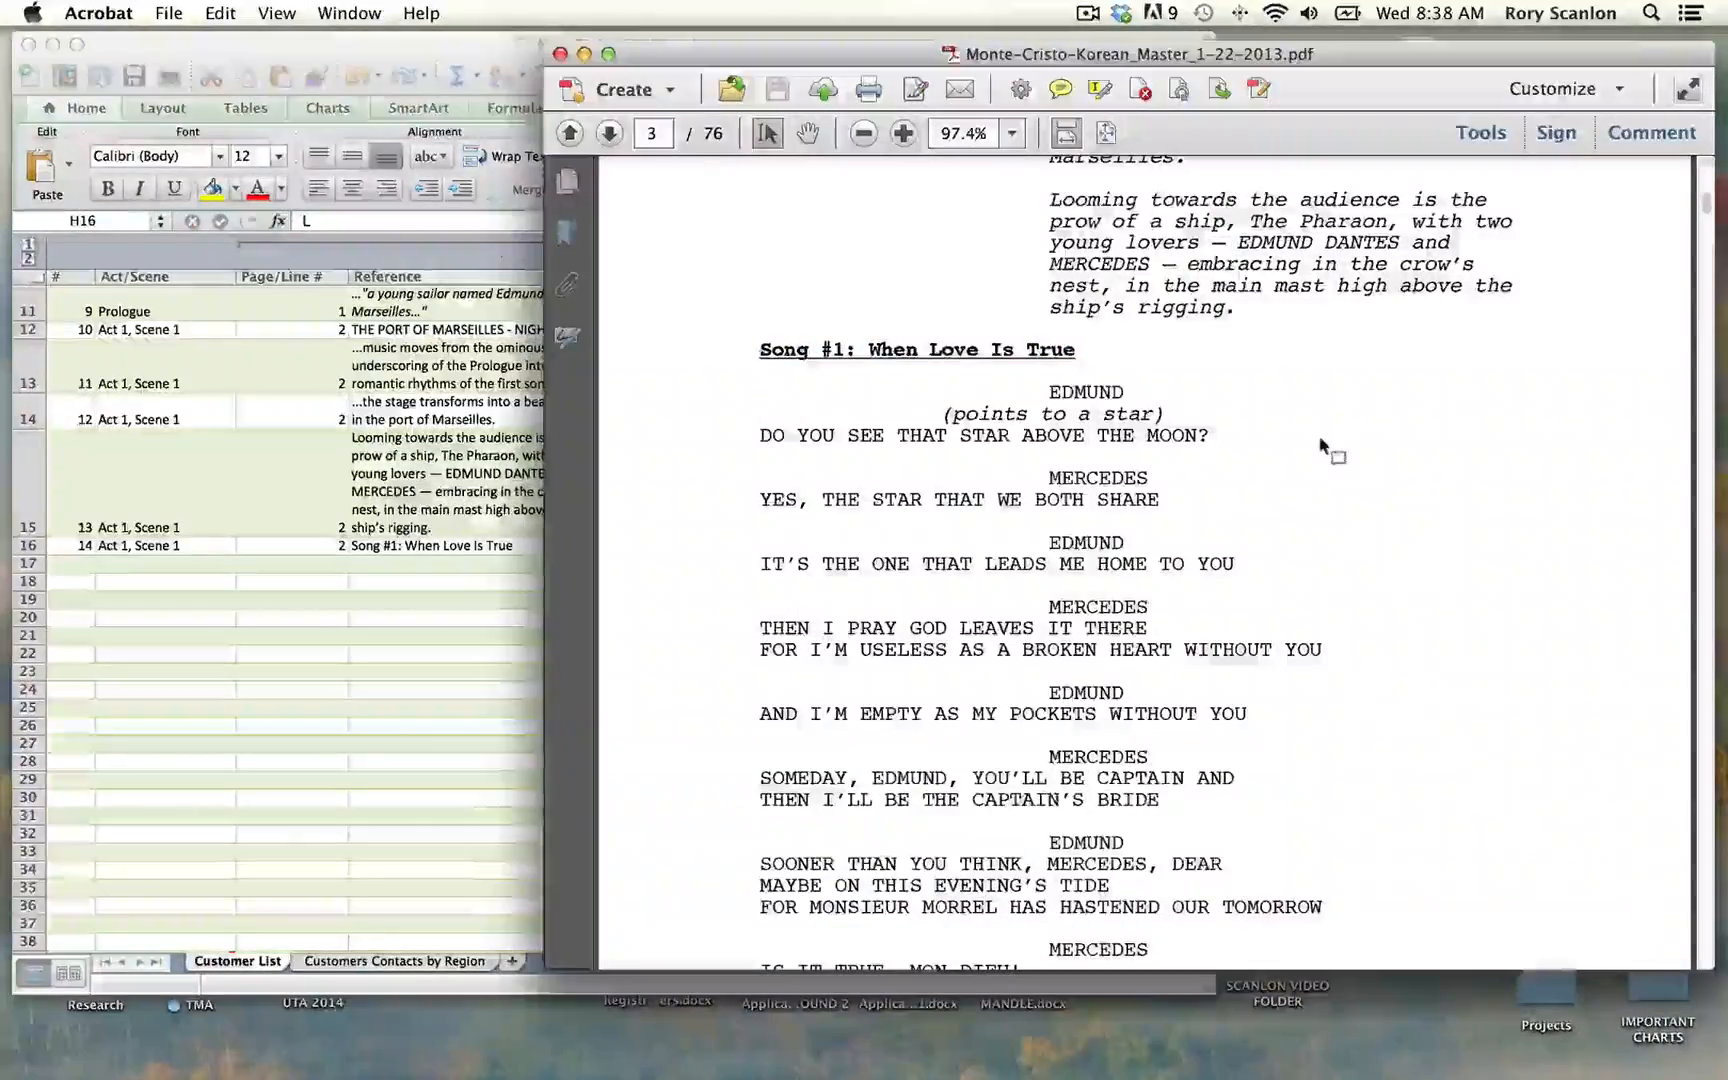
left_click(935, 388)
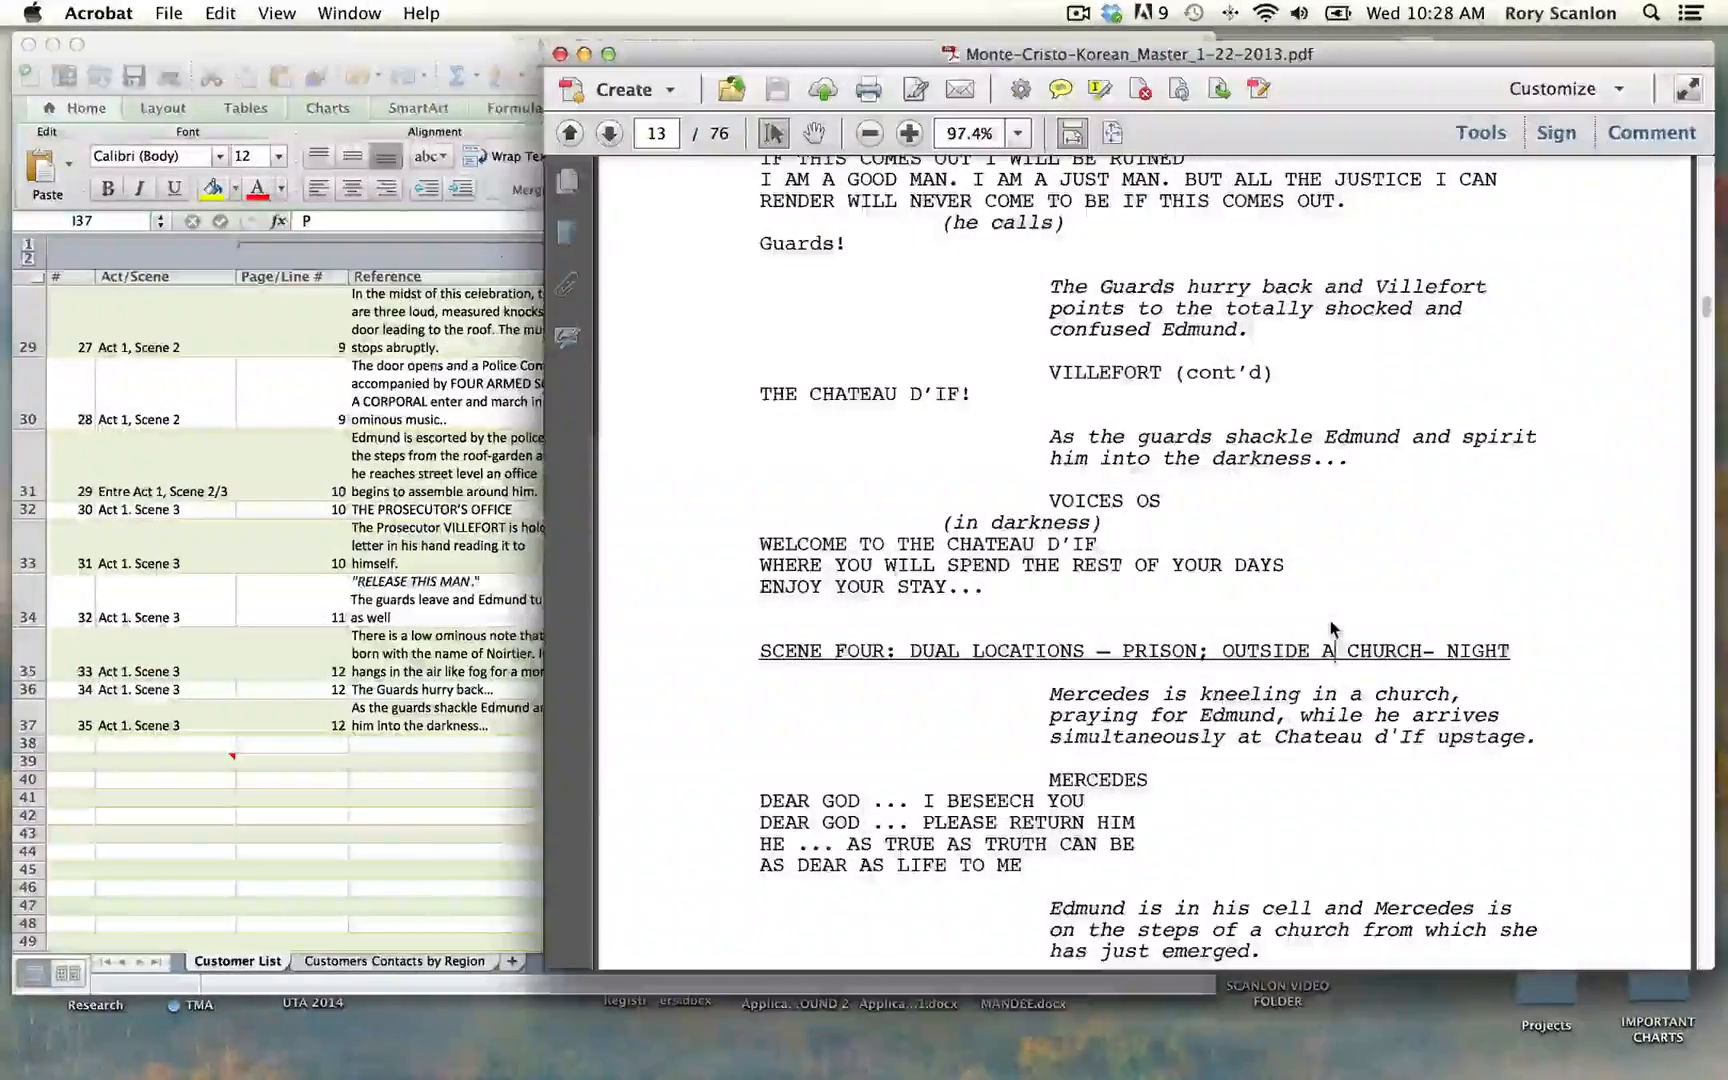
Step: Copy the script passage from "VOICES OS" to "WELCOME TO THE CHATEAU D'IF" and number row 38 of the Excel outline as 36
left_click_drag(1049, 498, 1097, 542)
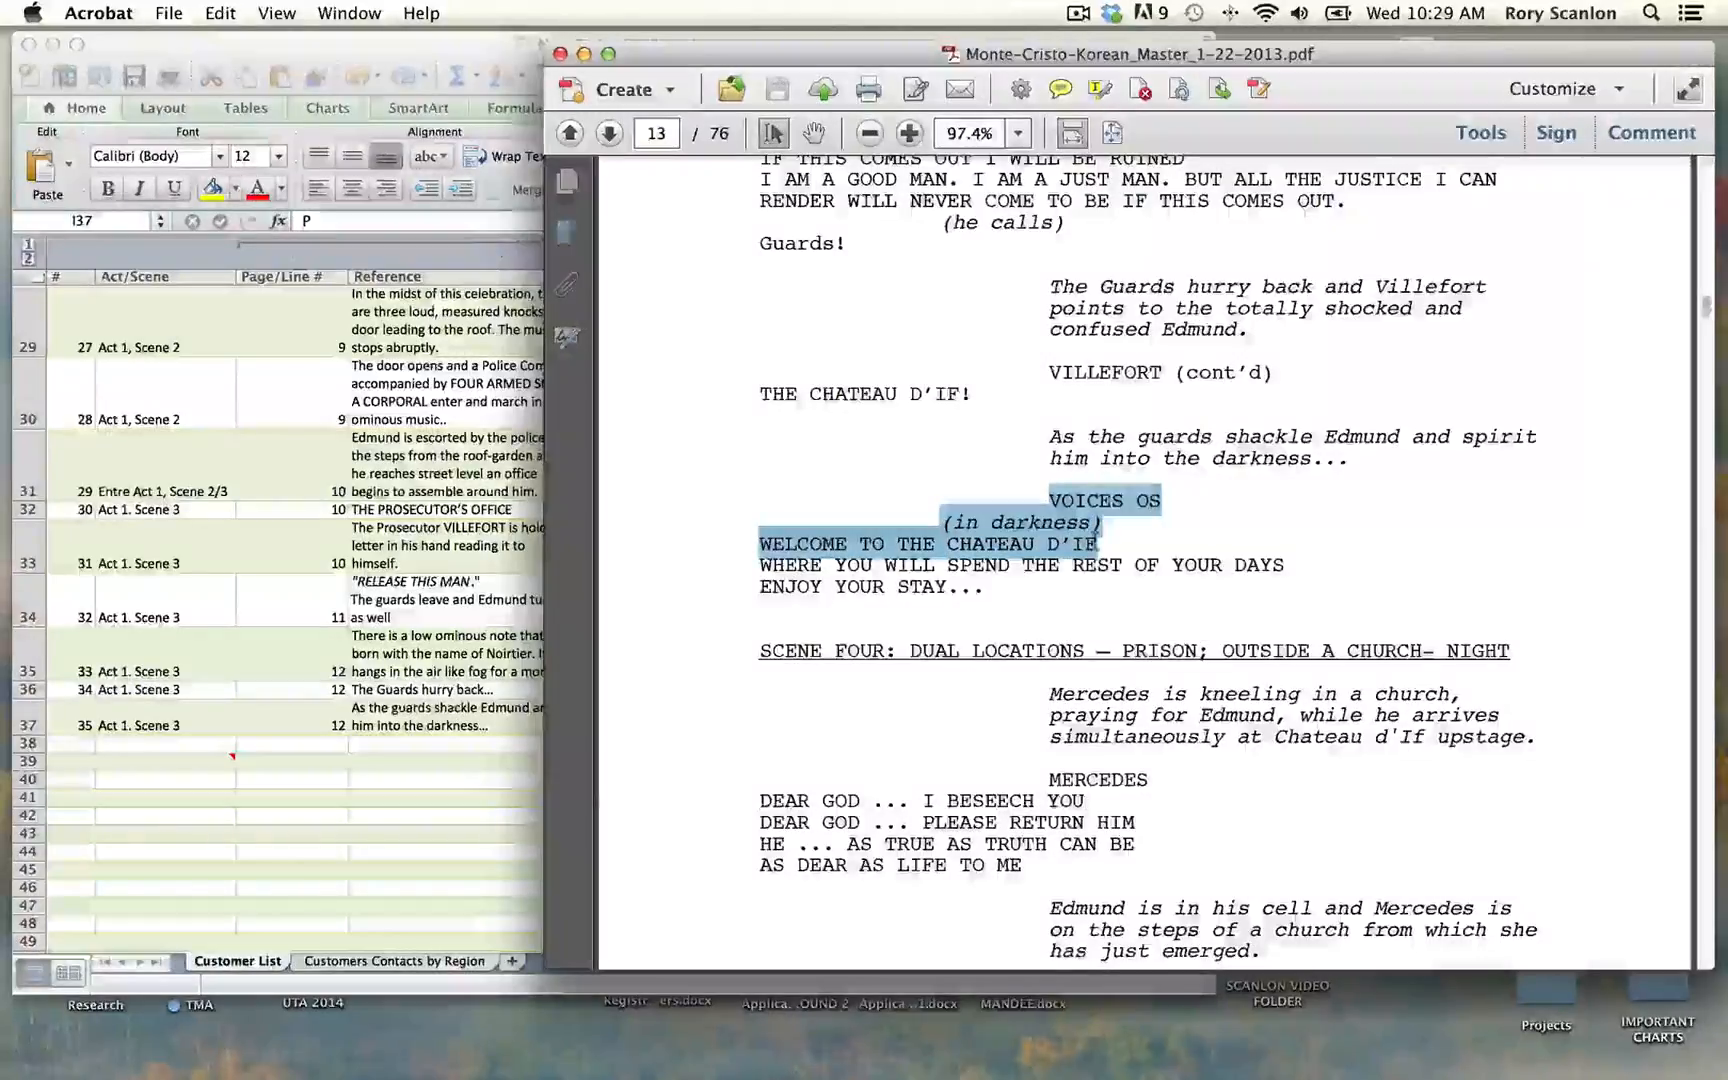
left_click(82, 749)
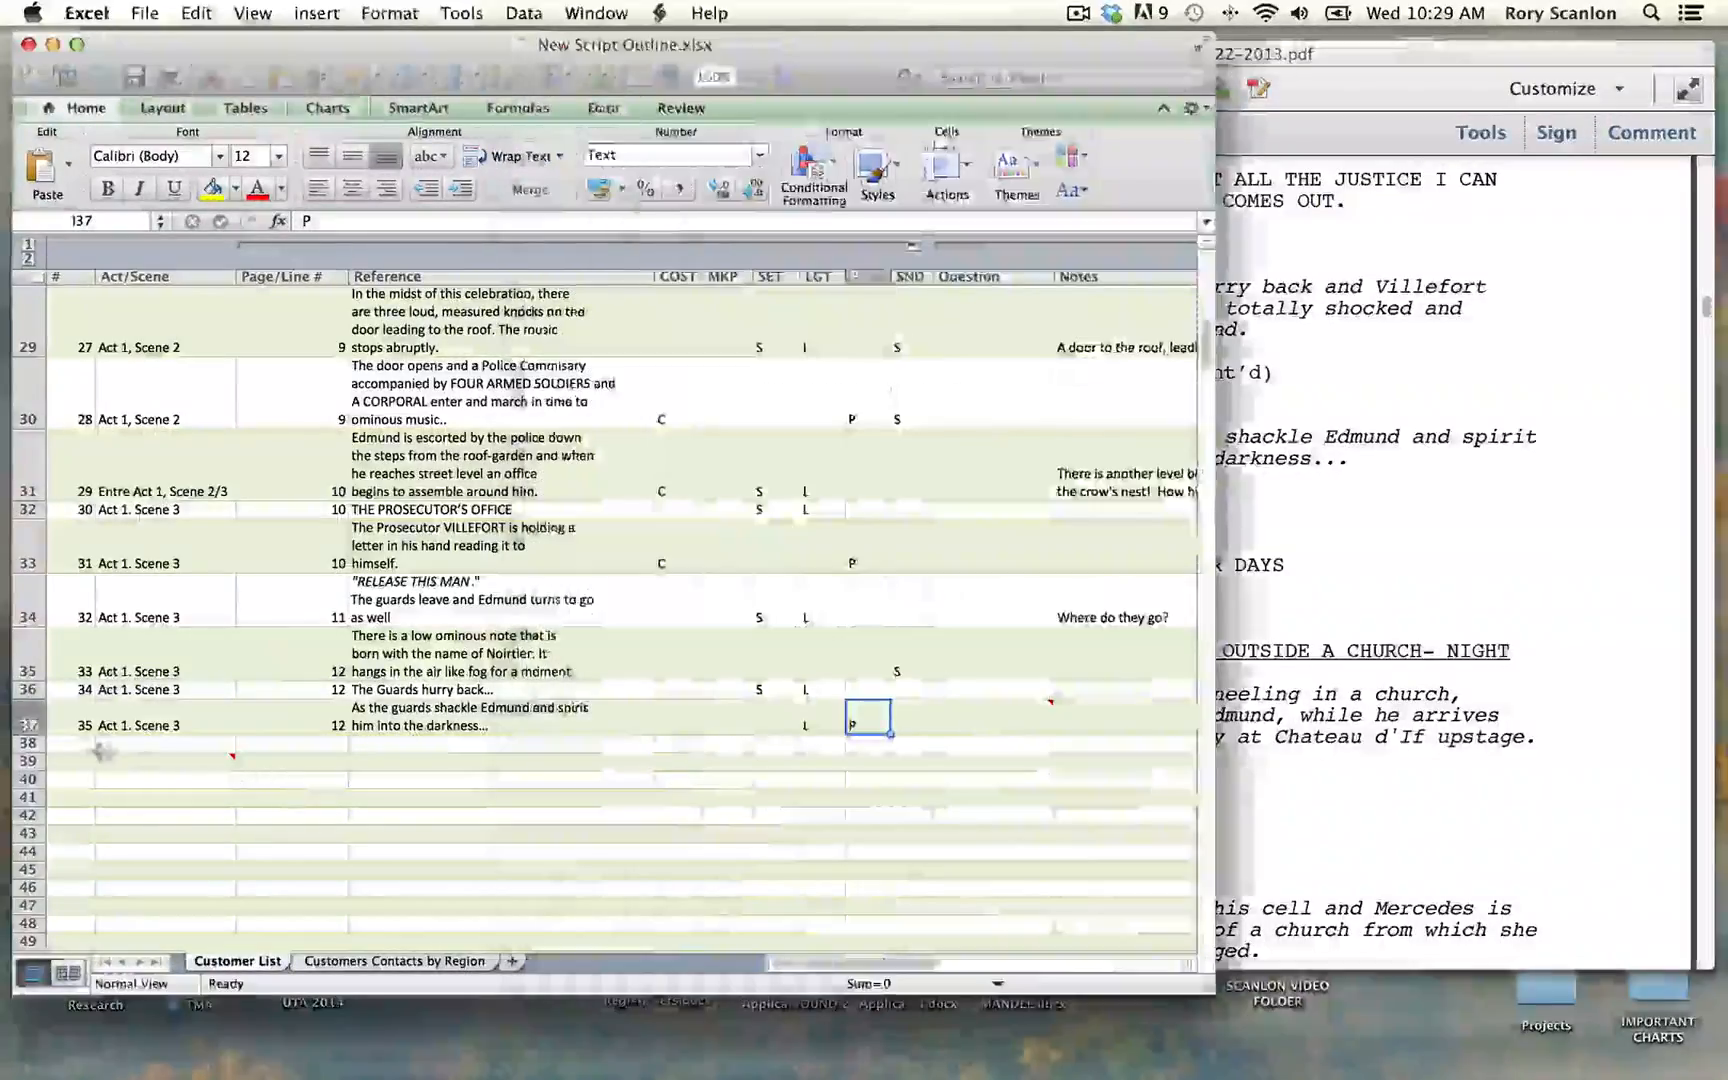
left_click(82, 749)
type("36")
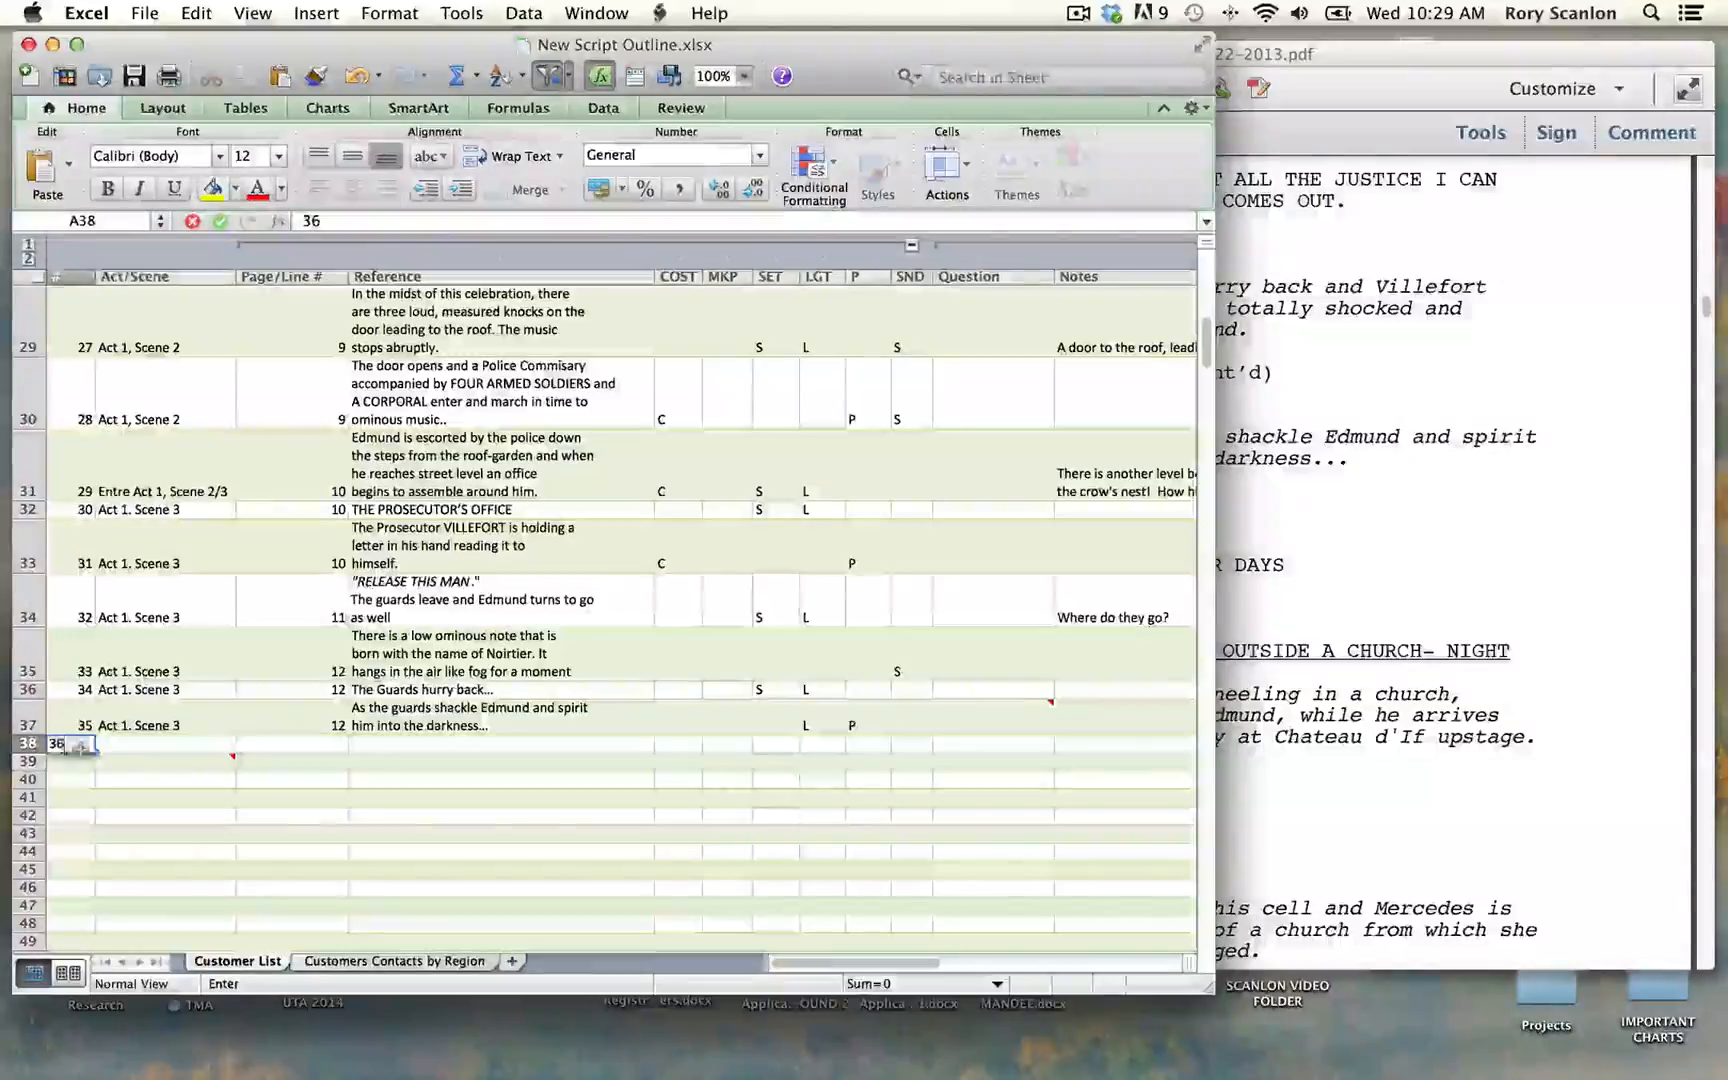
Step: Set the Act/Scene of row 38 to "Entre Act 1, Scene 3/4"
key("Tab")
type("En")
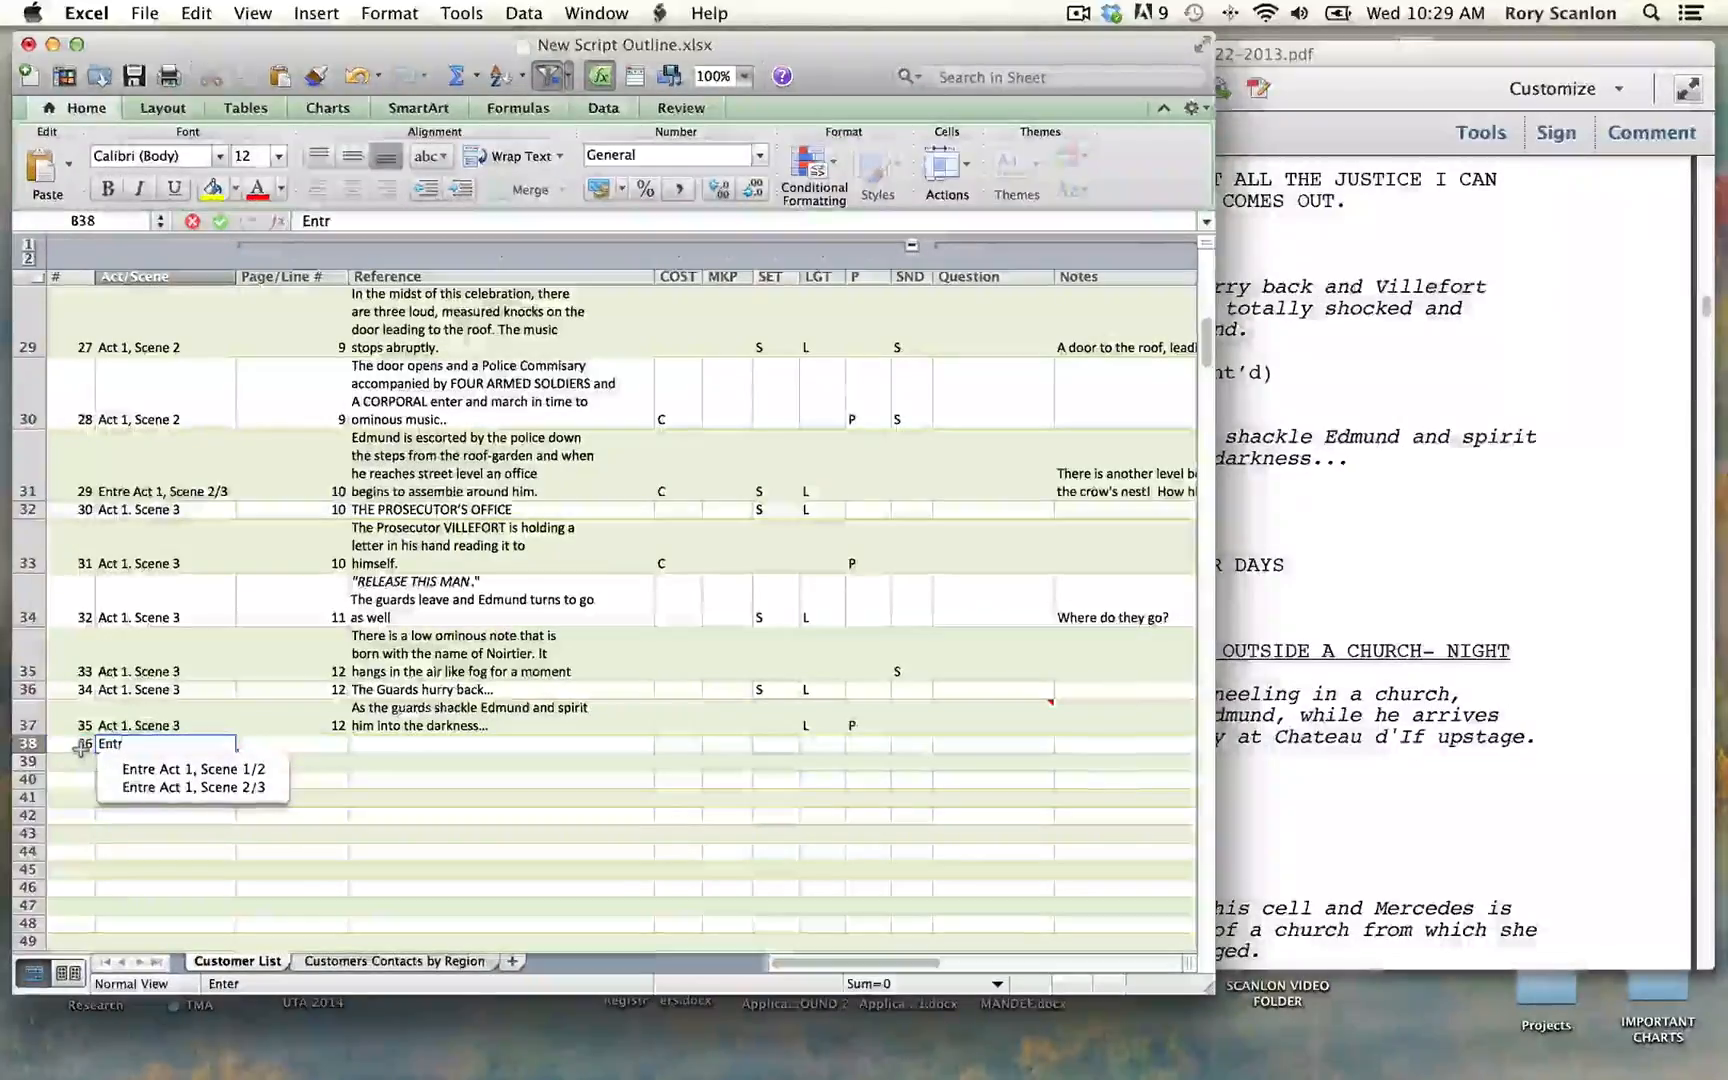
key("Down")
key("Tab")
scroll(207, 679, "down", 1)
left_click(207, 679)
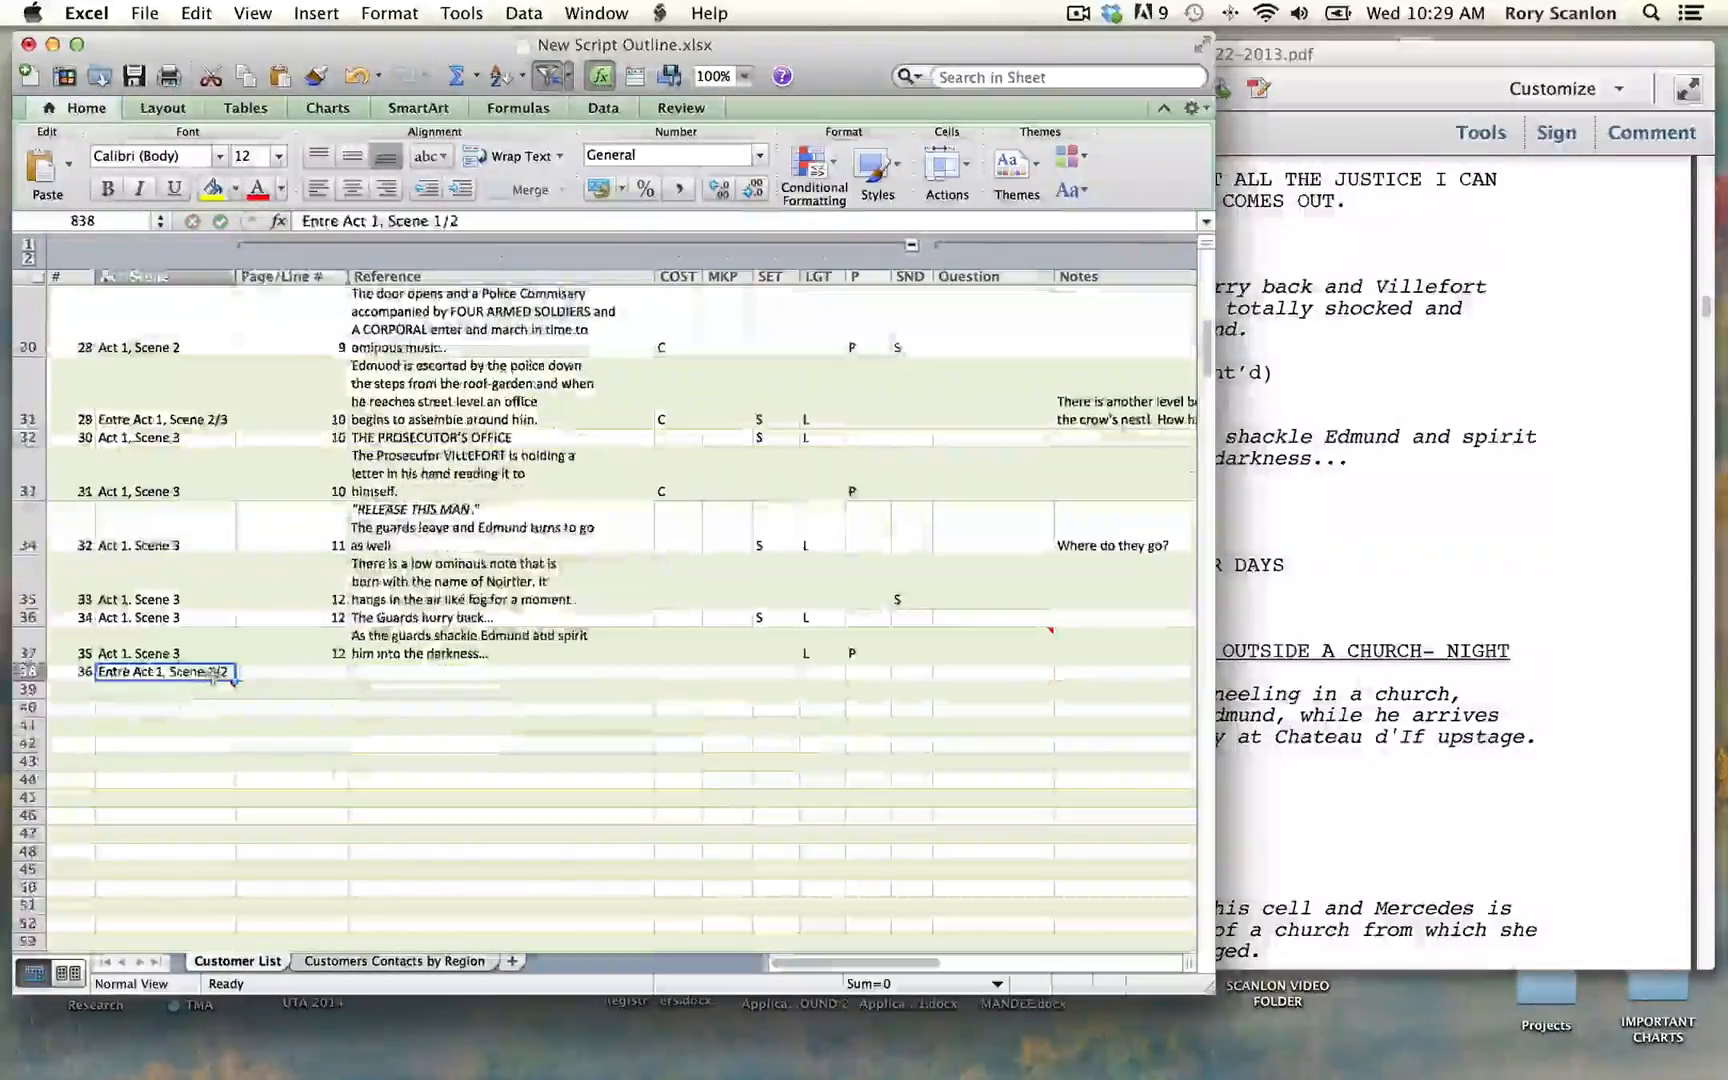
double_click(227, 671)
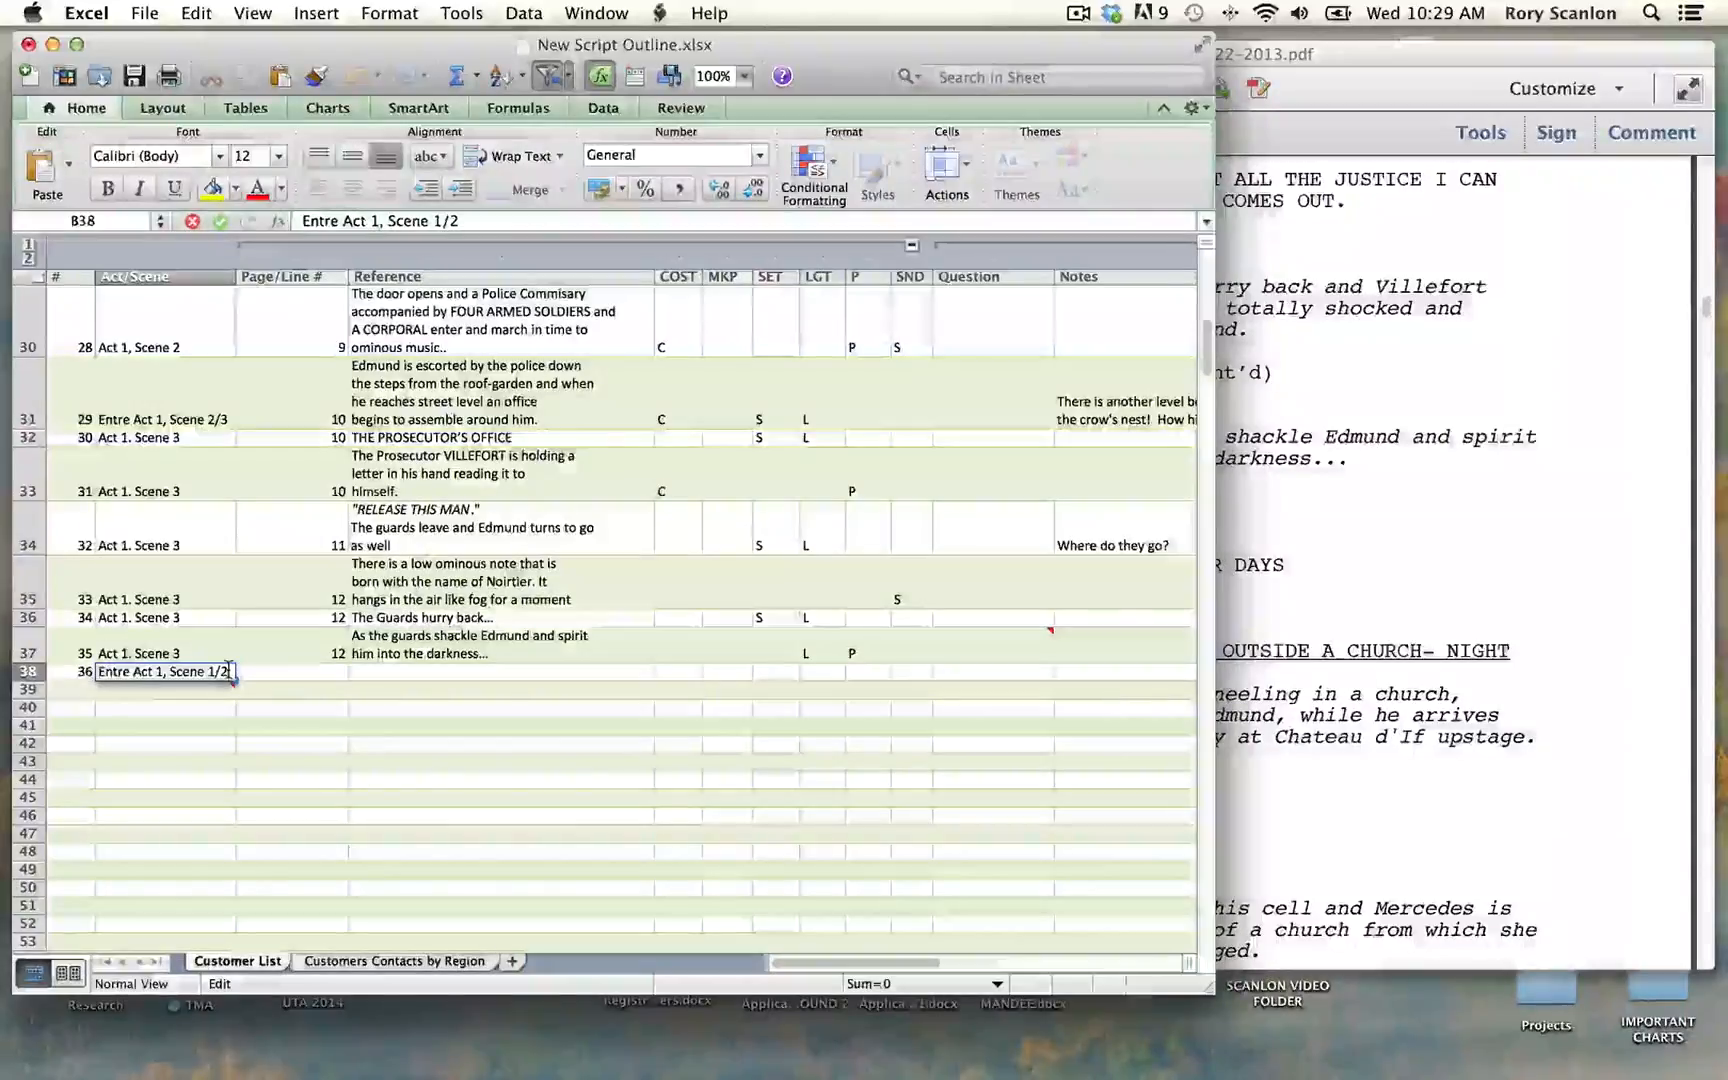
key("BackSpace")
key("BackSpace")
key("BackSpace")
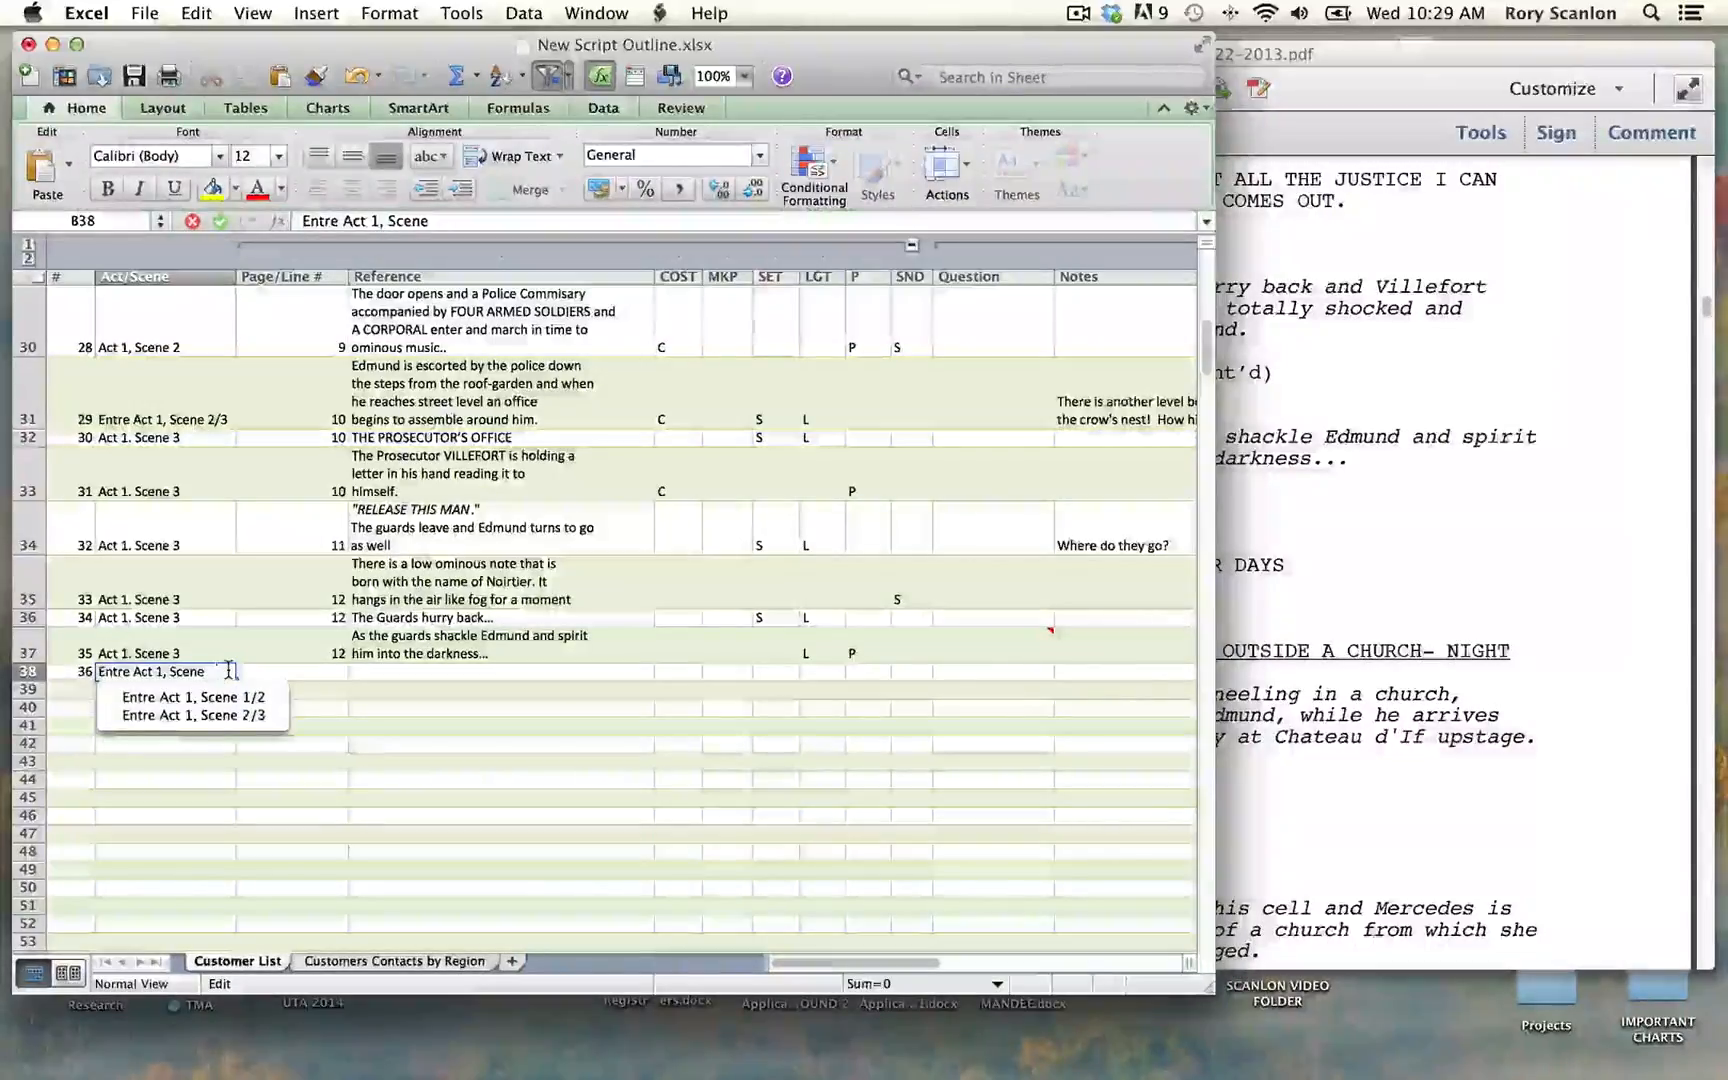
type("3/4")
key("Tab")
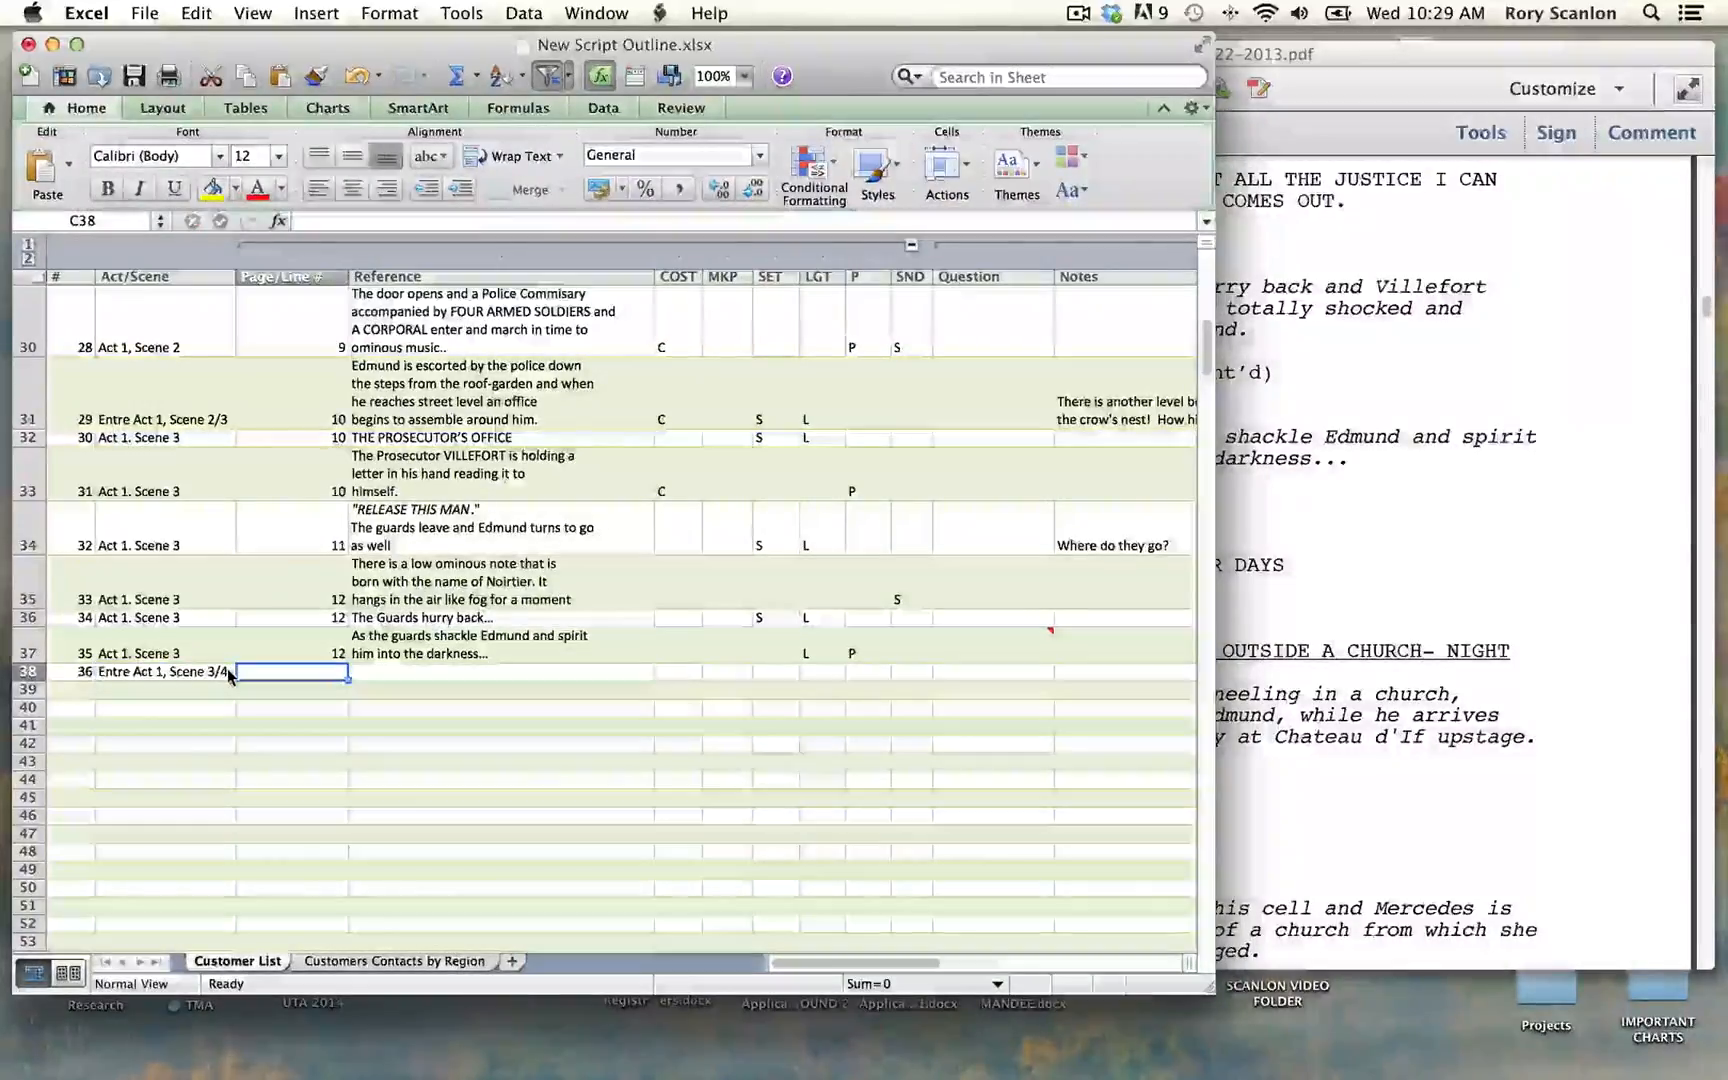
Step: Enter page 12 for row 38 and paste the copied Voices OS passage as its Reference
type("12")
key("Tab")
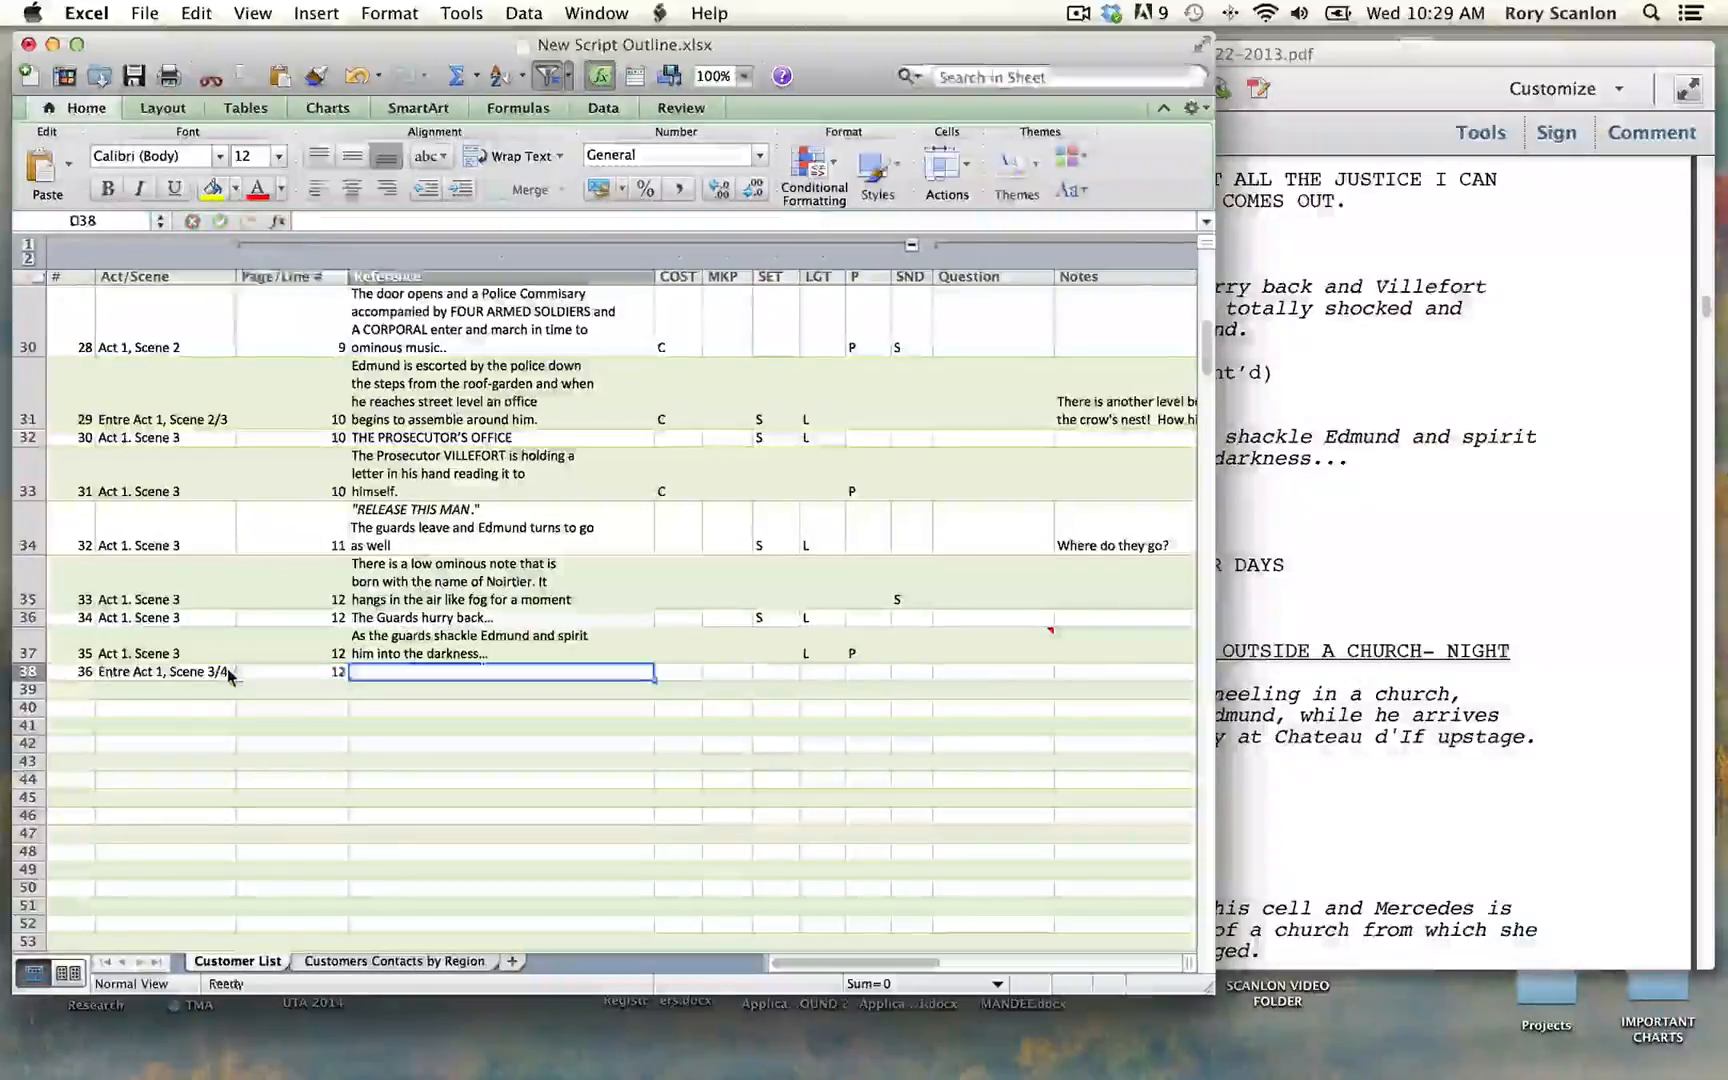
type("WELCOME TO THE CHATEAU D'IF")
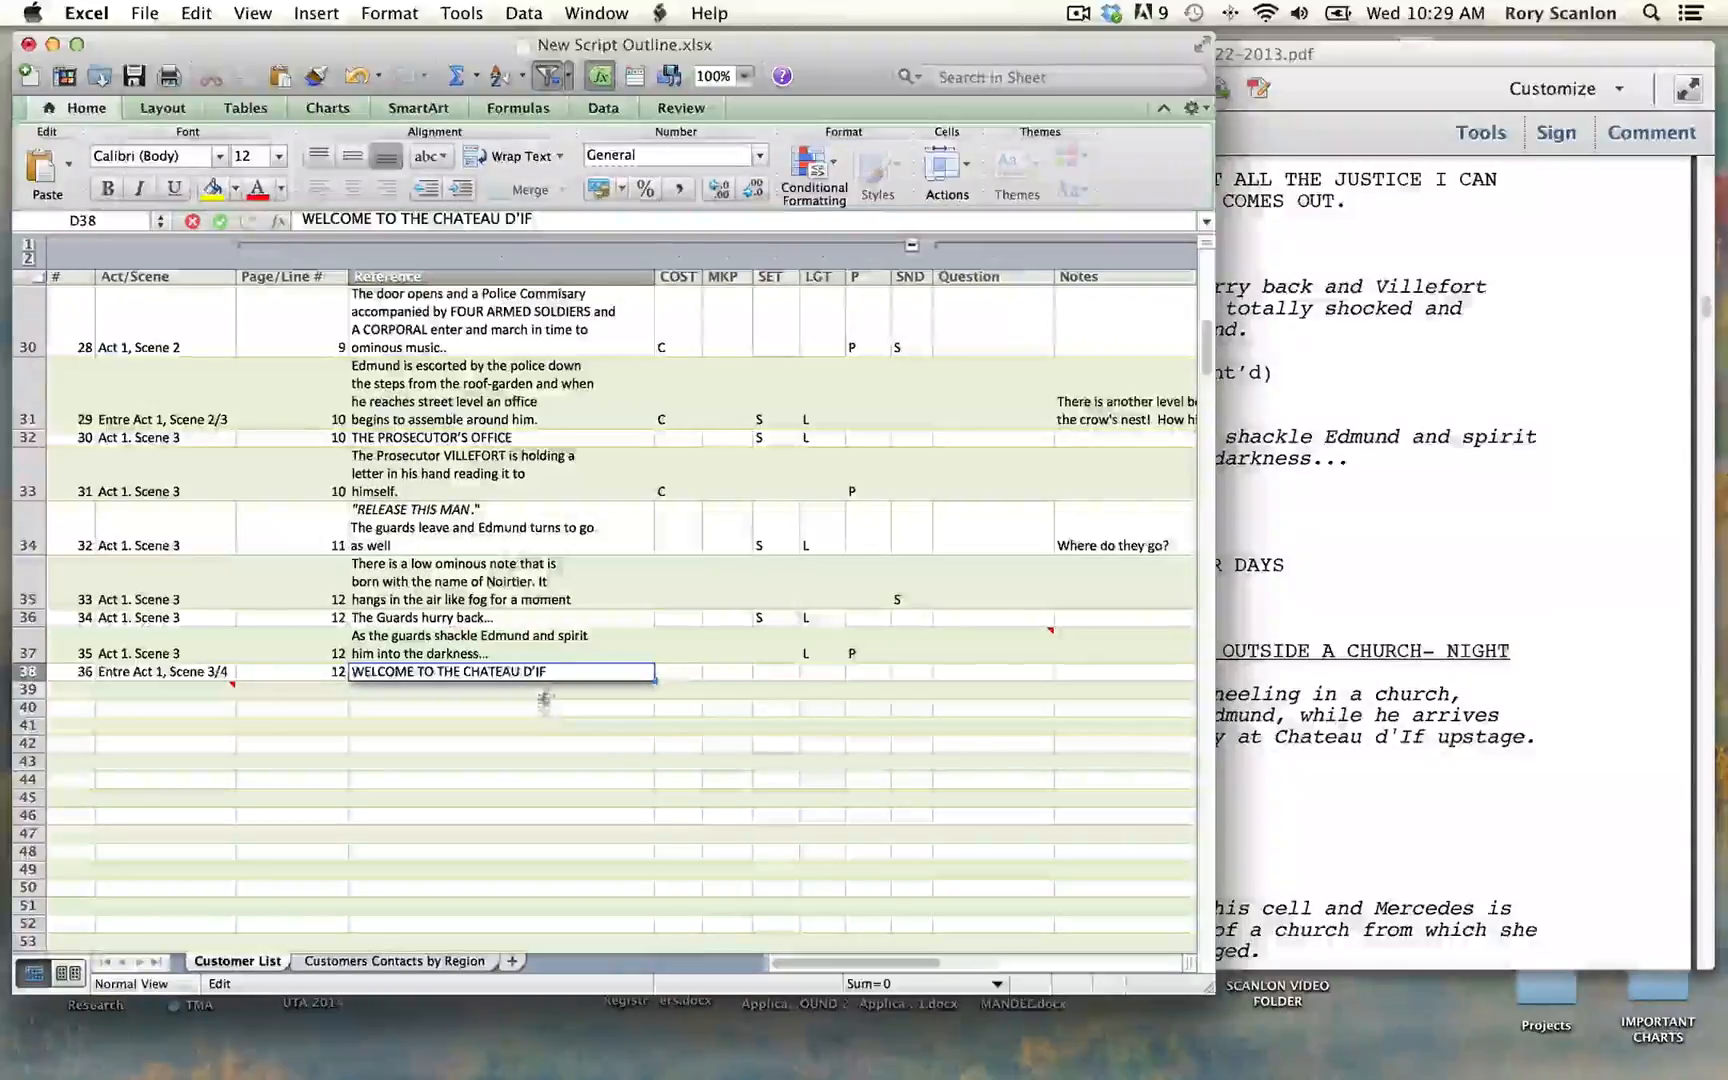
key("Tab")
Step: Tidy row 38's Reference into "VOICES OS (in darkness)" on one line and the quoted, italic "WELCOME TO THE CHATEAU D'IF..." below it
double_click(412, 676)
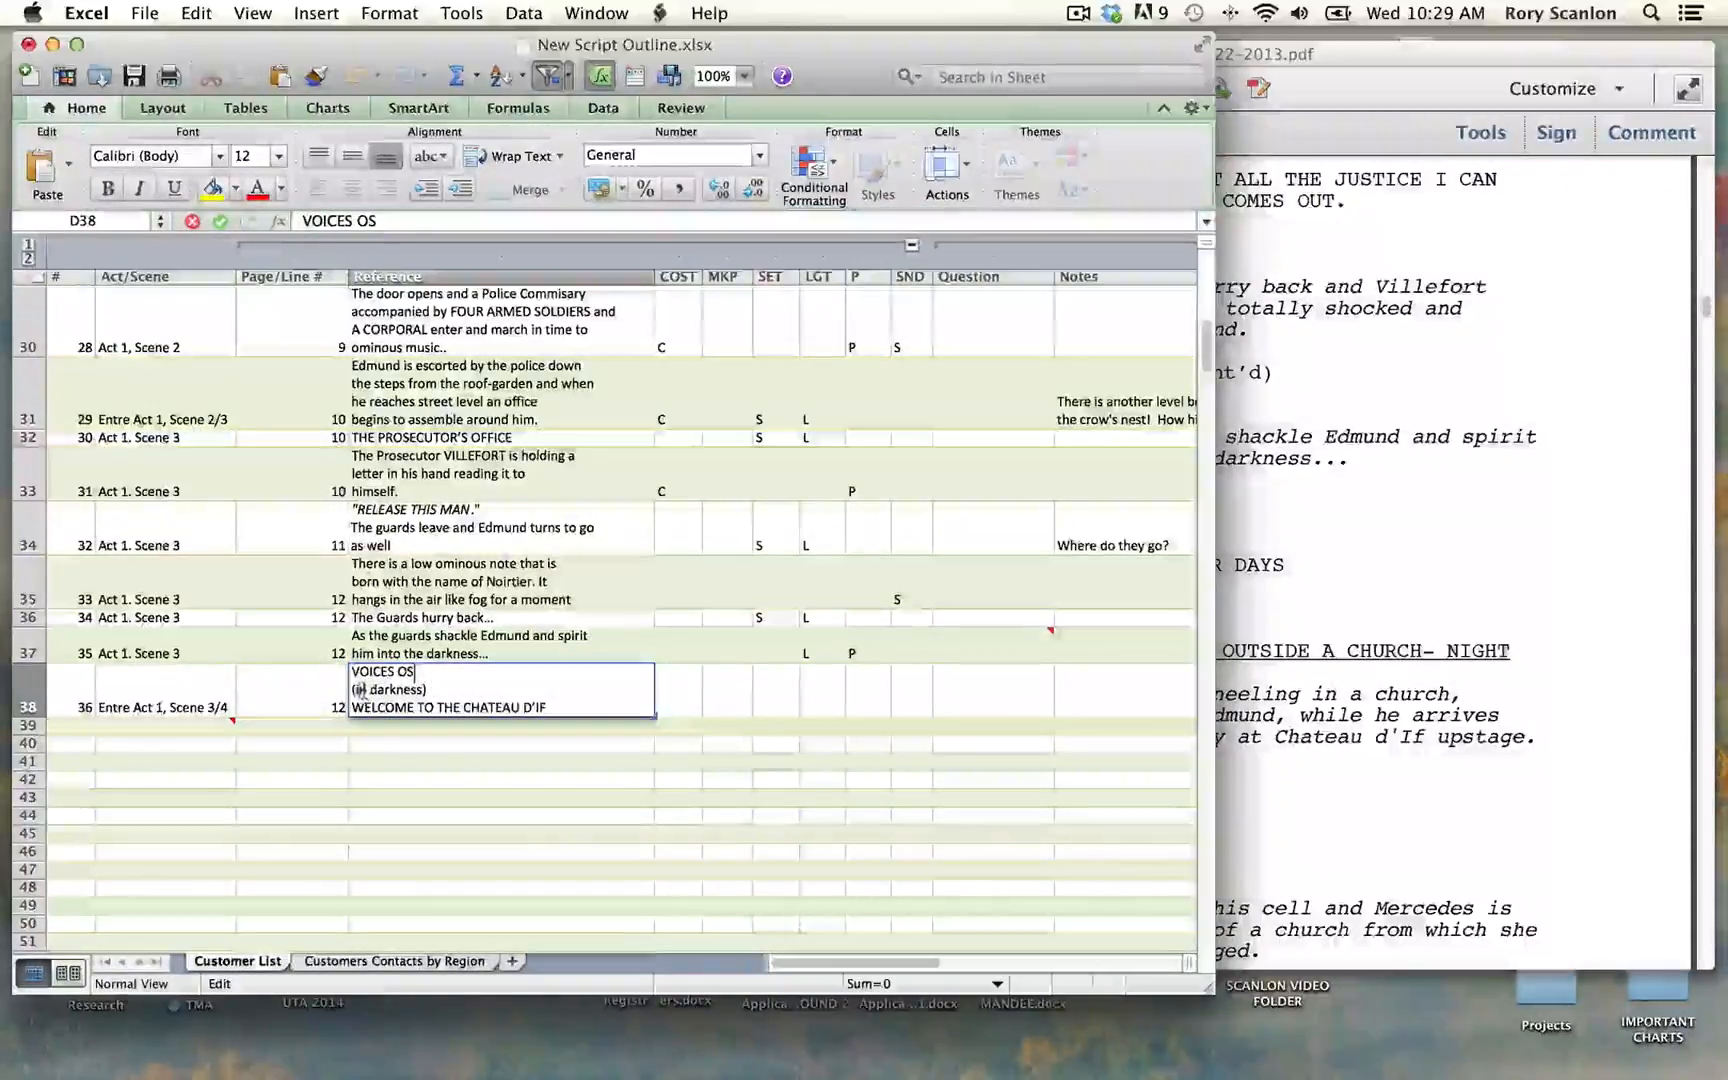
left_click(351, 689)
key("BackSpace")
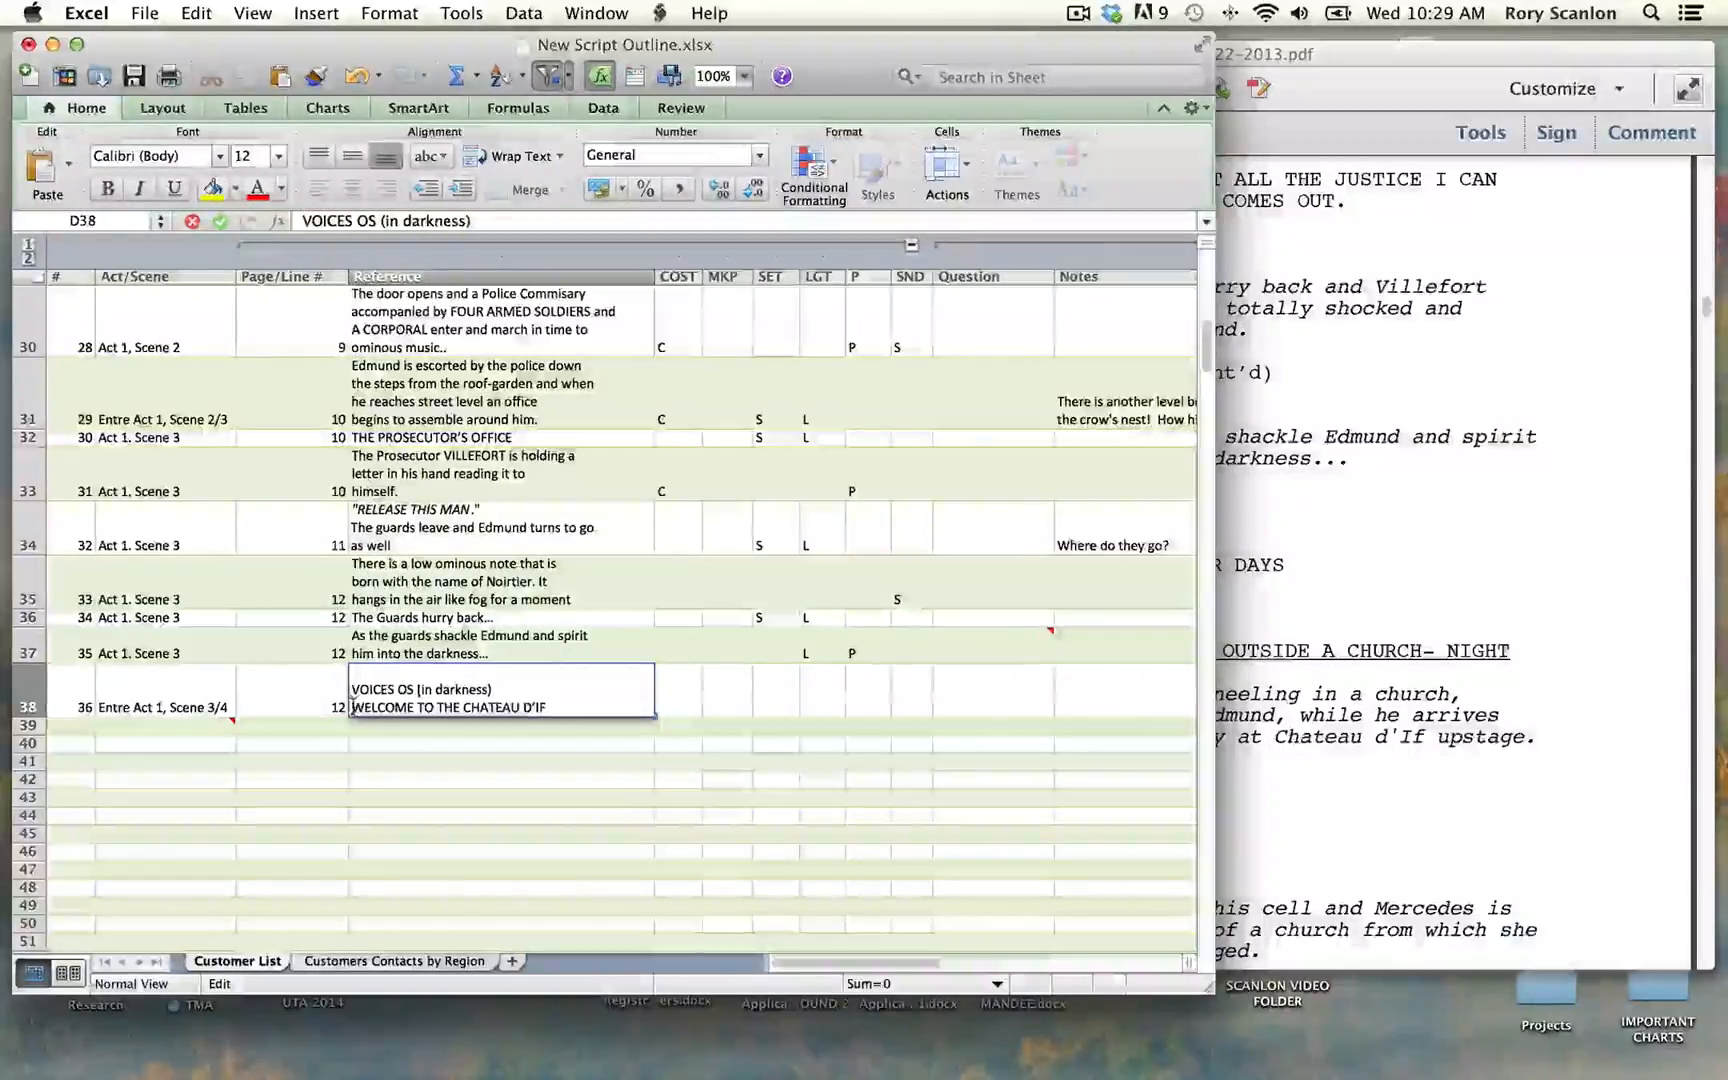
left_click(352, 707)
type("\"")
left_click_drag(555, 707, 363, 710)
key("super+i")
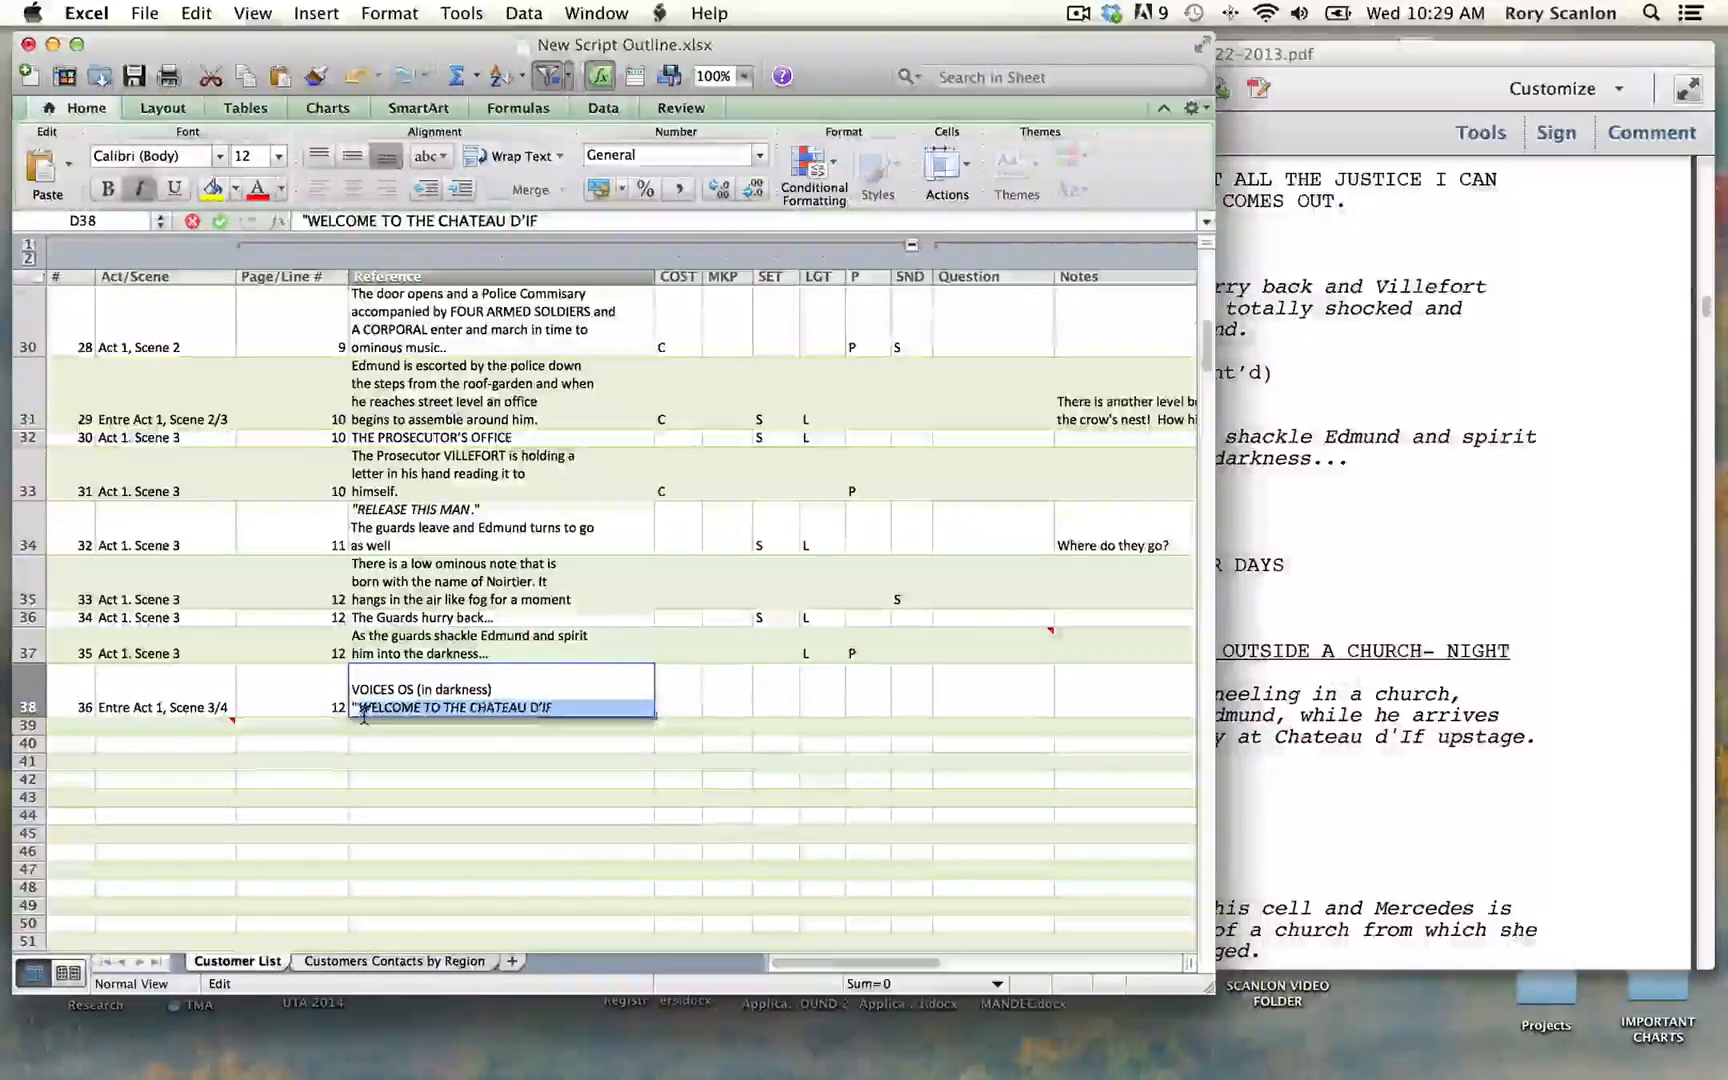
left_click(555, 707)
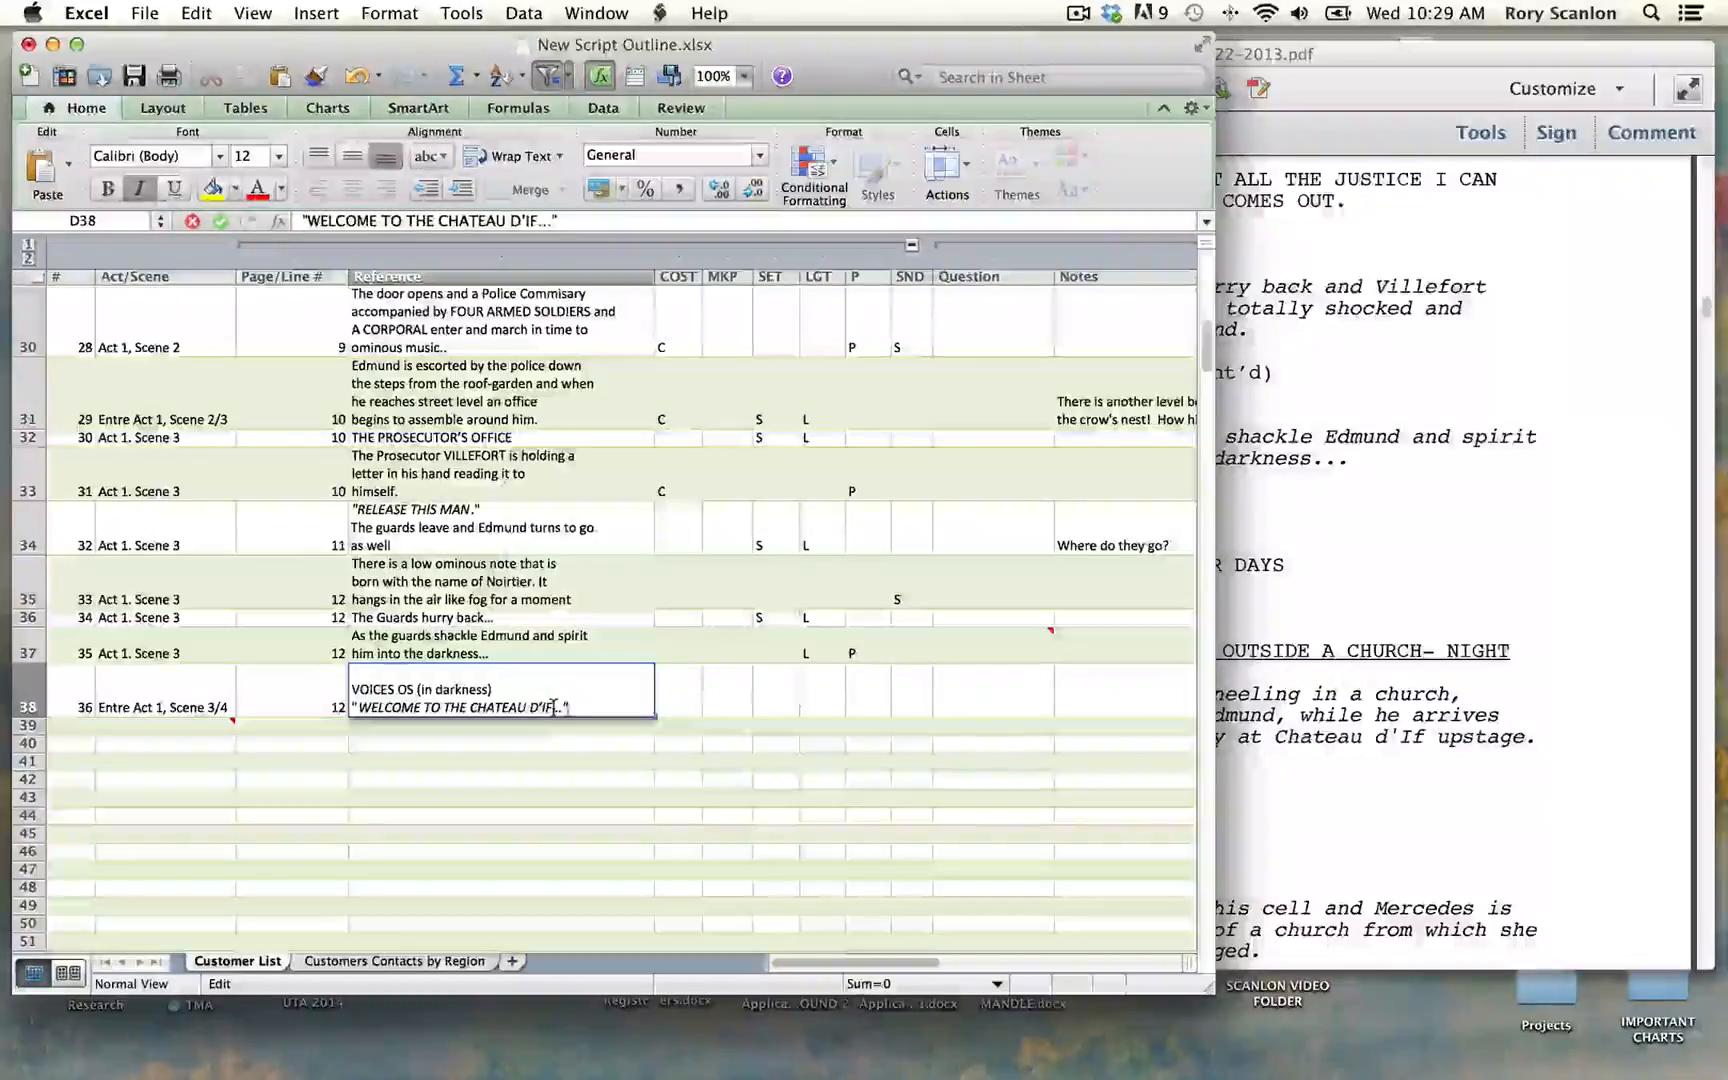
key("Return")
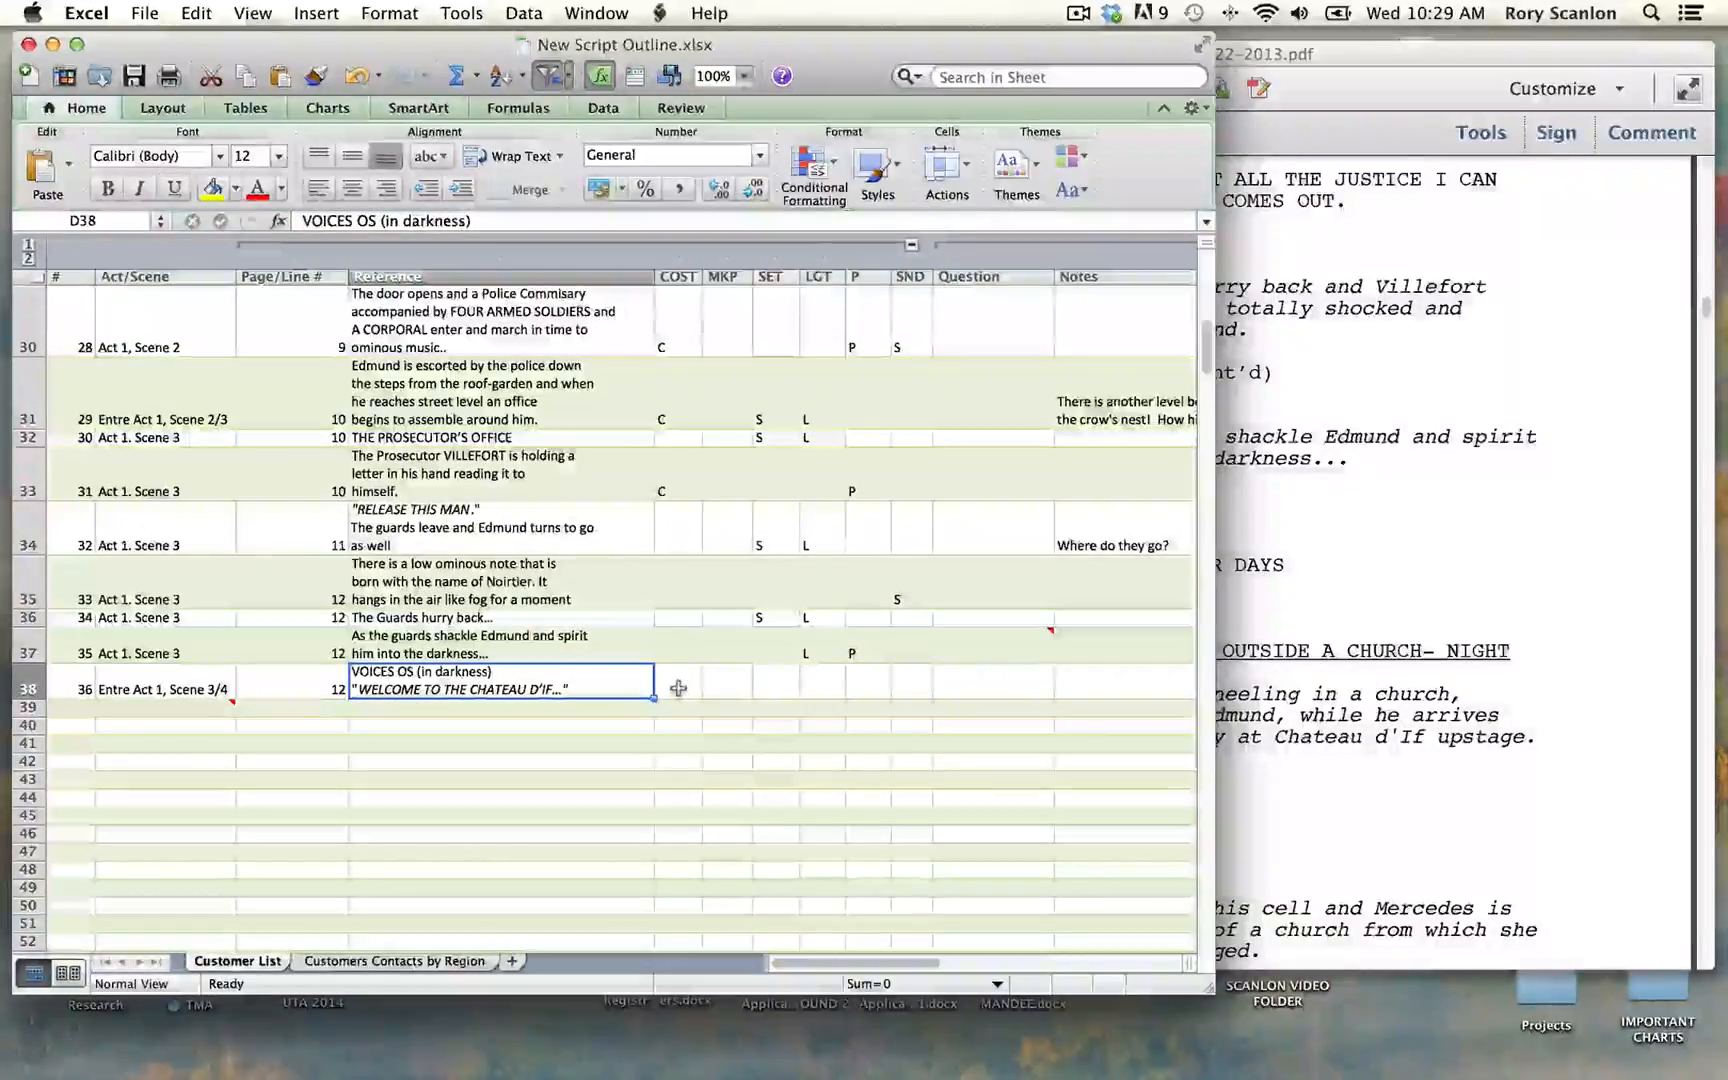
Step: Mark row 38 with S in the SND and SET columns and L in the LGT column
left_click(905, 688)
type("S")
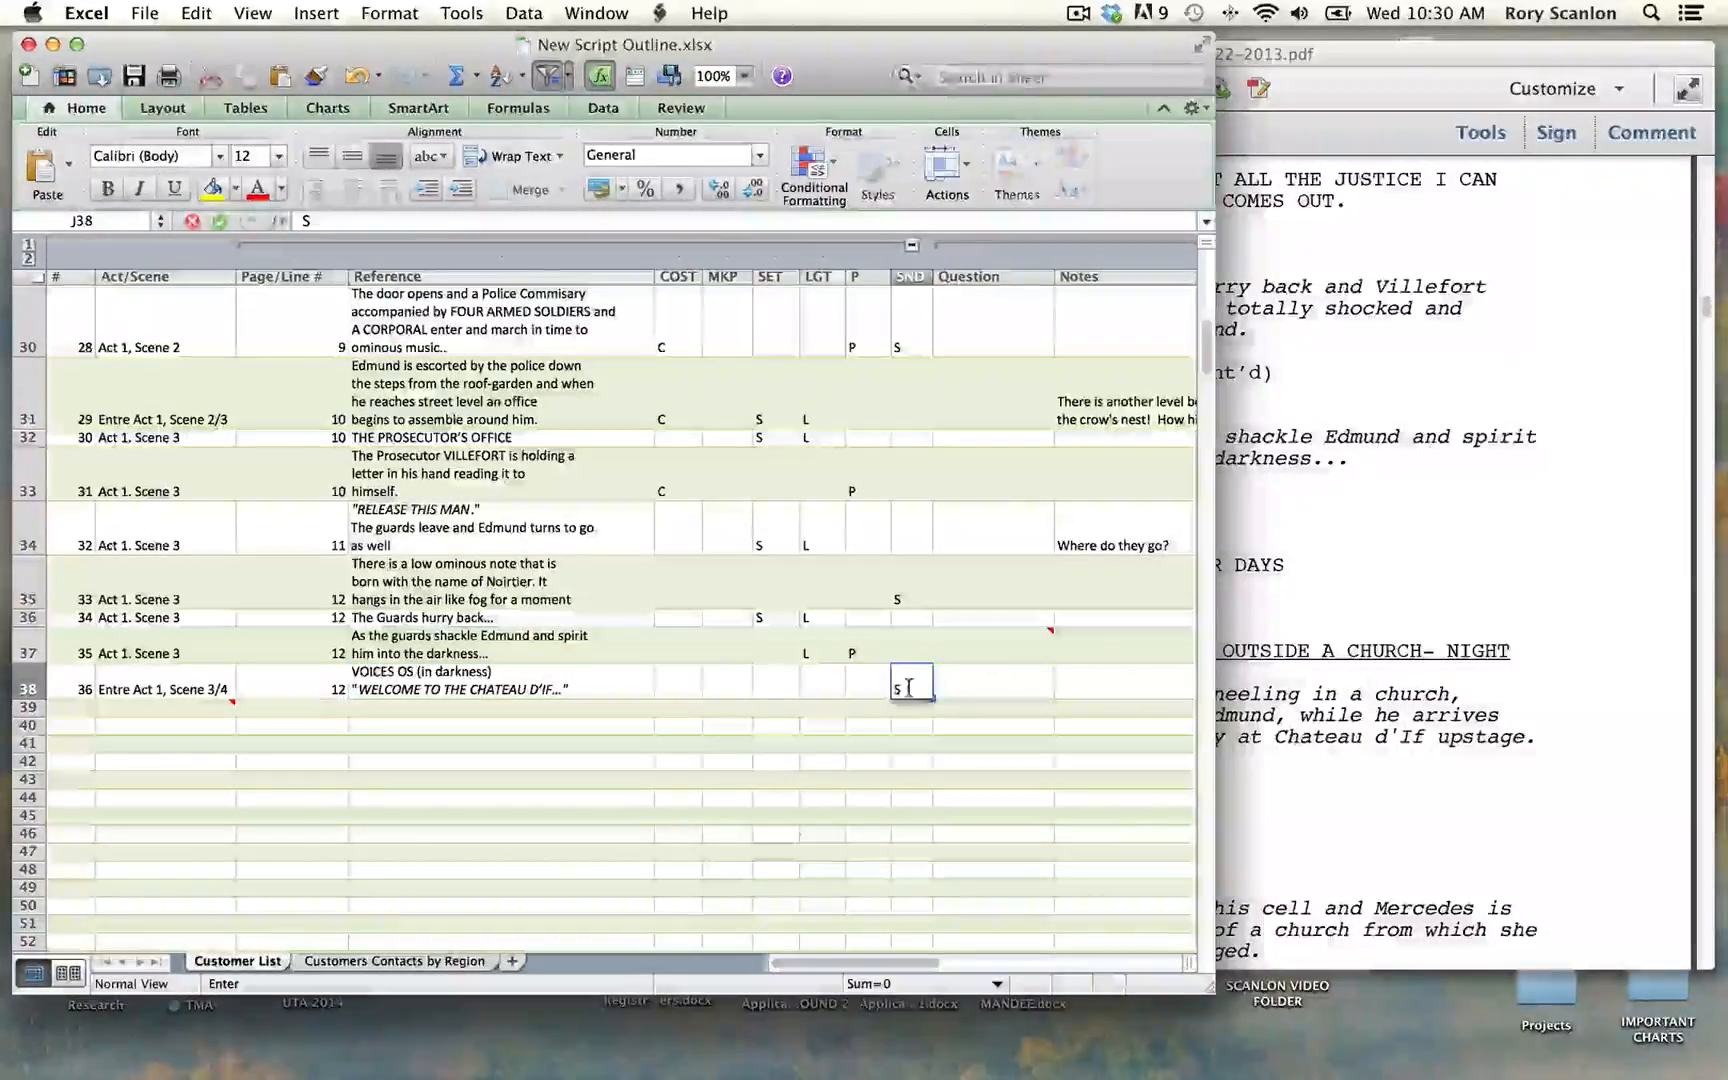
left_click(780, 687)
type("S")
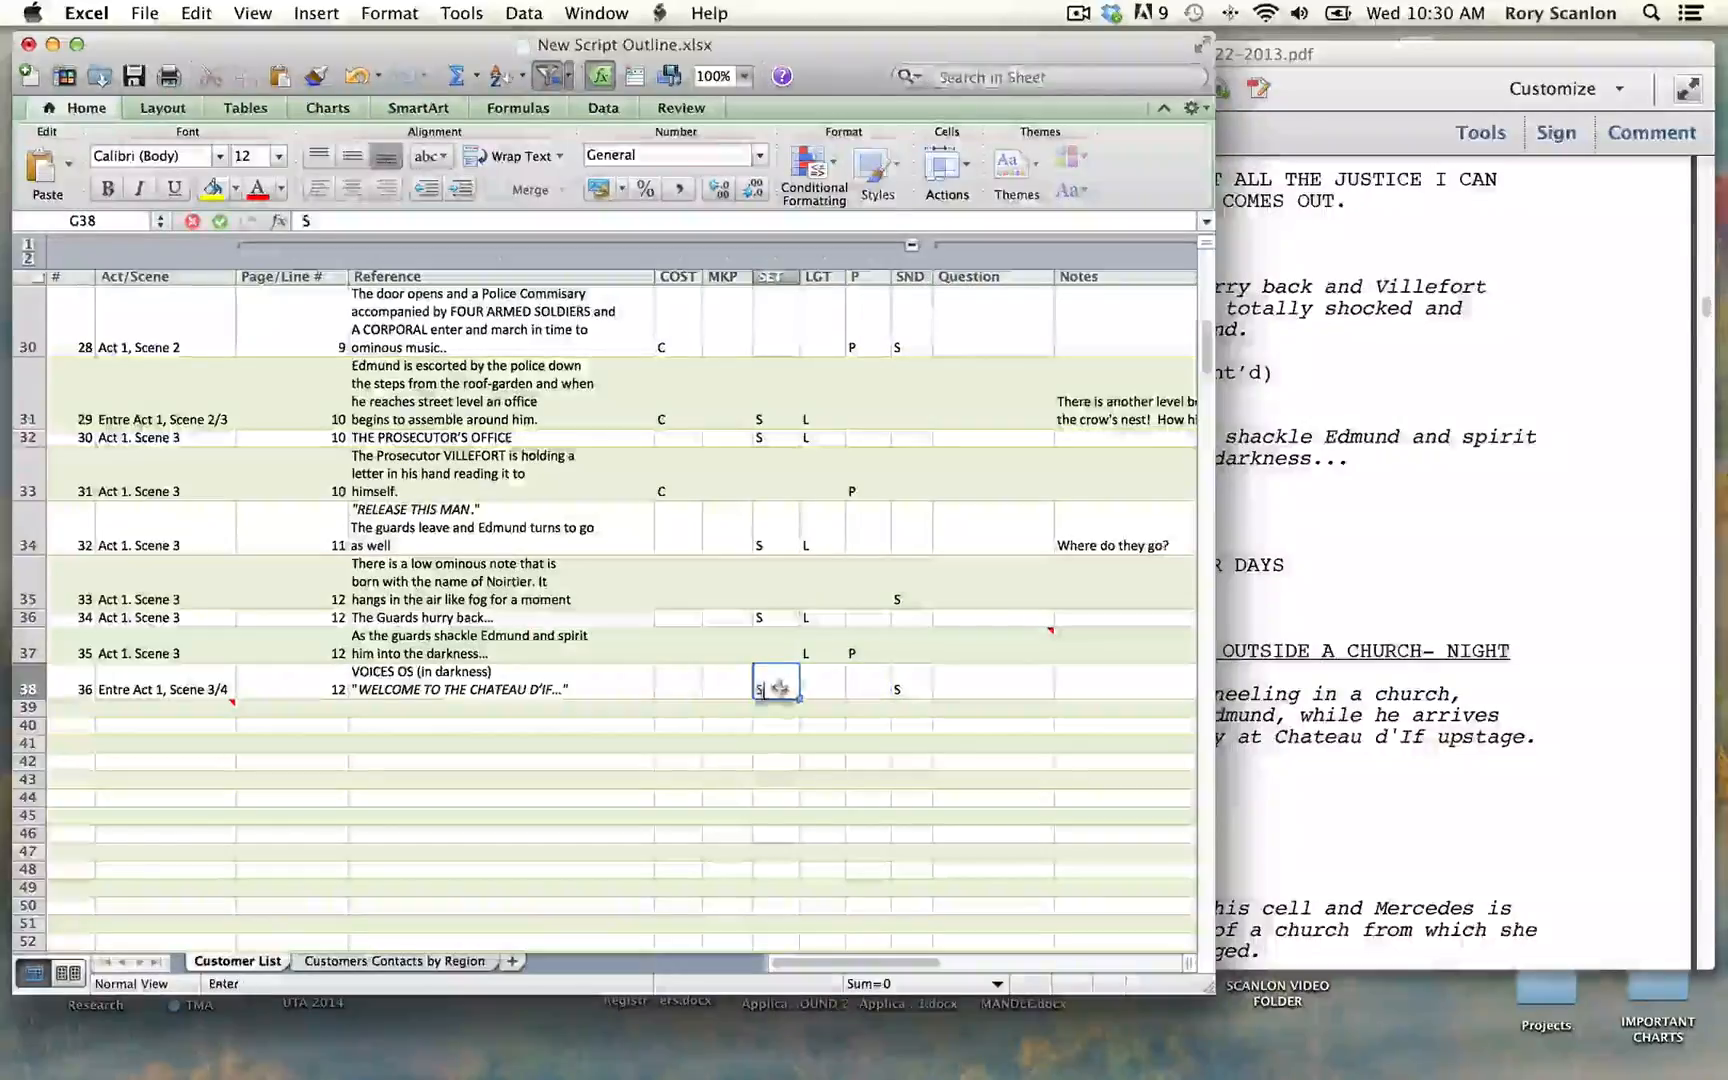
left_click(772, 688)
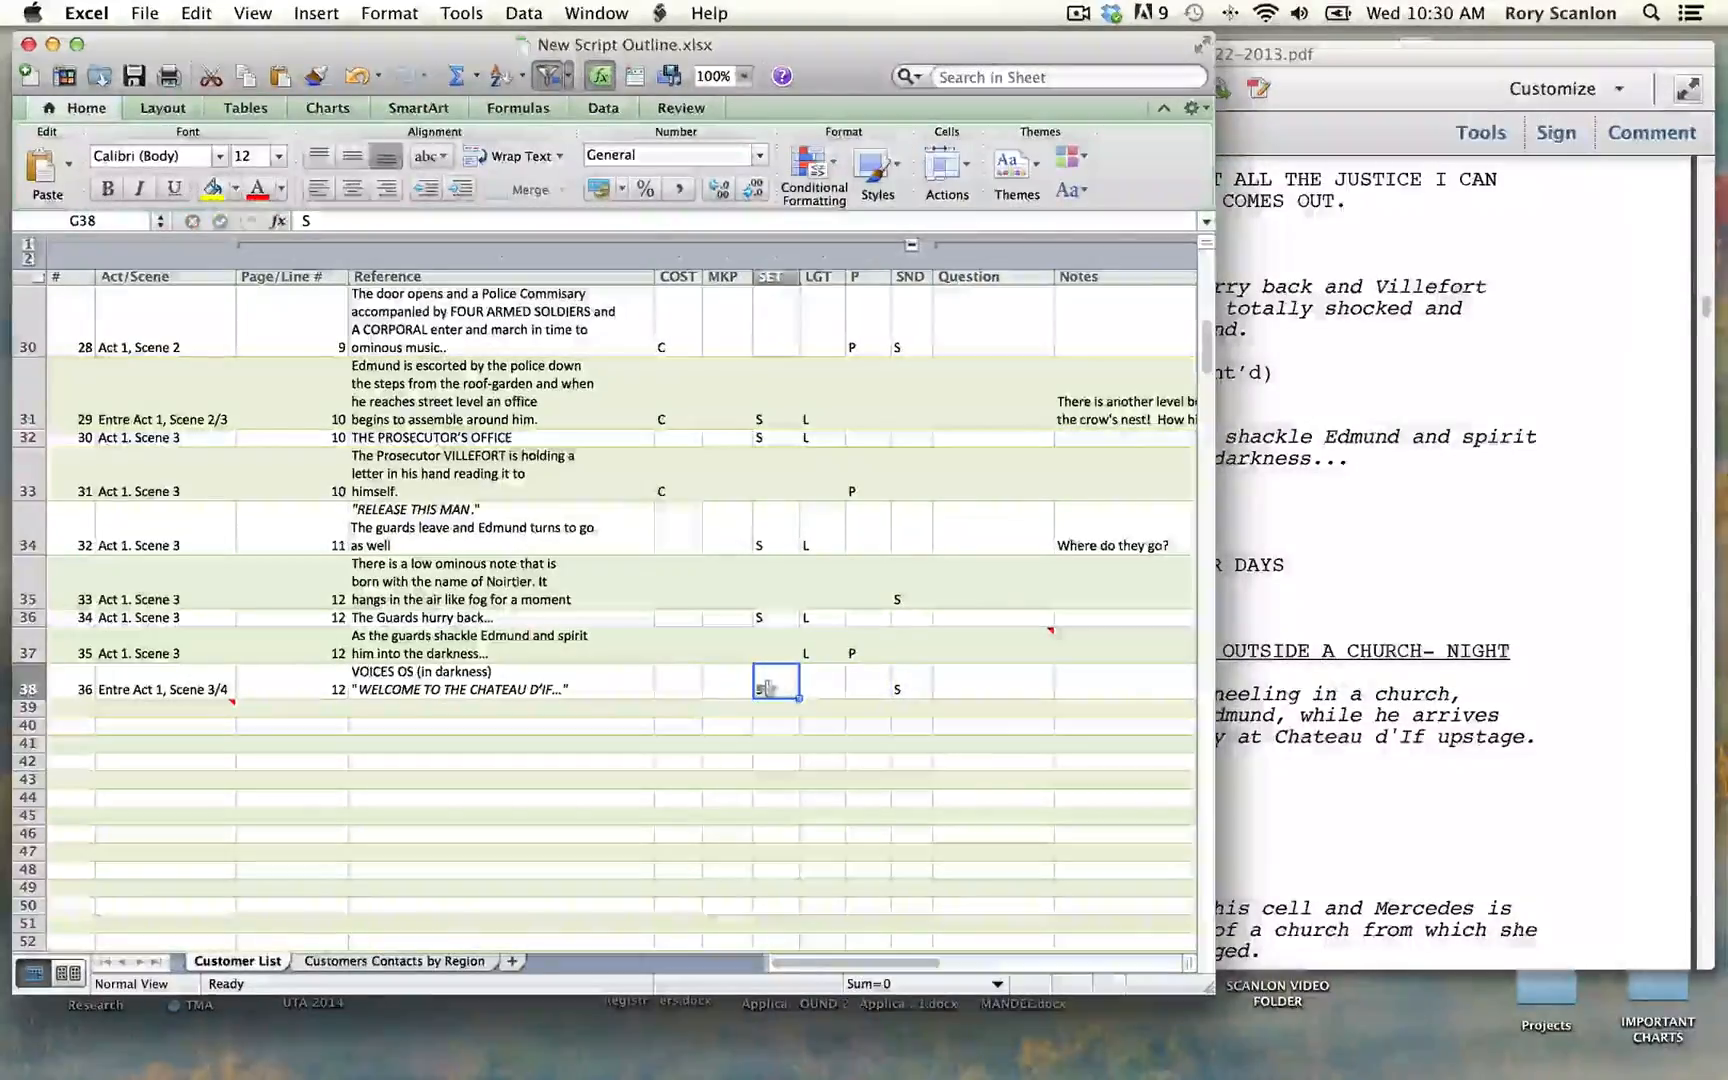
left_click(815, 690)
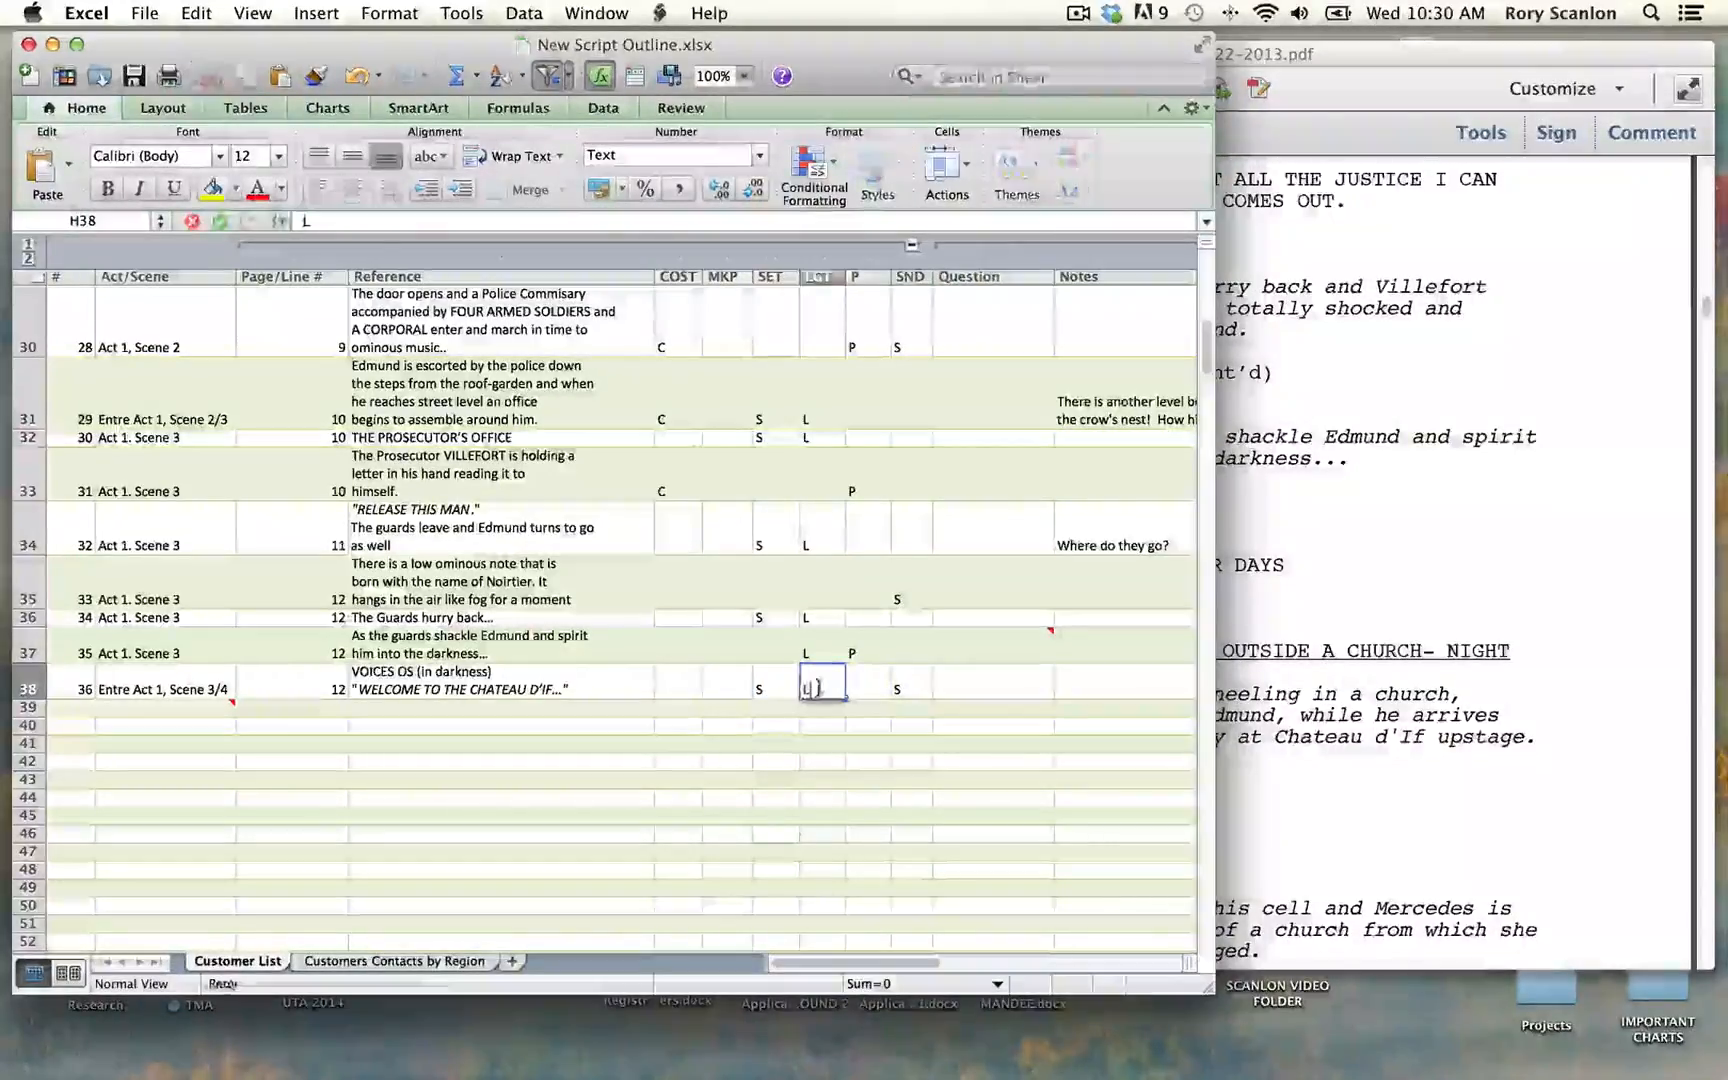
type("L")
Step: Copy the Scene Four heading text "DUAL LOCATIONS — PRISON; OUTSIDE A CHURCH- NIGHT" from the script PDF and return to the outline workbook
left_click(1358, 540)
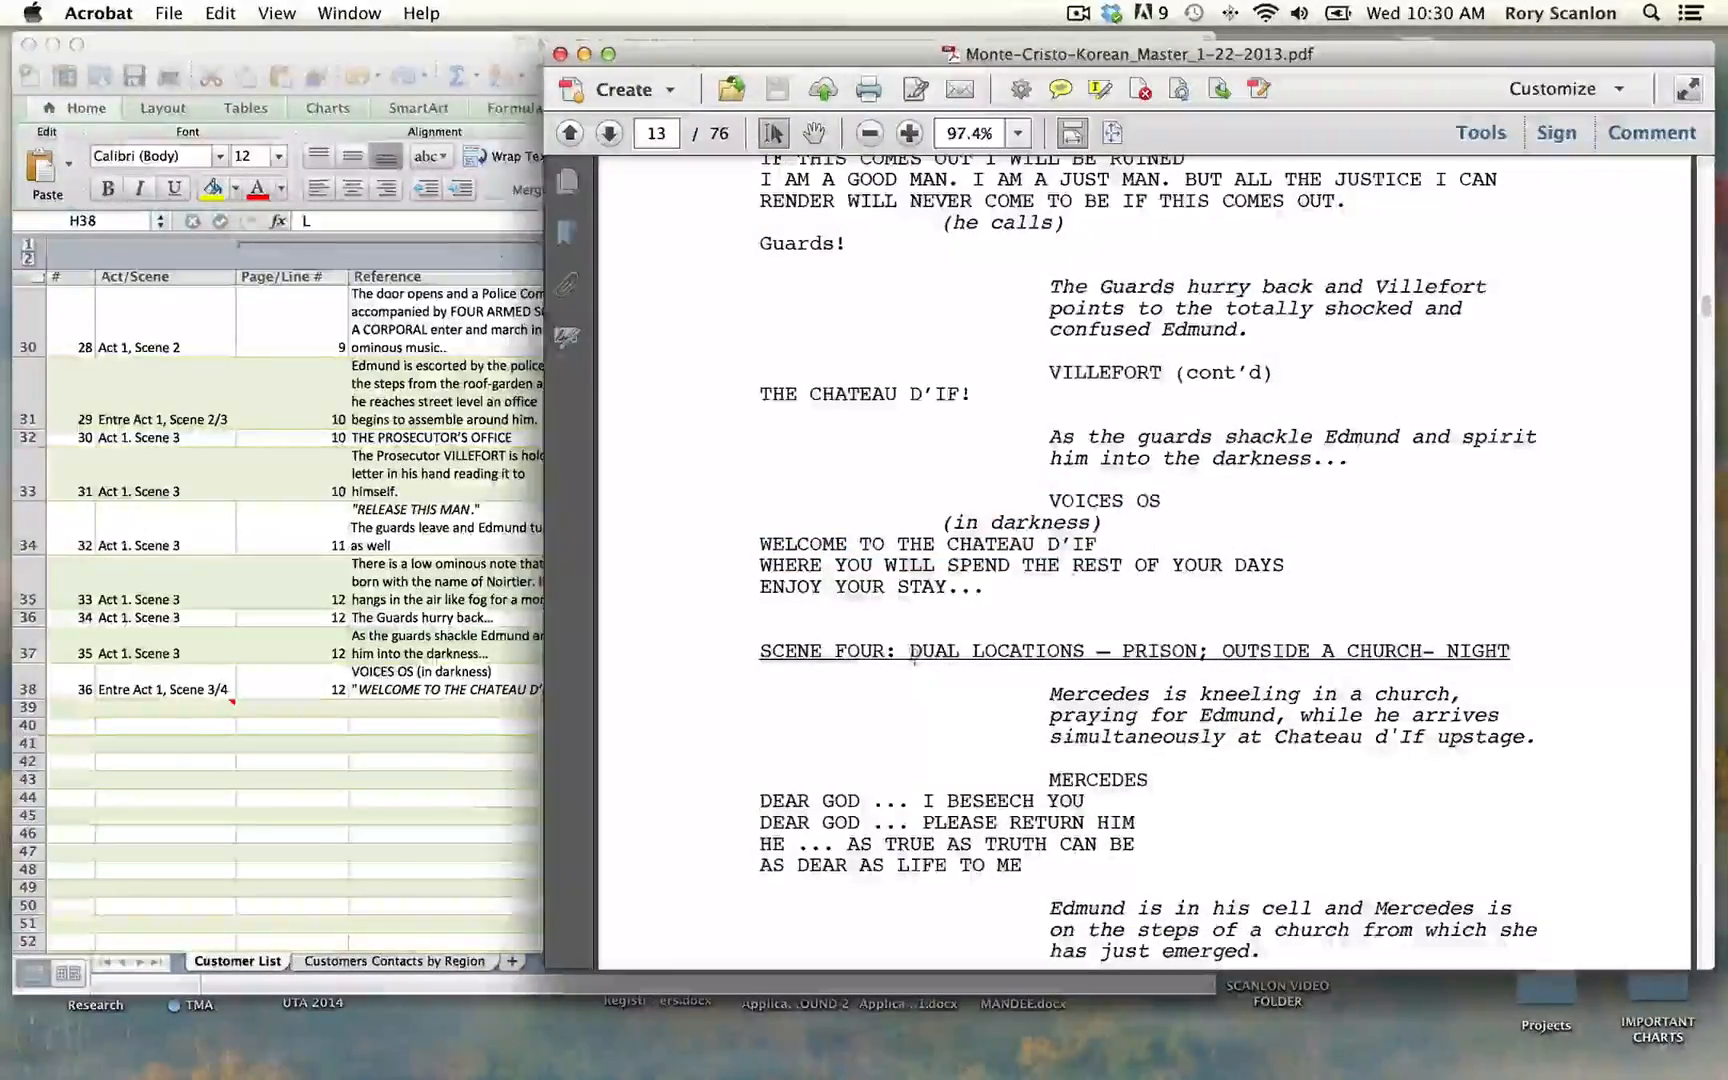
left_click_drag(912, 655, 1510, 651)
key("super+c")
left_click(84, 708)
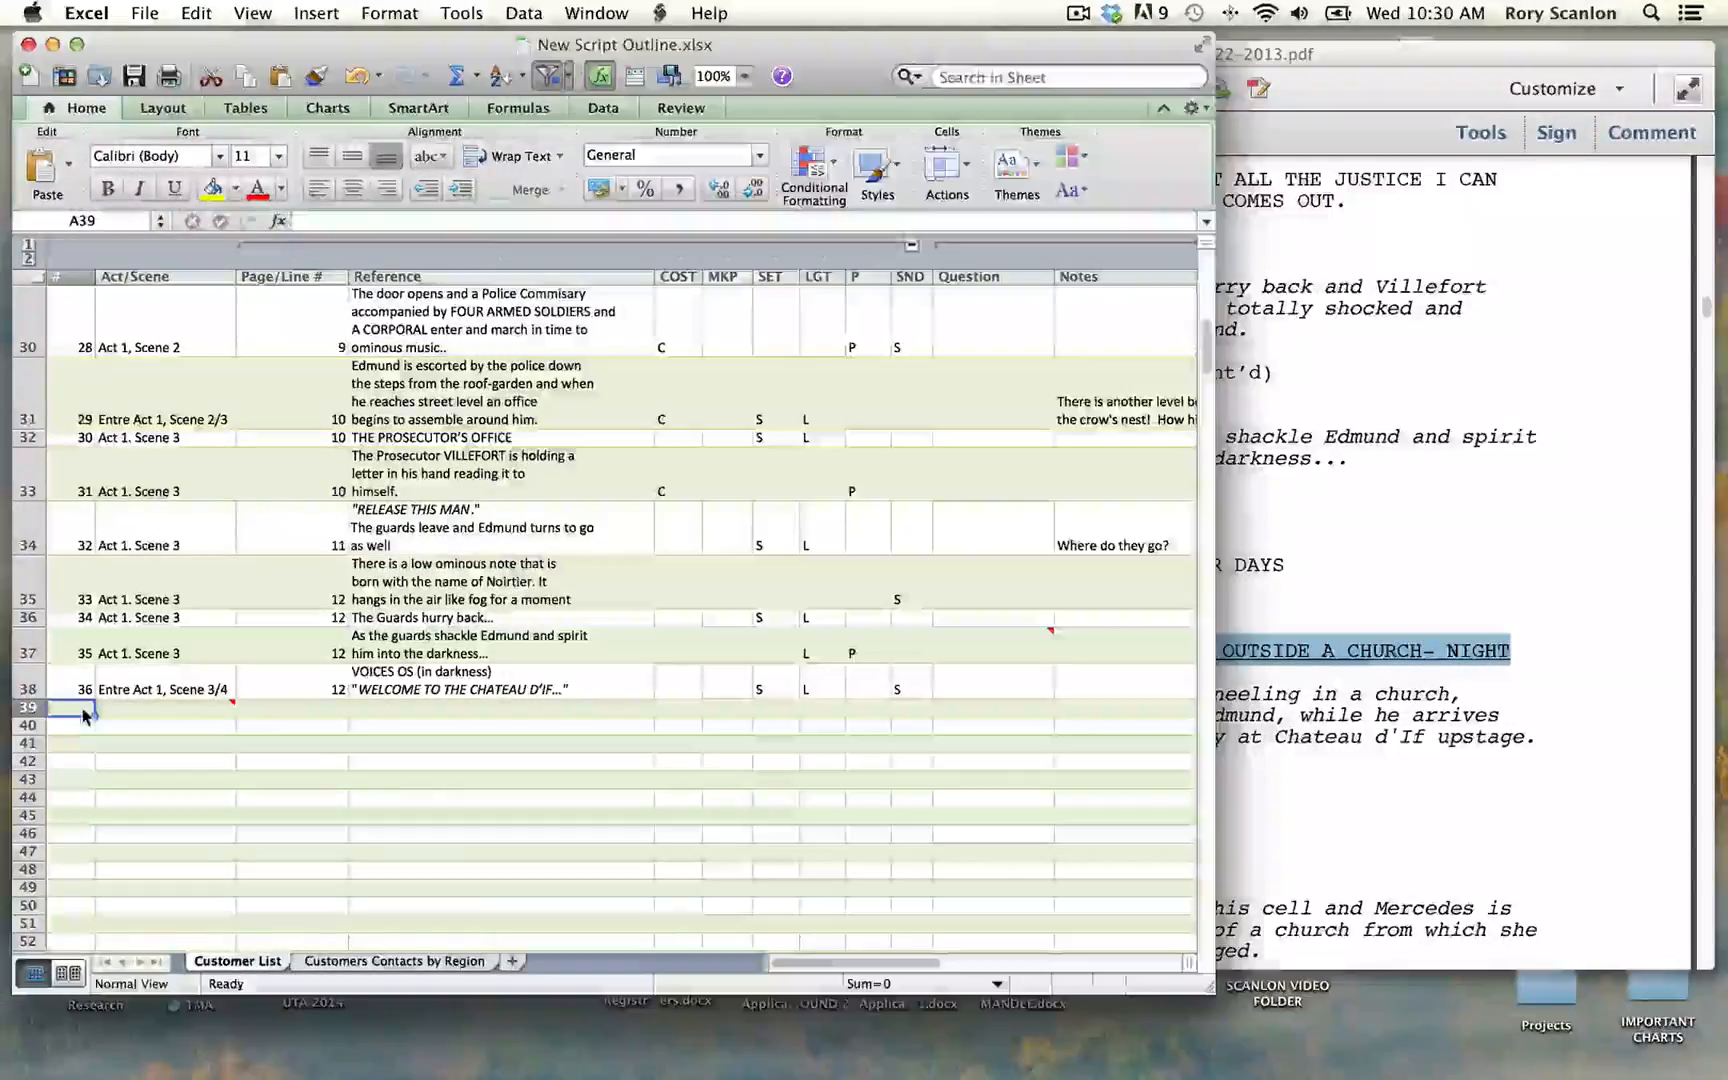
Step: Number row 39 as 37 and set its Act/Scene to "Act 1. Scene 4"
type("37")
key("Tab")
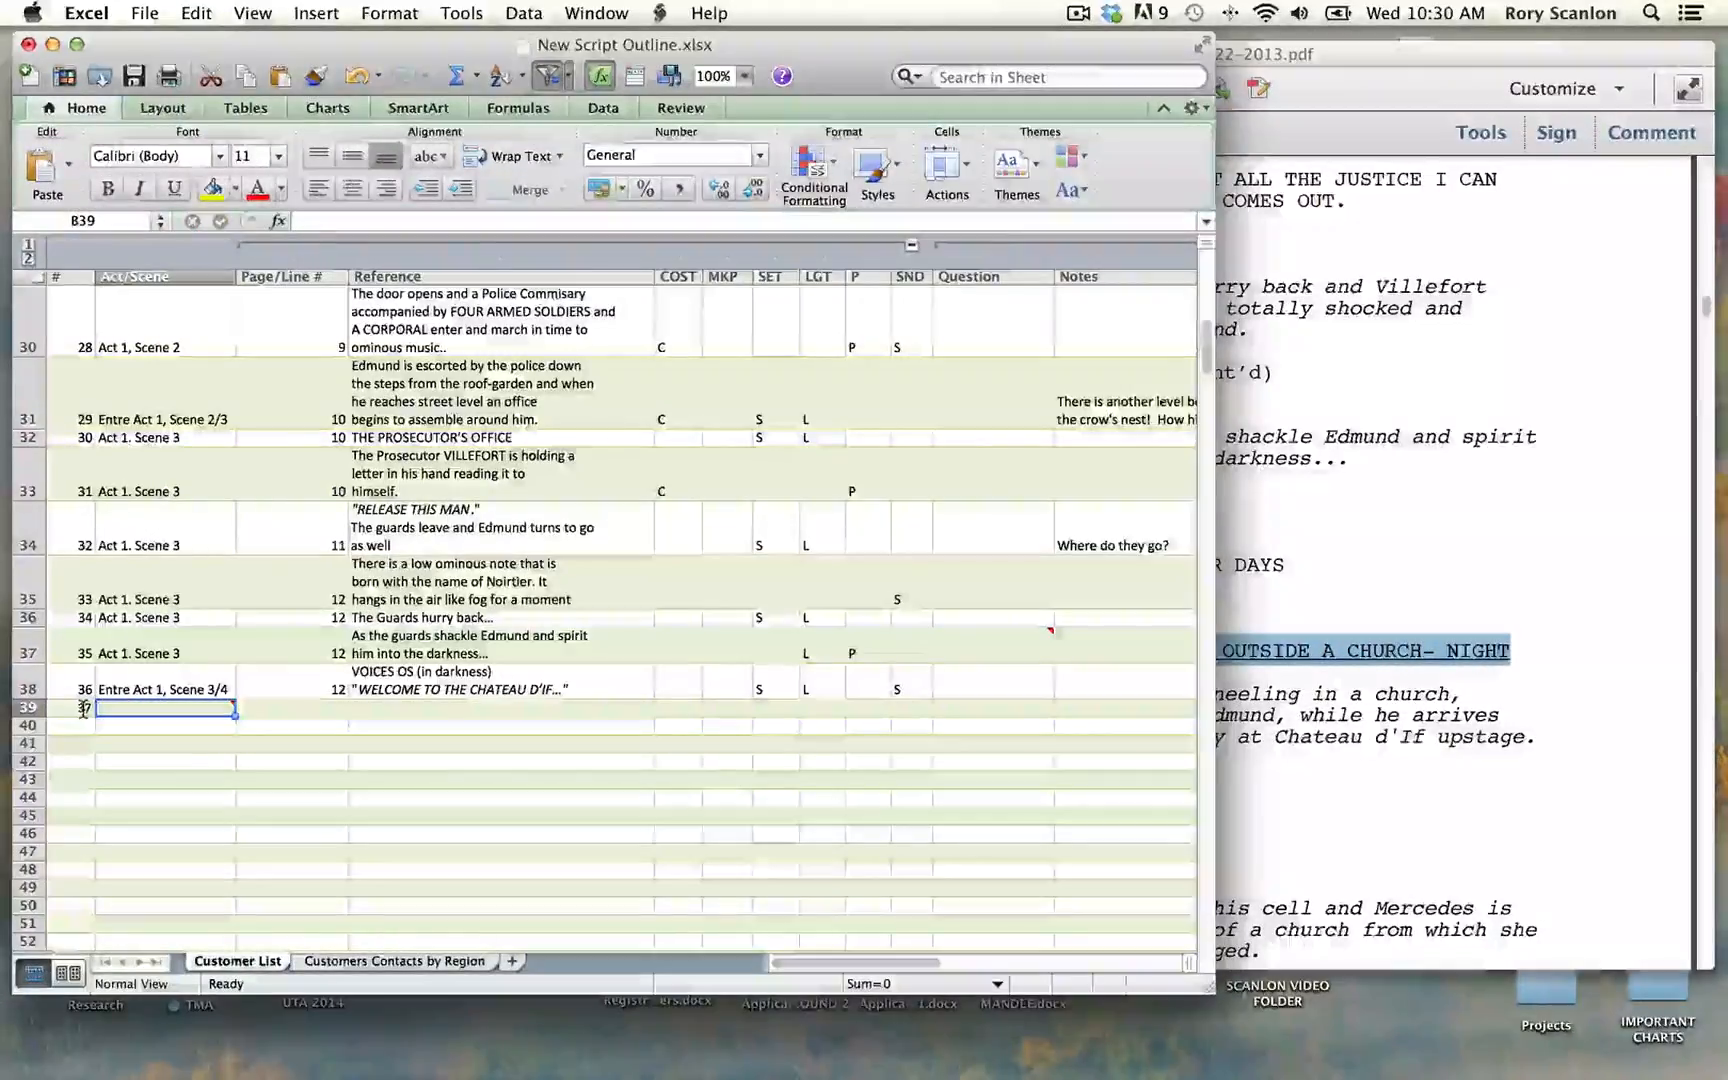
type("Act")
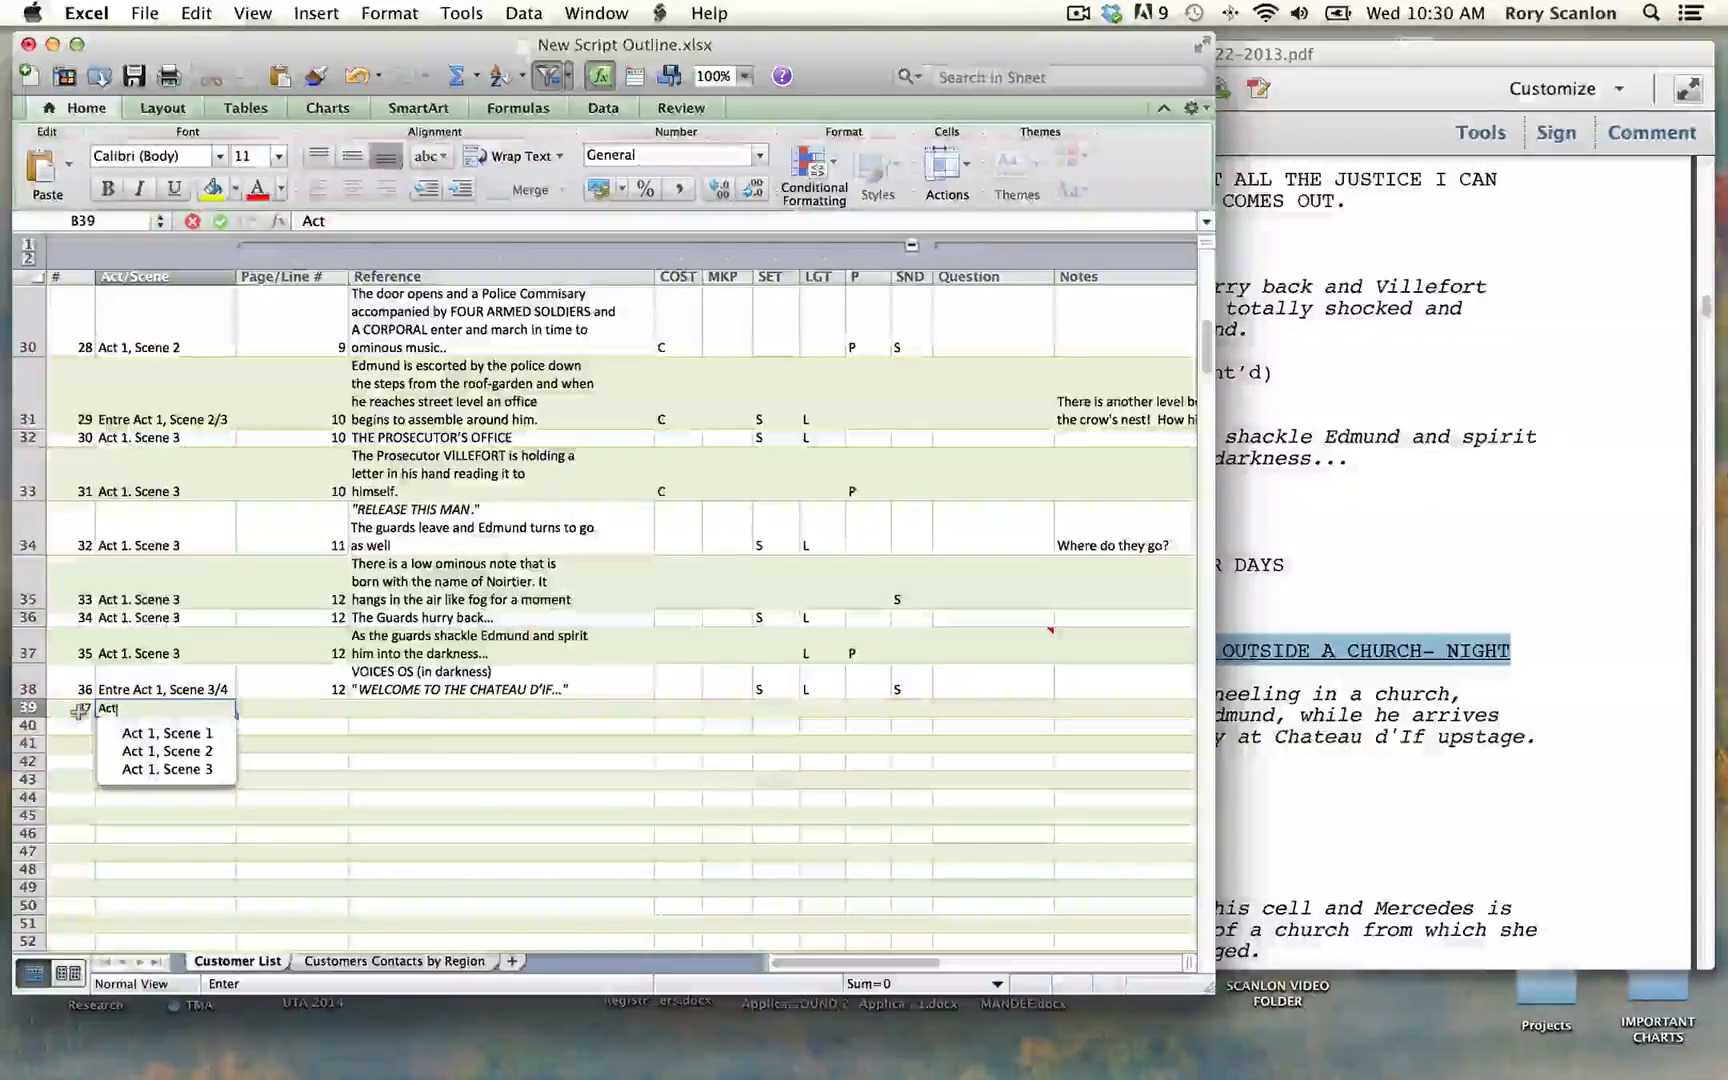
key("Down")
key("Down")
key("Down")
key("Tab")
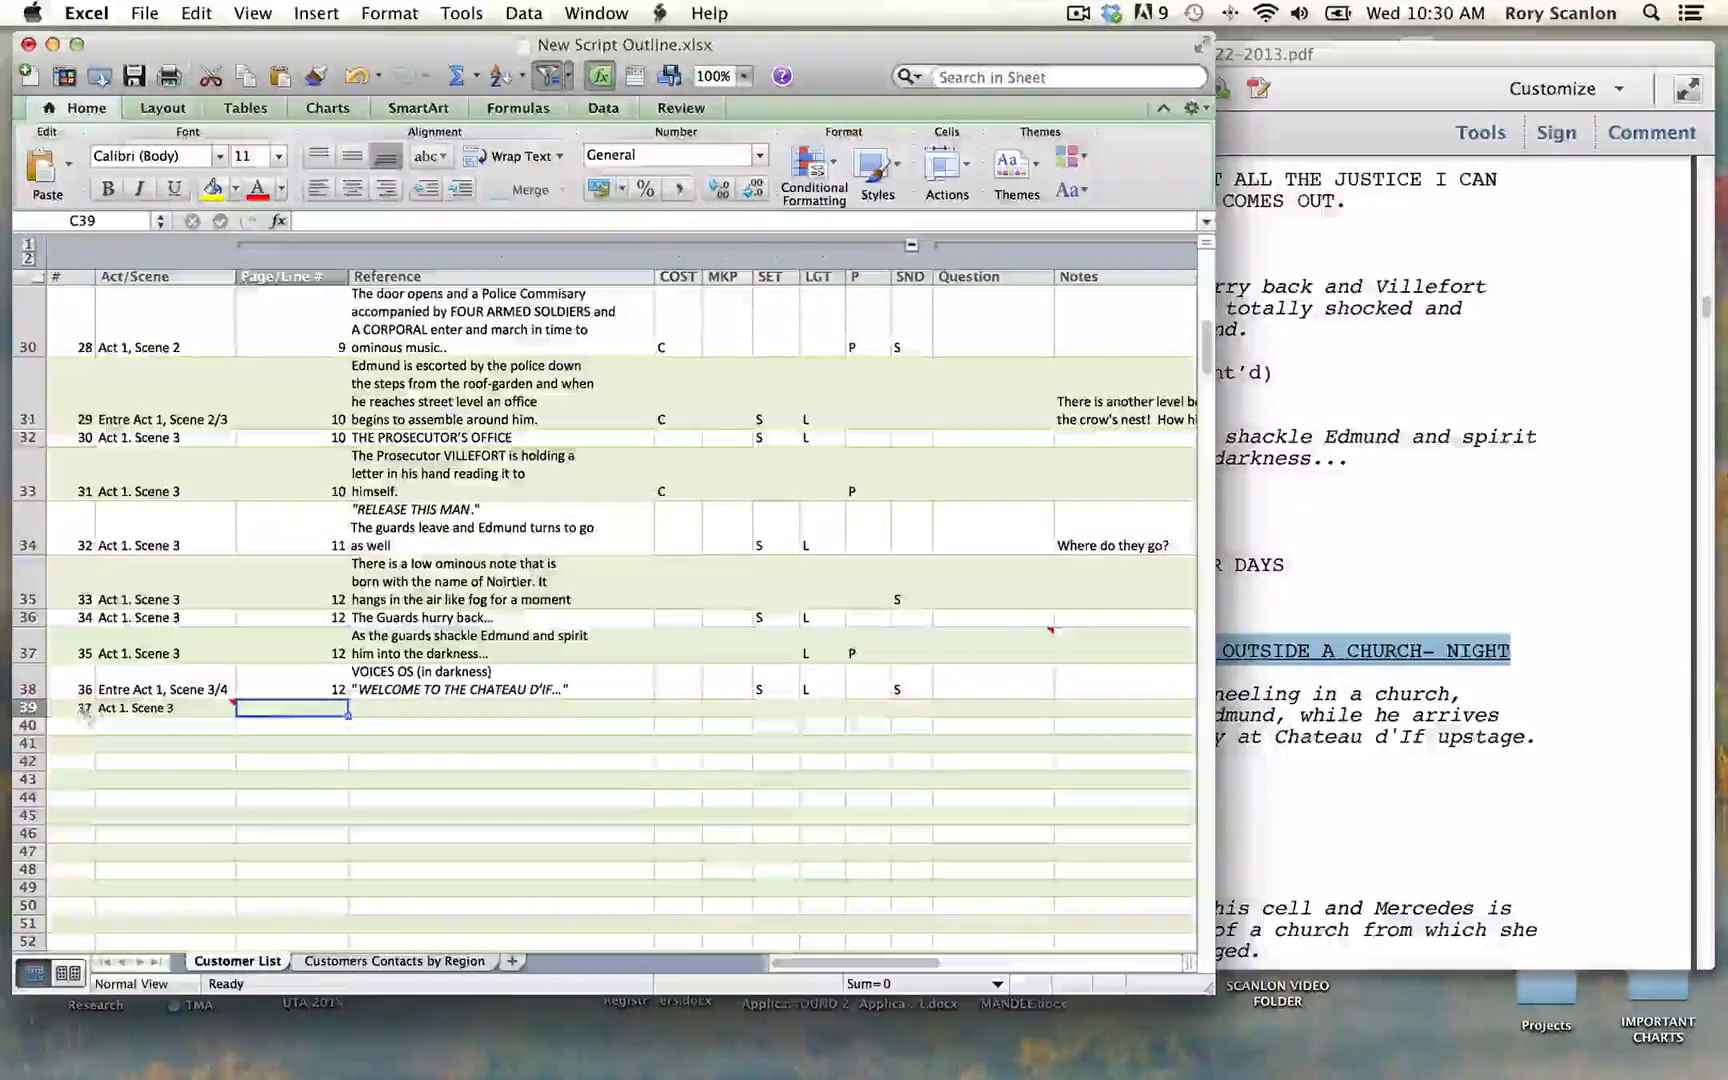
double_click(177, 708)
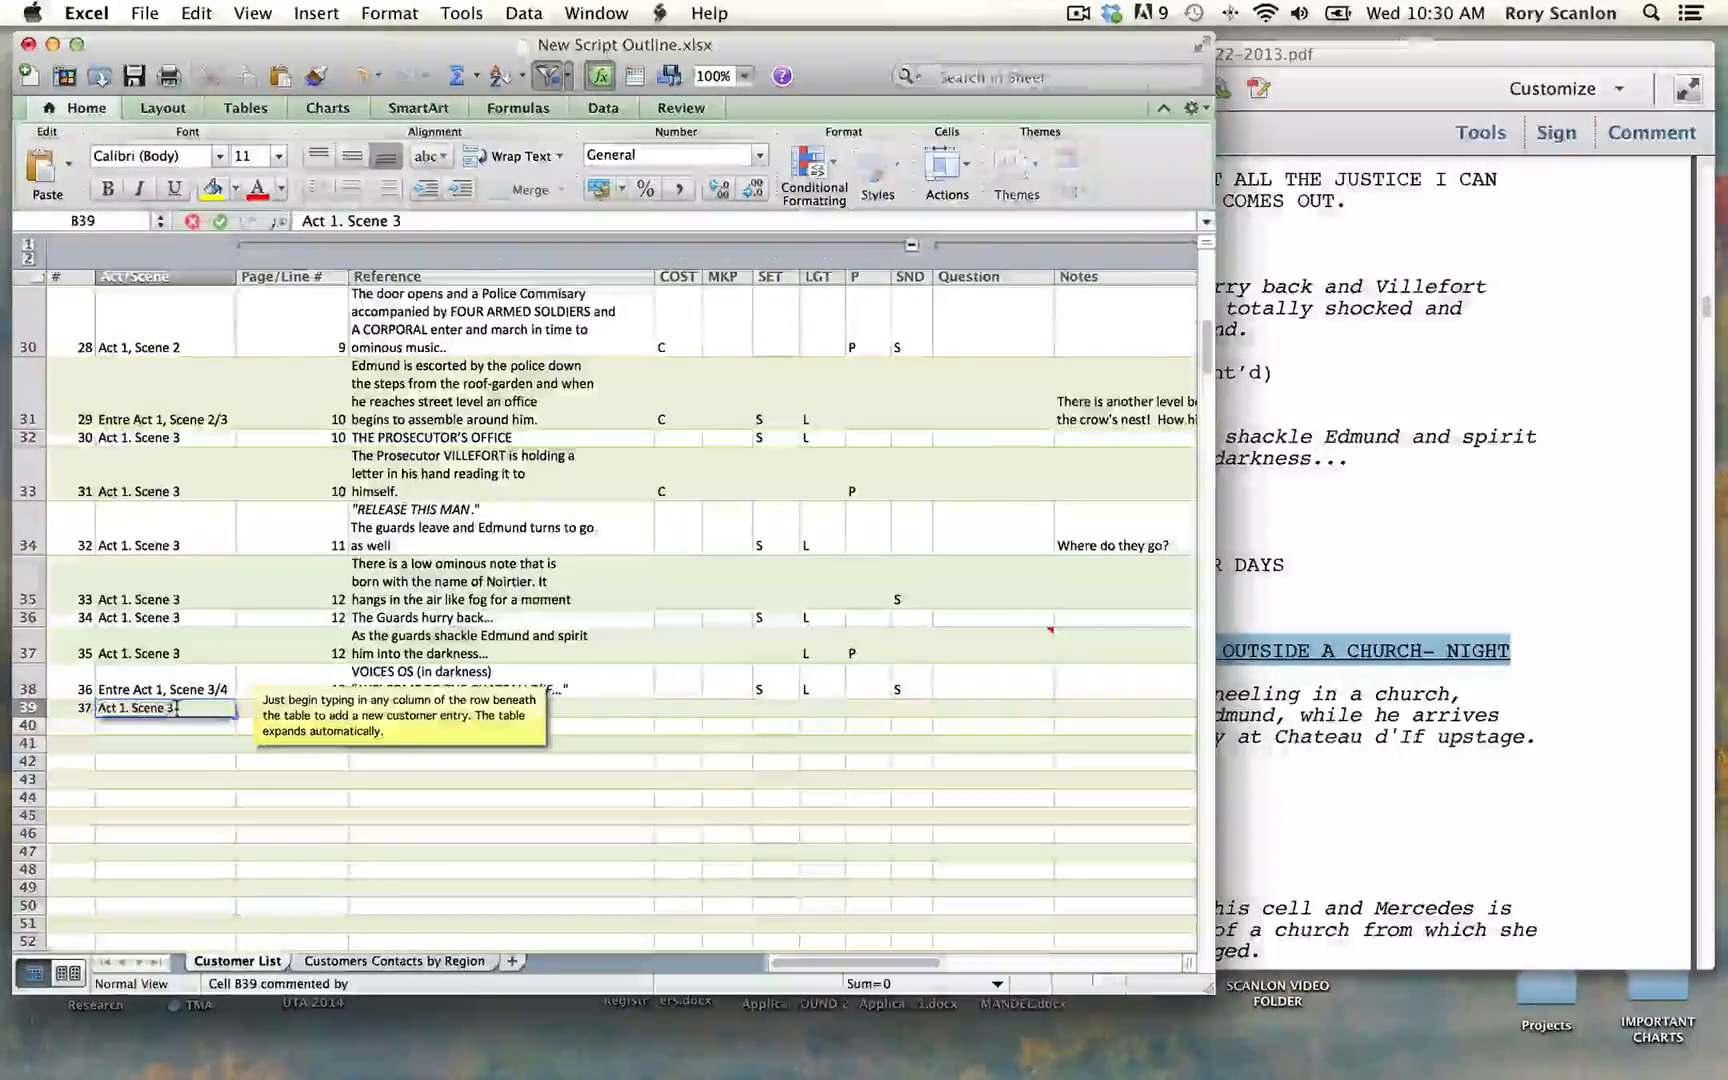
key("BackSpace")
type("4")
key("Tab")
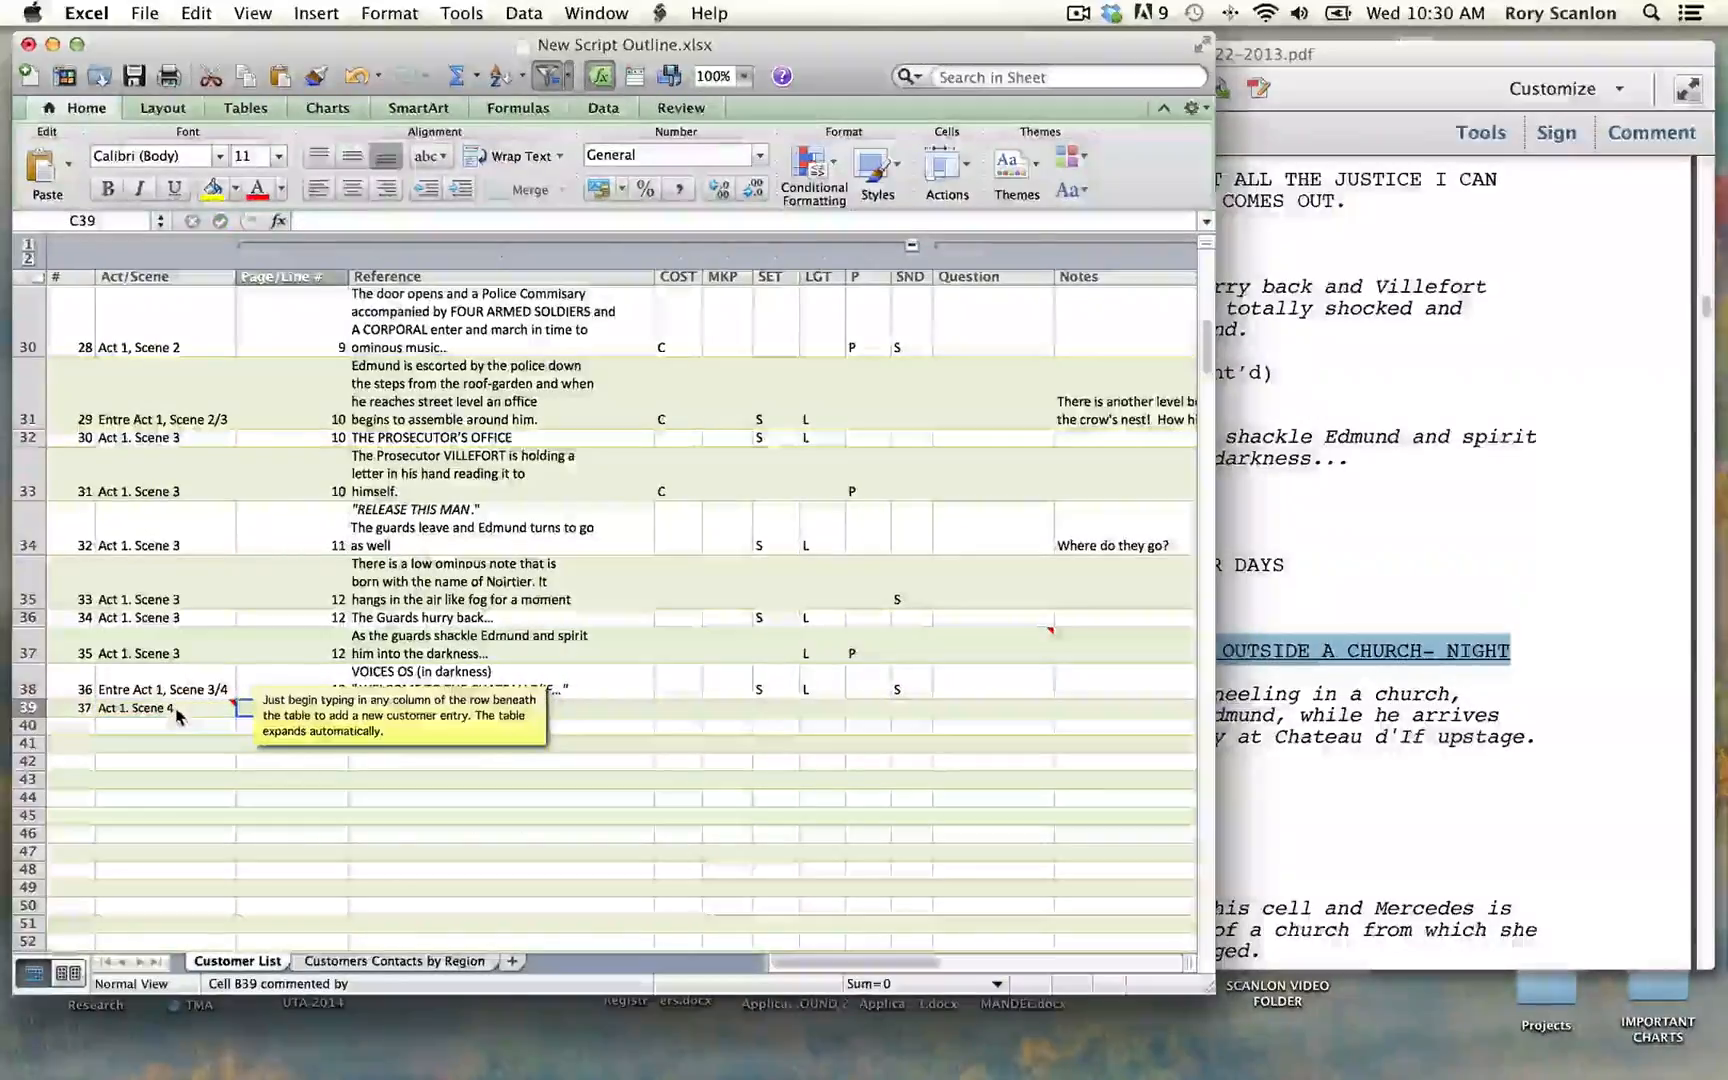
Step: Check the Scene Four heading's page number in the script PDF and enter page 12 for row 39
left_click(1660, 415)
left_click(1708, 225)
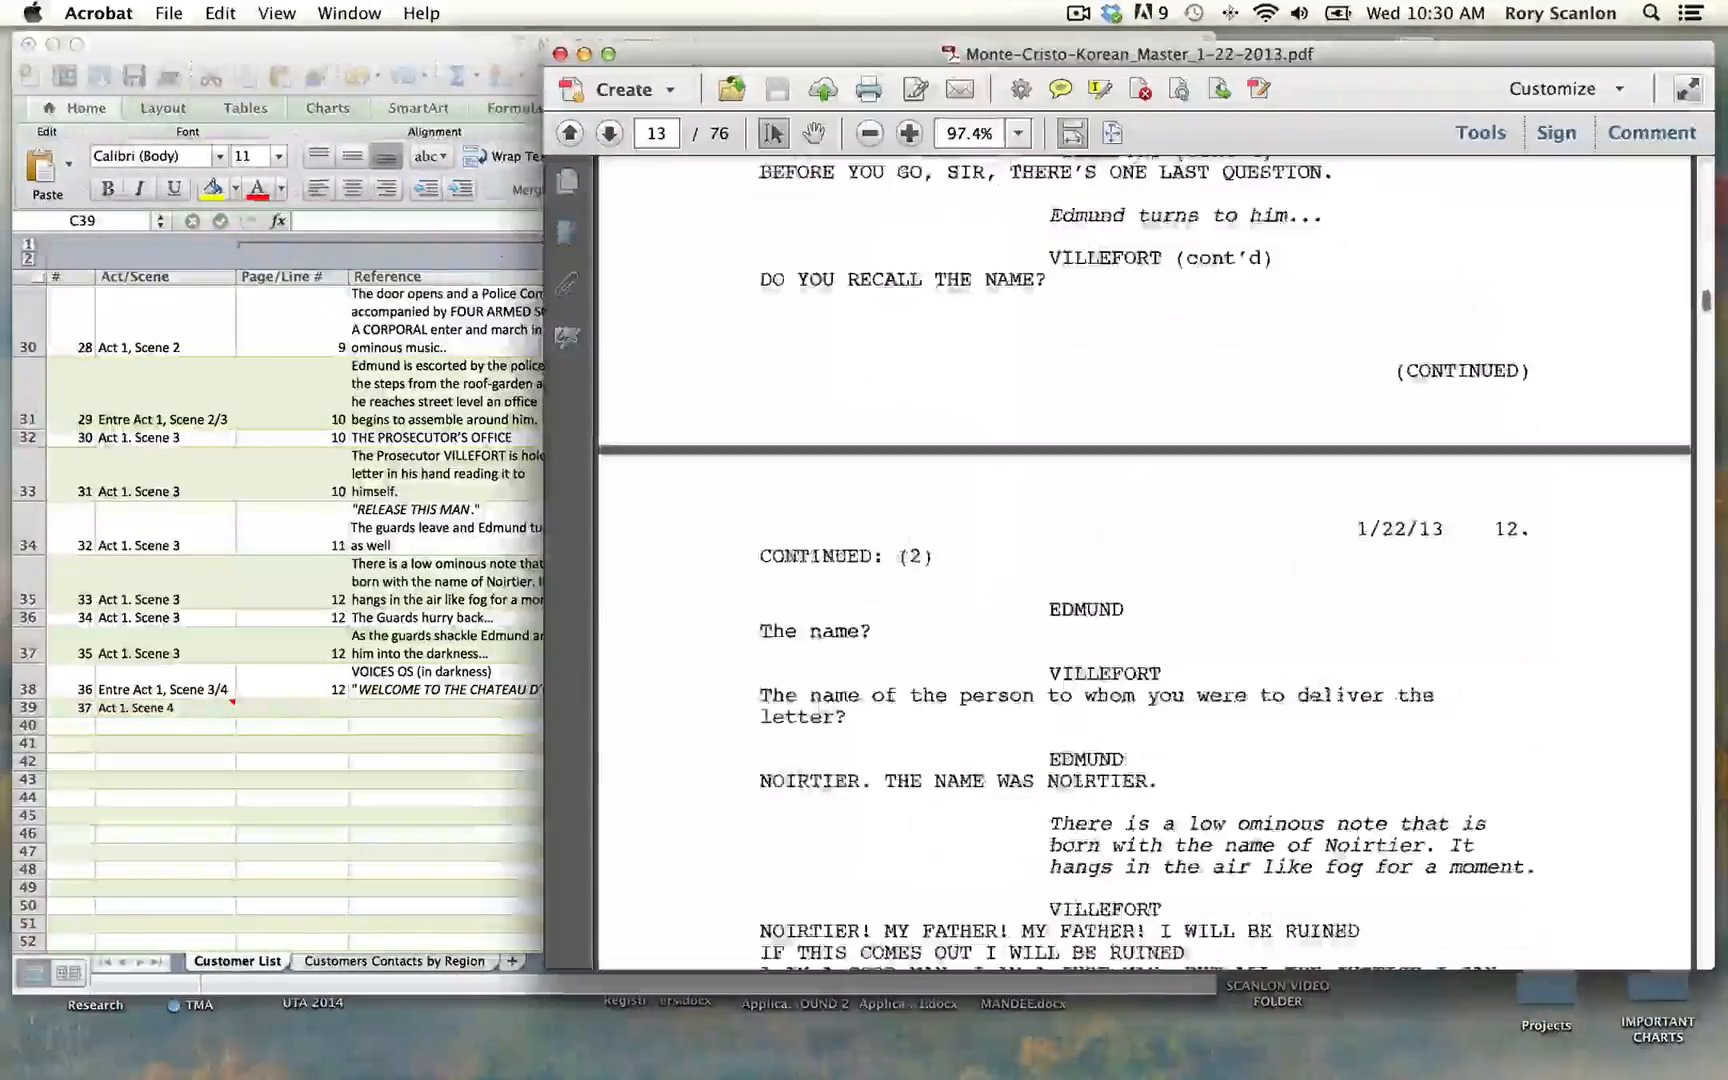
left_click(1708, 772)
left_click(285, 712)
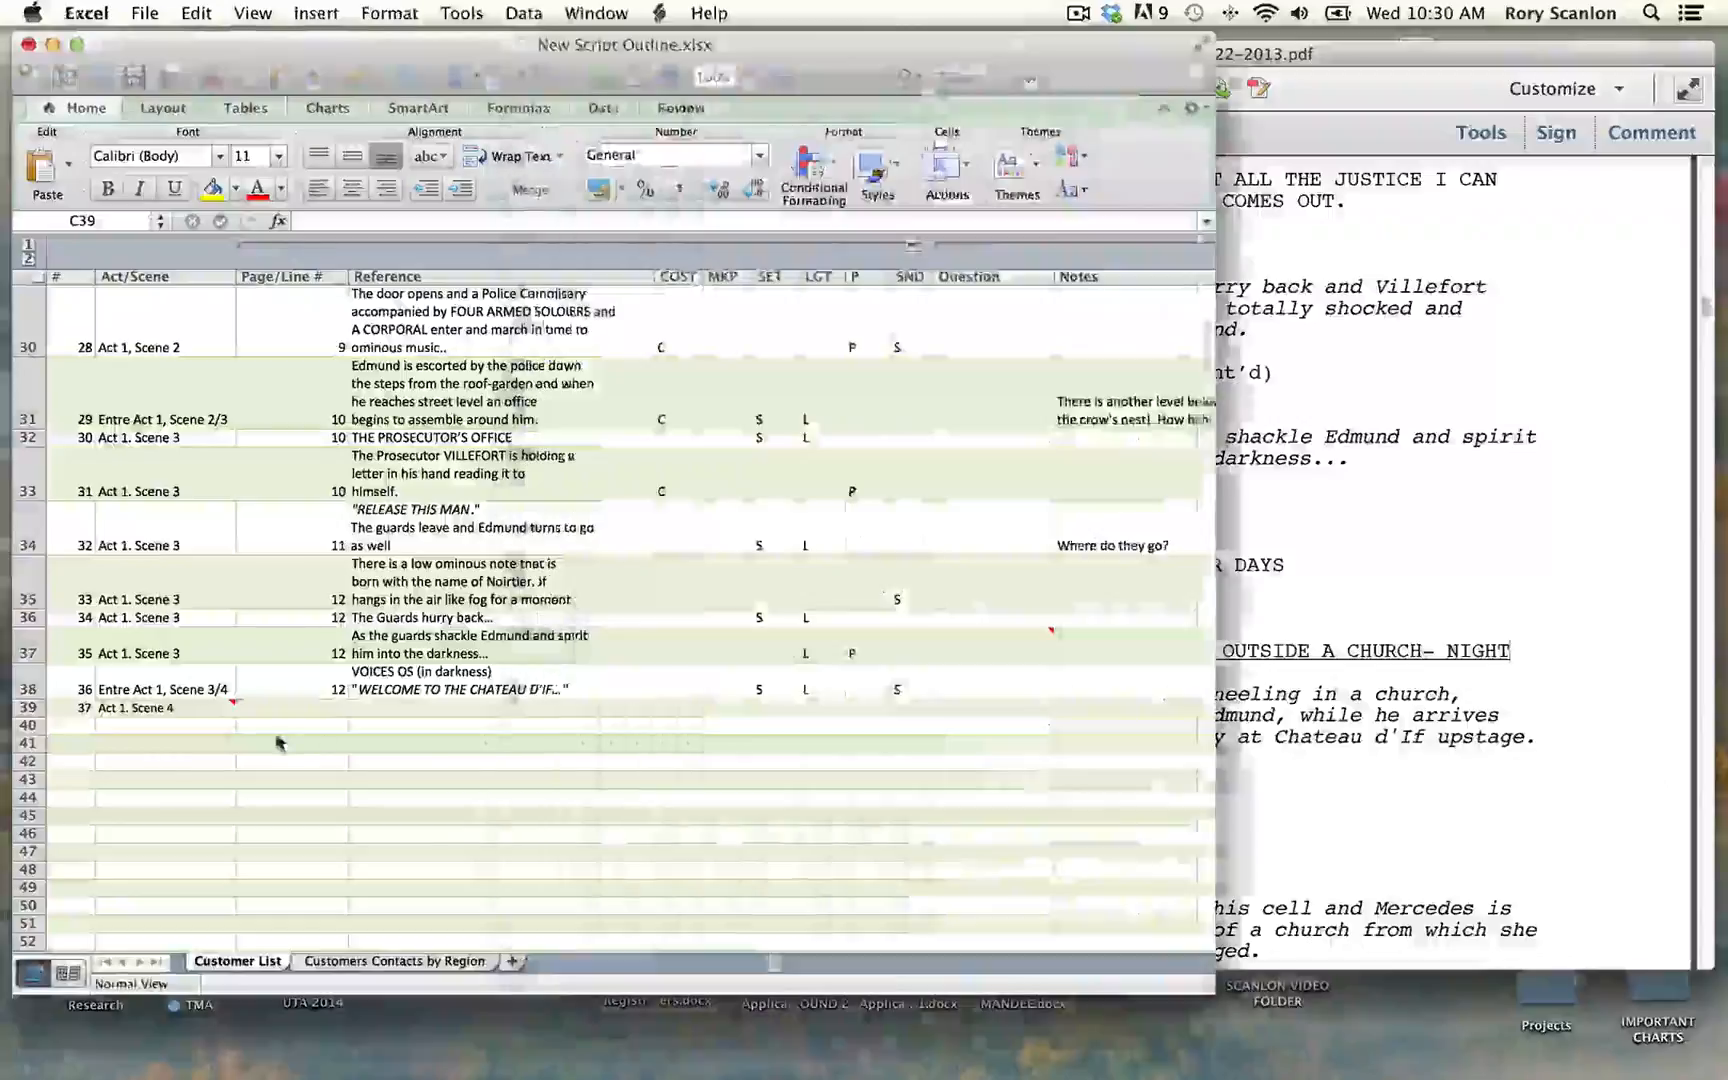
type("12")
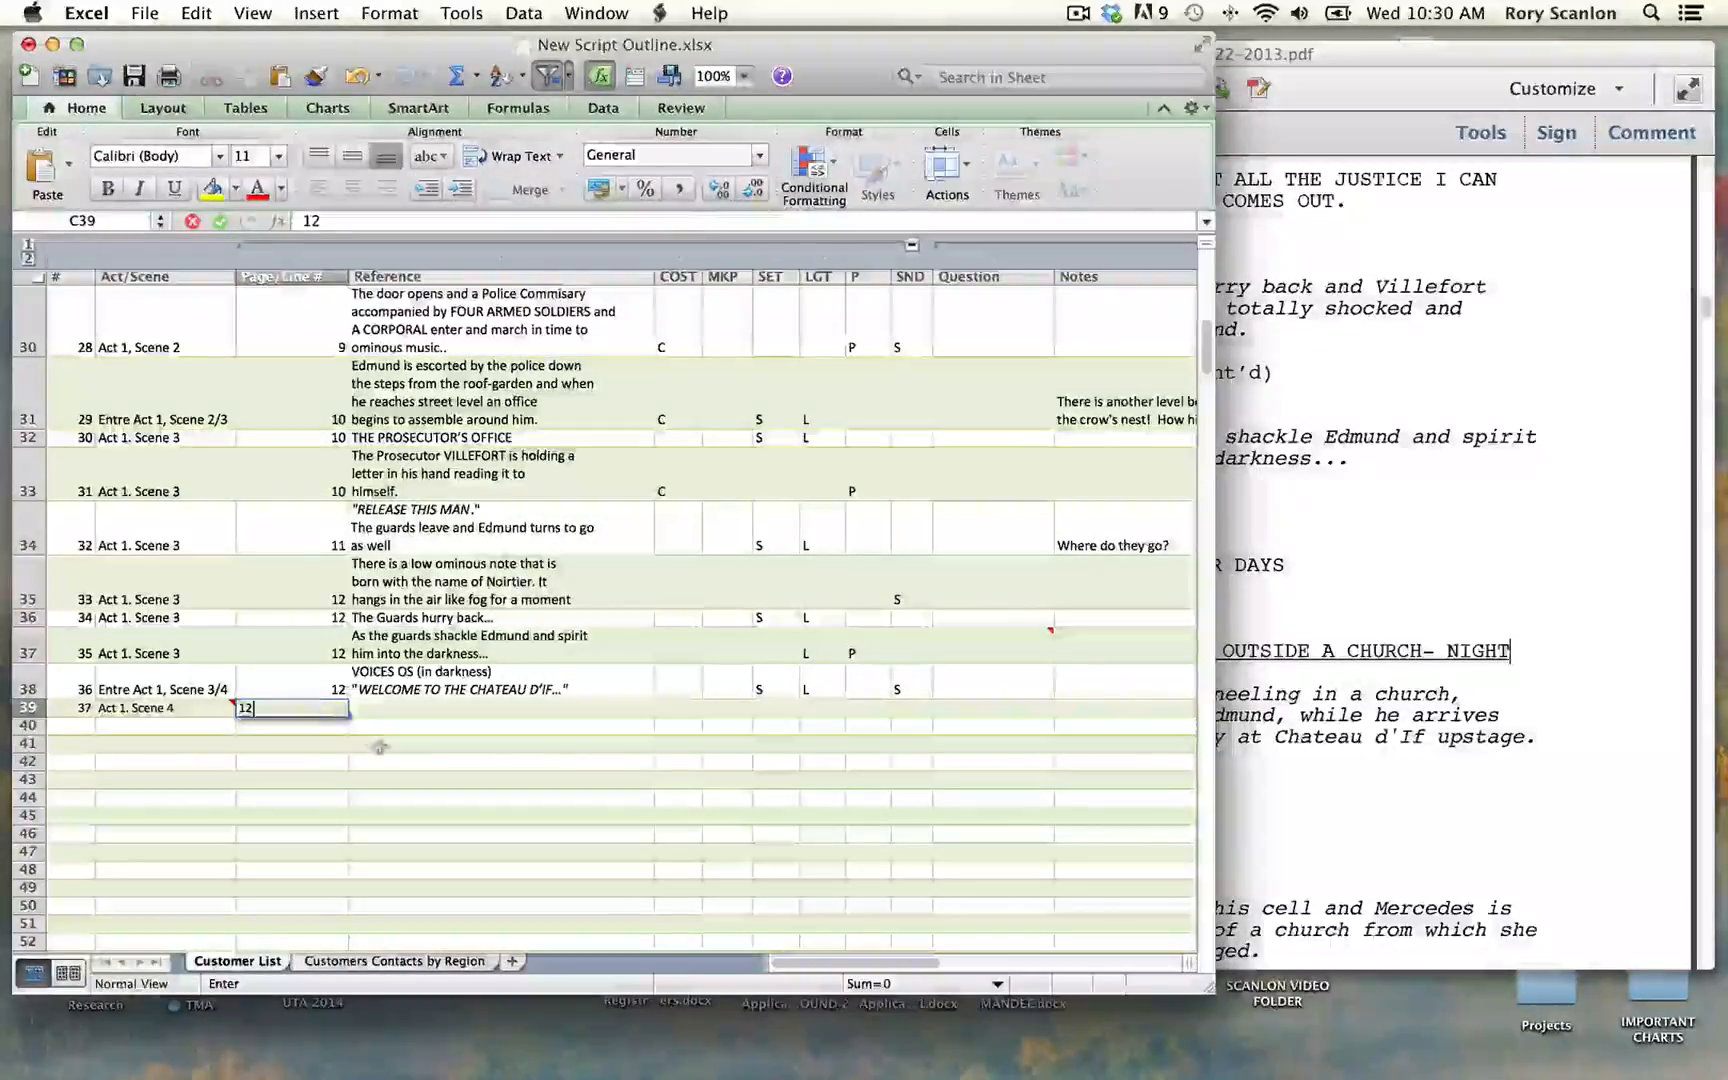
key("Tab")
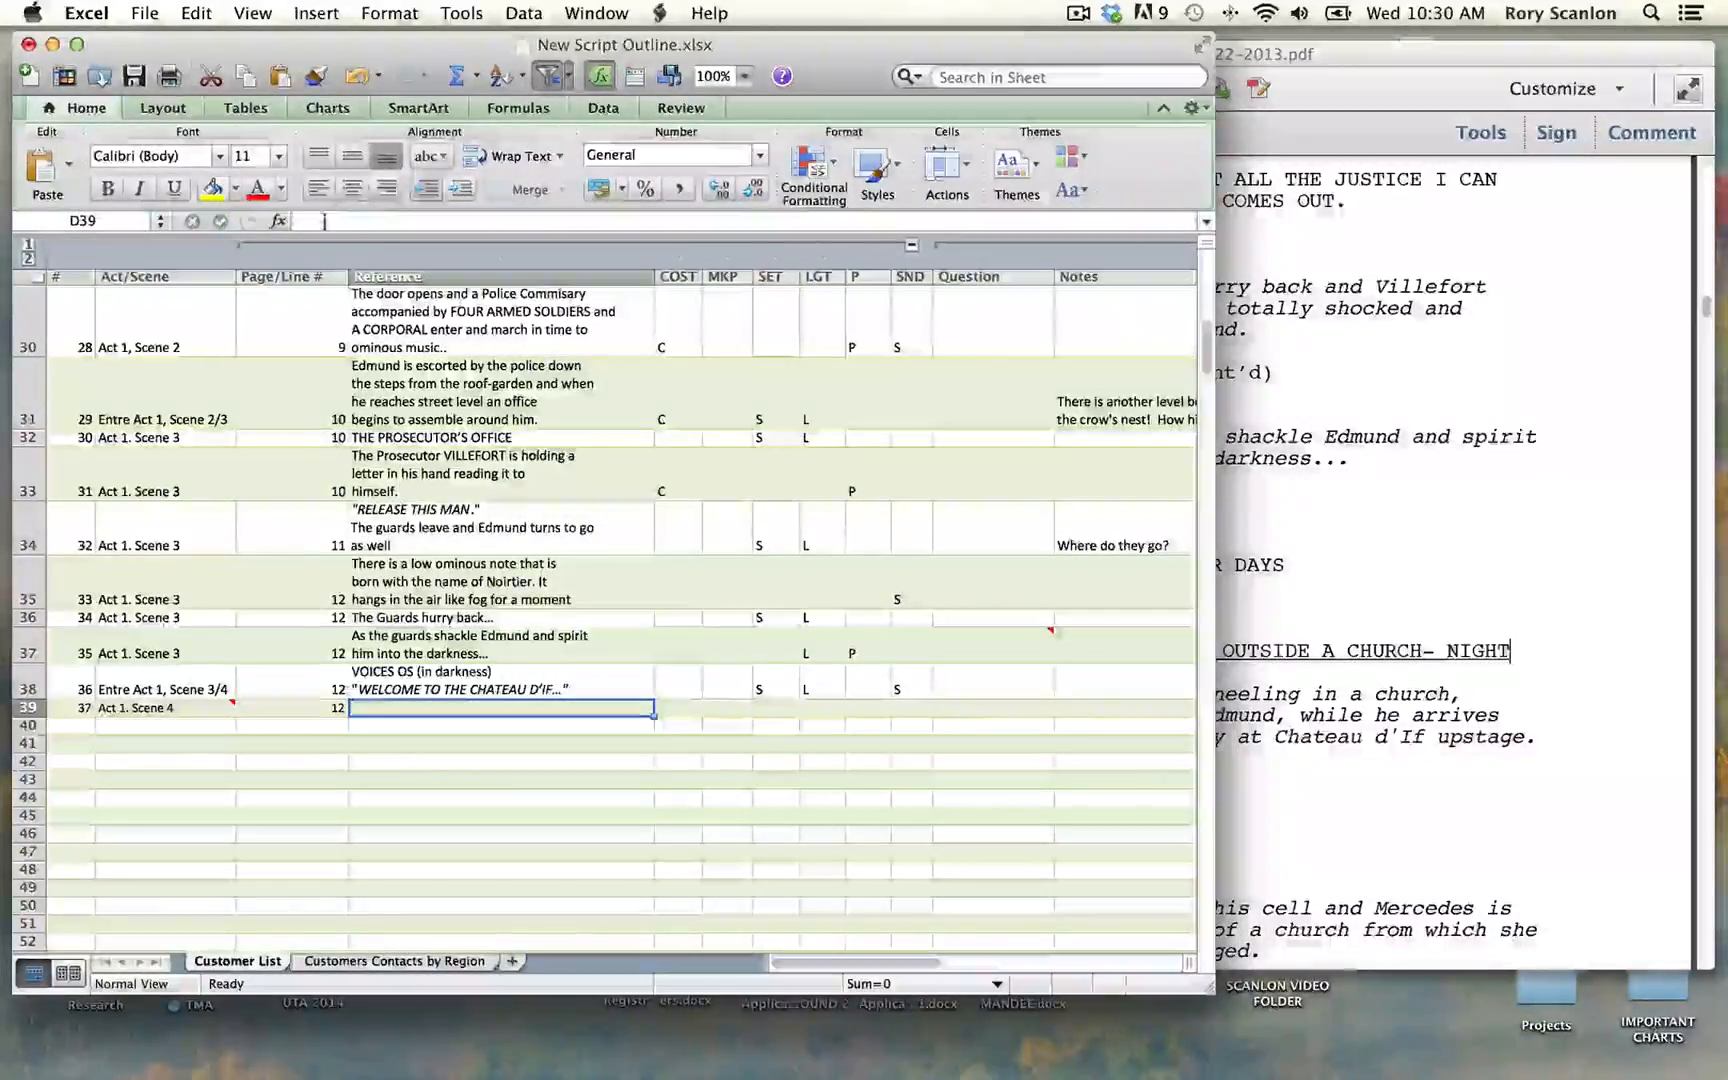
Step: Paste the copied dual-locations scene heading as the Reference of row 39
double_click(425, 712)
key("super+v")
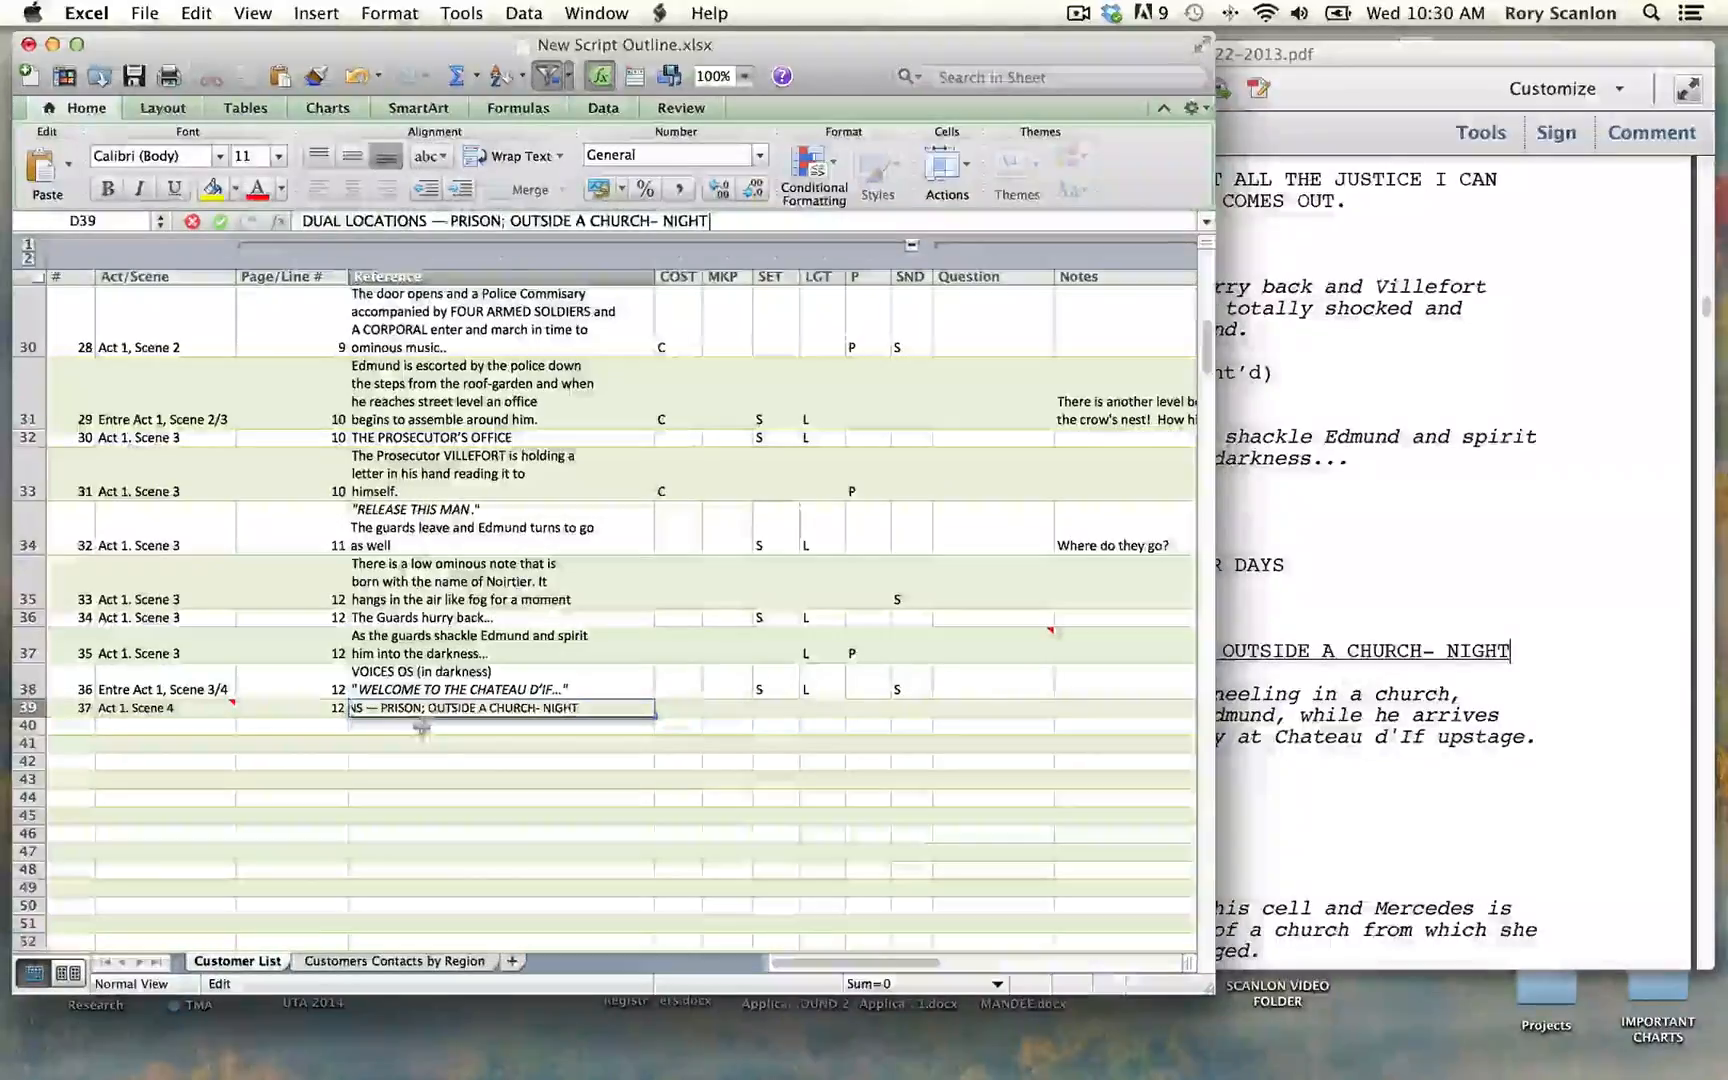
key("Tab")
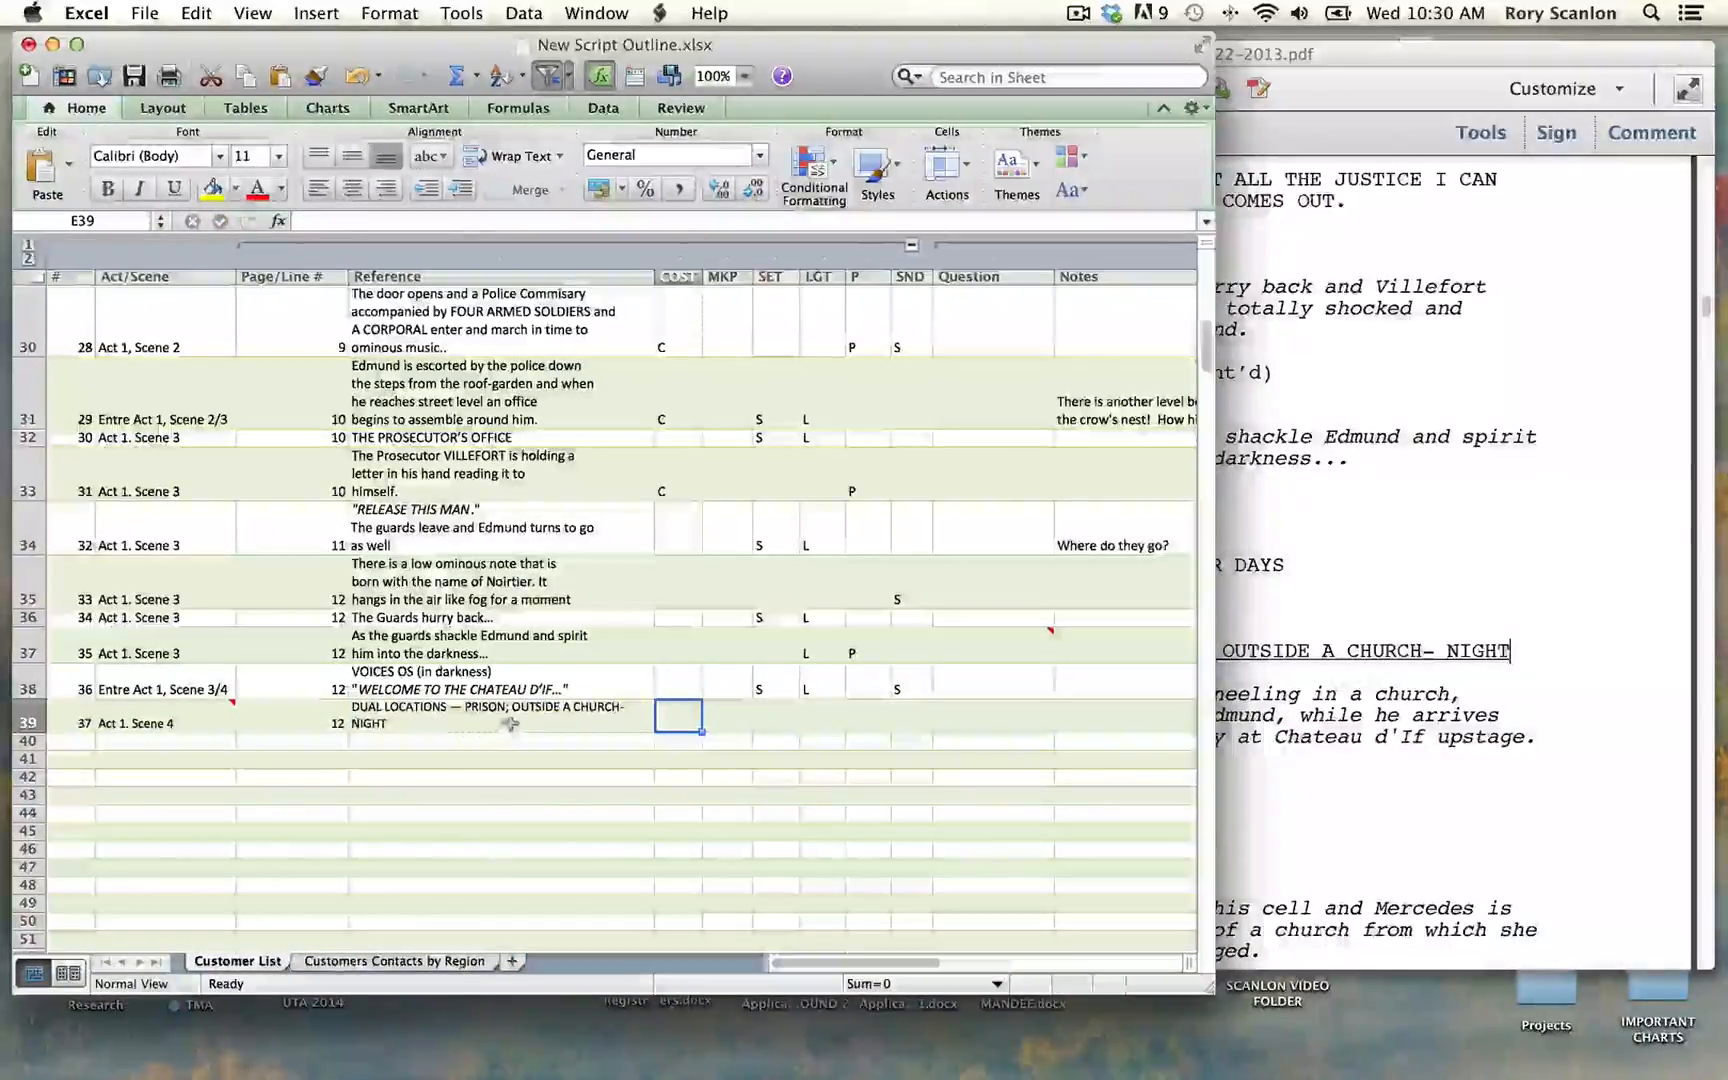
Step: Mark row 39, the dual-locations heading, with S for set and L for lighting
left_click(768, 722)
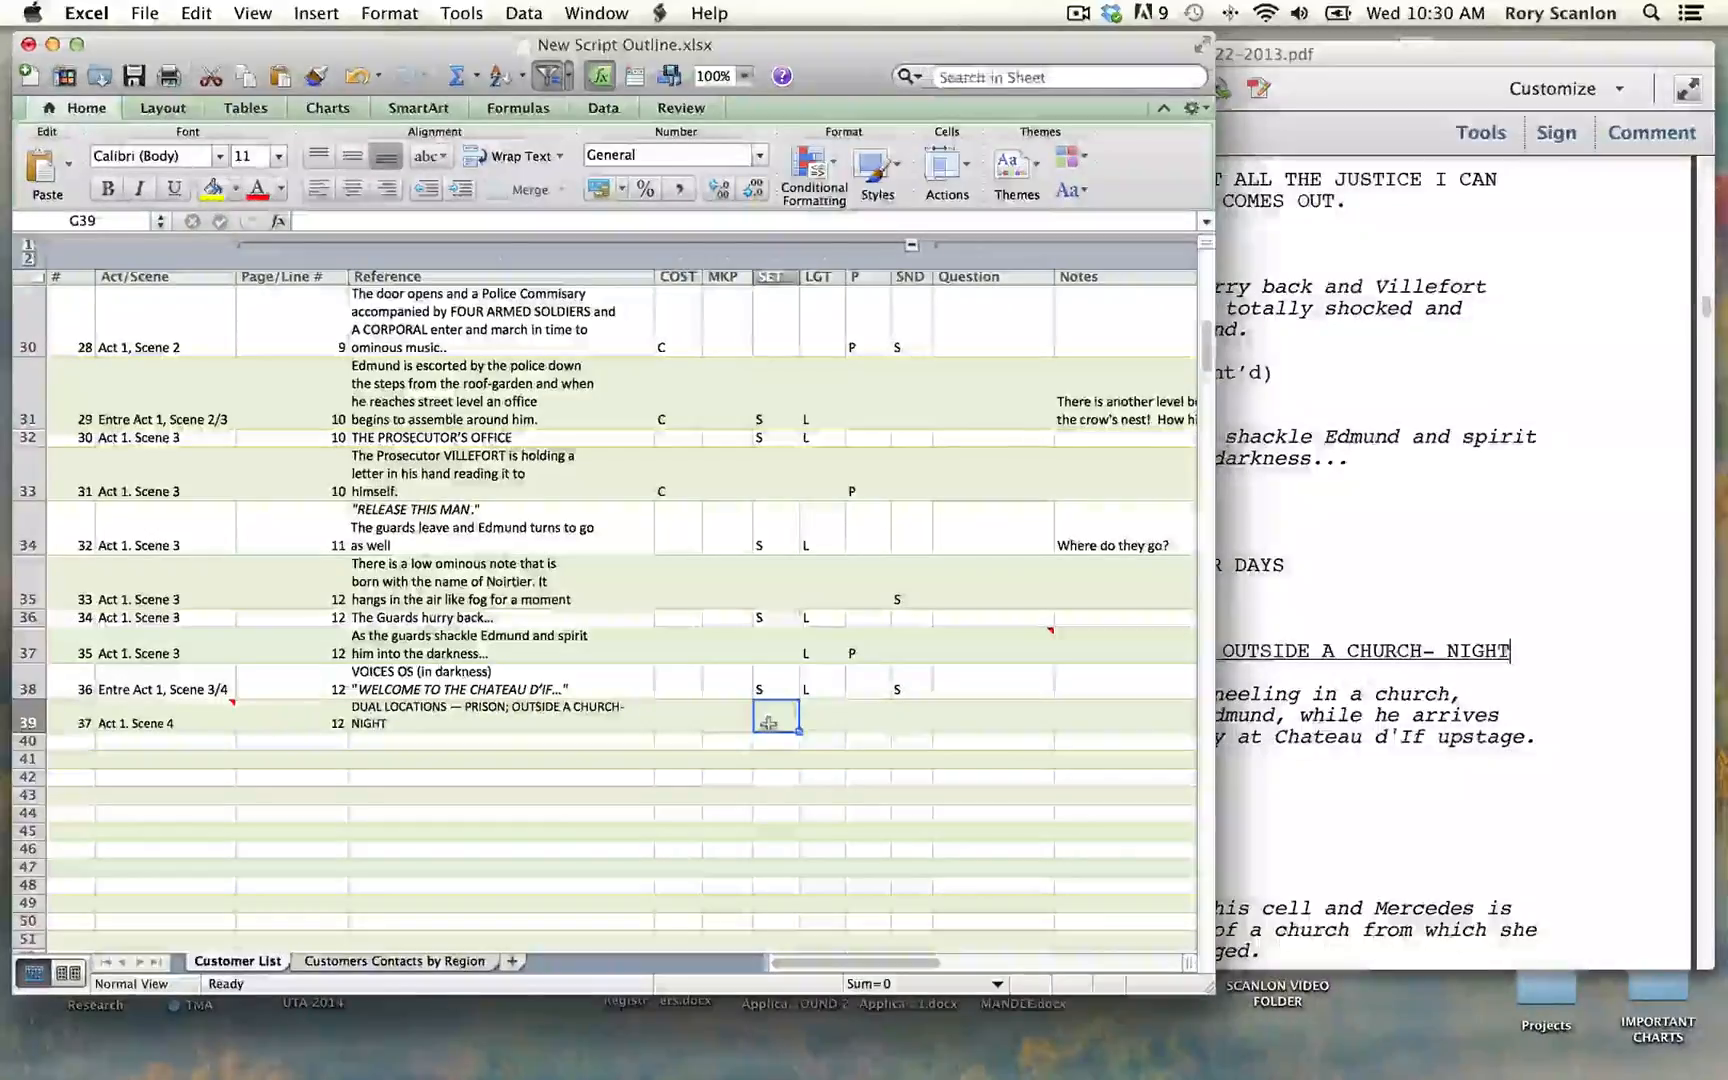
type("S")
key("Tab")
type("L")
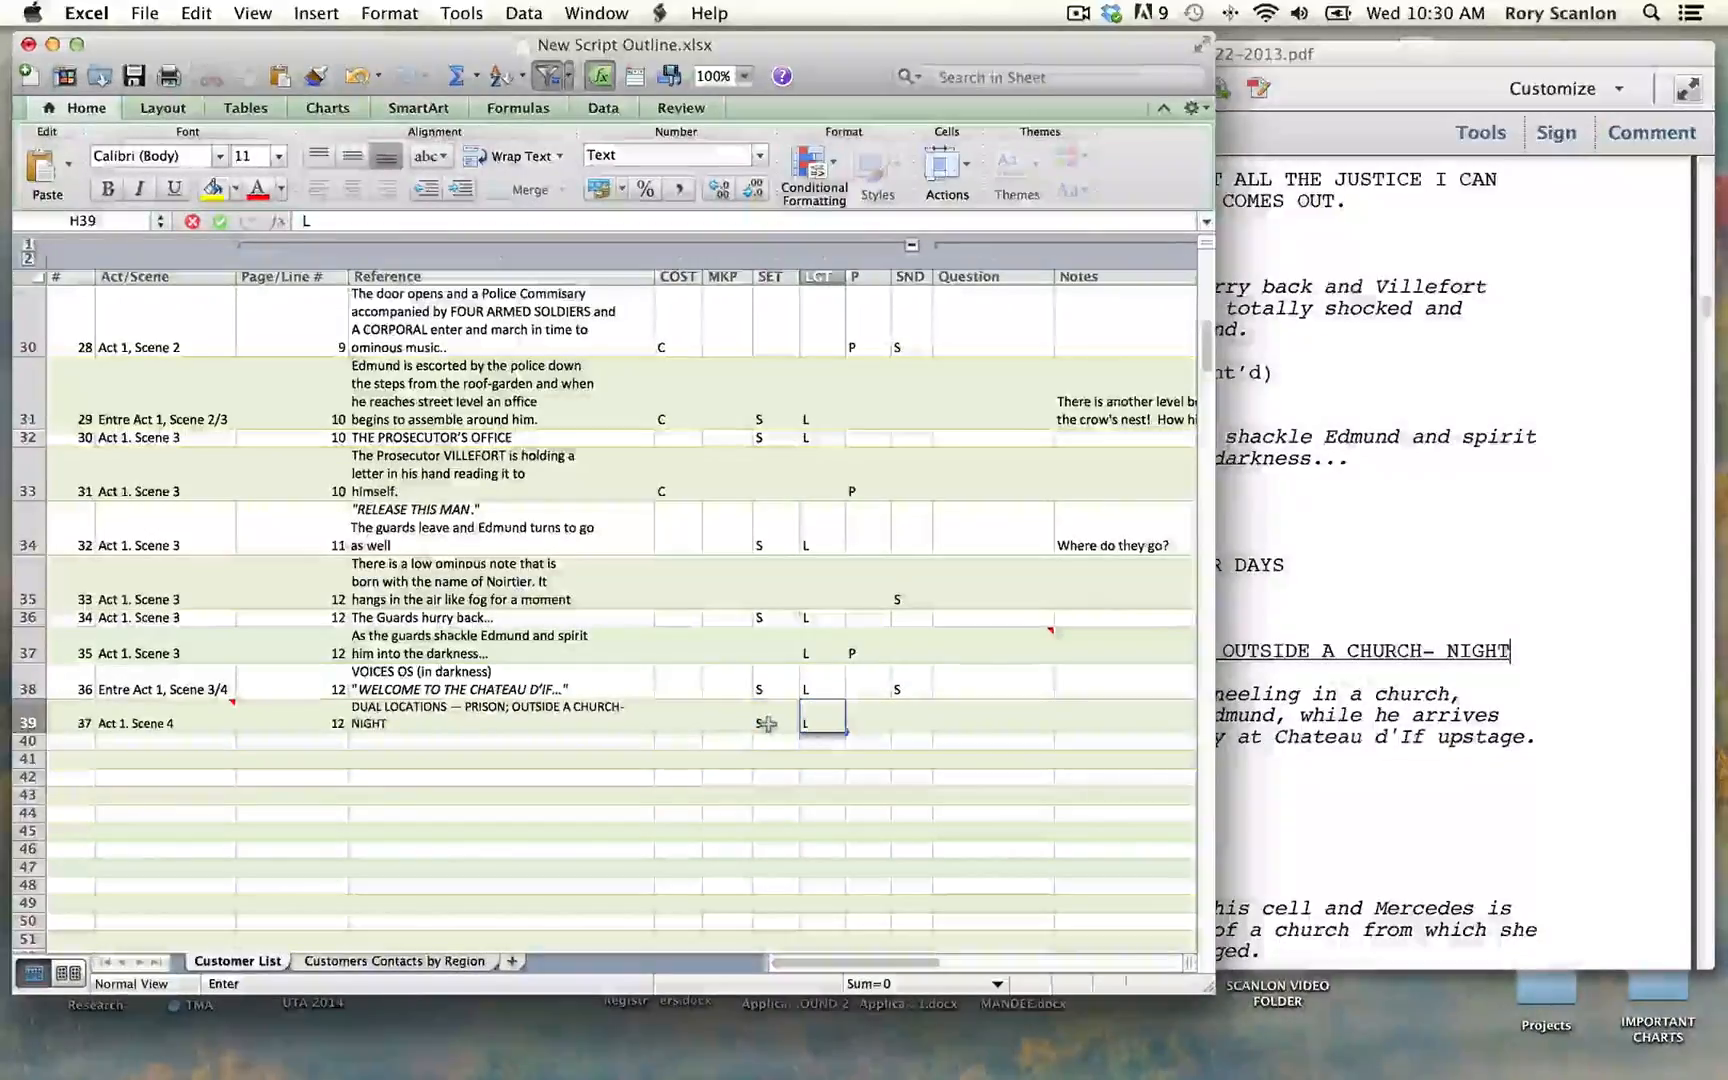
key("Return")
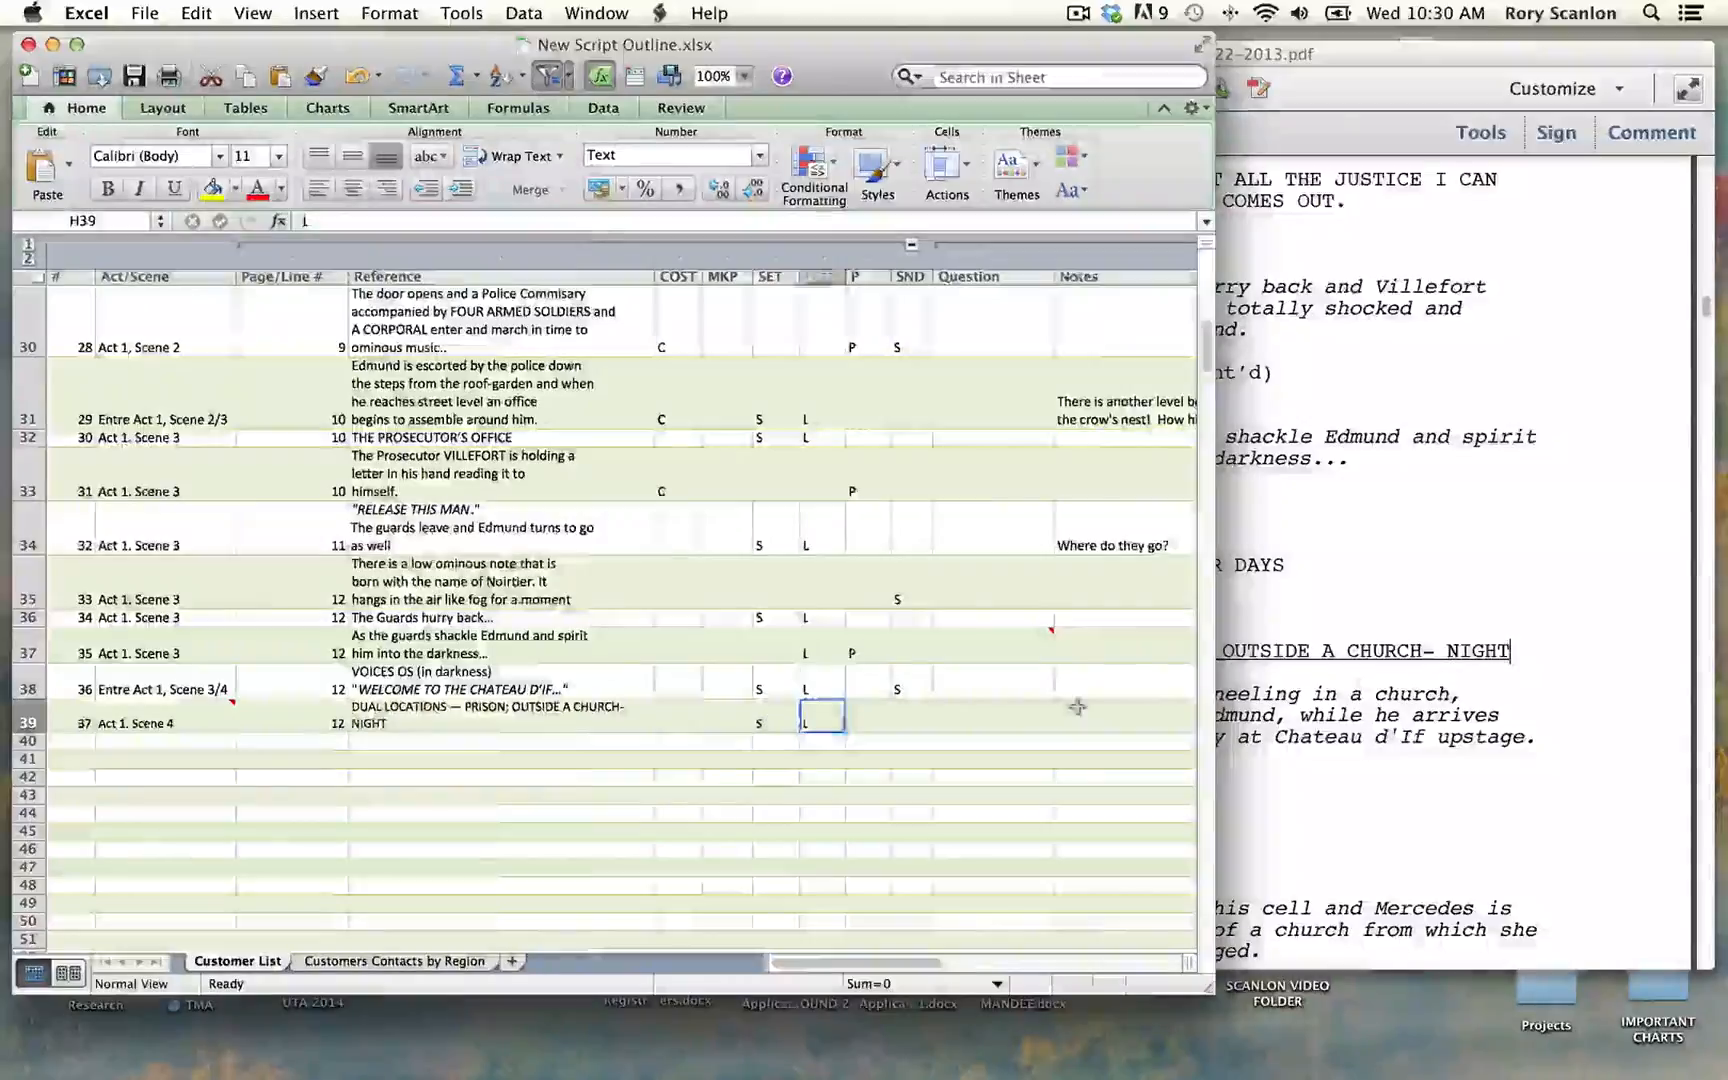
Step: Enter "Sides of stage, in opposition???" in row 39's Notes and switch to the script PDF in Acrobat
left_click(1074, 721)
type("Side: ")
type("of sta")
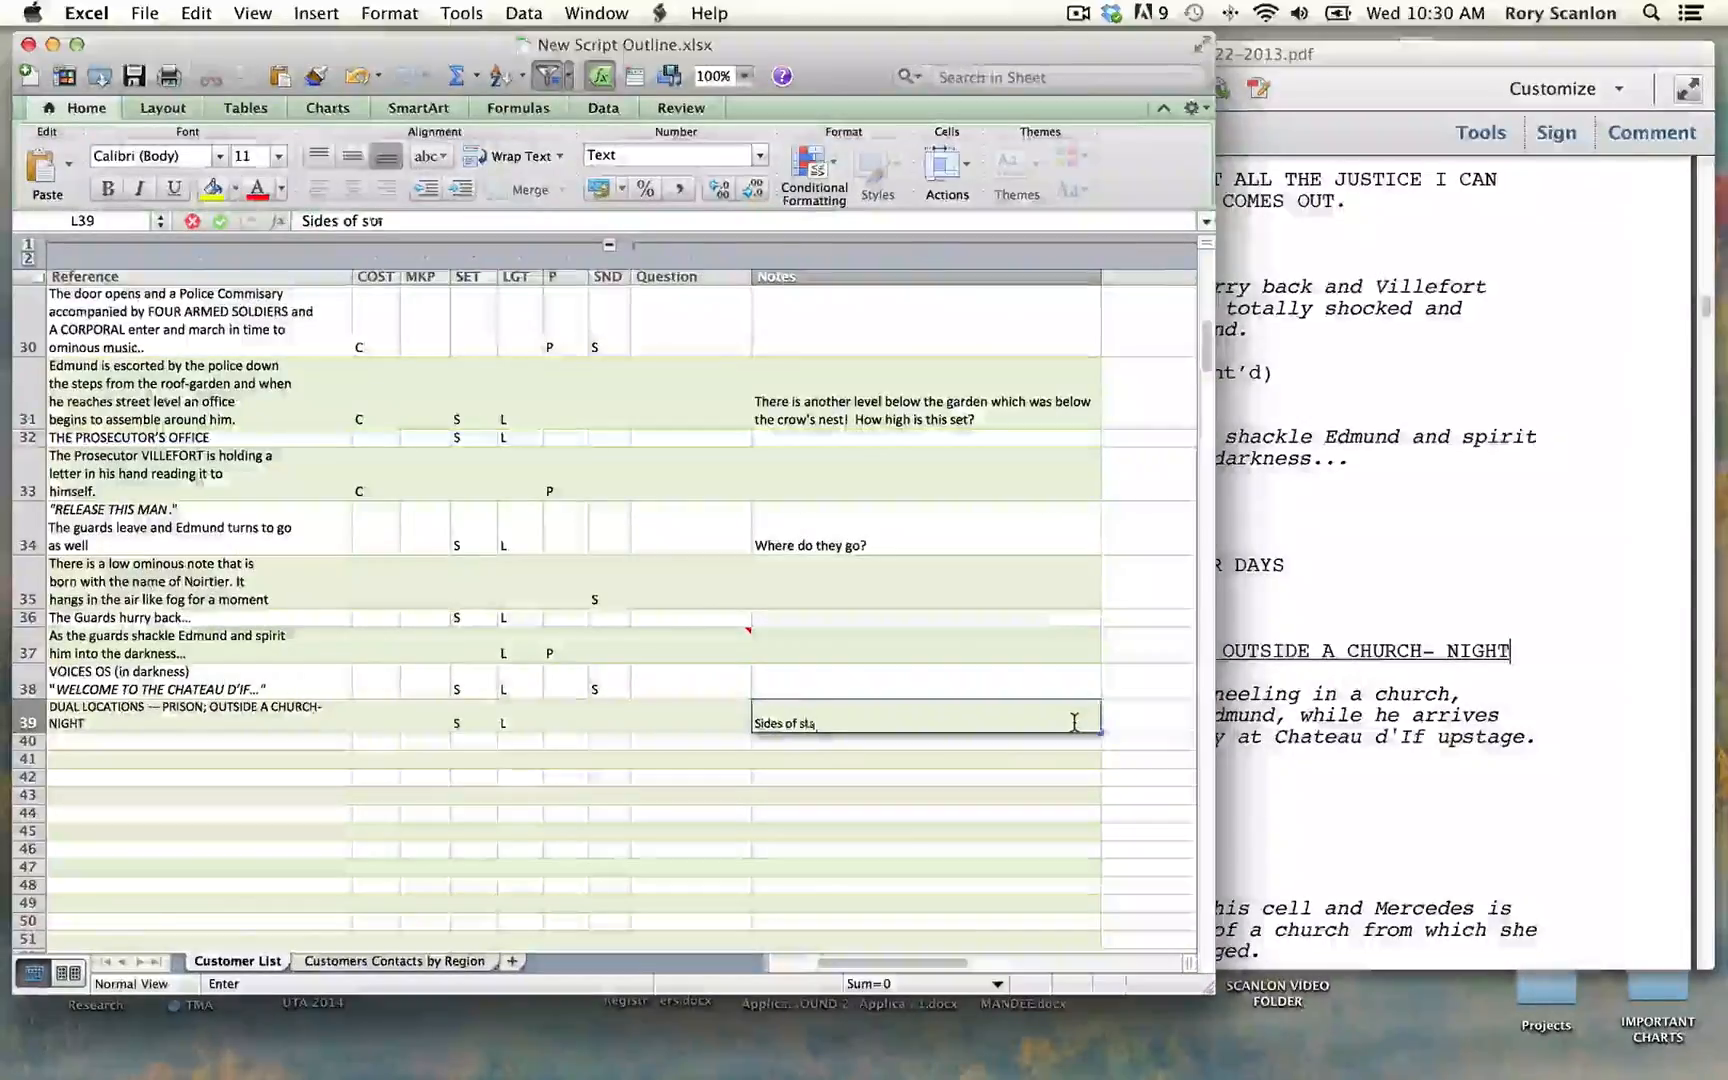
type("ge, in")
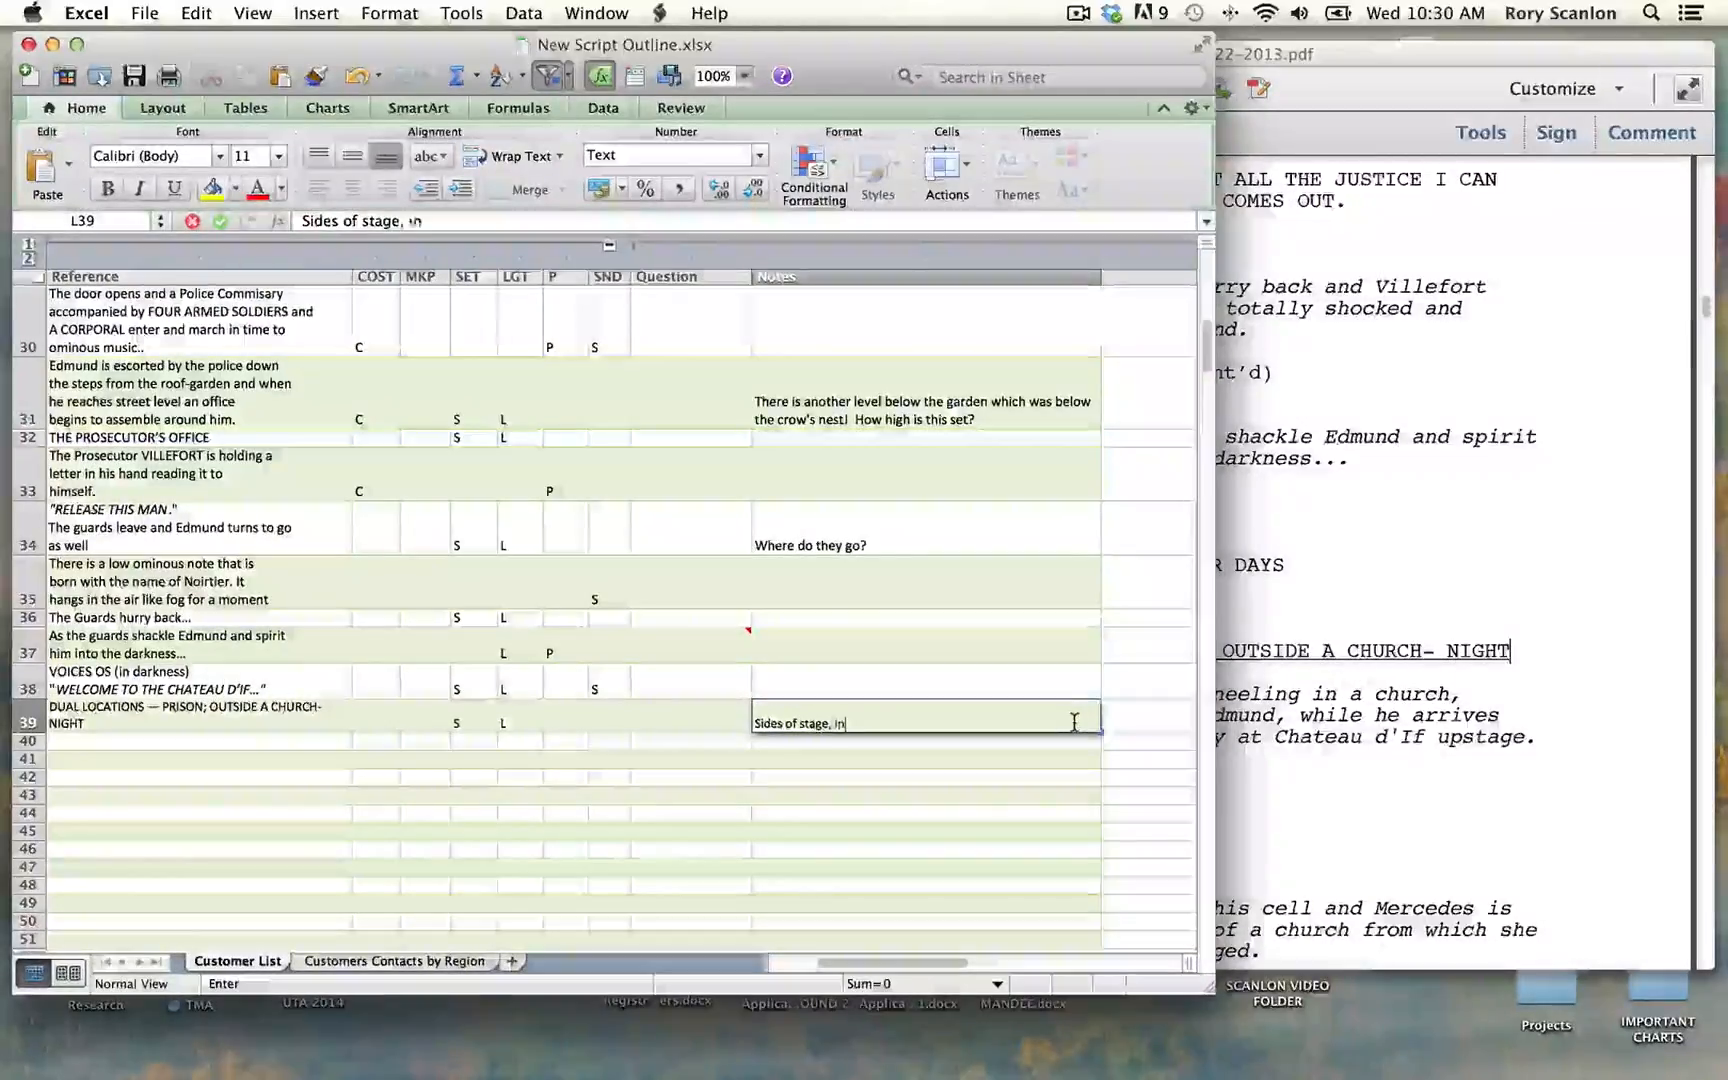
type(" oppor")
key("BackSpace")
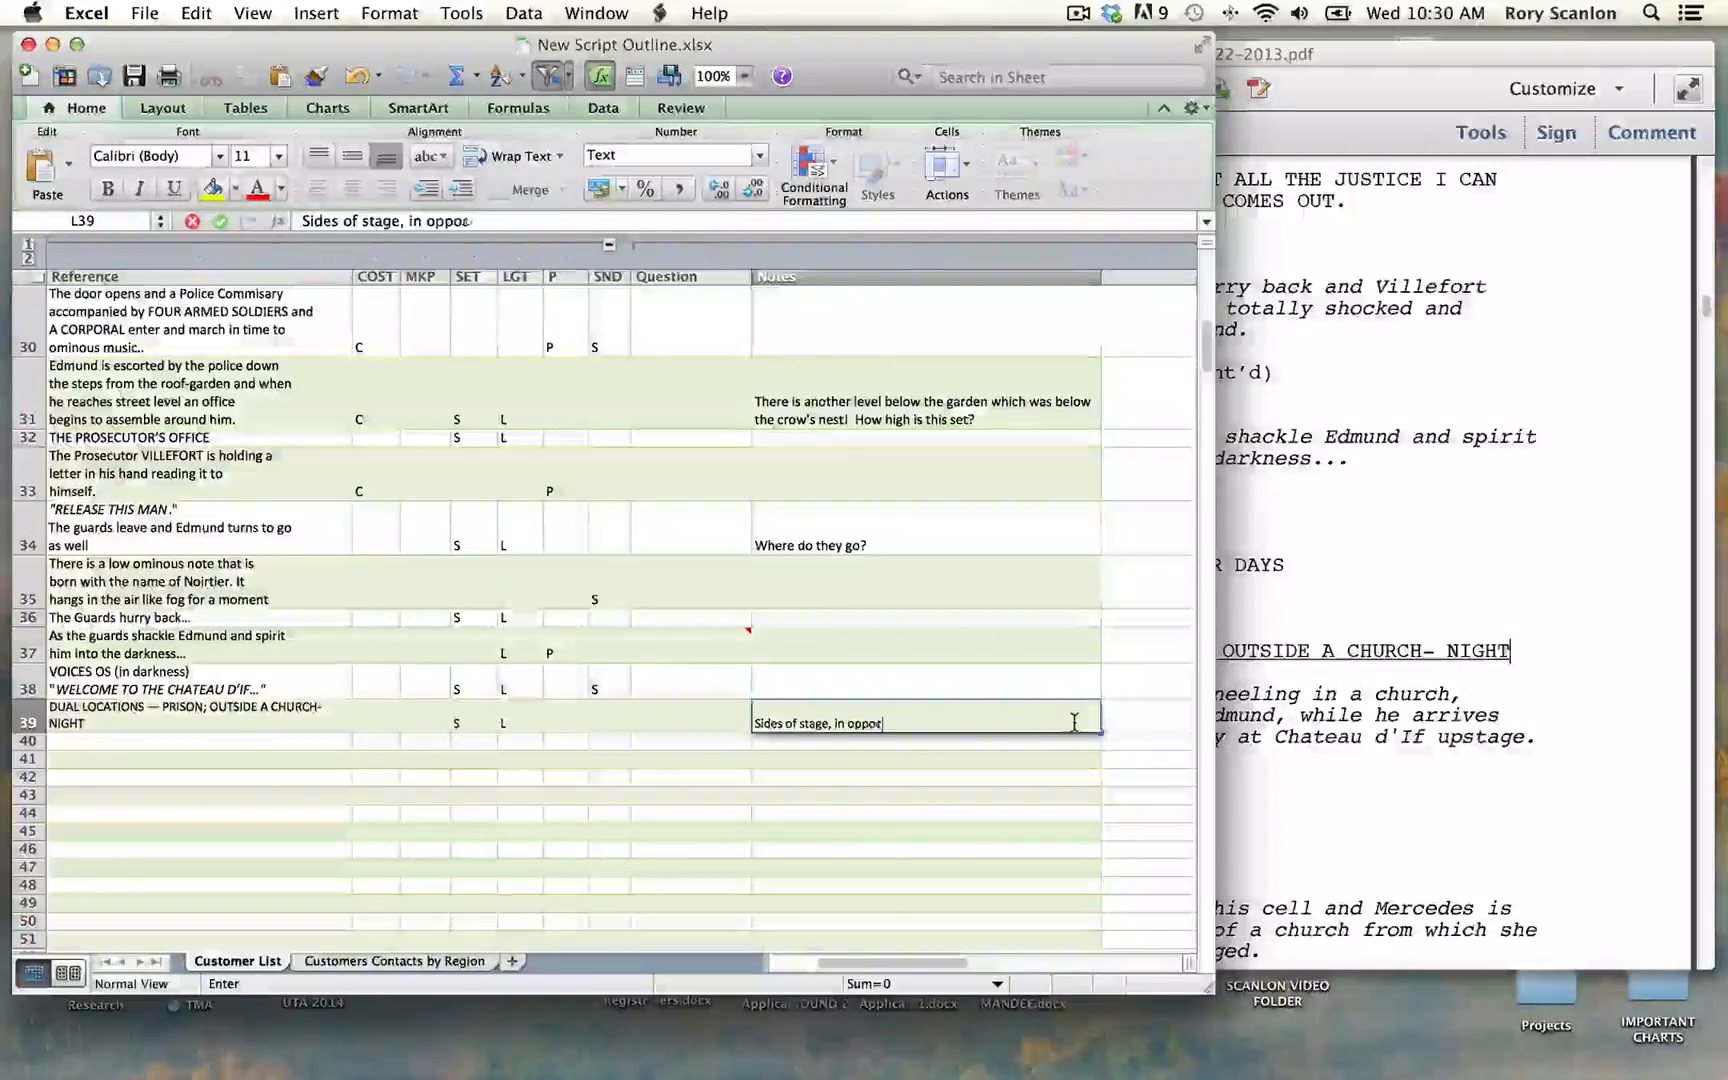
type("sition???")
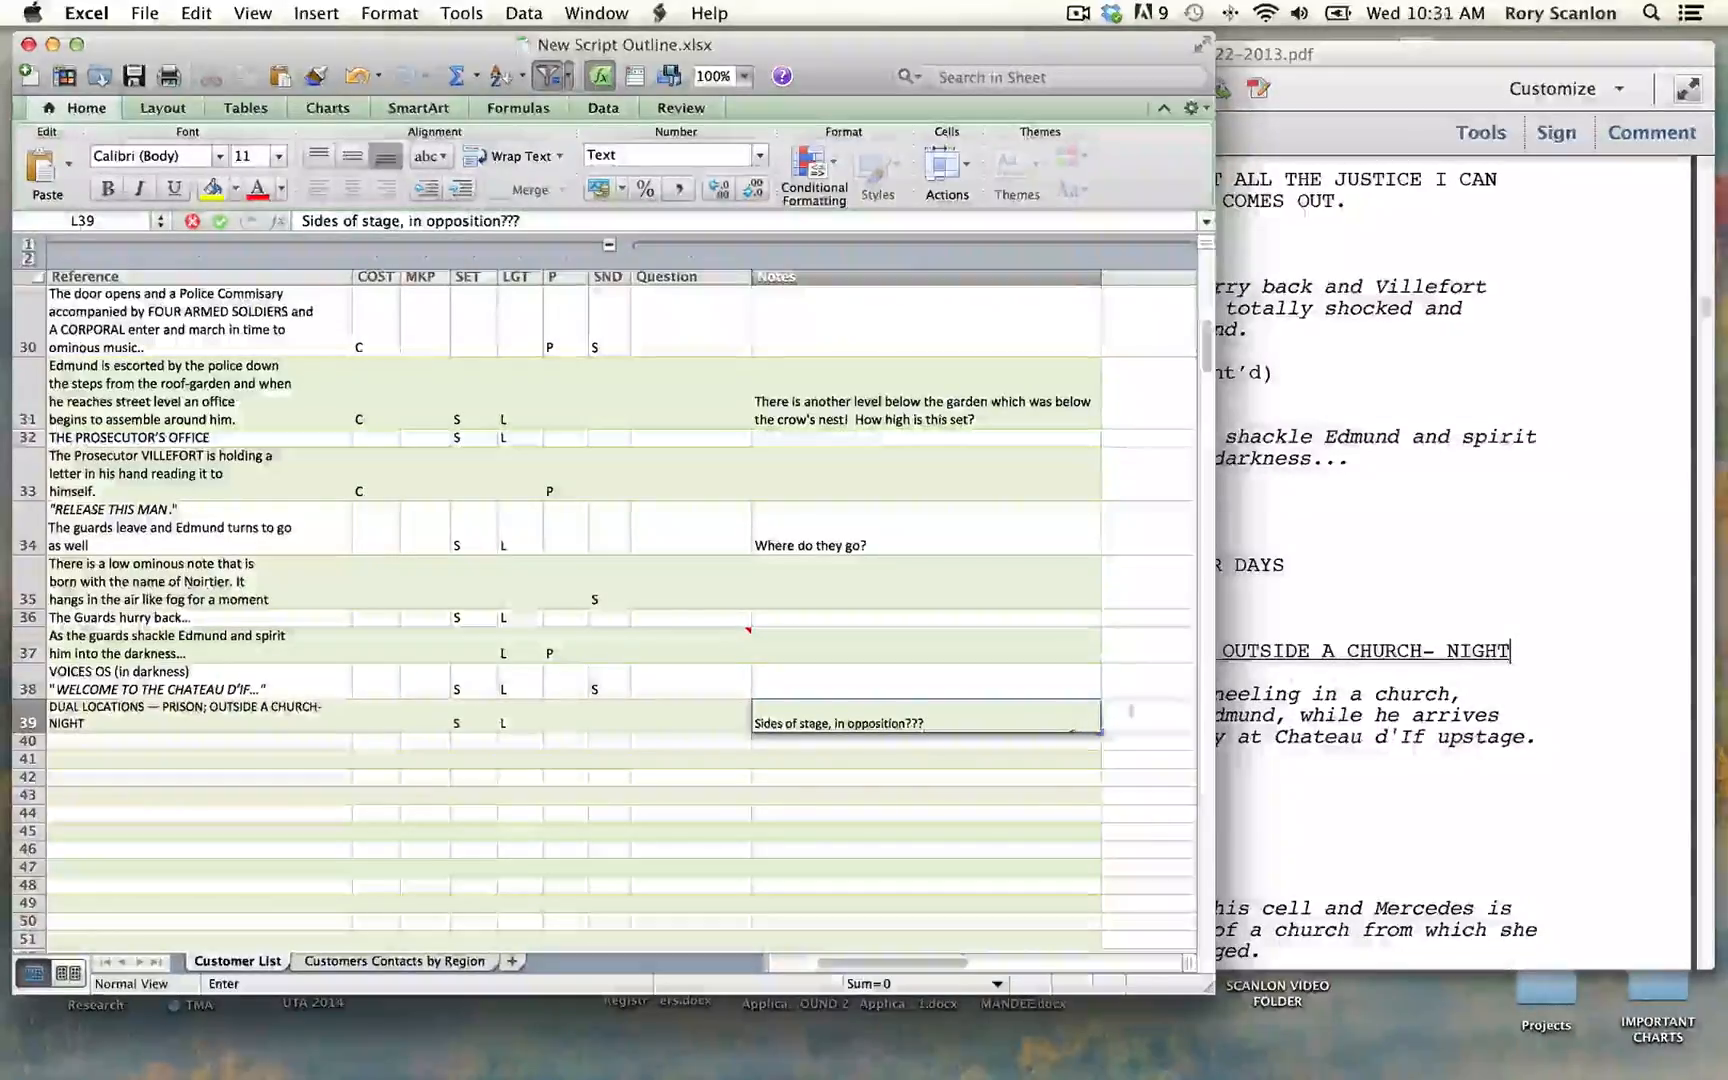
left_click(1443, 641)
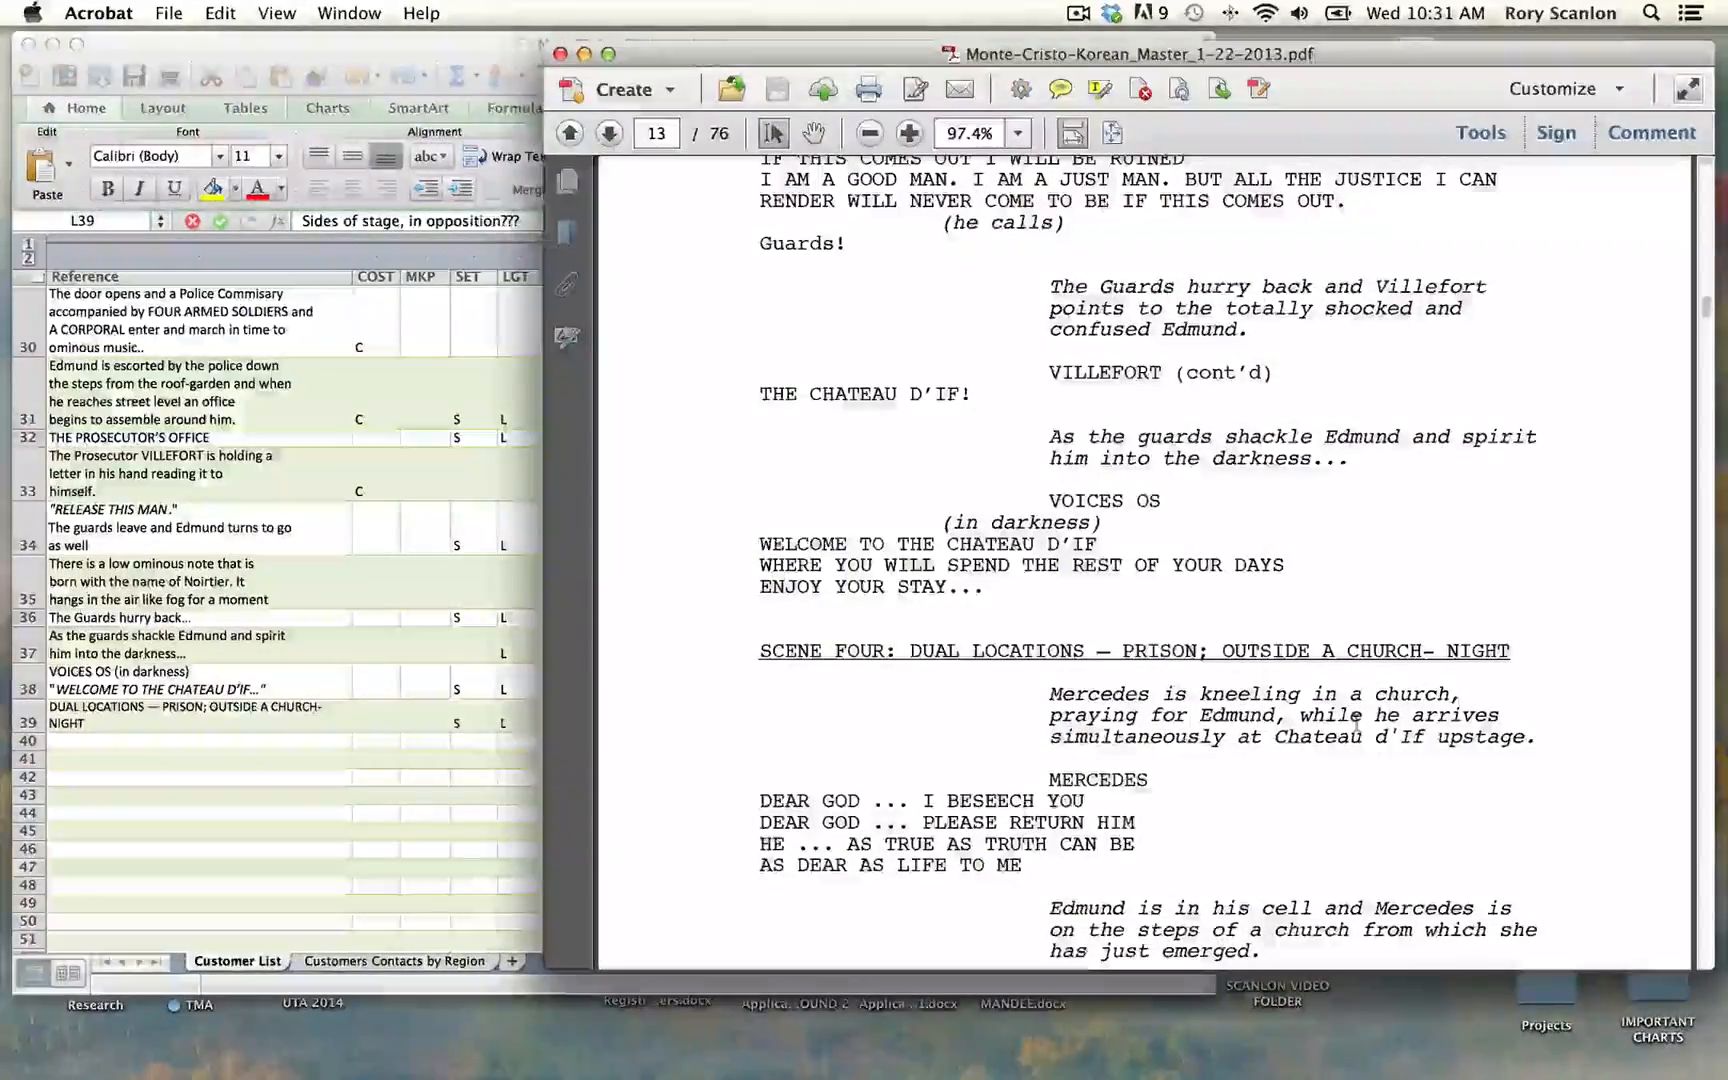
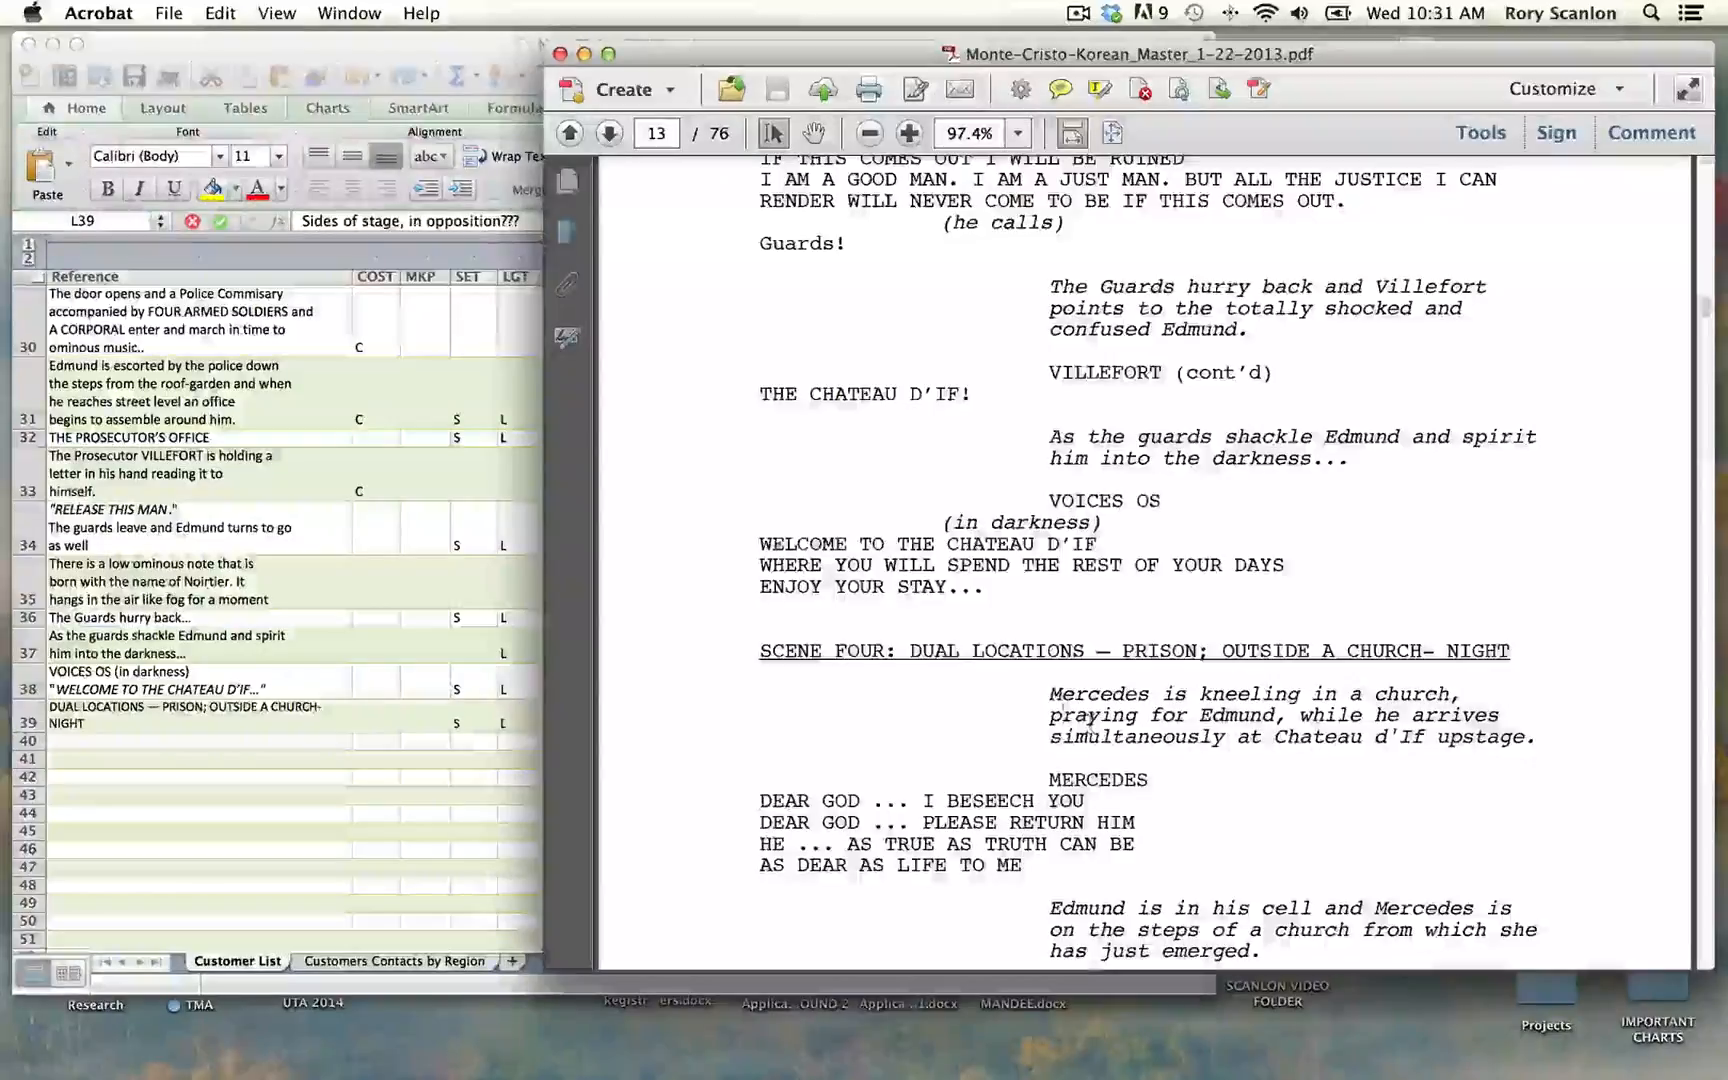
Step: Copy the stage direction about Mercedes kneeling in a church from the script PDF and switch to the Excel outline
left_click_drag(1048, 693, 1540, 735)
key("super+c")
left_click(456, 756)
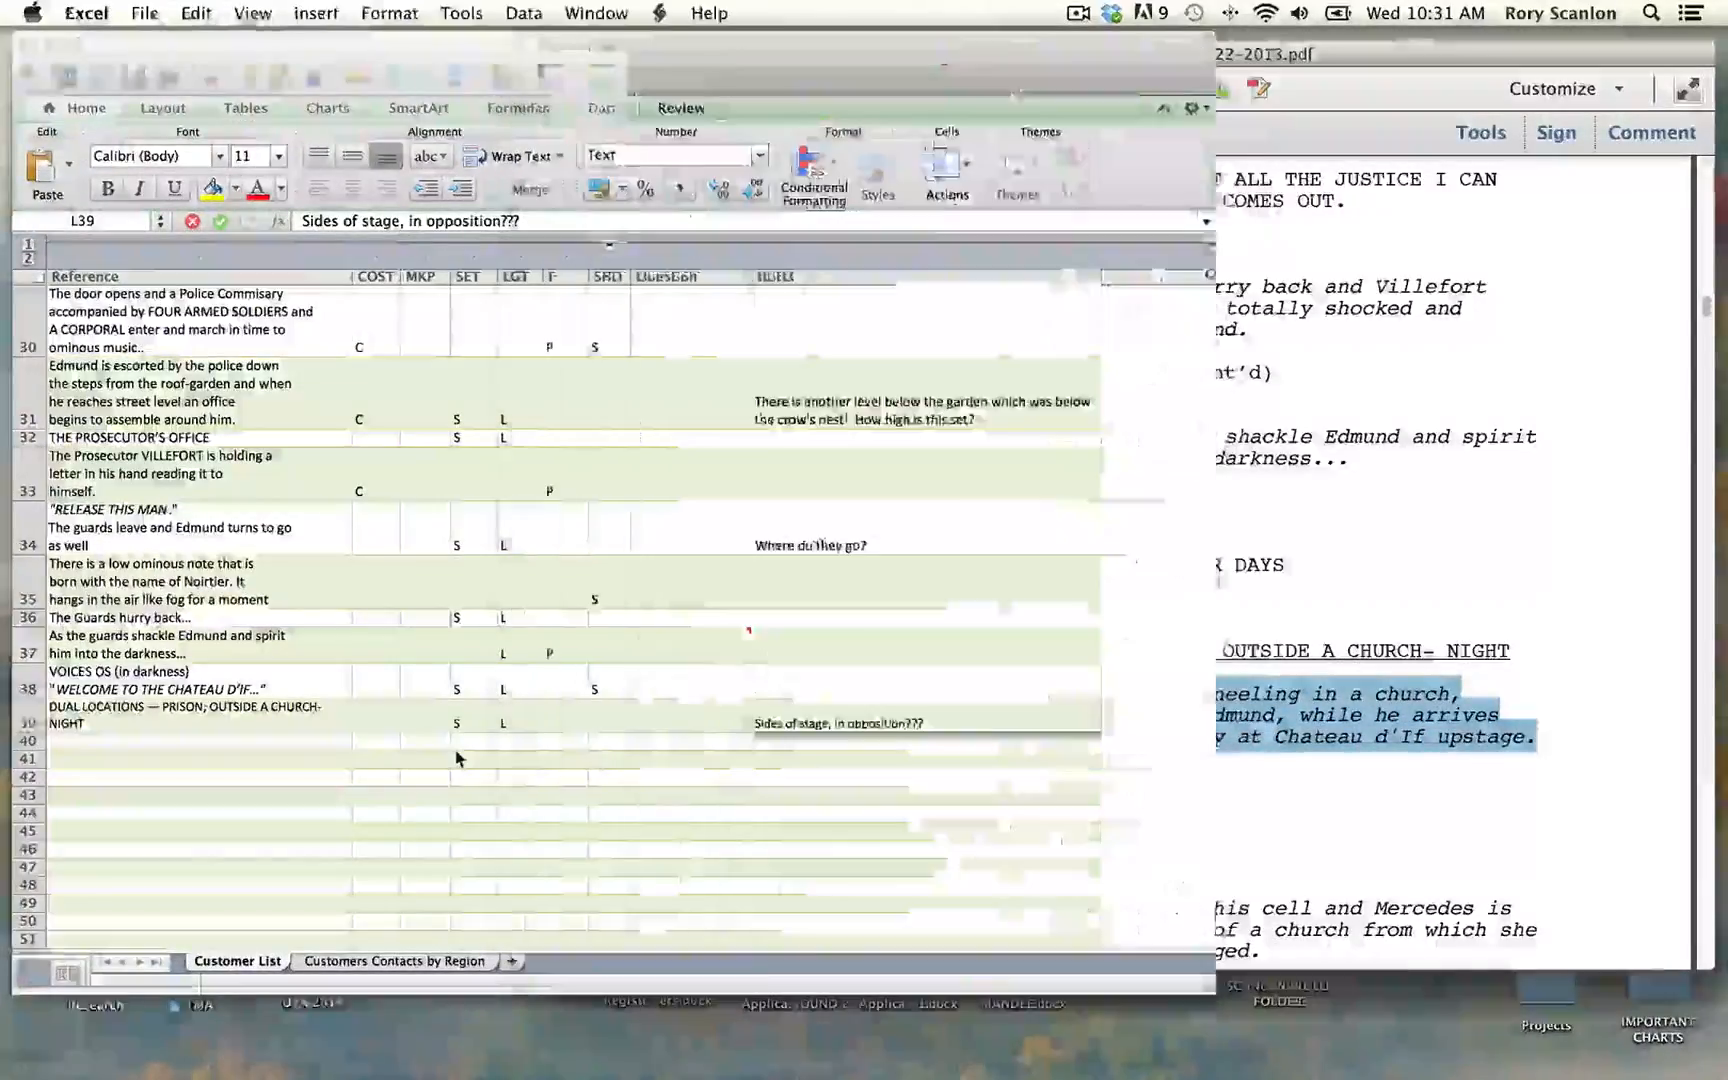
Step: Number row 40 as 38 and set its Act/Scene to Act 1. Scene 4
scroll(456, 740, "left", 3)
scroll(456, 740, "down", 1)
left_click(78, 671)
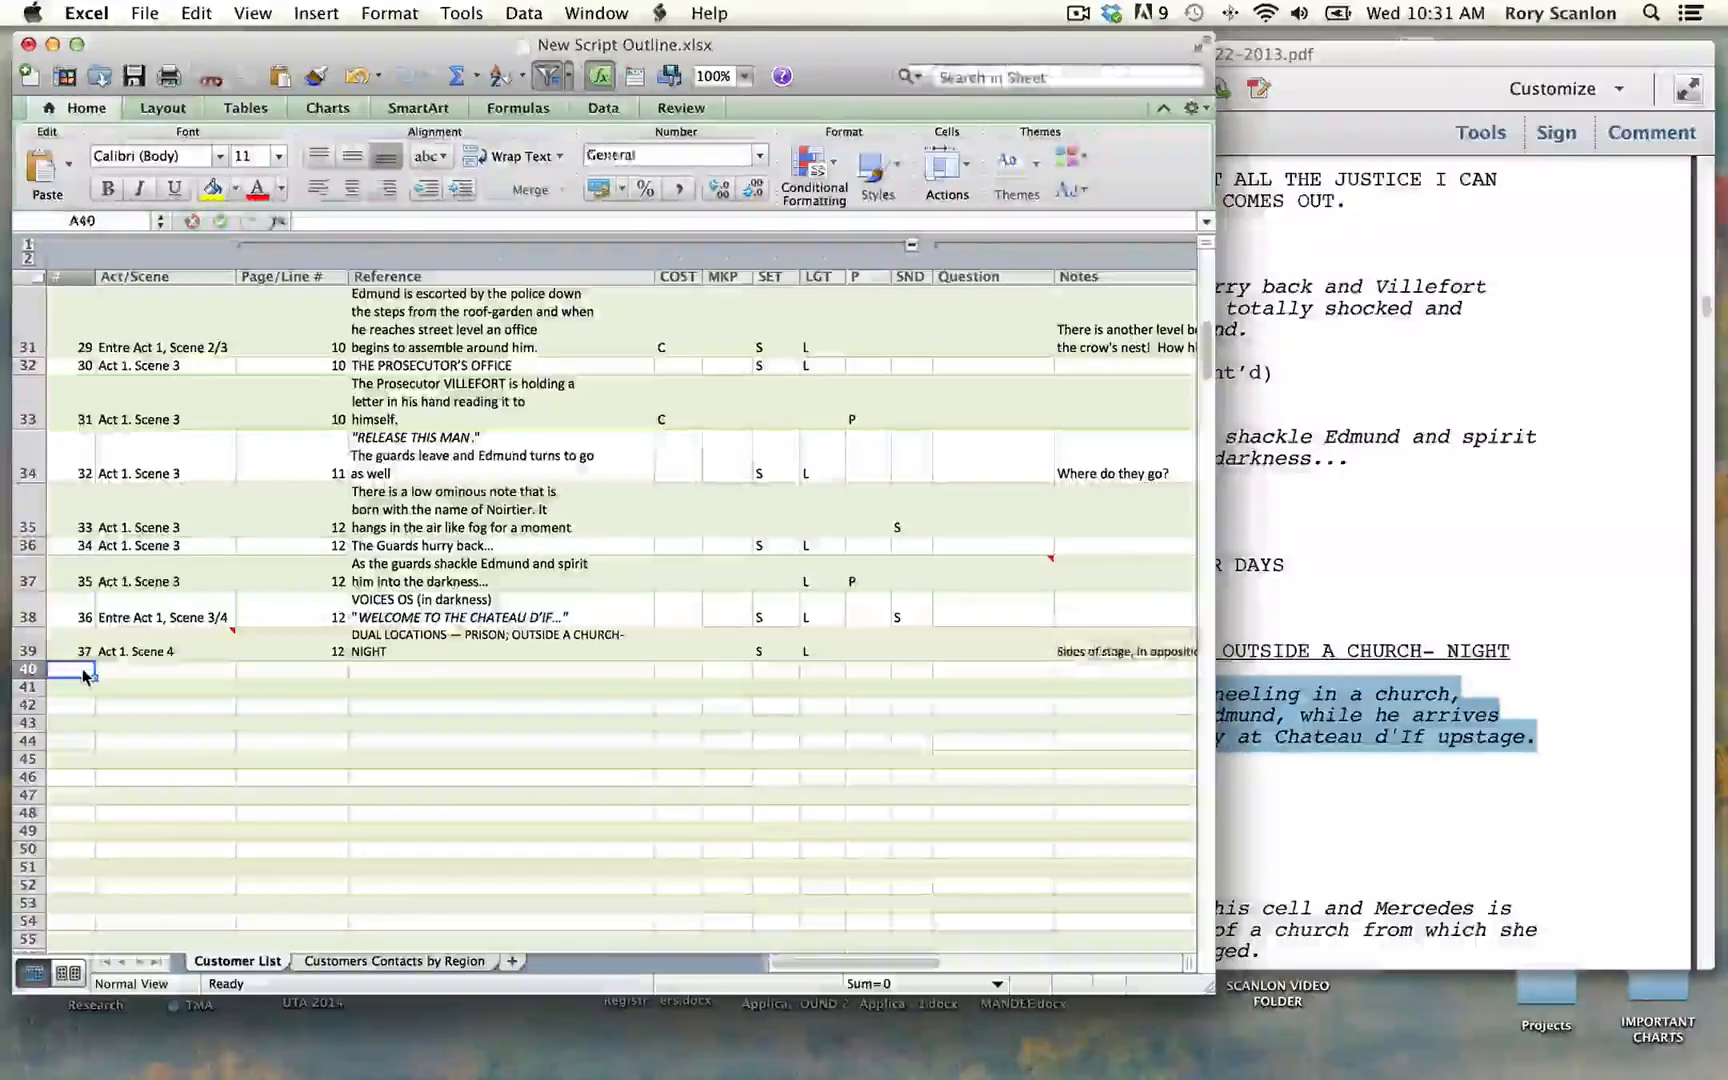
type("38")
key("Tab")
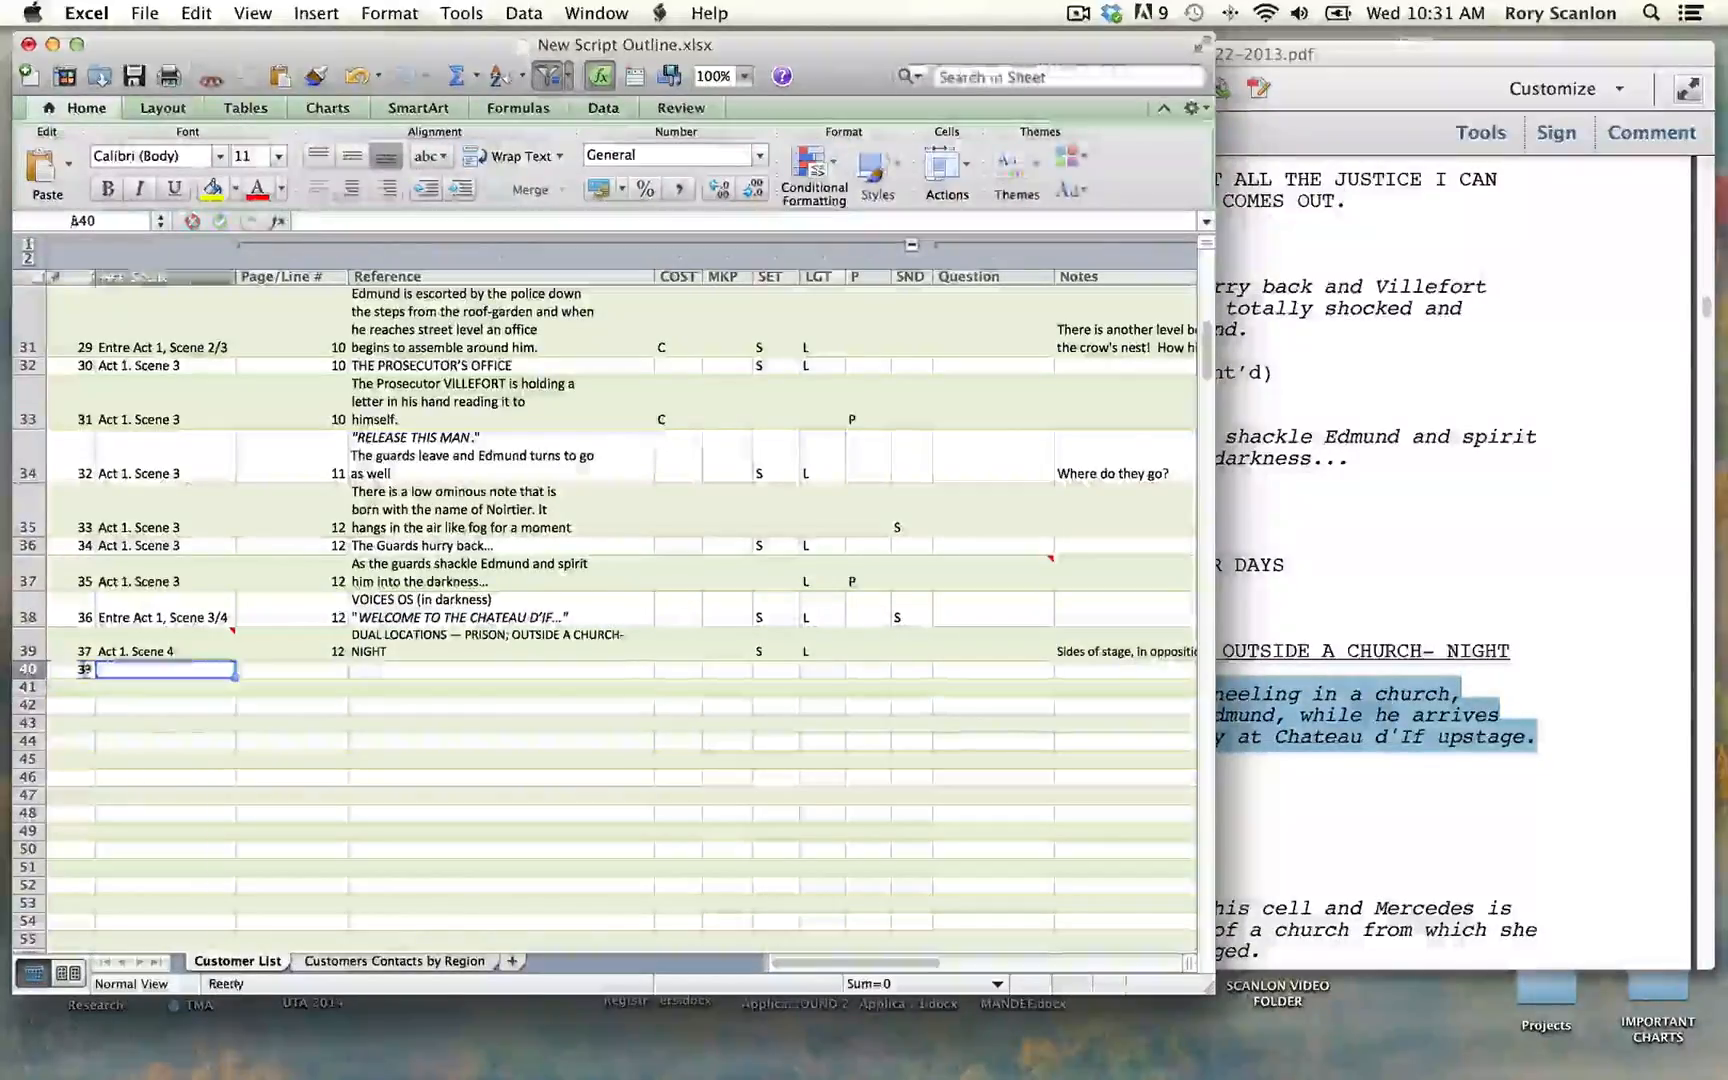
type("act")
key("Down")
key("Down")
key("Down")
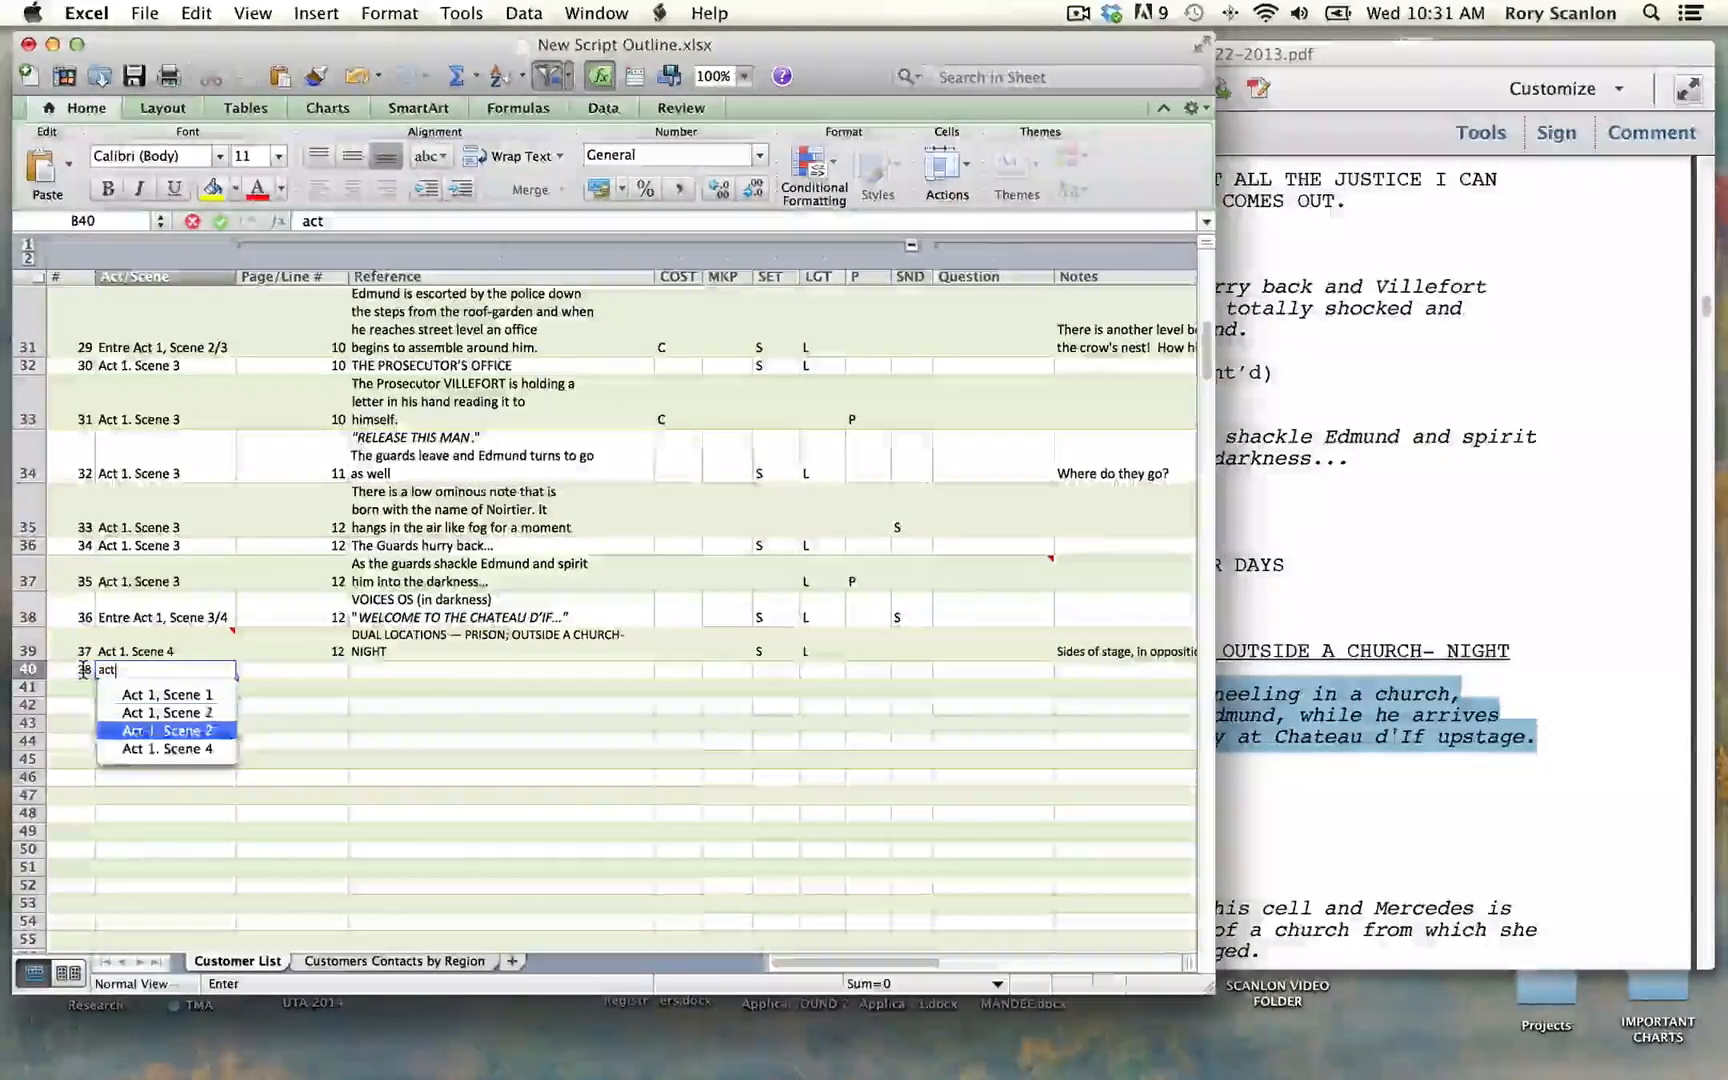
key("Tab")
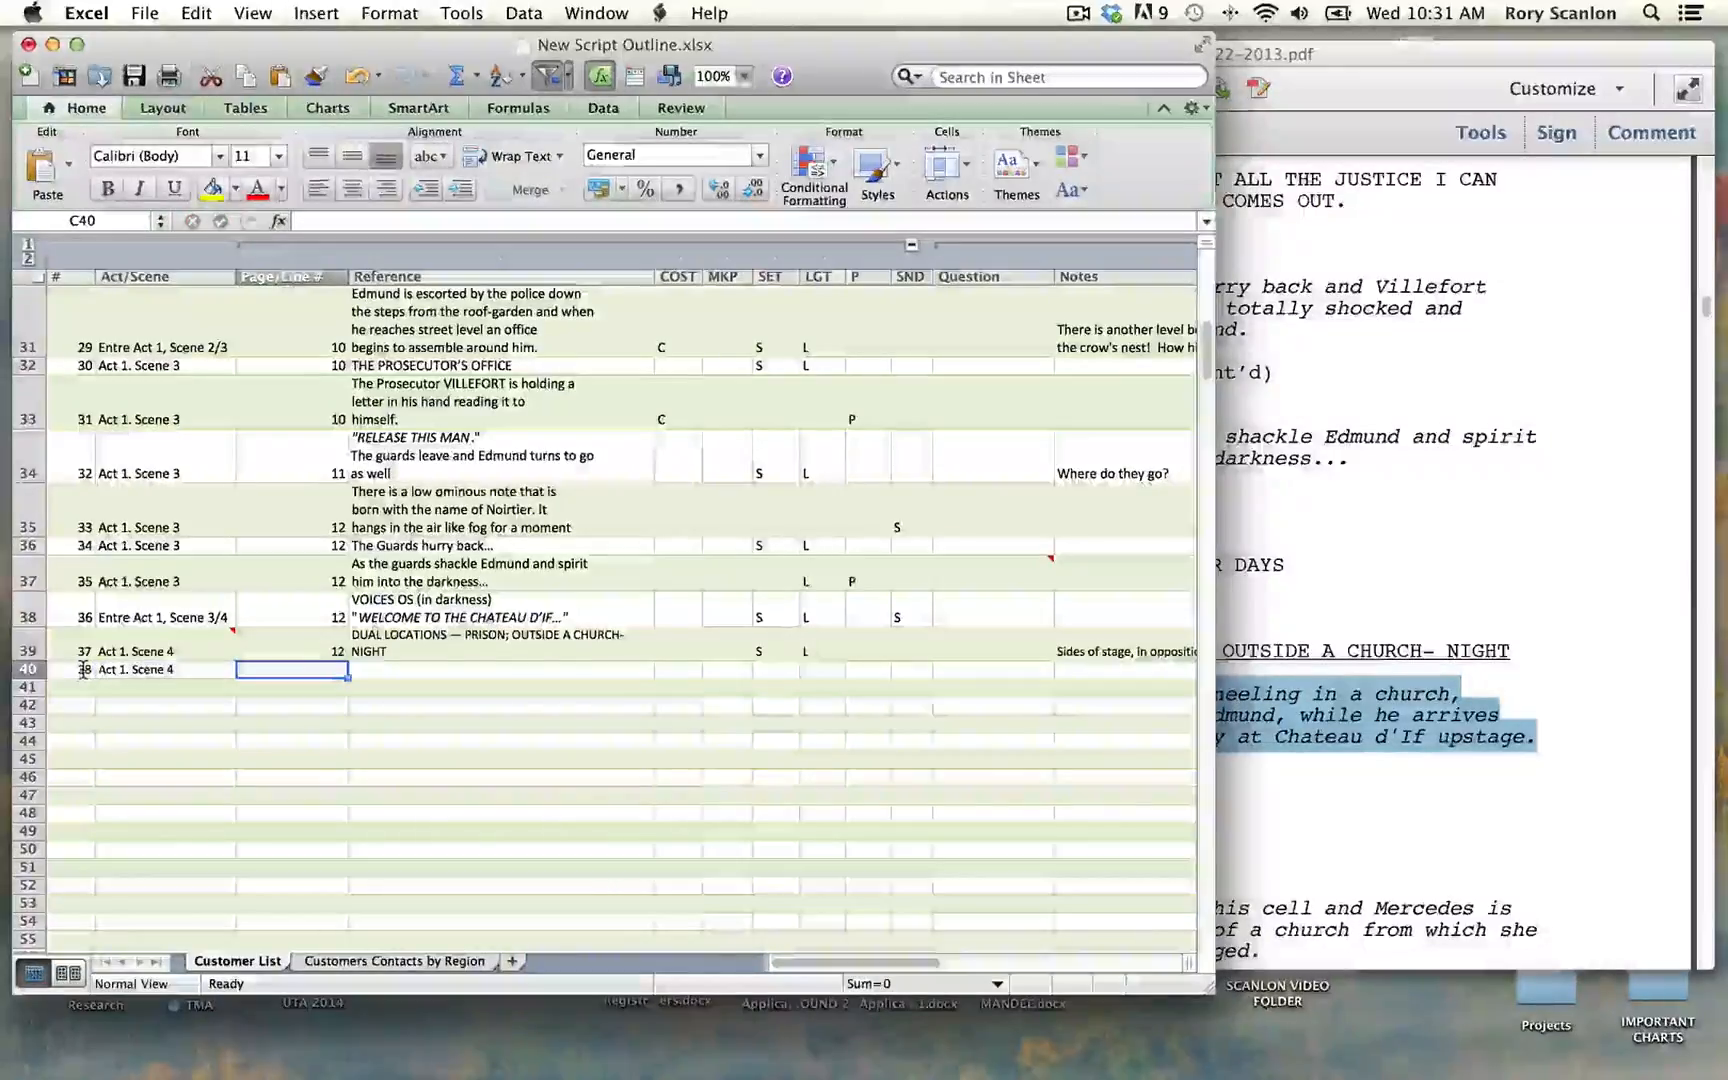
Step: Enter page 12 for row 40 and paste the copied stage direction about Mercedes kneeling as its Reference
type("12")
key("Tab")
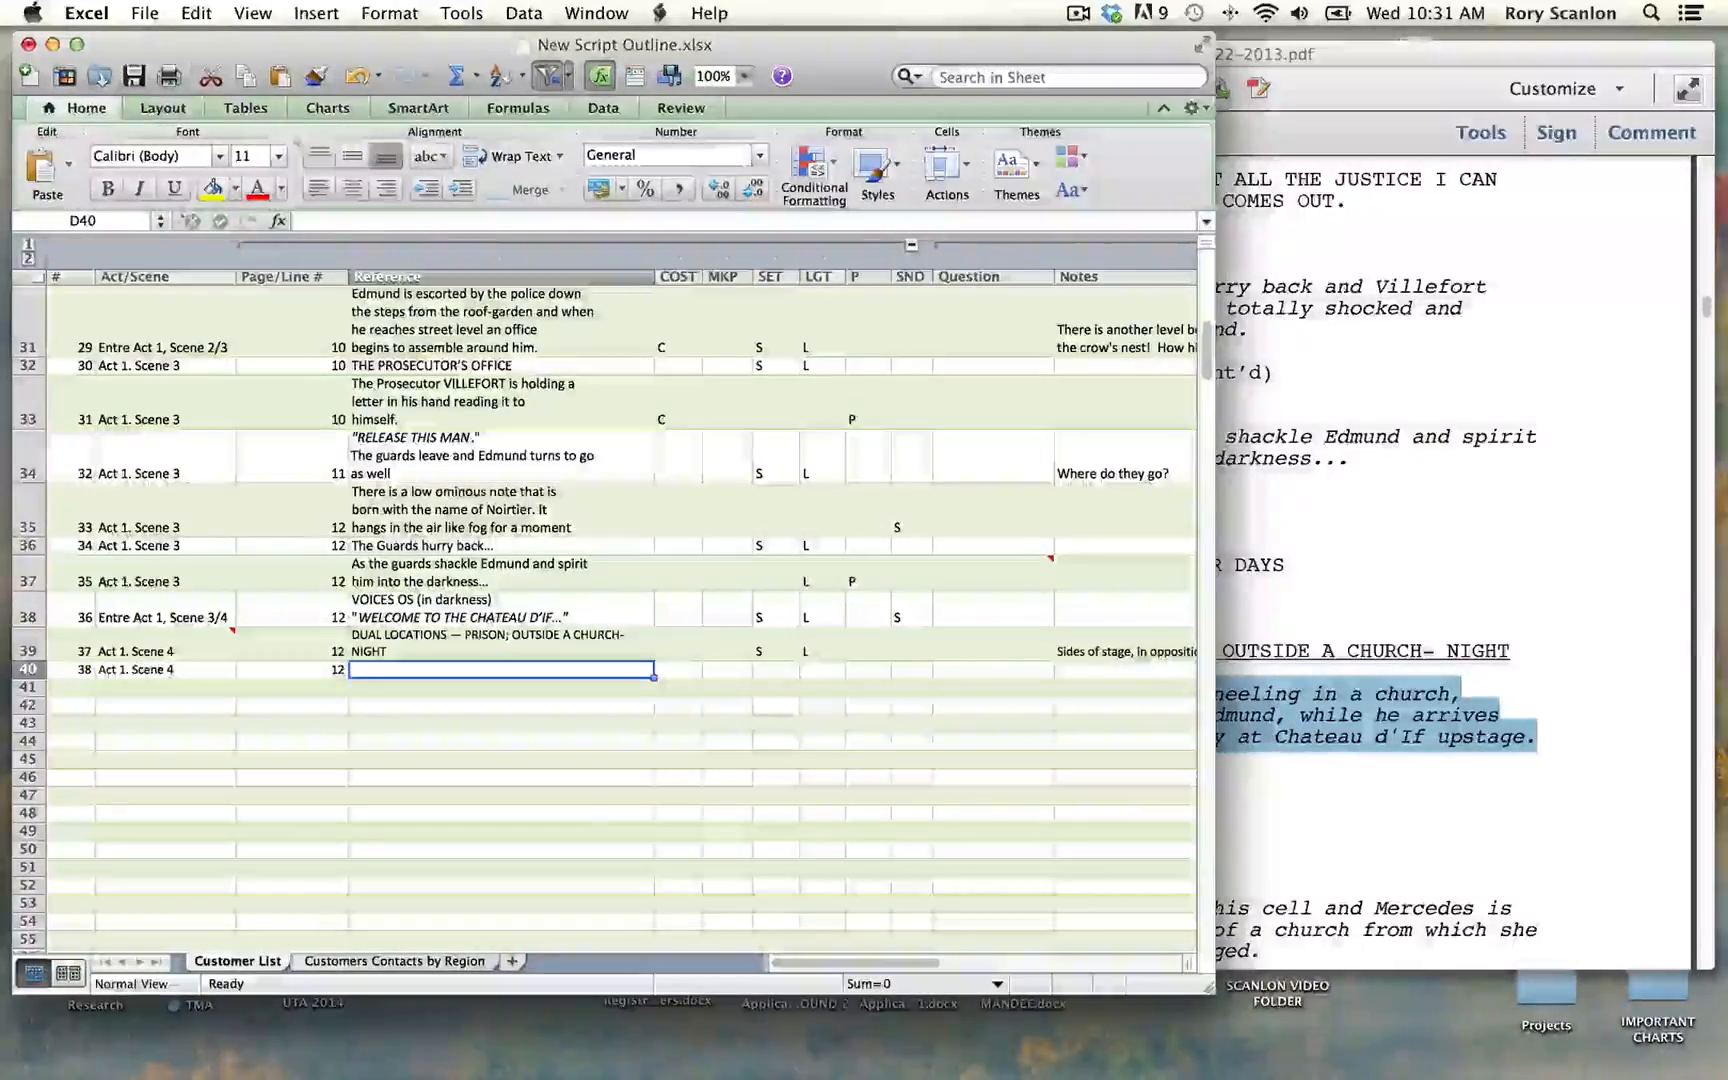
key("super+v")
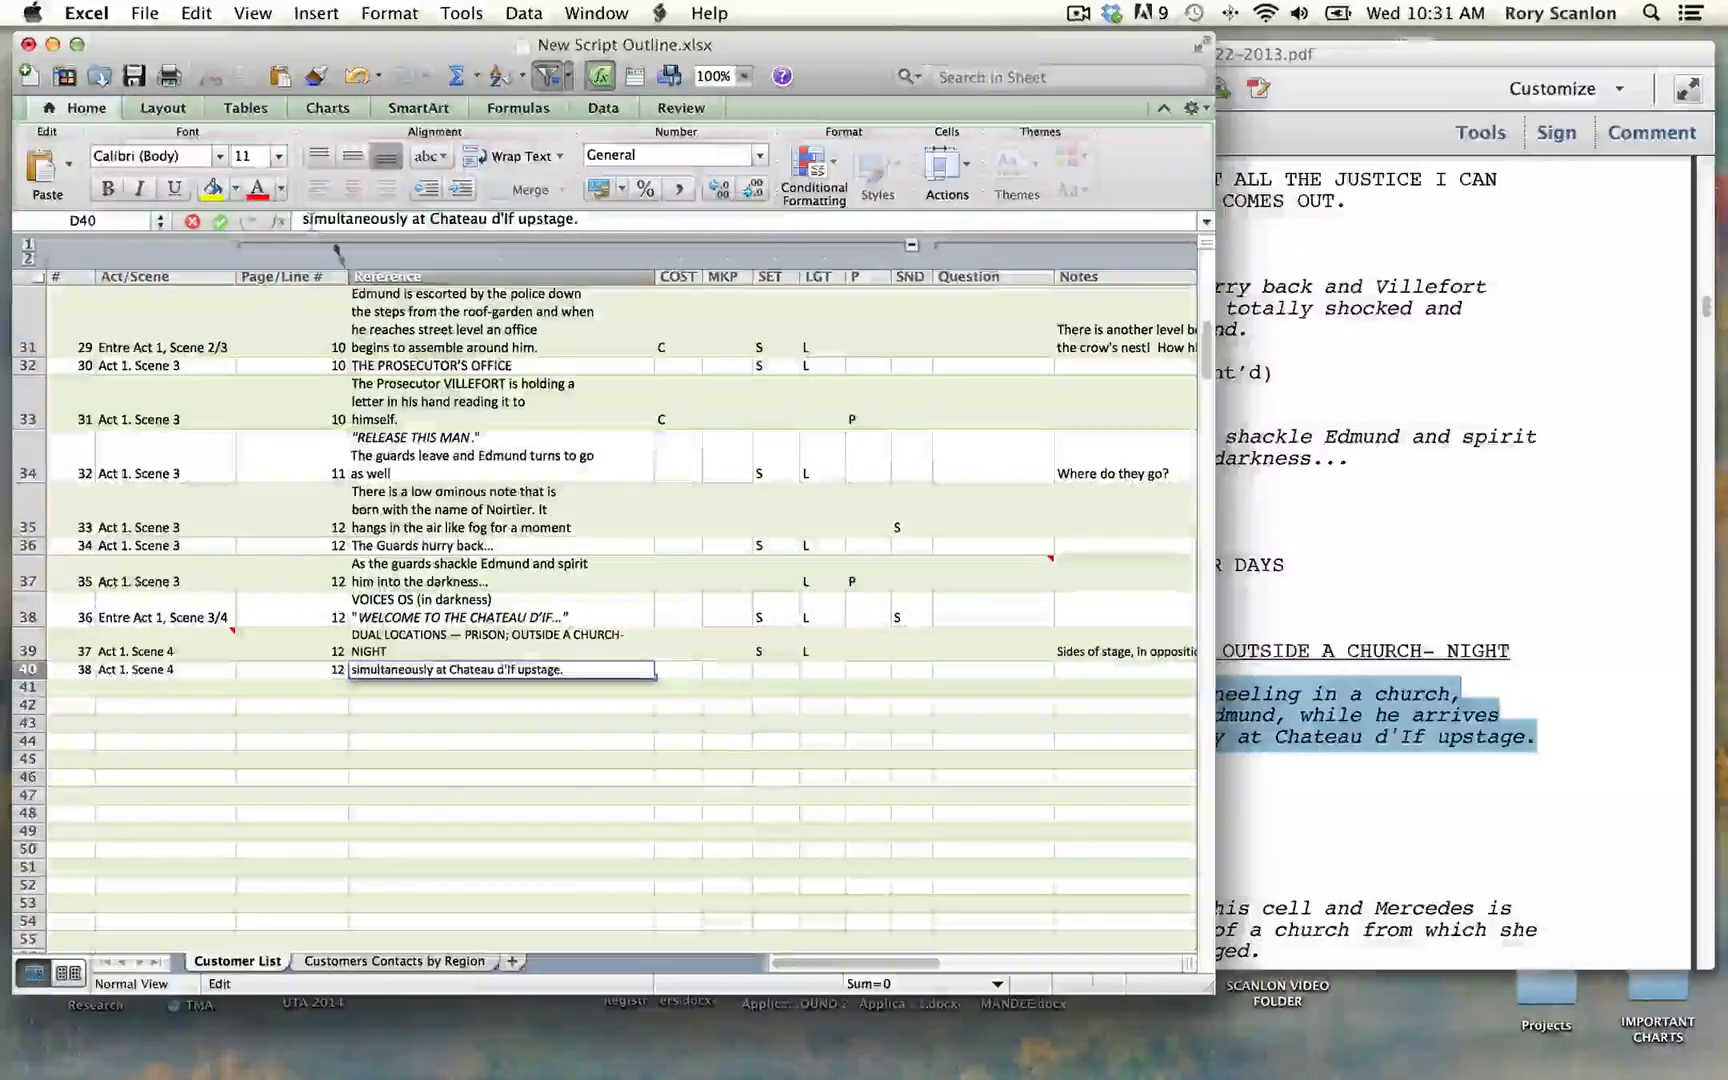
key("Tab")
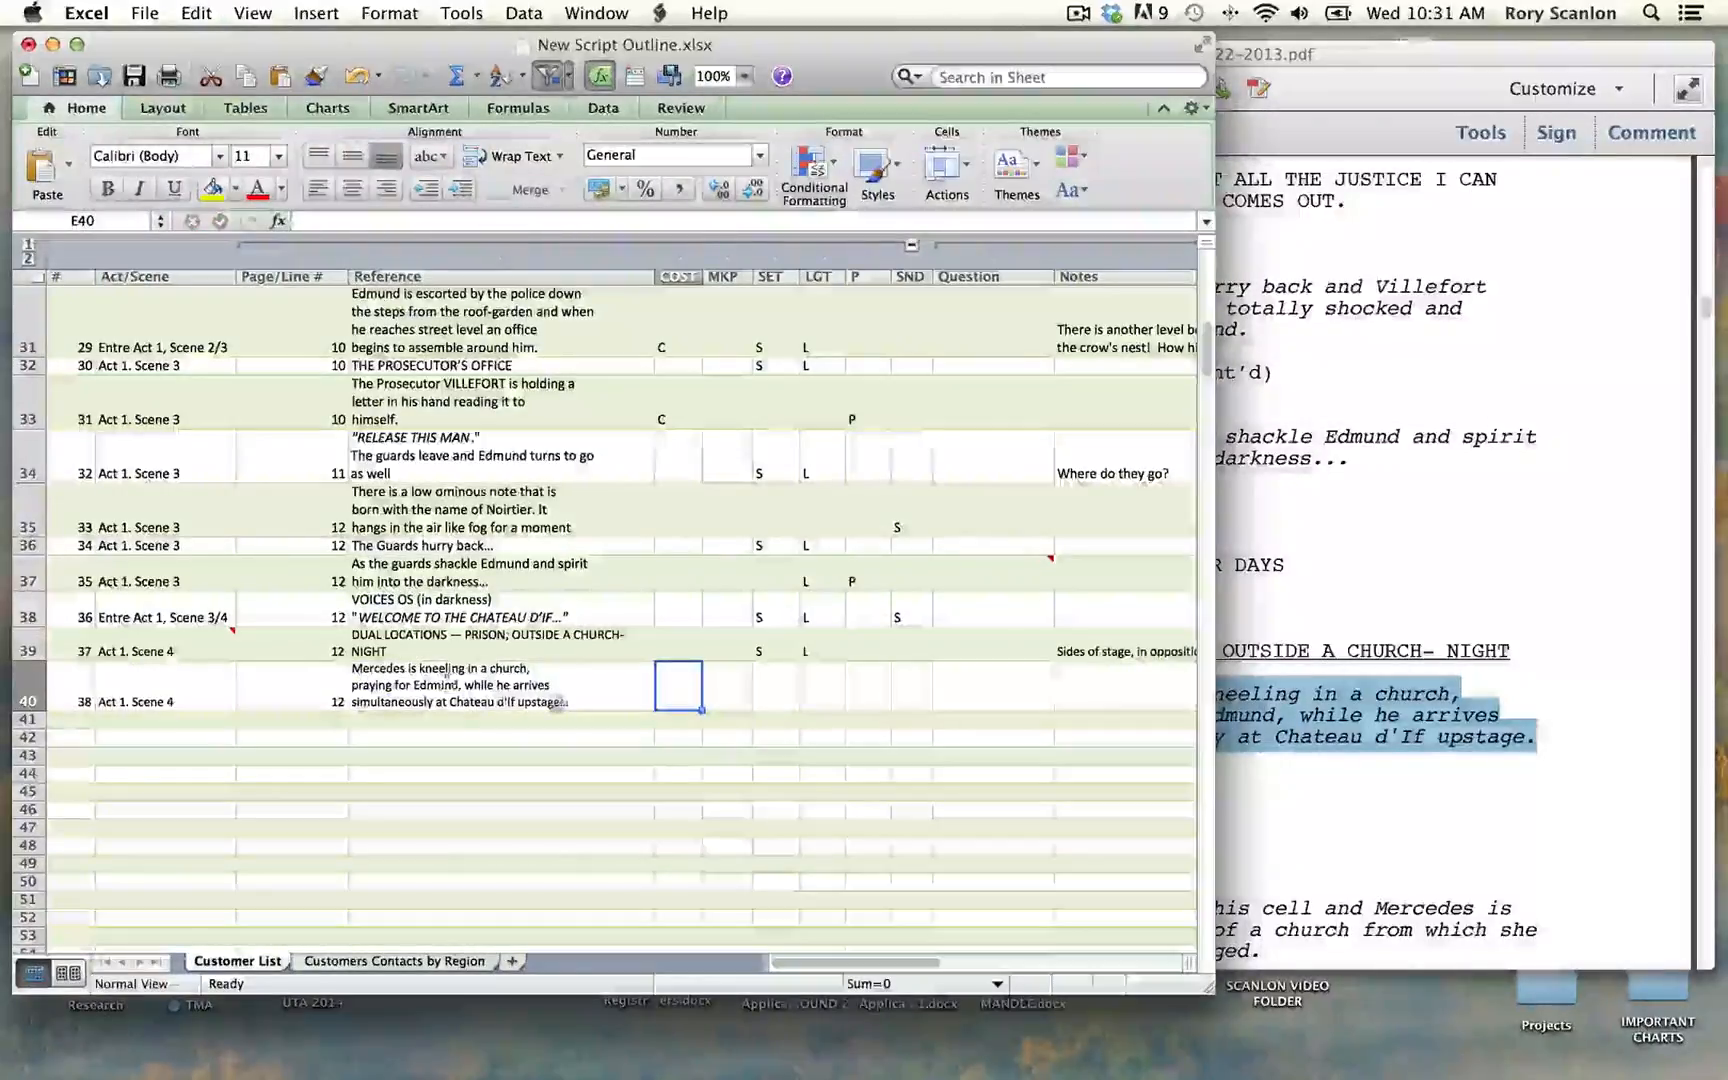
Step: Mark row 40 with C for costume, S for set and L for lighting
type("C")
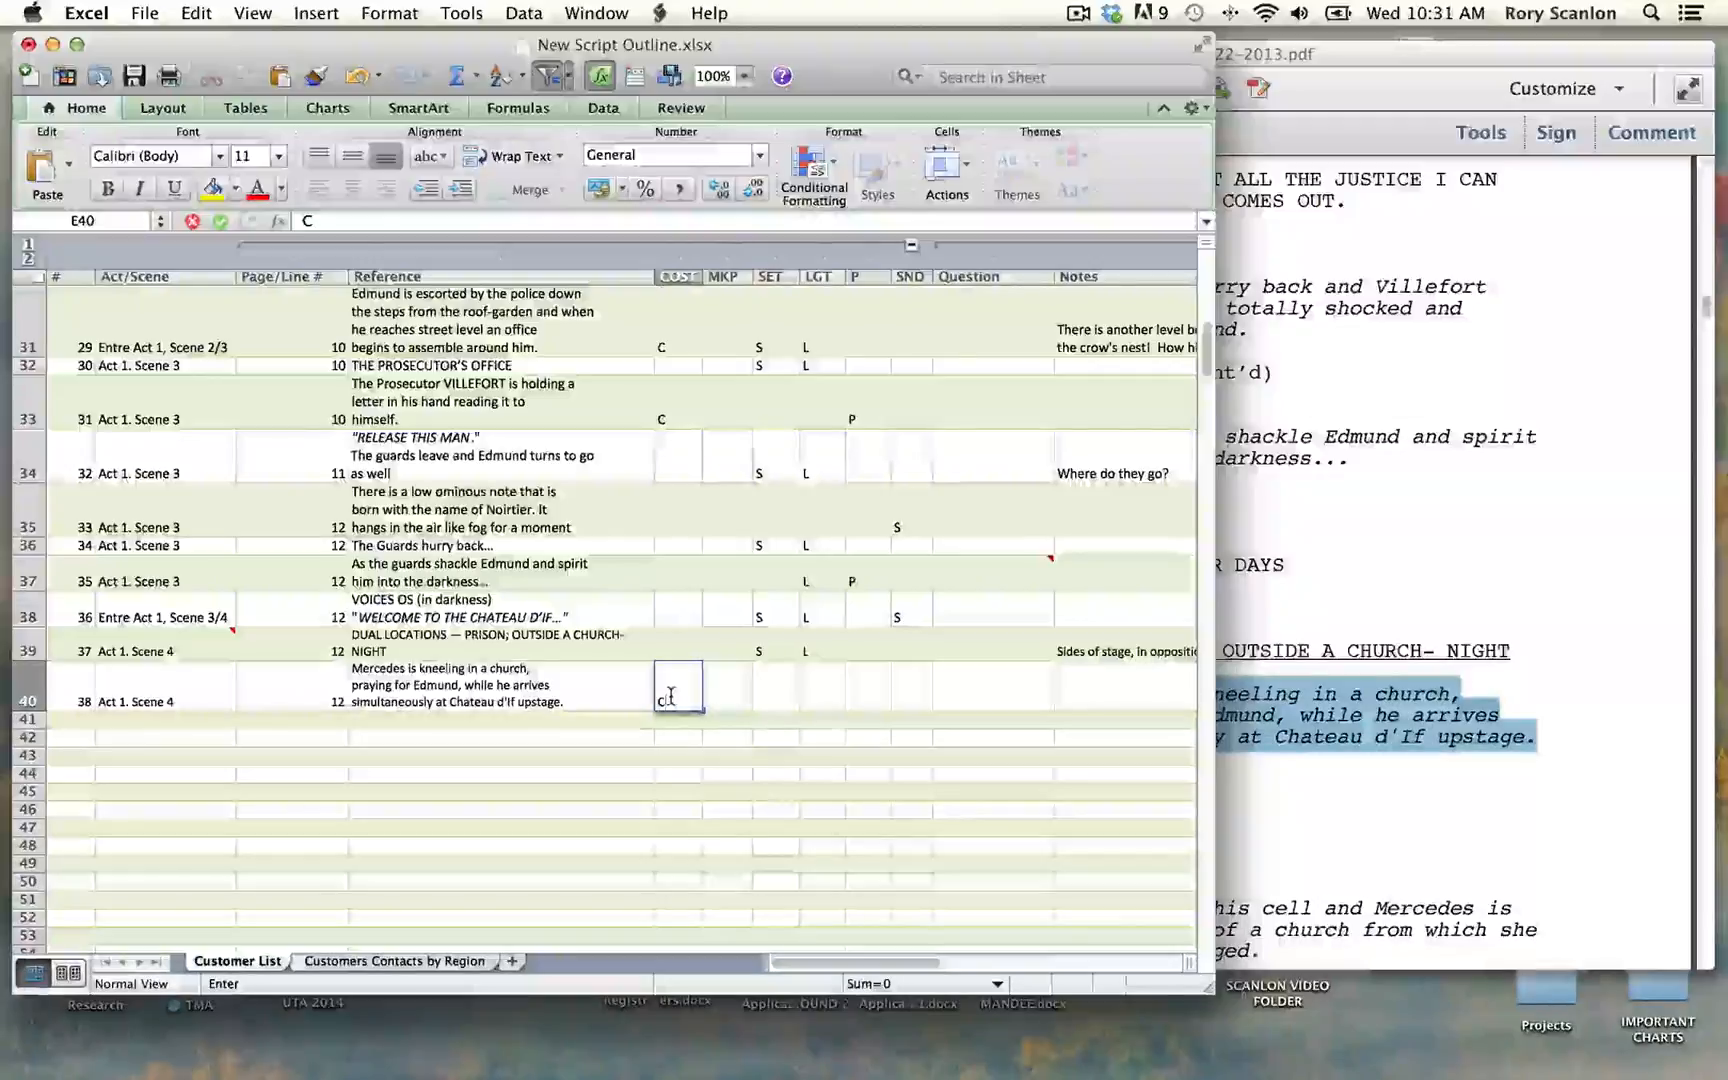
key("Tab")
type("S")
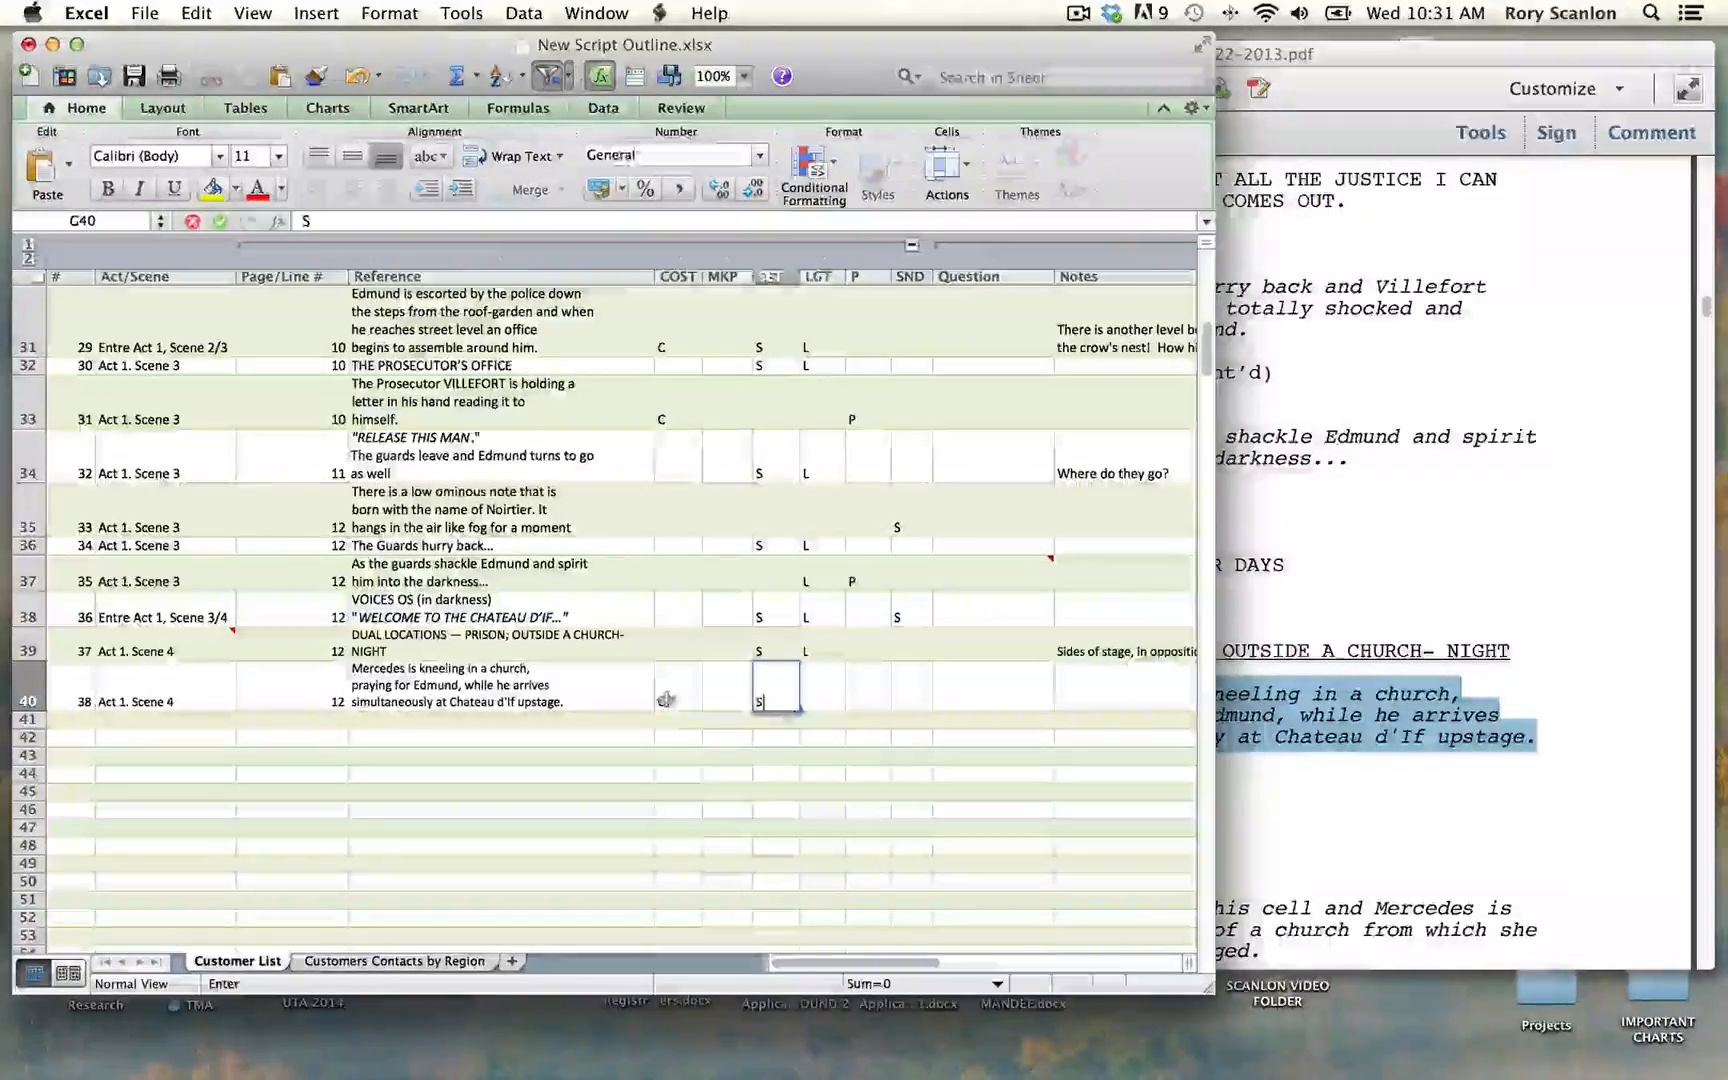
key("Tab")
type("L")
key("Tab")
key("Tab")
key("Tab")
key("Tab")
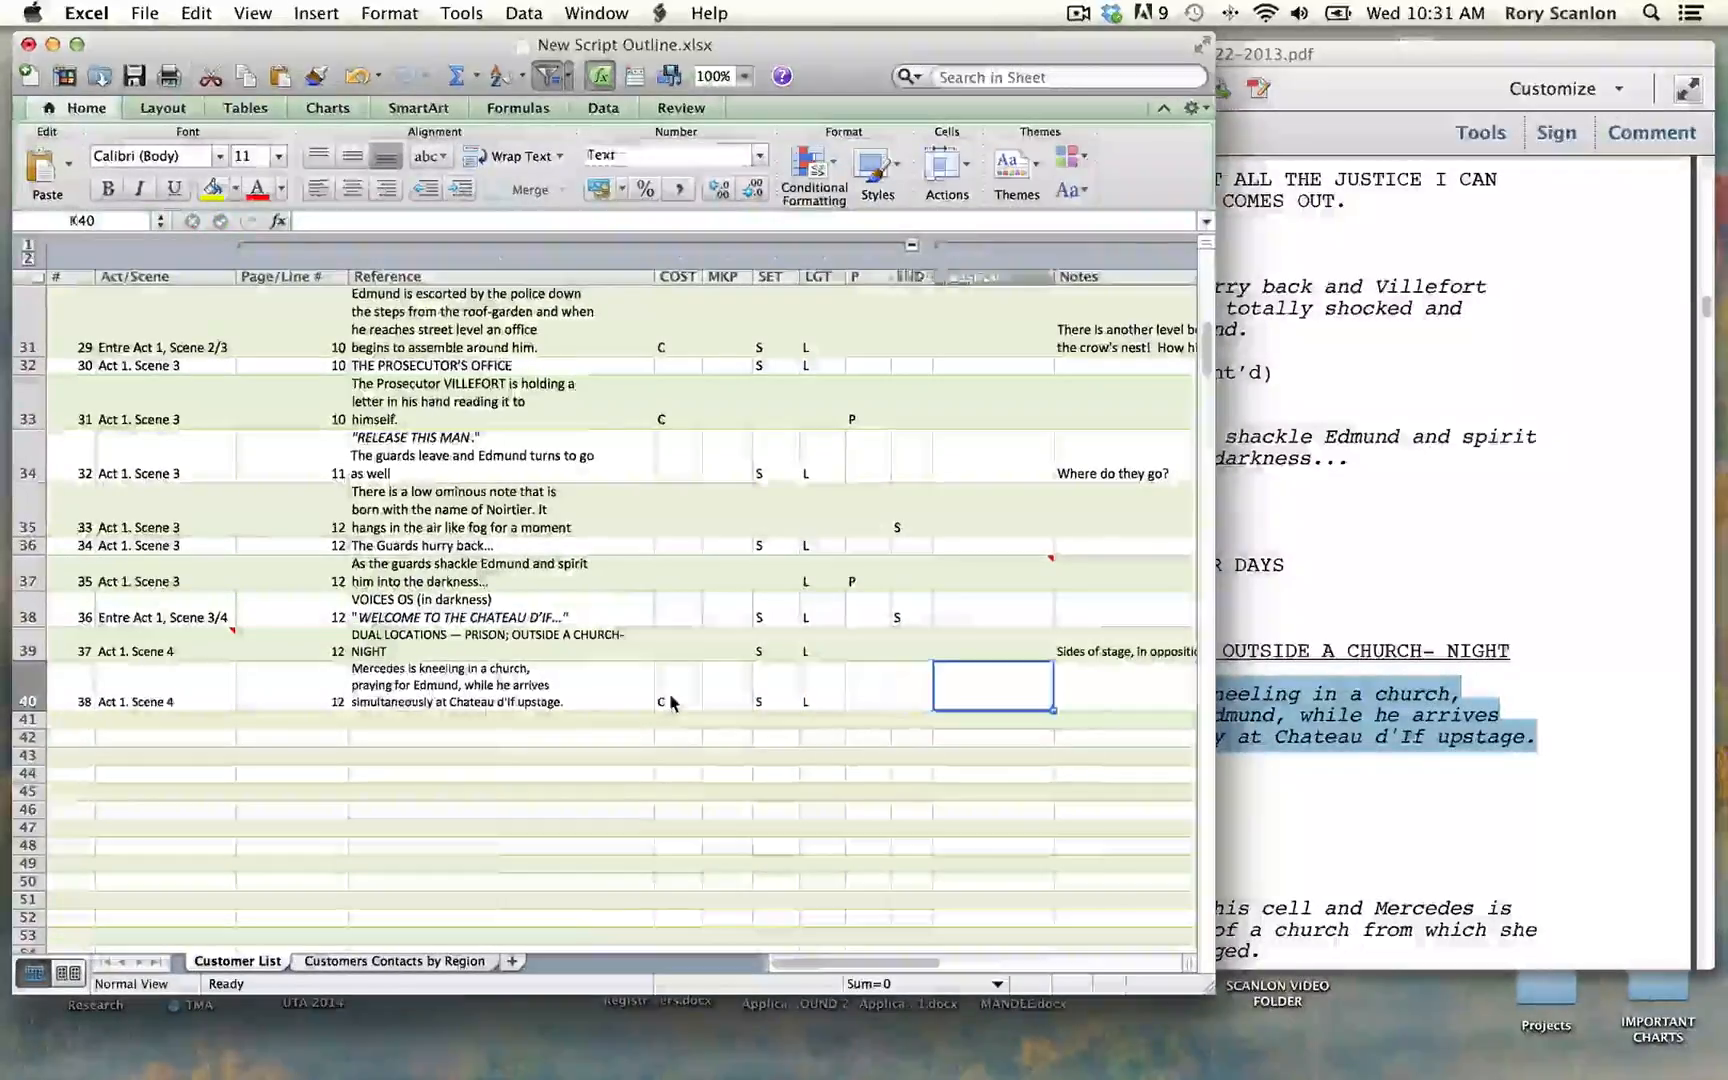
Step: Enter "Costume change for MERCEDES?" in row 40's Notes
type("Costume")
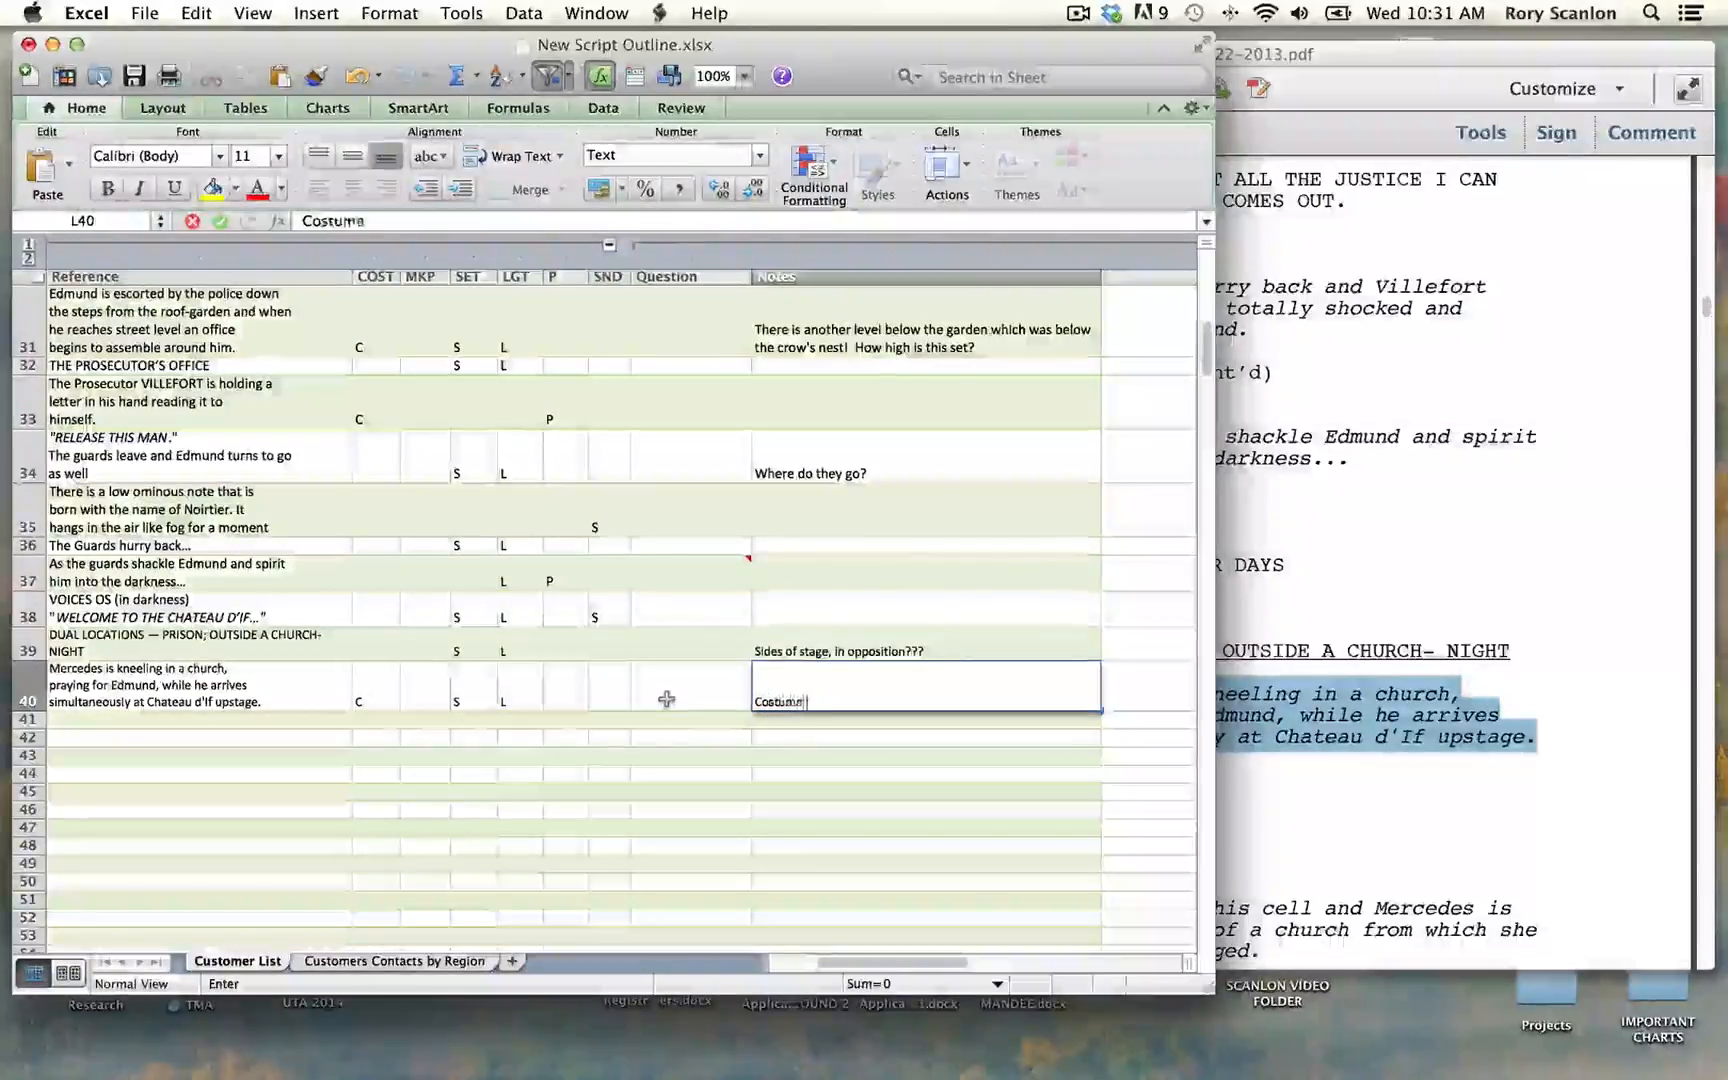
type(" change for MER")
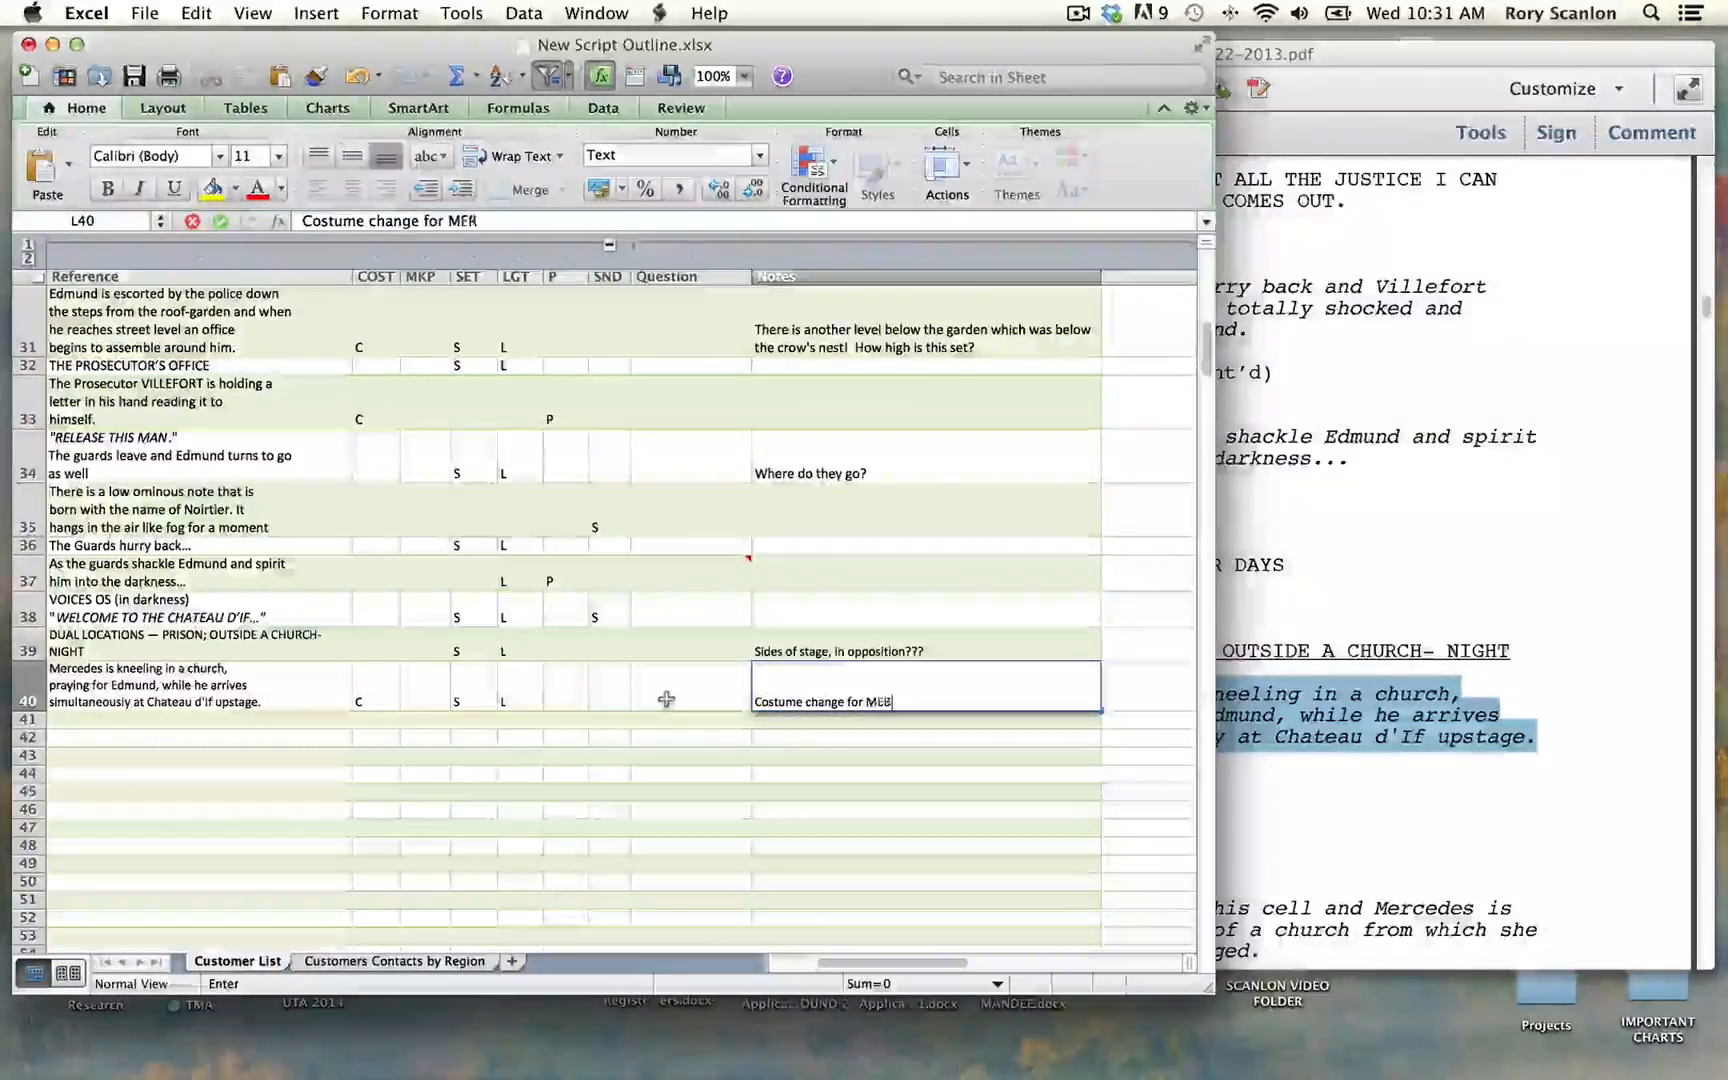
type("SEDES")
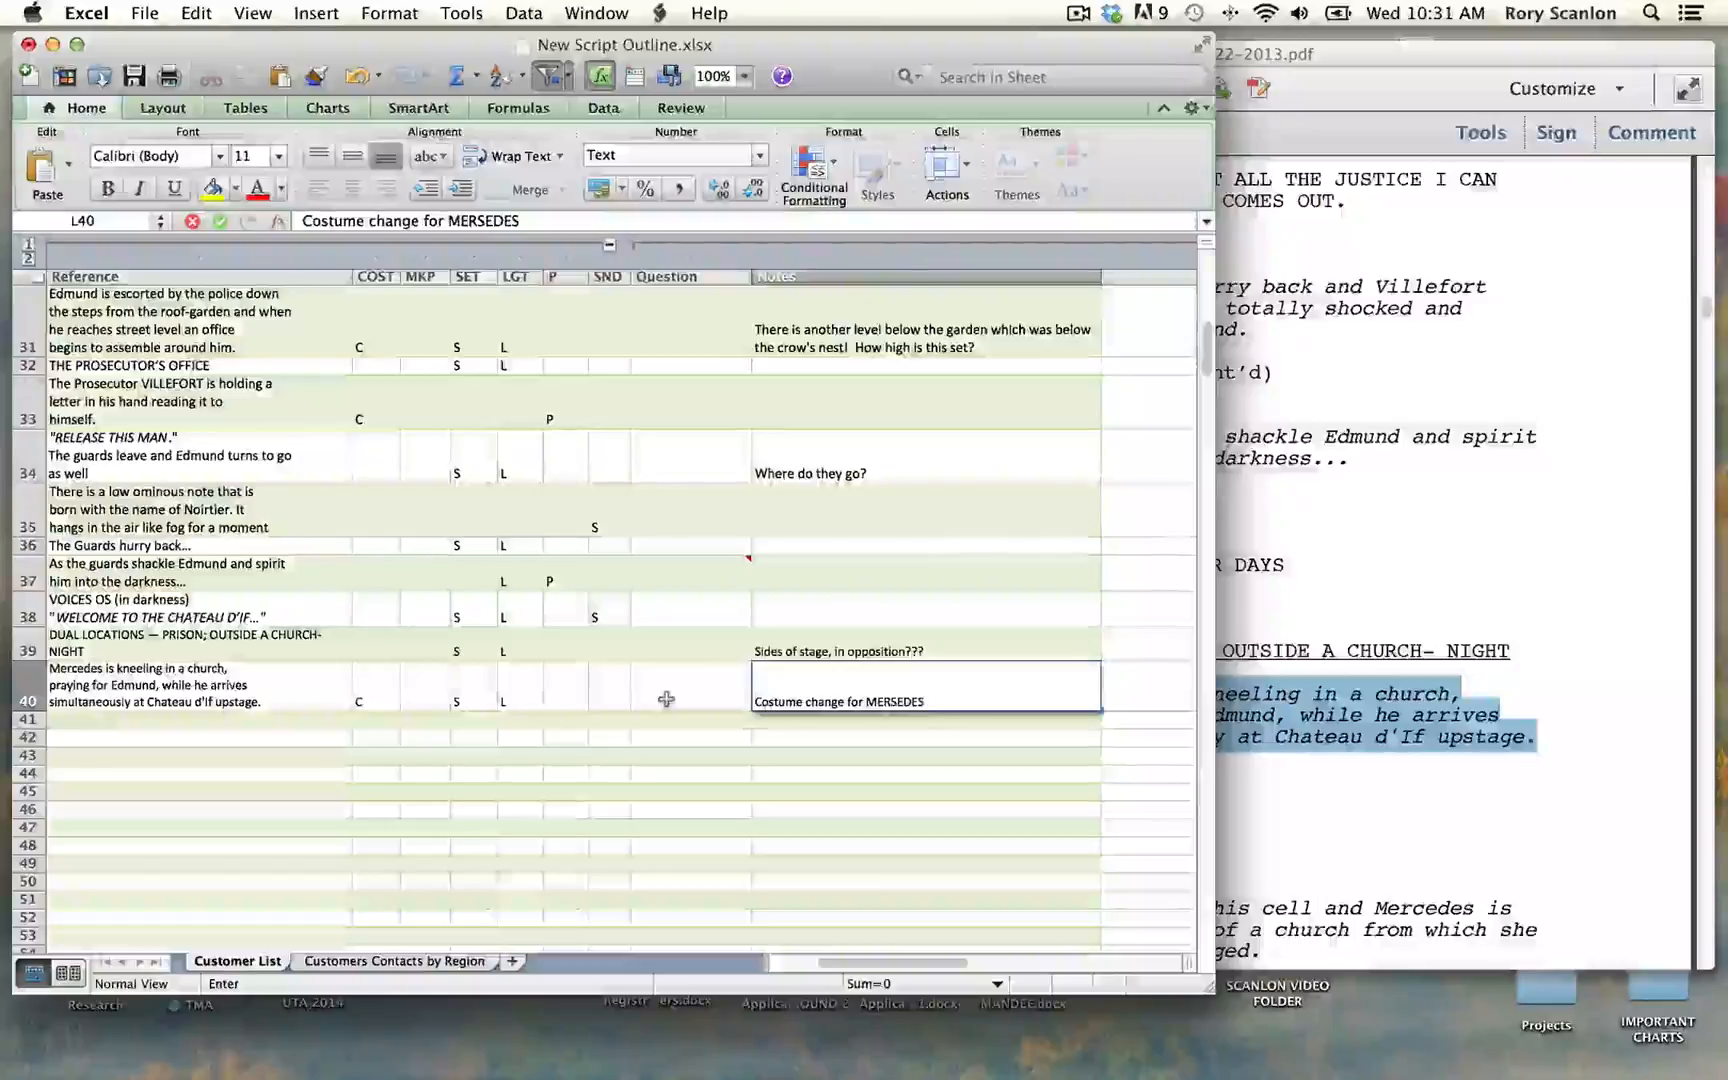
type("?")
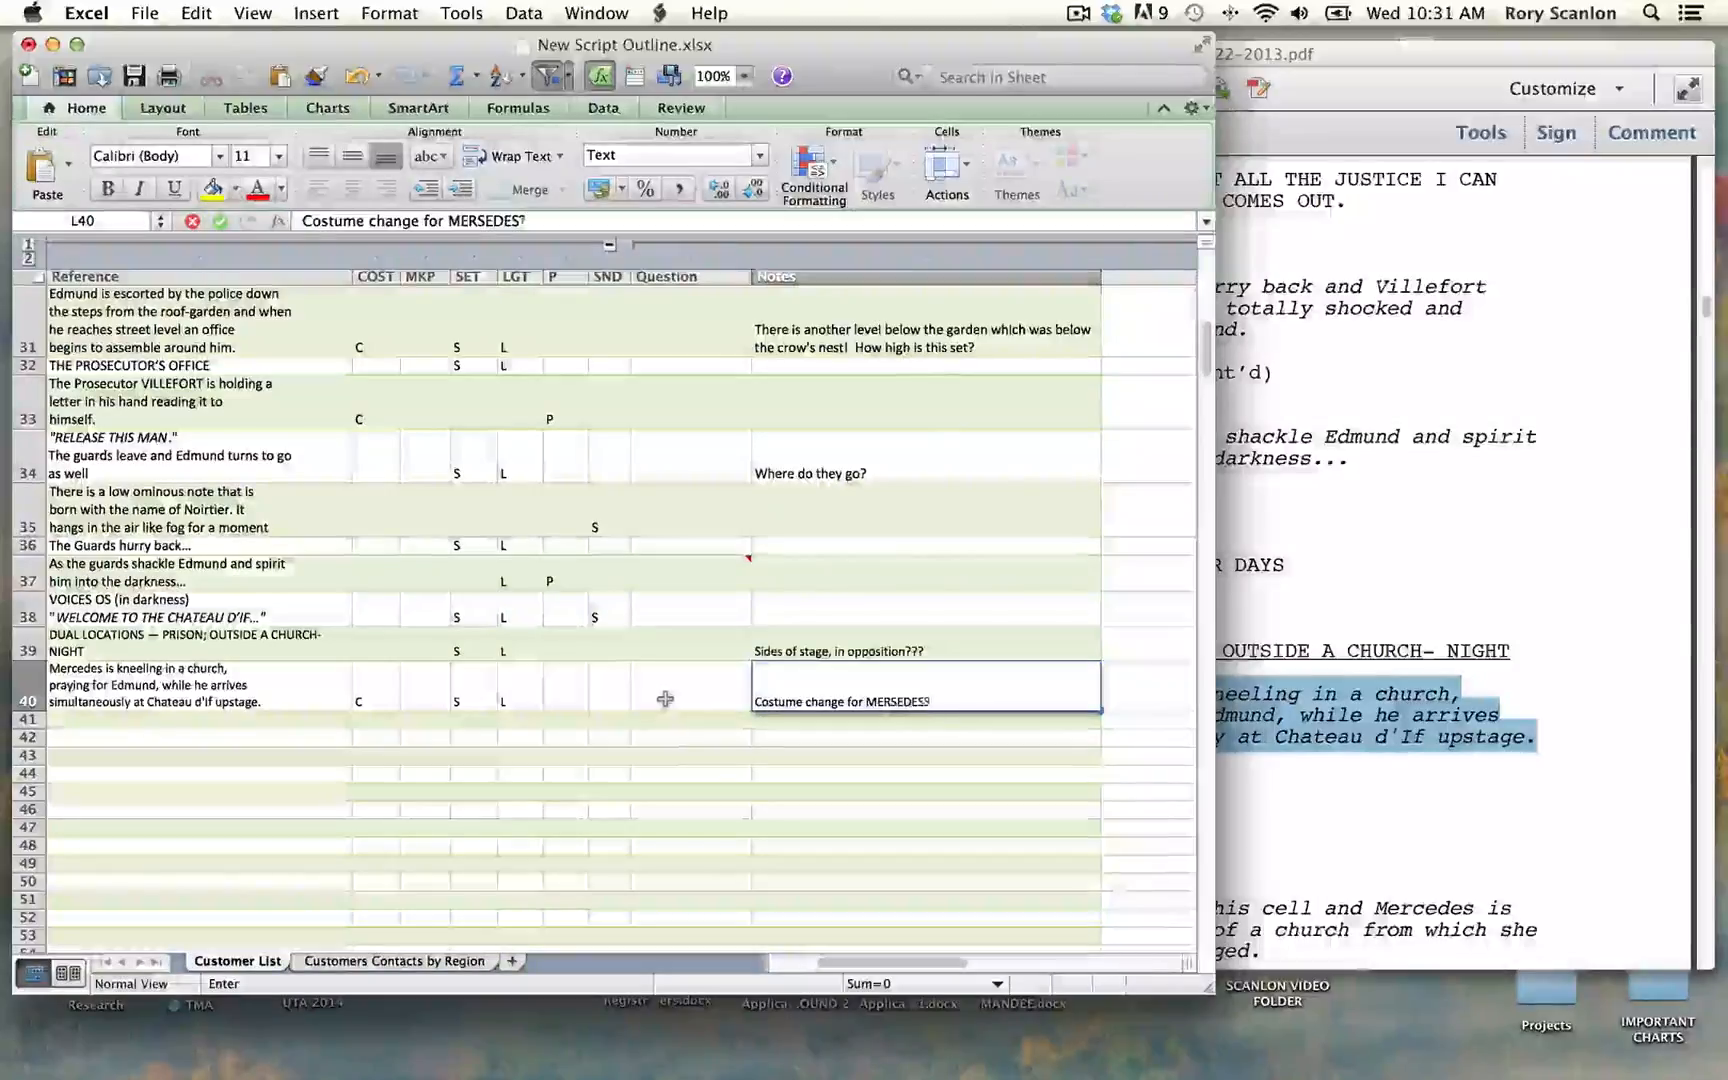
left_click(893, 702)
key("Delete")
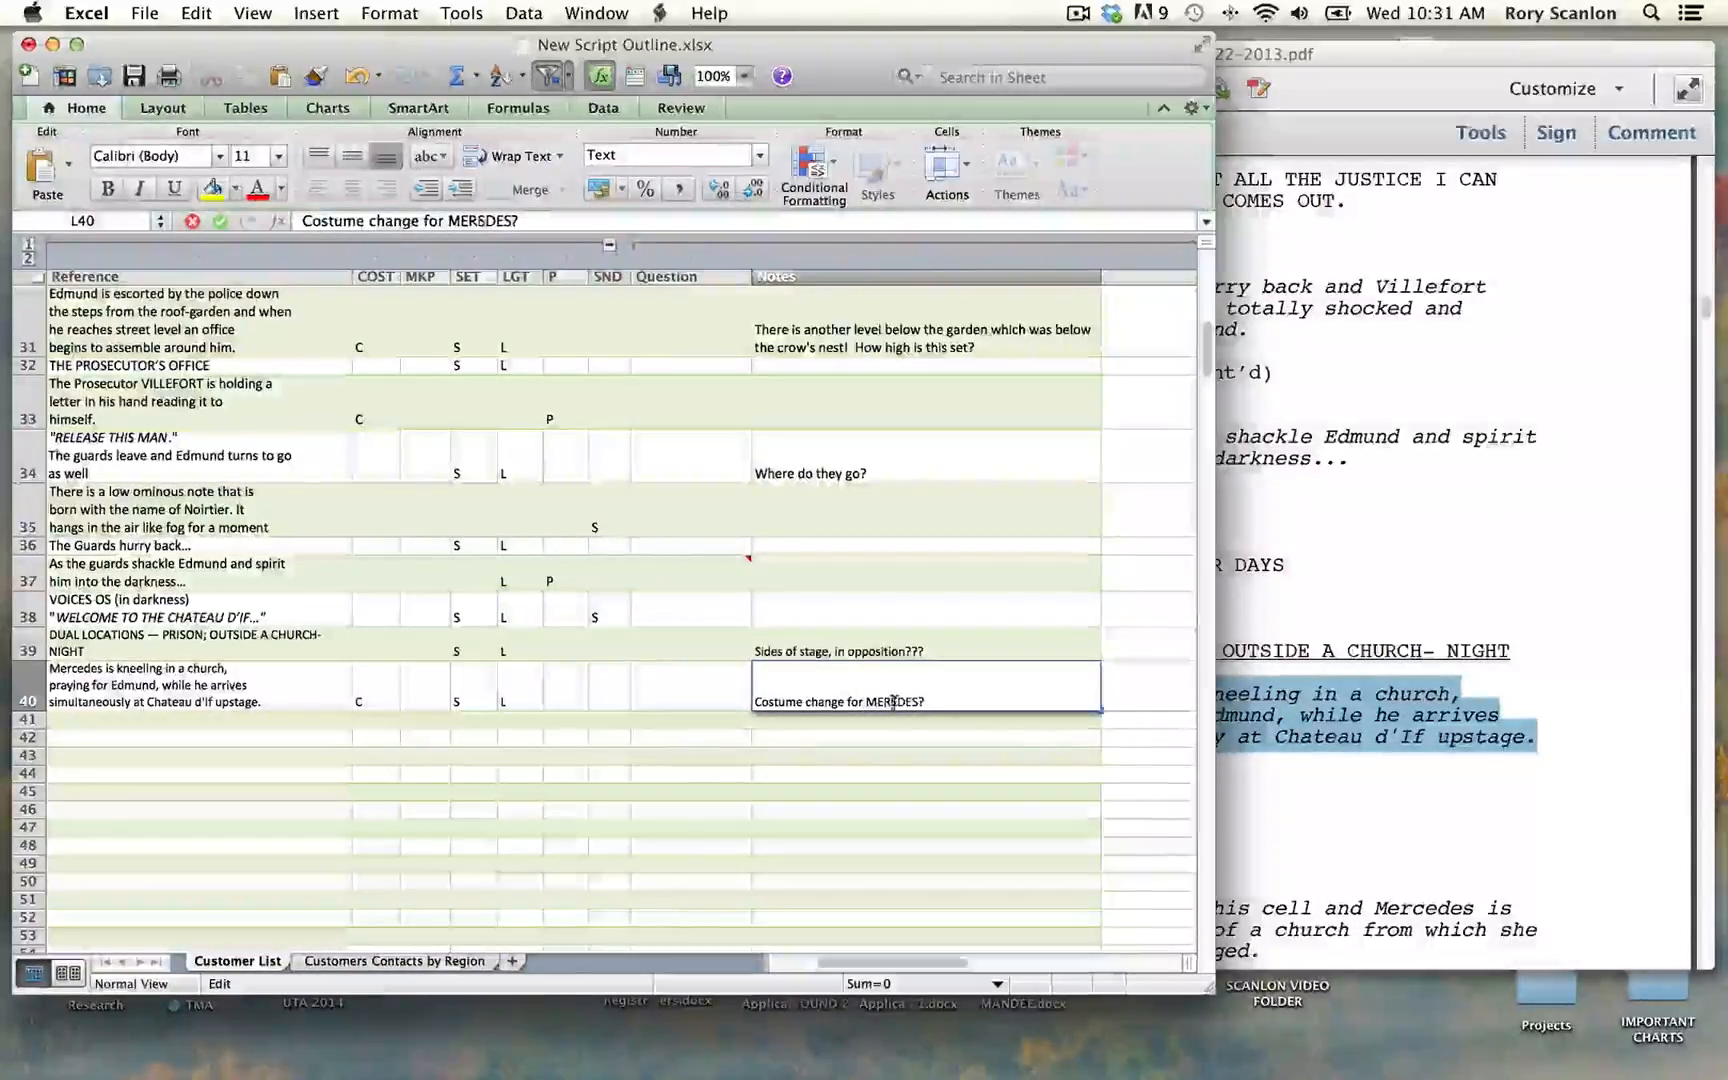
type("C")
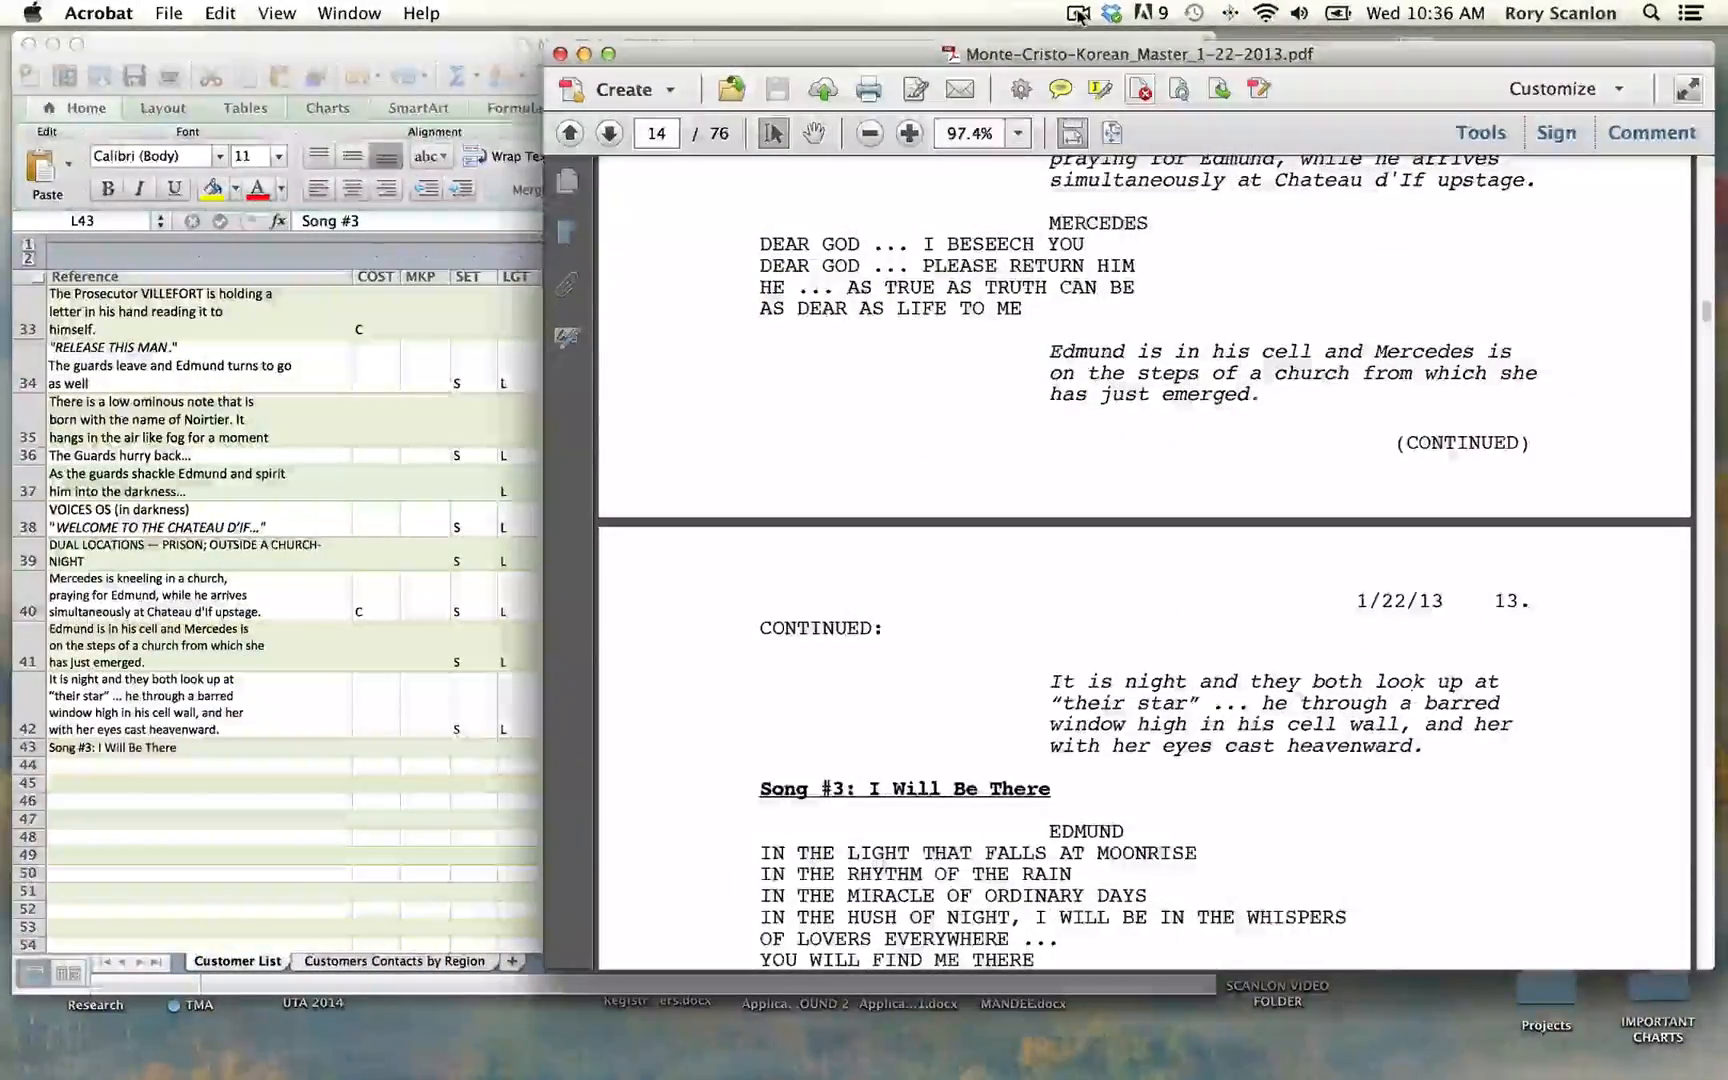
Step: Switch to the Excel outline and review the logged entries from row 43 back up to the Prologue
left_click(490, 338)
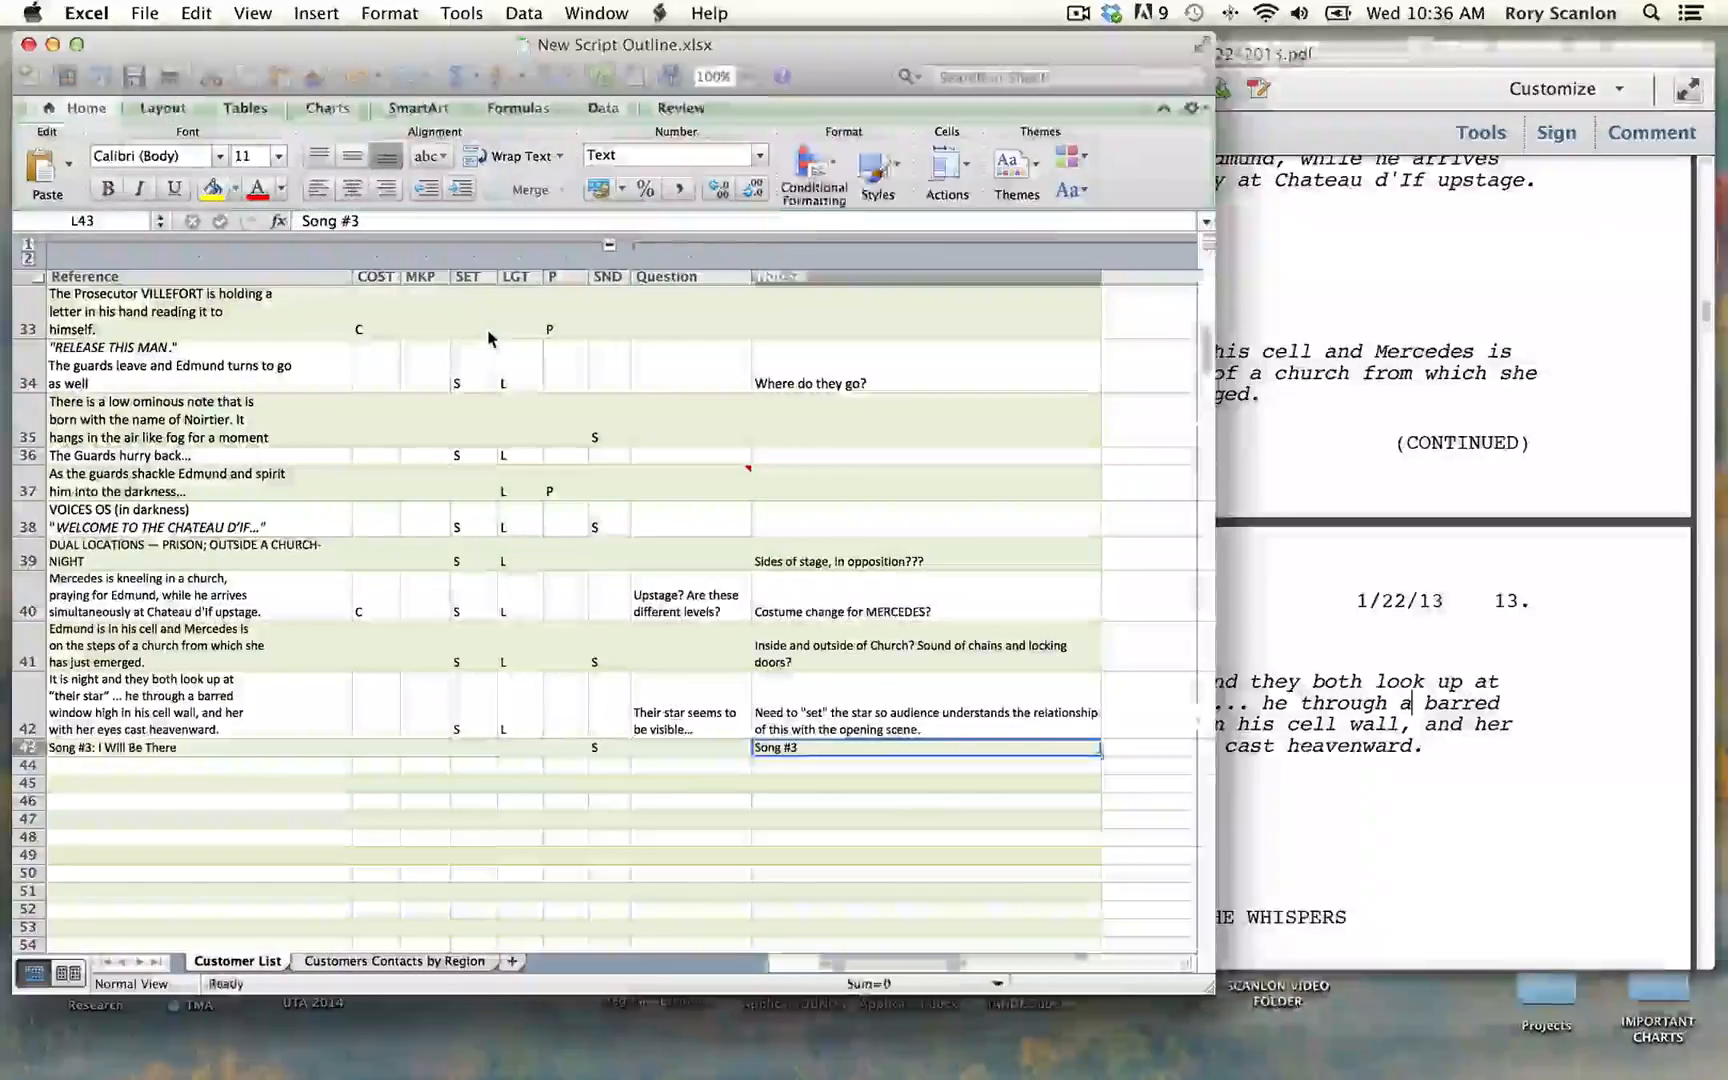
scroll(1102, 491, "down", 8)
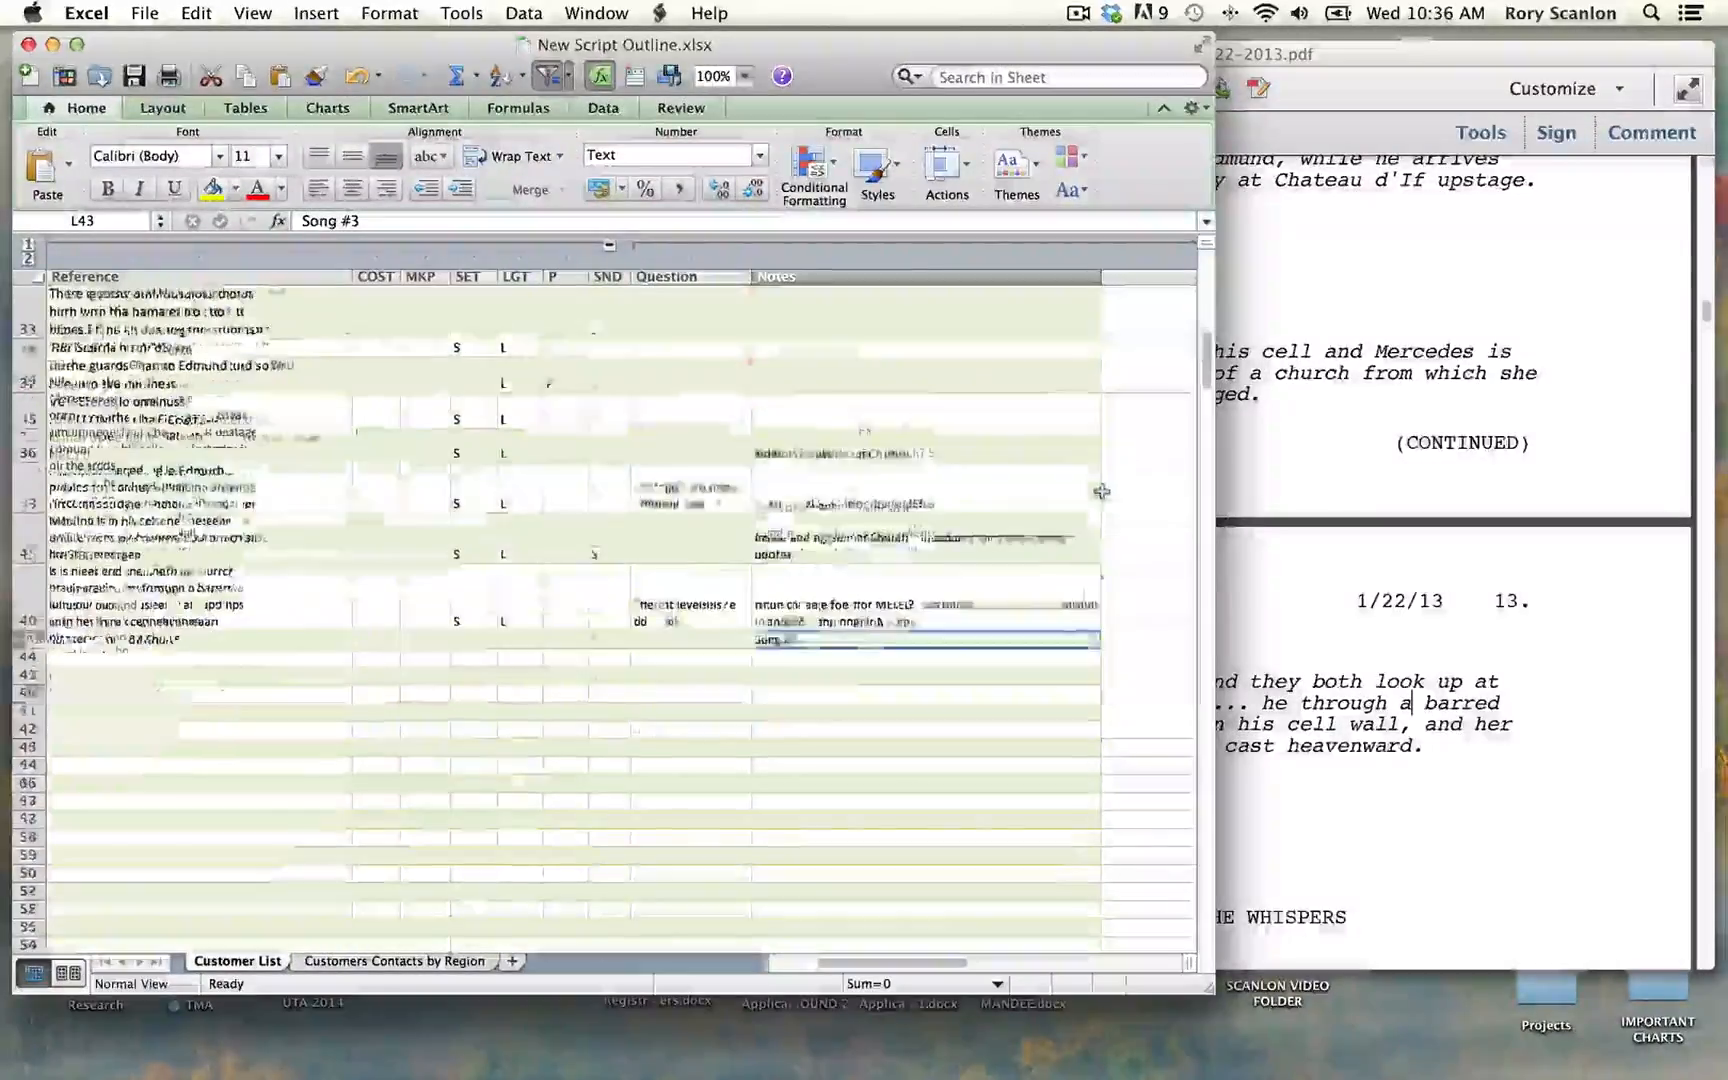
scroll(1101, 491, "up", 9)
scroll(1102, 491, "down", 5)
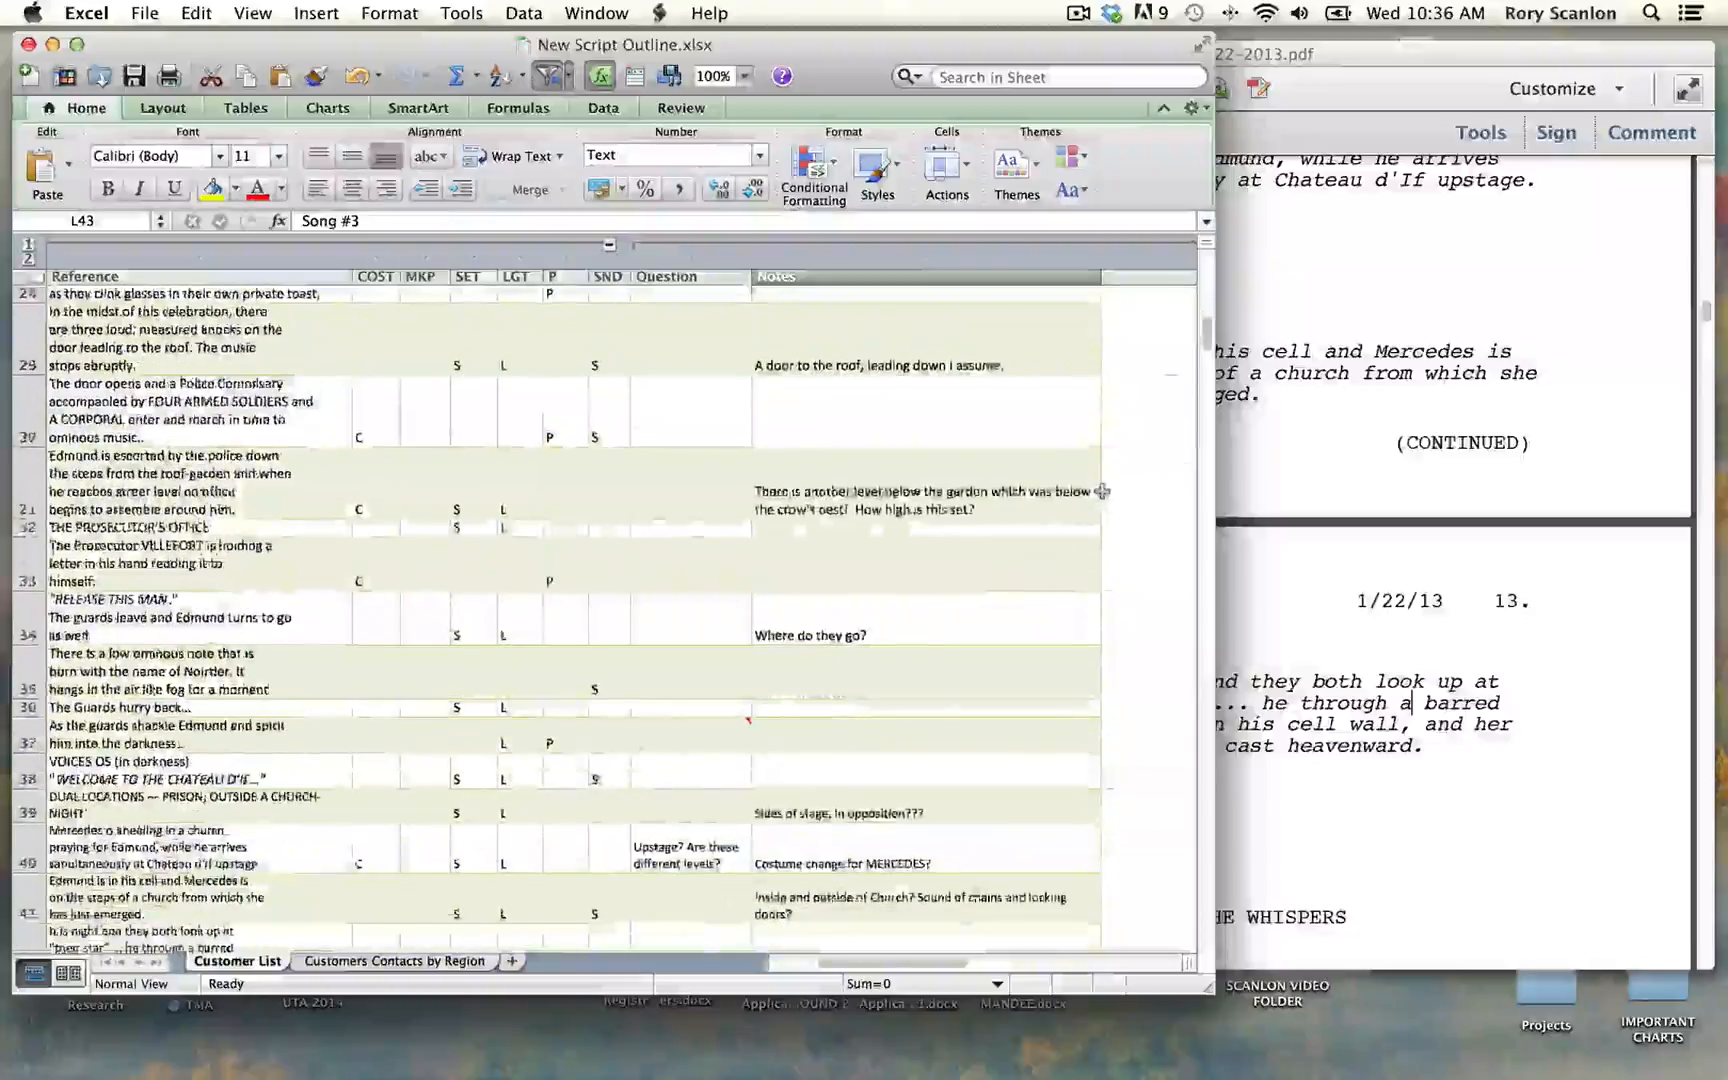
scroll(1101, 491, "left", 3)
scroll(1100, 492, "down", 3)
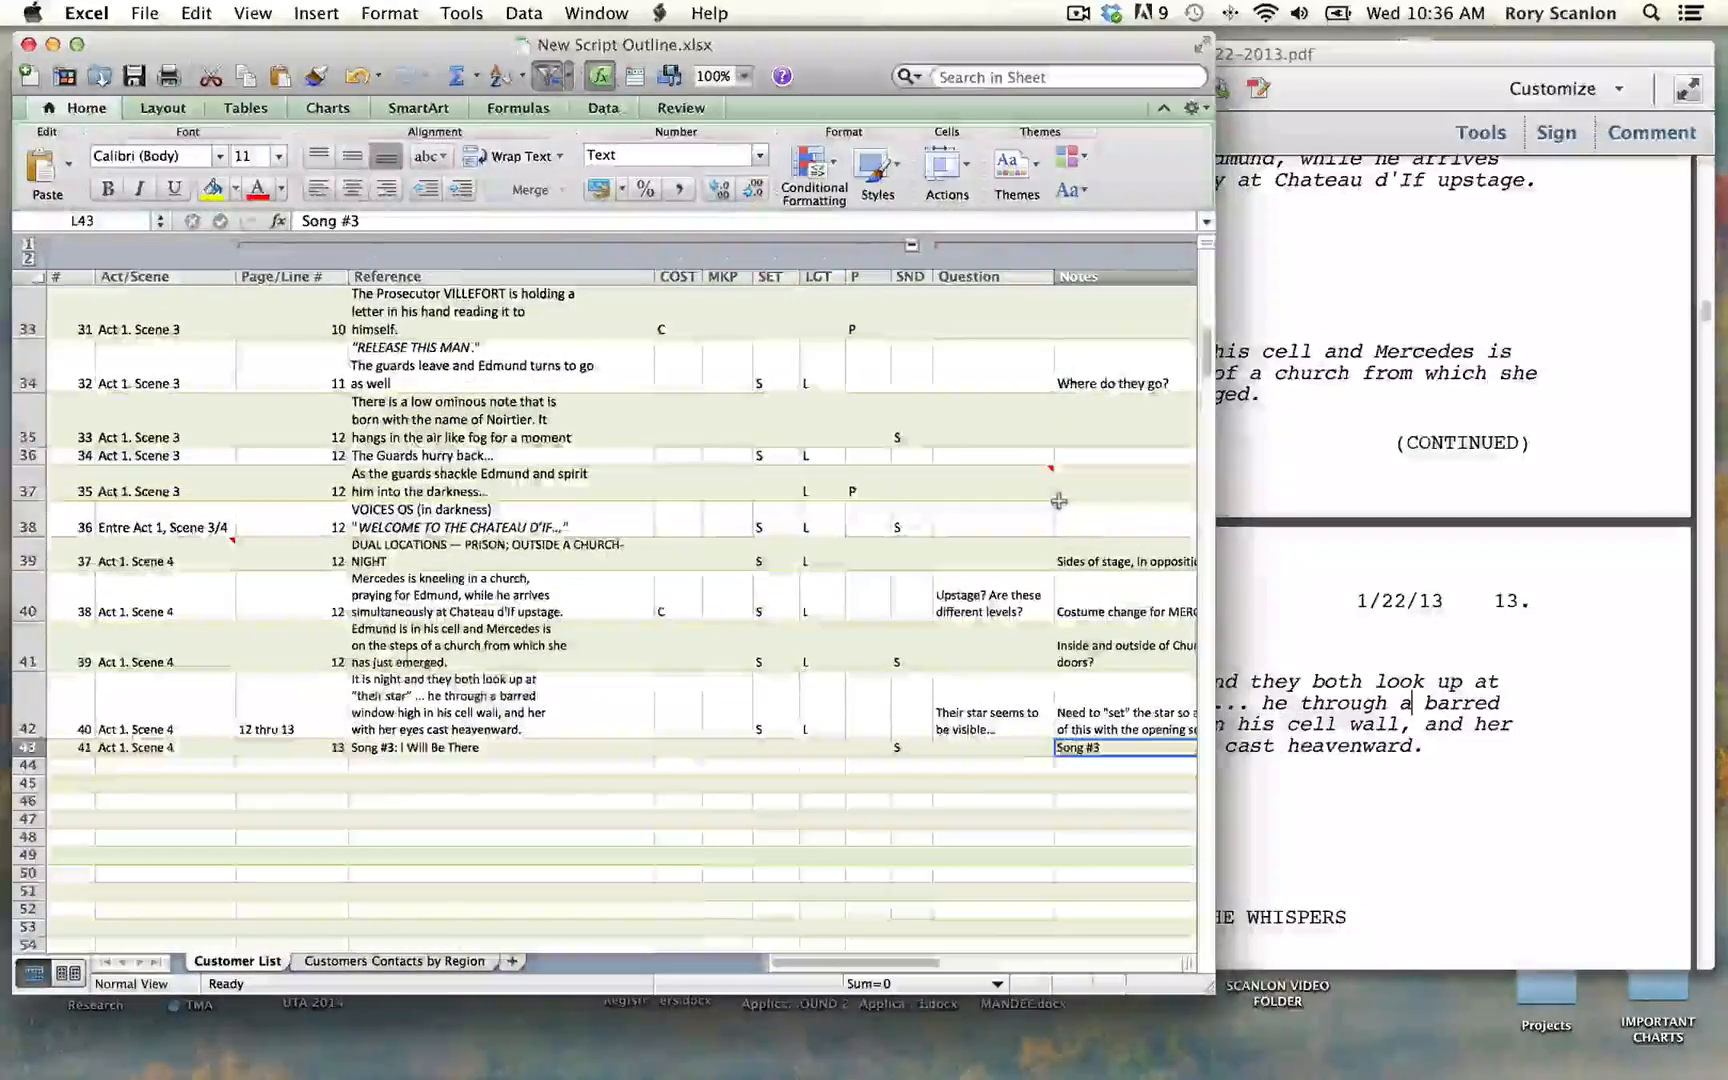
scroll(1058, 500, "up", 6)
scroll(1058, 500, "up", 10)
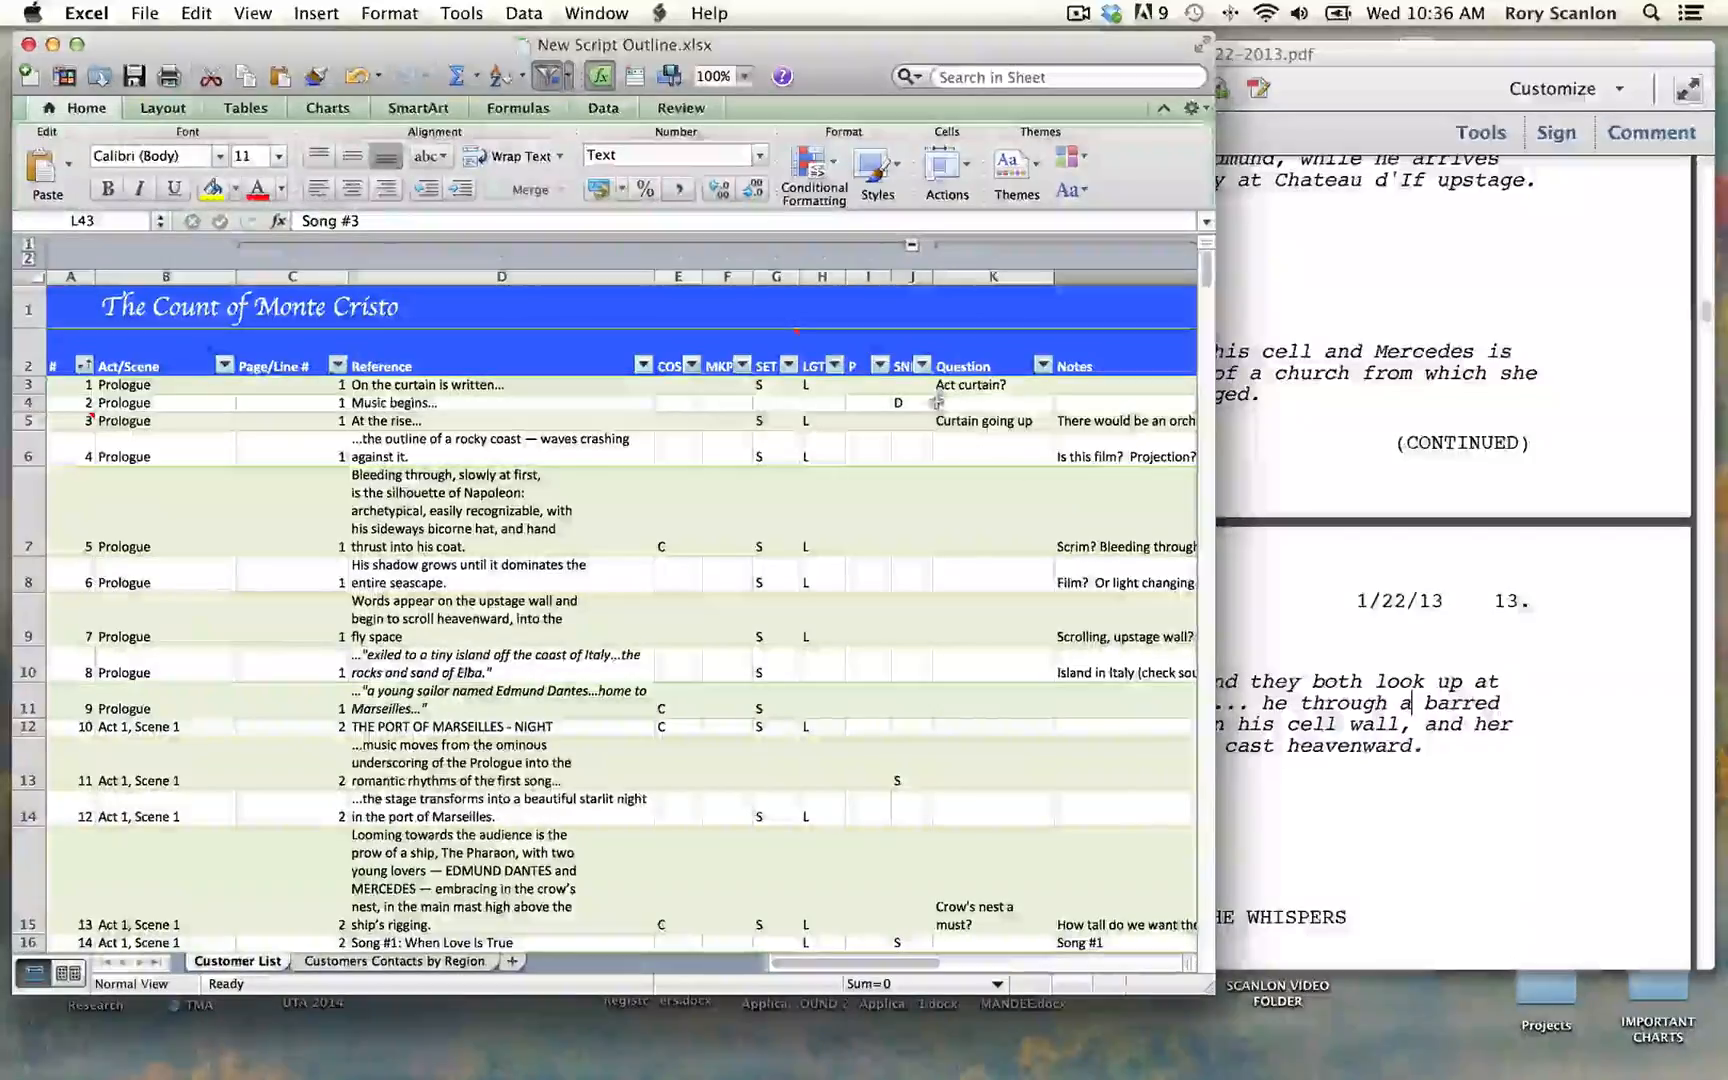
Step: Filter out the blanks in the Question column and move the filter window clear of the sheet
left_click(1042, 366)
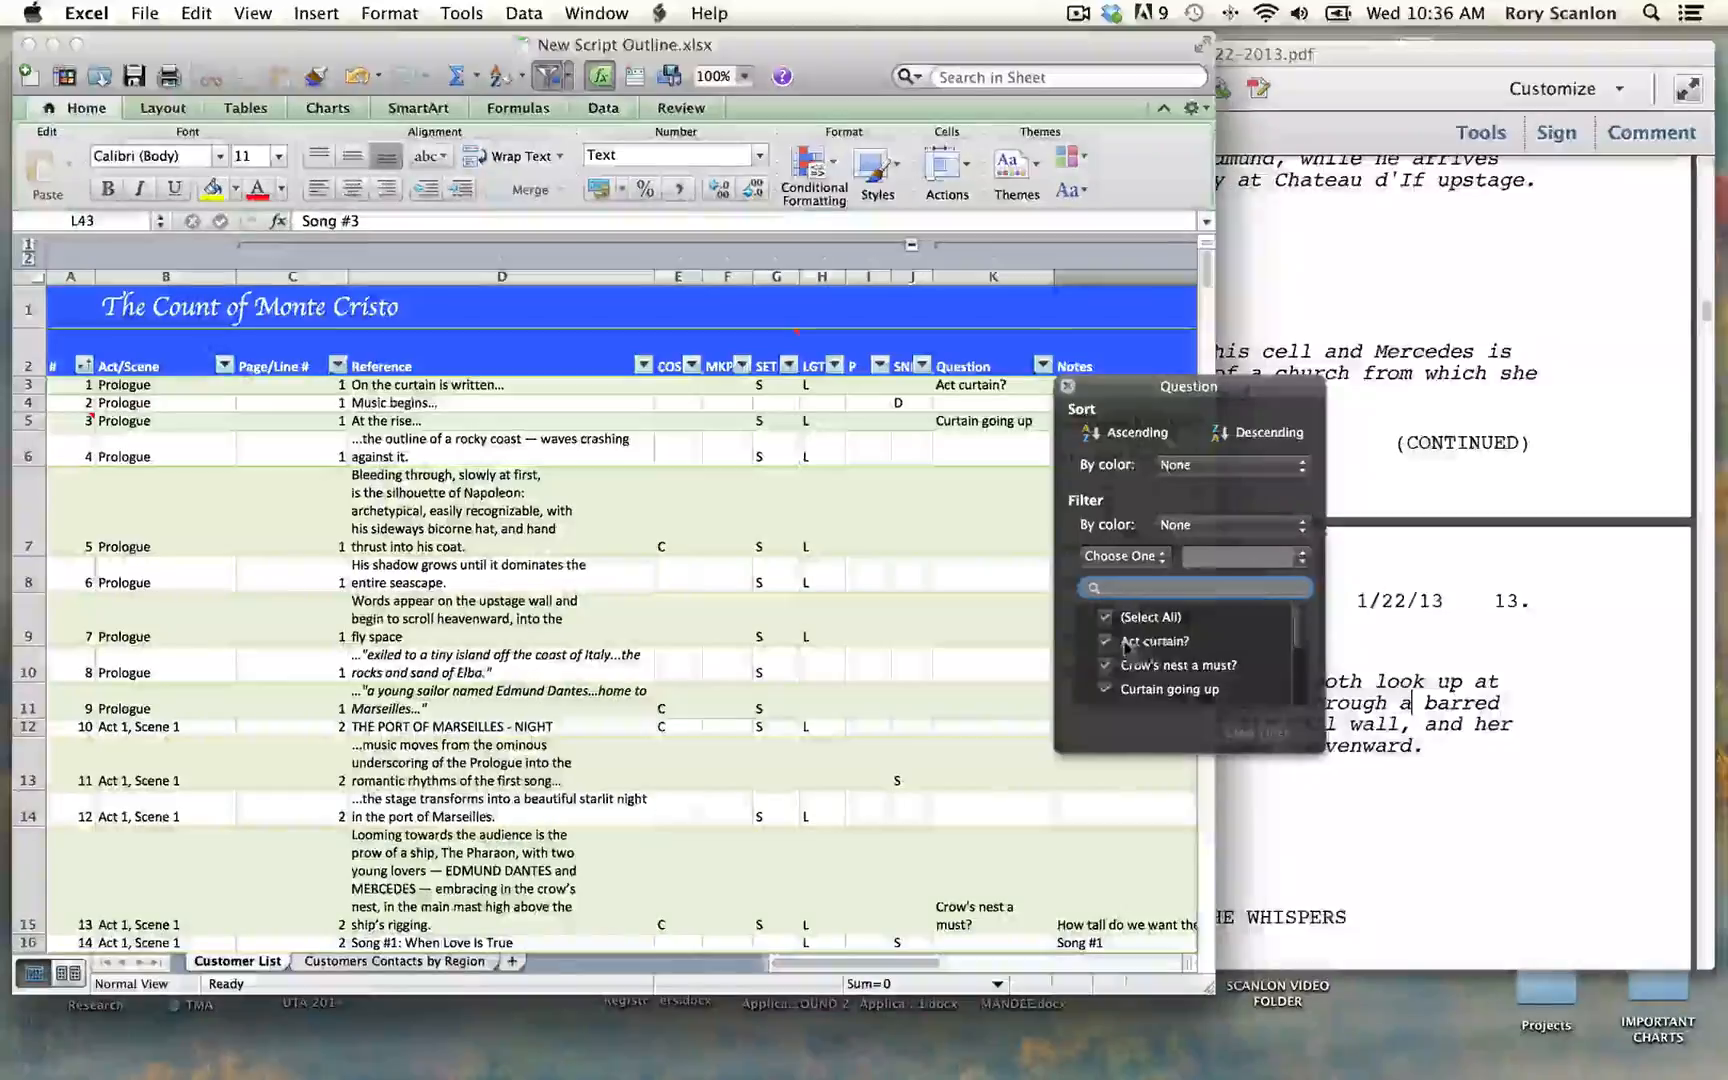
scroll(1160, 652, "down", 5)
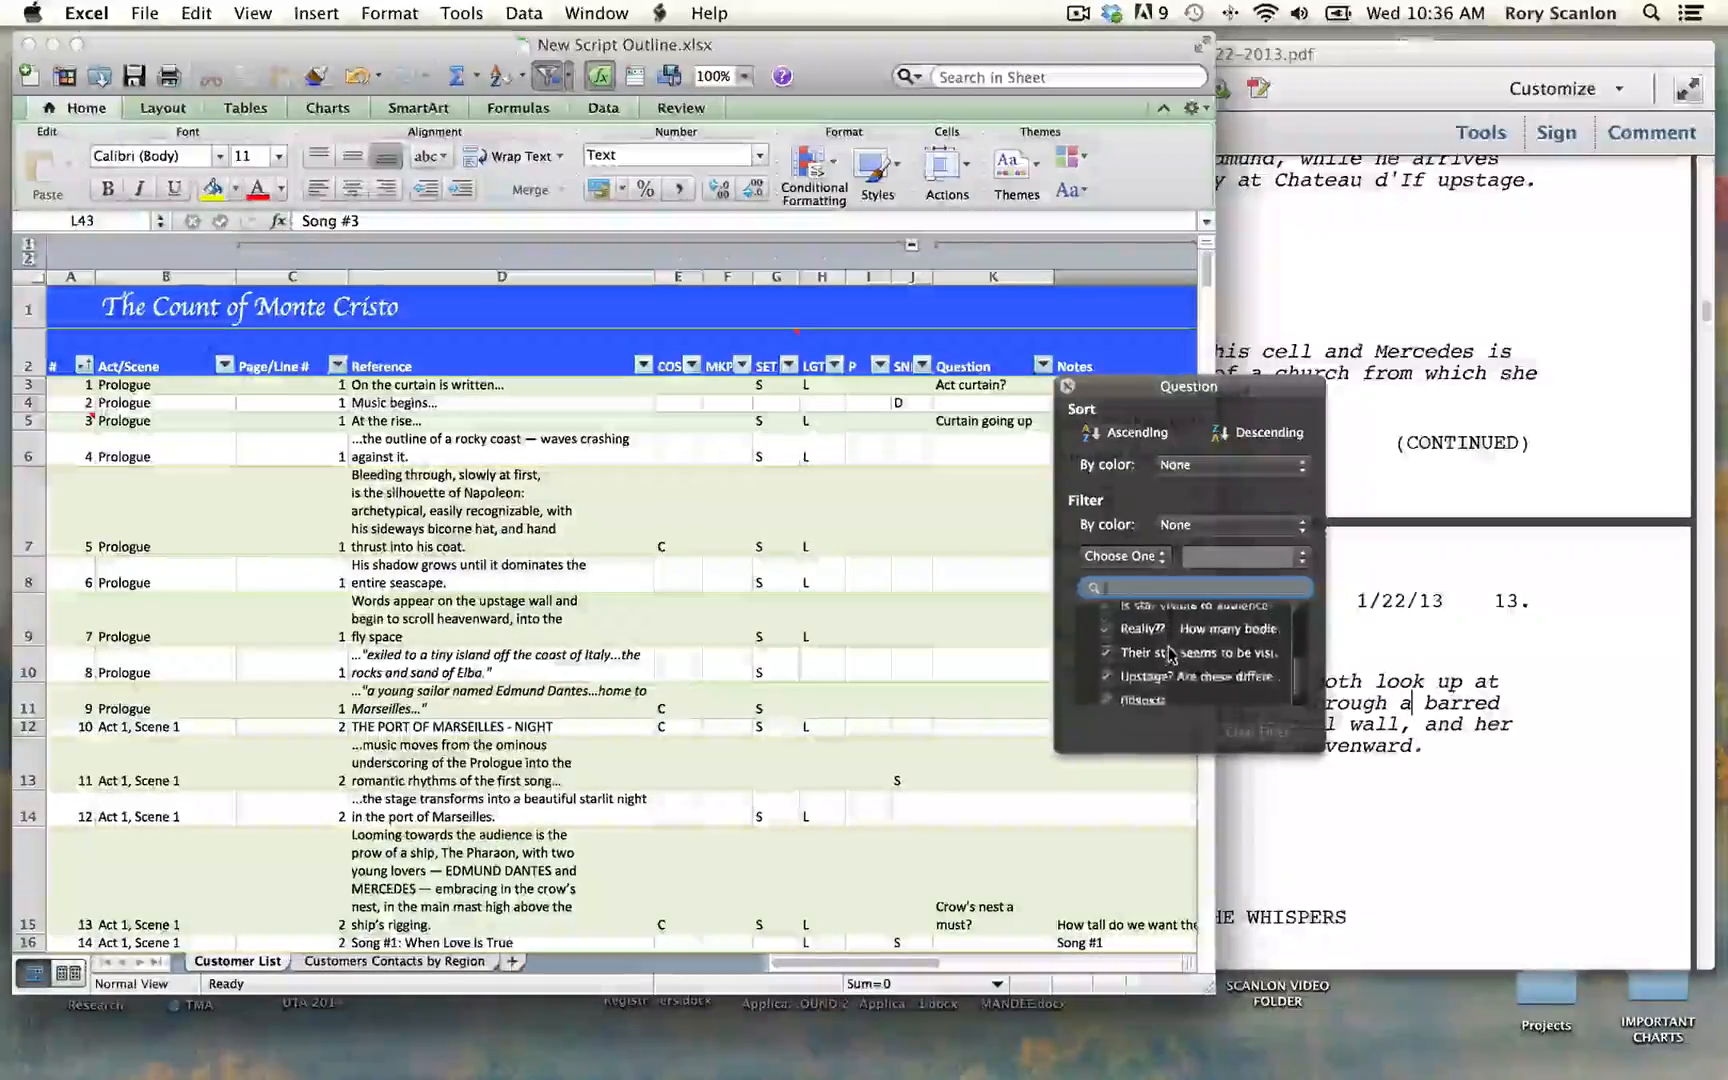
left_click(1106, 694)
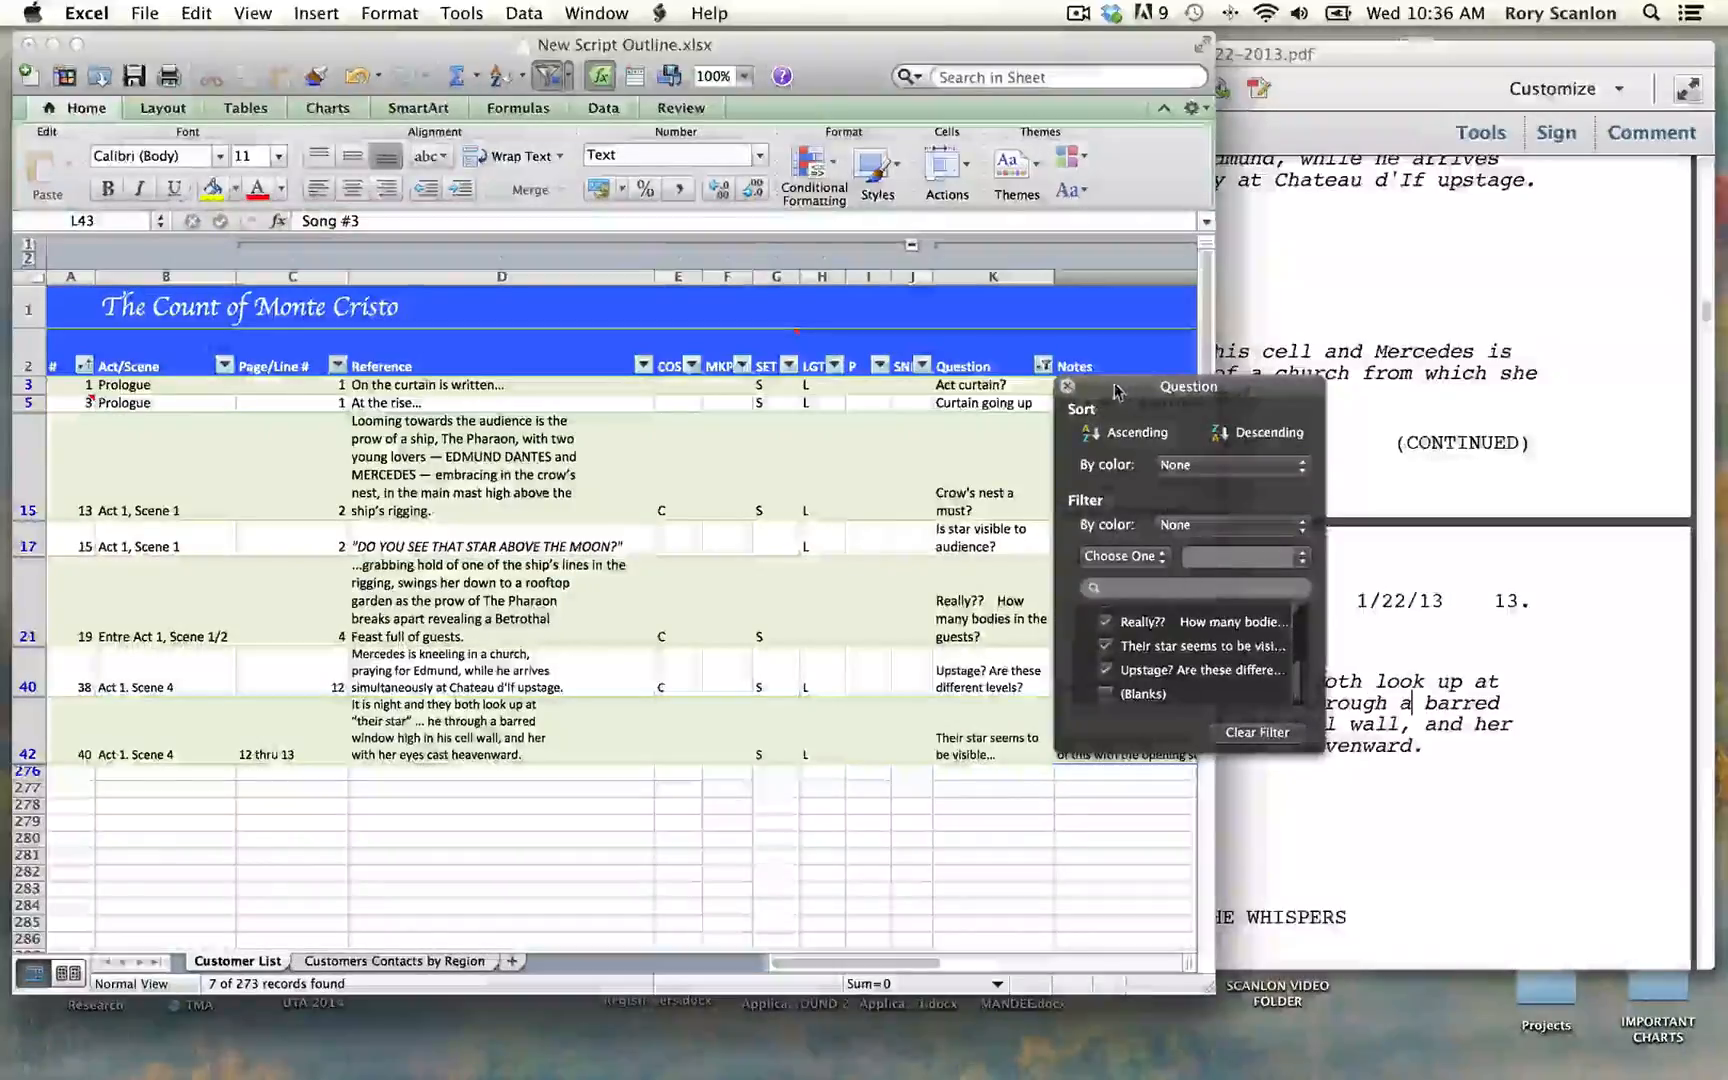
left_click_drag(1115, 387, 1400, 594)
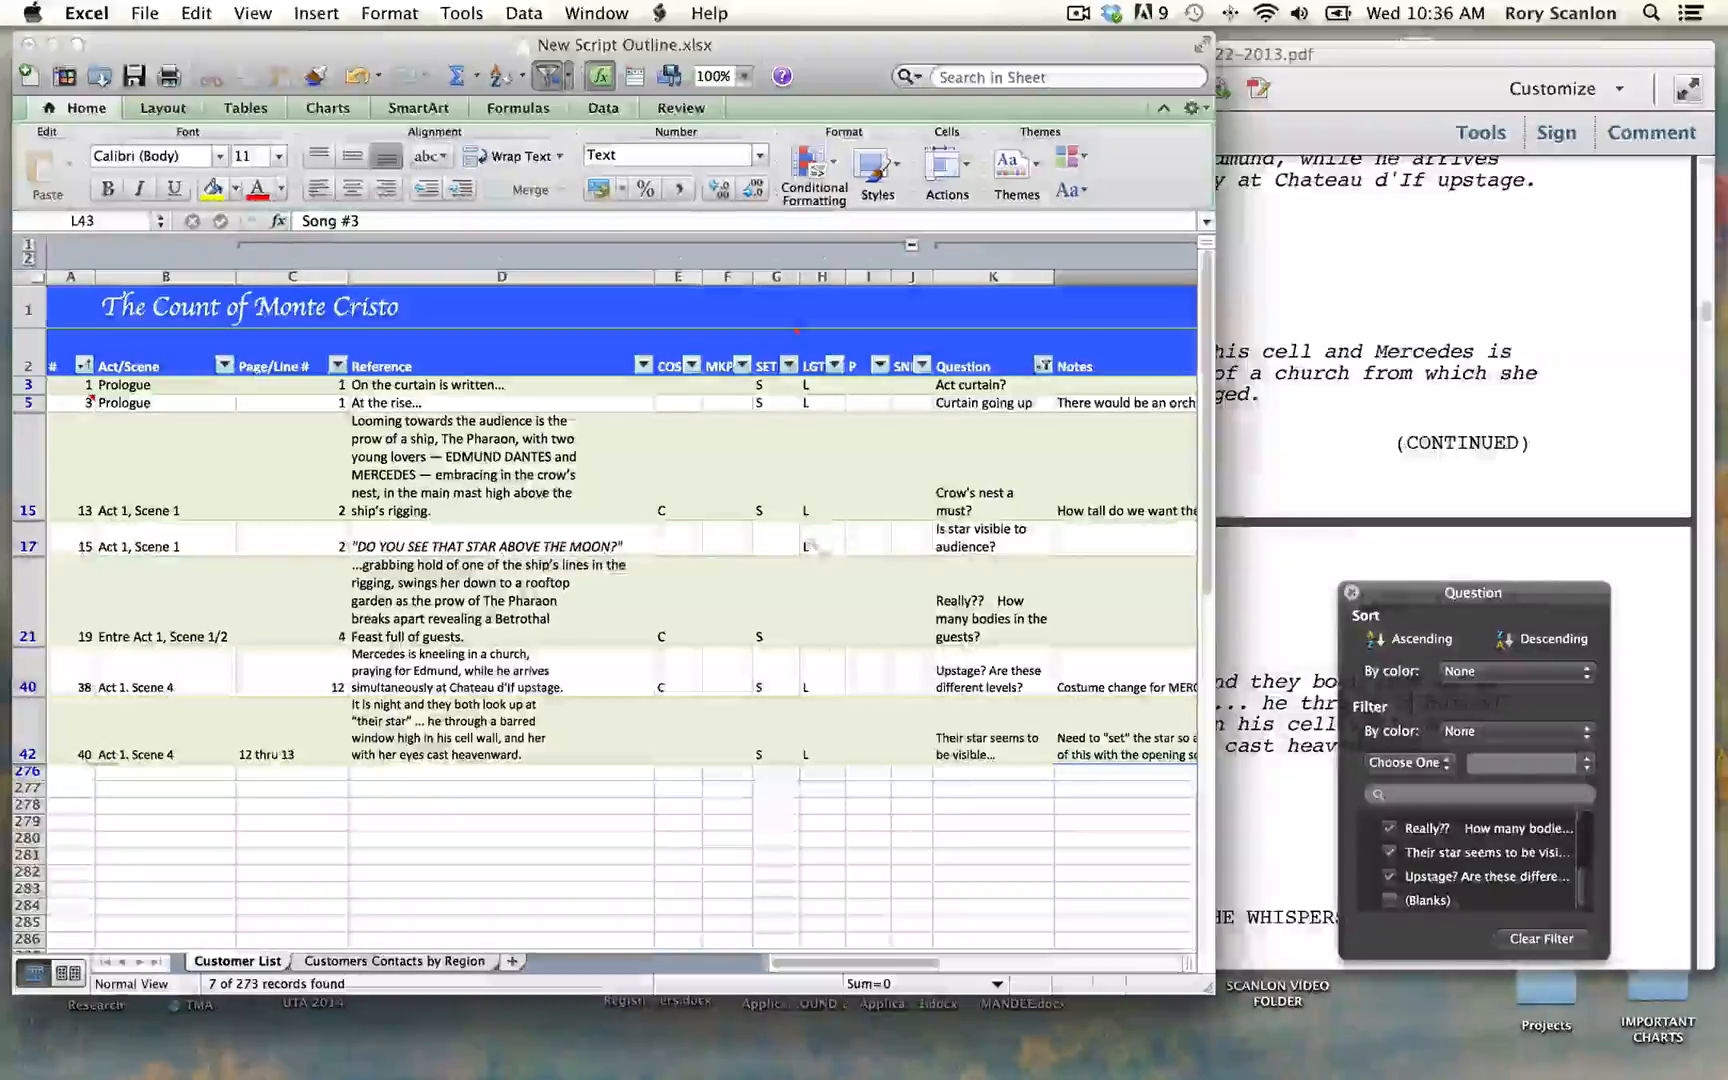
Step: Mark row 17, the star above the moon line, with S for set and save the workbook
left_click(782, 545)
type("S")
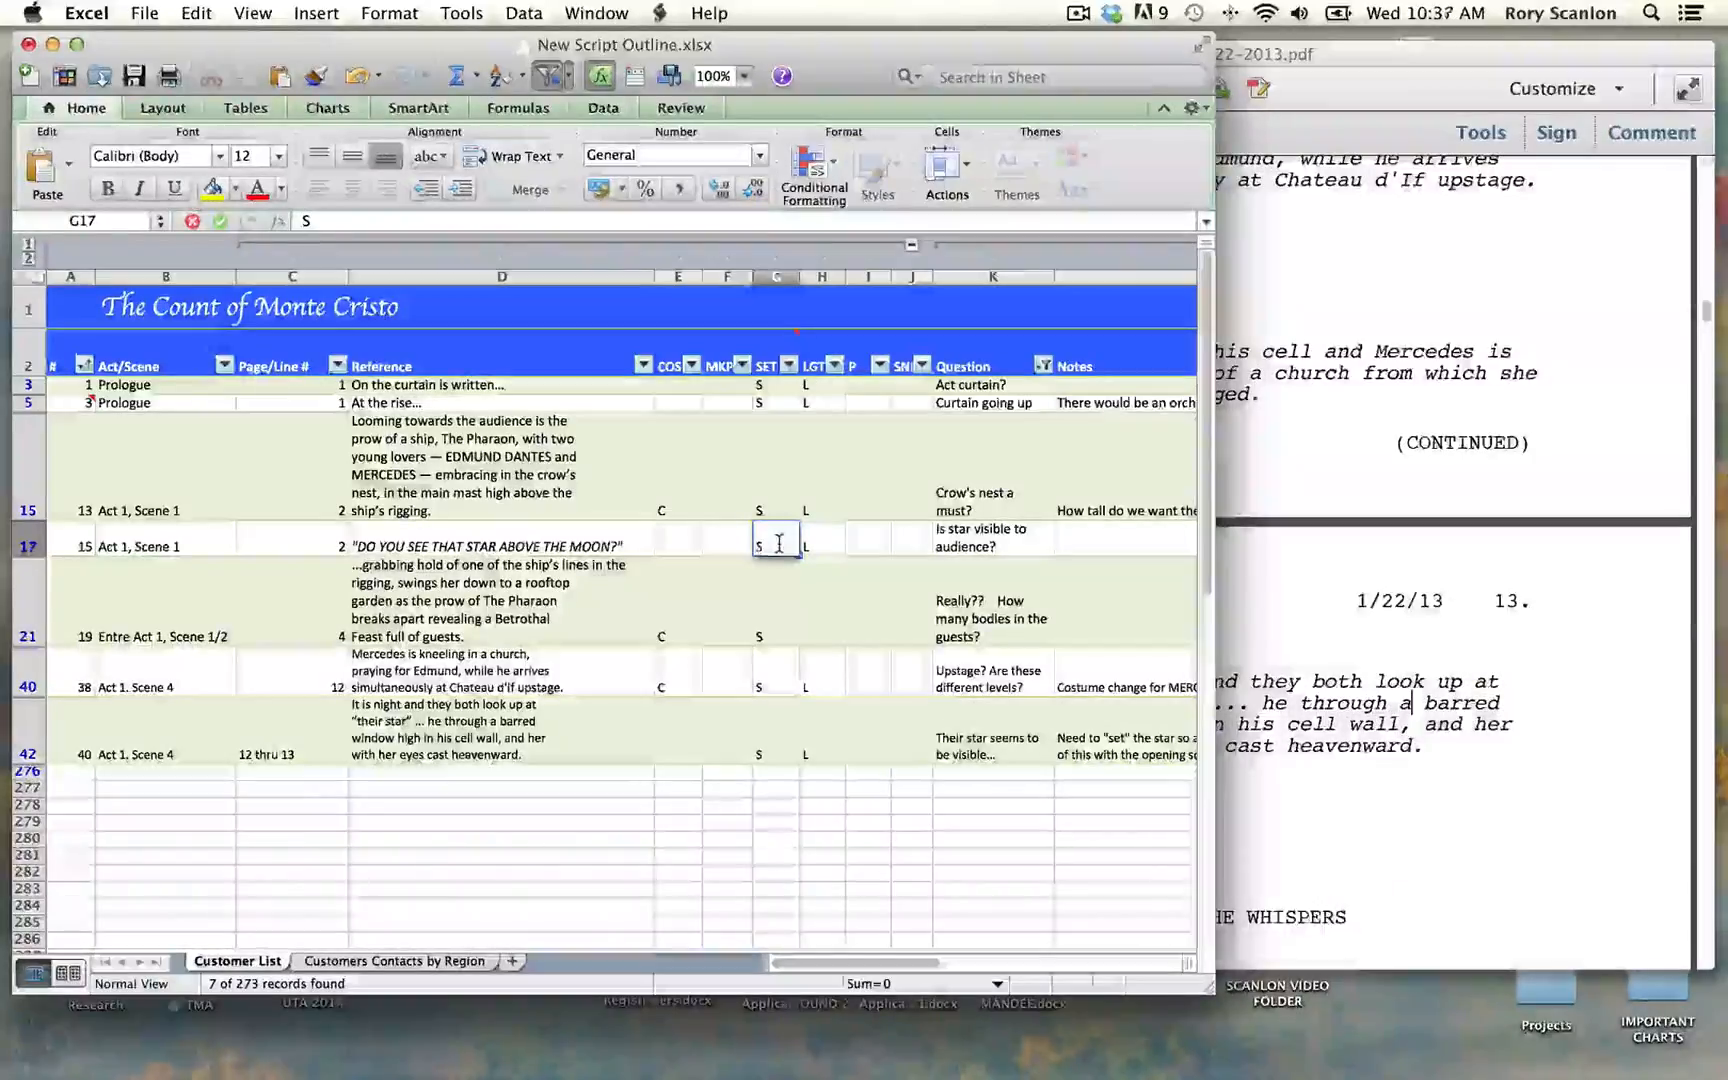
key("super+s")
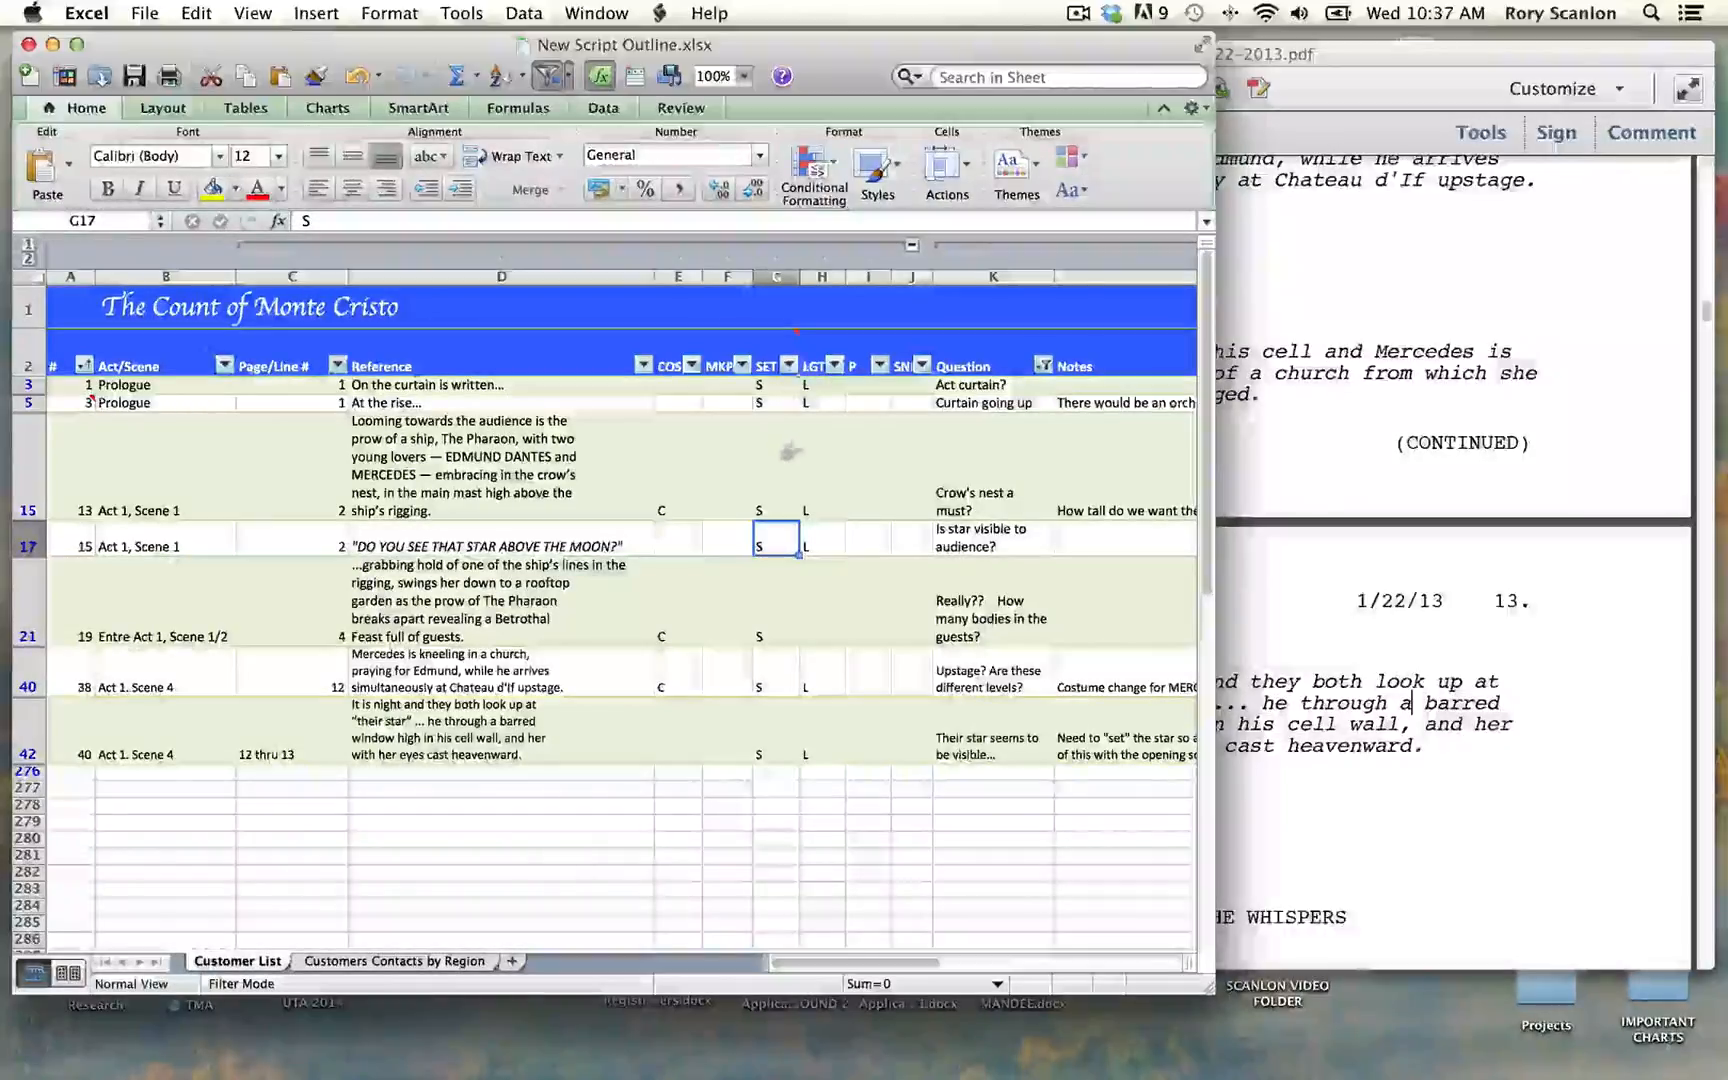
Step: Clear the Question column's filter and close the filter window
left_click(1043, 367)
left_click(1266, 733)
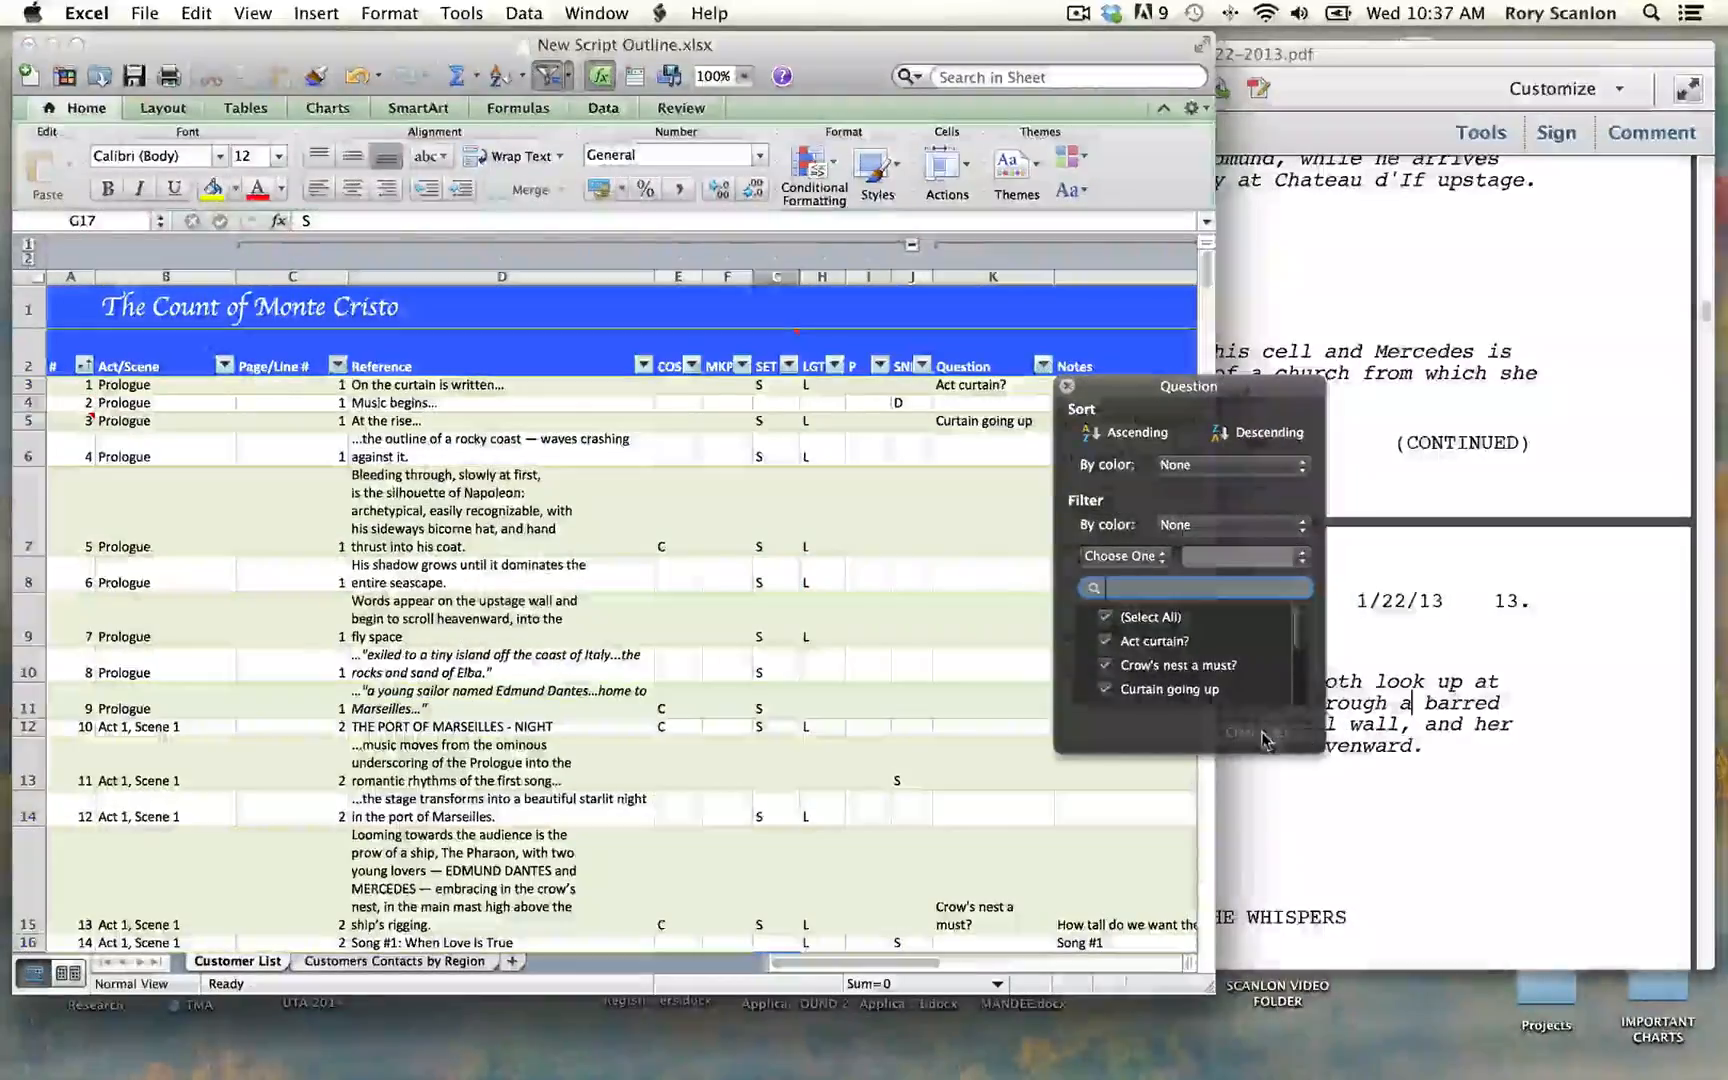
left_click(1068, 386)
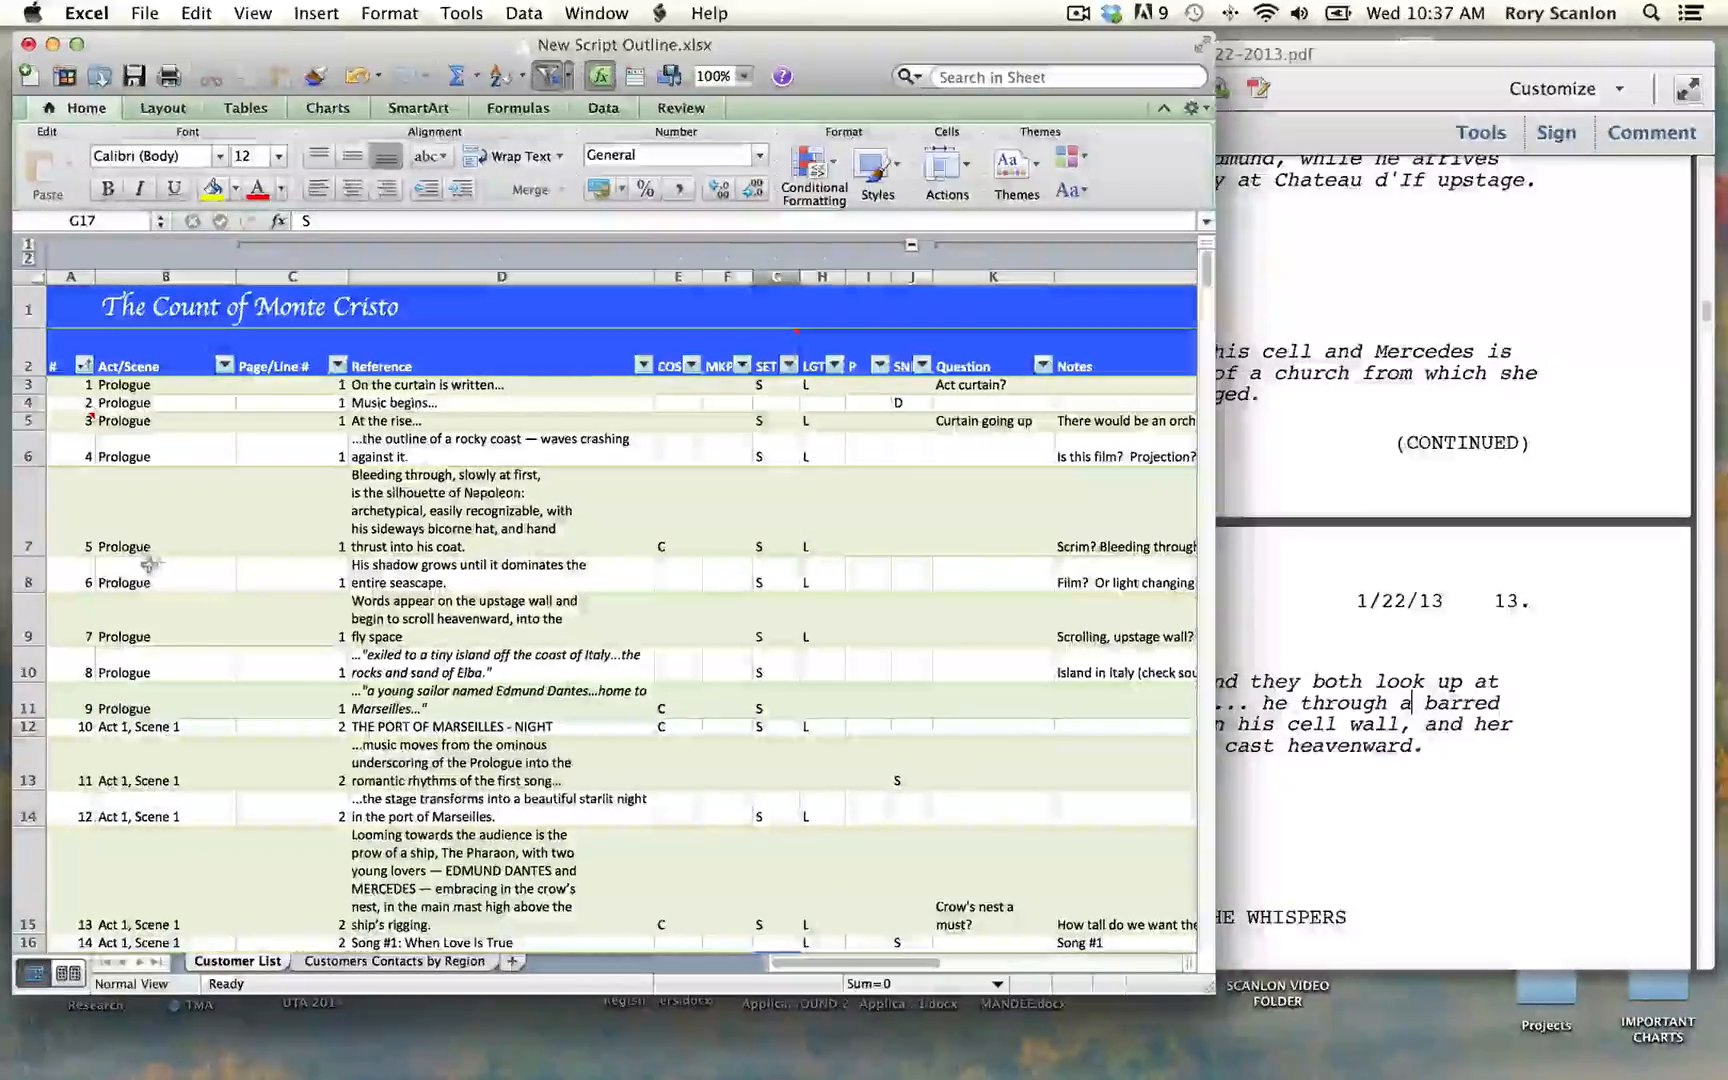
Step: View and dismiss the # column's sort and filter options, and widen the workbook window to show the whole Notes column
left_click(85, 366)
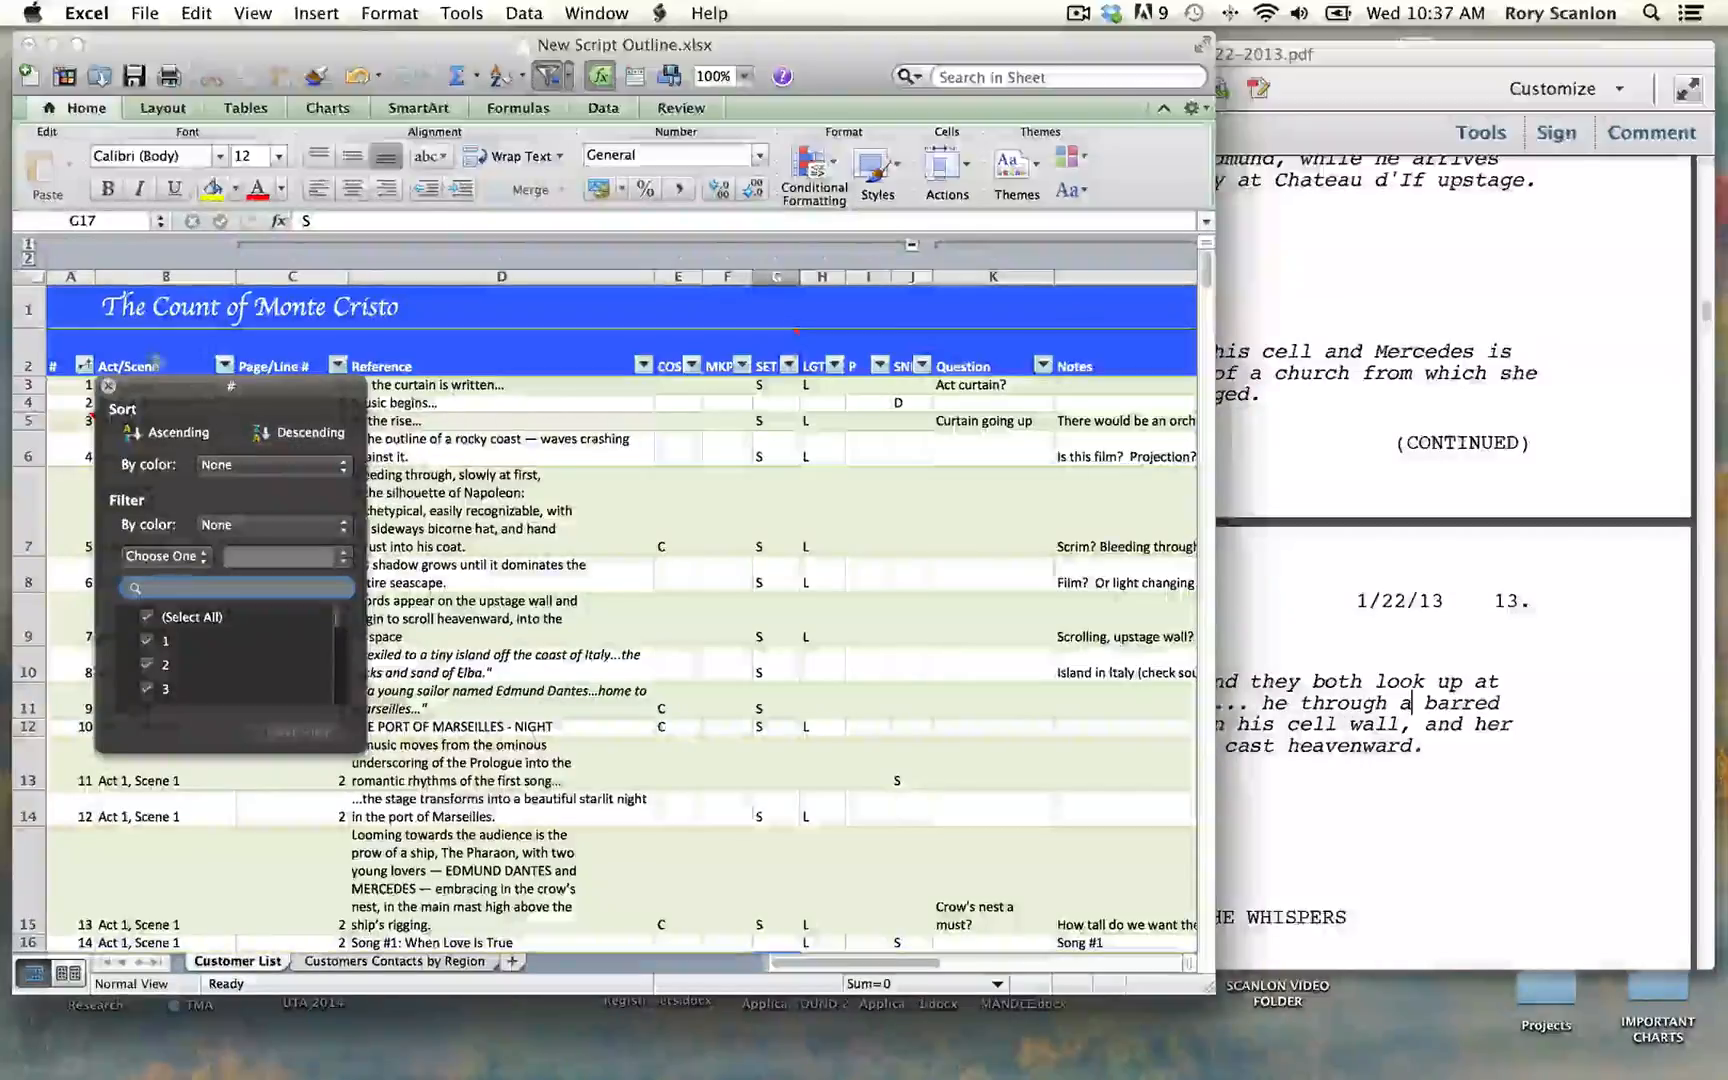
left_click(157, 364)
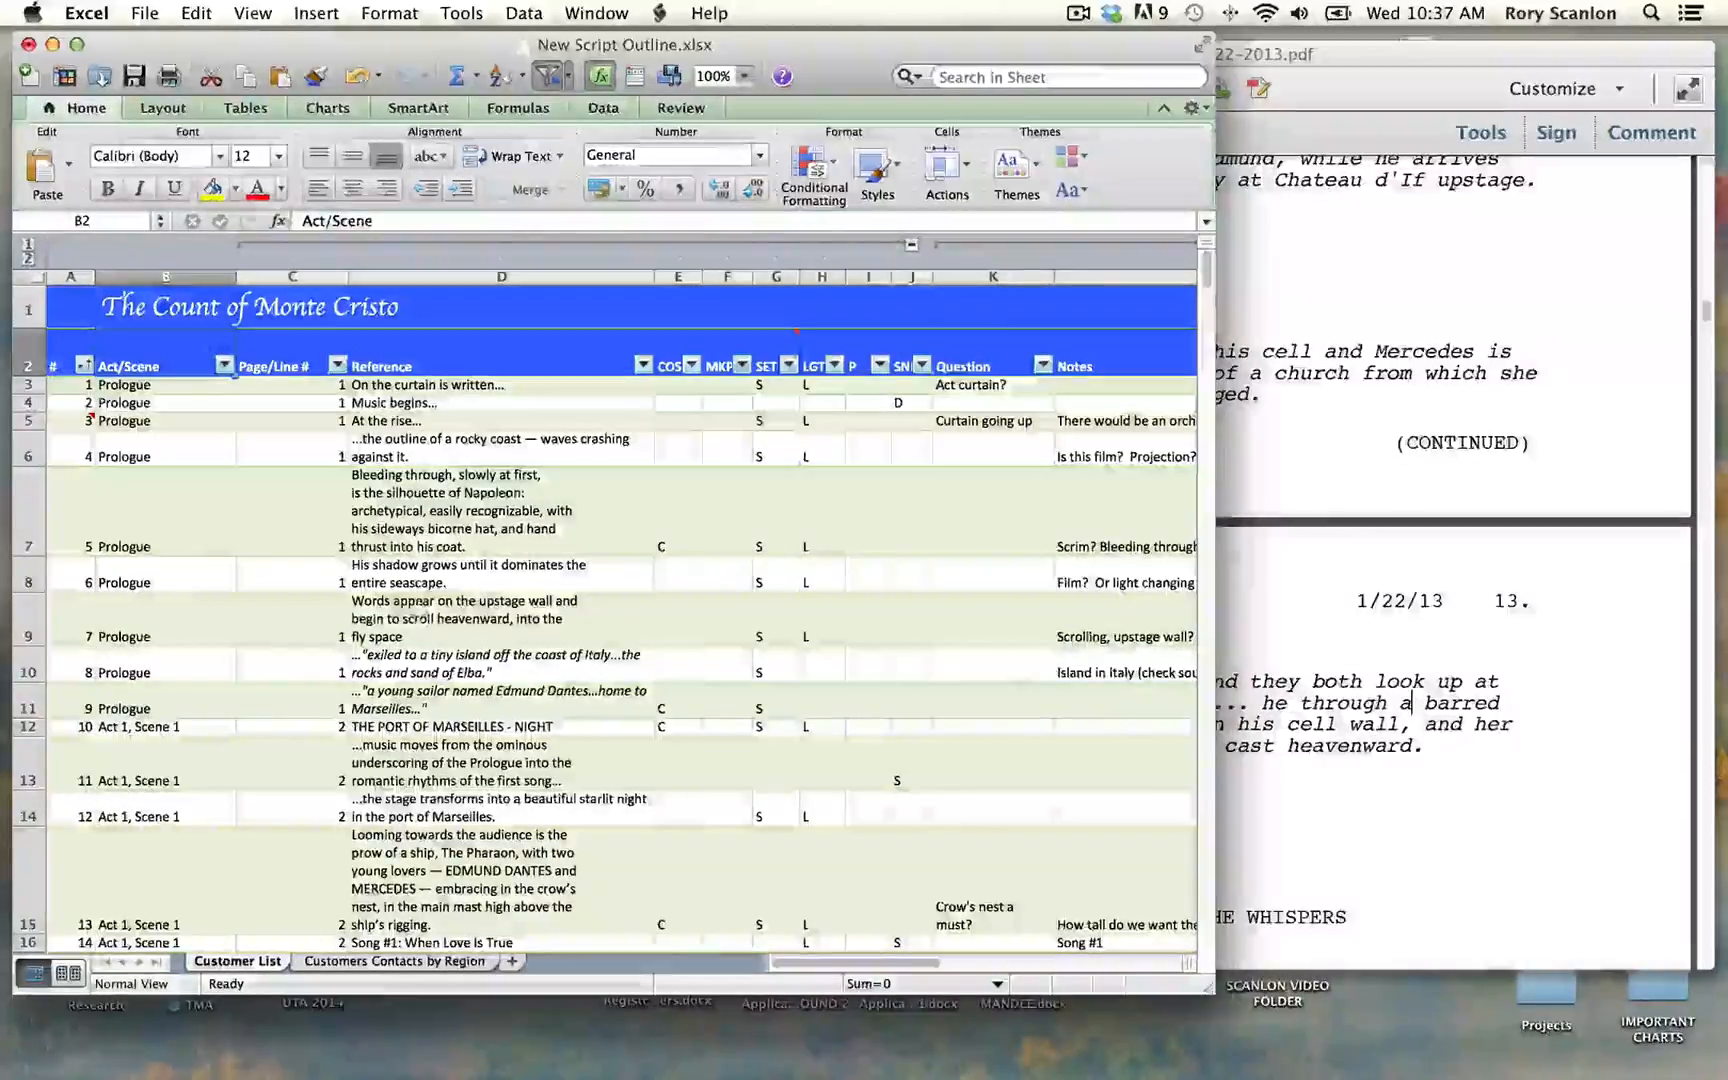
left_click_drag(1207, 987, 1437, 1012)
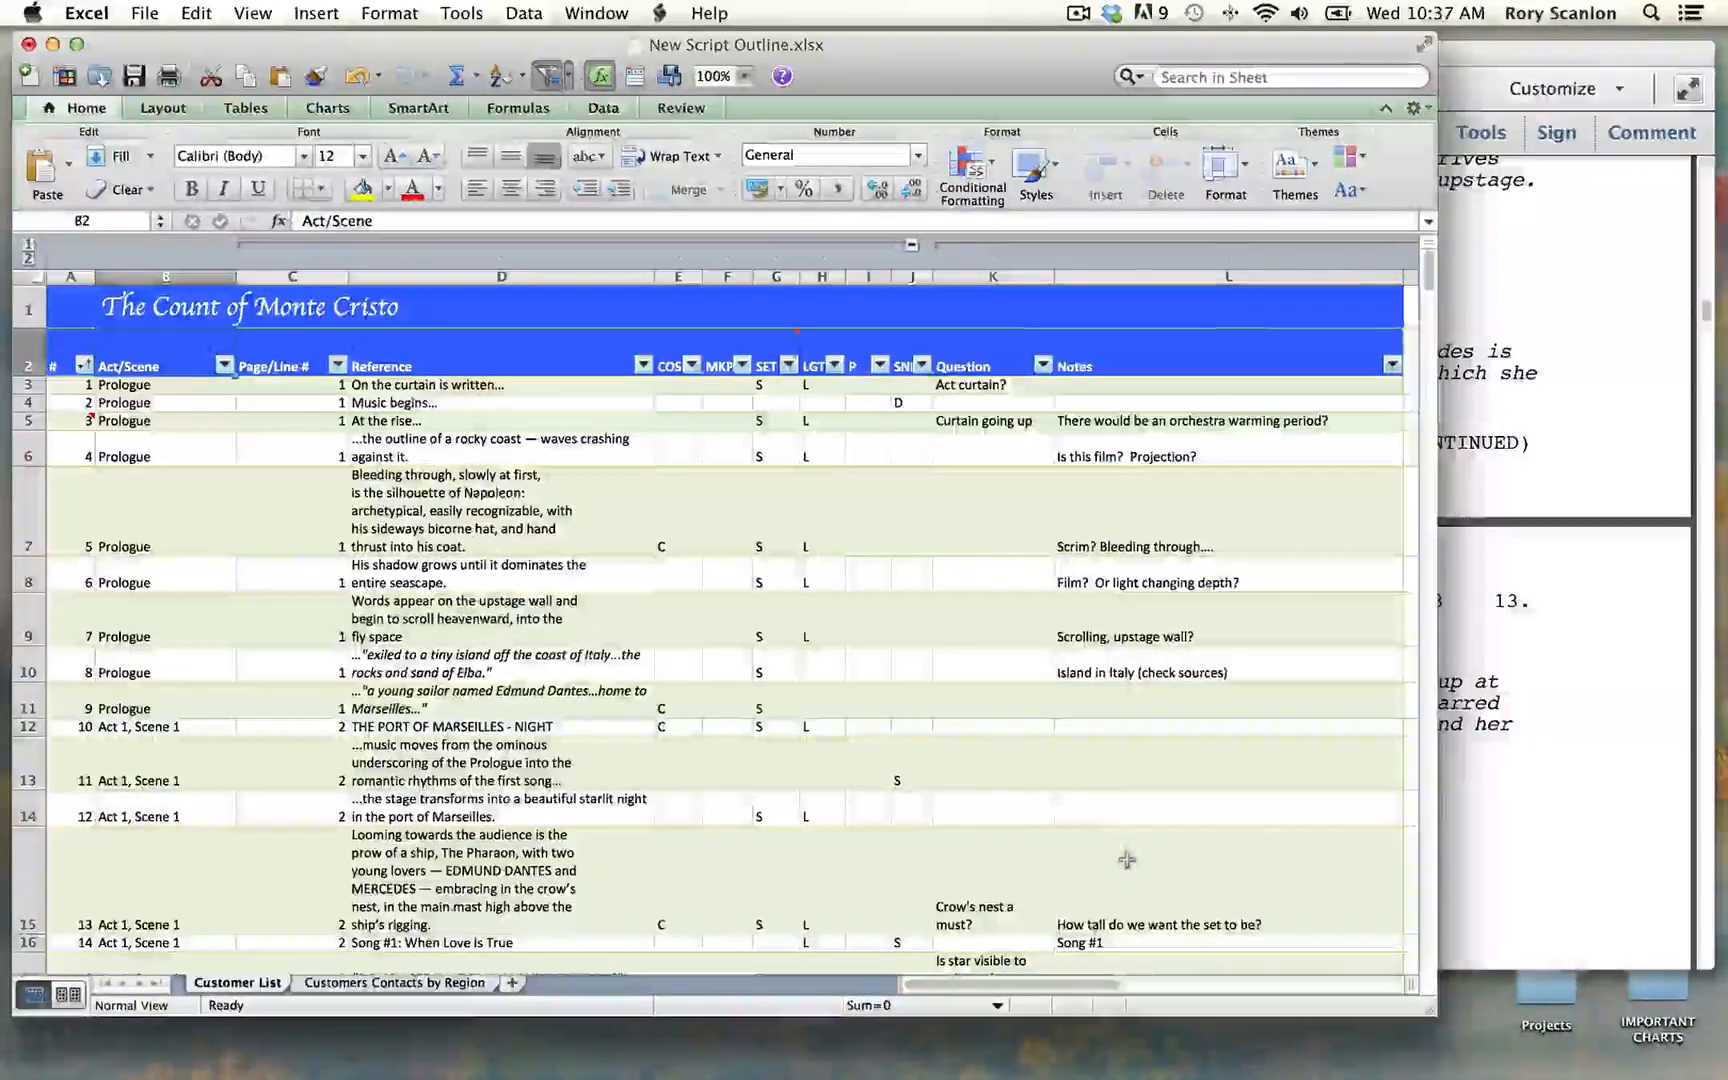